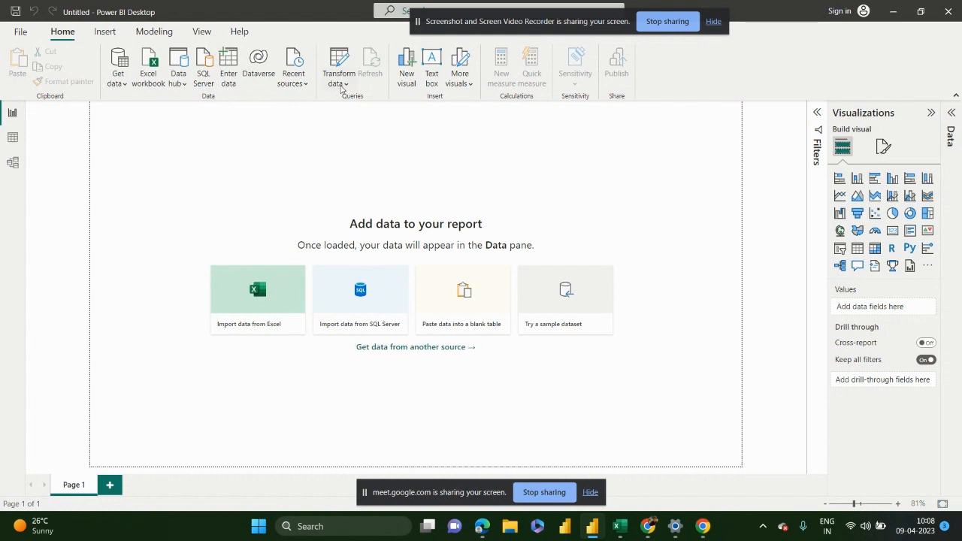
# Step: Open the Power Query Editor for transforming data and preview the Orders query, ending on the People query
pyautogui.click(342, 85)
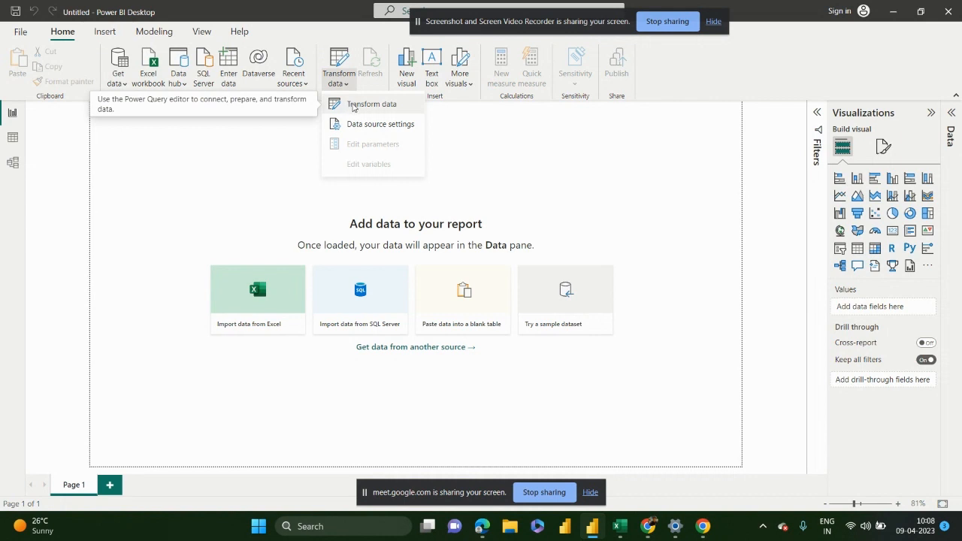
pyautogui.click(350, 105)
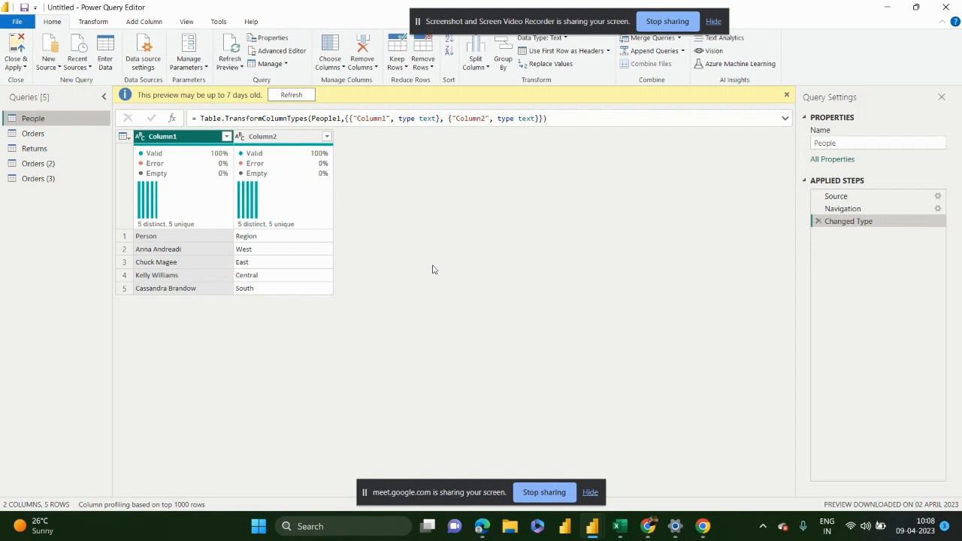
pyautogui.moveTo(592, 526)
pyautogui.click(524, 462)
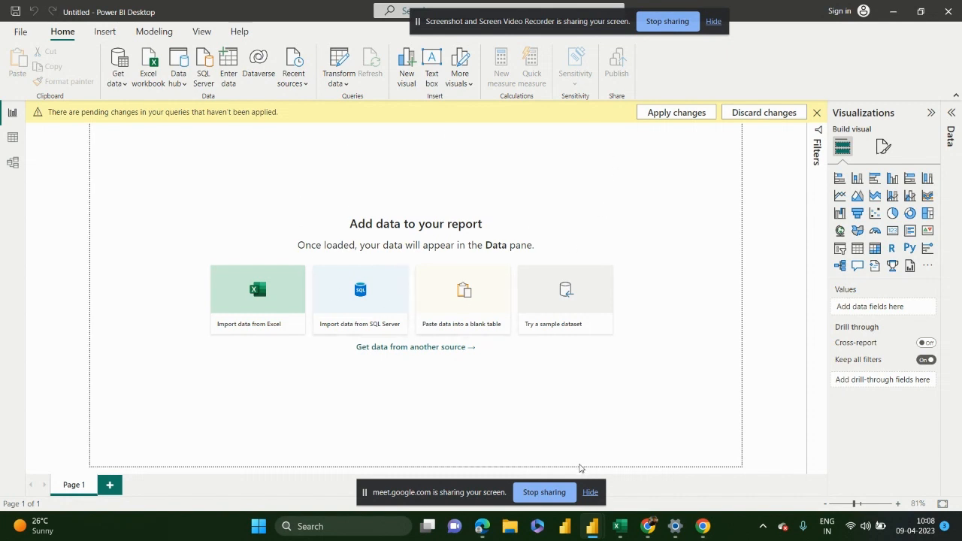
pyautogui.moveTo(592, 526)
pyautogui.click(634, 467)
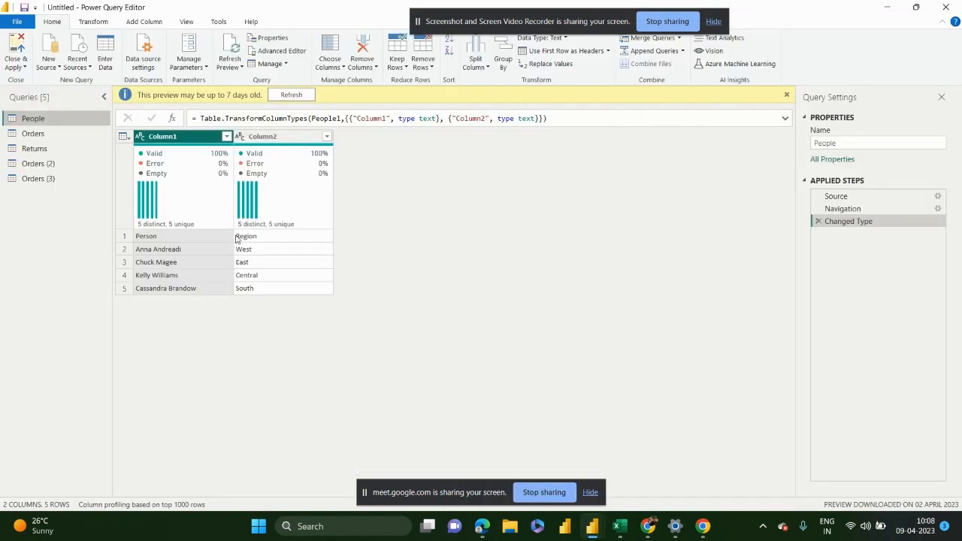
pyautogui.click(62, 139)
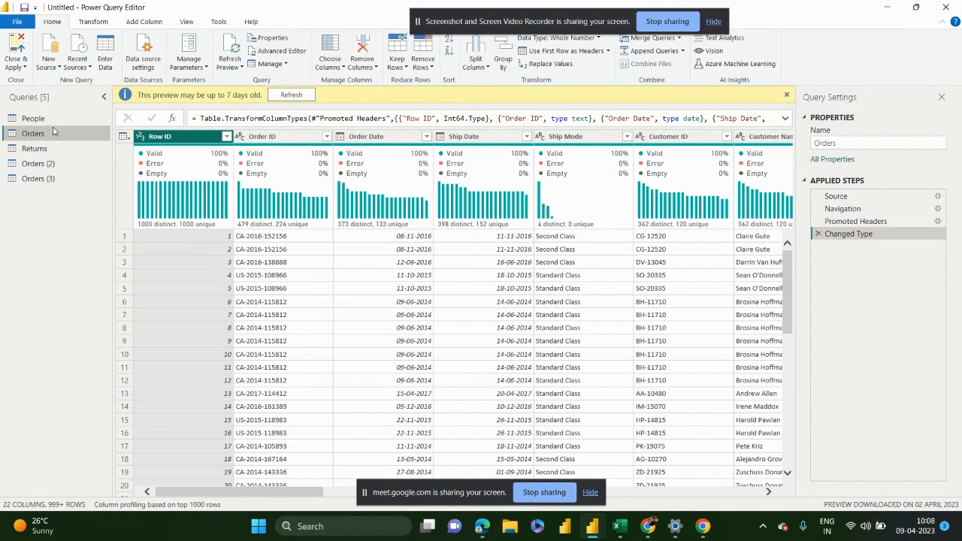
pyautogui.click(52, 124)
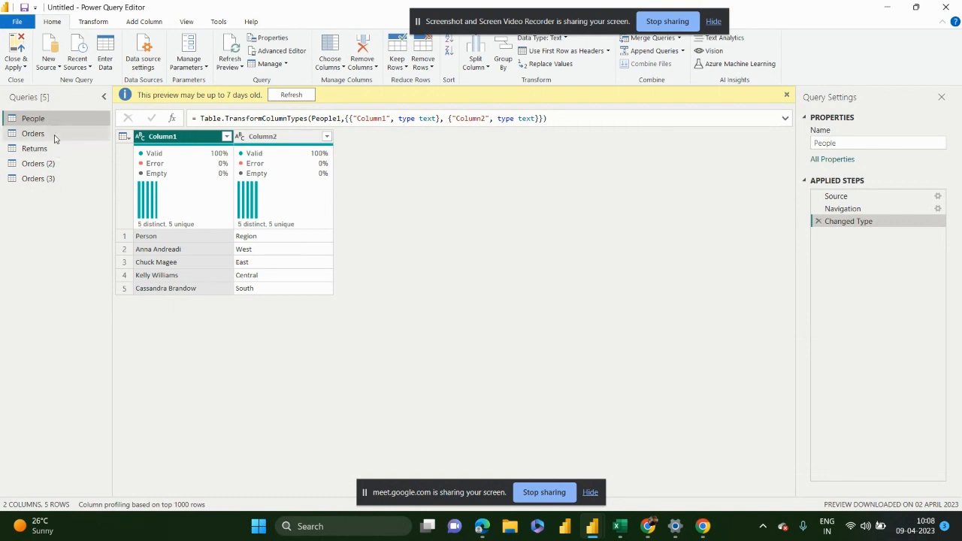
# Step: Review the options for new sources, recent sources and manually entered tables without adding a query
pyautogui.click(56, 68)
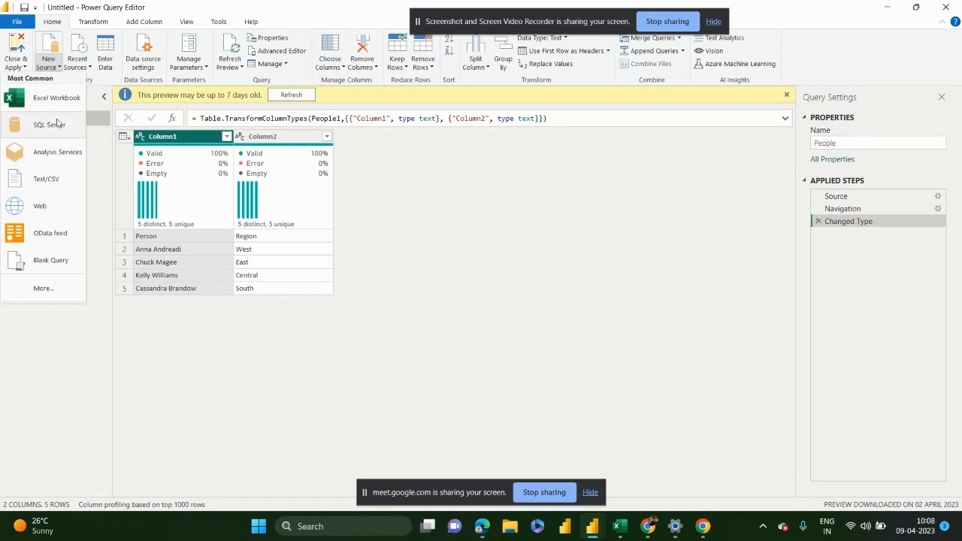
pyautogui.click(73, 334)
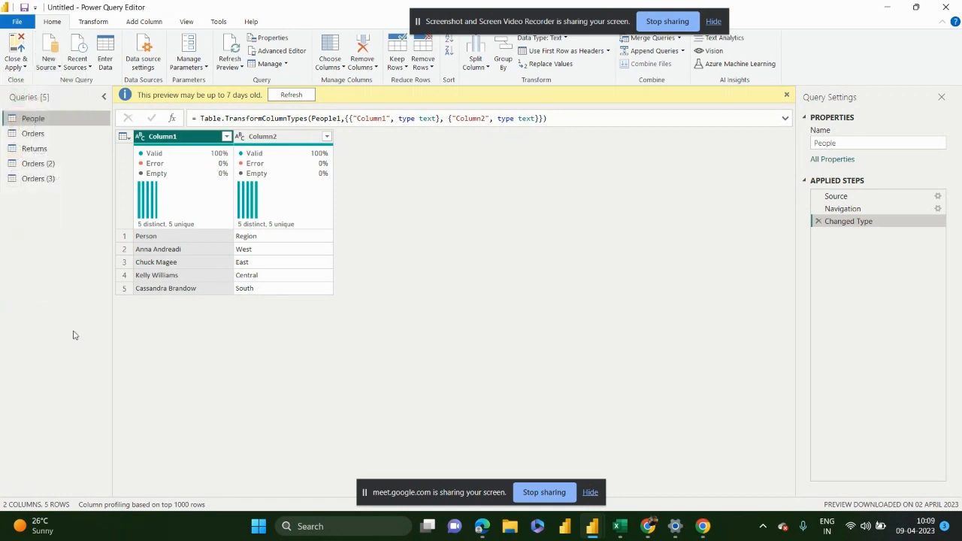
pyautogui.click(49, 68)
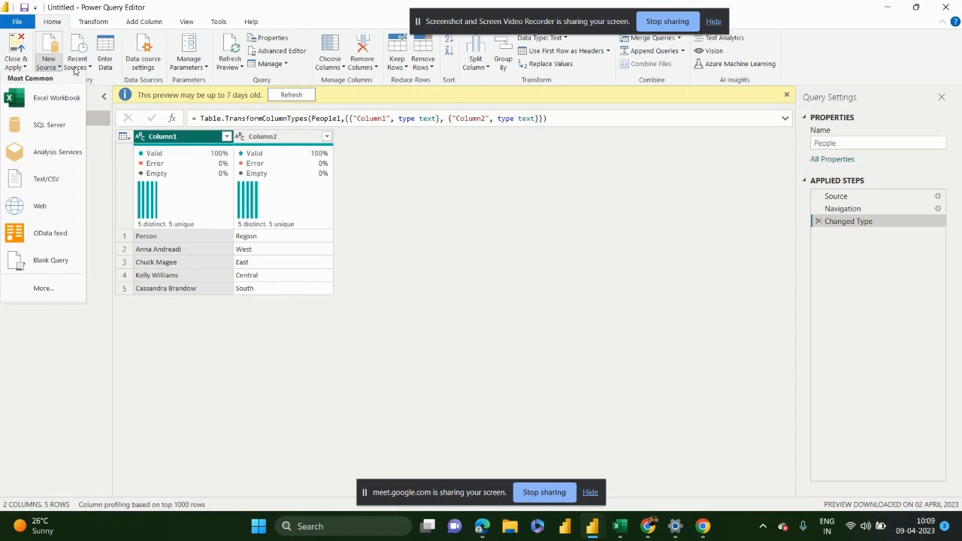
pyautogui.click(75, 70)
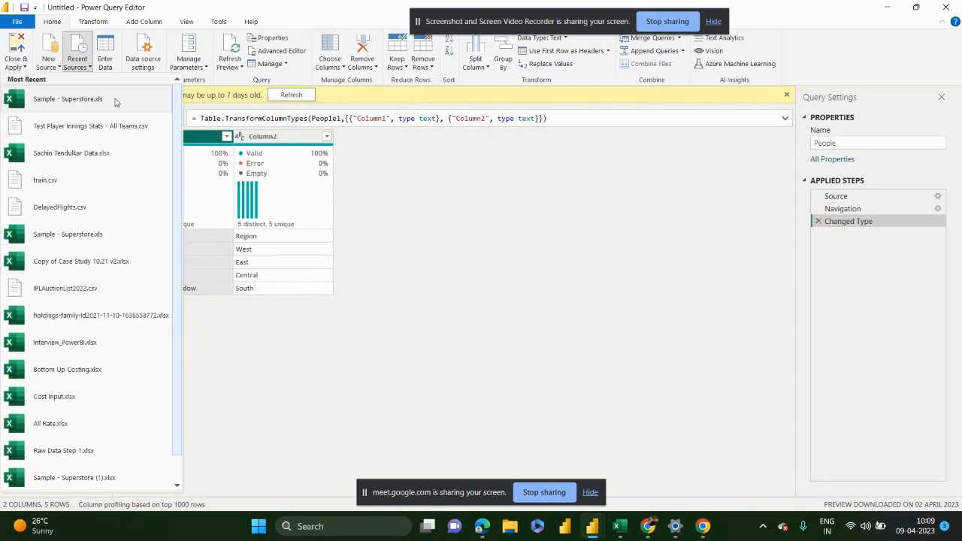
pyautogui.click(335, 351)
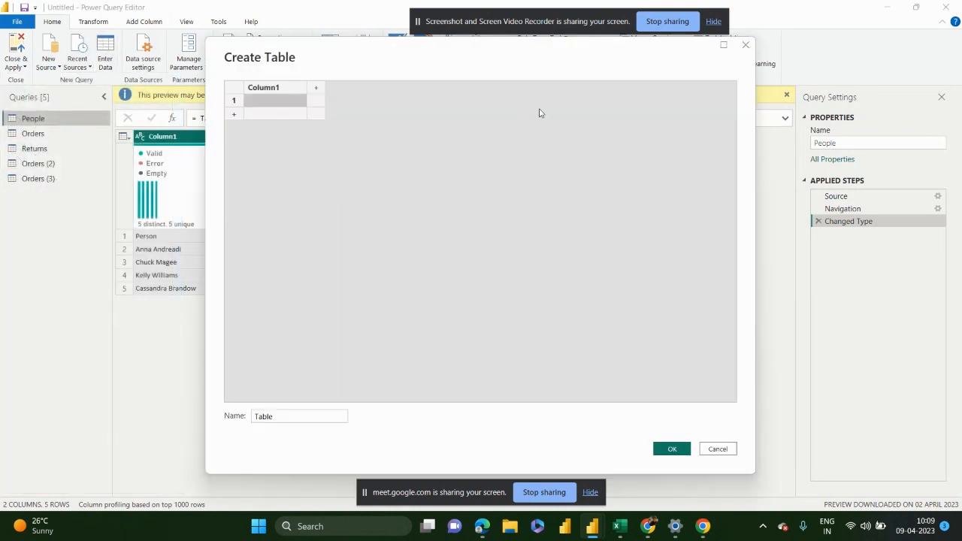
pyautogui.click(746, 47)
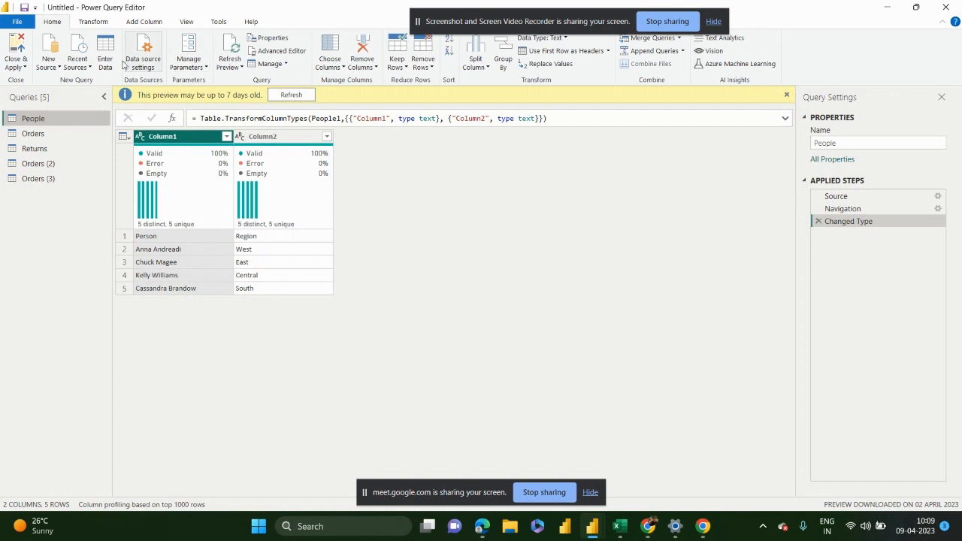
# Step: Review the data source settings of the current file and the available parameter management options
pyautogui.click(152, 68)
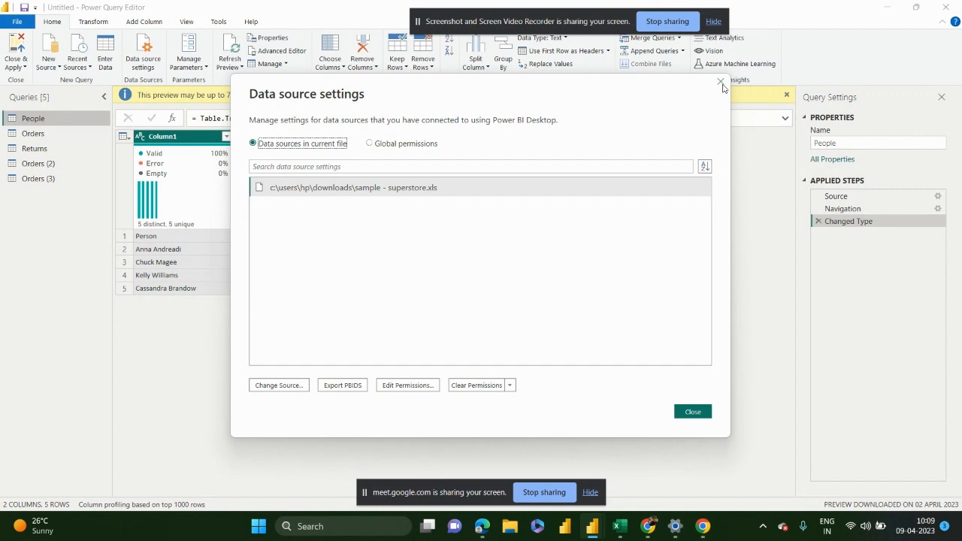
pyautogui.click(721, 83)
pyautogui.click(200, 68)
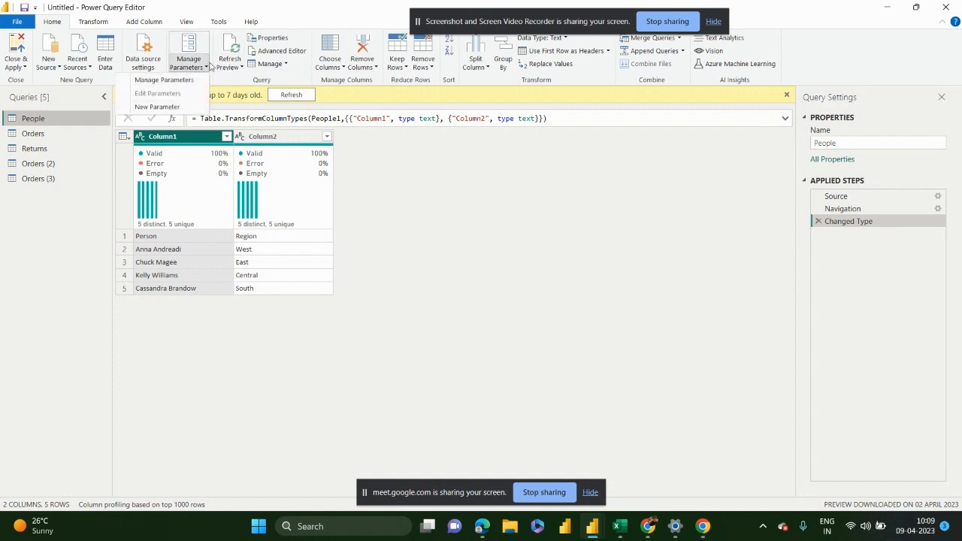
pyautogui.click(80, 271)
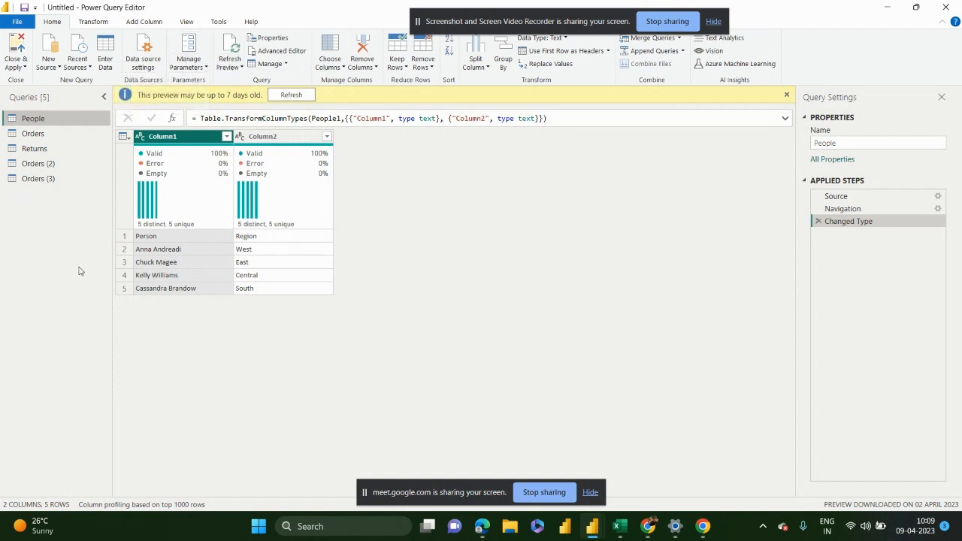
# Step: Review the preview refresh options and refresh the outdated preview of the People query
pyautogui.click(236, 68)
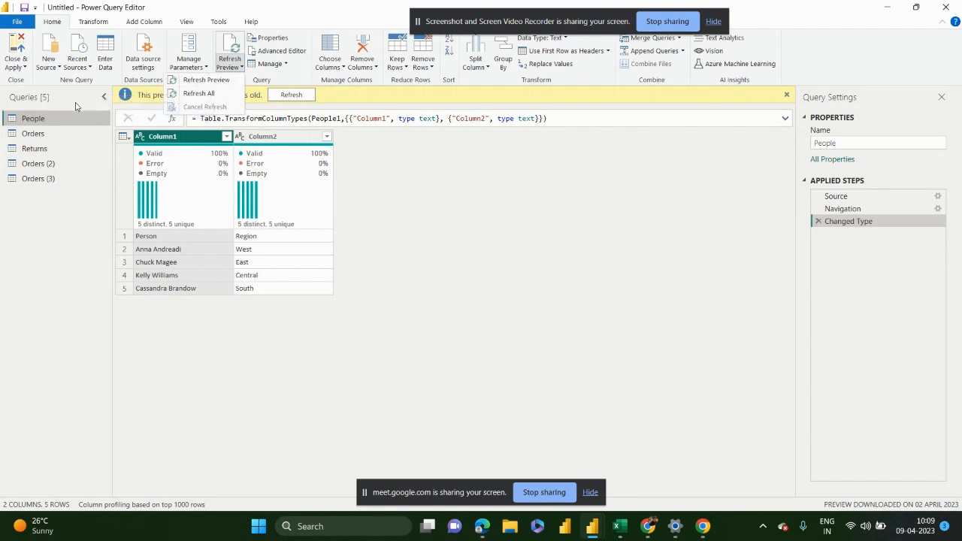
pyautogui.click(36, 122)
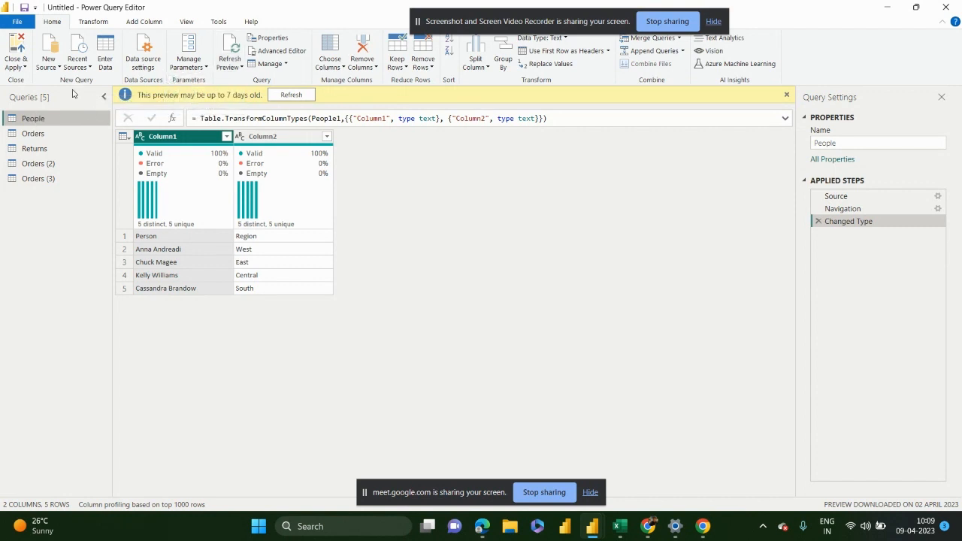
pyautogui.click(227, 68)
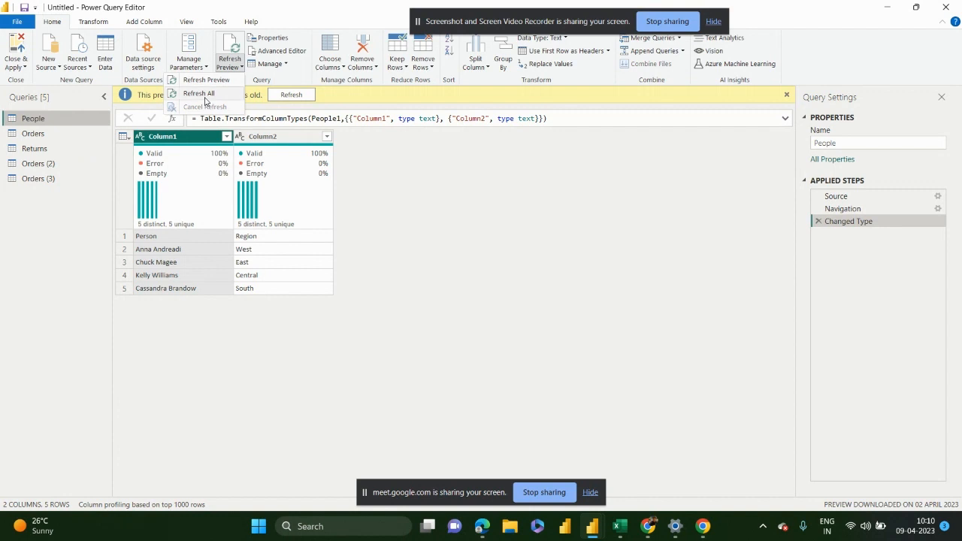
pyautogui.click(434, 196)
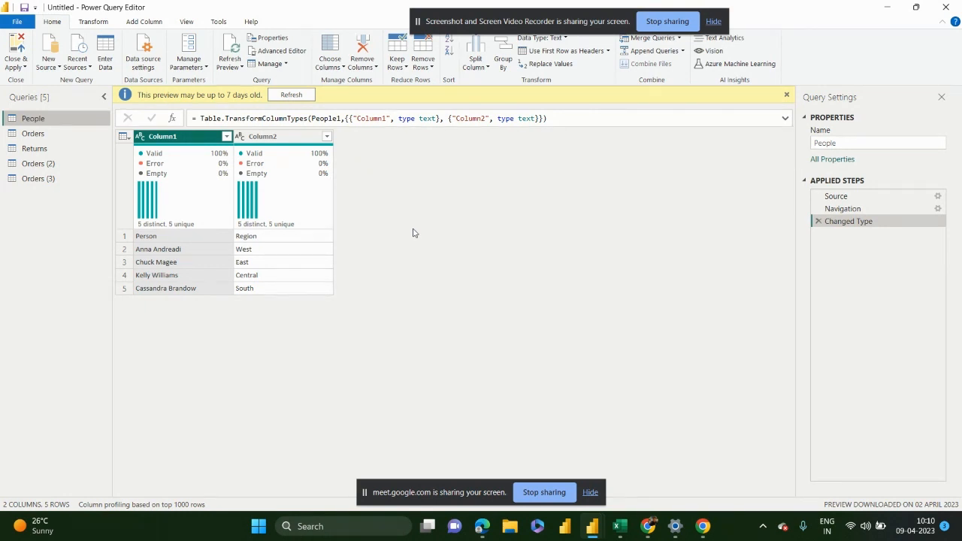
pyautogui.click(297, 96)
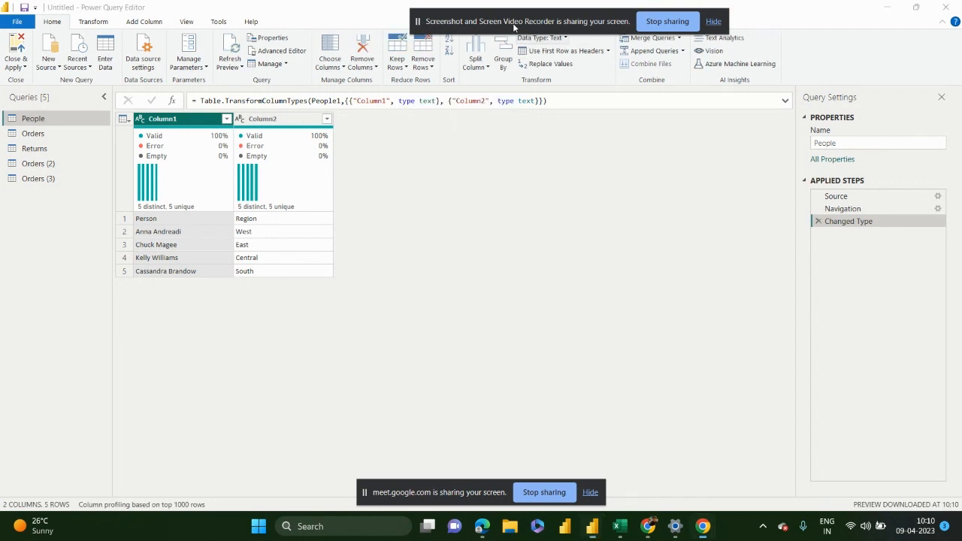
# Step: Open the People query's properties and try the name Df, leaving the description empty
pyautogui.moveTo(514, 24); pyautogui.dragTo(562, 176)
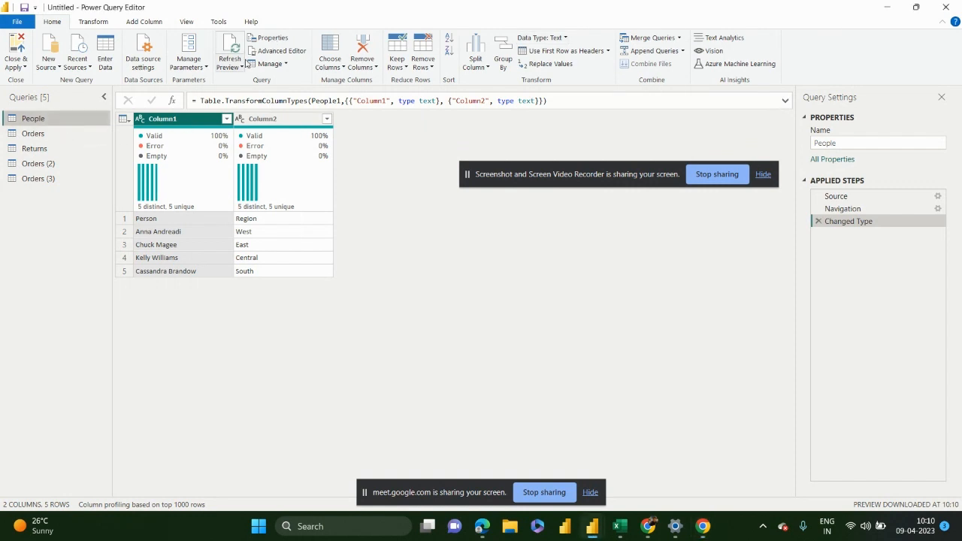
pyautogui.click(271, 39)
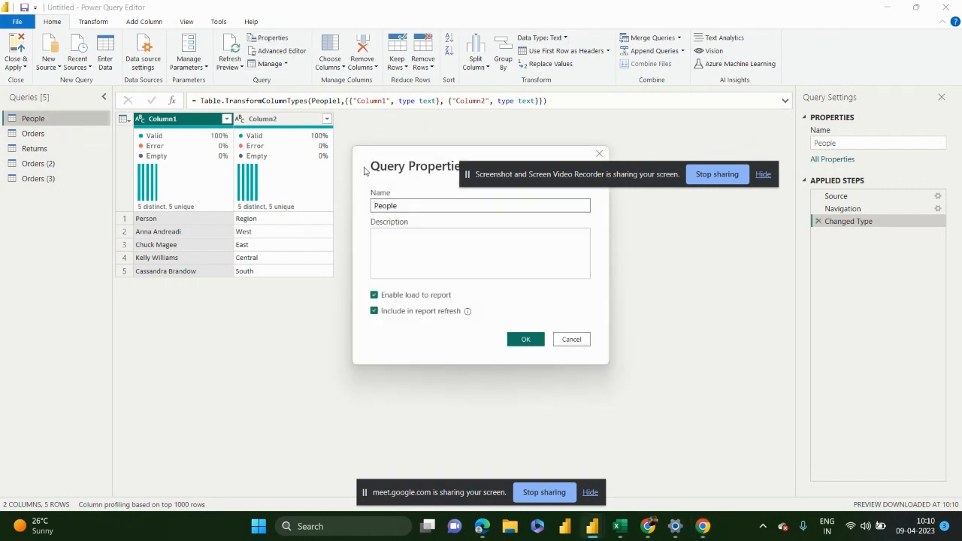
pyautogui.moveTo(415, 168); pyautogui.dragTo(236, 88)
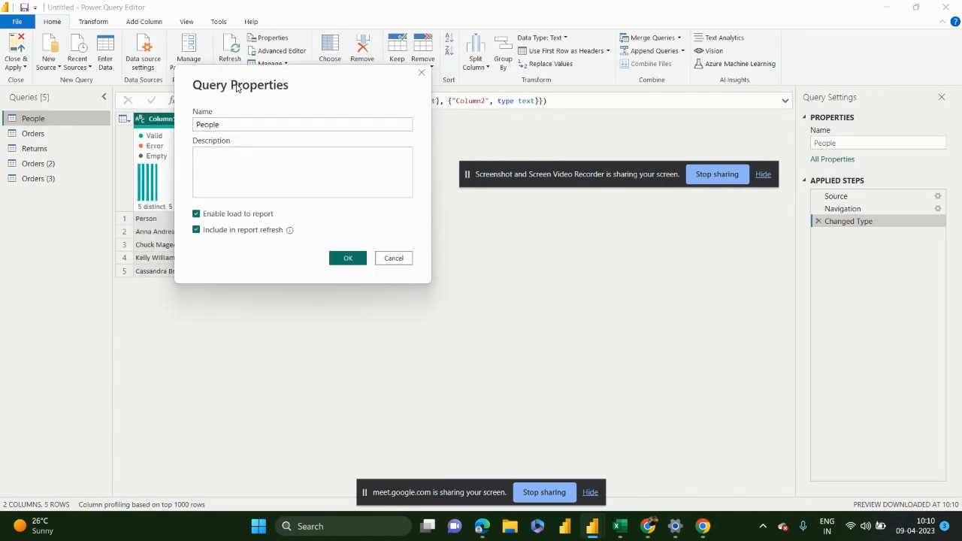
pyautogui.click(239, 150)
pyautogui.moveTo(232, 128); pyautogui.dragTo(196, 125)
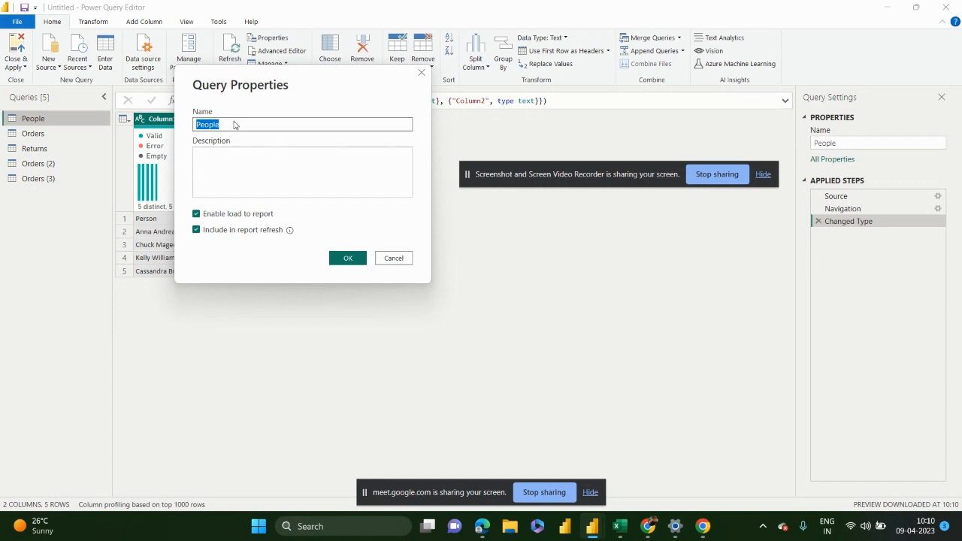
pyautogui.write('Df')
pyautogui.click(228, 156)
pyautogui.click(234, 122)
pyautogui.click(233, 184)
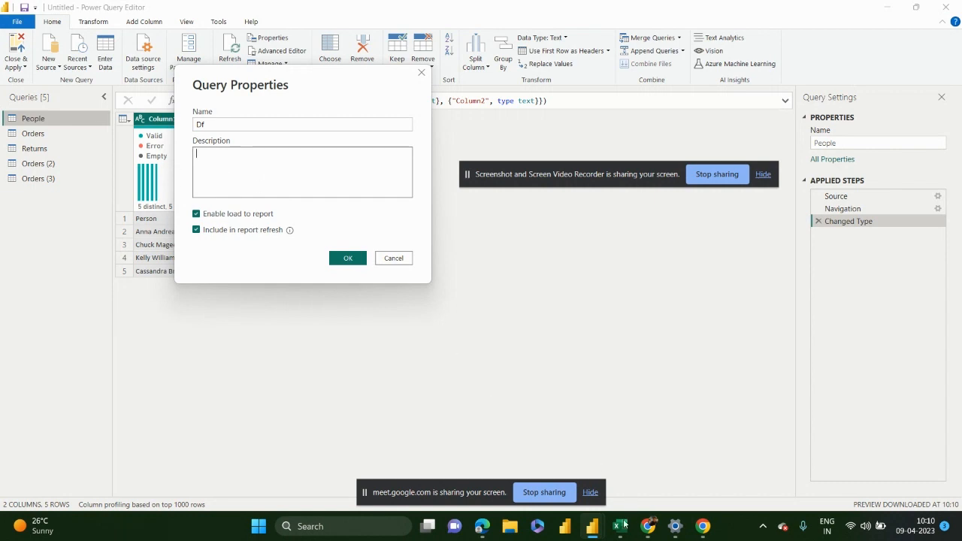
# Step: Try the load-to-report and report-refresh options in the People query's properties, and discard the changes
pyautogui.moveTo(592, 526)
pyautogui.click(529, 462)
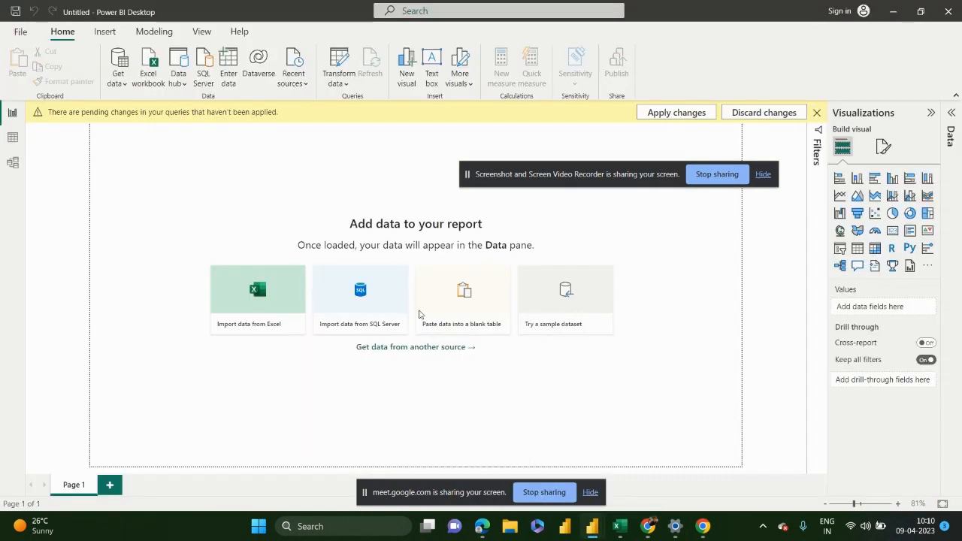
pyautogui.moveTo(592, 525)
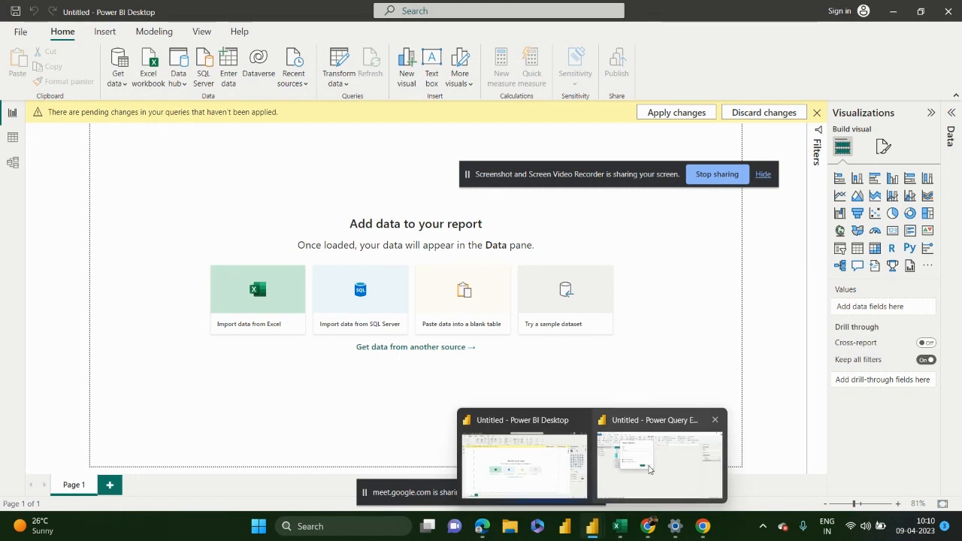
pyautogui.click(651, 467)
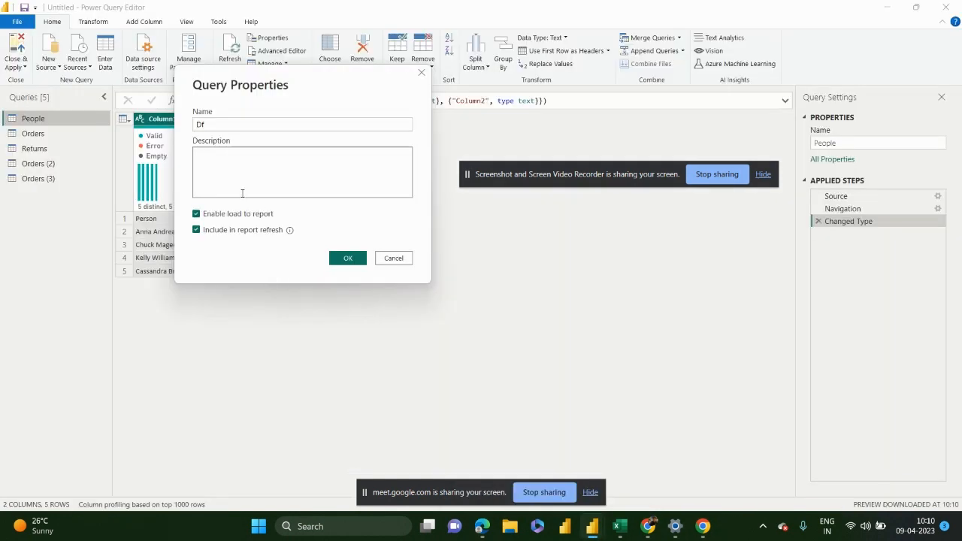
pyautogui.click(196, 214)
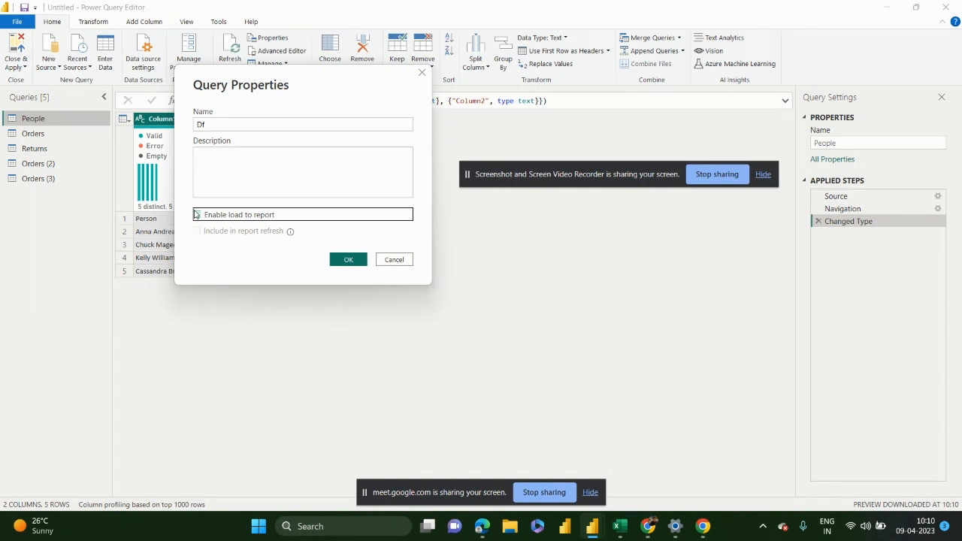
pyautogui.click(196, 214)
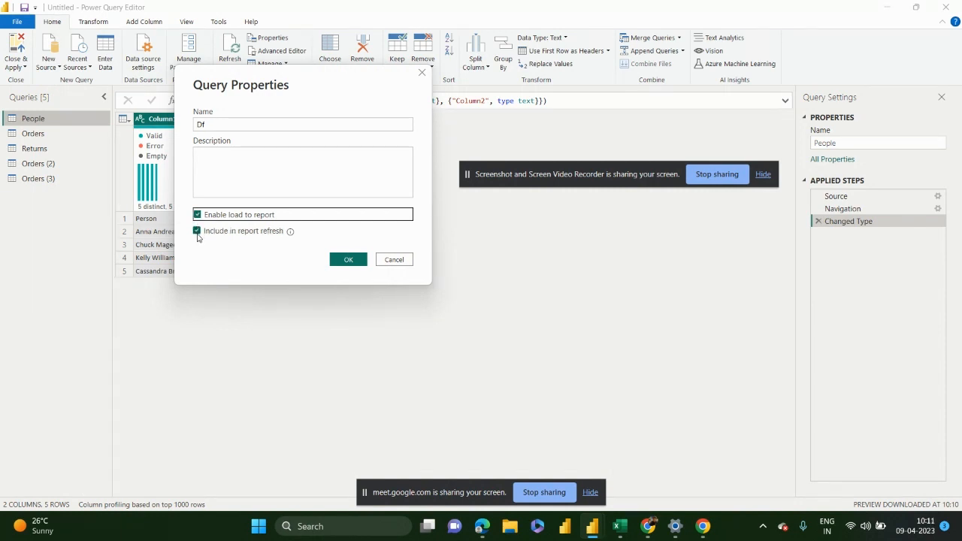
pyautogui.click(198, 230)
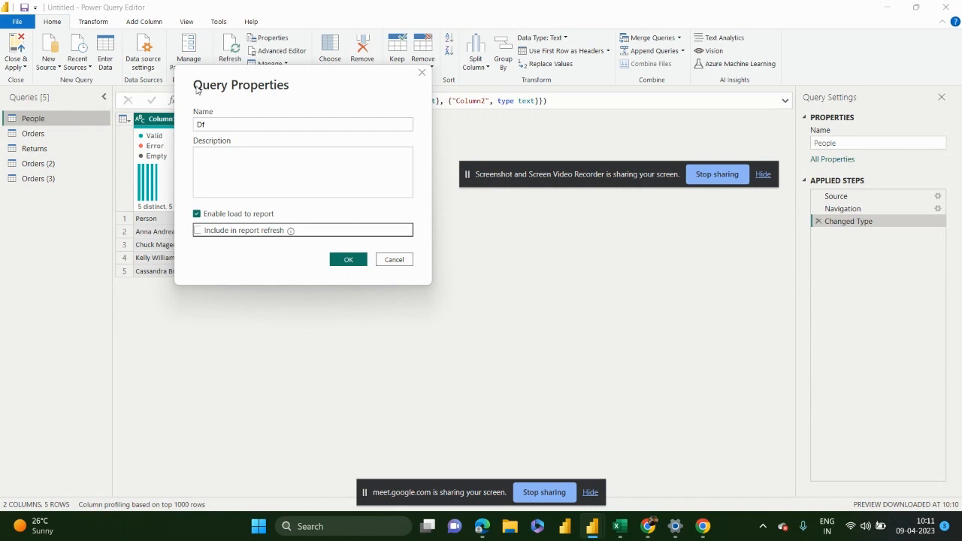
pyautogui.moveTo(197, 89); pyautogui.dragTo(271, 90)
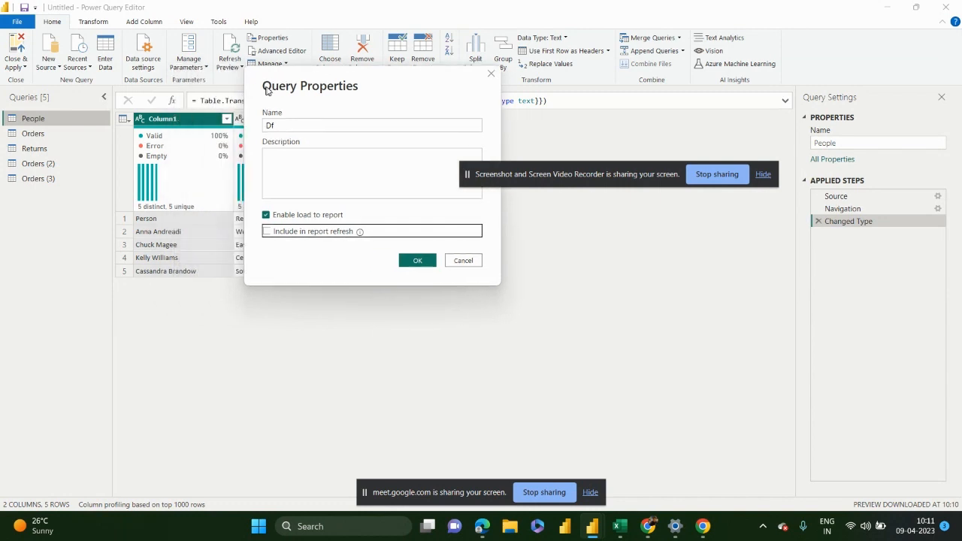
pyautogui.click(495, 77)
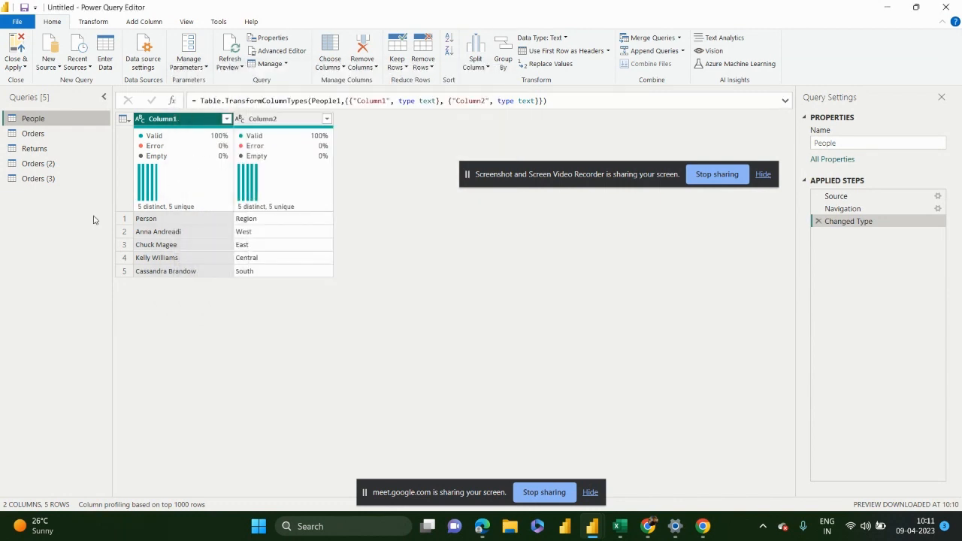
# Step: Open the People query's code in the Advanced Editor and uncover its full text
pyautogui.click(275, 51)
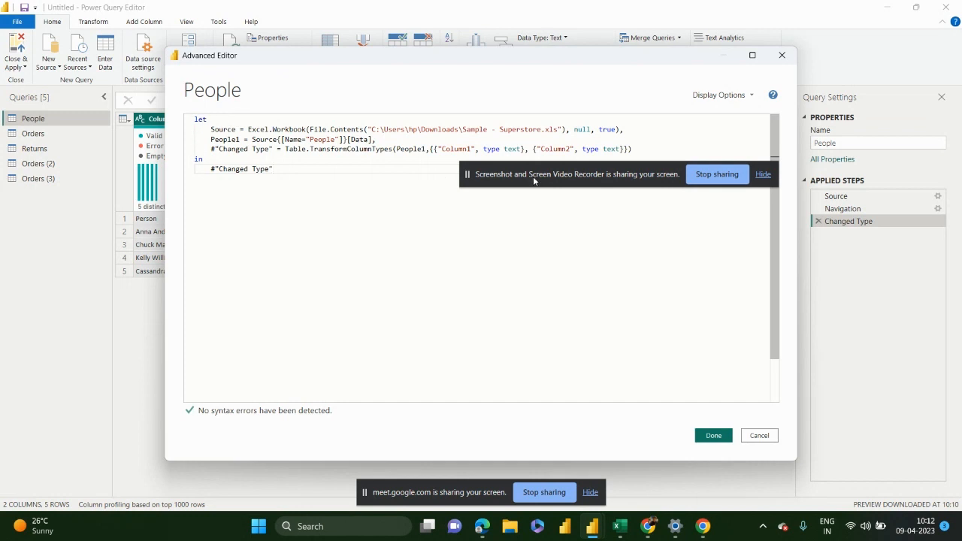
pyautogui.moveTo(533, 176); pyautogui.dragTo(579, 393)
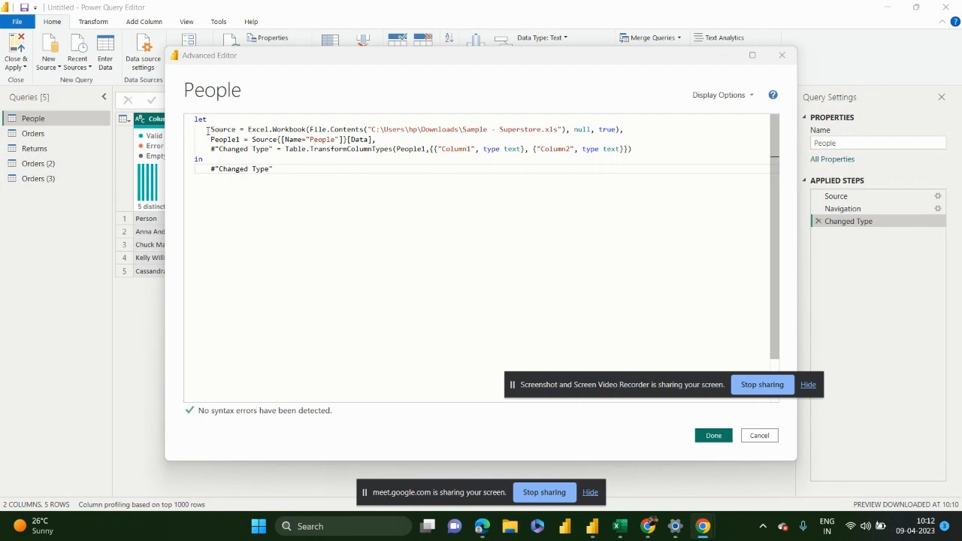
# Step: Examine the Source, People1 and Changed Type lines and the final output of the People query's code, and leave the code unedited
pyautogui.click(394, 148)
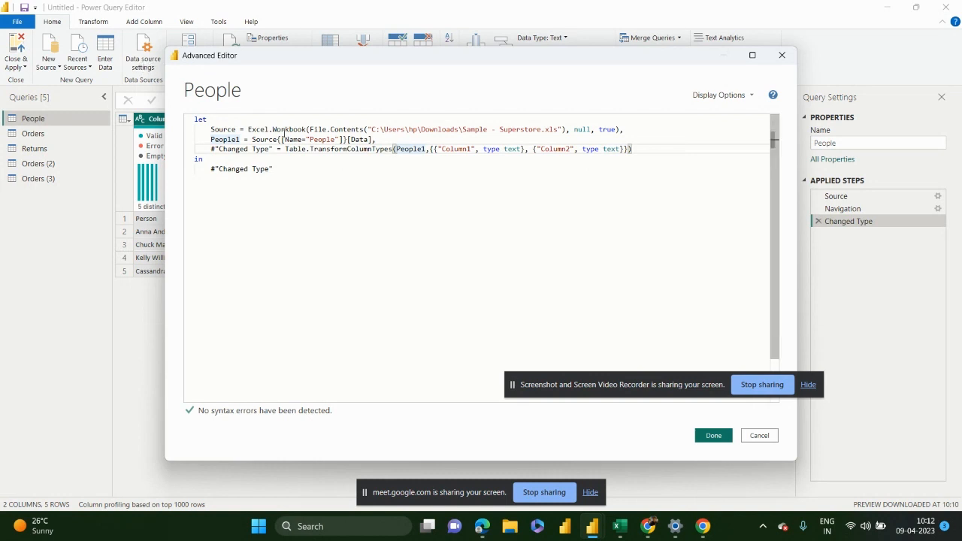
pyautogui.moveTo(373, 129); pyautogui.dragTo(541, 131)
pyautogui.click(270, 130)
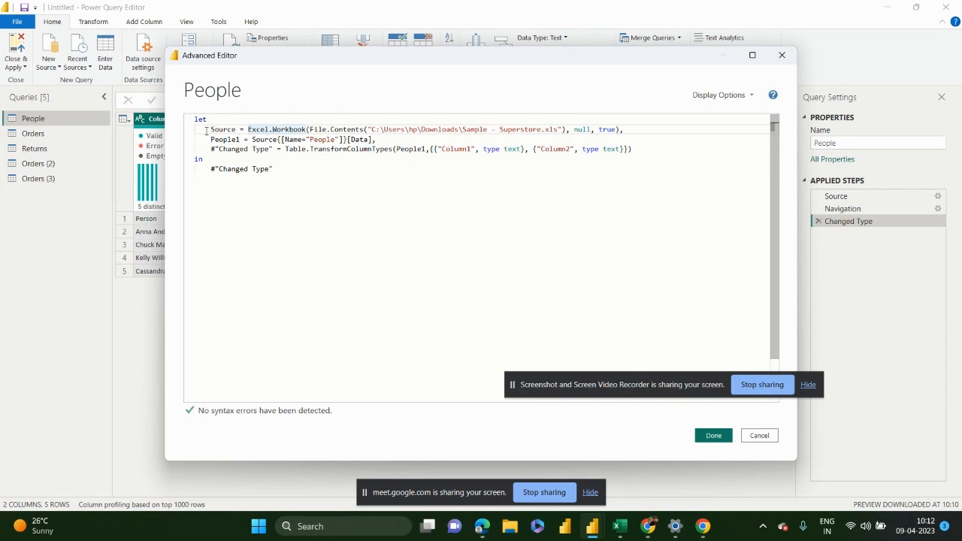
pyautogui.moveTo(209, 129); pyautogui.dragTo(627, 131)
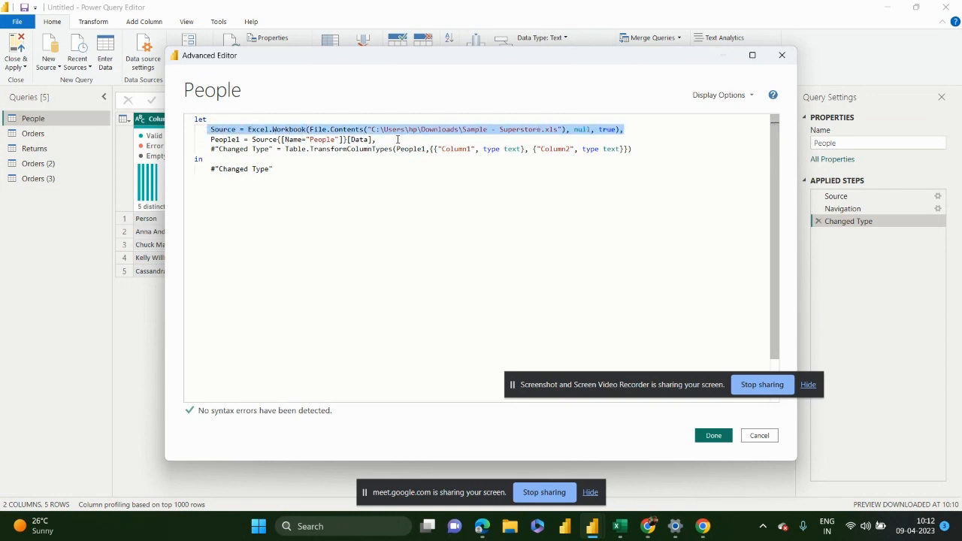
pyautogui.moveTo(210, 140); pyautogui.dragTo(377, 140)
pyautogui.click(213, 148)
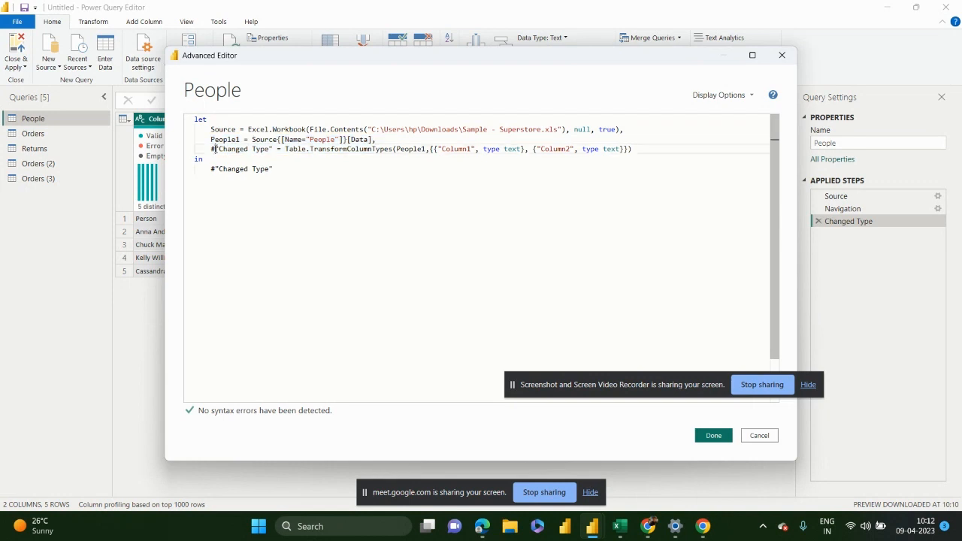
pyautogui.moveTo(221, 148); pyautogui.dragTo(596, 150)
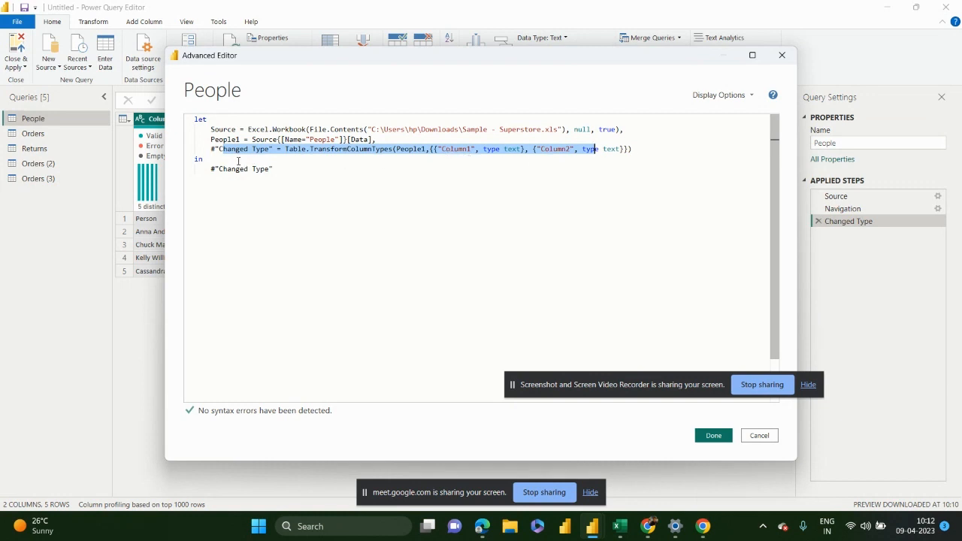
pyautogui.click(226, 151)
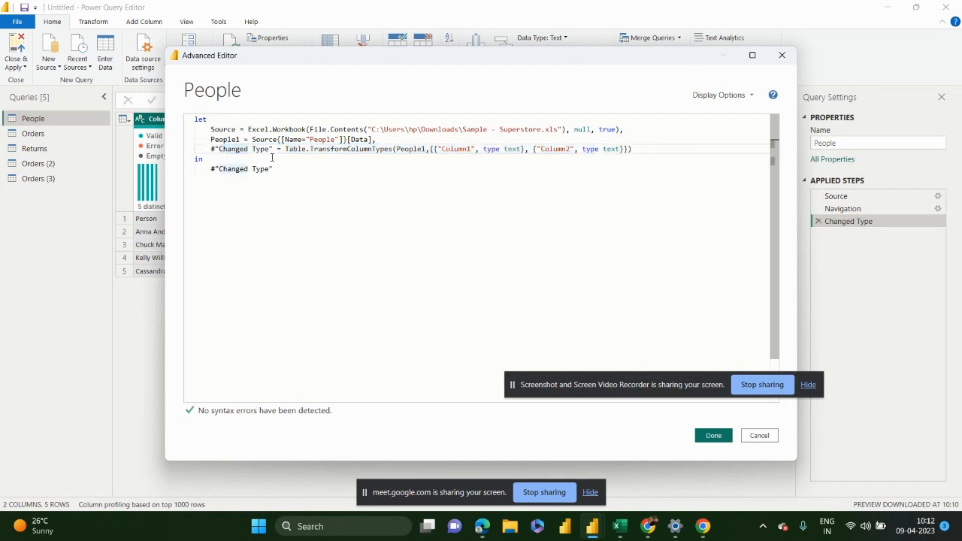
pyautogui.moveTo(270, 169); pyautogui.dragTo(220, 169)
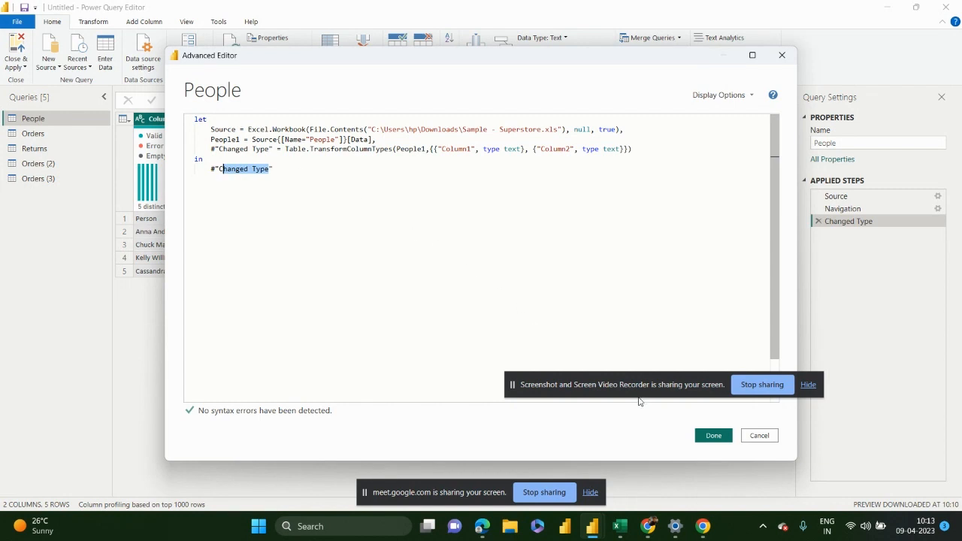
pyautogui.click(753, 438)
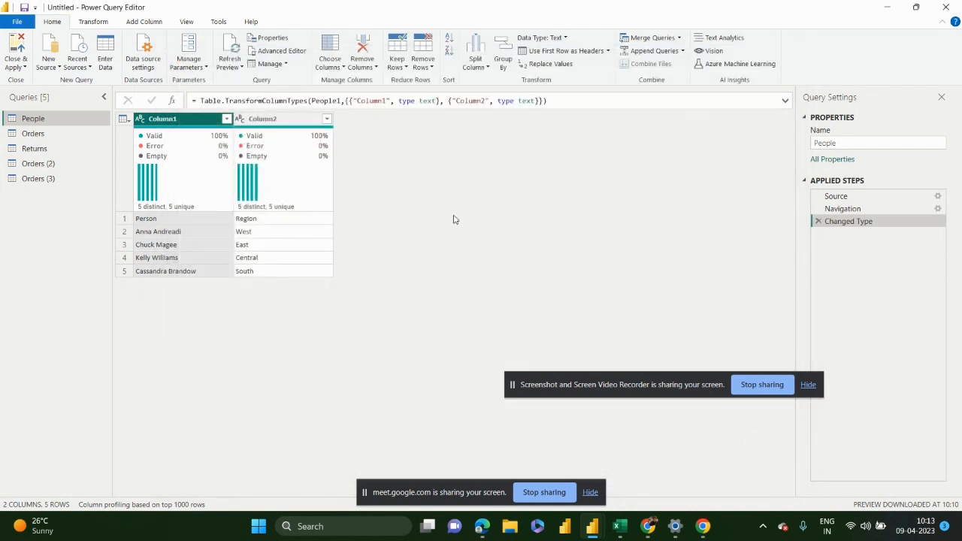
# Step: Duplicate the People query, and create a second query that references People
pyautogui.click(275, 63)
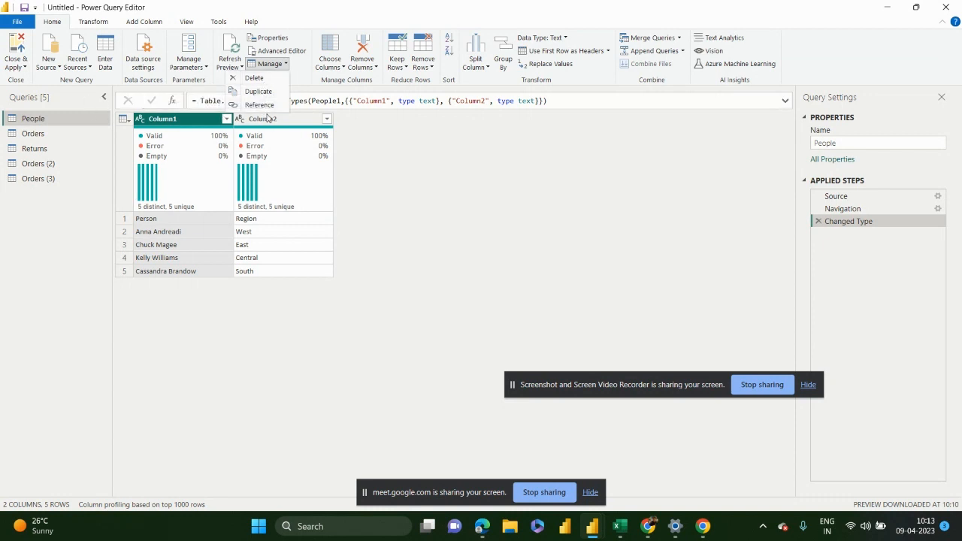
pyautogui.click(263, 92)
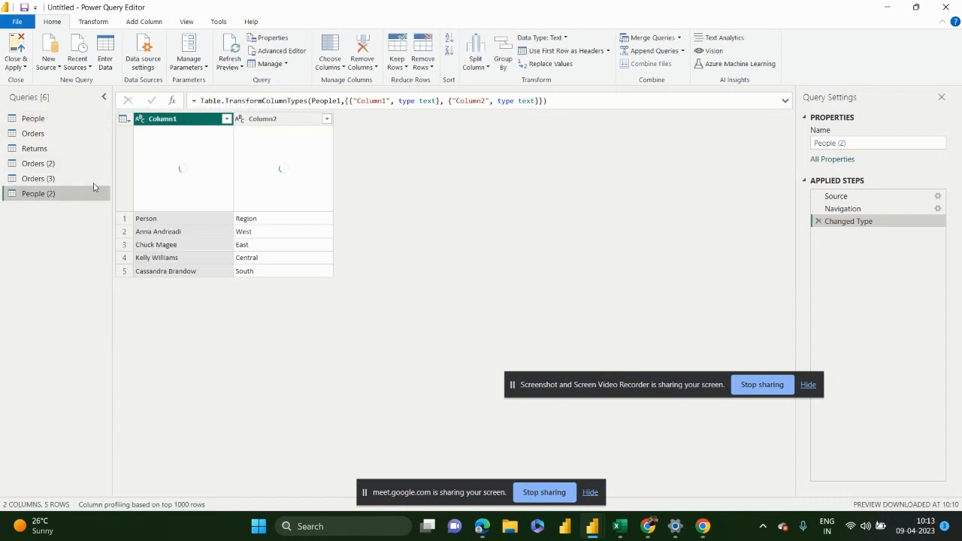
pyautogui.click(36, 119)
pyautogui.click(279, 65)
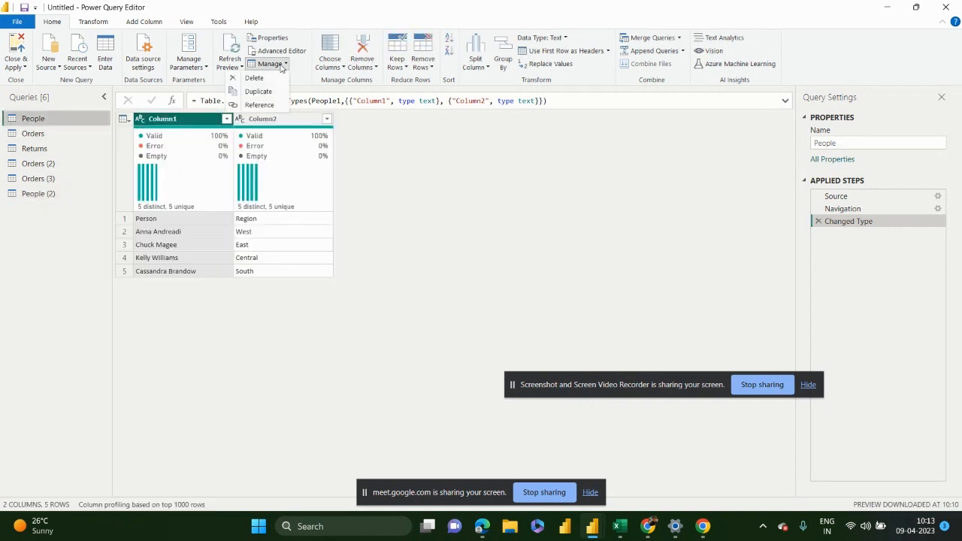
pyautogui.click(268, 105)
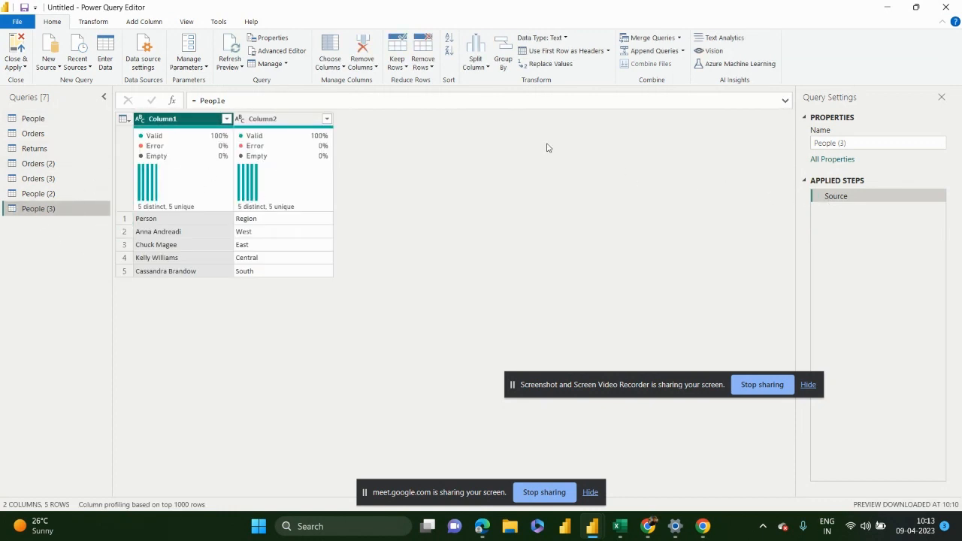
# Step: Inspect the source code of the People (3) reference query in the Advanced Editor and return to the original People query
pyautogui.click(279, 51)
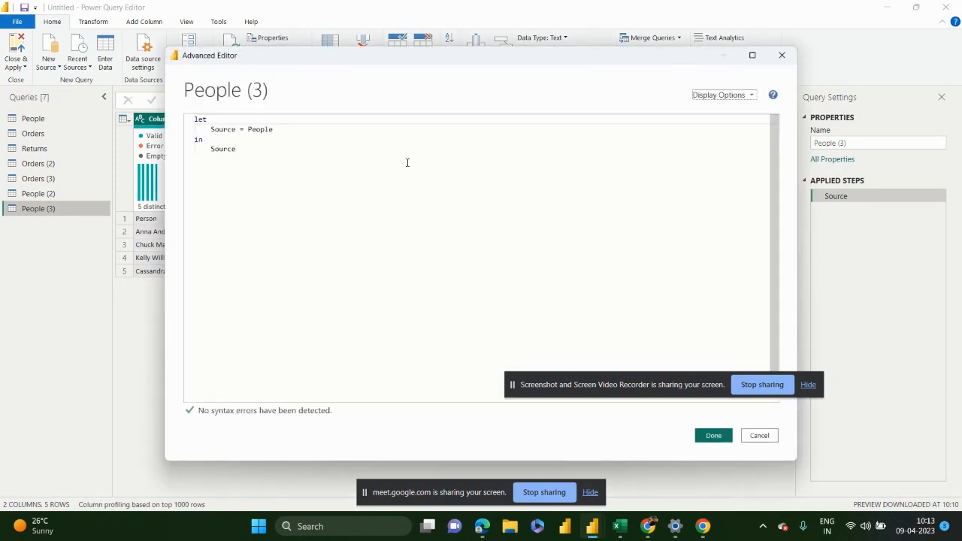
pyautogui.moveTo(273, 129); pyautogui.dragTo(248, 129)
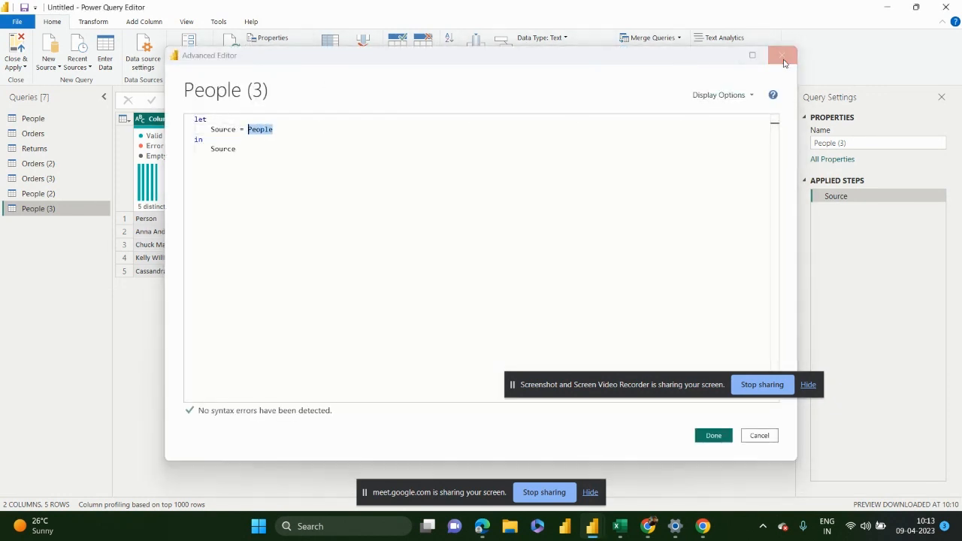
pyautogui.click(782, 57)
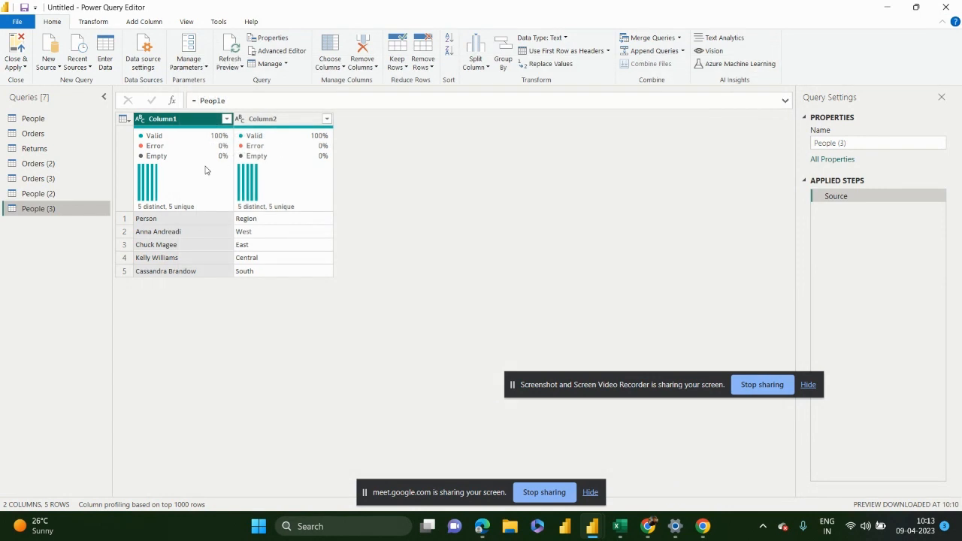
pyautogui.click(33, 118)
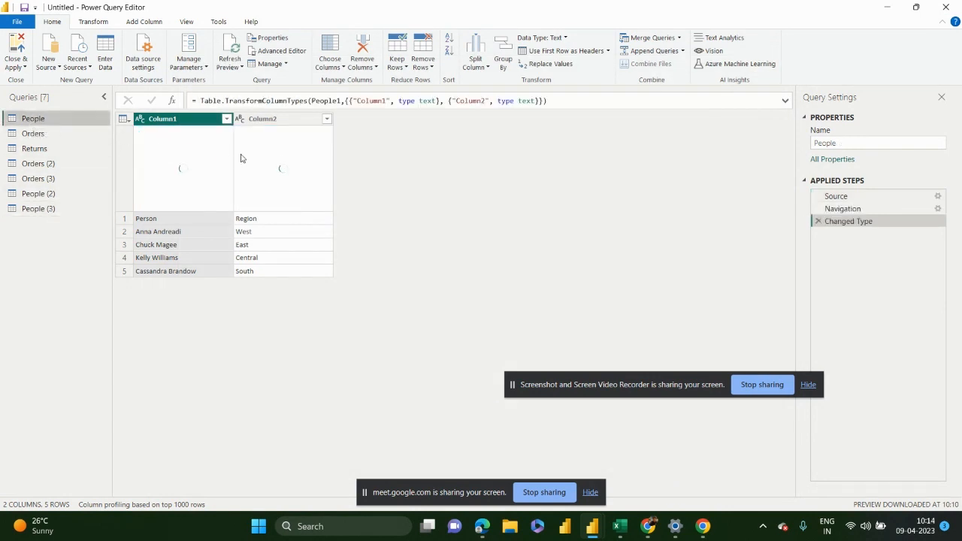
pyautogui.moveTo(216, 201)
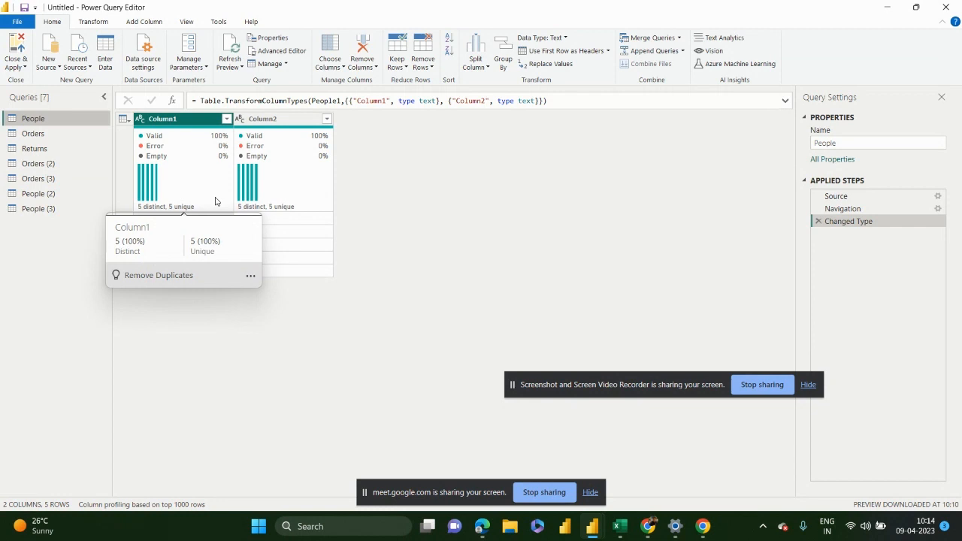
# Step: Remove the Row ID column from the Orders query and create a new query that references Orders
pyautogui.click(79, 138)
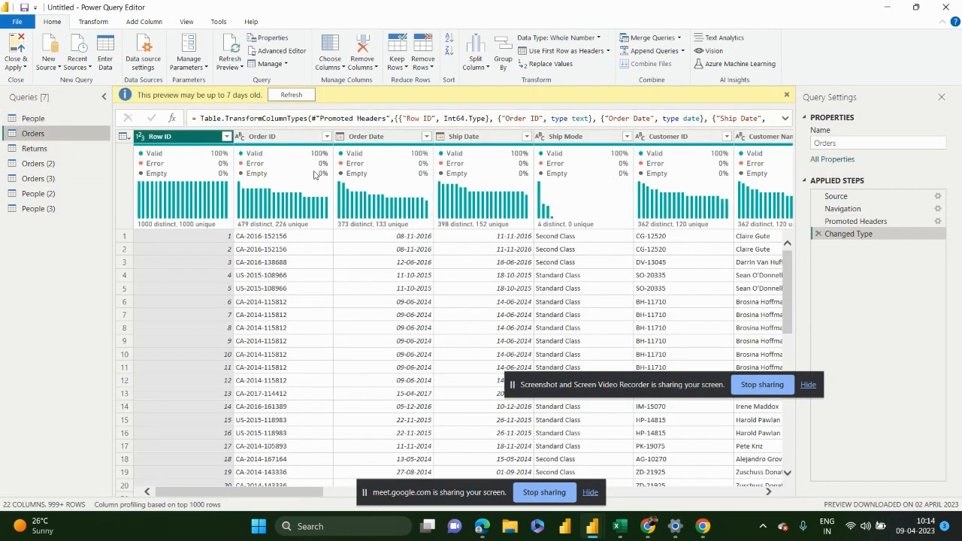
pyautogui.rightClick(200, 138)
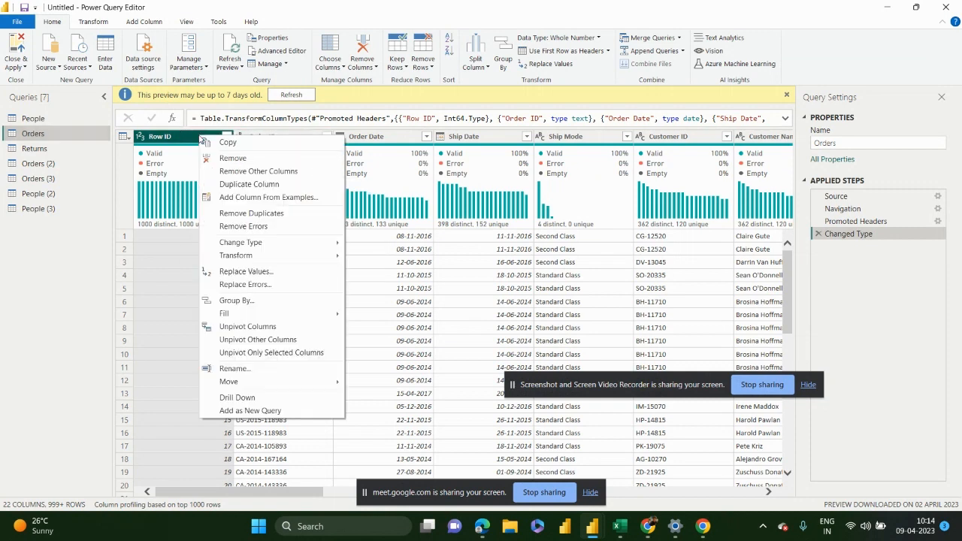
pyautogui.click(223, 158)
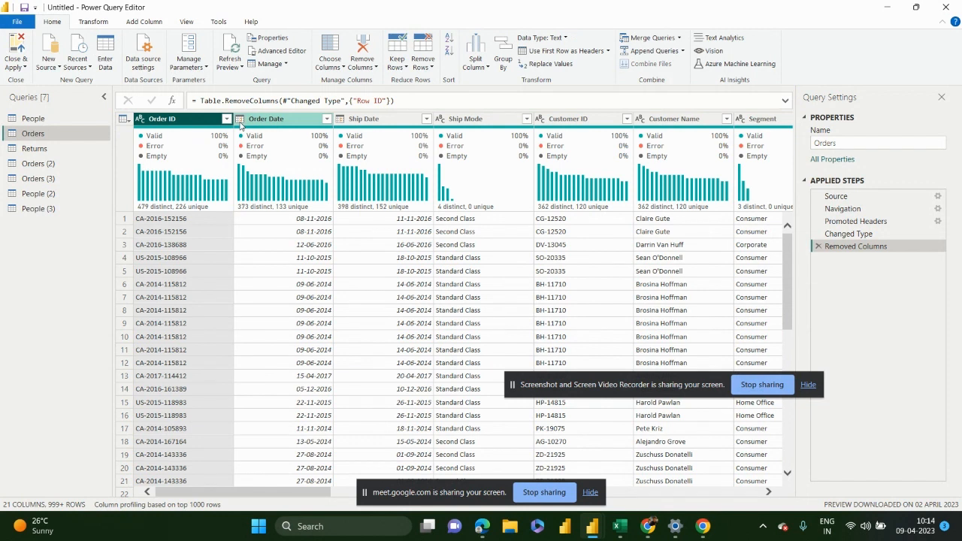
pyautogui.click(284, 65)
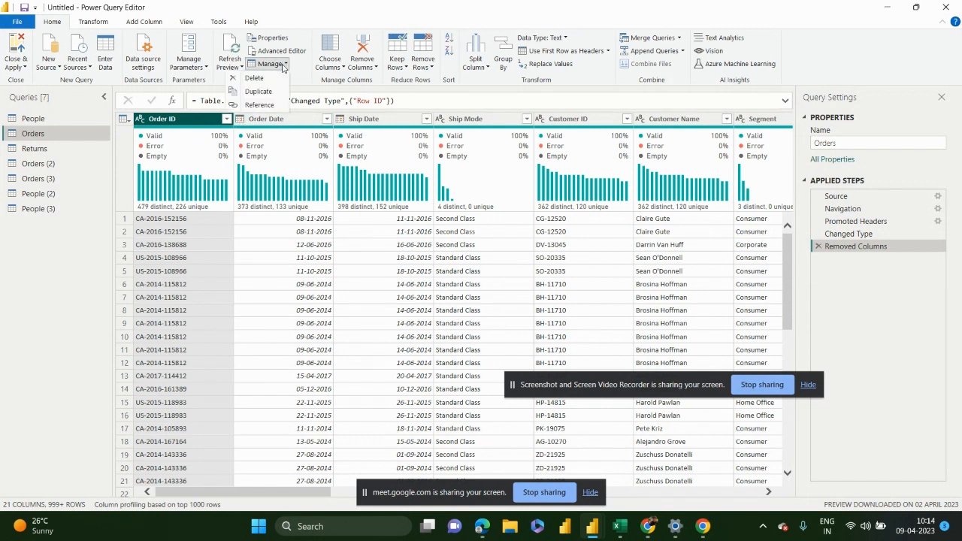
pyautogui.click(259, 105)
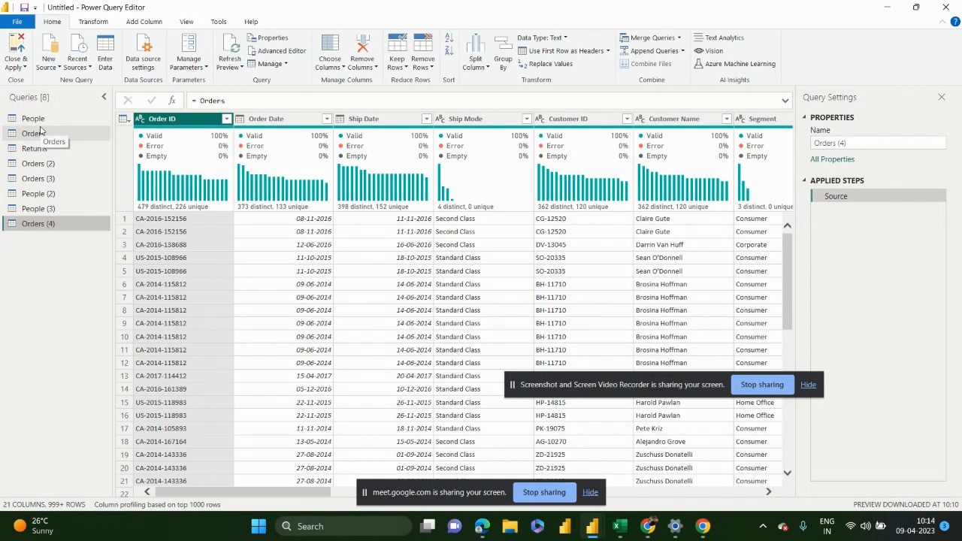
# Step: Examine how the queries link to the Superstore source file in Query Dependencies, and review the diagram's layout options
pyautogui.click(218, 22)
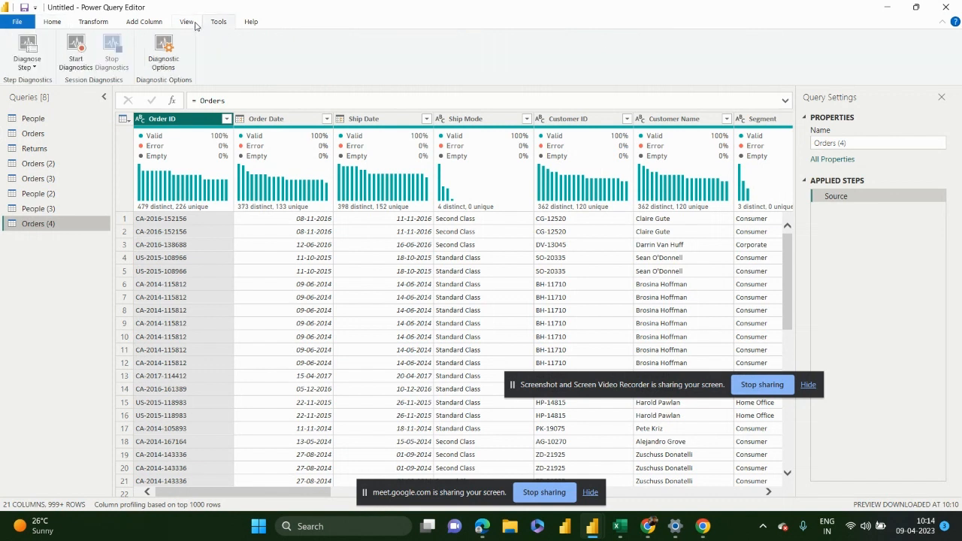
pyautogui.click(195, 23)
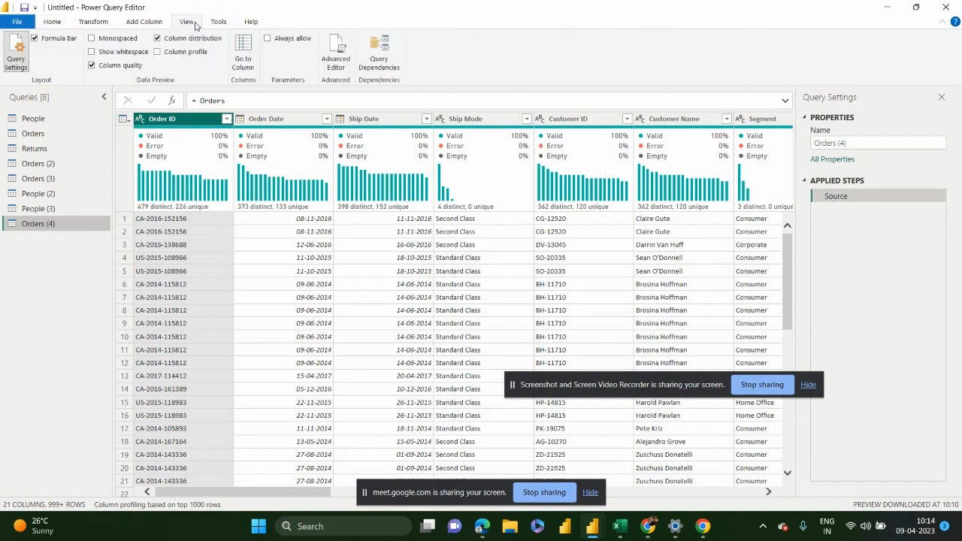
pyautogui.click(379, 46)
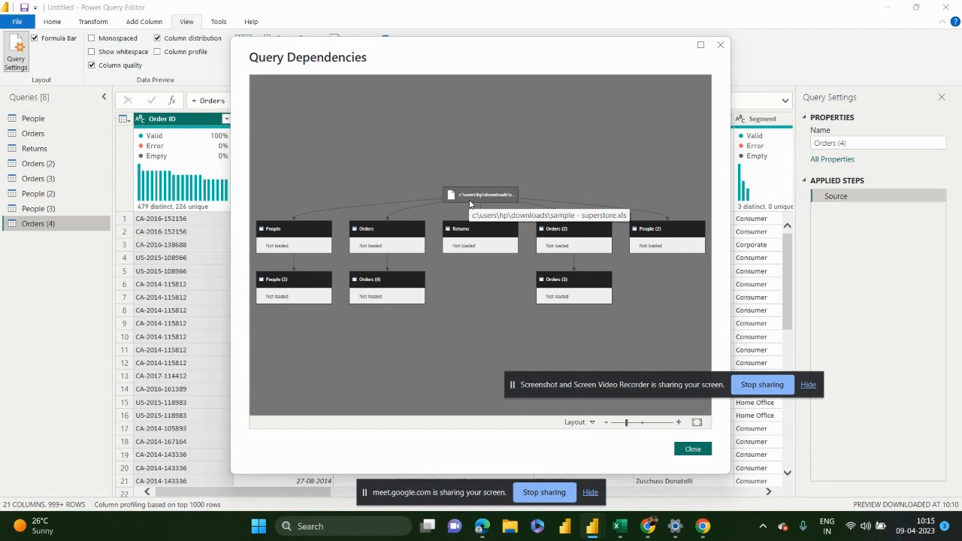
pyautogui.click(578, 423)
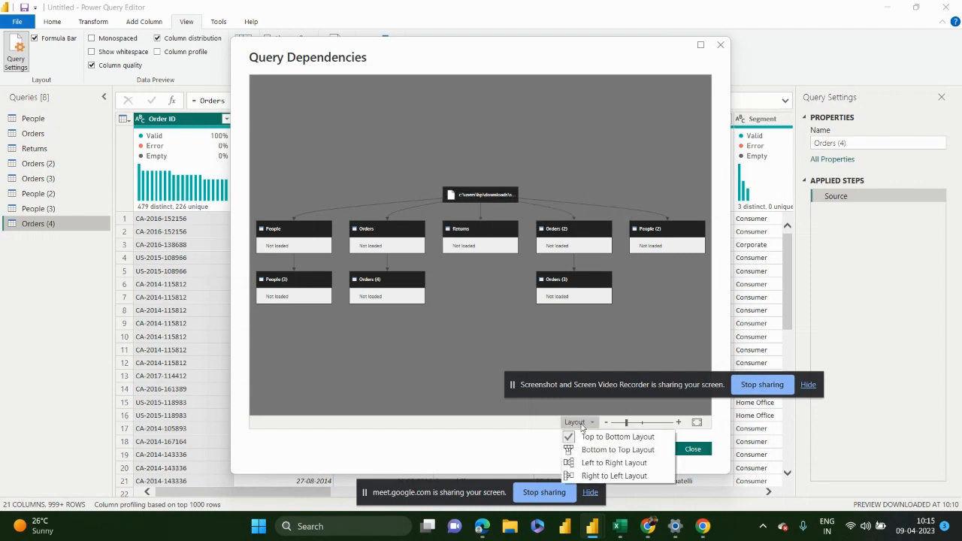
pyautogui.click(517, 447)
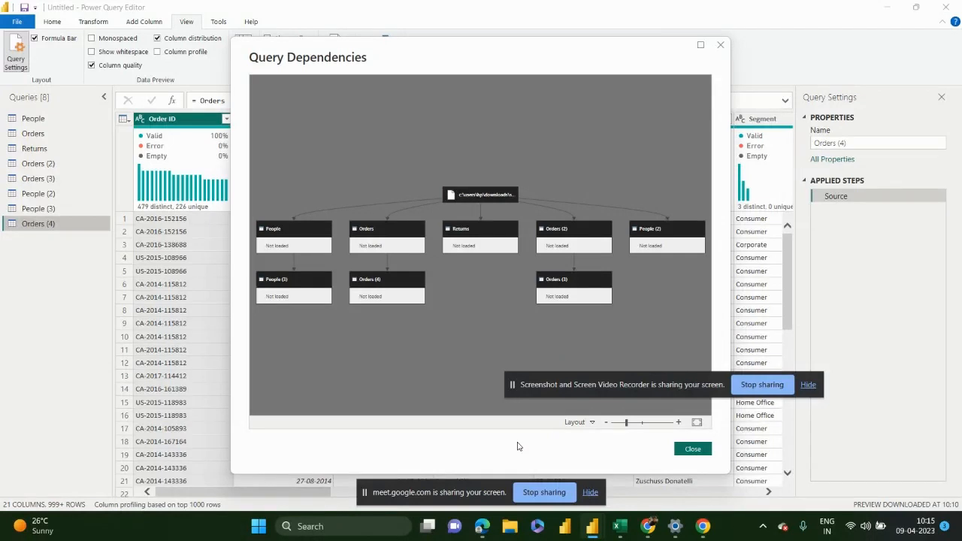
pyautogui.click(719, 46)
# Step: Remove the Order Date column from the original Orders query
pyautogui.click(70, 135)
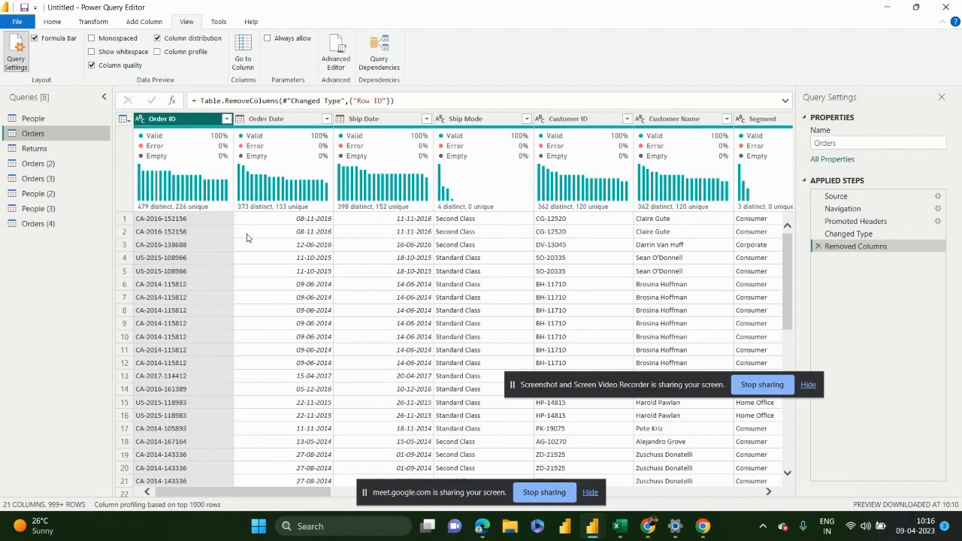
pyautogui.click(264, 122)
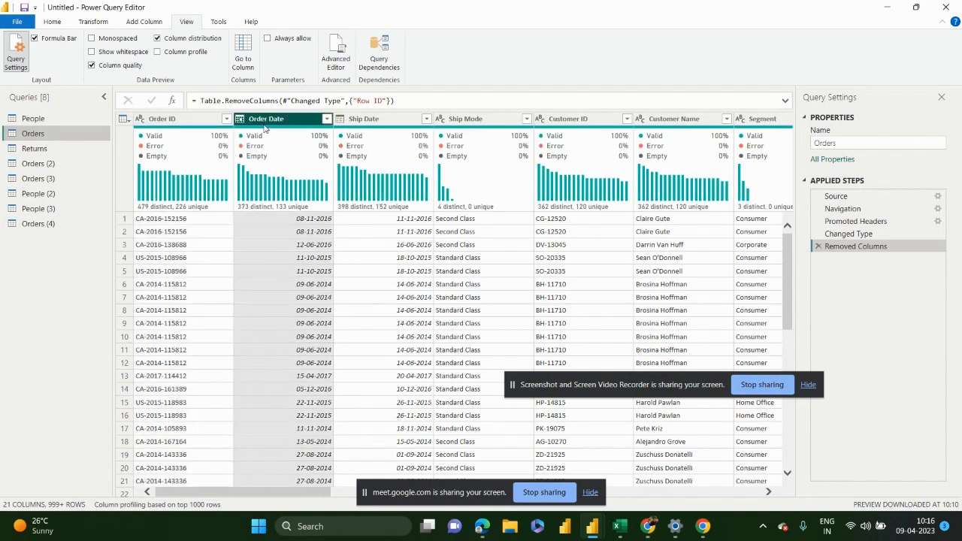
pyautogui.rightClick(264, 128)
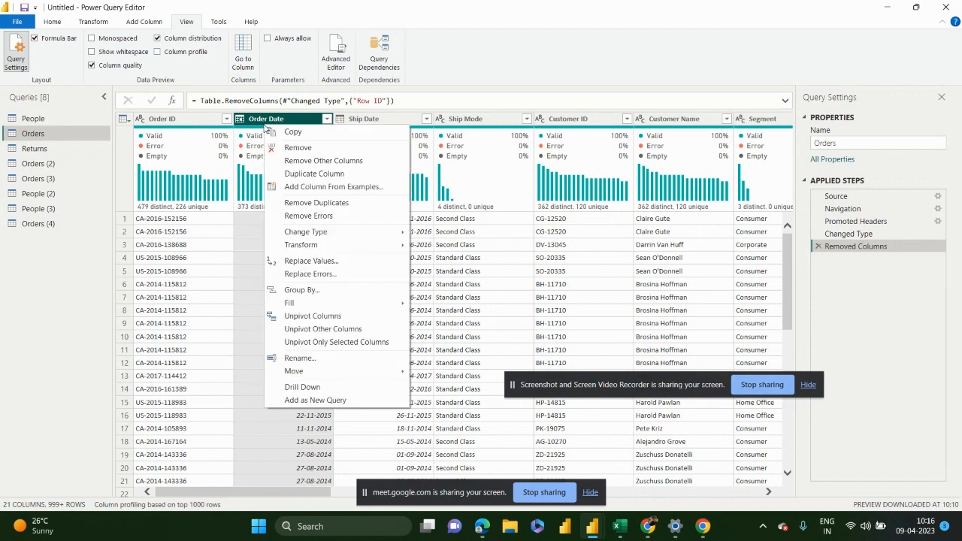
pyautogui.click(298, 148)
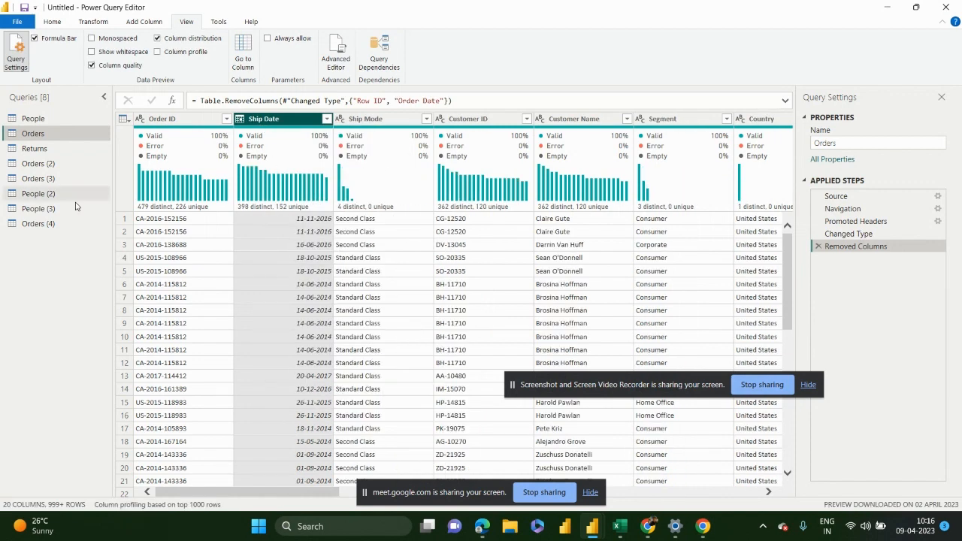
# Step: Check the columns of the Orders (4) reference query and review its link to Orders in Query Dependencies
pyautogui.click(56, 224)
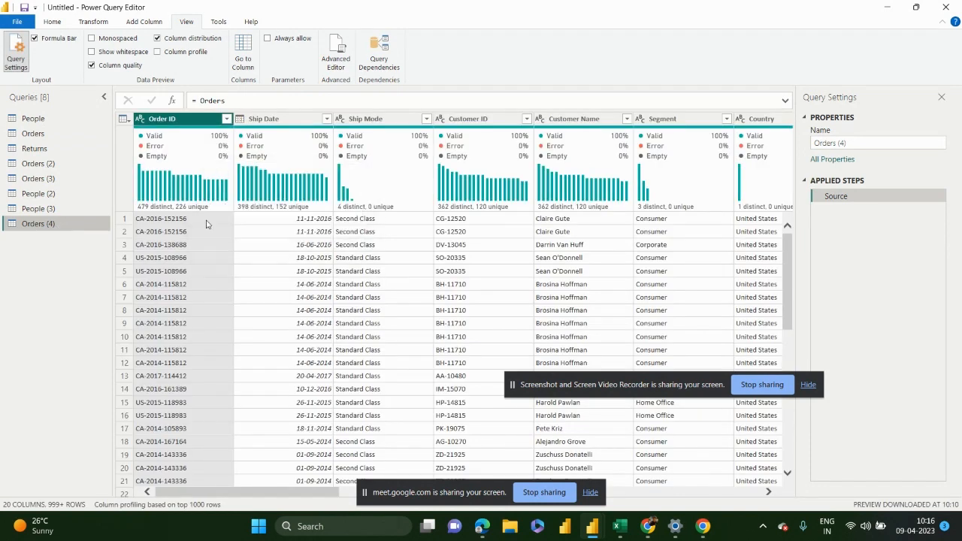
pyautogui.moveTo(261, 156)
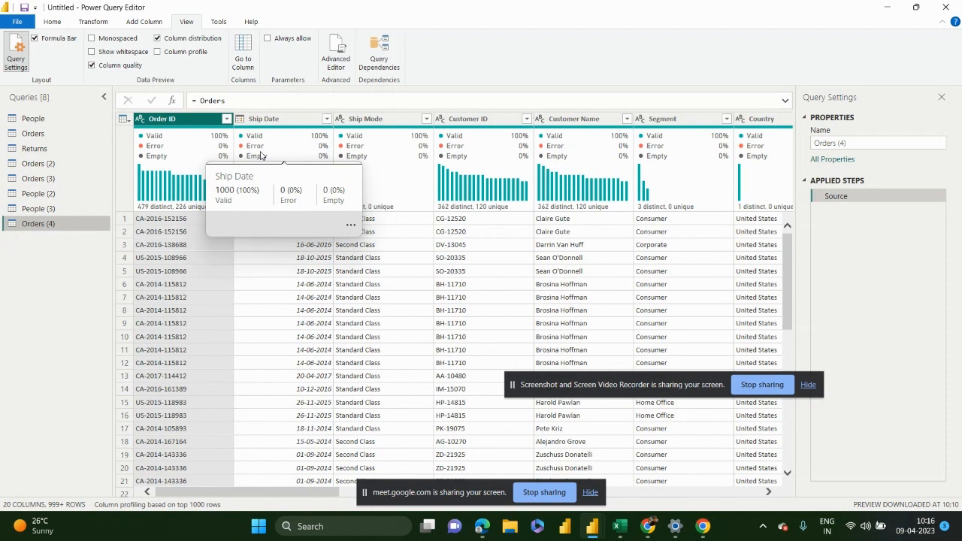
pyautogui.click(393, 70)
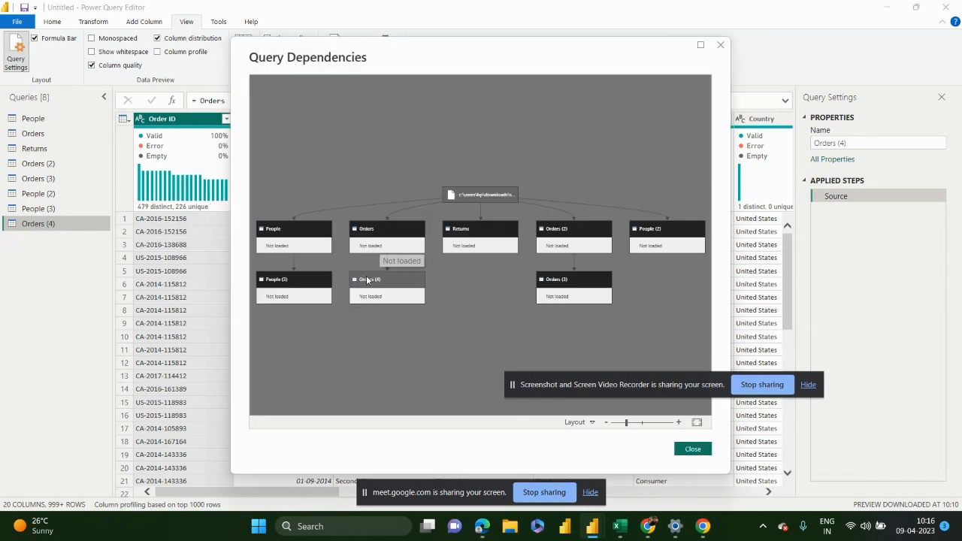
pyautogui.click(718, 46)
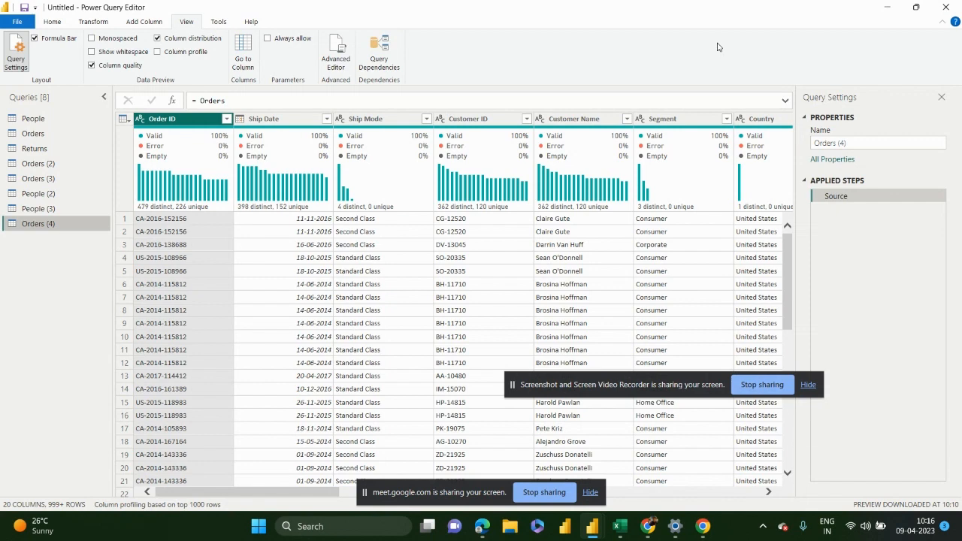
# Step: Review the commands available for the Returns query and examine how all queries are linked in Query Dependencies
pyautogui.click(50, 24)
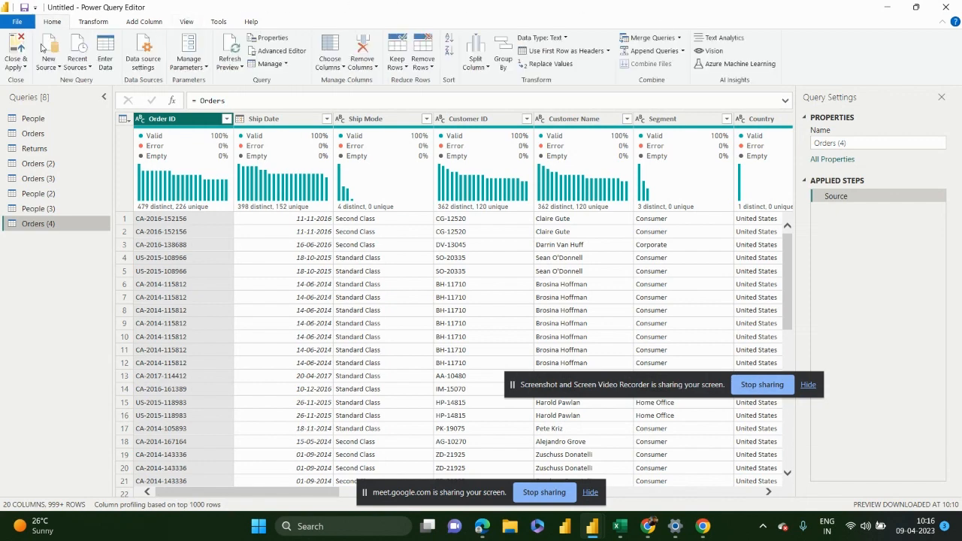
pyautogui.click(45, 149)
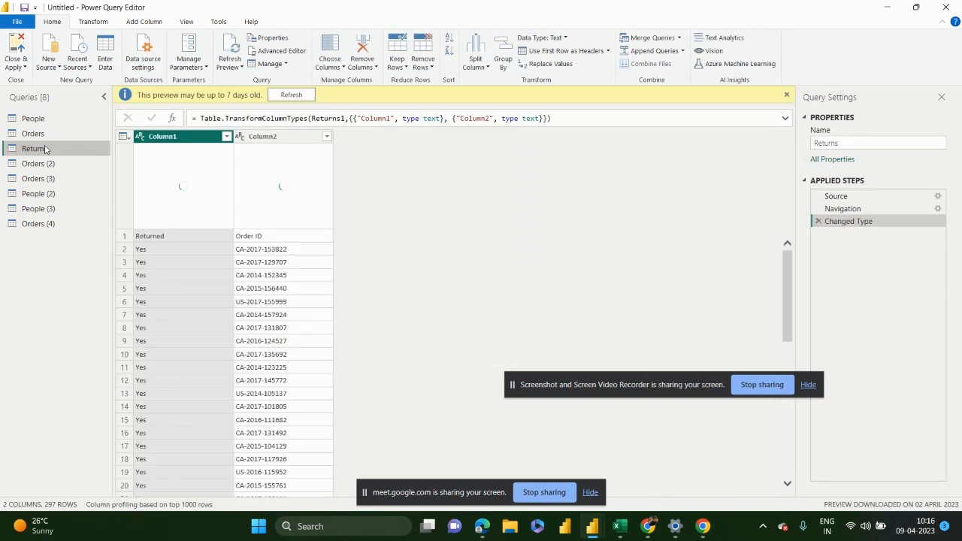
pyautogui.rightClick(45, 149)
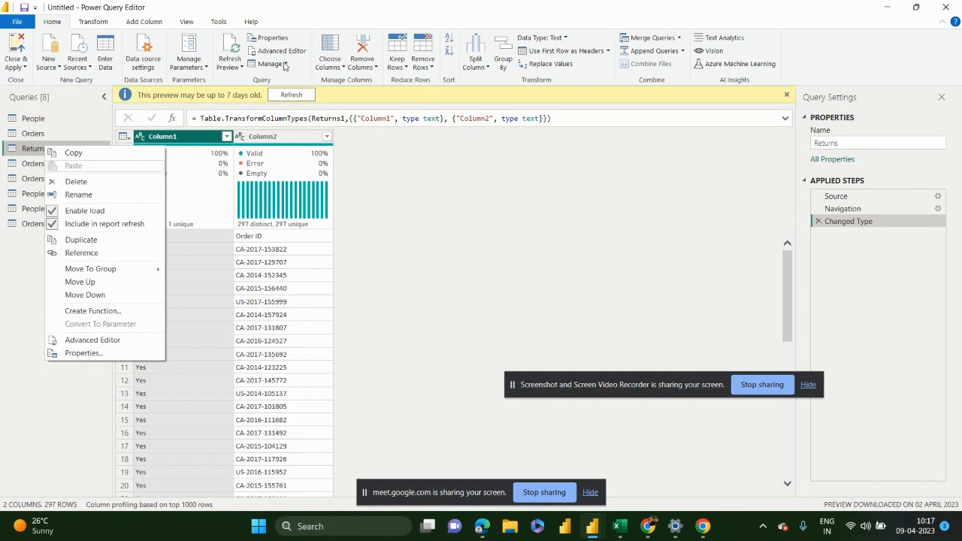
pyautogui.click(197, 23)
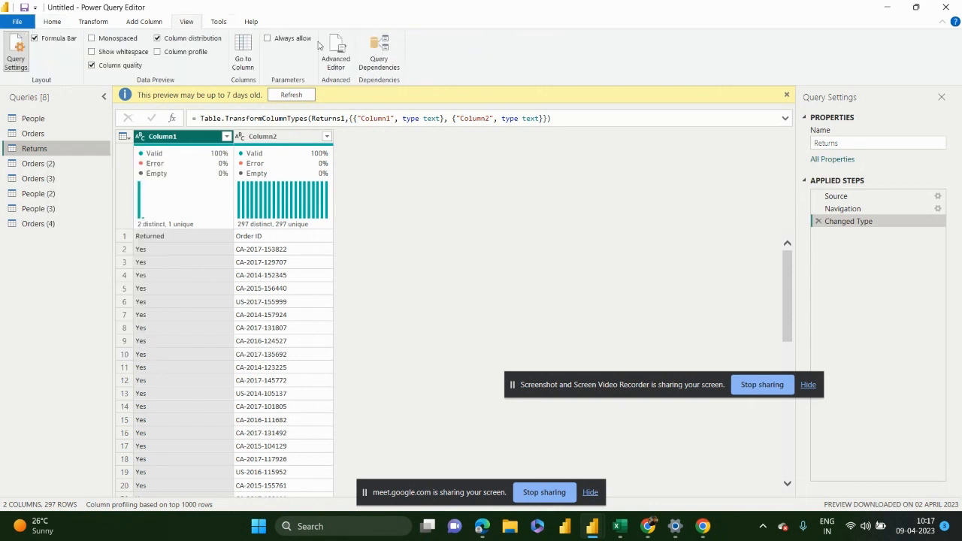
pyautogui.click(381, 59)
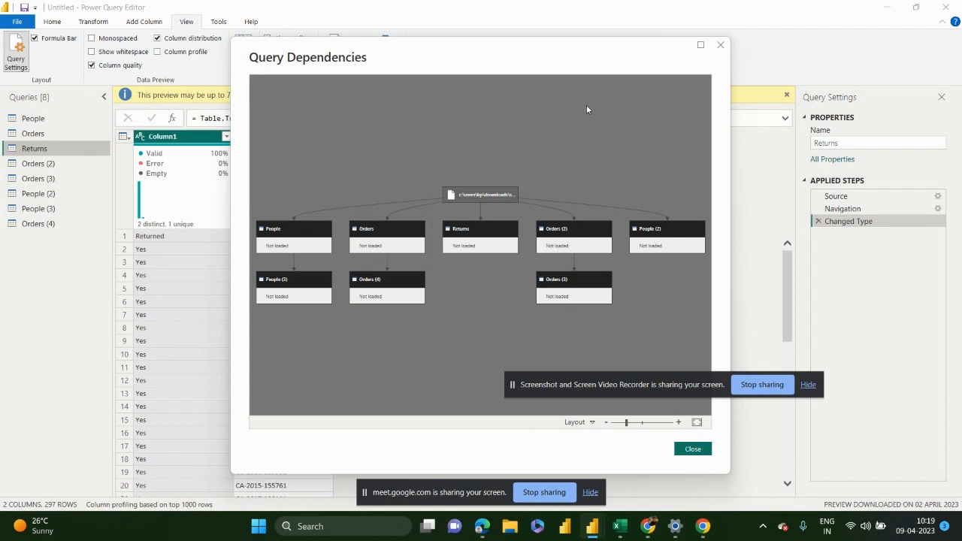
pyautogui.click(720, 47)
pyautogui.click(98, 24)
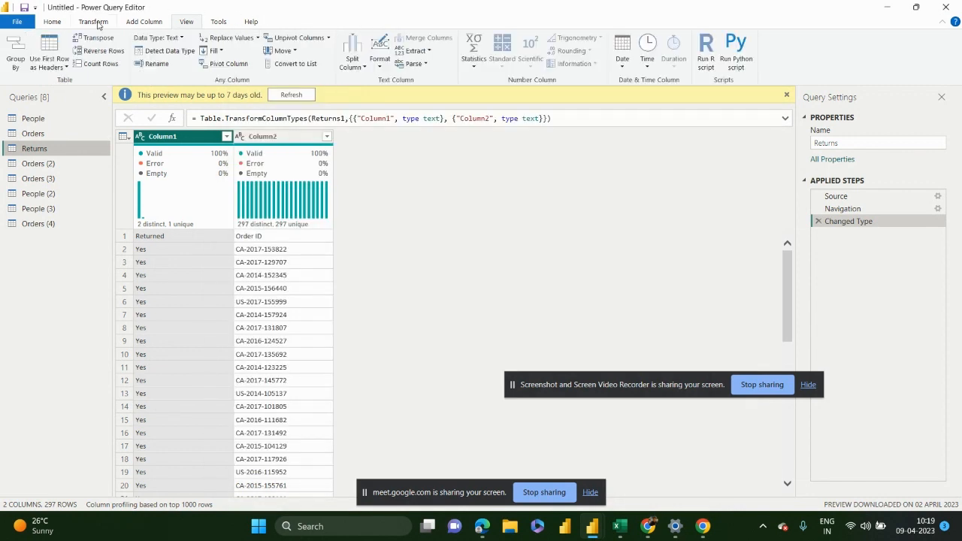
pyautogui.click(59, 22)
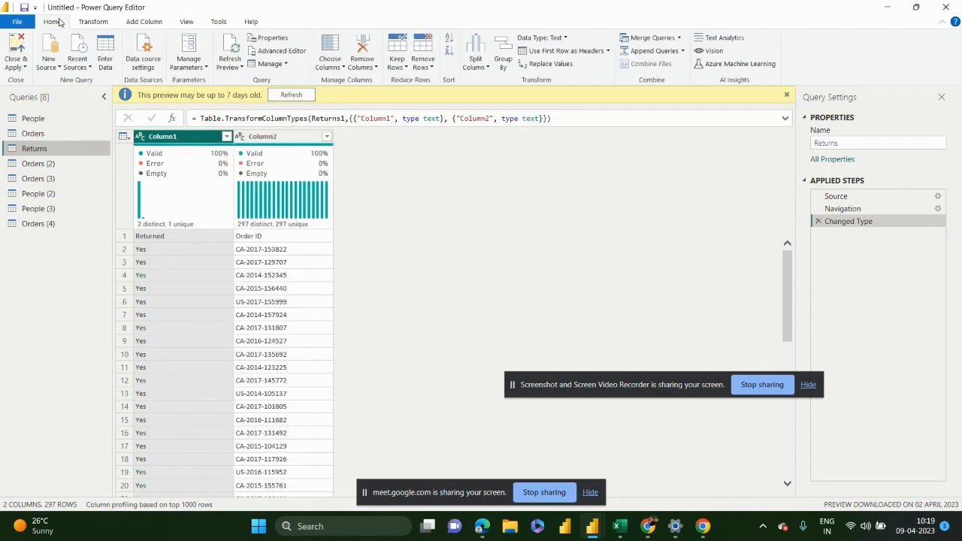
pyautogui.click(280, 65)
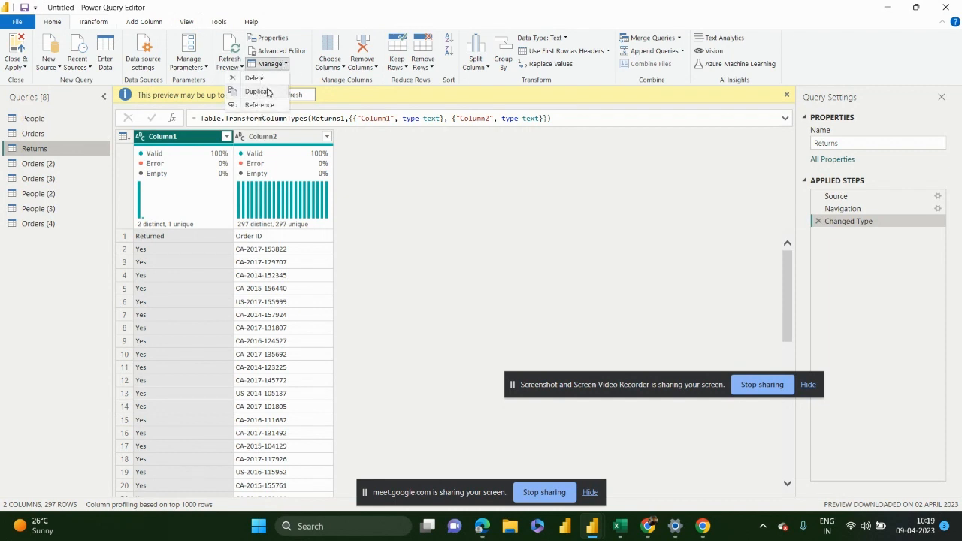
pyautogui.click(448, 232)
# Step: Select the Orders query, look at the Model and Report views in Power BI Desktop, and return to Power Query Editor
pyautogui.click(37, 134)
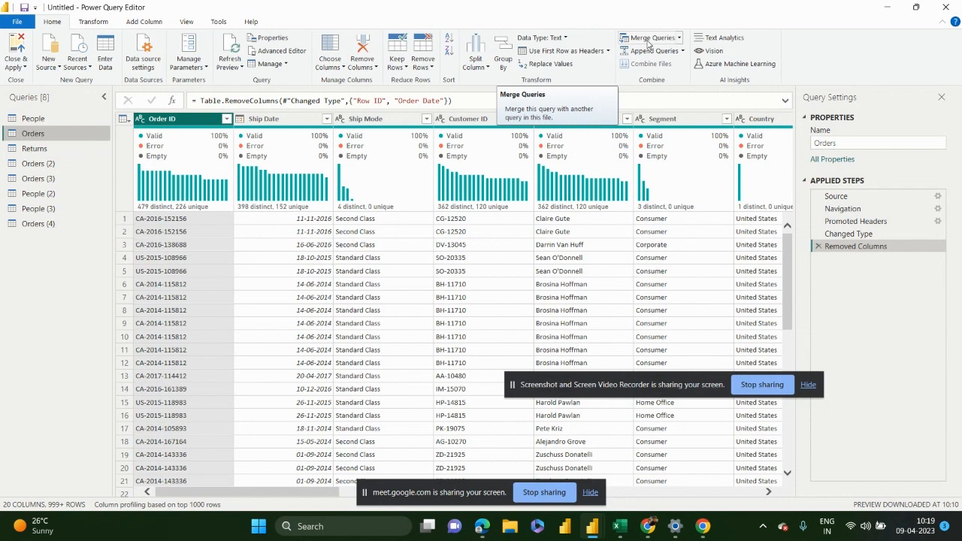
pyautogui.moveTo(598, 529)
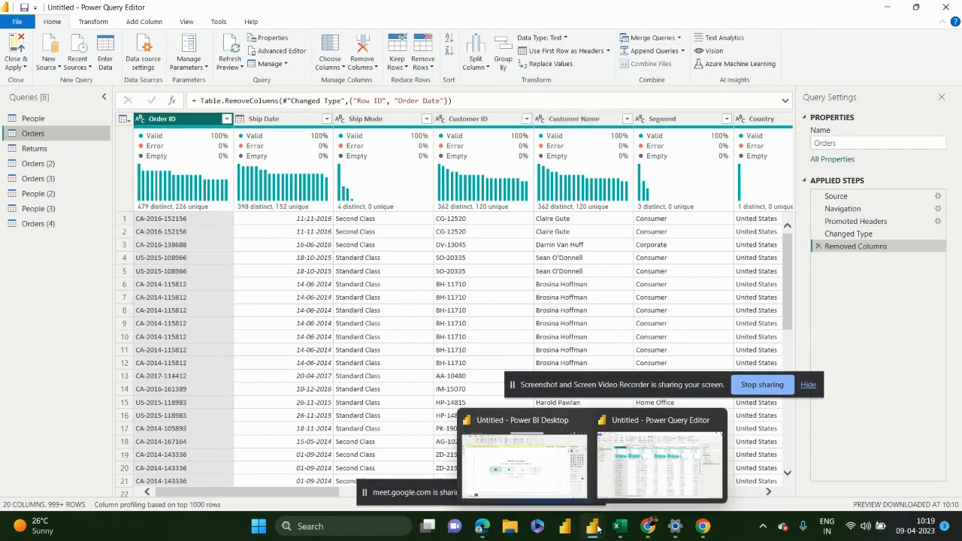
pyautogui.click(524, 455)
pyautogui.click(12, 162)
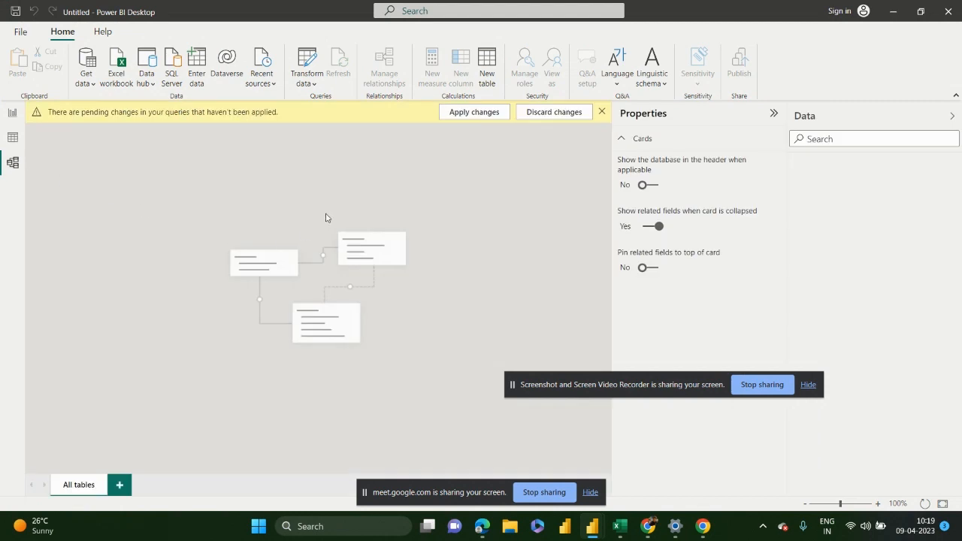
pyautogui.click(13, 113)
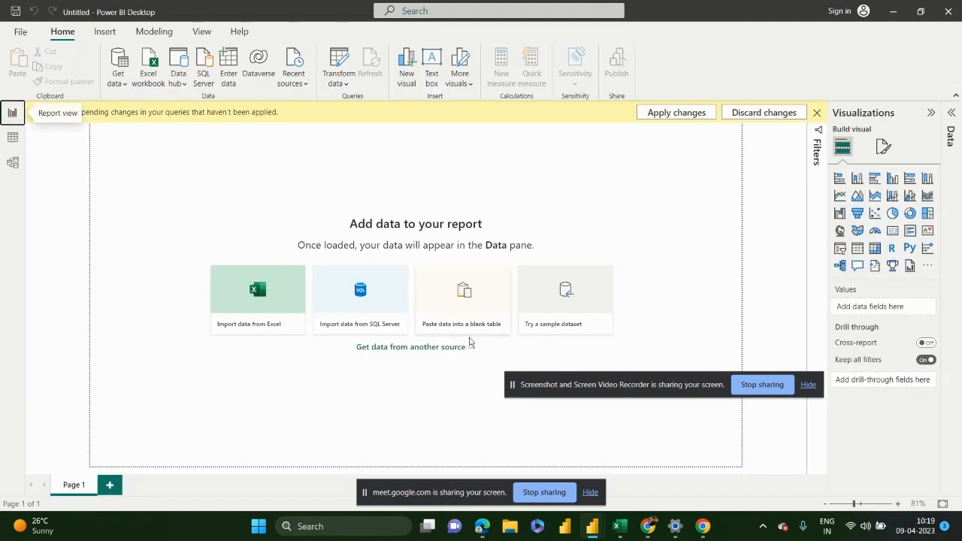
pyautogui.moveTo(593, 529)
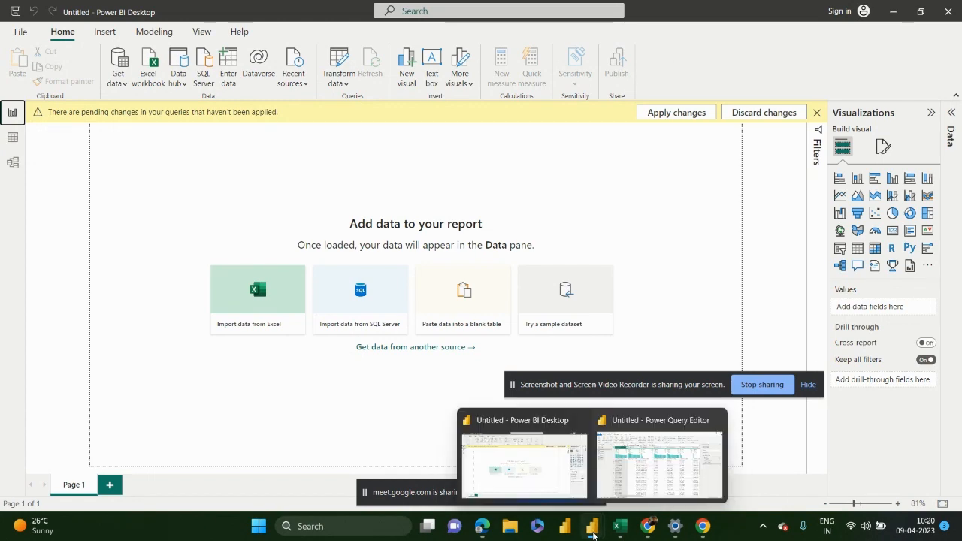
pyautogui.click(660, 460)
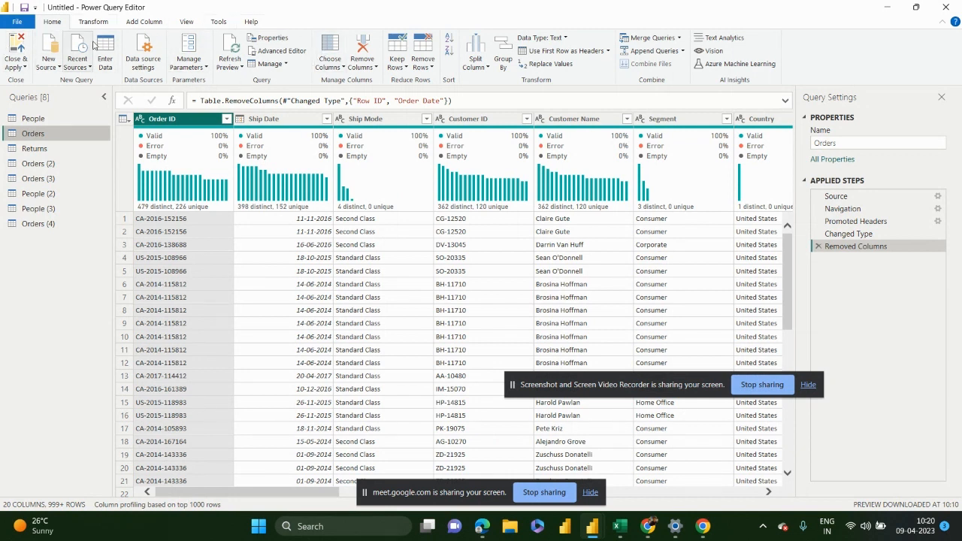
# Step: Use Choose Columns on the Orders query to keep only Customer Name, Segment, Country, City and State
pyautogui.click(335, 68)
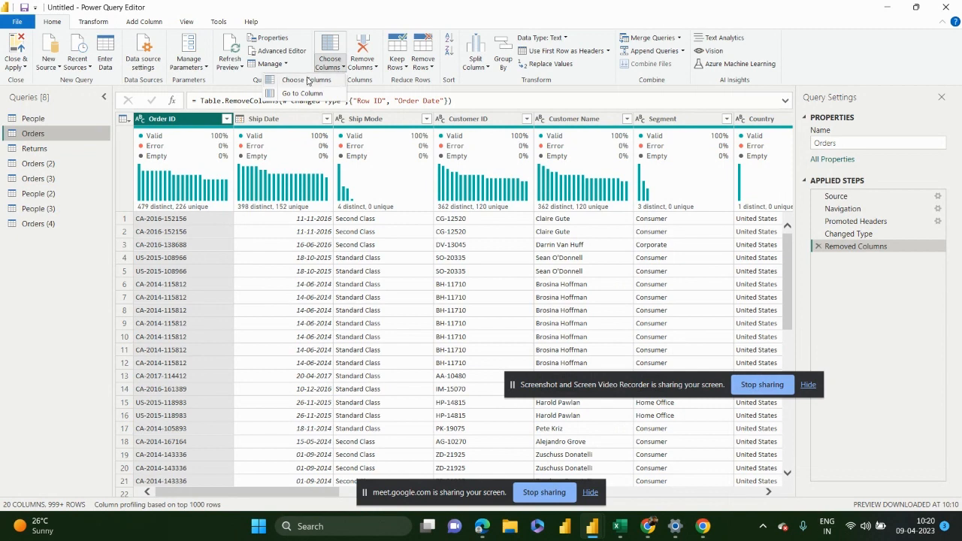
pyautogui.click(307, 79)
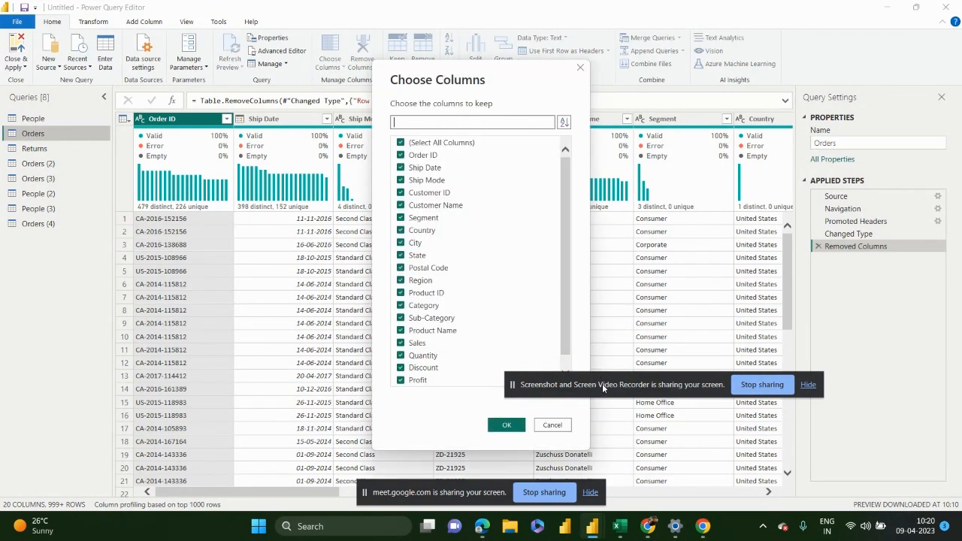
pyautogui.moveTo(601, 383); pyautogui.dragTo(766, 253)
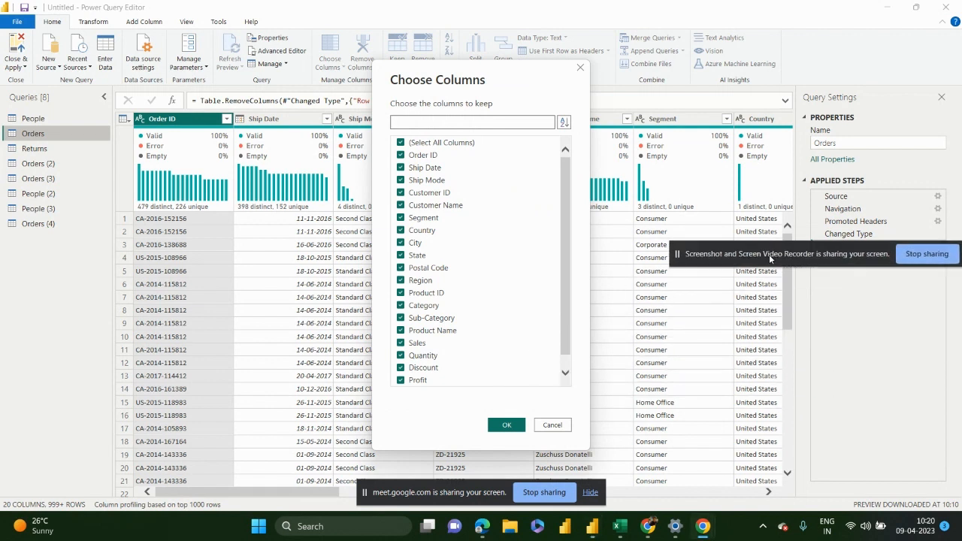
pyautogui.click(412, 142)
pyautogui.click(418, 205)
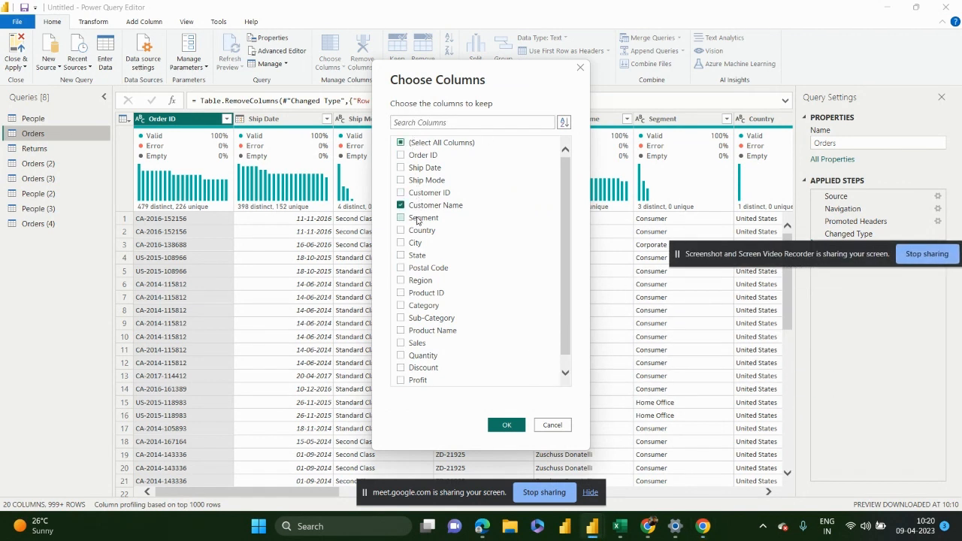
pyautogui.click(418, 218)
pyautogui.click(418, 230)
pyautogui.click(419, 243)
pyautogui.click(417, 256)
pyautogui.click(509, 425)
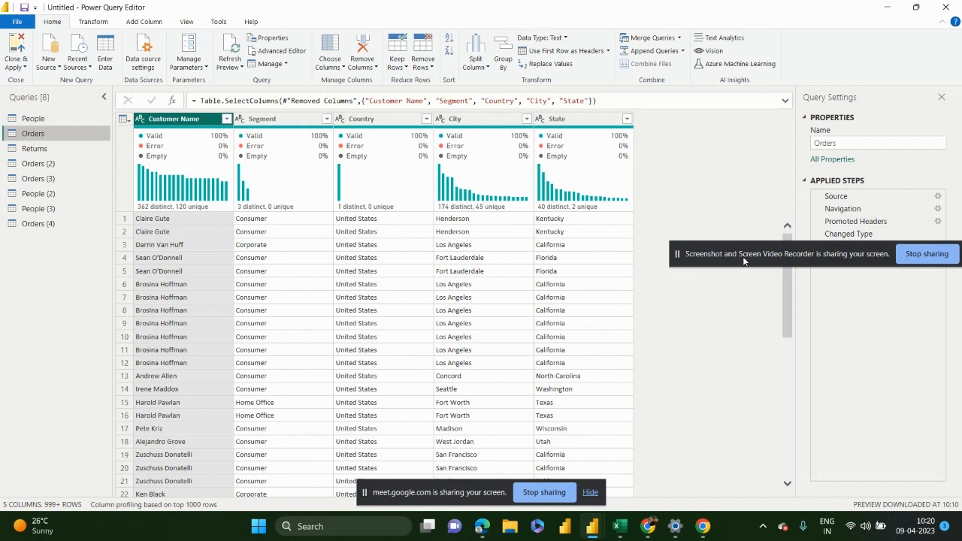
# Step: Delete the Removed Other Columns and Removed Columns applied steps from the Orders query
pyautogui.moveTo(745, 262); pyautogui.dragTo(734, 373)
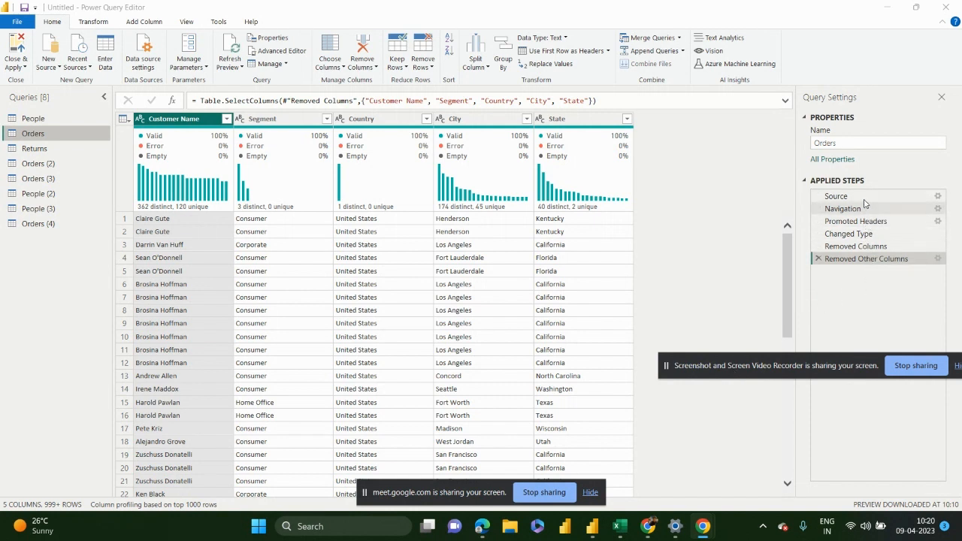
pyautogui.click(818, 260)
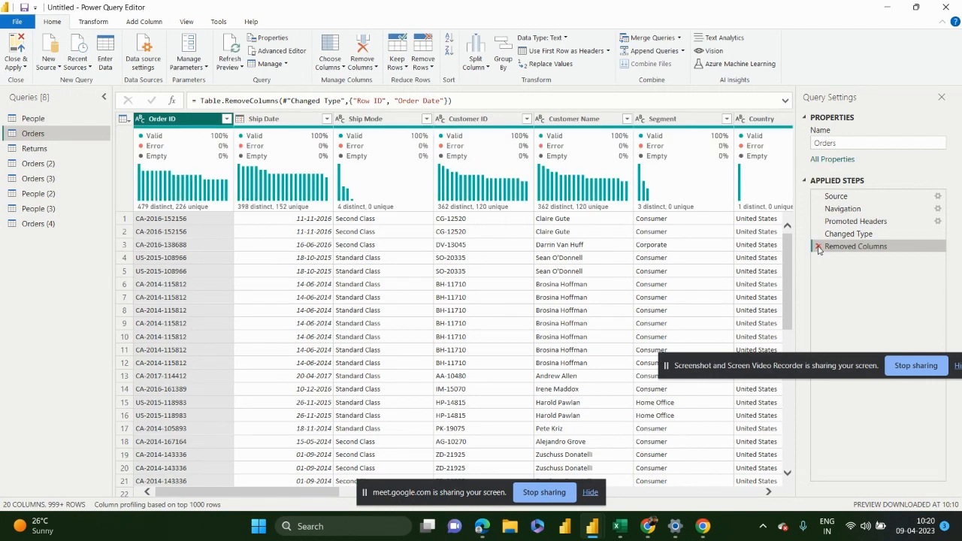
pyautogui.click(818, 247)
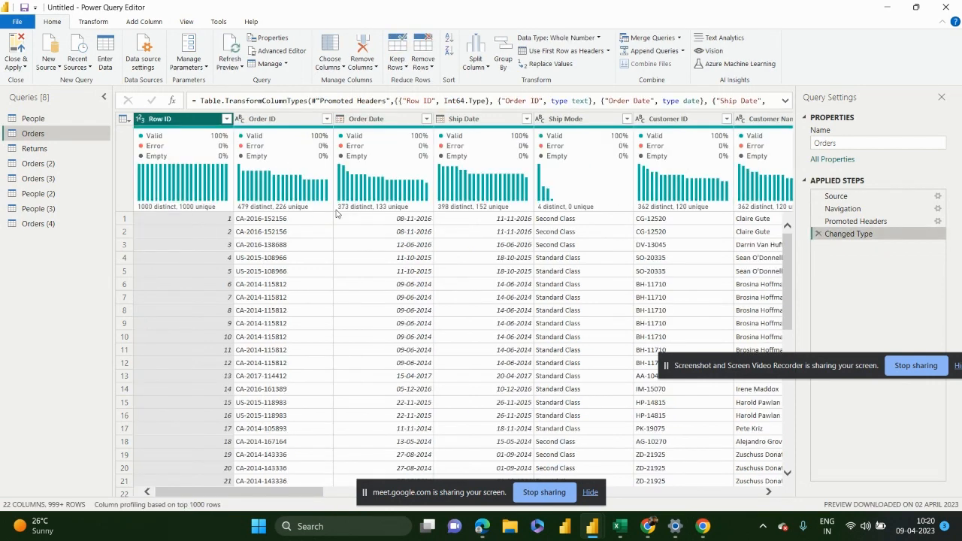
# Step: Use Choose Columns on the Orders query to keep only Ship Date, Ship Mode, Customer ID and Customer Name
pyautogui.click(330, 66)
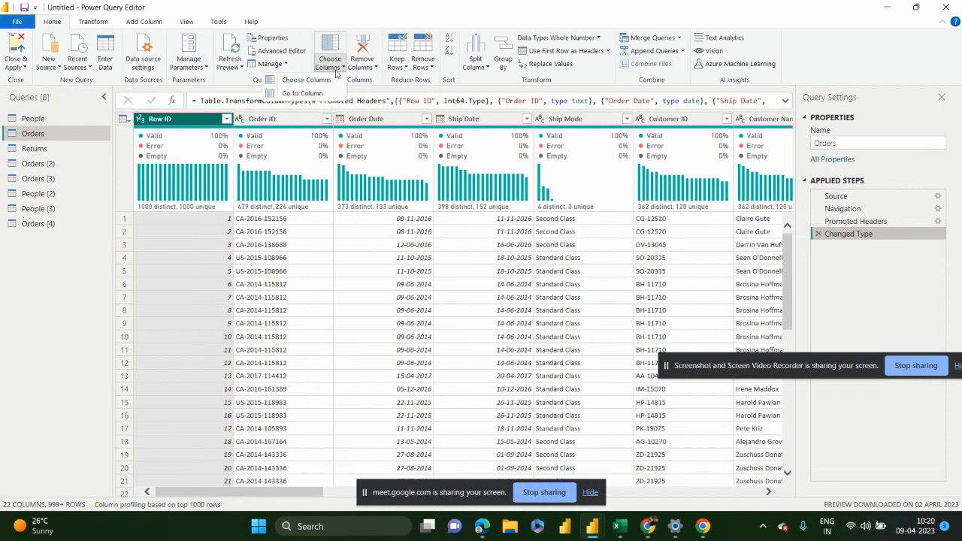
pyautogui.click(306, 81)
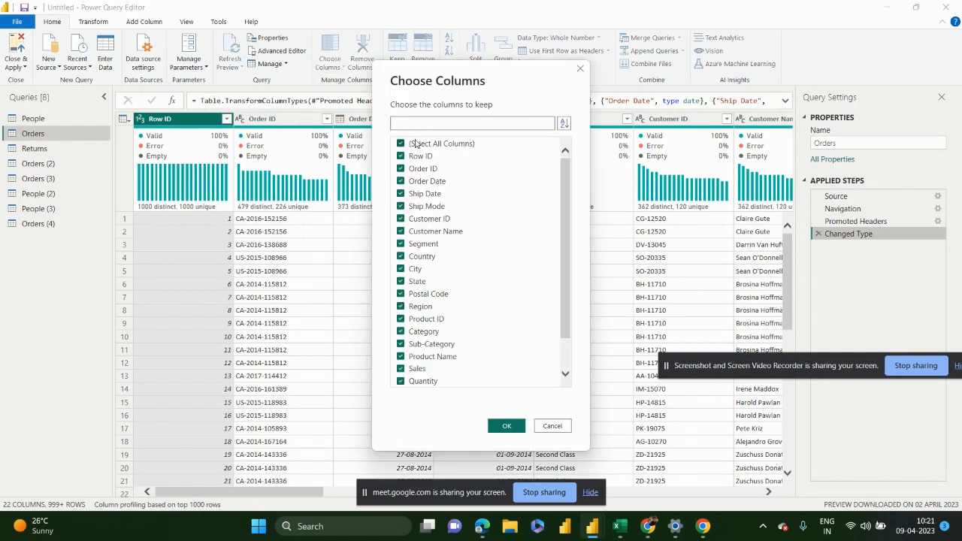
pyautogui.click(417, 143)
pyautogui.click(415, 194)
pyautogui.click(414, 206)
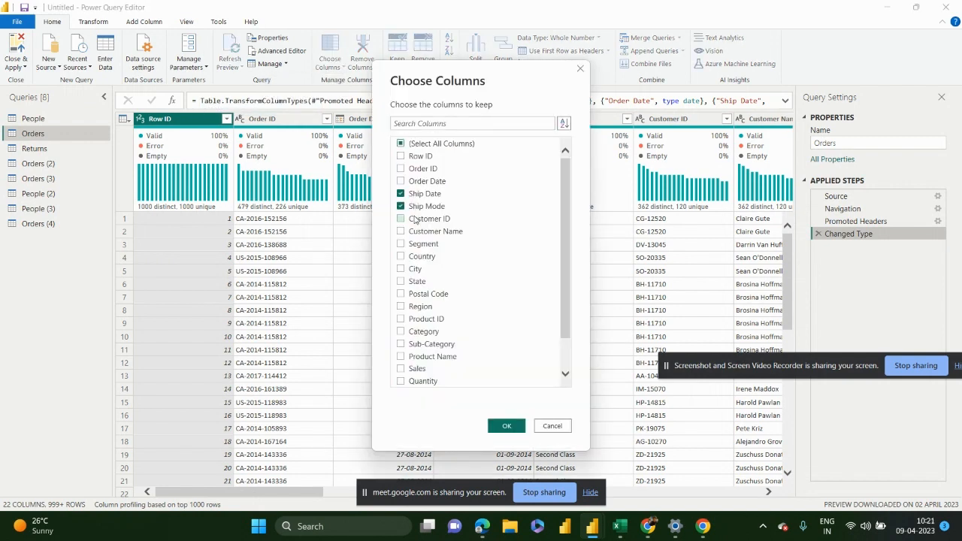
pyautogui.click(415, 219)
pyautogui.click(416, 232)
pyautogui.click(505, 425)
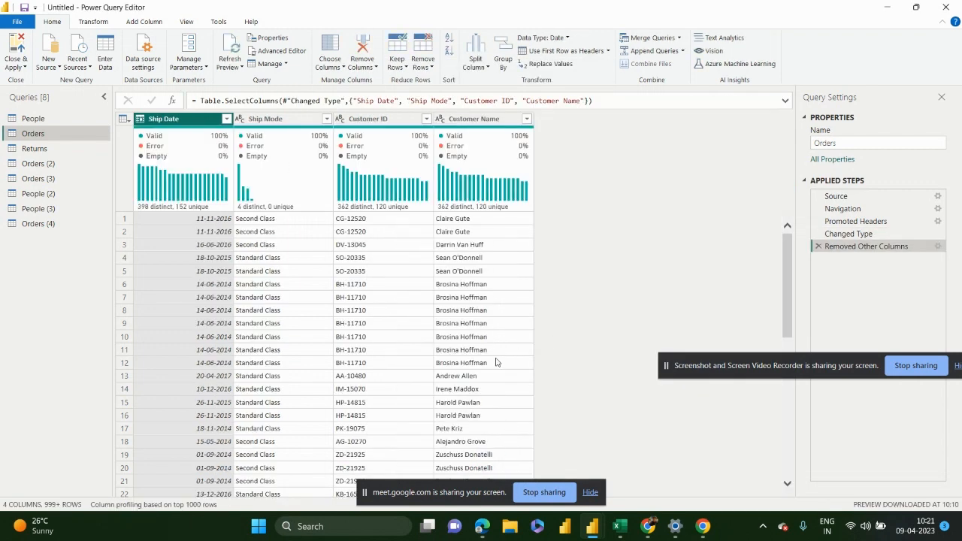
# Step: Compare the Orders columns at the Changed Type step with those at the Removed Other Columns step
pyautogui.click(852, 238)
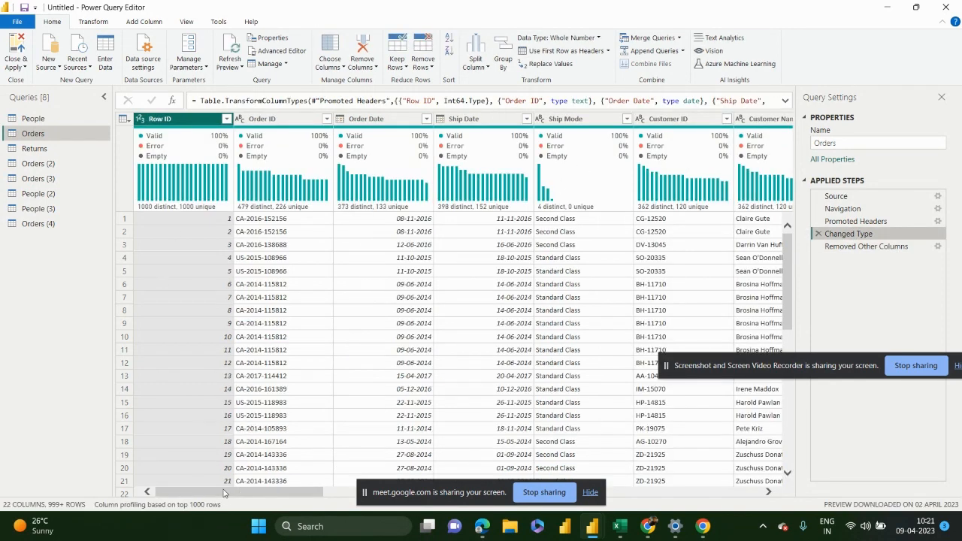
pyautogui.moveTo(216, 492); pyautogui.dragTo(133, 488)
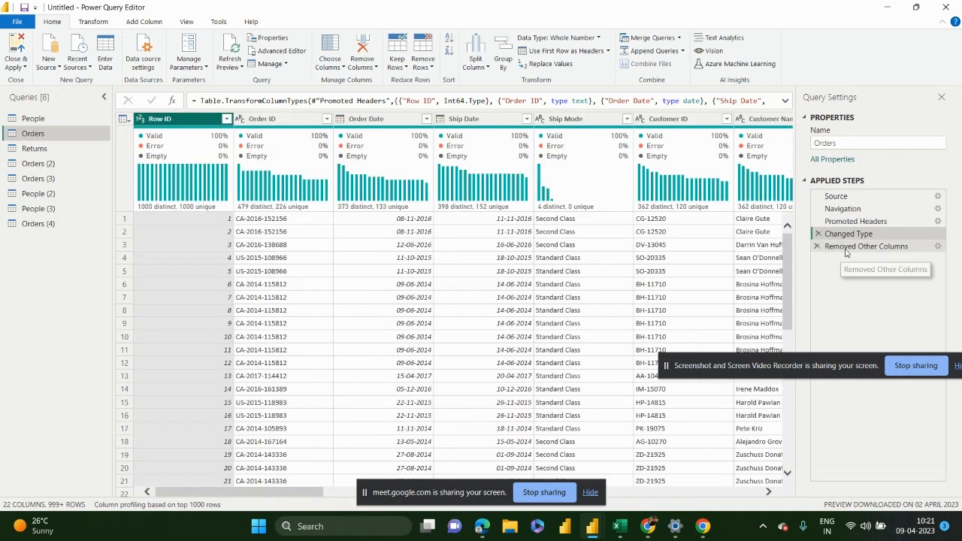
pyautogui.click(845, 250)
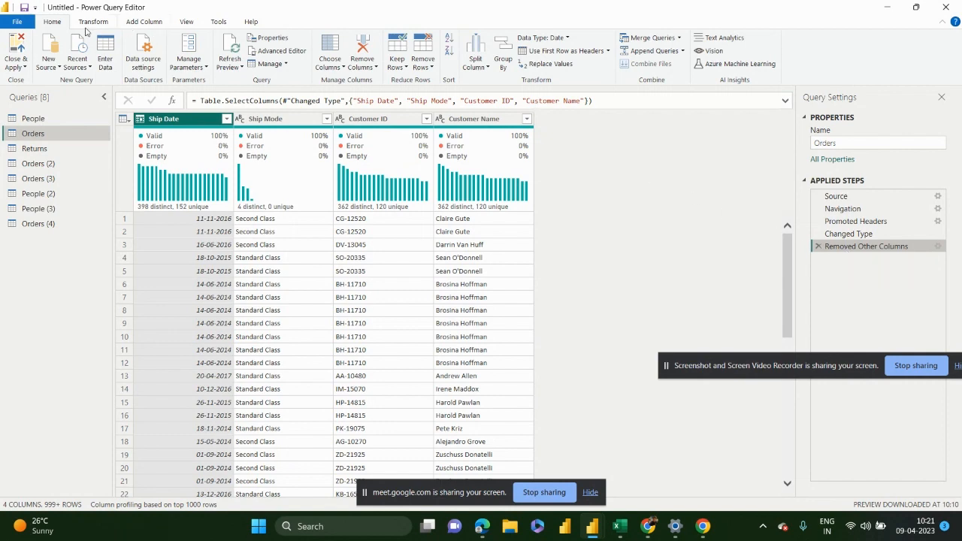
# Step: Close and apply the query changes, check the loaded Orders table in Data view, and return to Report view
pyautogui.click(18, 44)
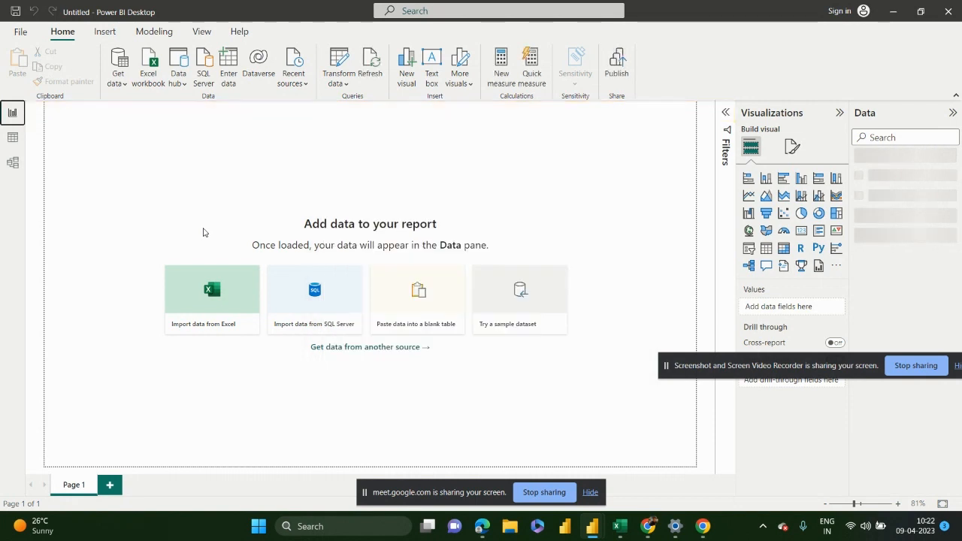
pyautogui.click(12, 138)
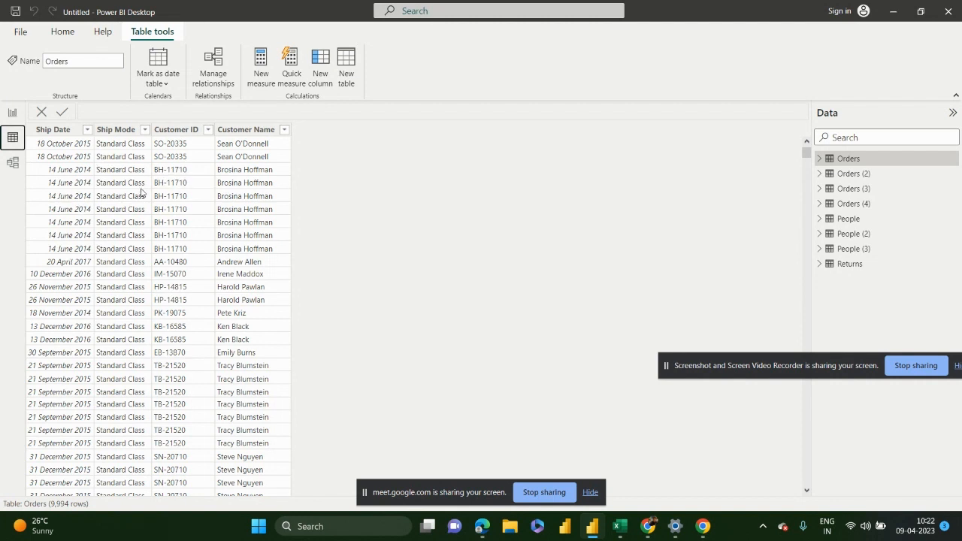
pyautogui.click(13, 115)
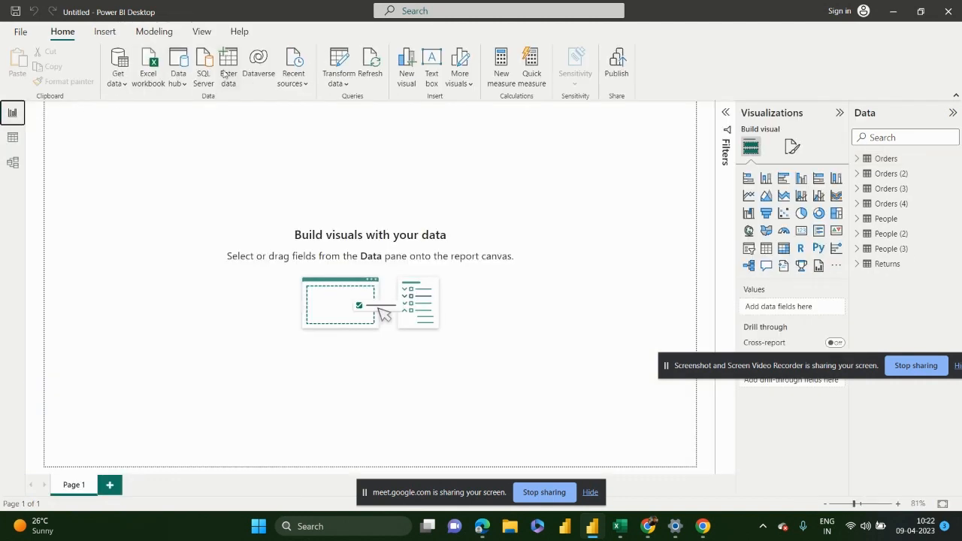
# Step: Reopen Power Query Editor through Transform data and delete the Removed Other Columns step from the Orders query
pyautogui.click(339, 81)
pyautogui.click(353, 103)
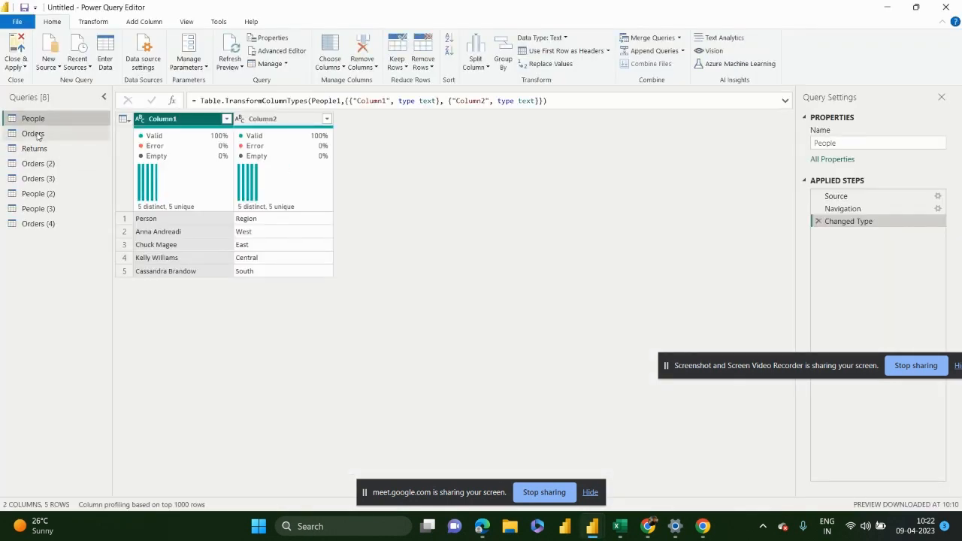
pyautogui.click(36, 135)
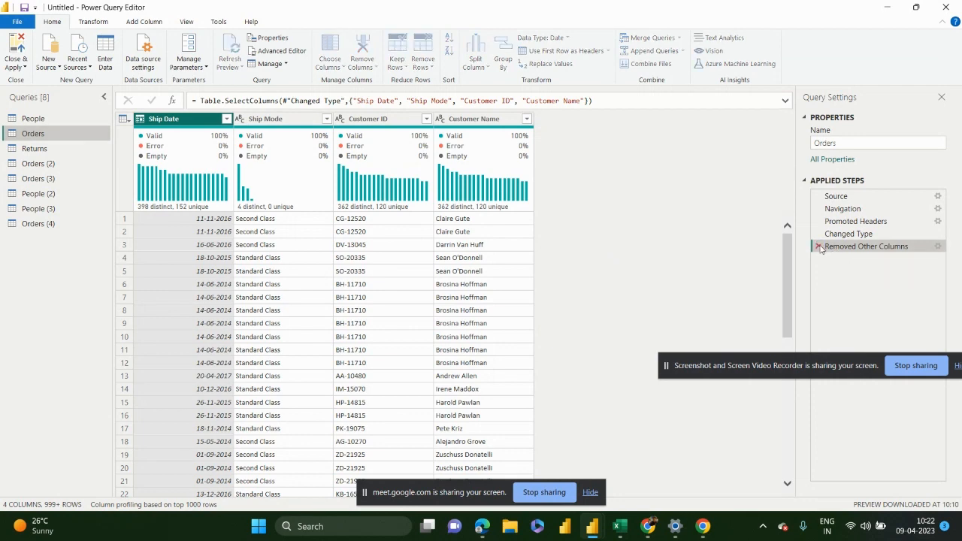
pyautogui.click(818, 246)
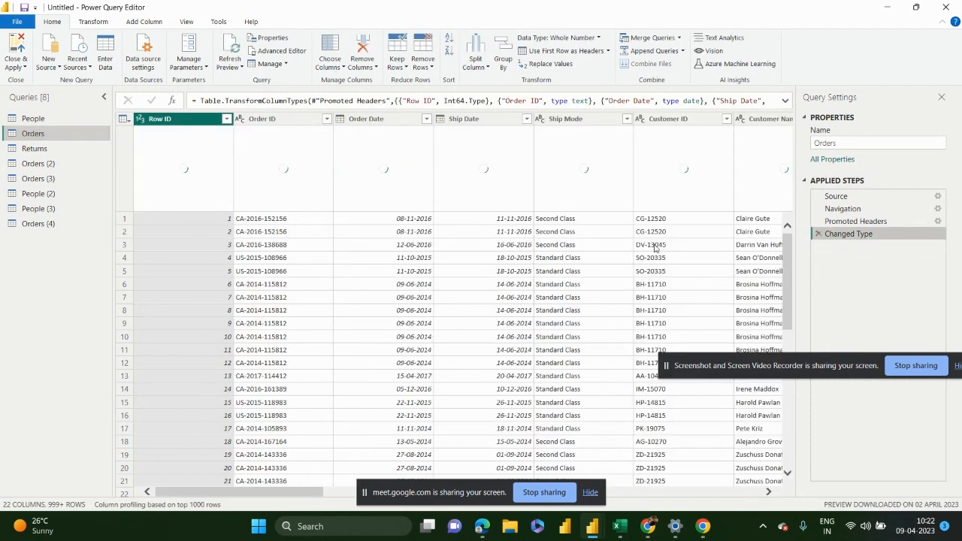
# Step: Close and apply the restored Orders query, and check its full set of columns in Data view before returning to Report view
pyautogui.click(14, 49)
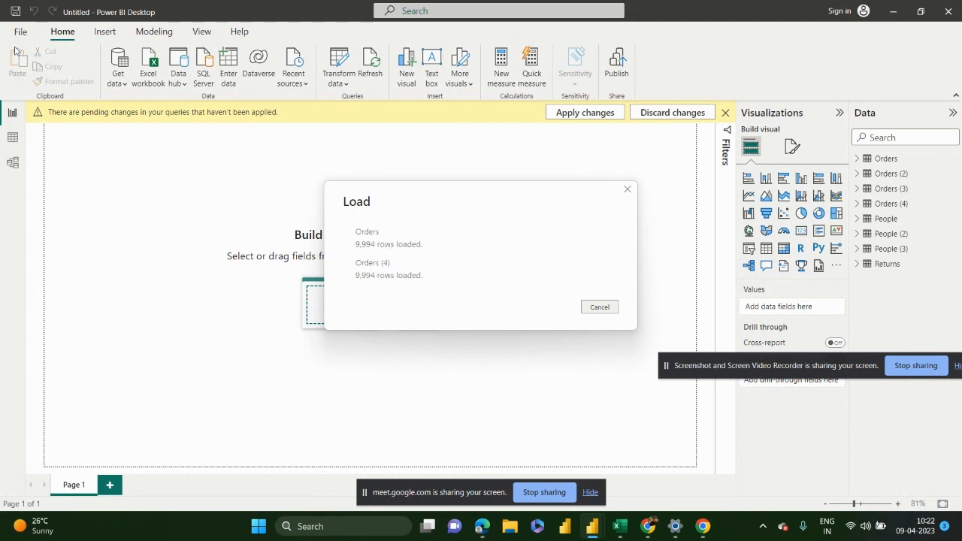
pyautogui.click(12, 139)
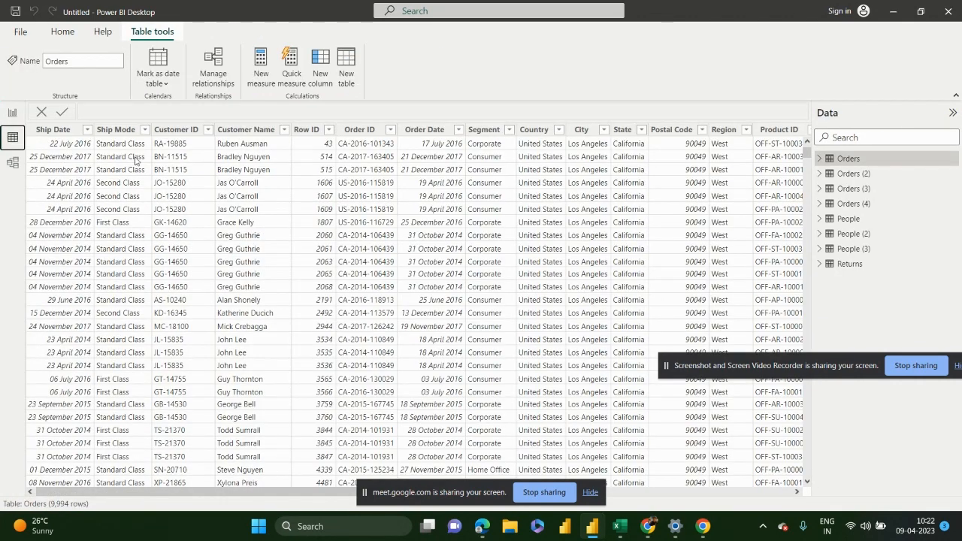
pyautogui.moveTo(137, 493); pyautogui.dragTo(124, 527)
pyautogui.click(11, 113)
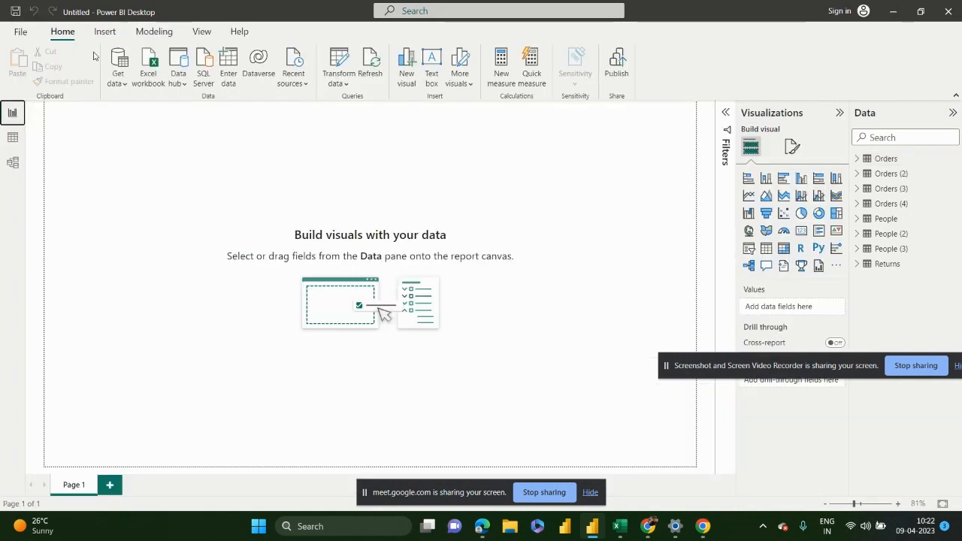
# Step: Reopen Power Query Editor and review the available Close & Apply options
pyautogui.click(348, 83)
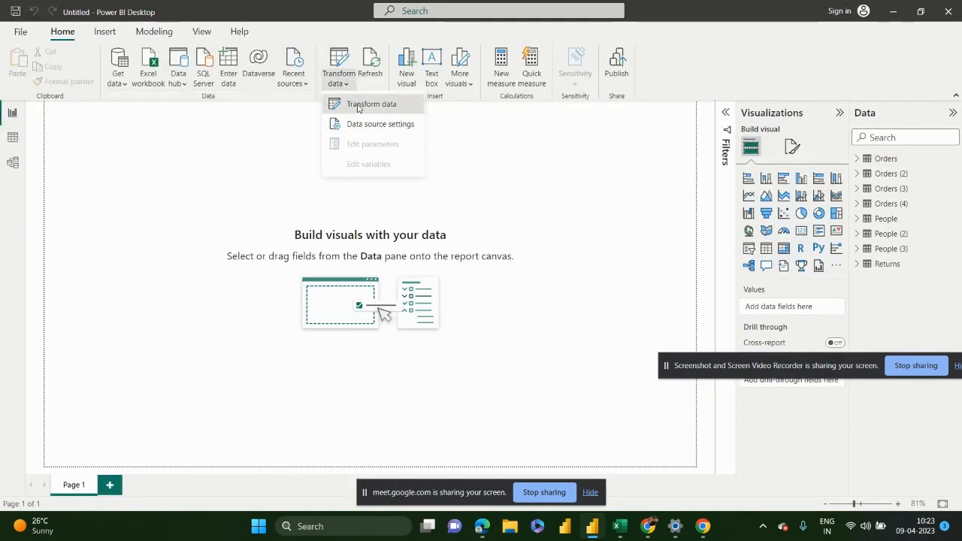
pyautogui.click(358, 106)
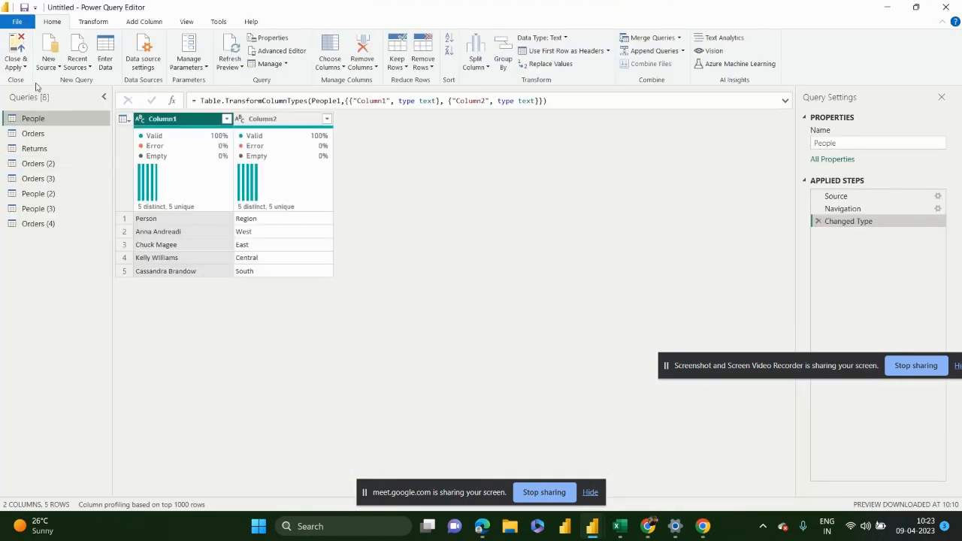
pyautogui.click(15, 66)
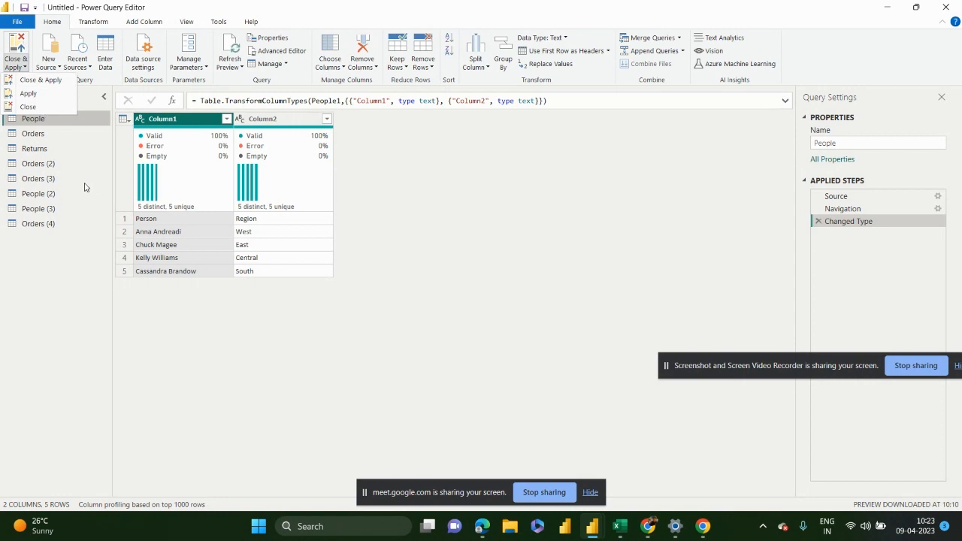
pyautogui.click(418, 197)
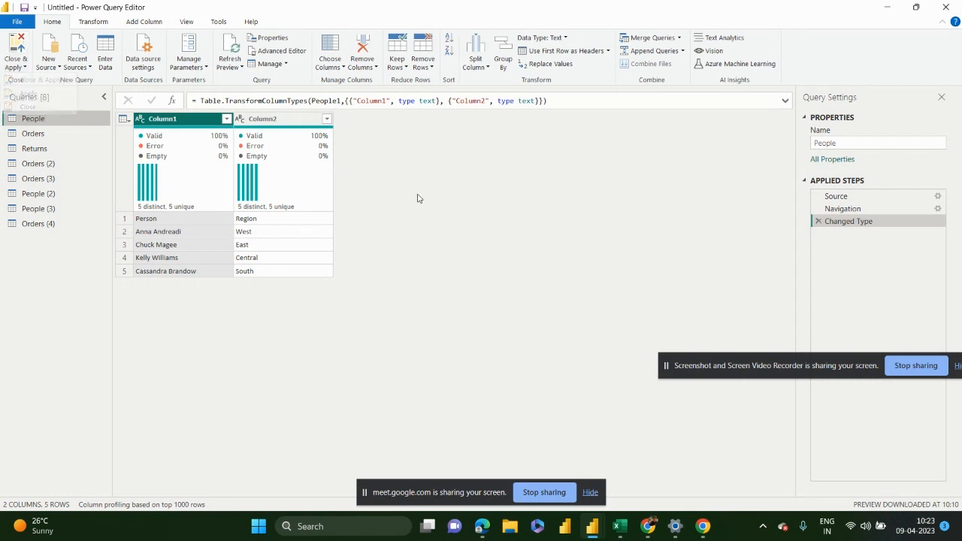
# Step: Open the Orders query and view its Choose Columns list, cancelling without changing the selection
pyautogui.click(54, 139)
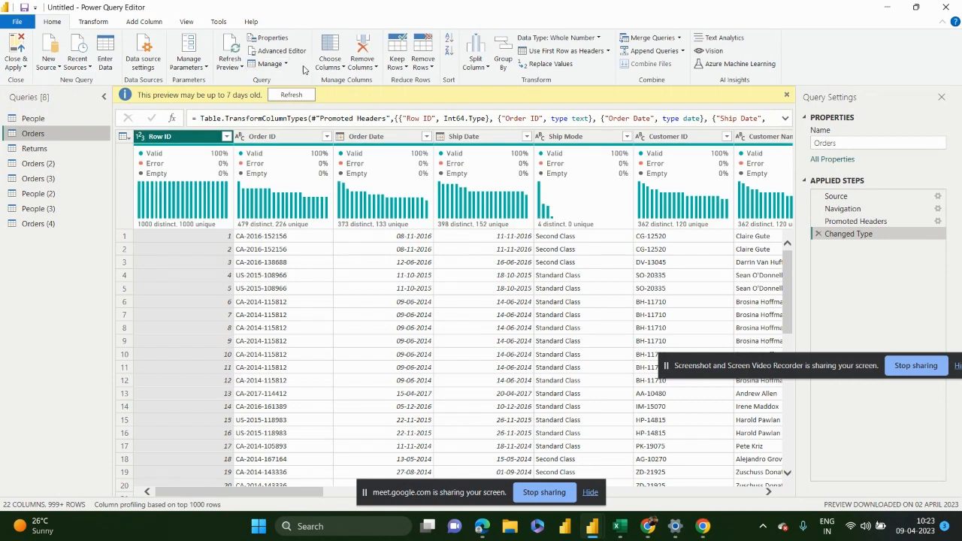
pyautogui.click(328, 67)
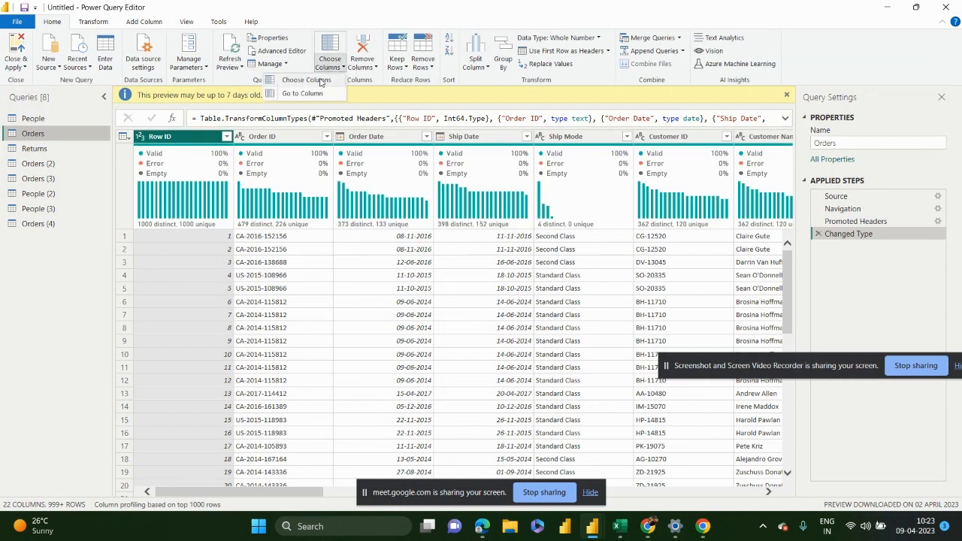
pyautogui.click(321, 80)
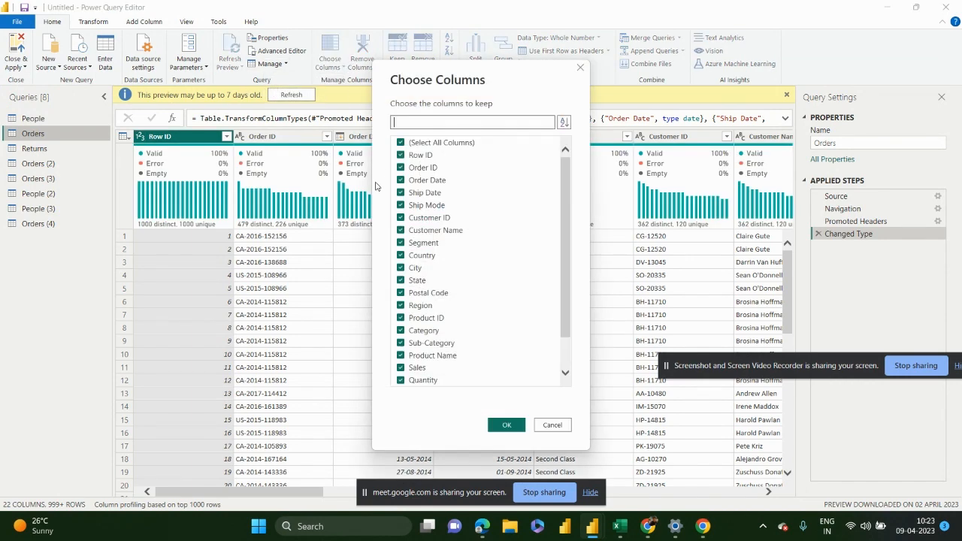
pyautogui.click(552, 424)
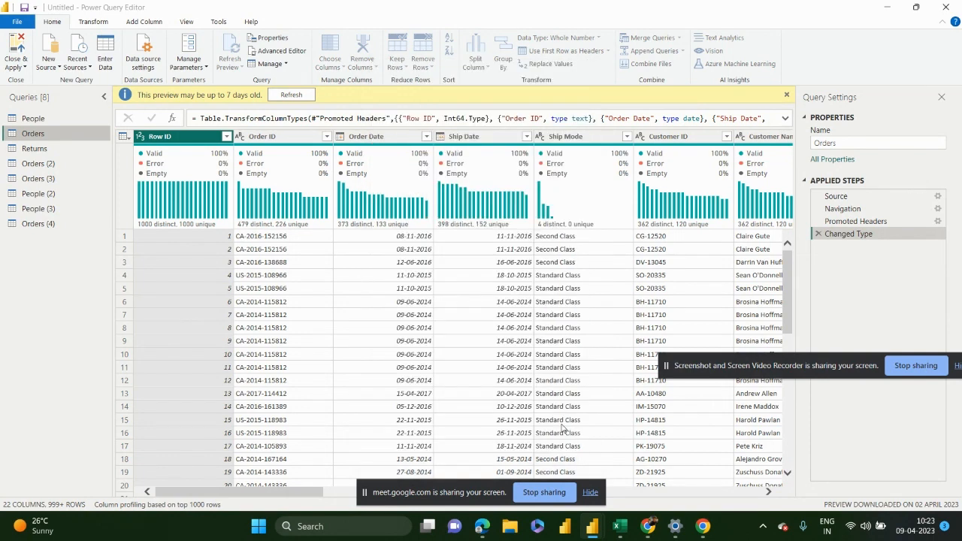
# Step: Review the column commands for Order ID and Row ID, along with the Choose Columns and Manage options
pyautogui.rightClick(269, 137)
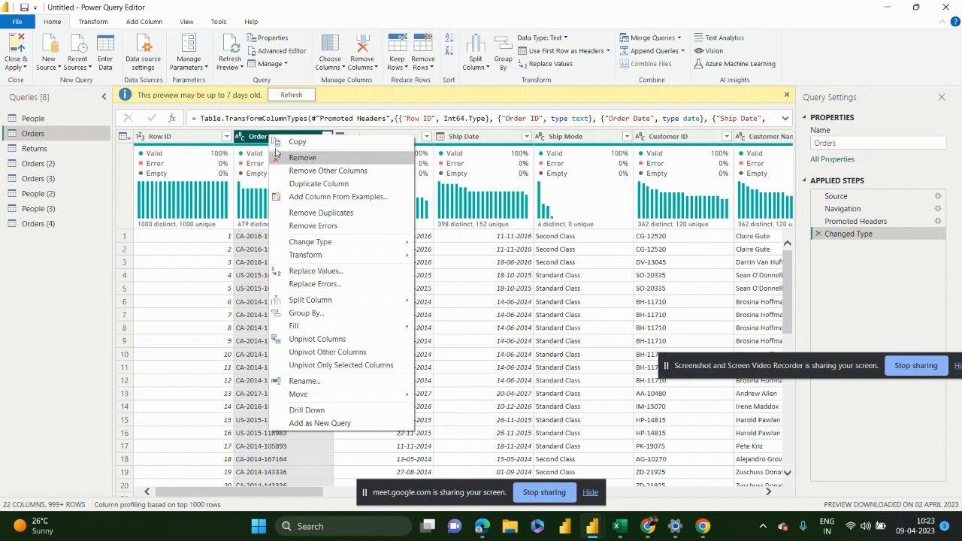
pyautogui.click(188, 140)
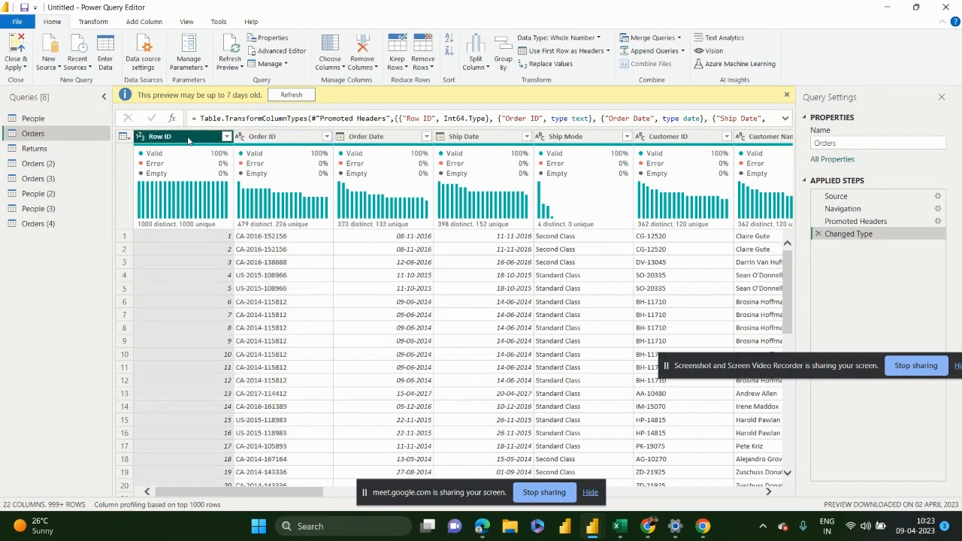
pyautogui.rightClick(189, 140)
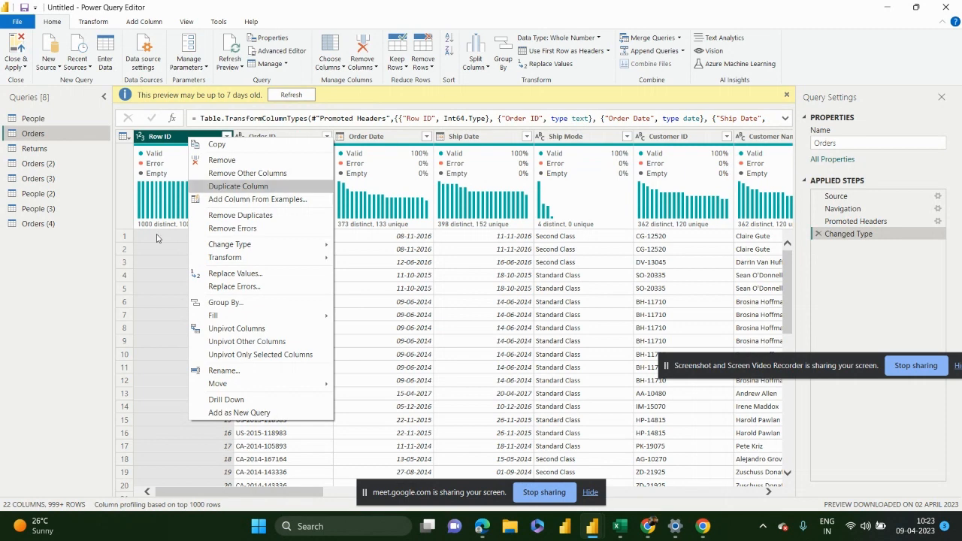
pyautogui.click(12, 324)
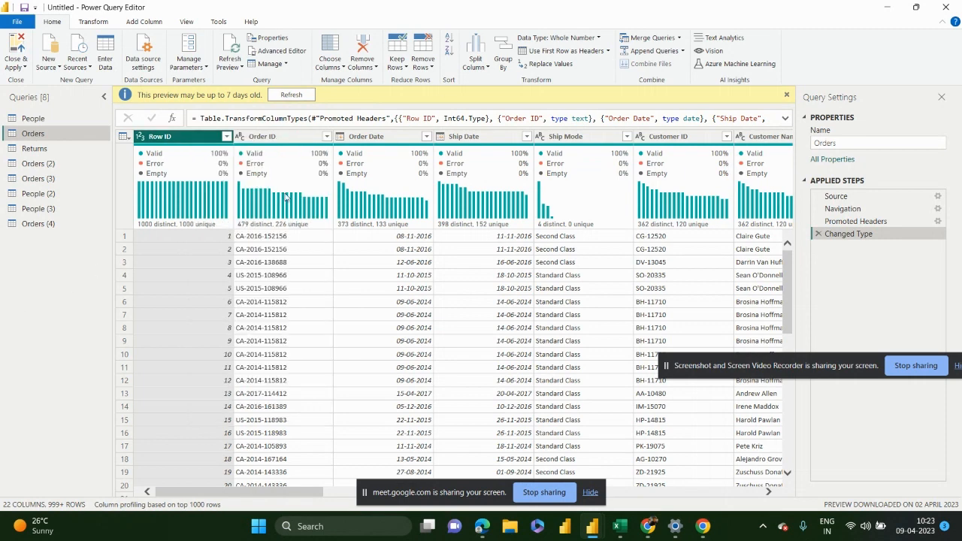
pyautogui.click(366, 141)
pyautogui.click(335, 70)
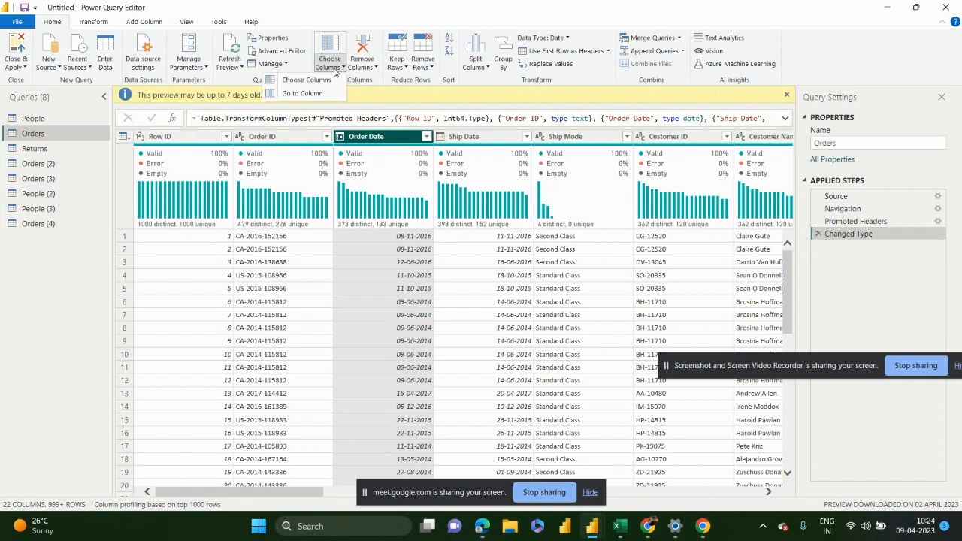
pyautogui.click(275, 64)
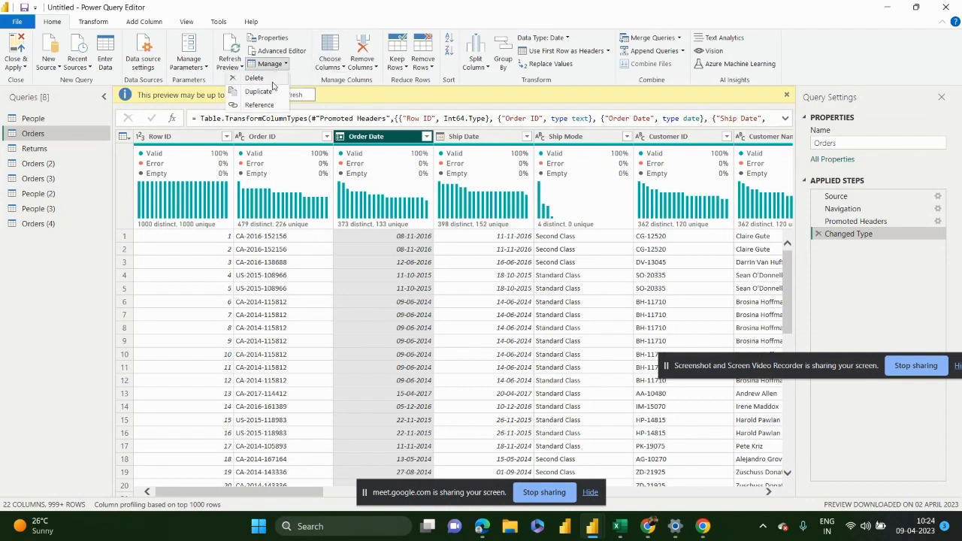
# Step: Try turning off Enable load to report in the Orders query properties, and cancel the dialog
pyautogui.click(271, 41)
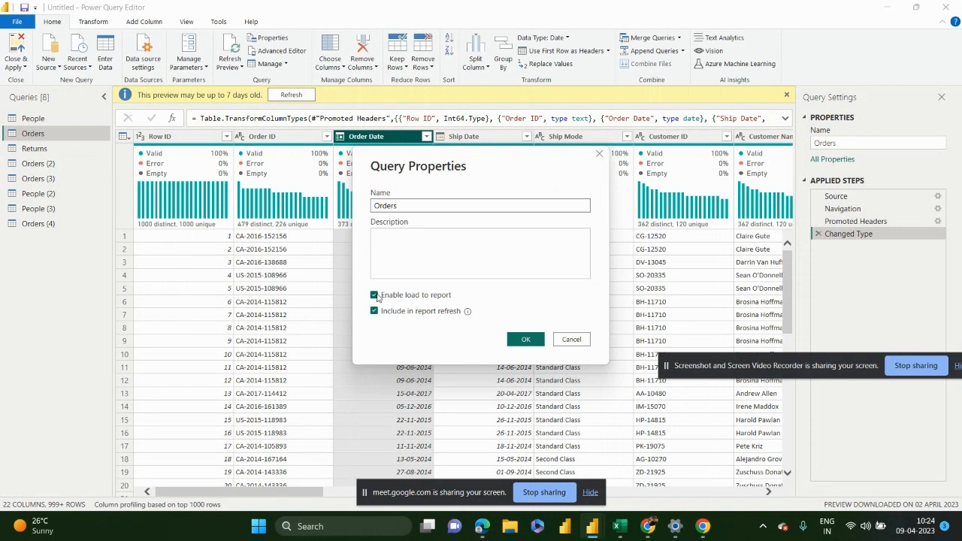
pyautogui.click(375, 295)
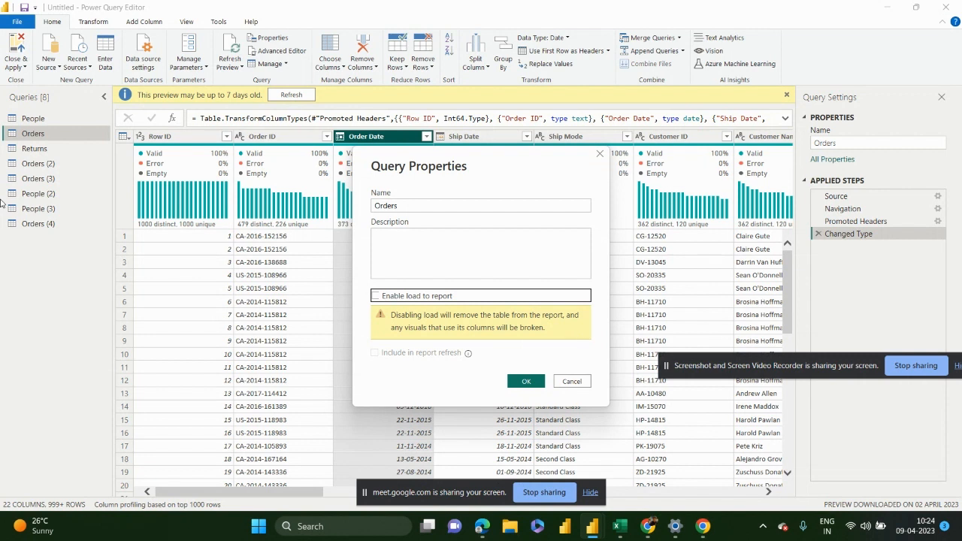
pyautogui.click(571, 381)
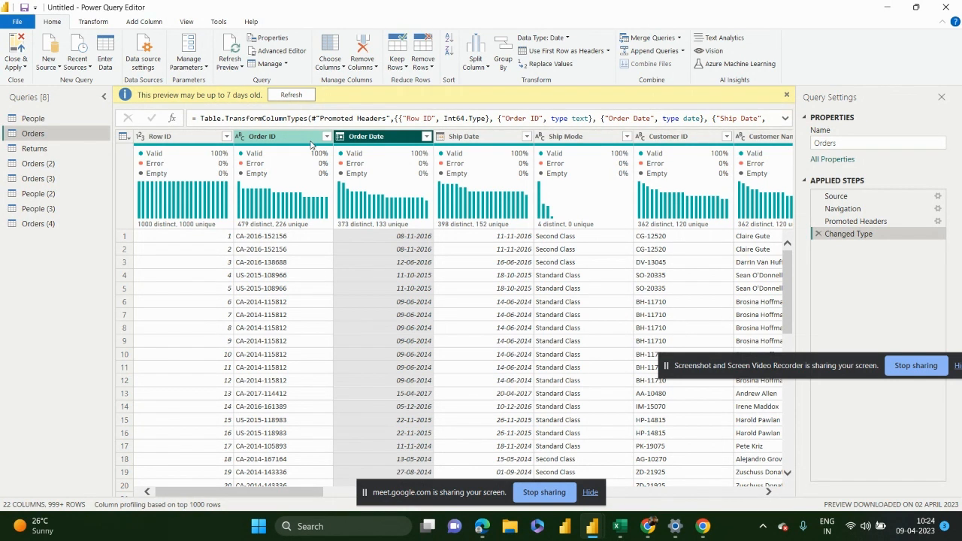
# Step: Look through the complete list of Orders fields in Choose Columns, from Row ID to Profit, and cancel
pyautogui.click(342, 68)
pyautogui.click(315, 79)
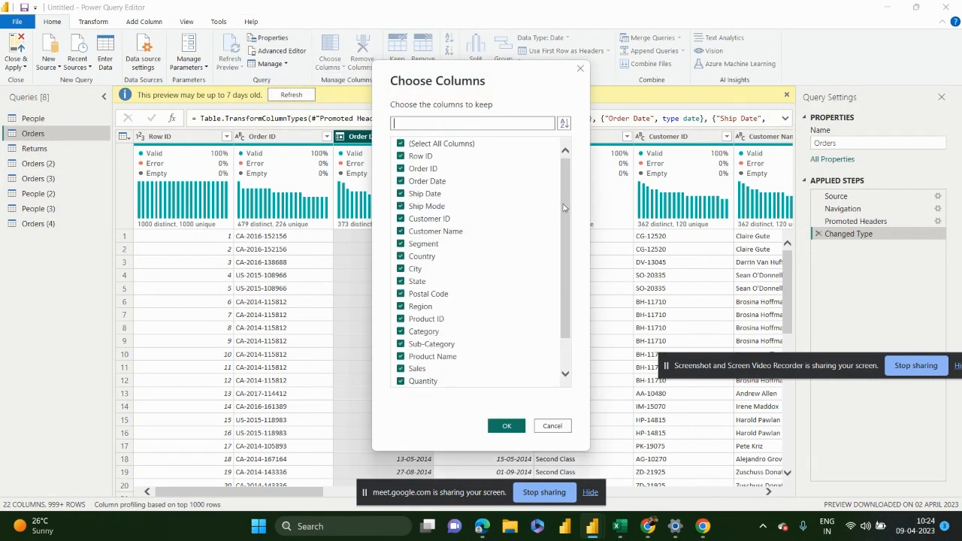
pyautogui.moveTo(564, 204); pyautogui.dragTo(553, 224)
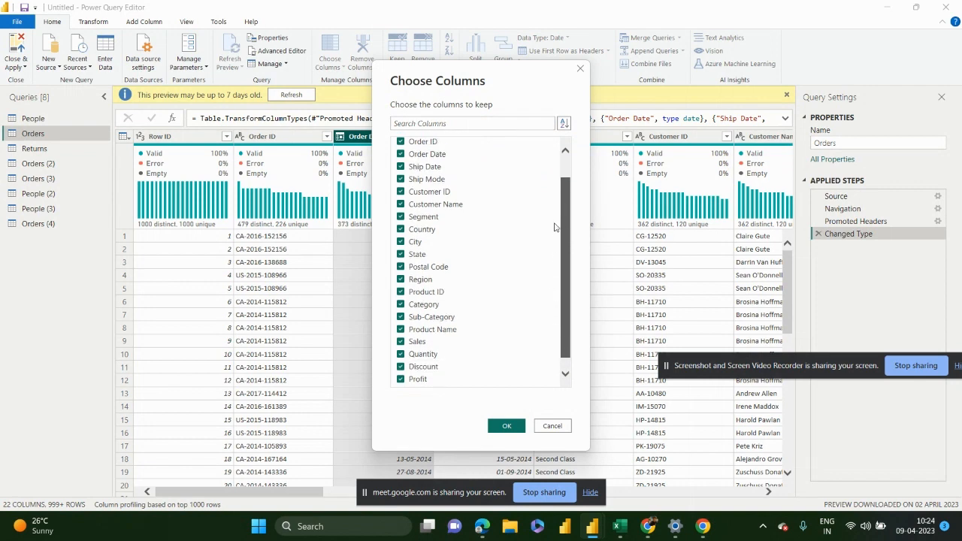
pyautogui.click(552, 426)
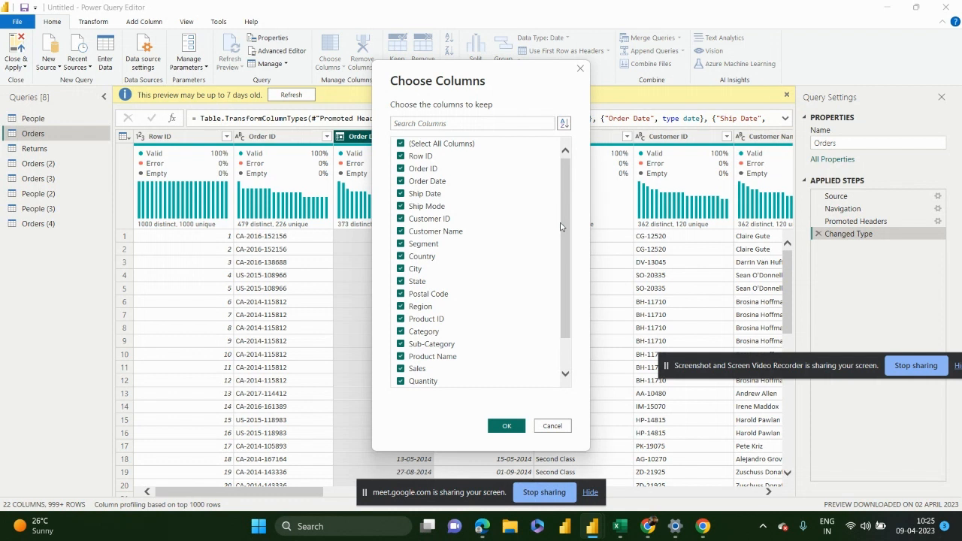
pyautogui.click(552, 425)
# Step: Jump to the Sales column of the Orders query with Go to Column, and return to the first columns
pyautogui.click(333, 73)
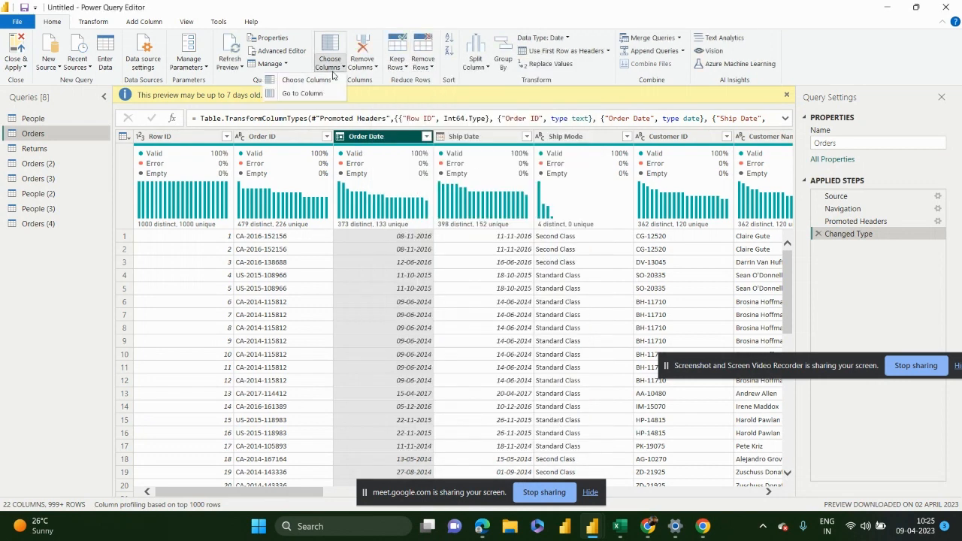
pyautogui.click(304, 93)
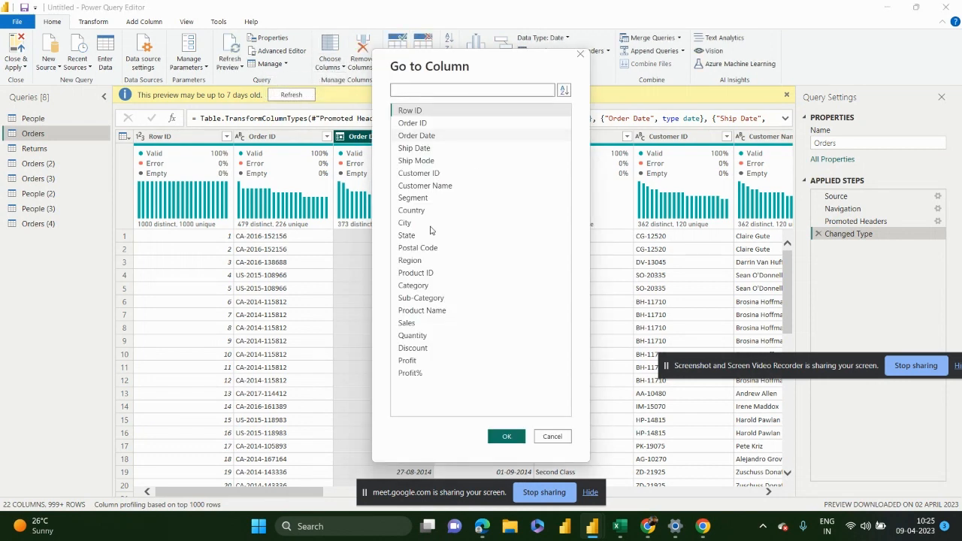
pyautogui.click(414, 328)
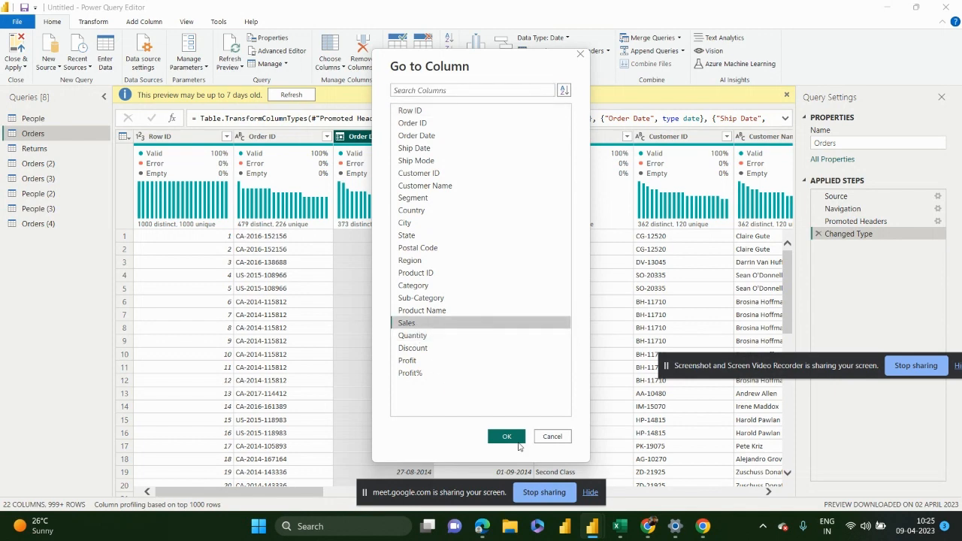
pyautogui.click(516, 441)
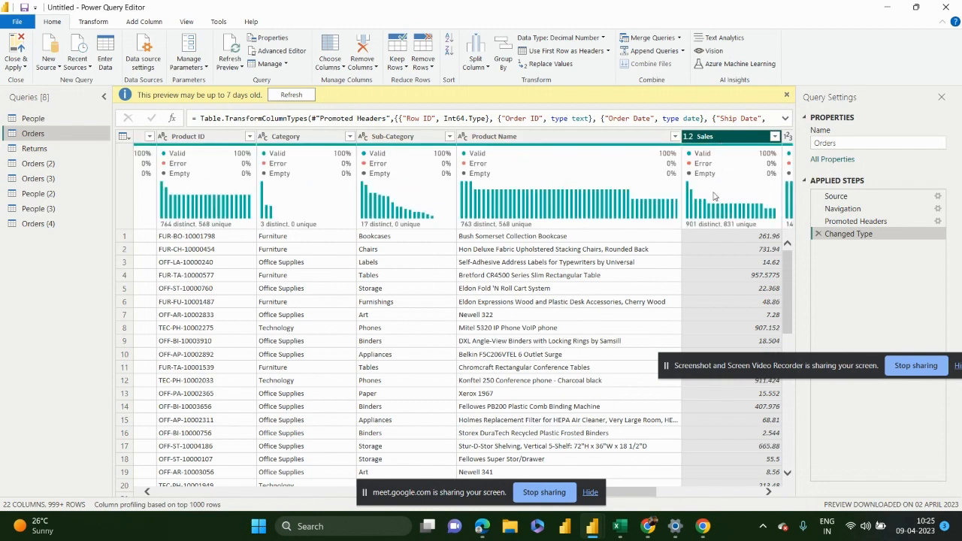
pyautogui.moveTo(453, 497); pyautogui.dragTo(449, 339)
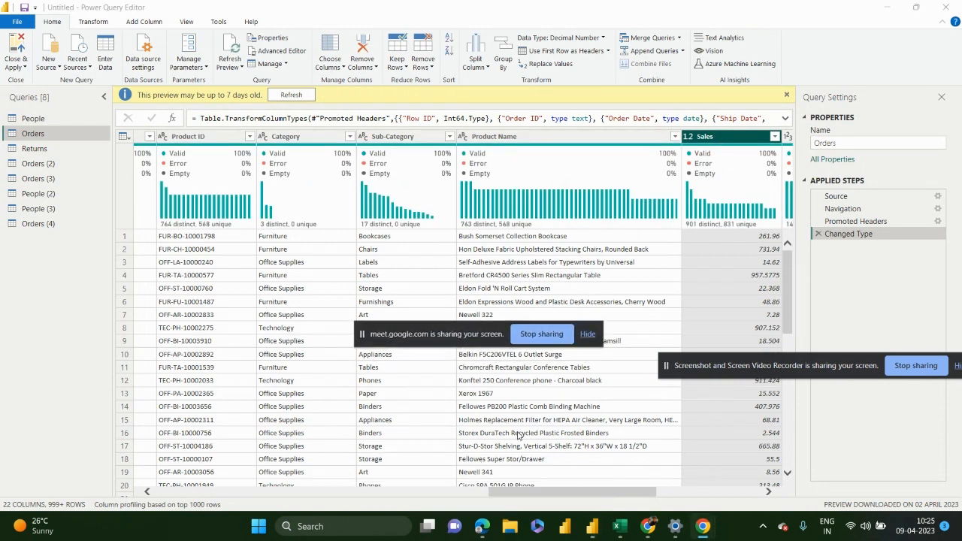
pyautogui.moveTo(525, 493); pyautogui.dragTo(142, 504)
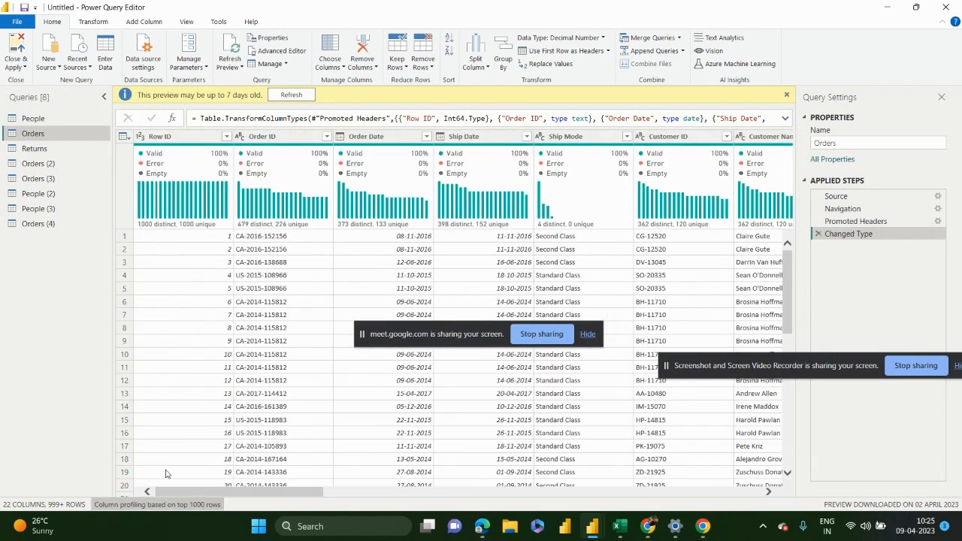
# Step: Remove the Sales column from the Orders query, and delete the Removed Columns step to restore it
pyautogui.click(363, 70)
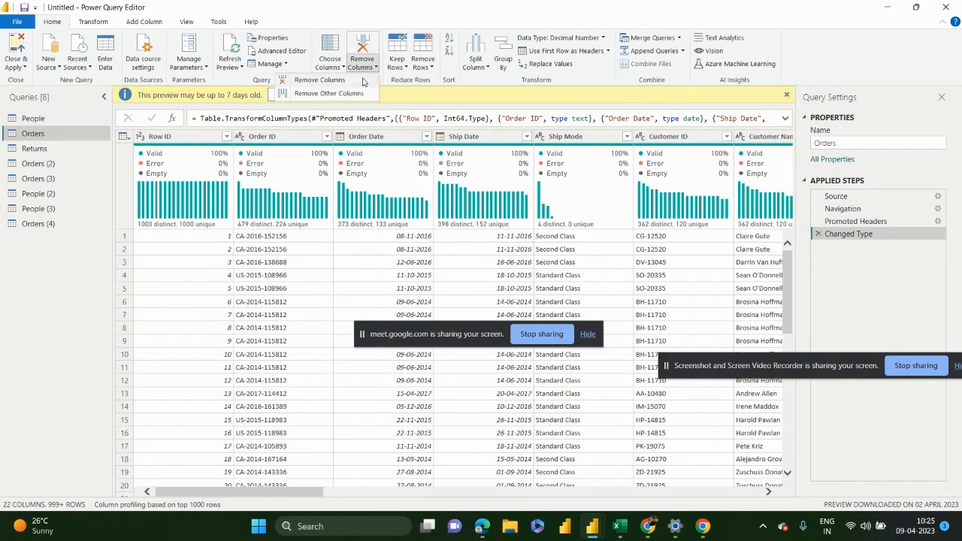
pyautogui.click(362, 80)
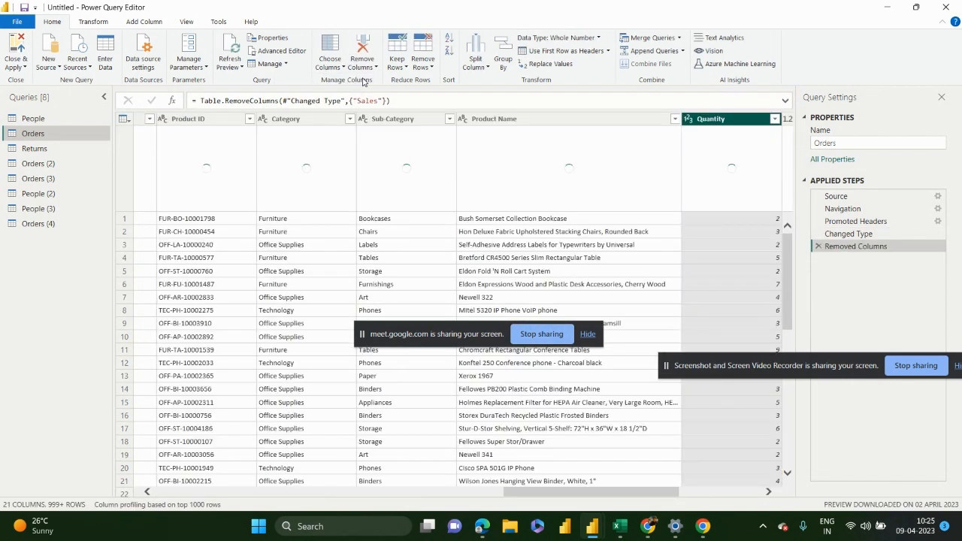
pyautogui.click(817, 246)
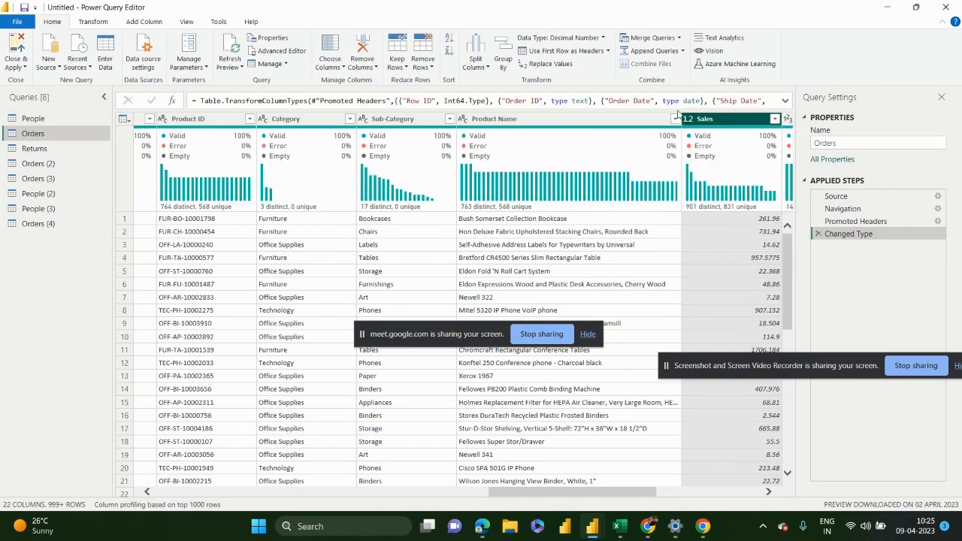
# Step: Remove all Orders columns other than Category, Sub-Category, Product Name and Sales, and delete the resulting applied step
pyautogui.click(363, 66)
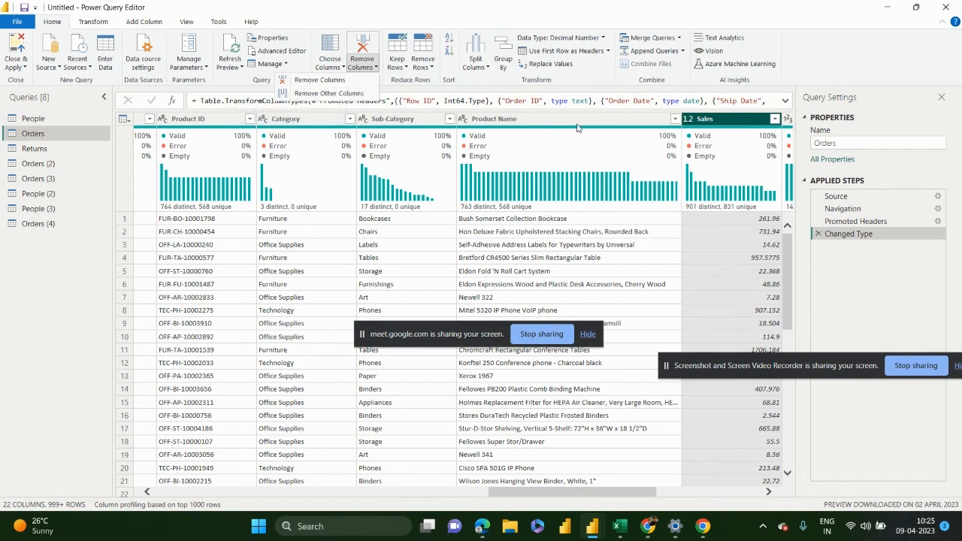
pyautogui.click(317, 125)
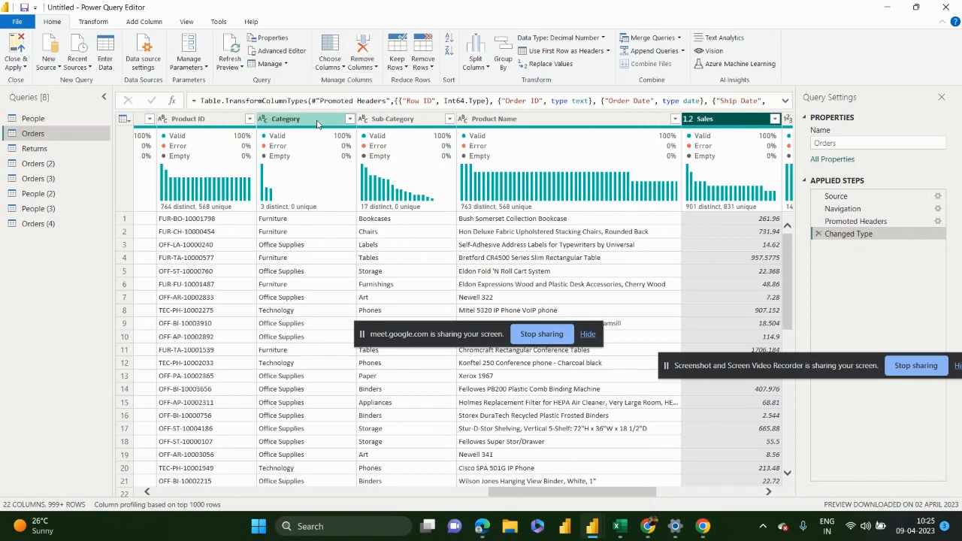
pyautogui.hotkey('shift', 'Right')
pyautogui.hotkey('shift', 'Right')
pyautogui.hotkey('shift', 'Right')
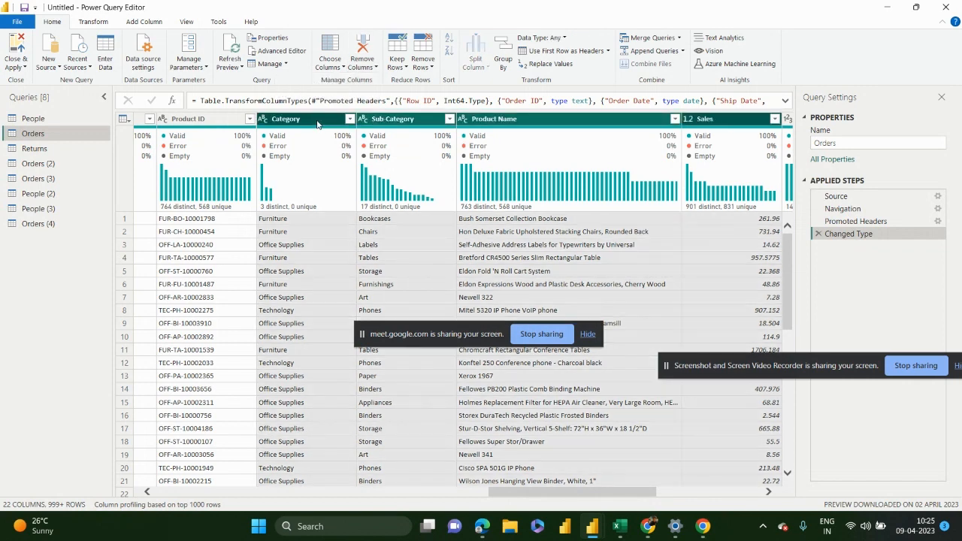
pyautogui.click(363, 66)
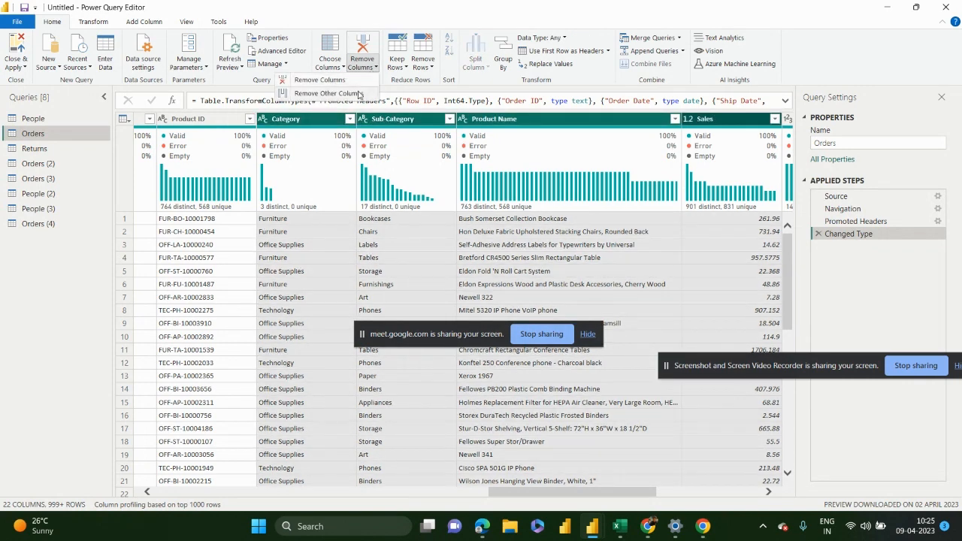
pyautogui.click(358, 94)
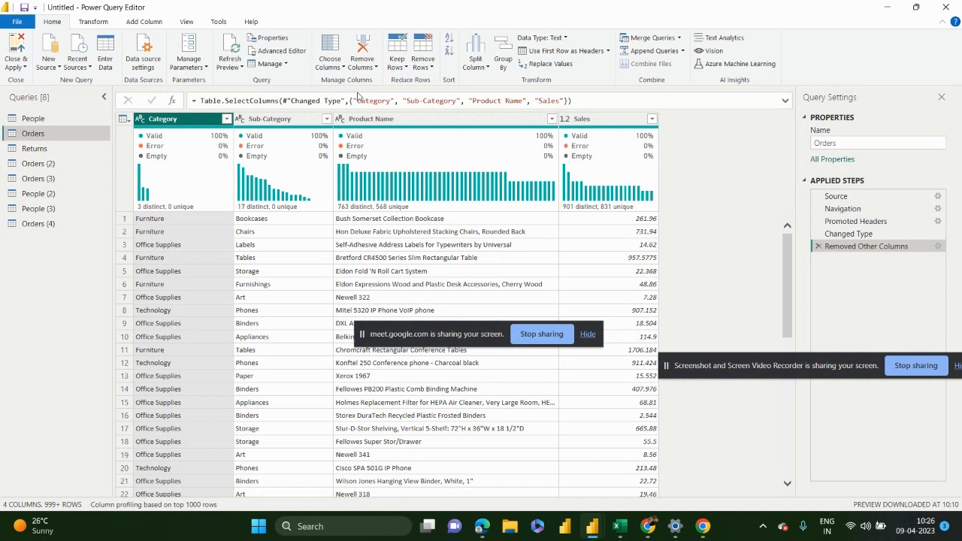
pyautogui.click(818, 247)
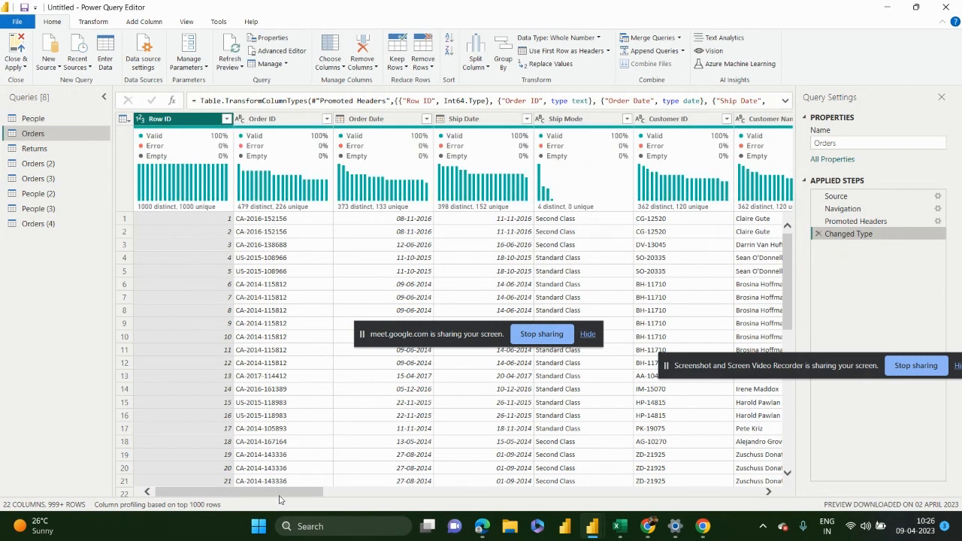
# Step: Keep only the top 100 rows of the Orders query, check the last rows, and delete the resulting applied step
pyautogui.moveTo(279, 494)
pyautogui.mouseDown()
pyautogui.moveTo(504, 494)
pyautogui.moveTo(280, 493)
pyautogui.mouseUp()
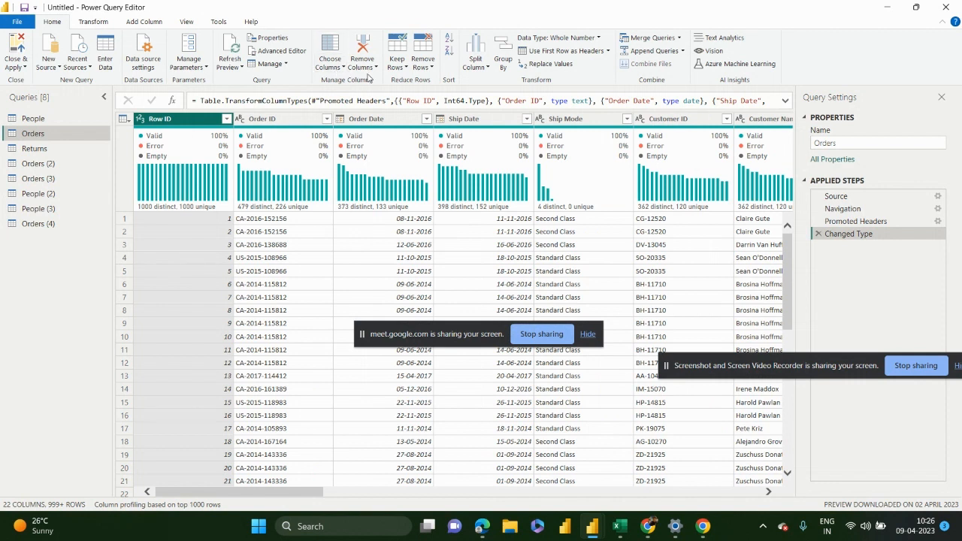
pyautogui.moveTo(300, 174)
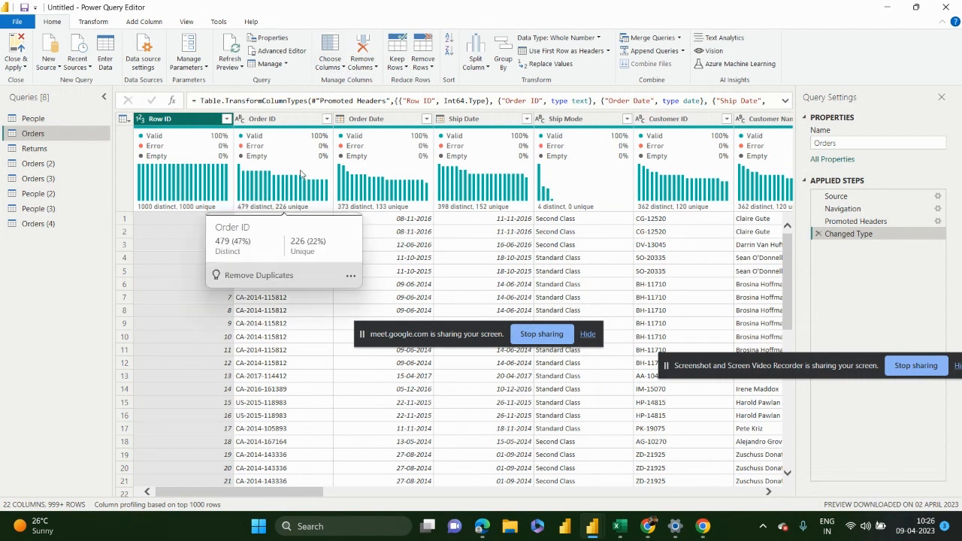
pyautogui.click(402, 65)
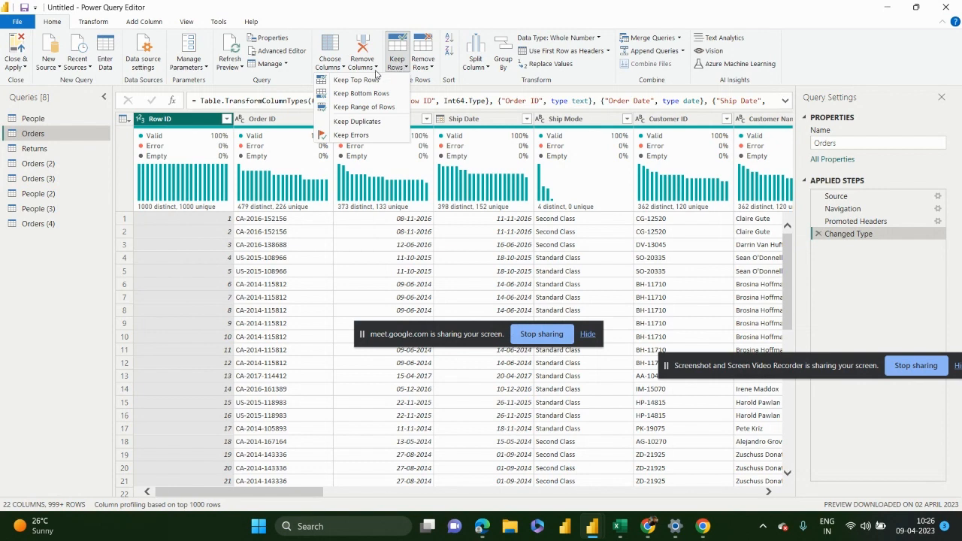
pyautogui.click(353, 80)
pyautogui.click(313, 261)
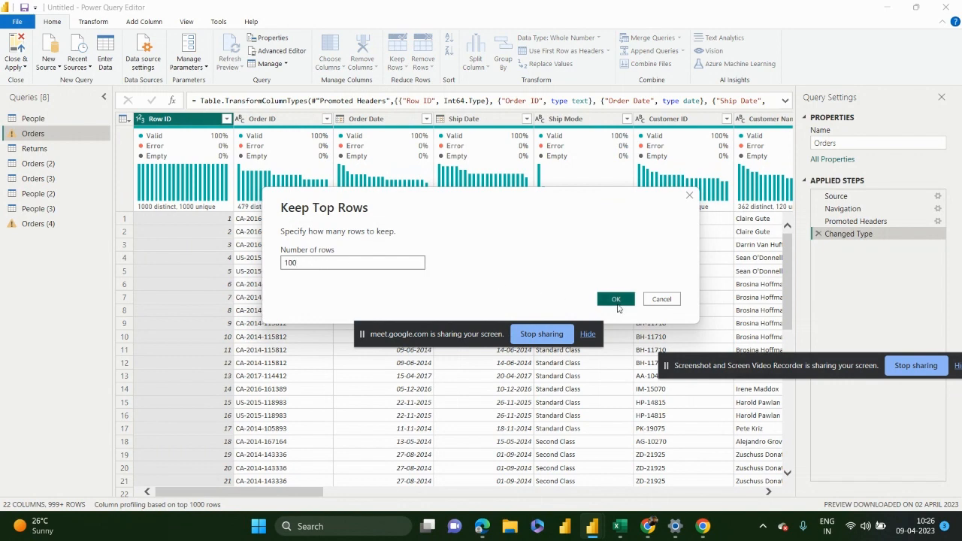
pyautogui.click(616, 299)
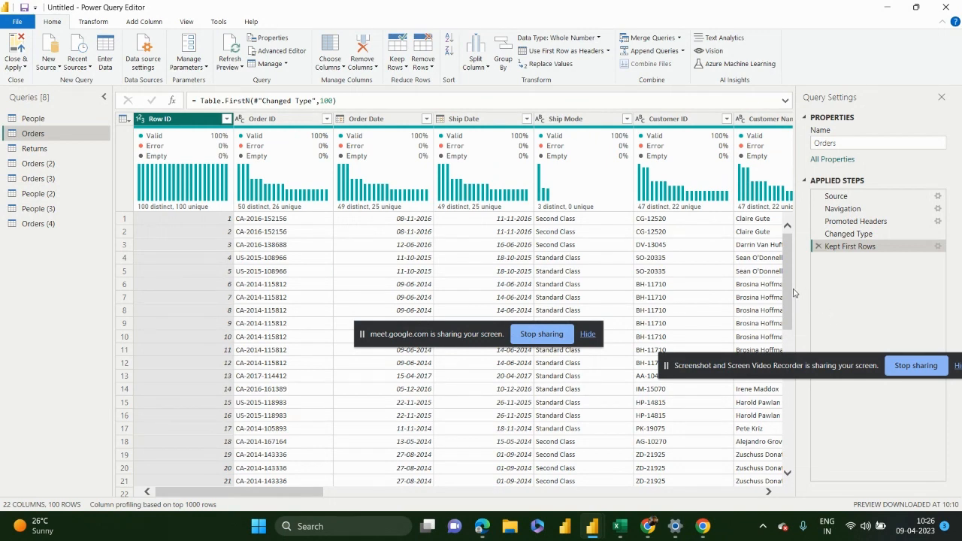
pyautogui.moveTo(791, 290); pyautogui.dragTo(786, 462)
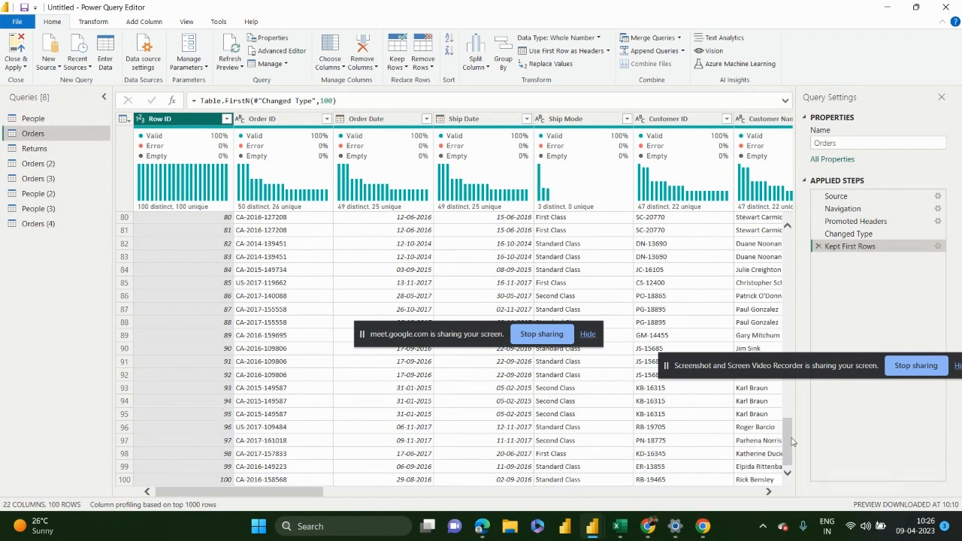
pyautogui.moveTo(790, 442); pyautogui.dragTo(789, 240)
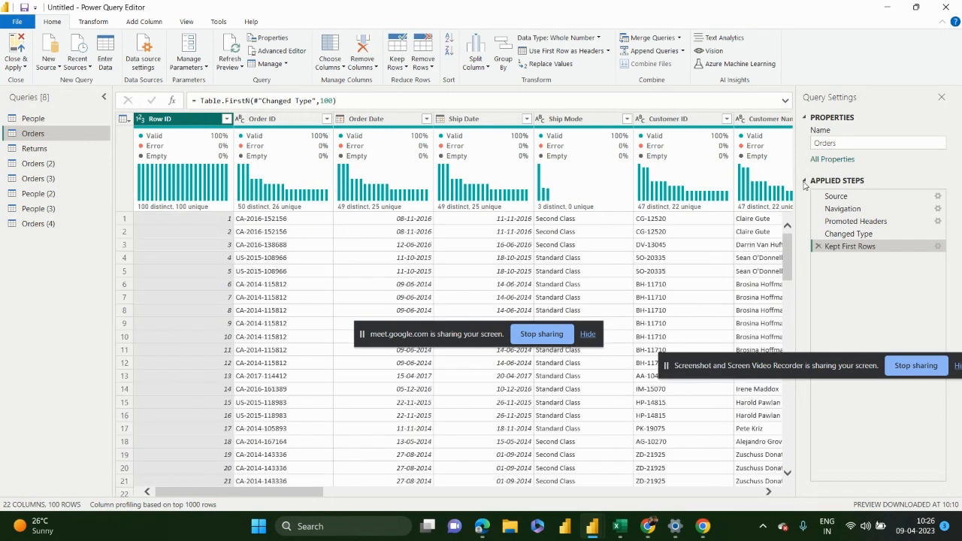
pyautogui.click(817, 245)
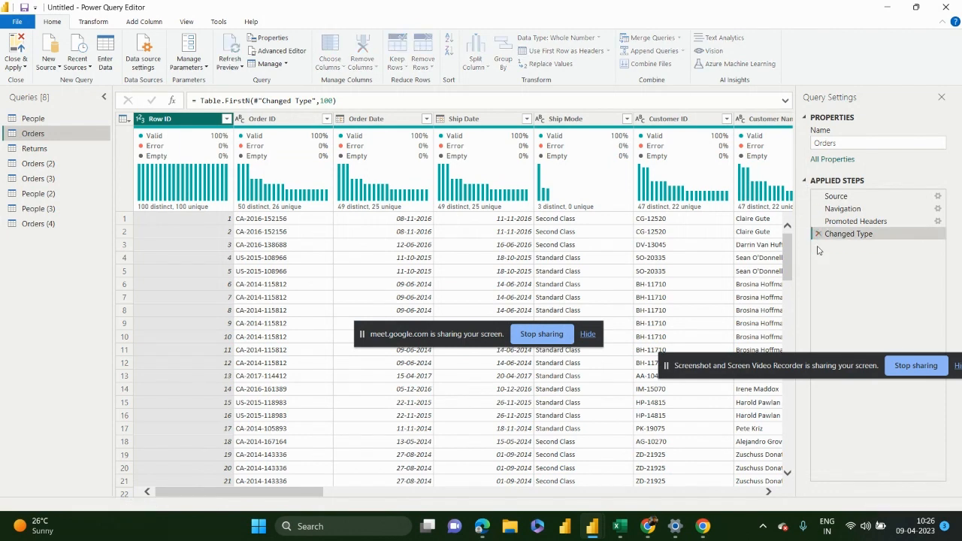
# Step: Keep only the bottom 100 rows of the Orders query, and delete the resulting applied step
pyautogui.click(400, 69)
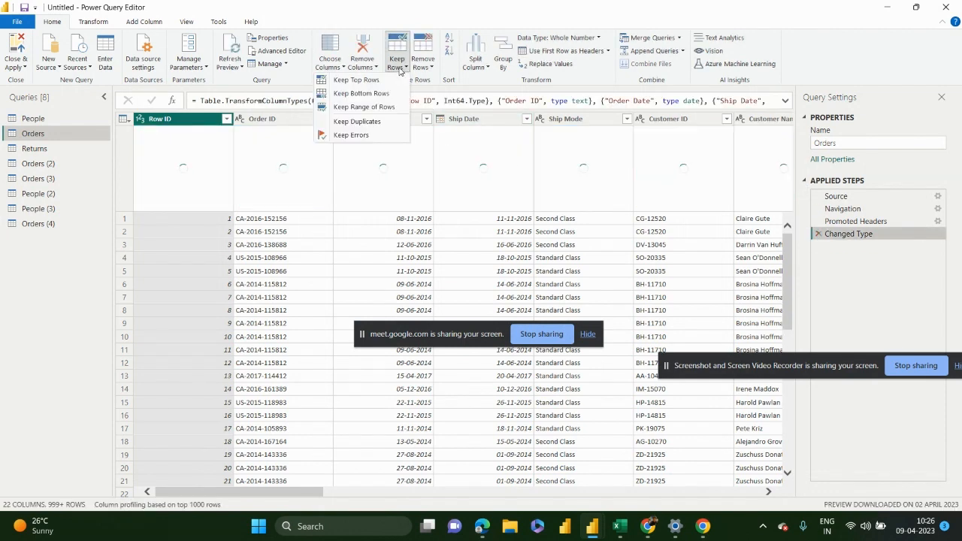
pyautogui.click(367, 94)
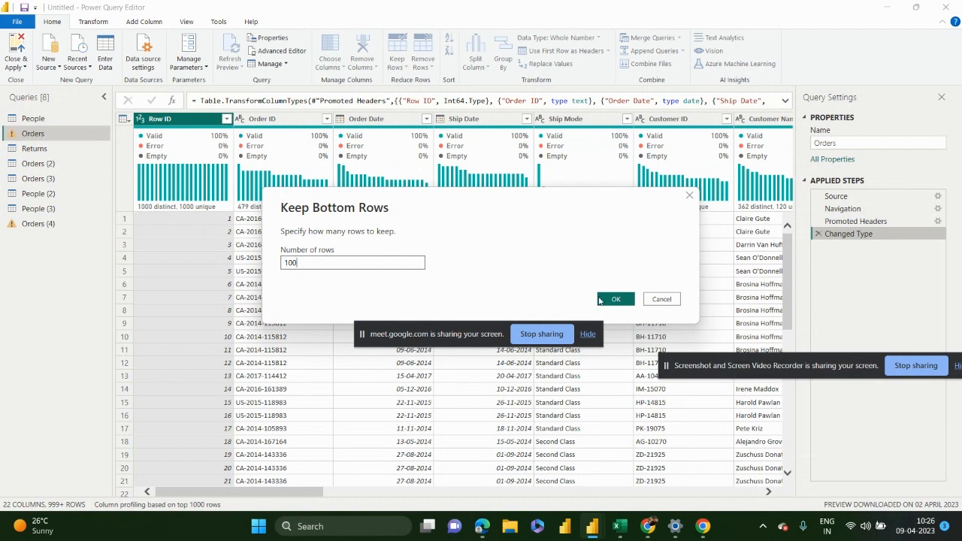
pyautogui.click(608, 299)
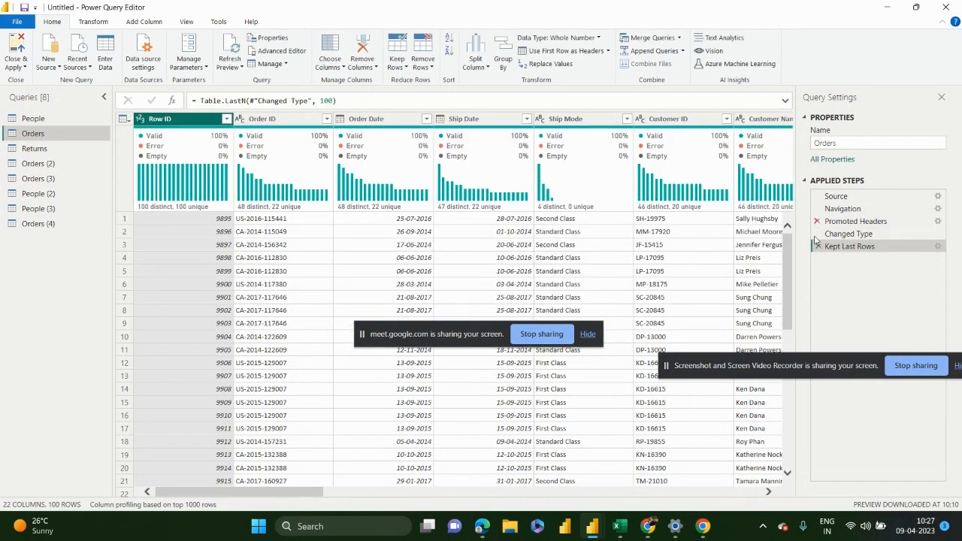
pyautogui.moveTo(788, 267)
pyautogui.mouseDown()
pyautogui.moveTo(784, 407)
pyautogui.moveTo(784, 256)
pyautogui.mouseUp()
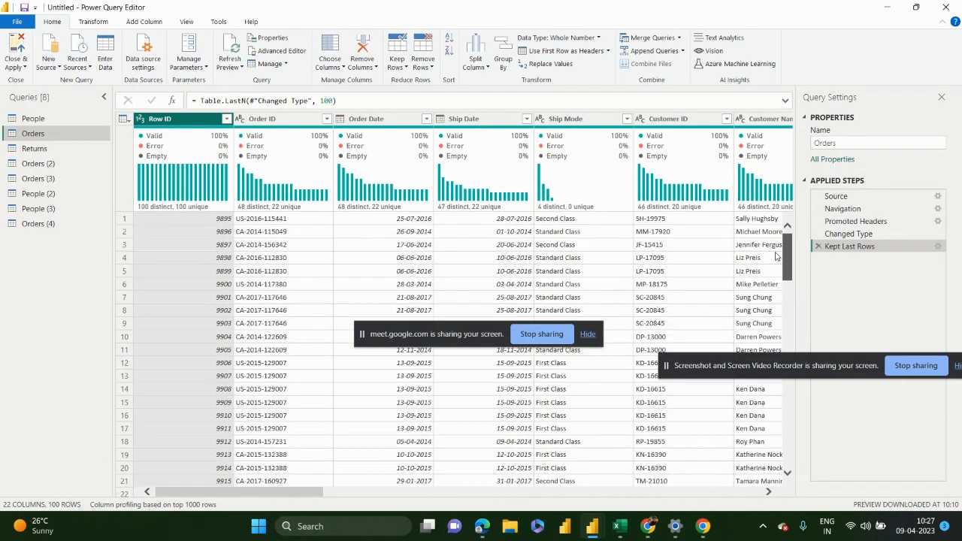
pyautogui.click(818, 245)
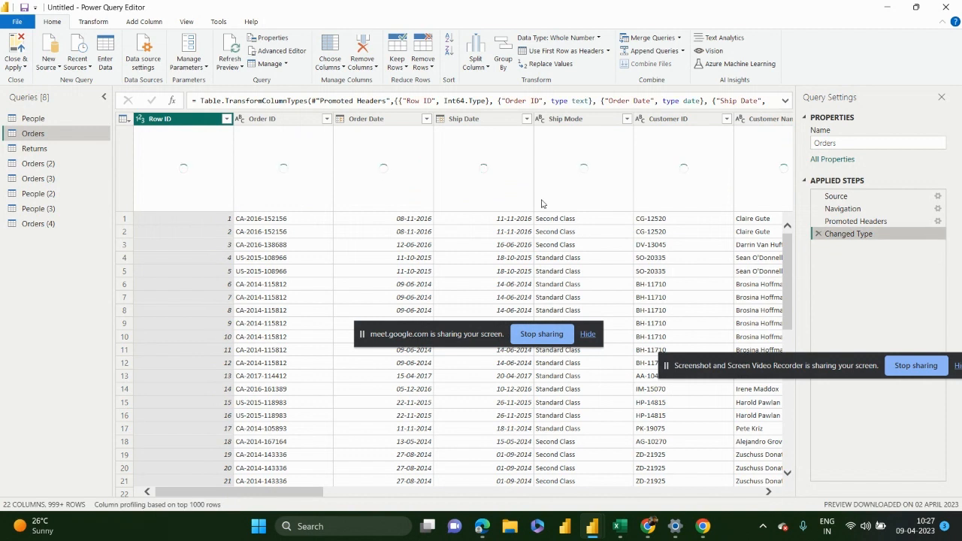
# Step: Keep a range of 15 rows in the Orders query, starting from row 5
pyautogui.click(403, 69)
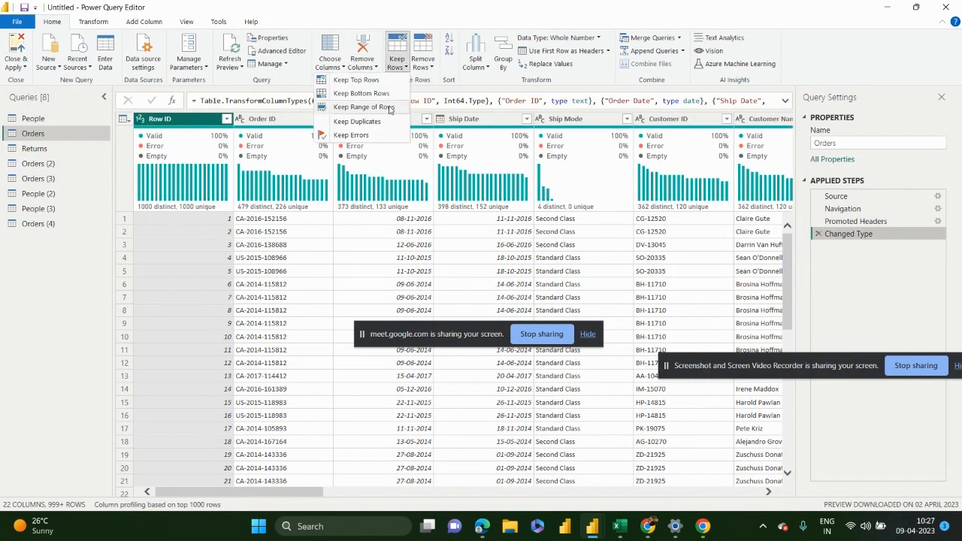
pyautogui.click(390, 109)
pyautogui.click(304, 252)
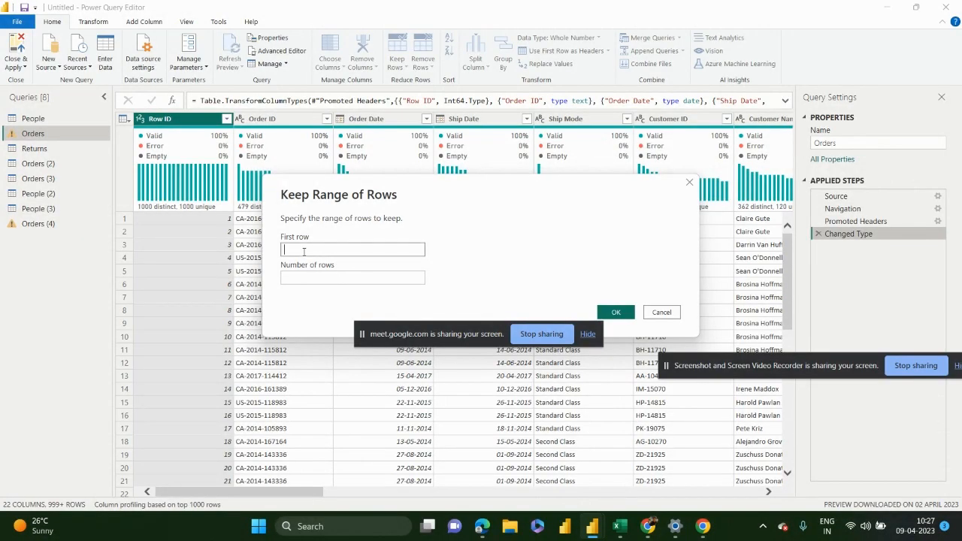
pyautogui.write('5')
pyautogui.click(301, 277)
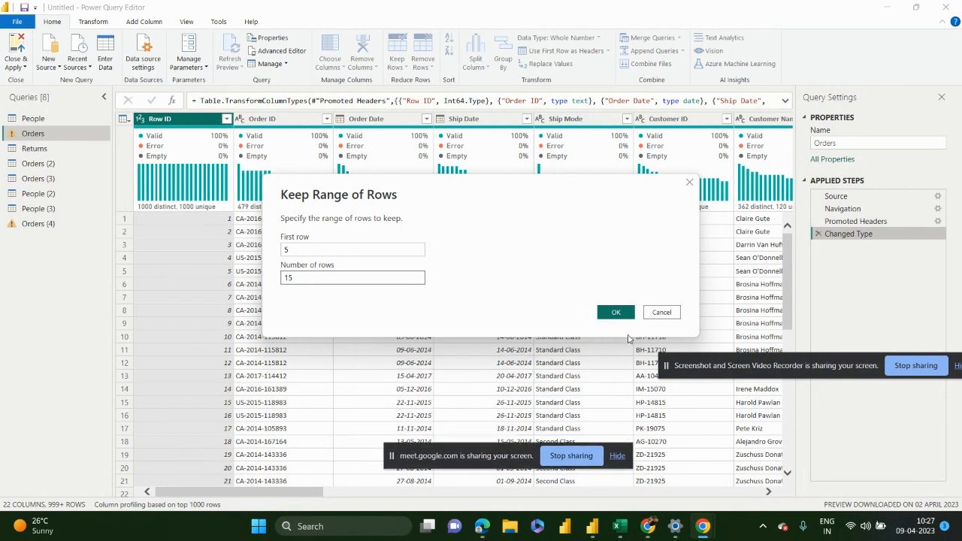
pyautogui.click(616, 311)
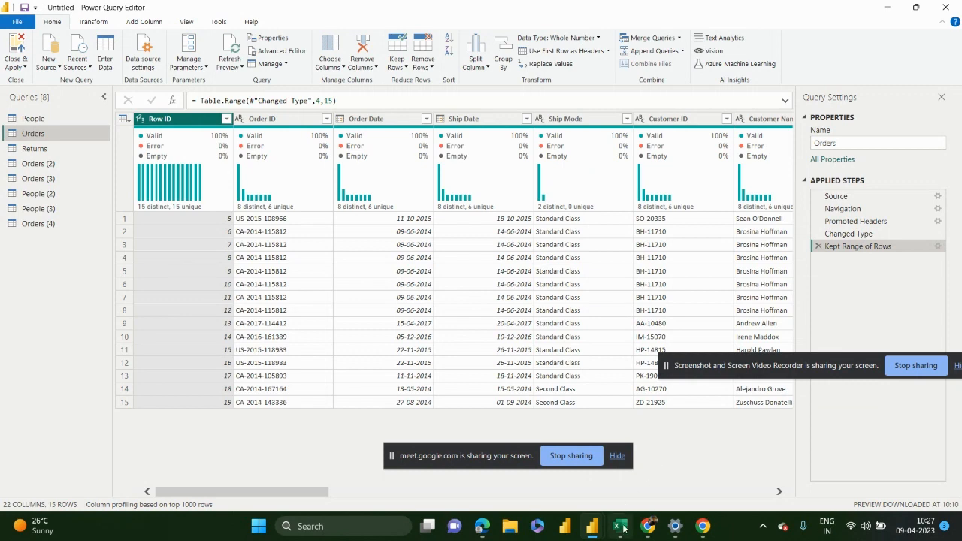
# Step: Switch to Excel, create a new blank workbook and enter the heading Invoice Number in cell C7
pyautogui.click(619, 526)
pyautogui.click(420, 312)
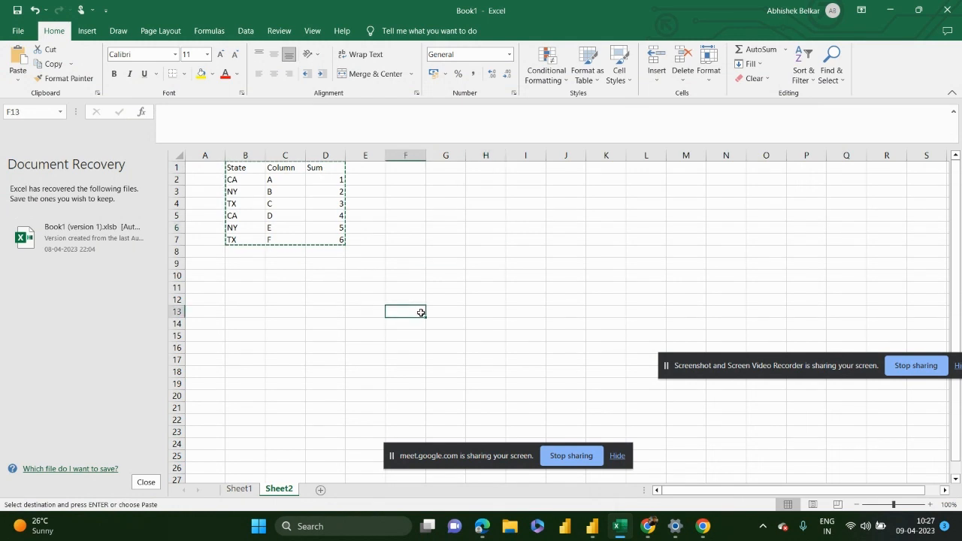
pyautogui.hotkey('ctrl', 'n')
pyautogui.press('Down')
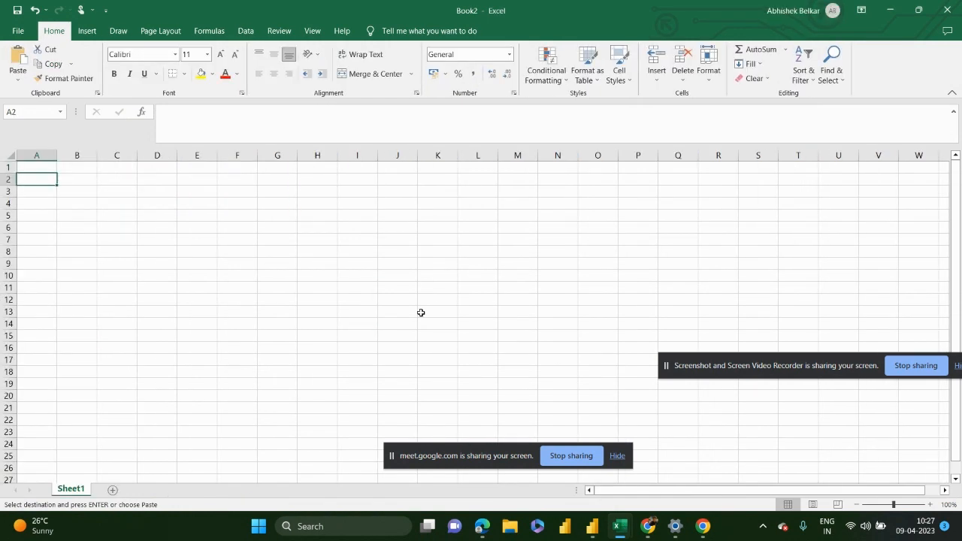
pyautogui.press('Right')
pyautogui.press('Right')
pyautogui.press('Down')
pyautogui.press('Down')
pyautogui.press('Down')
pyautogui.press('Down')
pyautogui.press('Down')
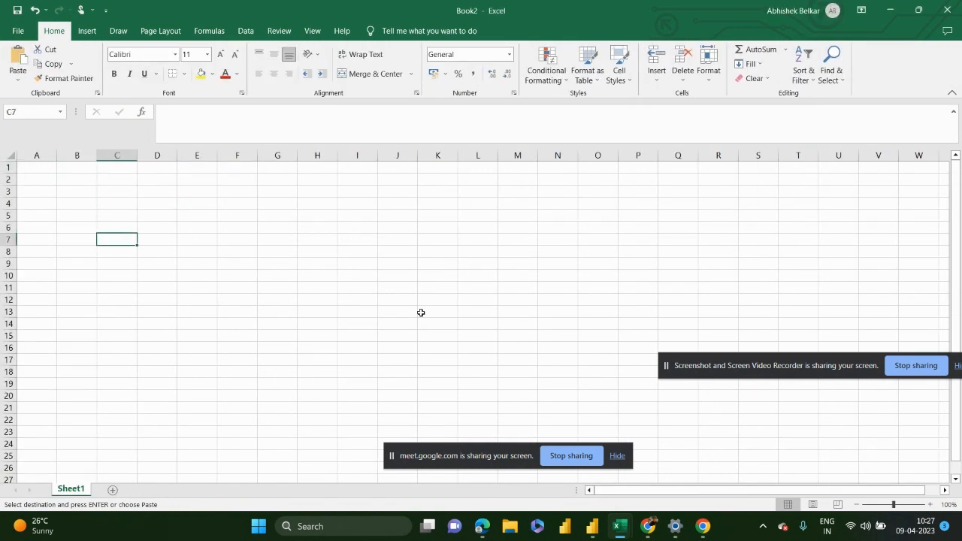
pyautogui.write('R')
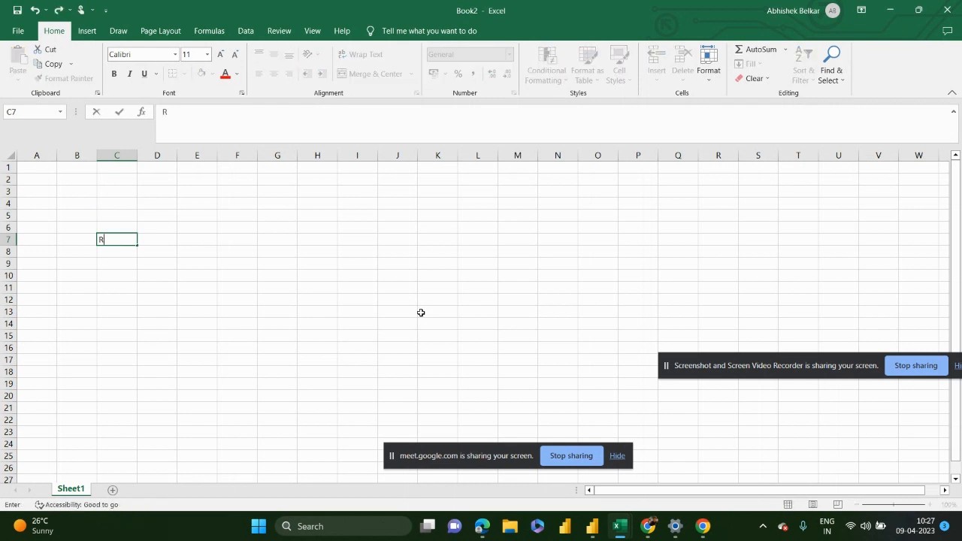
pyautogui.write('nvoice Number')
pyautogui.press('Return')
# Step: Enter the headings Customer Name in E7, Sales in F7 and Profit in G7
pyautogui.press('Right')
pyautogui.press('Right')
pyautogui.press('Up')
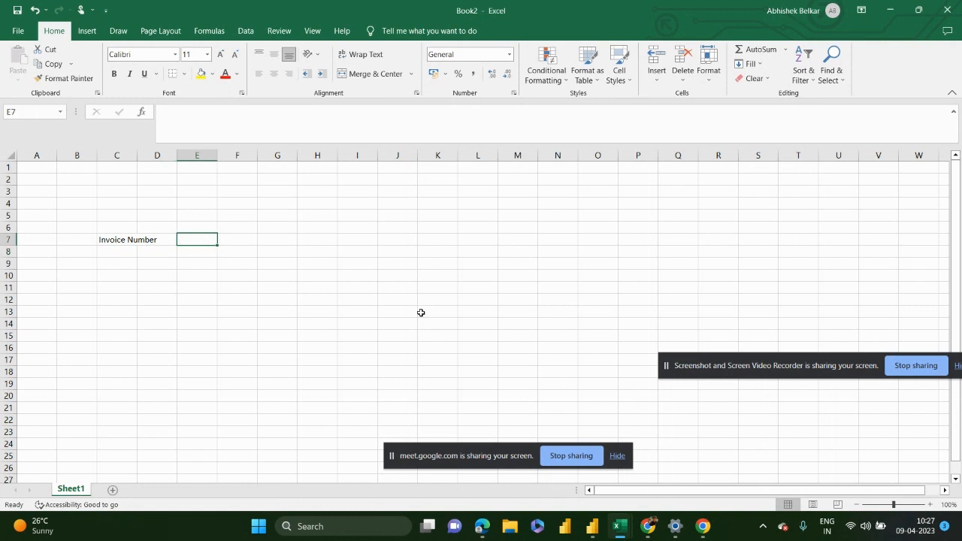
pyautogui.write('Customer Nam')
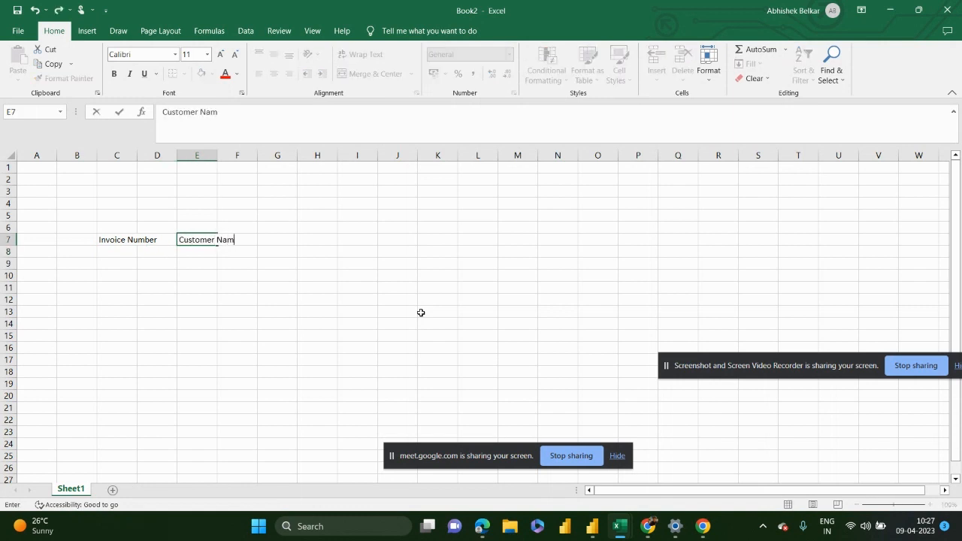
pyautogui.write('e')
pyautogui.press('Tab')
pyautogui.write('Sa;e')
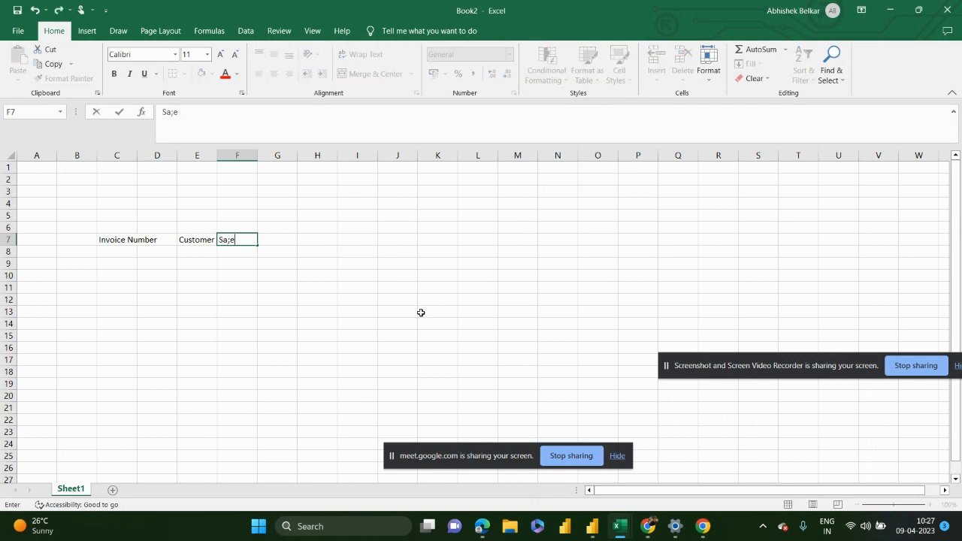
pyautogui.write('les')
pyautogui.press('Tab')
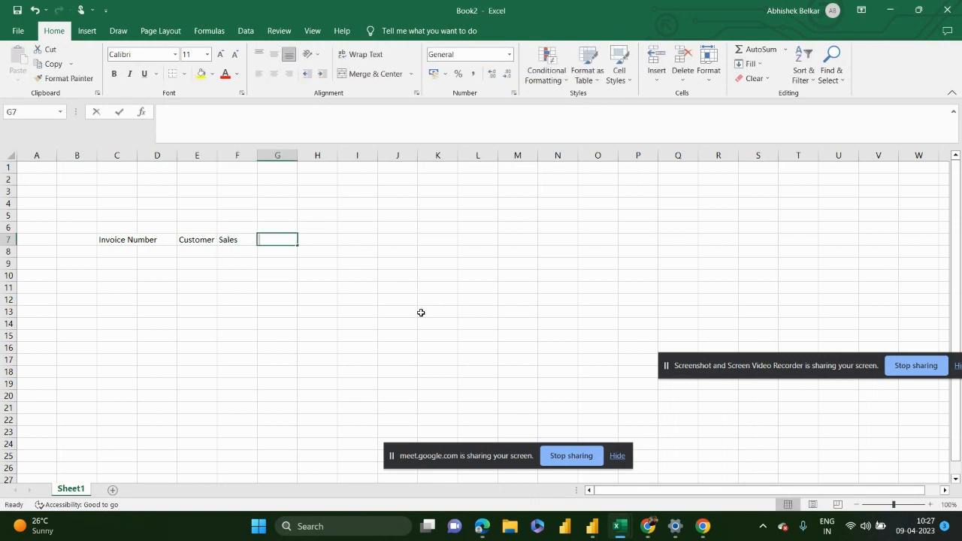
pyautogui.write('Profit')
pyautogui.press('Return')
# Step: Highlight the whole of row 7, which holds the column headings
pyautogui.press('Left')
pyautogui.press('Left')
pyautogui.press('Left')
pyautogui.press('Left')
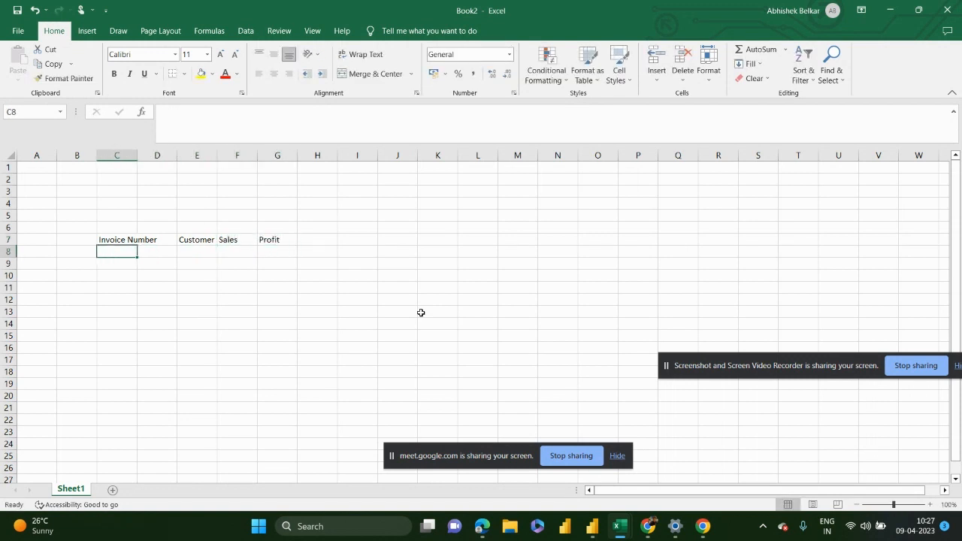
pyautogui.press('Left')
pyautogui.press('Up')
pyautogui.press('Up')
pyautogui.press('Down')
pyautogui.hotkey('shift', 'space')
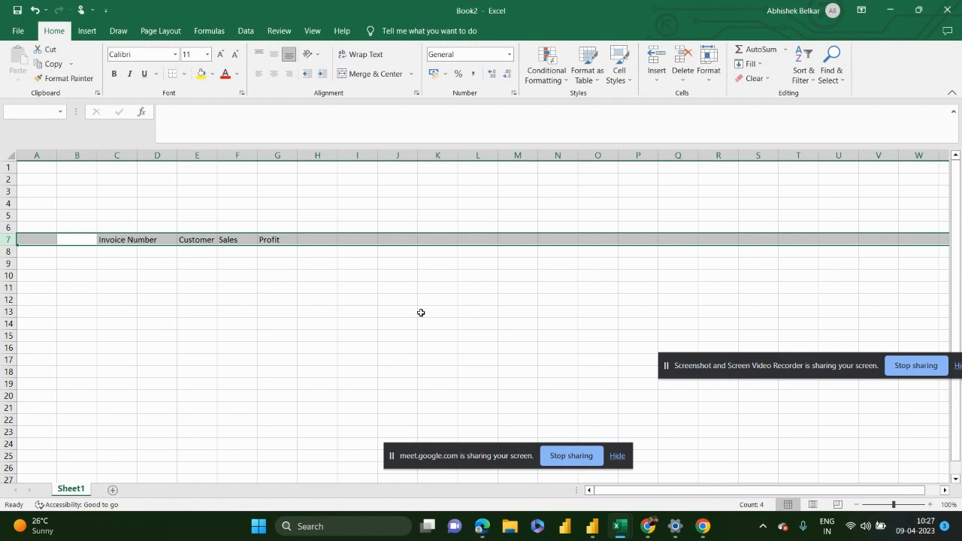
# Step: Highlight the blank rows 1 to 6 above the headings, and return to cell B7
pyautogui.press('Up')
pyautogui.hotkey('shift', 'Up')
pyautogui.hotkey('shift', 'Up')
pyautogui.hotkey('shift', 'Up')
pyautogui.hotkey('shift', 'Up')
pyautogui.hotkey('shift', 'Up')
pyautogui.hotkey('shift', 'space')
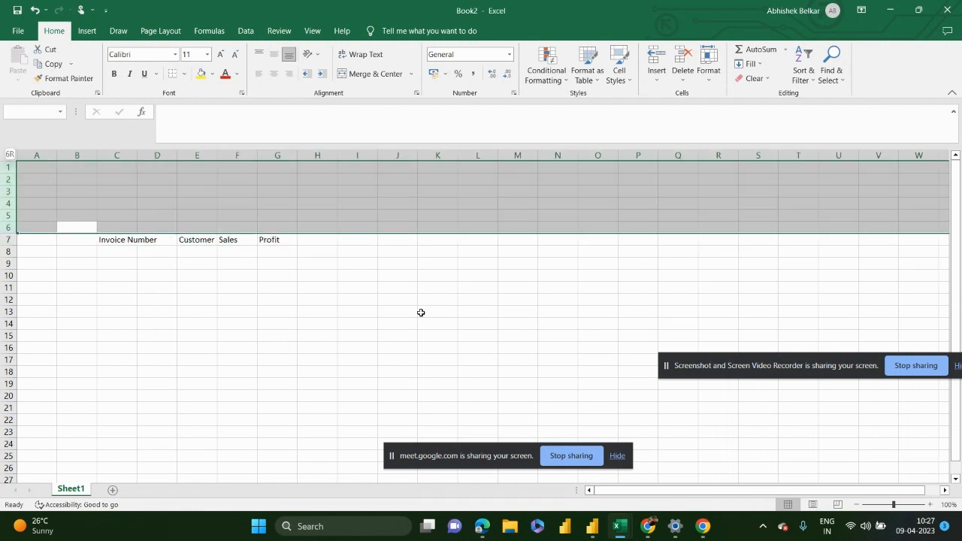
pyautogui.press('Right')
pyautogui.press('Down')
pyautogui.press('Down')
pyautogui.press('Left')
pyautogui.press('Up')
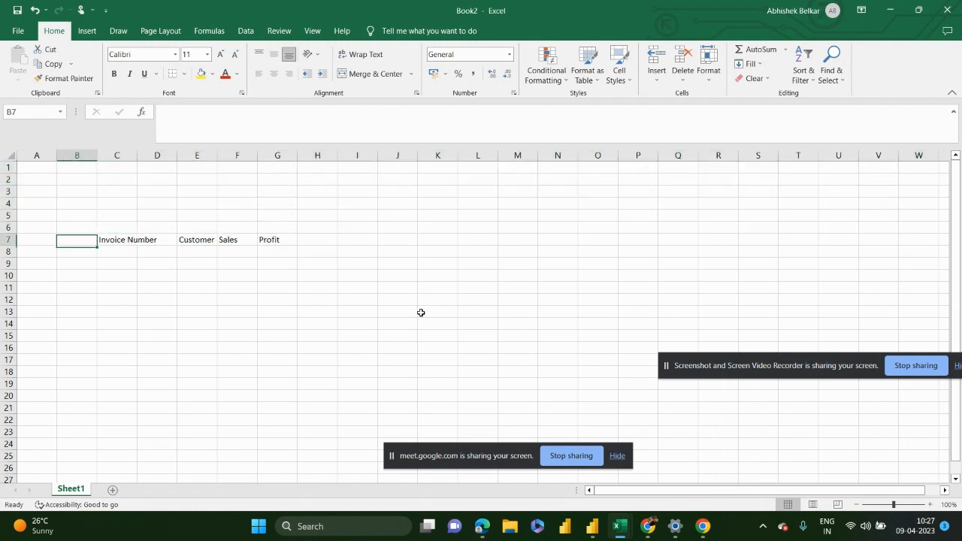
# Step: Highlight the heading row 7 again, and move the cell selection along the blank row 6 to A6
pyautogui.press('Right')
pyautogui.press('Left')
pyautogui.hotkey('shift', 'space')
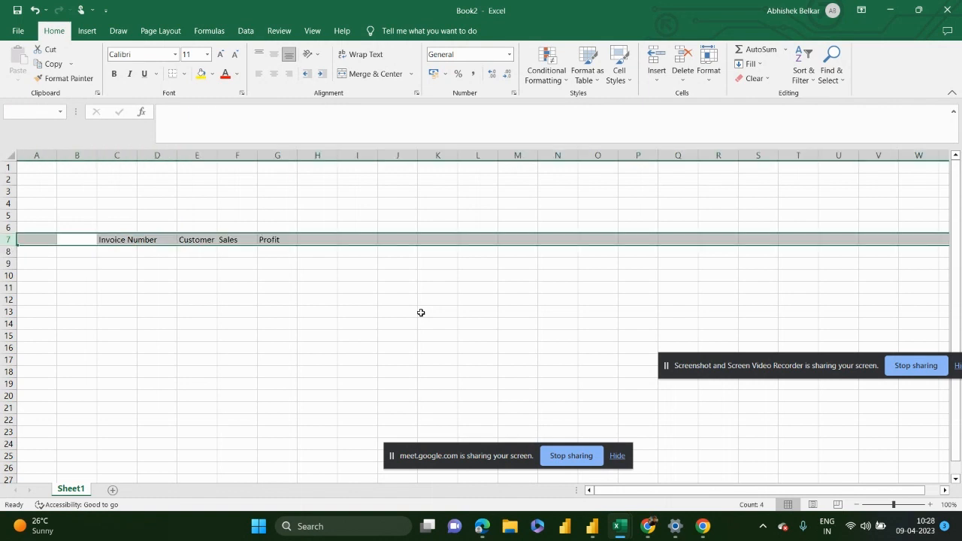
pyautogui.press('Right')
pyautogui.press('Left')
pyautogui.press('Up')
pyautogui.press('Right')
pyautogui.press('Right')
pyautogui.press('Right')
pyautogui.press('Right')
pyautogui.press('Right')
pyautogui.press('Right')
pyautogui.press('Right')
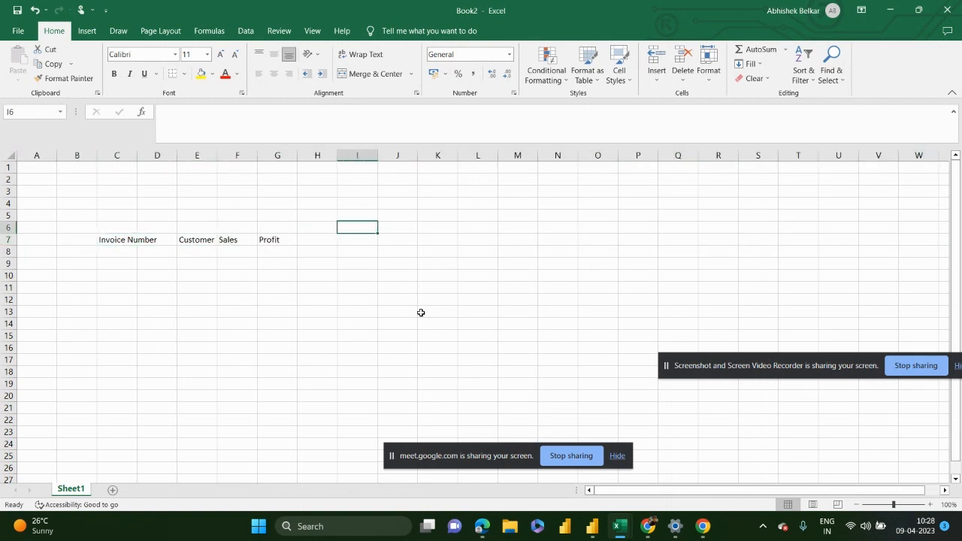
pyautogui.press('Left')
pyautogui.press('Left')
pyautogui.press('Left')
pyautogui.press('Left')
pyautogui.press('Left')
pyautogui.press('Left')
pyautogui.press('Left')
pyautogui.press('Left')
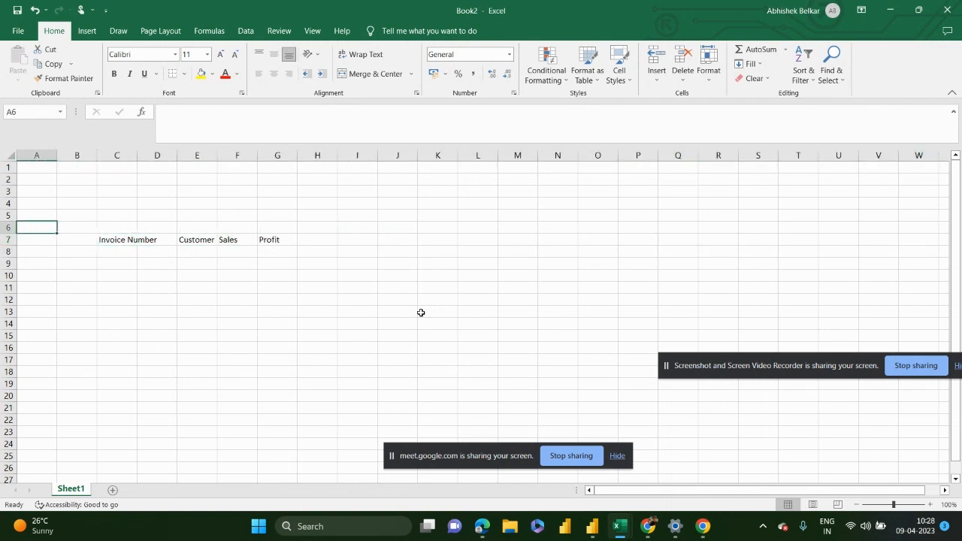
# Step: Highlight the six blank rows above the headings, from row 1 to row 6
pyautogui.moveTo(47, 168); pyautogui.dragTo(48, 169)
pyautogui.hotkey('shift', 'Down')
pyautogui.hotkey('shift', 'Down')
pyautogui.hotkey('shift', 'Down')
pyautogui.hotkey('shift', 'Down')
pyautogui.hotkey('shift', 'space')
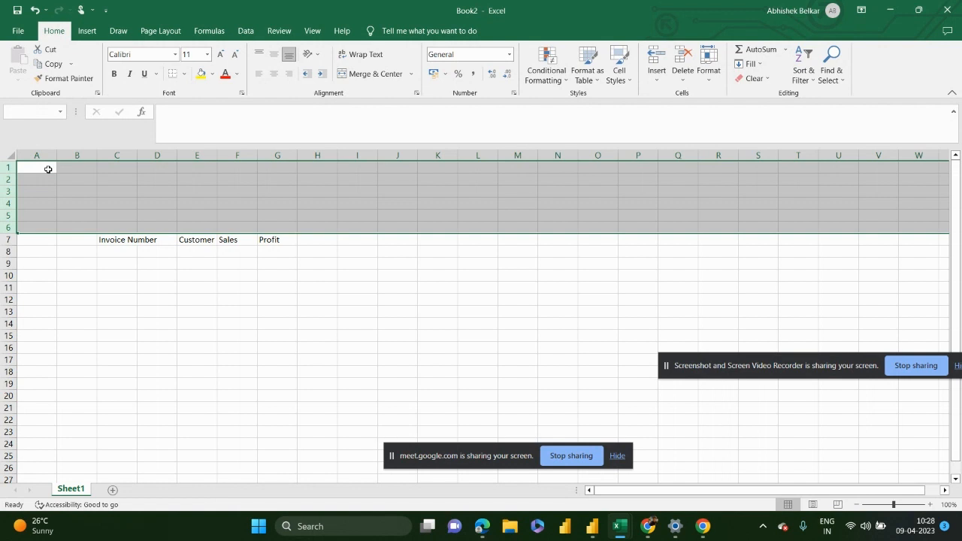
# Step: Switch to Power Query Editor and review the Keep Rows and Remove Rows options for the Orders query
pyautogui.moveTo(592, 526)
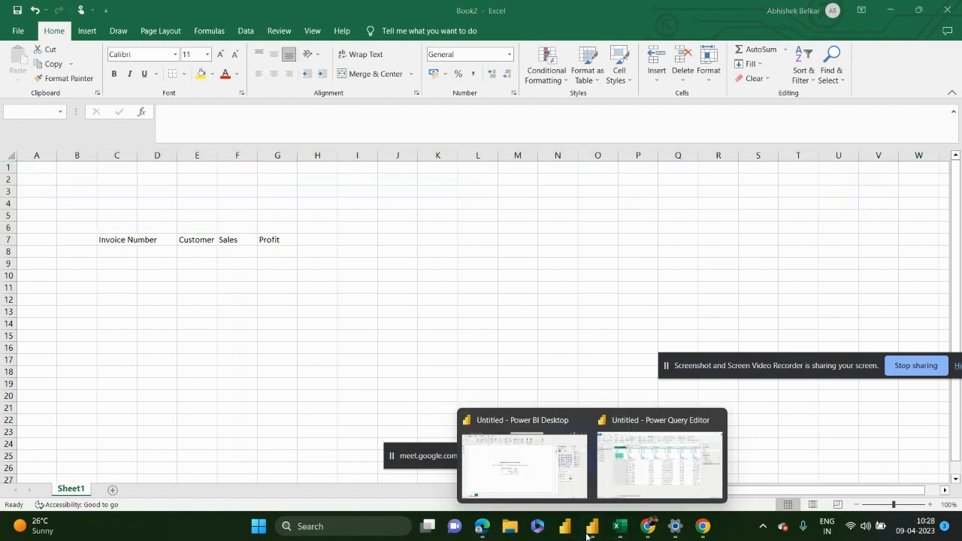
pyautogui.click(661, 454)
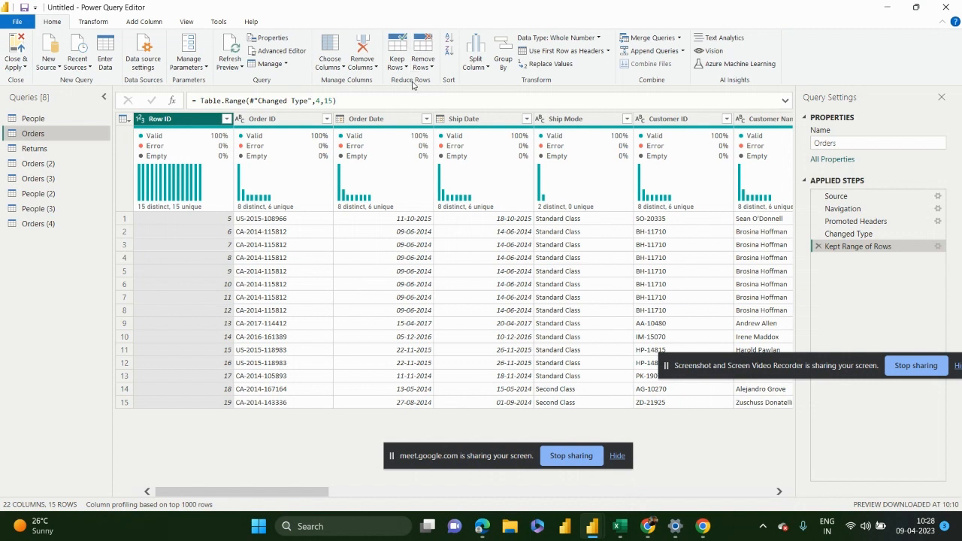
pyautogui.click(394, 64)
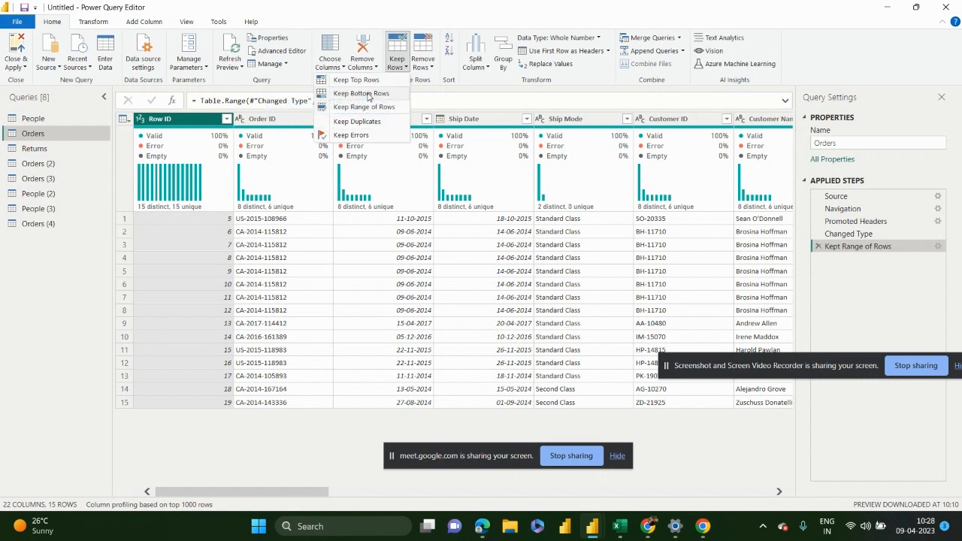
pyautogui.click(427, 67)
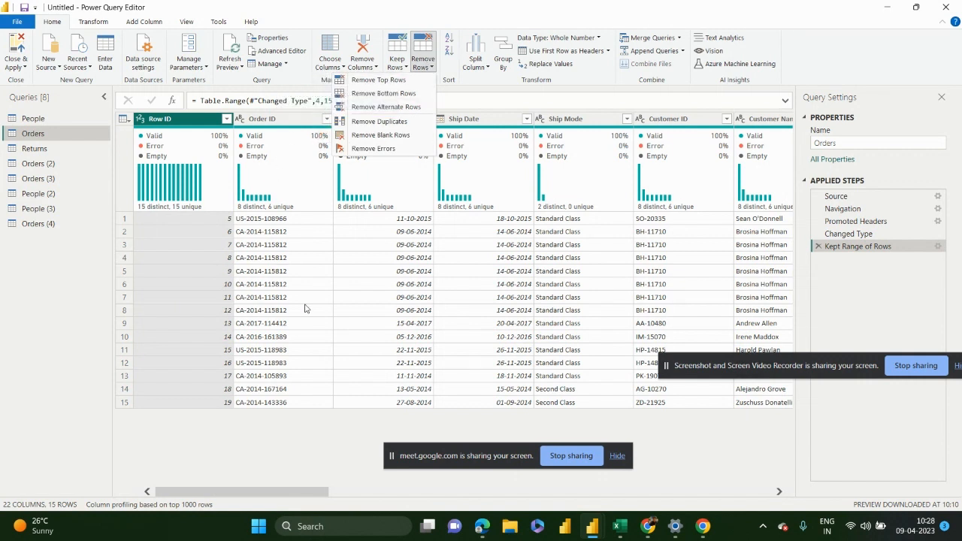
pyautogui.click(342, 451)
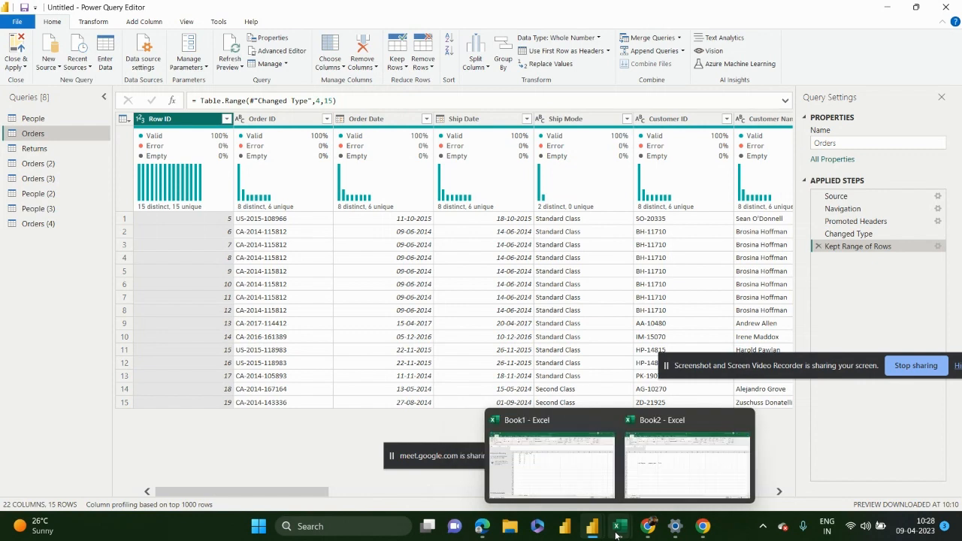
# Step: Switch back to the Book2 workbook in Excel and enter the invoice numbers 1, 2 and 3 in C8 to C10
pyautogui.click(617, 534)
pyautogui.click(650, 470)
pyautogui.click(182, 261)
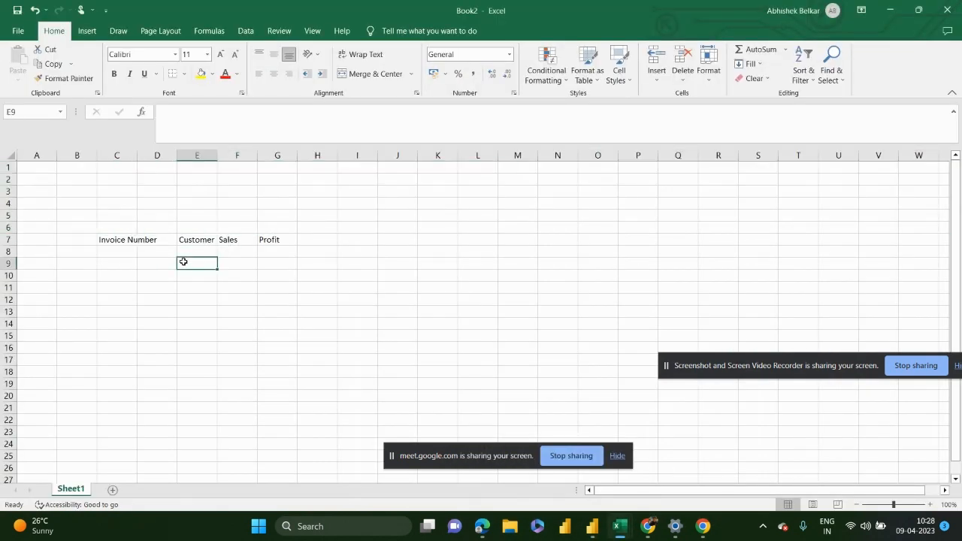
pyautogui.press('Left')
pyautogui.press('Up')
pyautogui.press('Left')
pyautogui.press('Right')
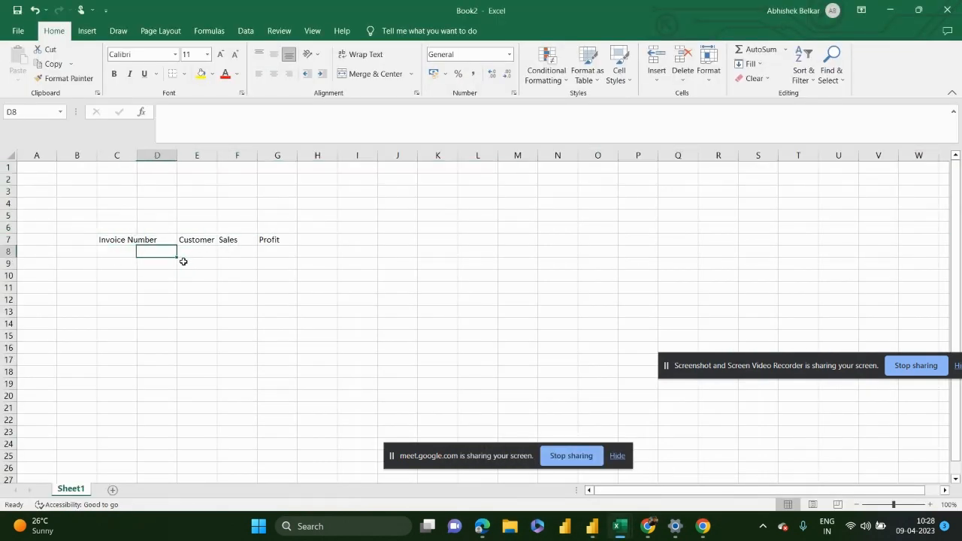
pyautogui.press('Right')
pyautogui.press('Left')
pyautogui.press('Left')
pyautogui.write('1')
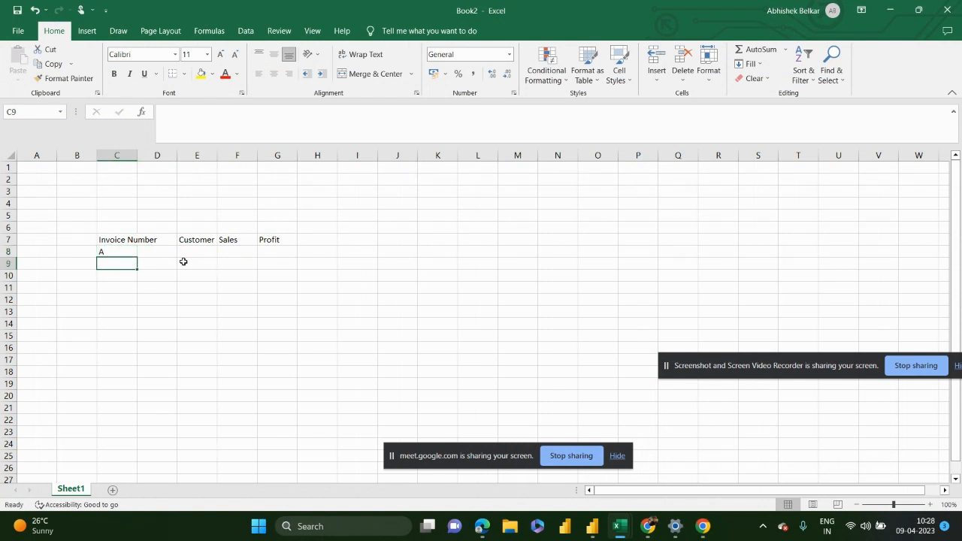
pyautogui.press('Return')
pyautogui.write('2')
pyautogui.press('Return')
pyautogui.write('3')
# Step: Enter AB, B and Customer Name under the customer heading in E8 to E10
pyautogui.click(183, 261)
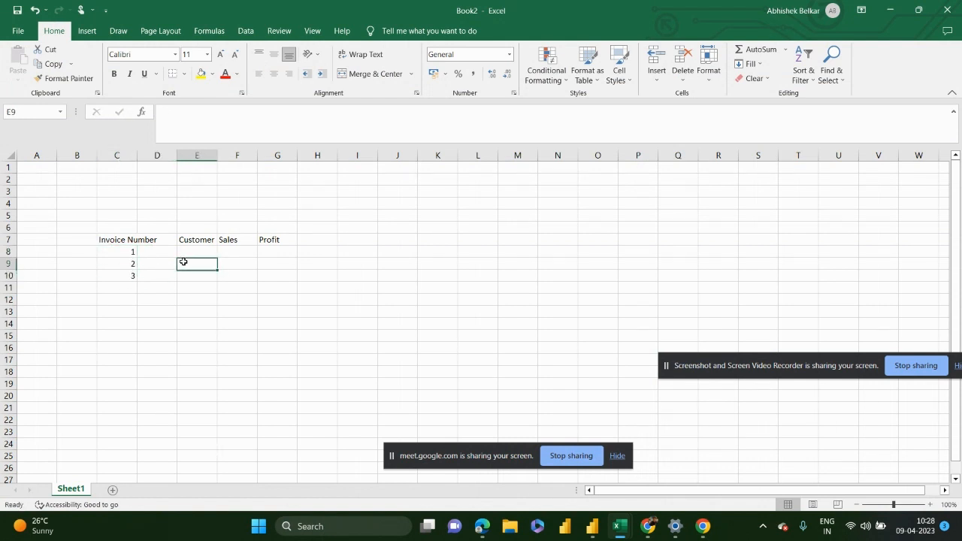
pyautogui.press('Up')
pyautogui.write('AB')
pyautogui.press('Return')
pyautogui.press('Return')
pyautogui.write('C')
pyautogui.press('Return')
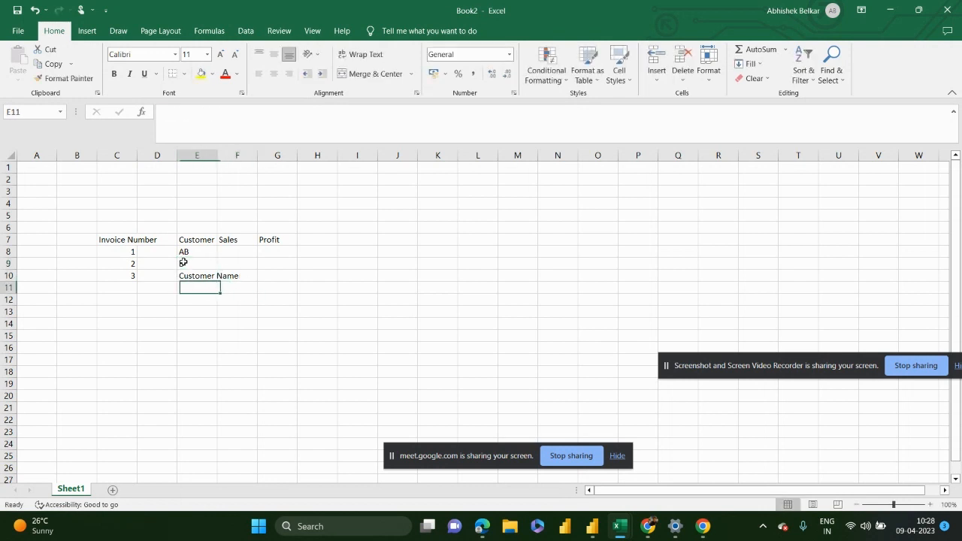
# Step: Enter the sales values 10, 10 and 5 in F8 to F10, keeping the Sales heading in F7
pyautogui.press('Up')
pyautogui.press('Right')
pyautogui.press('Up')
pyautogui.press('Up')
pyautogui.press('Up')
pyautogui.press('Down')
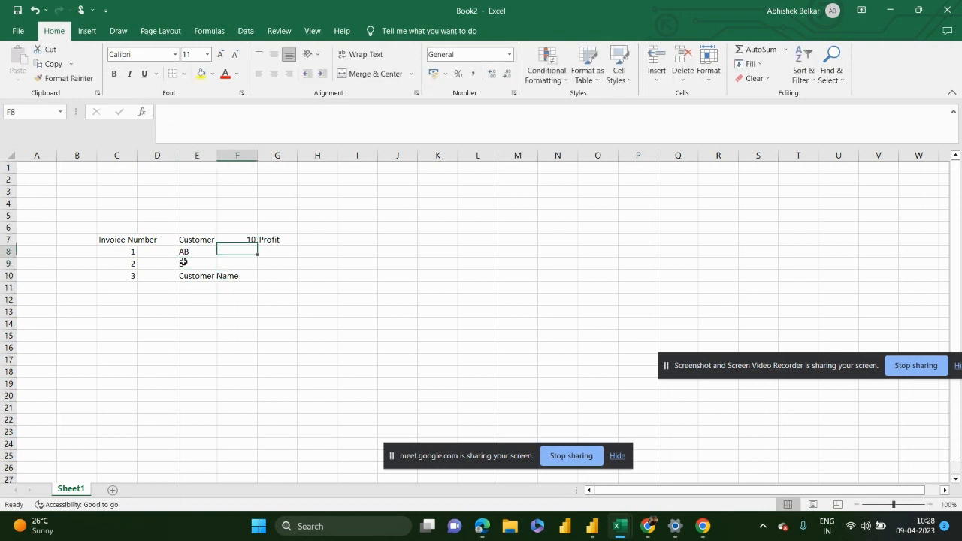
pyautogui.press('Up')
pyautogui.press('Down')
pyautogui.write('10')
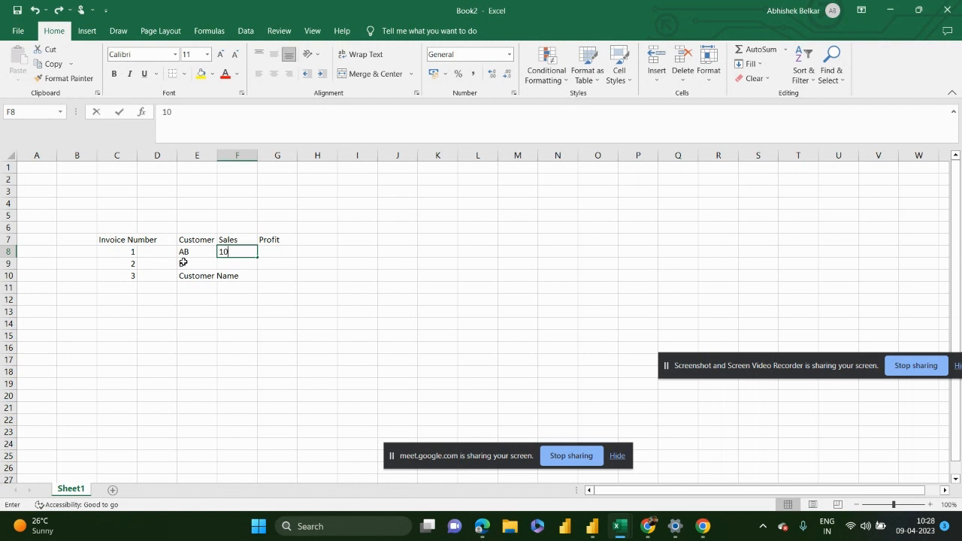
pyautogui.press('Return')
pyautogui.write('10')
pyautogui.press('Return')
pyautogui.write('5')
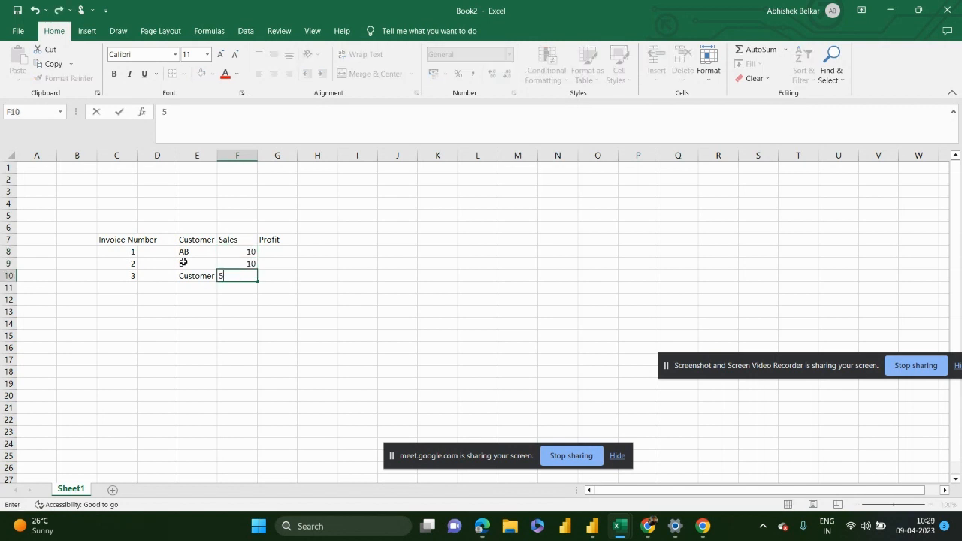
pyautogui.press('Return')
# Step: Enter a profit of 2 for each of the three invoices in G8 to G10
pyautogui.press('Right')
pyautogui.press('Up')
pyautogui.press('Up')
pyautogui.press('Up')
pyautogui.write('2')
pyautogui.press('Return')
pyautogui.write('2')
pyautogui.press('Return')
pyautogui.write('2')
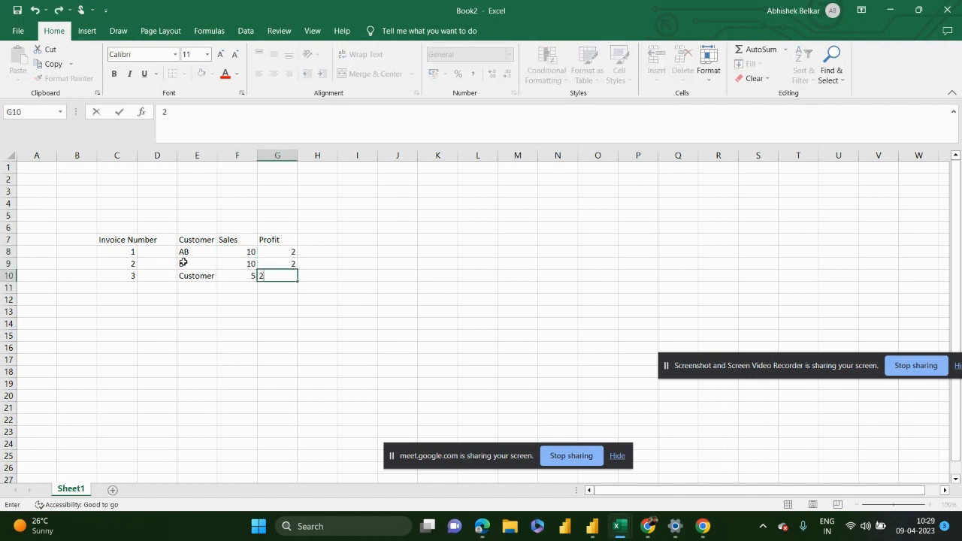
pyautogui.press('Return')
# Step: Fill the empty column D with the heading DF in D7 and the value a in D8 to D10
pyautogui.press('Left')
pyautogui.press('Left')
pyautogui.press('Left')
pyautogui.press('Up')
pyautogui.press('Up')
pyautogui.press('Up')
pyautogui.press('Up')
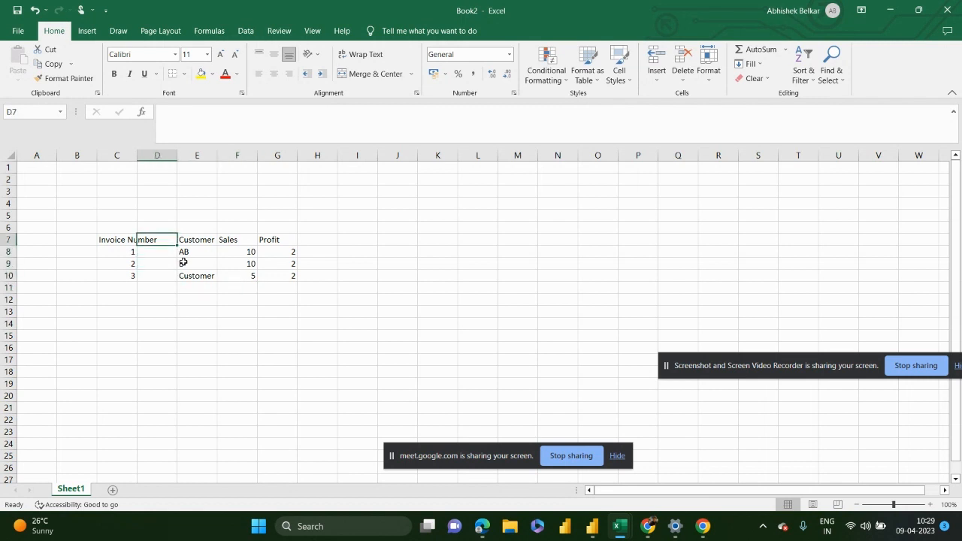
pyautogui.write('DF')
pyautogui.press('Return')
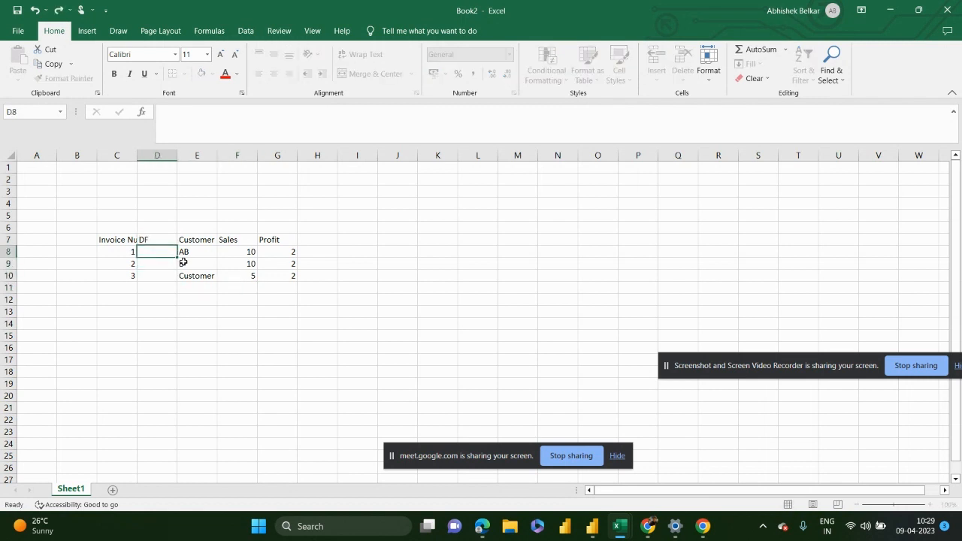
pyautogui.write('a')
pyautogui.press('Return')
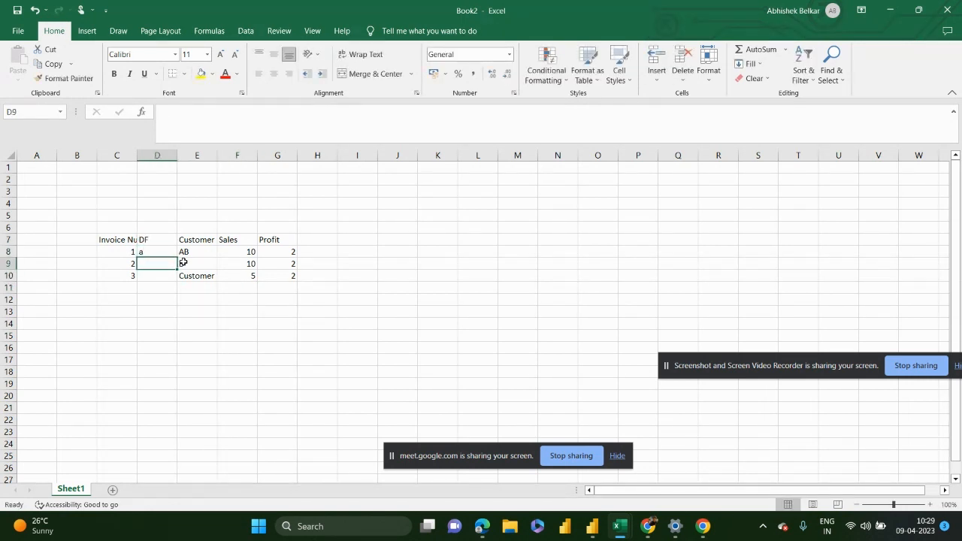
pyautogui.write('a')
pyautogui.press('Return')
pyautogui.write('a')
# Step: Copy the range A1:J15, including the blank rows and columns around the table
pyautogui.press('Left')
pyautogui.press('Up')
pyautogui.press('Up')
pyautogui.press('Up')
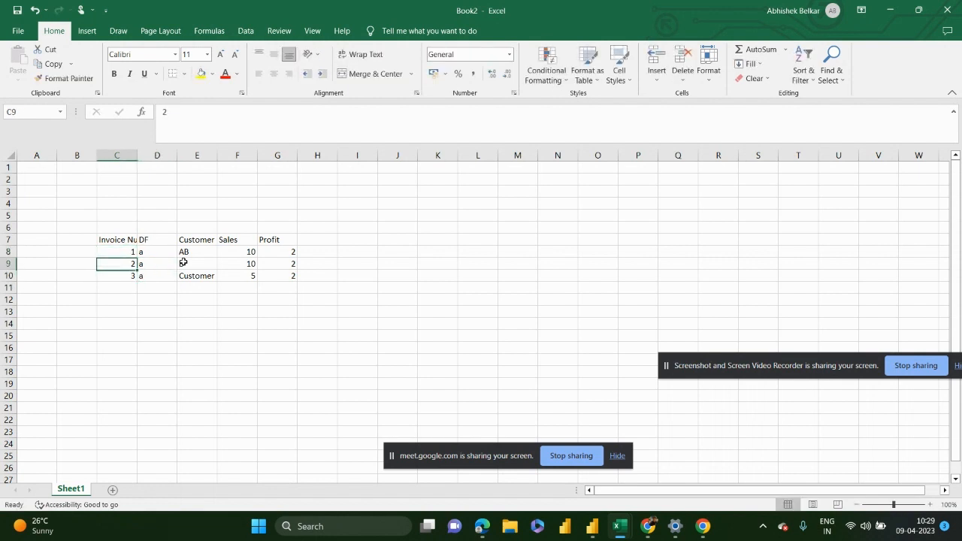
pyautogui.hotkey('ctrl', 'shift', 'Right')
pyautogui.hotkey('ctrl', 'shift', 'Down')
pyautogui.press('Left')
pyautogui.press('Up')
pyautogui.press('Up')
pyautogui.press('Up')
pyautogui.press('Up')
pyautogui.press('Up')
pyautogui.press('Left')
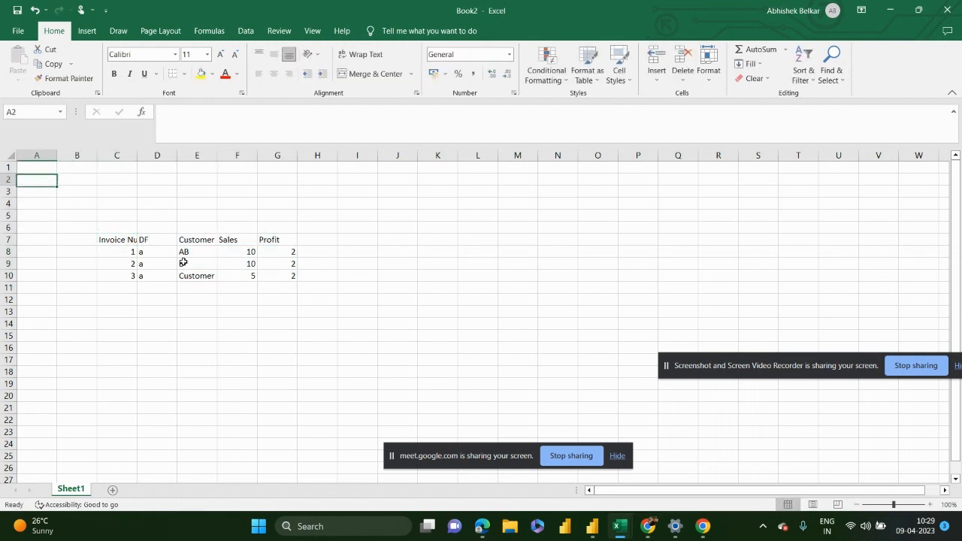
pyautogui.press('Up')
pyautogui.hotkey('shift', 'Right')
pyautogui.hotkey('shift', 'Right')
pyautogui.hotkey('shift', 'Right')
pyautogui.hotkey('shift', 'Right')
pyautogui.hotkey('shift', 'Right')
pyautogui.hotkey('shift', 'Right')
pyautogui.hotkey('shift', 'Right')
pyautogui.hotkey('shift', 'Down')
pyautogui.hotkey('shift', 'Down')
pyautogui.hotkey('shift', 'Down')
pyautogui.hotkey('shift', 'Down')
pyautogui.hotkey('shift', 'Down')
pyautogui.hotkey('shift', 'Down')
pyautogui.hotkey('shift', 'Down')
pyautogui.hotkey('shift', 'Down')
pyautogui.hotkey('shift', 'Down')
pyautogui.hotkey('shift', 'Down')
pyautogui.hotkey('shift', 'Down')
pyautogui.hotkey('shift', 'Down')
pyautogui.hotkey('shift', 'Down')
pyautogui.hotkey('shift', 'Down')
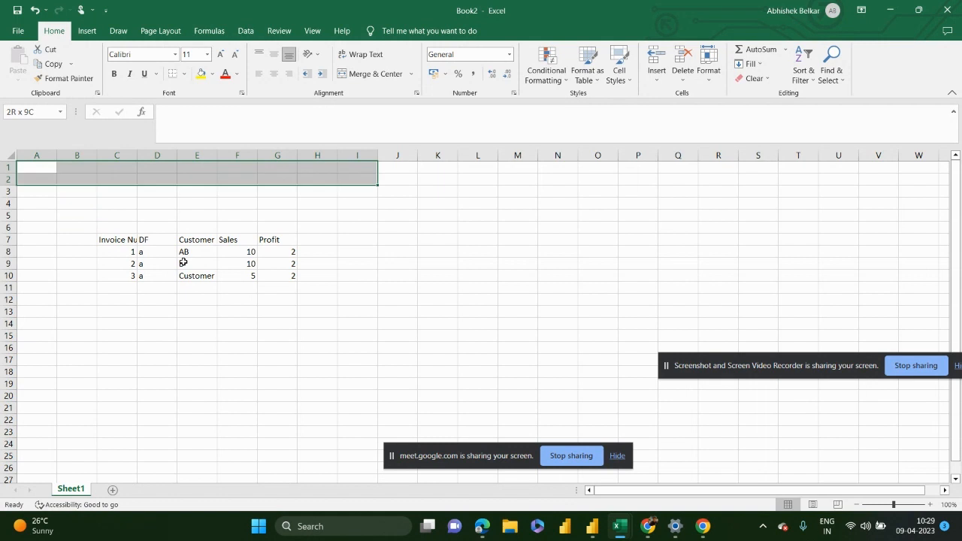
pyautogui.hotkey('shift', 'Right')
pyautogui.hotkey('shift', 'Right')
pyautogui.hotkey('ctrl', 'c')
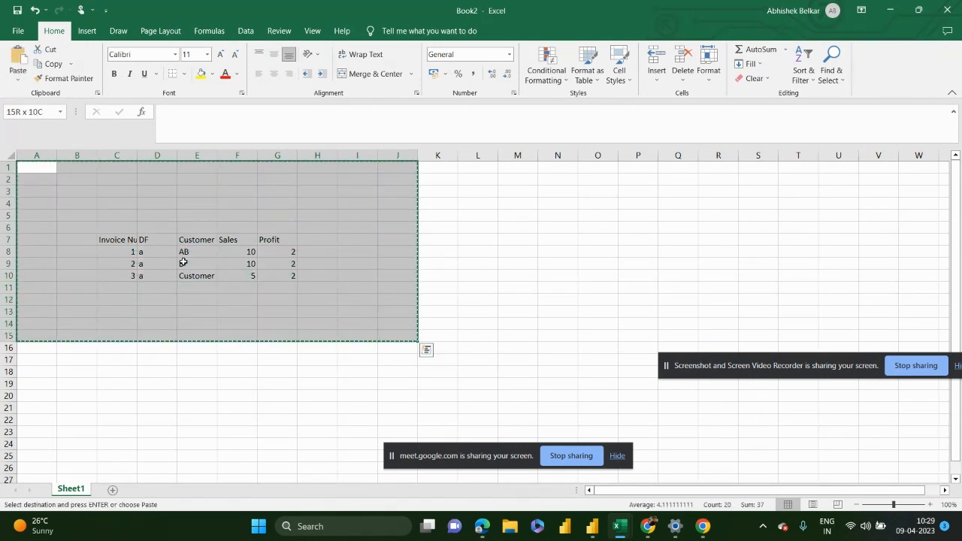
# Step: Switch to Power Query Editor and create a new table named Table by pasting the copied Excel range
pyautogui.hotkey('alt', 'Tab')
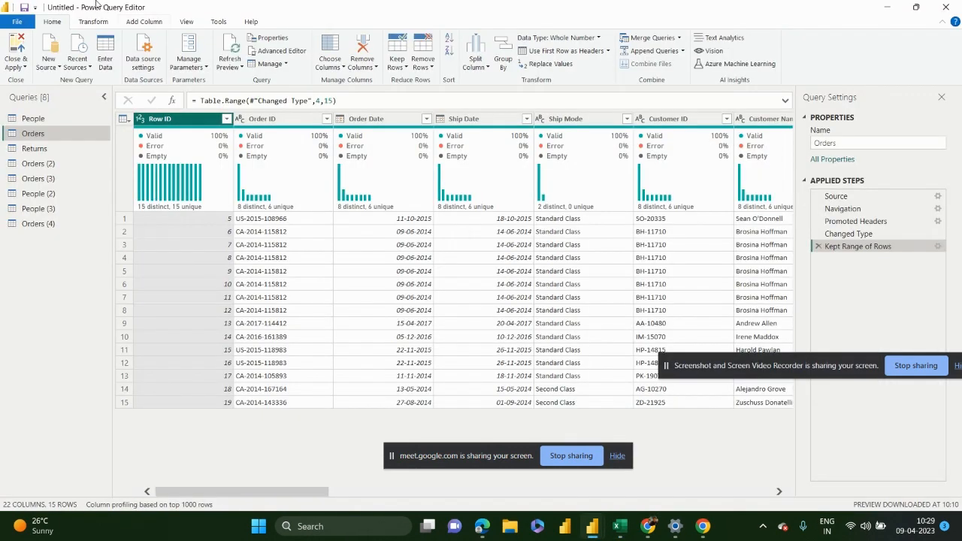
pyautogui.click(105, 60)
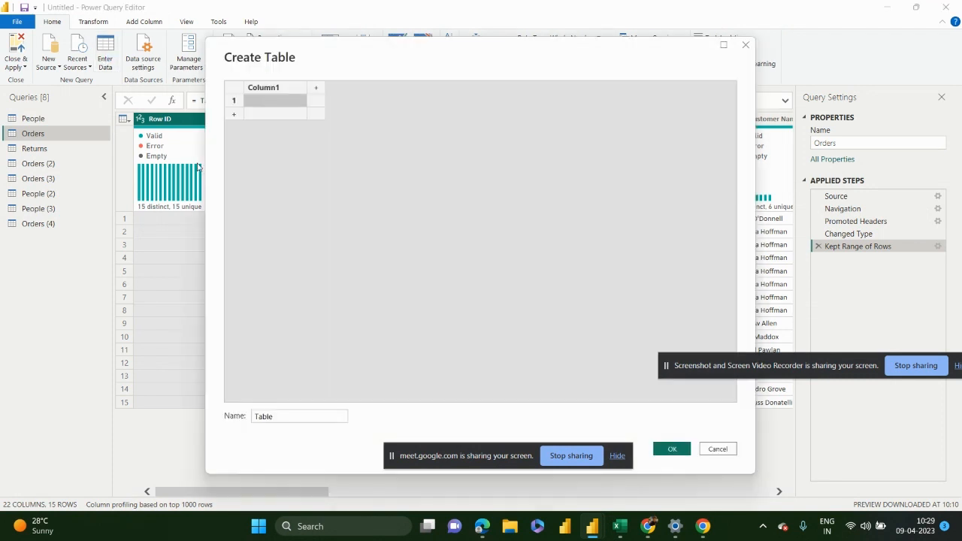
pyautogui.click(271, 87)
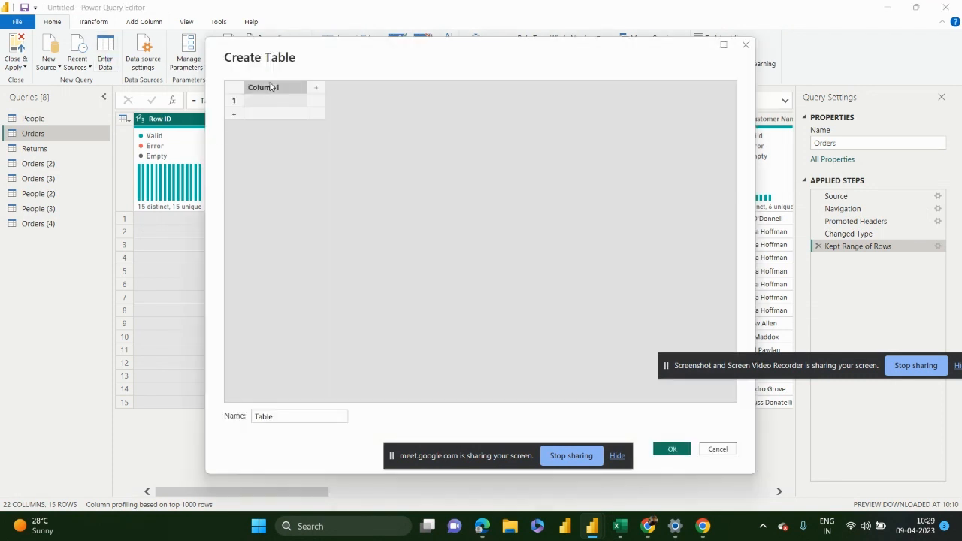
pyautogui.hotkey('ctrl', 'v')
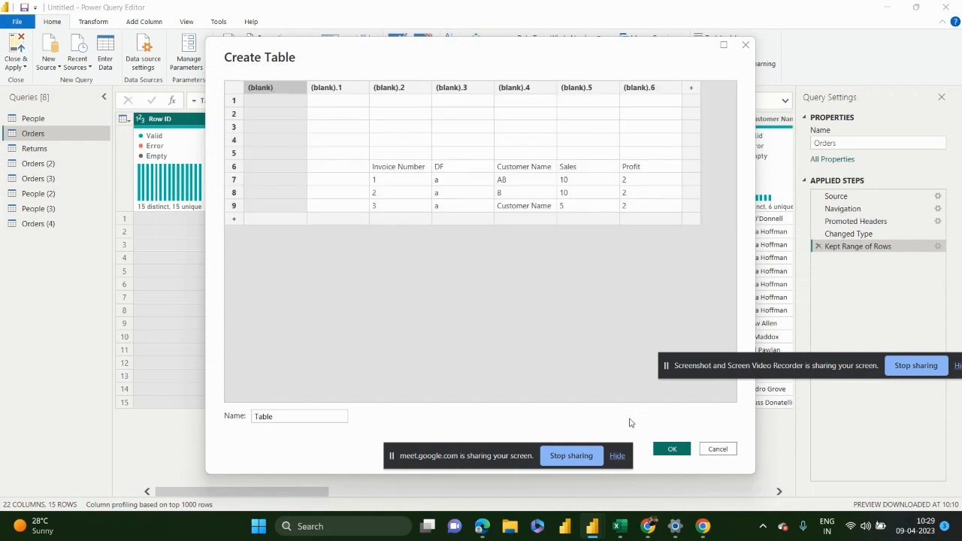
pyautogui.click(670, 449)
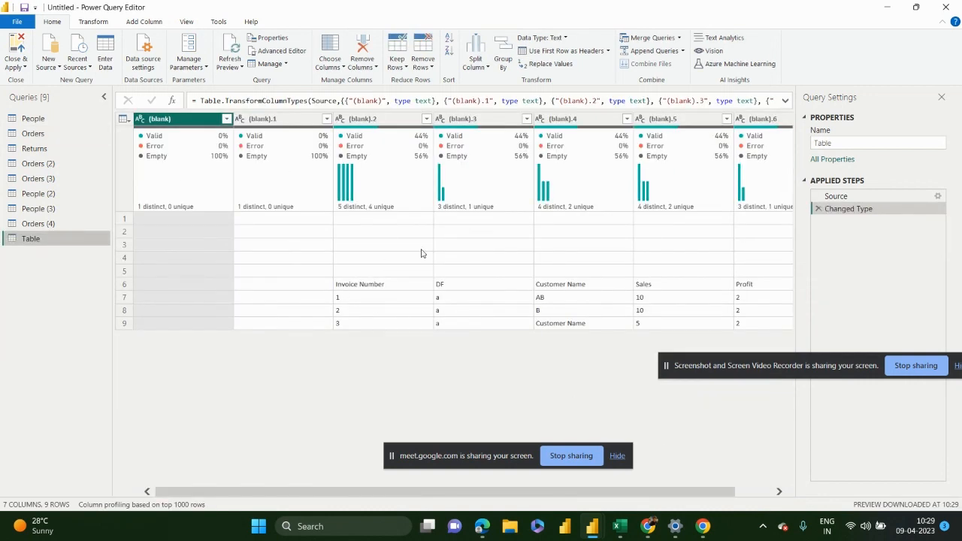
# Step: Remove the two empty columns (blank) and (blank).1 from the new table
pyautogui.rightClick(173, 126)
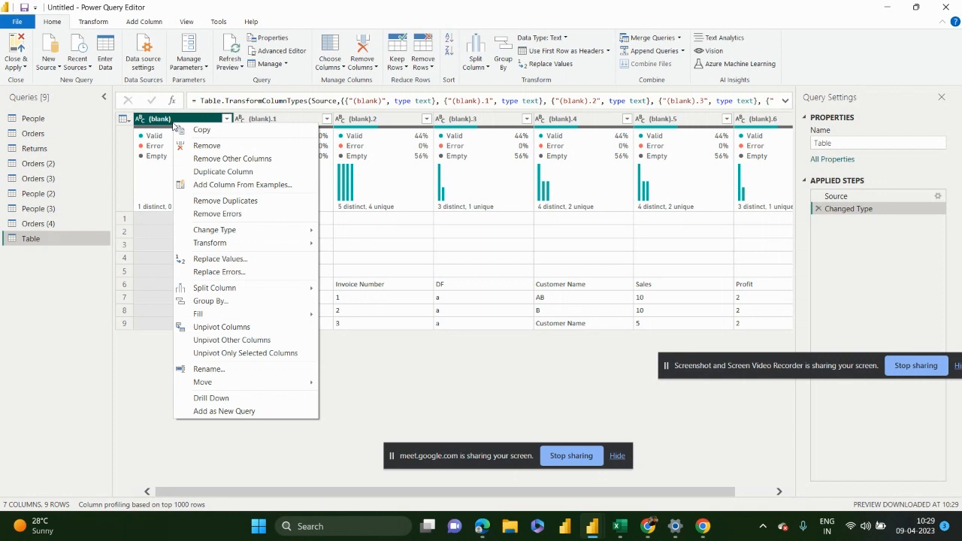
pyautogui.click(195, 145)
pyautogui.rightClick(178, 121)
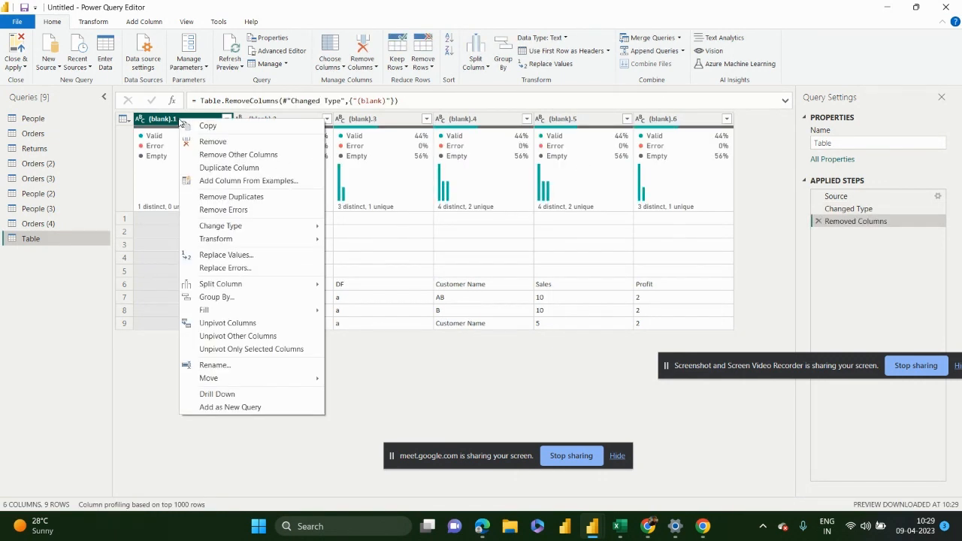
pyautogui.click(219, 146)
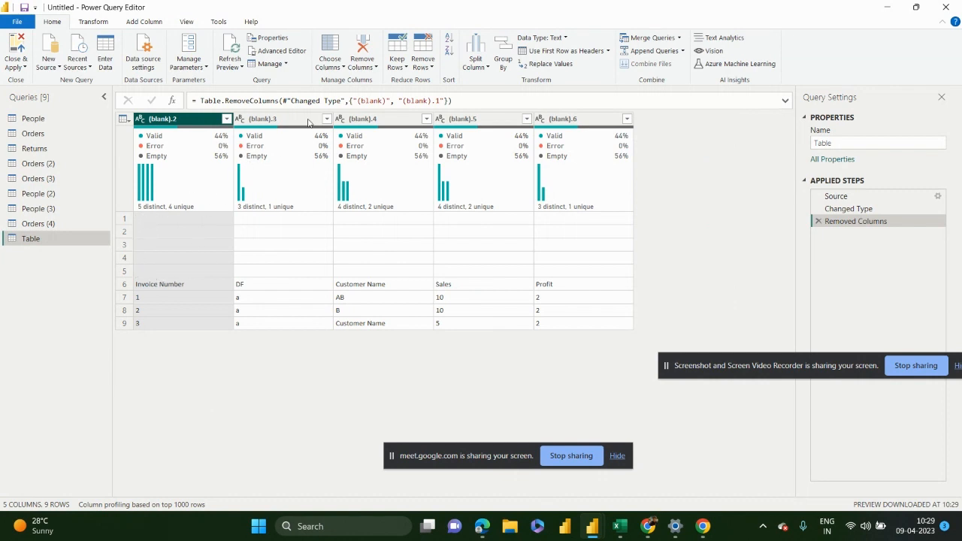
# Step: Remove the top 5 rows from the Table query and promote the first remaining row to column headers
pyautogui.click(429, 68)
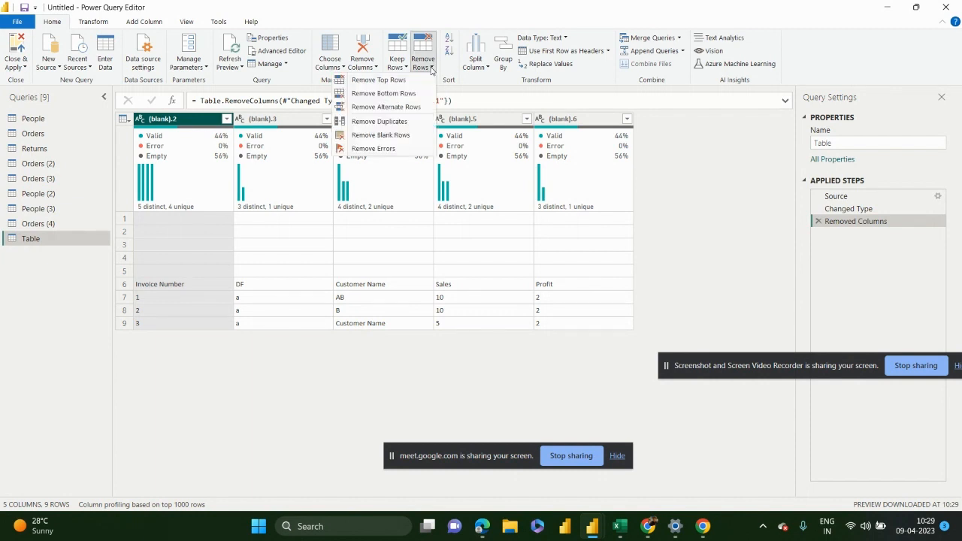
pyautogui.click(385, 81)
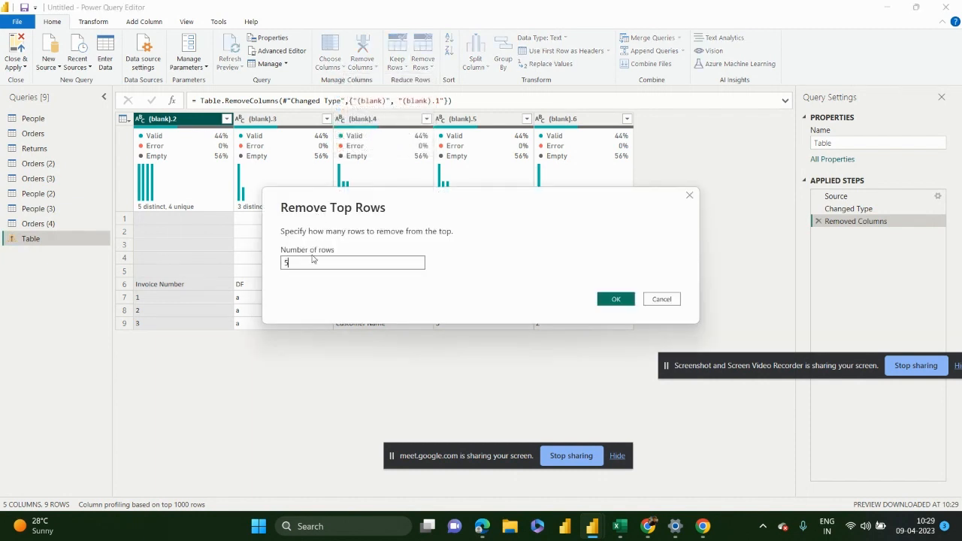
pyautogui.click(624, 300)
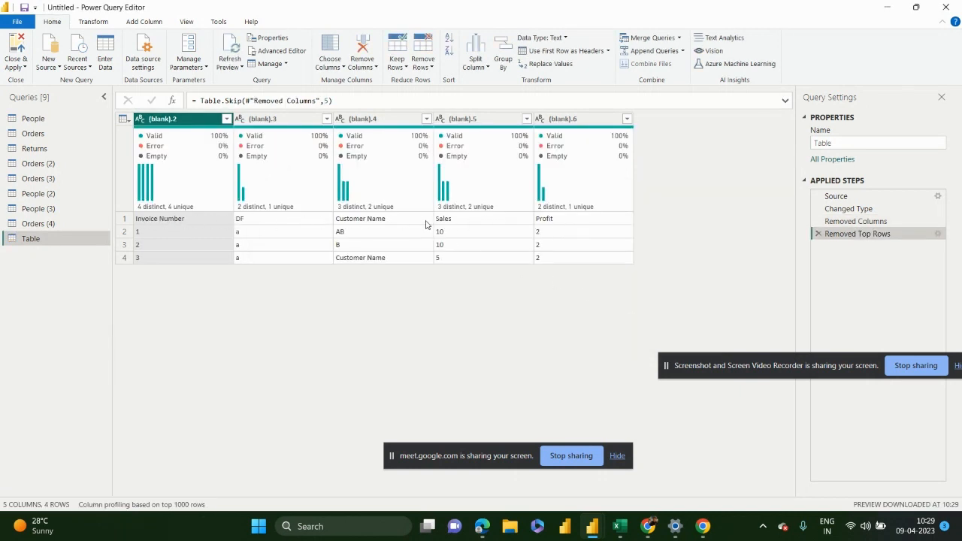
pyautogui.click(564, 50)
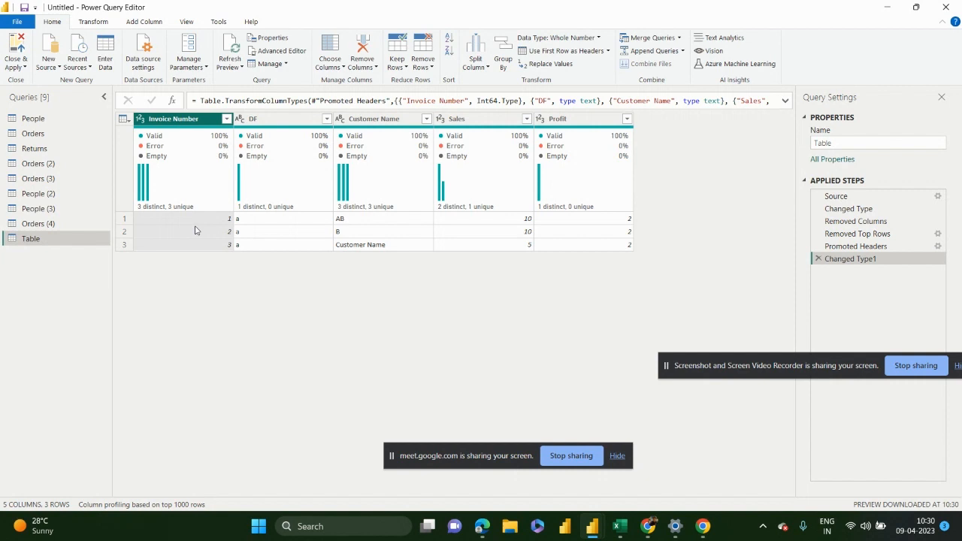
pyautogui.click(399, 67)
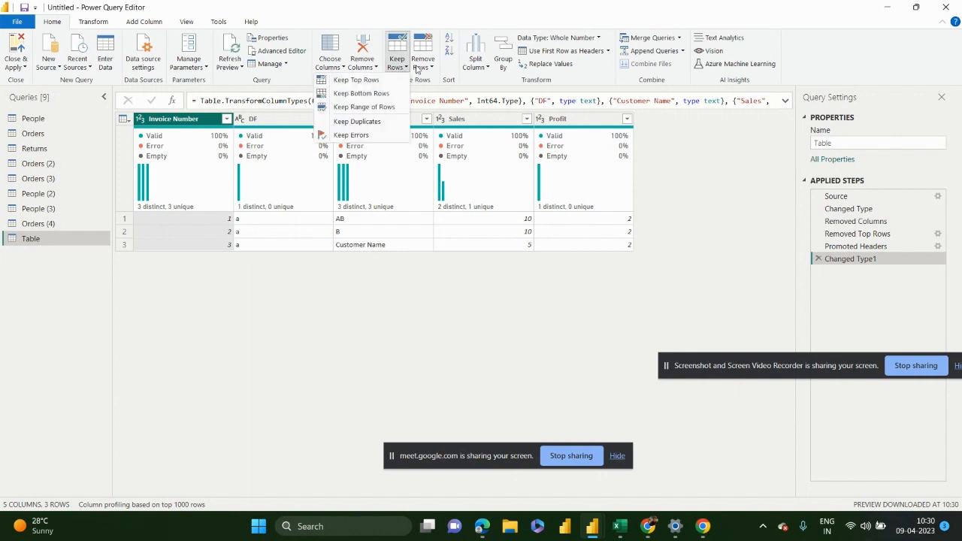
pyautogui.click(420, 66)
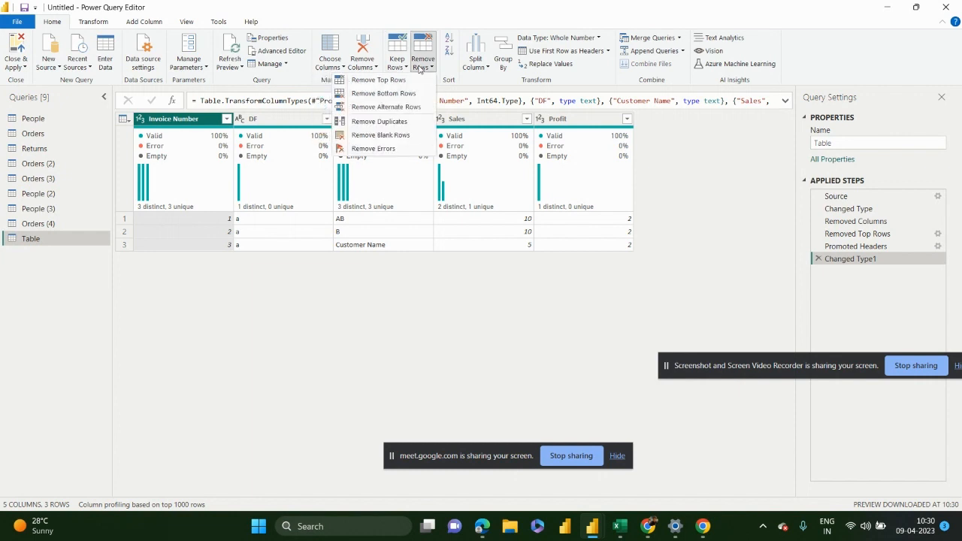
pyautogui.click(367, 355)
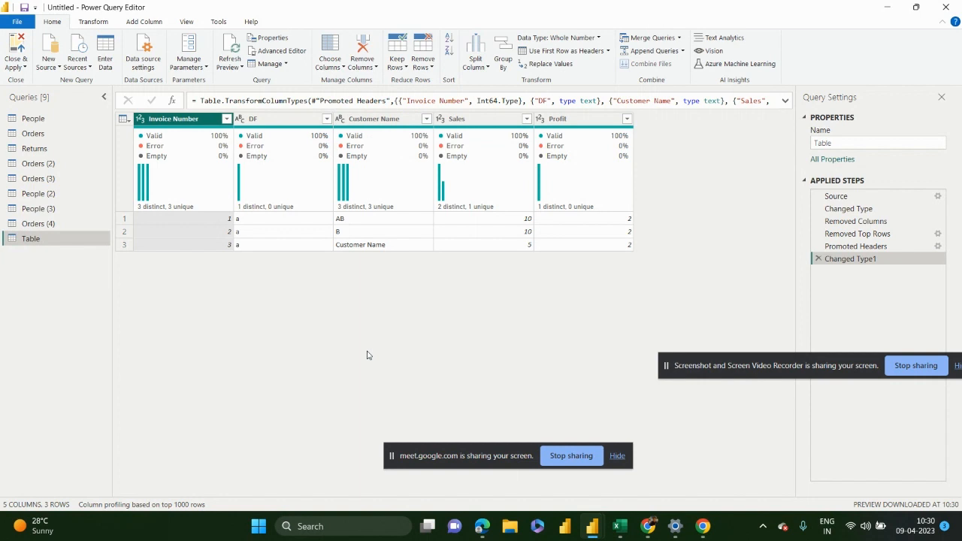
pyautogui.click(391, 71)
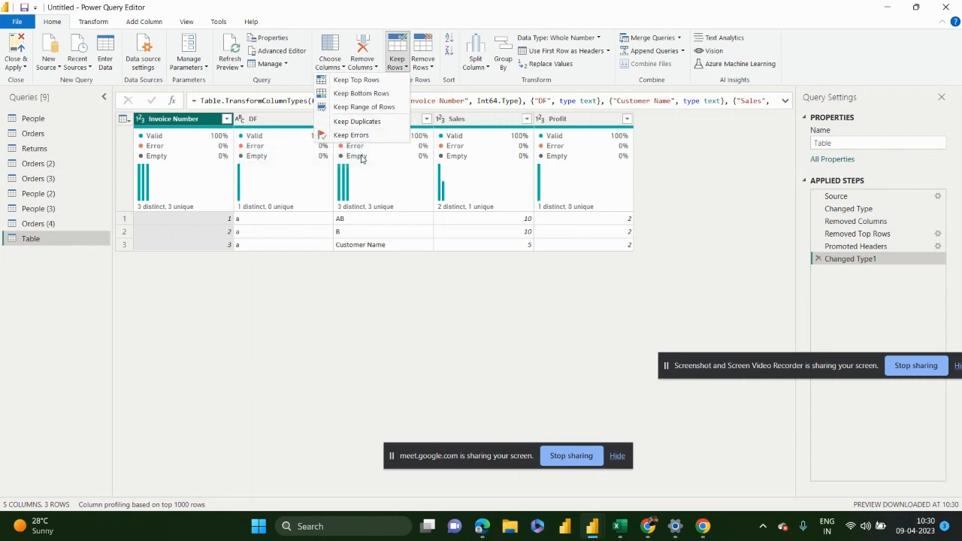
pyautogui.click(187, 255)
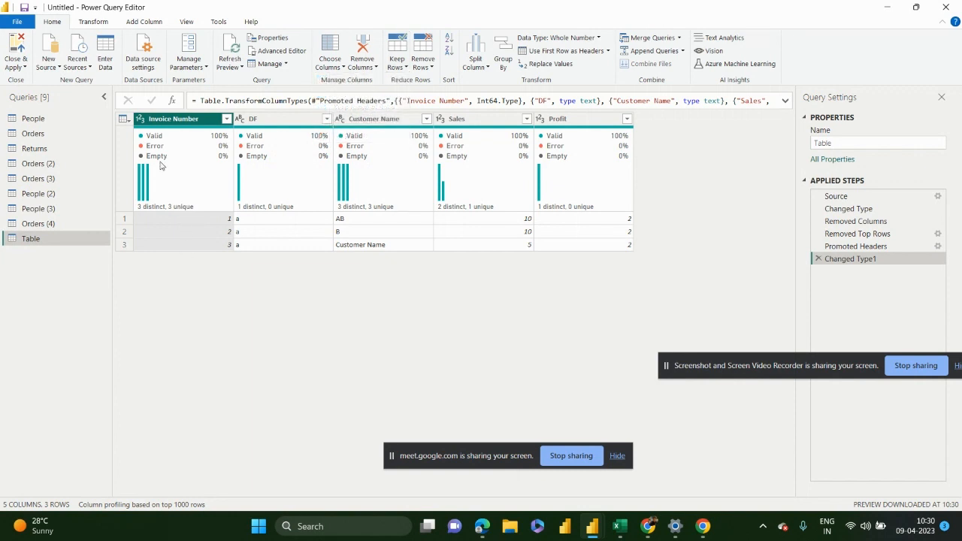
# Step: Turn off the column quality and column distribution displays in the data preview
pyautogui.moveTo(150, 153)
pyautogui.click(188, 22)
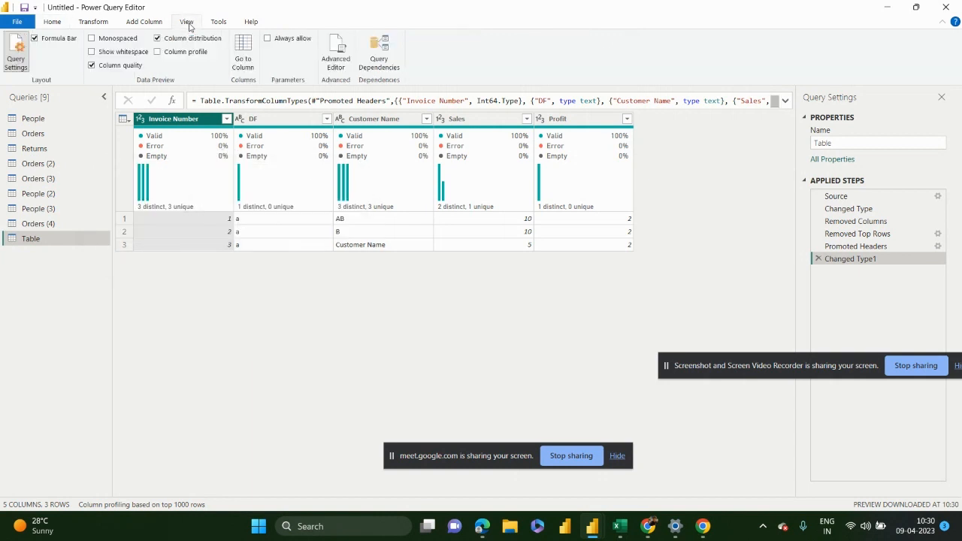
pyautogui.click(91, 64)
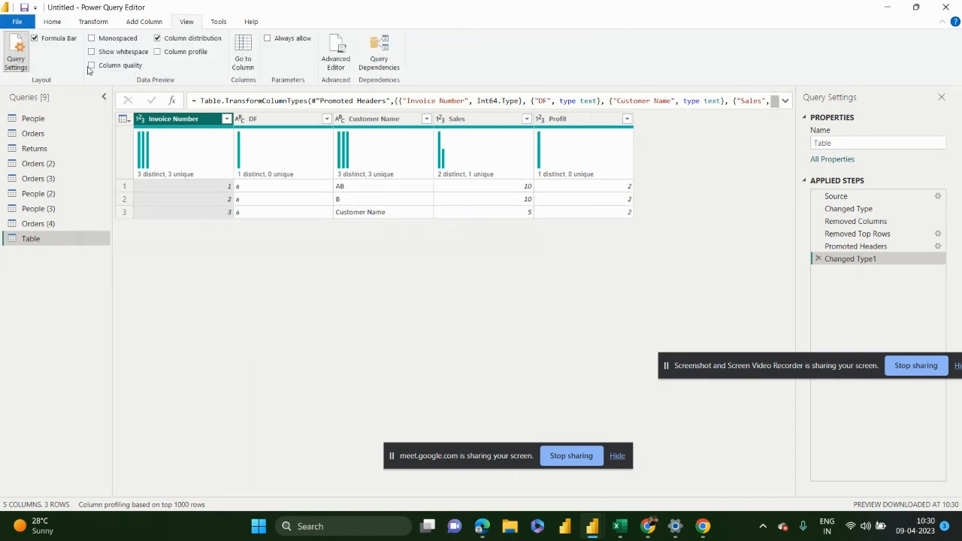
pyautogui.click(156, 38)
pyautogui.click(58, 23)
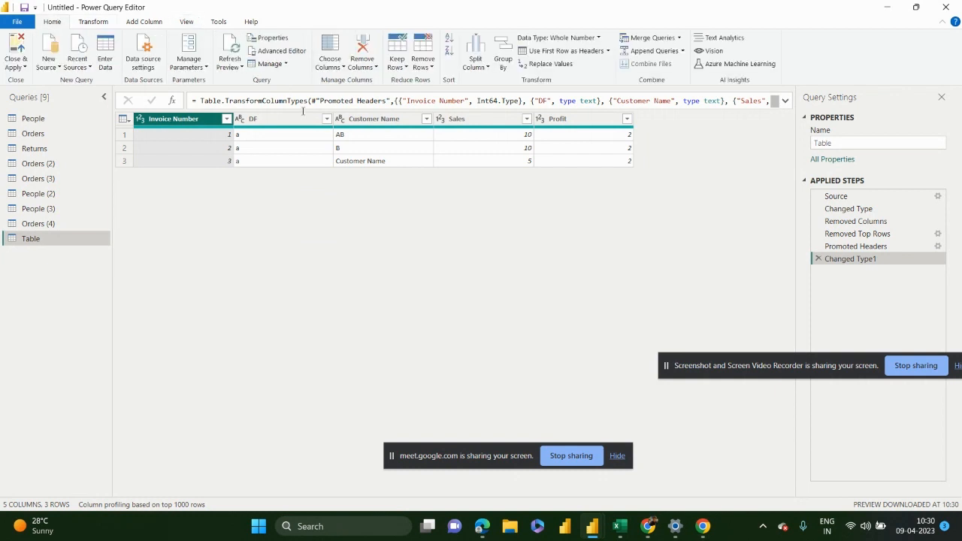
# Step: Look through the row removal options, including those for duplicates, blank rows and errors
pyautogui.moveTo(319, 130)
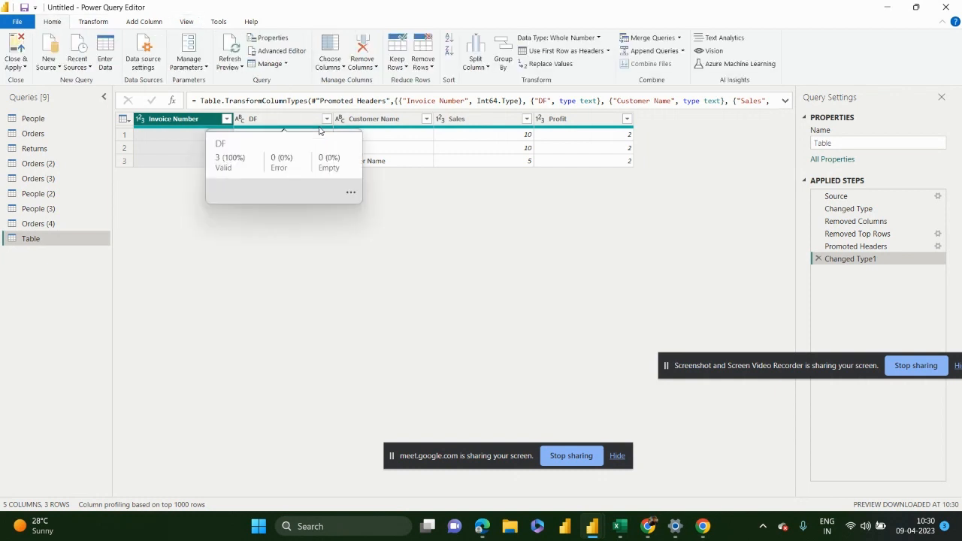
pyautogui.click(431, 67)
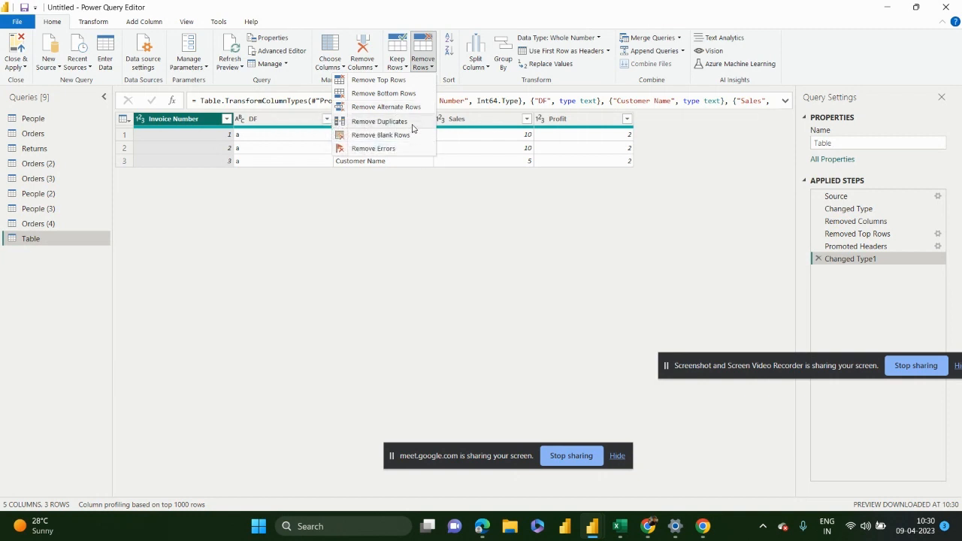
pyautogui.click(192, 195)
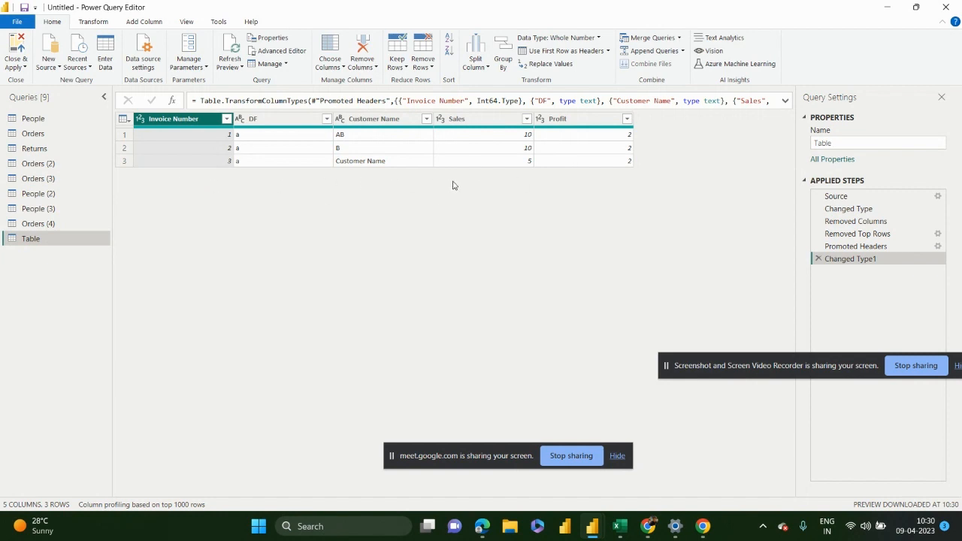
pyautogui.click(423, 60)
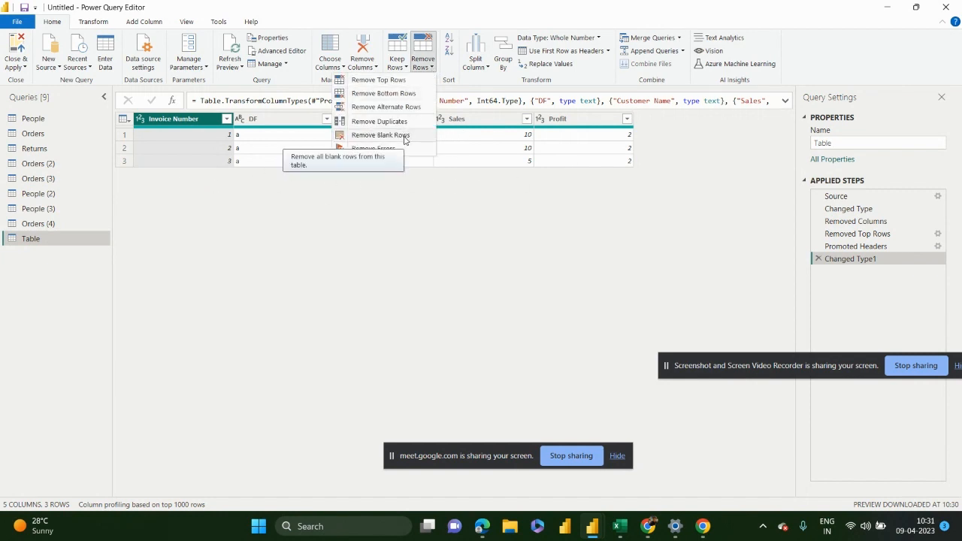
pyautogui.click(320, 227)
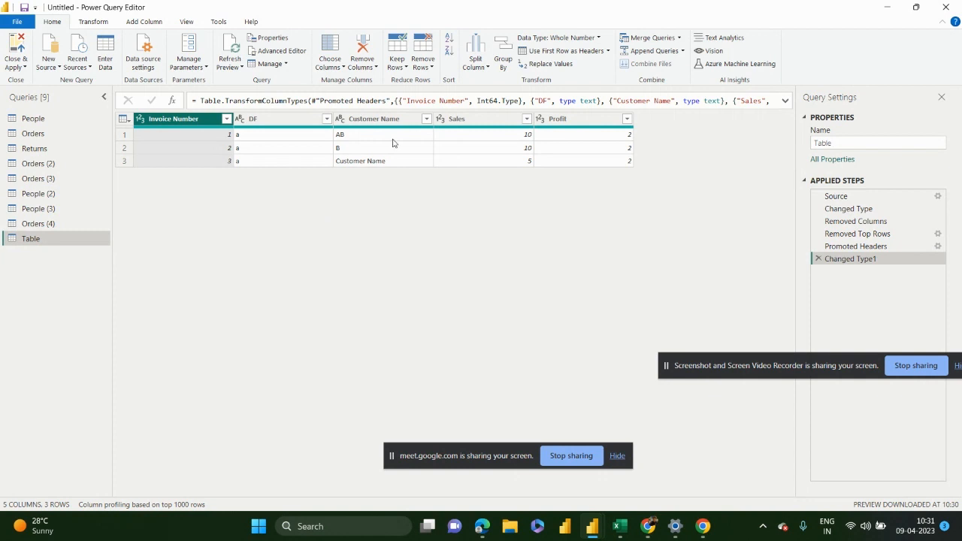
pyautogui.click(425, 63)
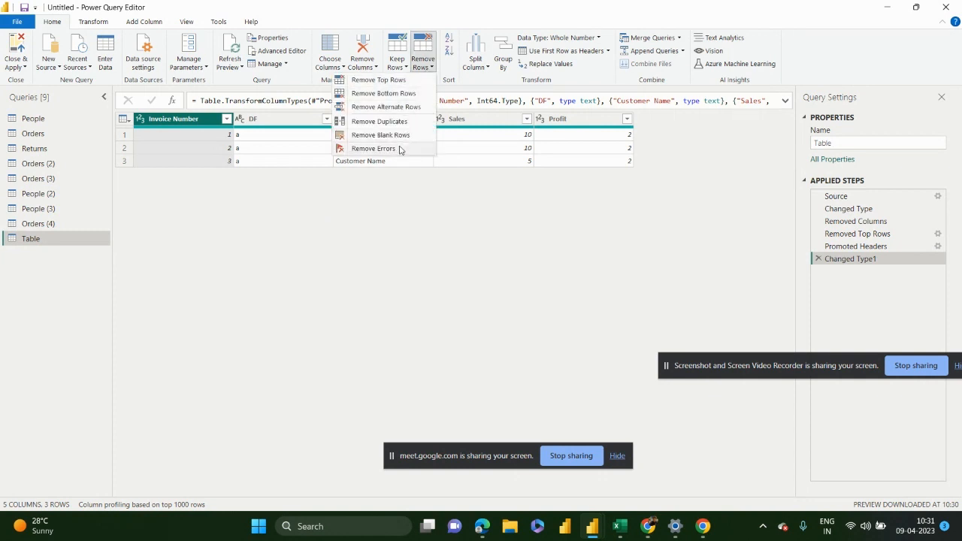
pyautogui.click(386, 196)
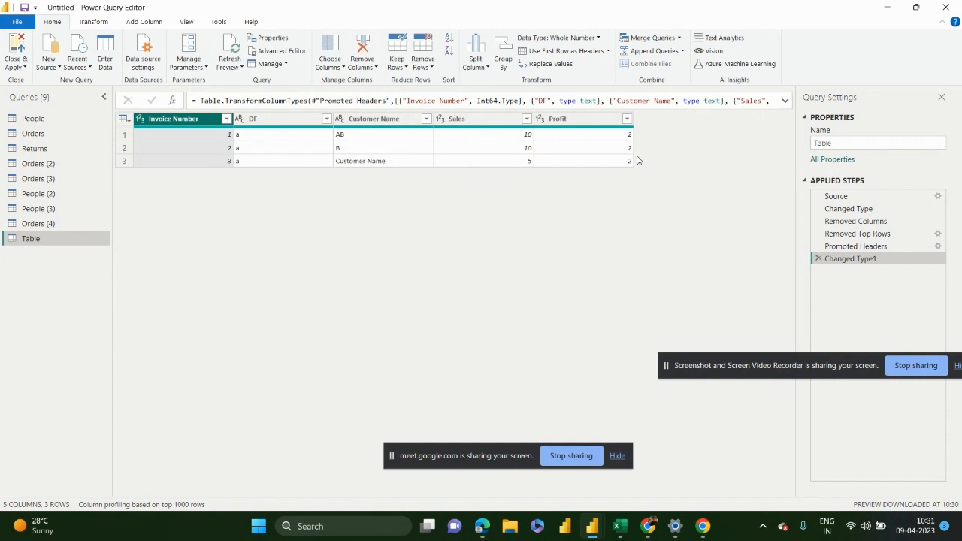
pyautogui.click(422, 62)
pyautogui.click(374, 250)
# Step: Sort the table by Invoice Number in ascending order, and switch the sort to descending
pyautogui.click(449, 40)
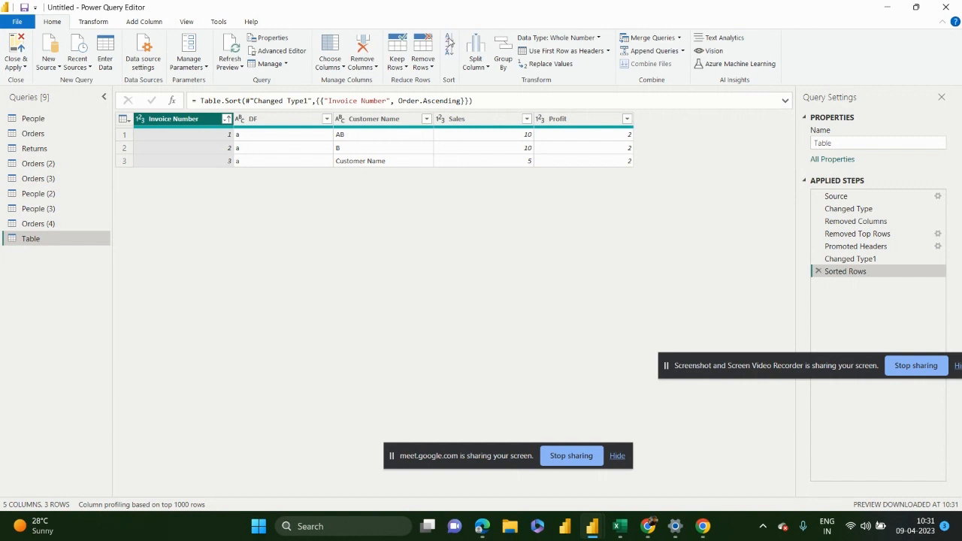
pyautogui.click(449, 50)
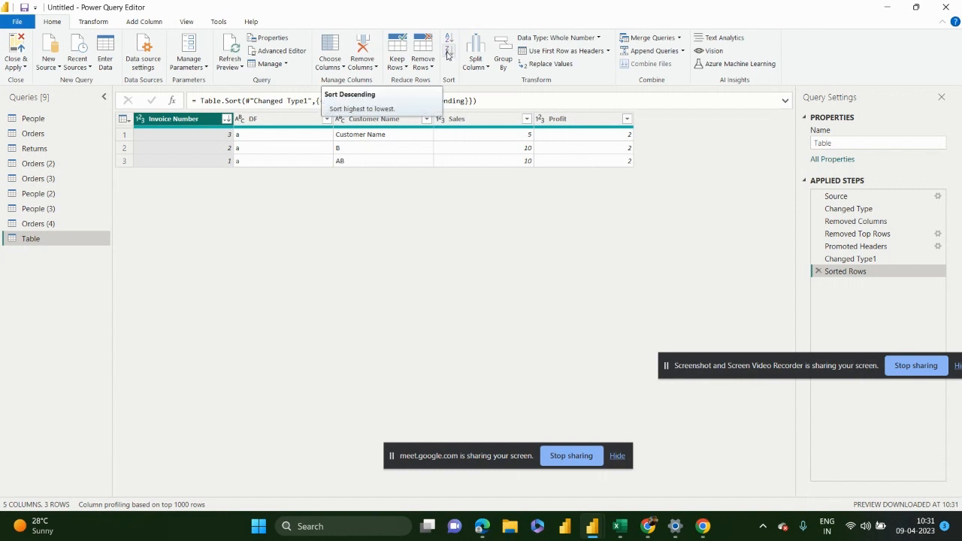
pyautogui.click(364, 127)
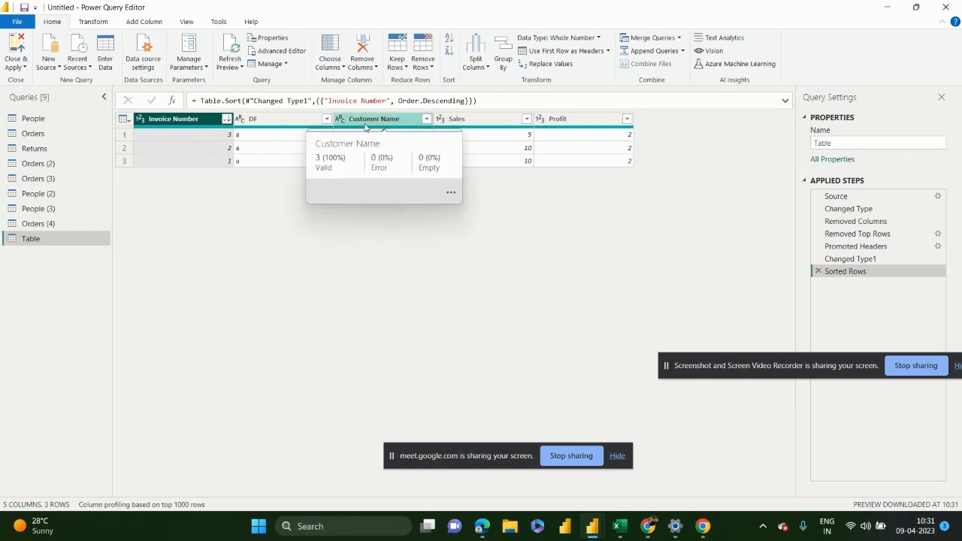
pyautogui.click(475, 60)
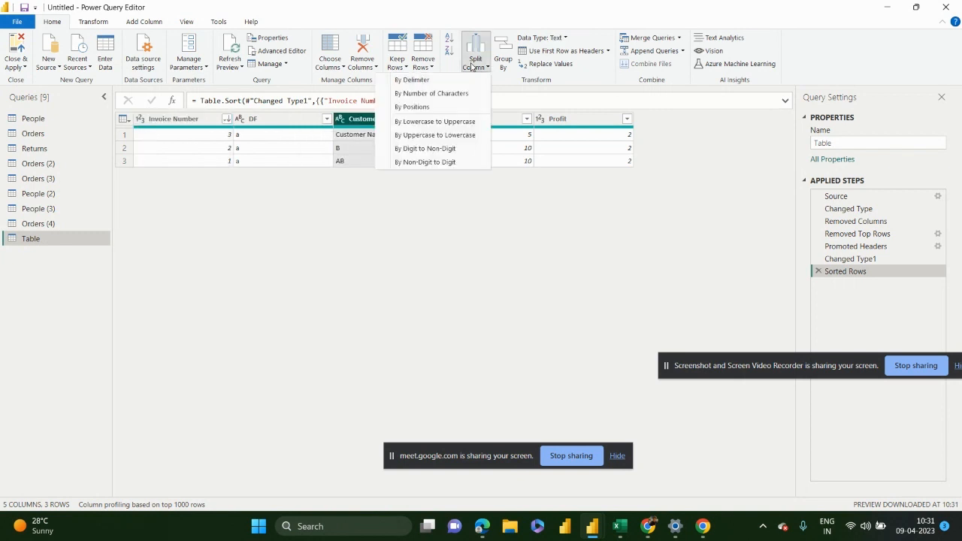
pyautogui.click(426, 221)
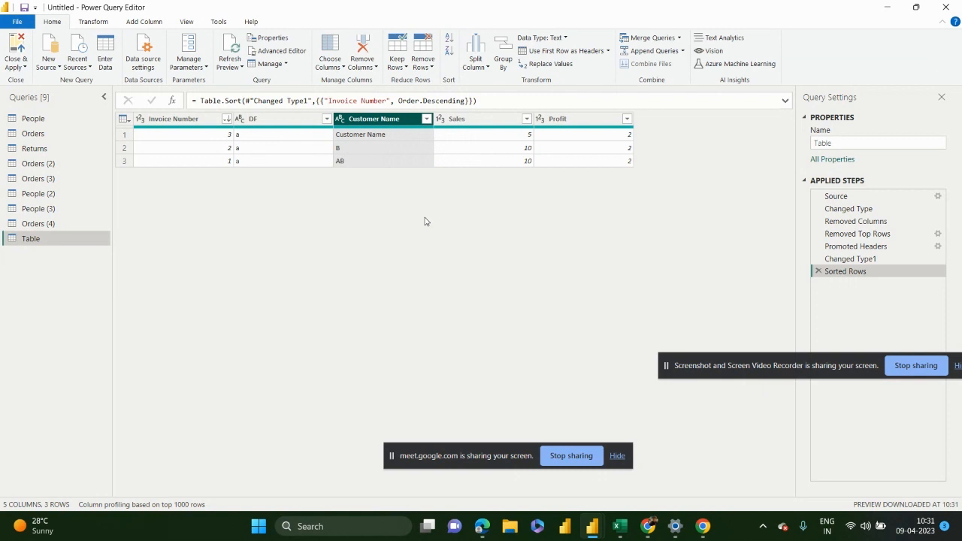
pyautogui.click(483, 67)
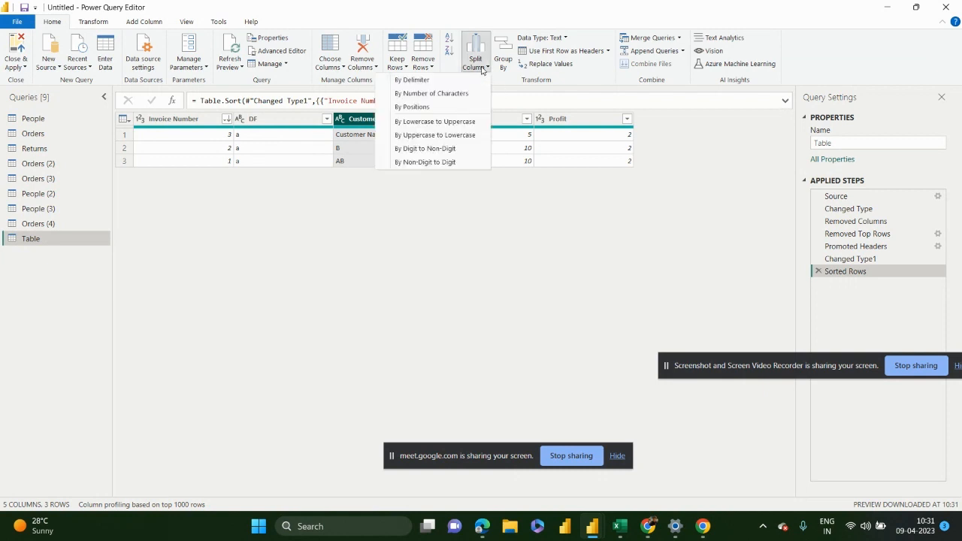
pyautogui.click(442, 81)
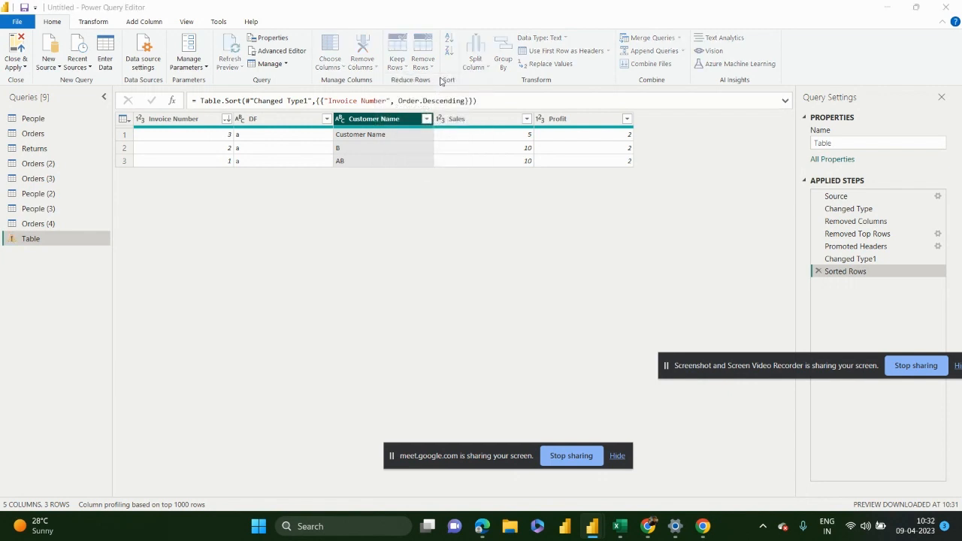
pyautogui.click(382, 191)
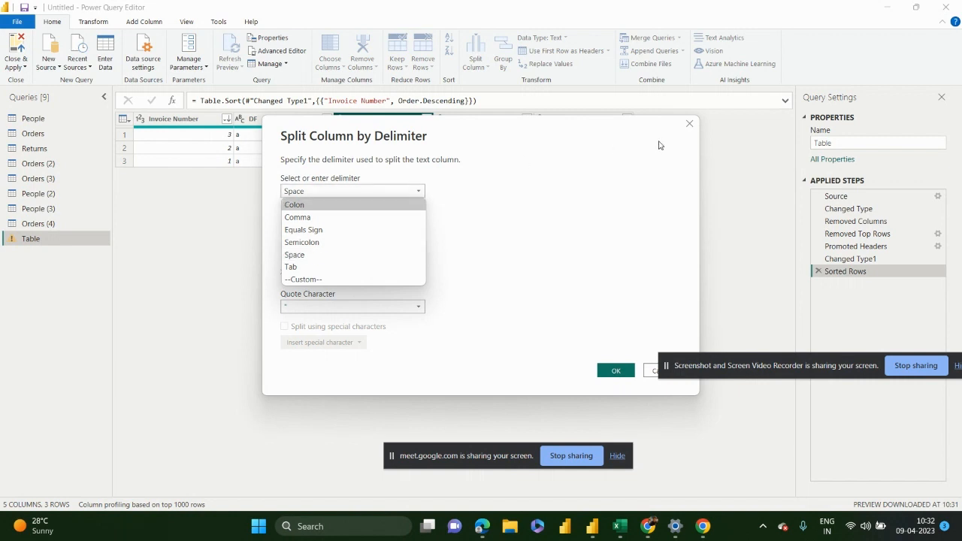
pyautogui.click(683, 133)
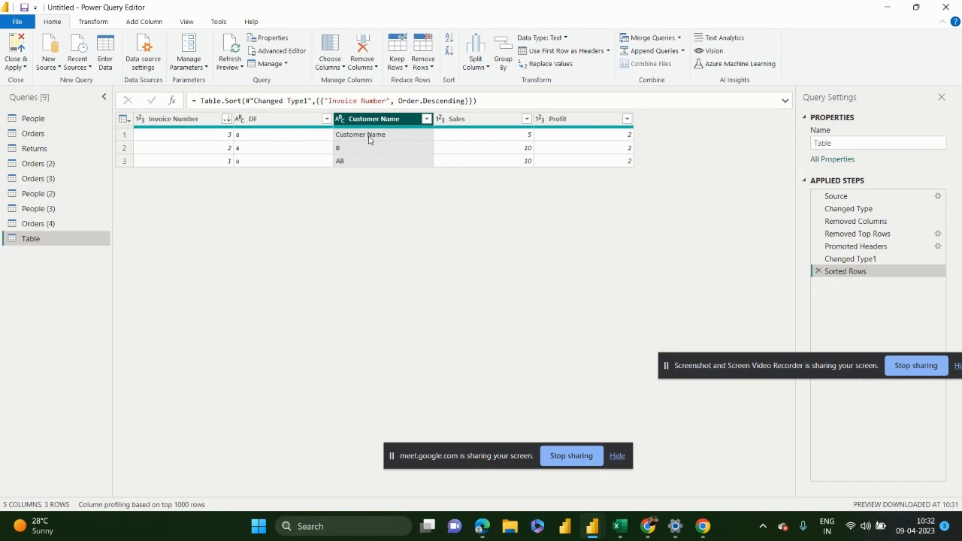
# Step: Split the Customer Name column by a space delimiter at the left-most delimiter only
pyautogui.click(486, 69)
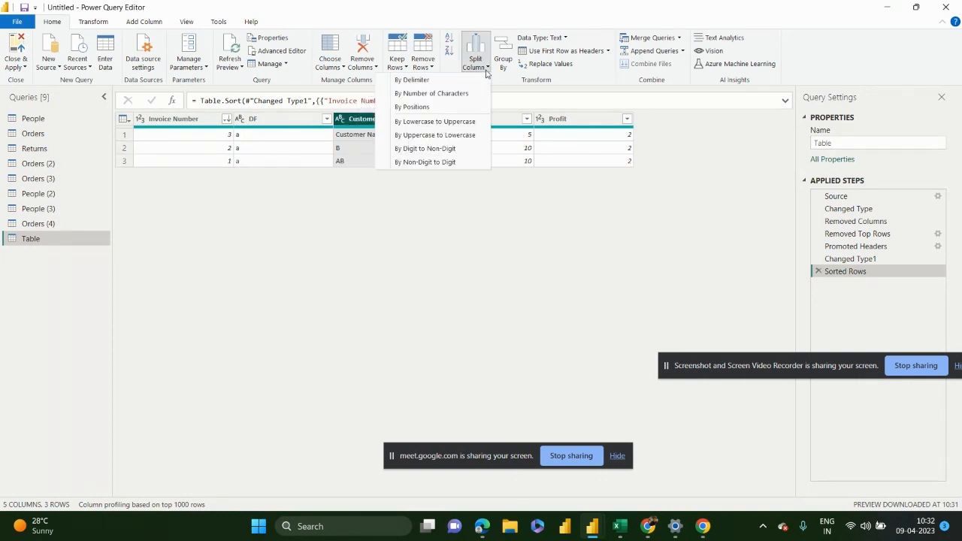
pyautogui.click(430, 79)
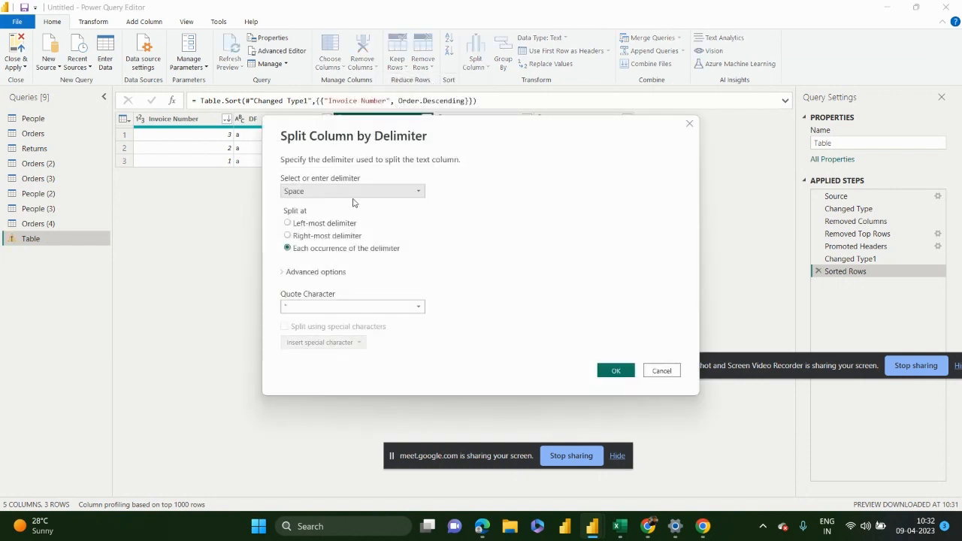
pyautogui.click(301, 225)
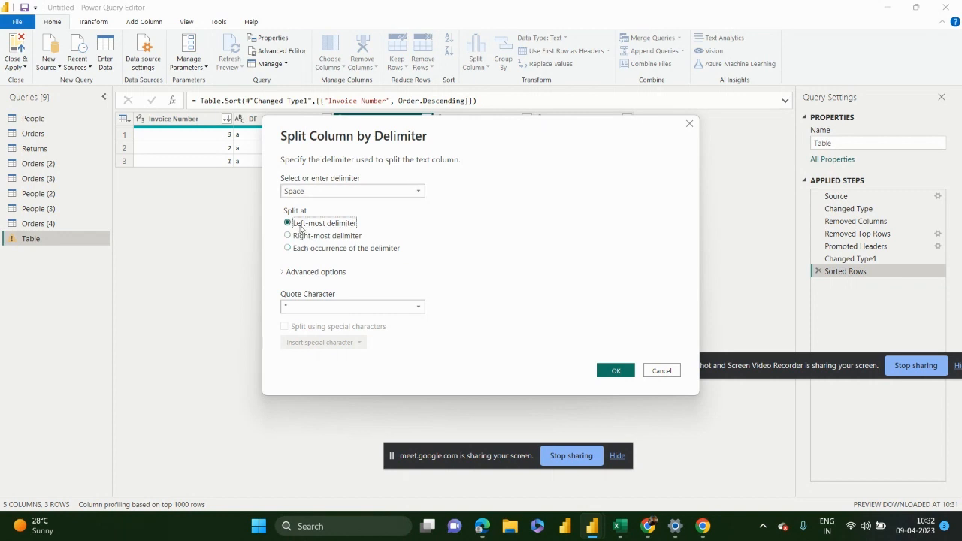
pyautogui.click(614, 371)
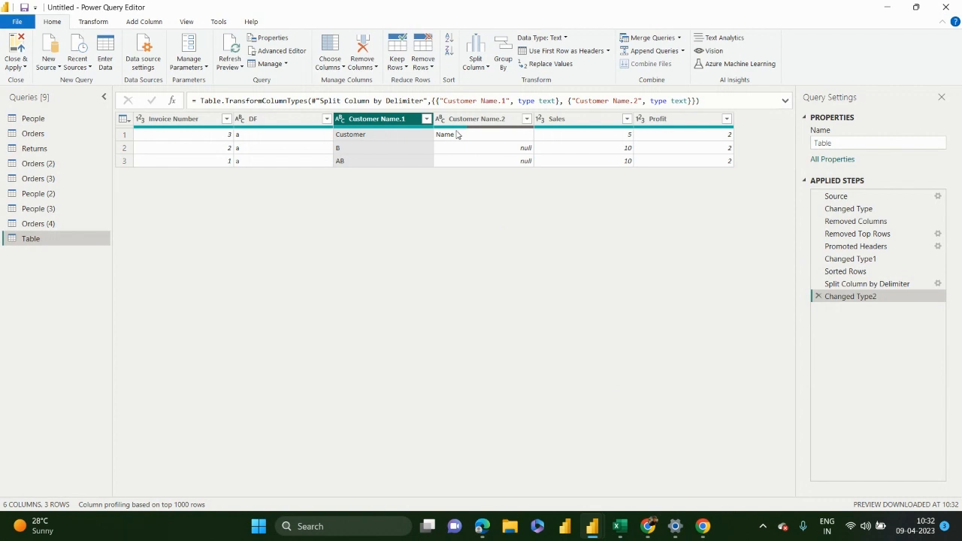
# Step: Delete the applied steps Changed Type2 and Split Column by Delimiter to undo the Customer Name split
pyautogui.click(819, 297)
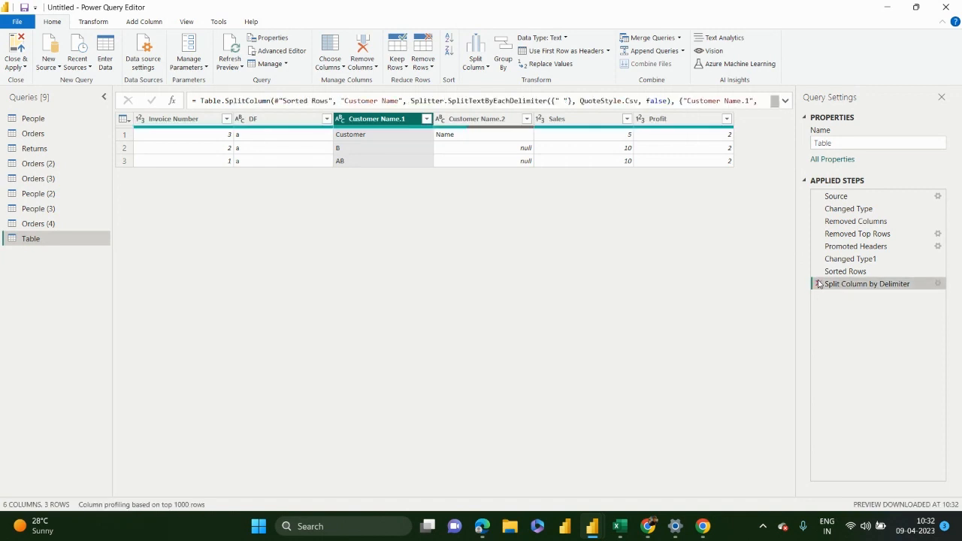
pyautogui.click(818, 284)
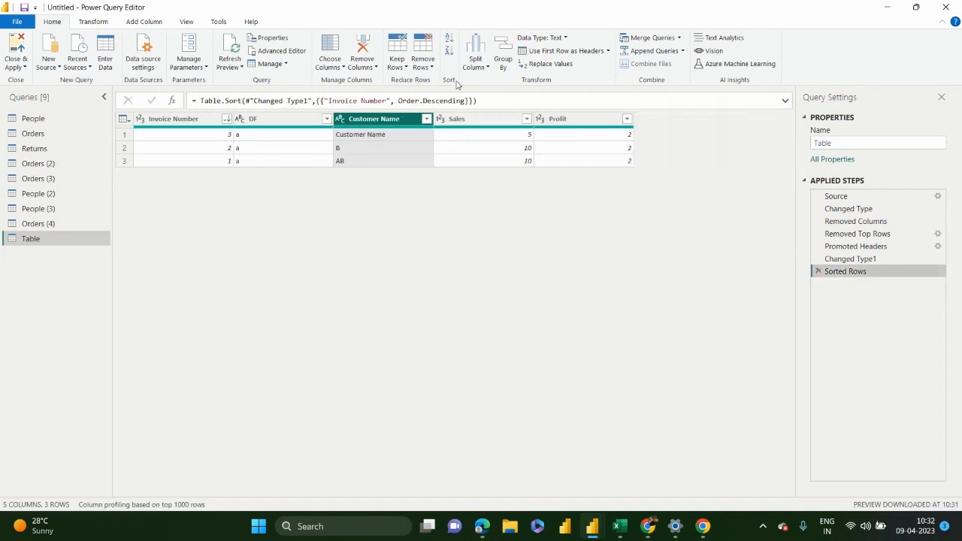
# Step: Open the settings for splitting the Customer Name column by delimiter
pyautogui.click(475, 67)
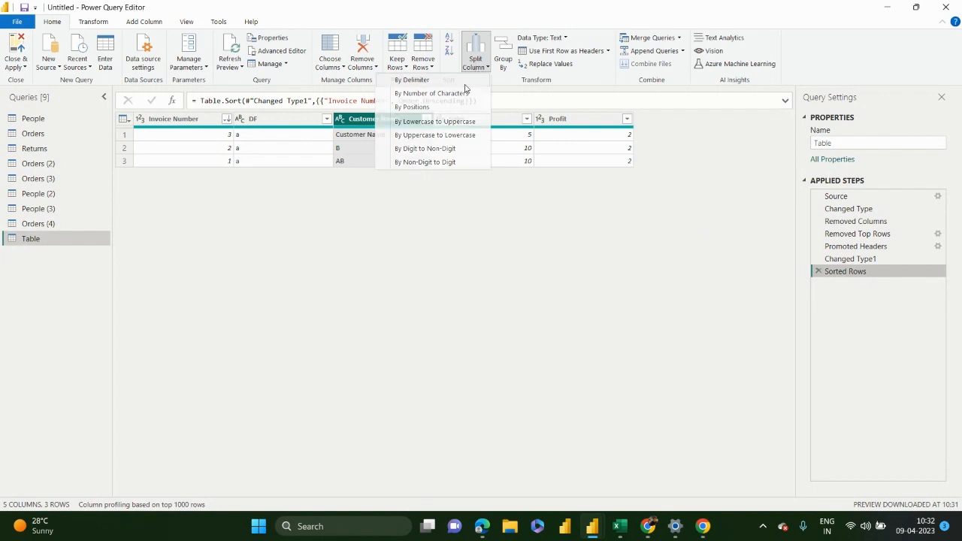
pyautogui.click(451, 82)
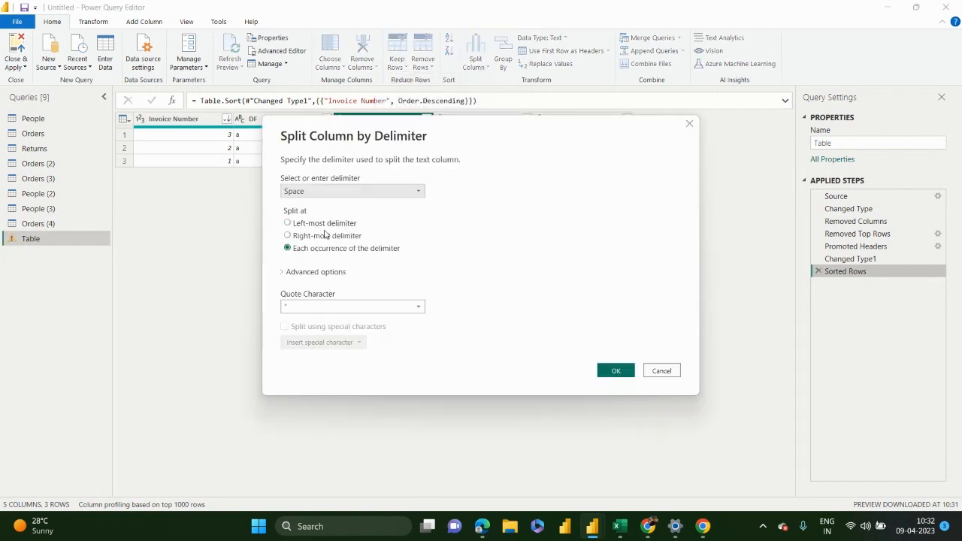
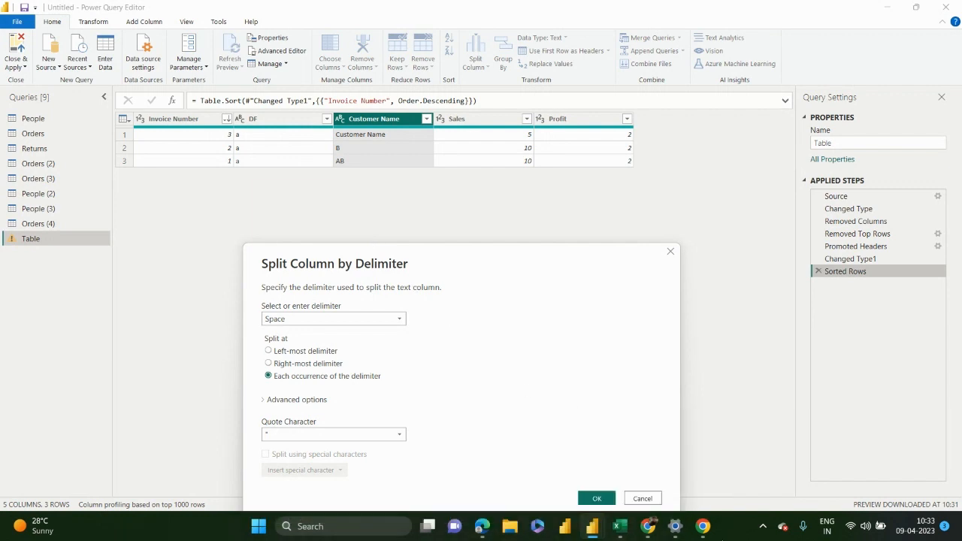
# Step: Switch to the Google Meet call in Chrome and turn the microphone on
pyautogui.moveTo(704, 529)
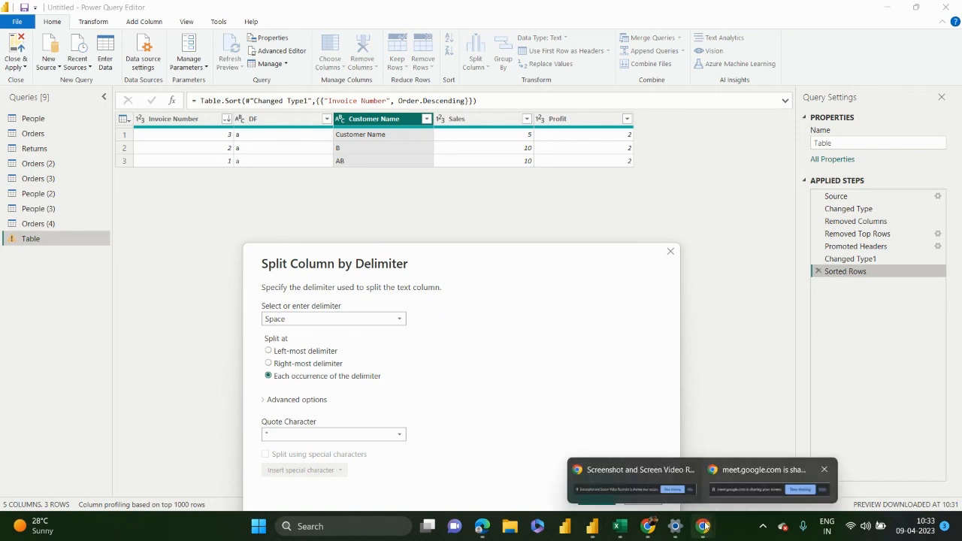
pyautogui.click(774, 481)
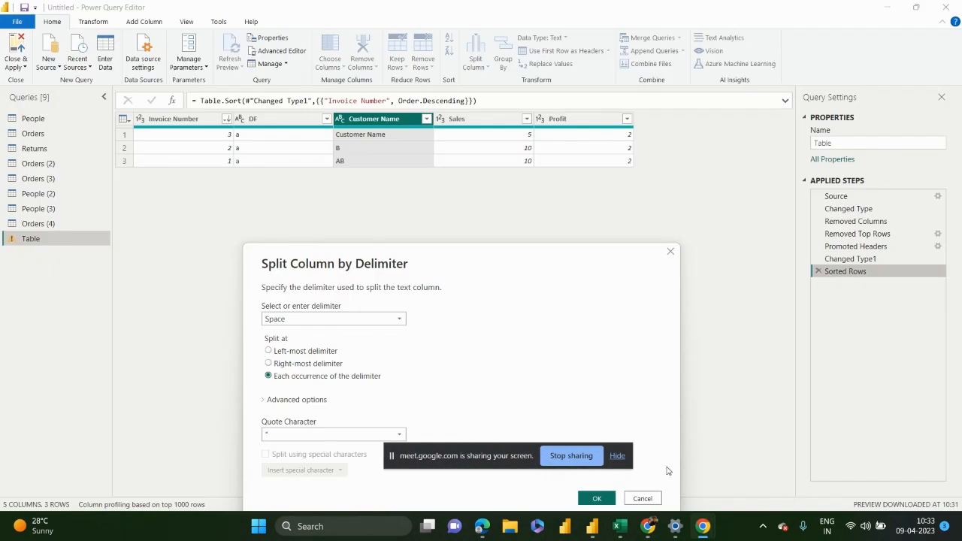
pyautogui.press('super+d')
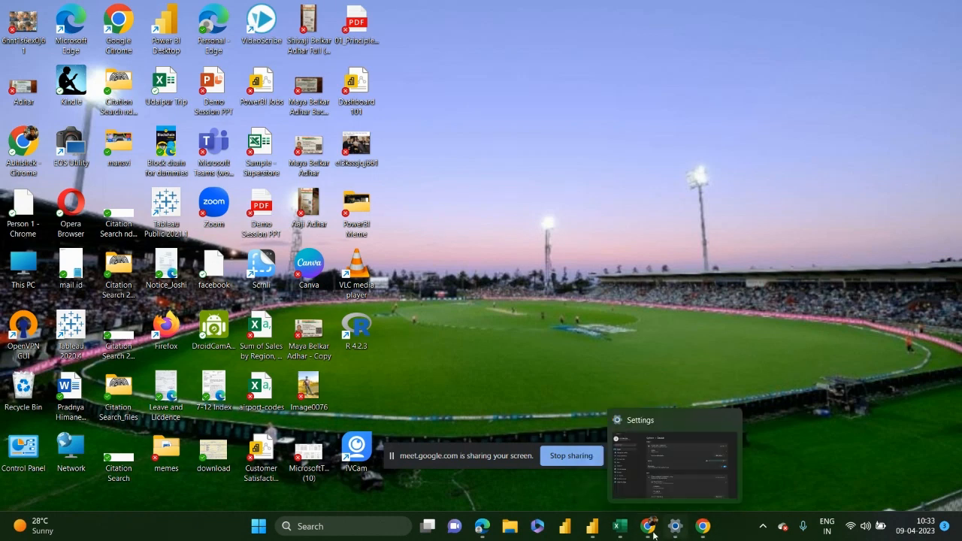
pyautogui.click(649, 526)
pyautogui.click(361, 488)
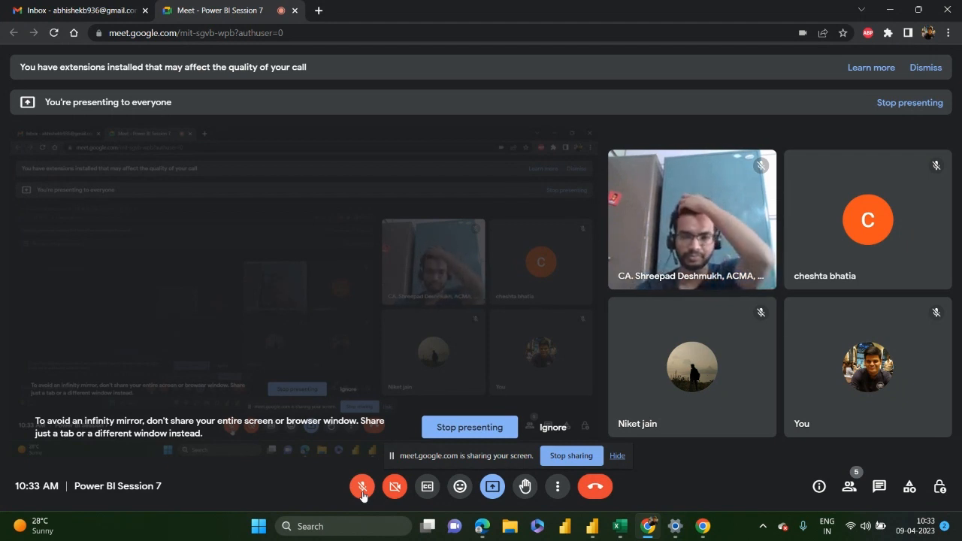
pyautogui.click(362, 488)
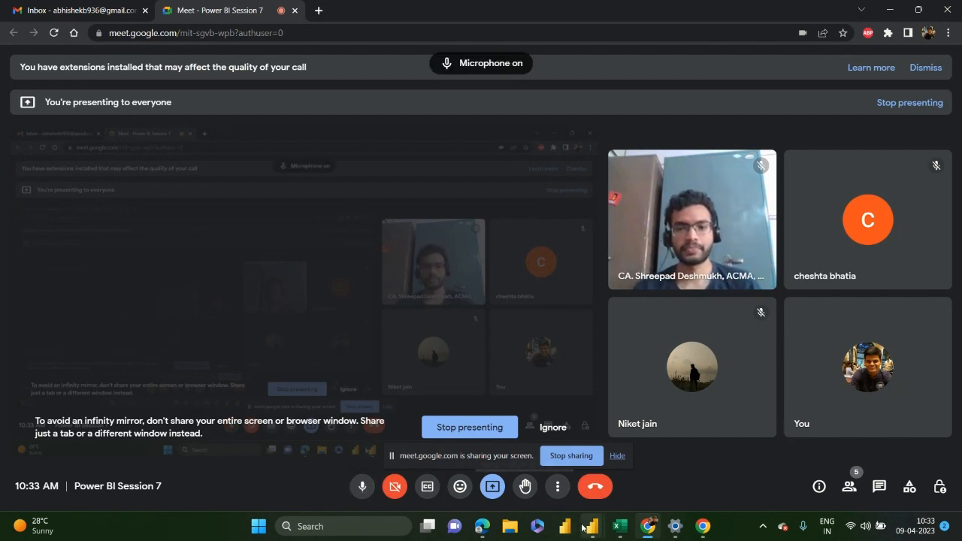
# Step: Return to Power Query Editor, reposition the Split Column by Delimiter dialog and close it without splitting
pyautogui.moveTo(591, 526)
pyautogui.click(654, 459)
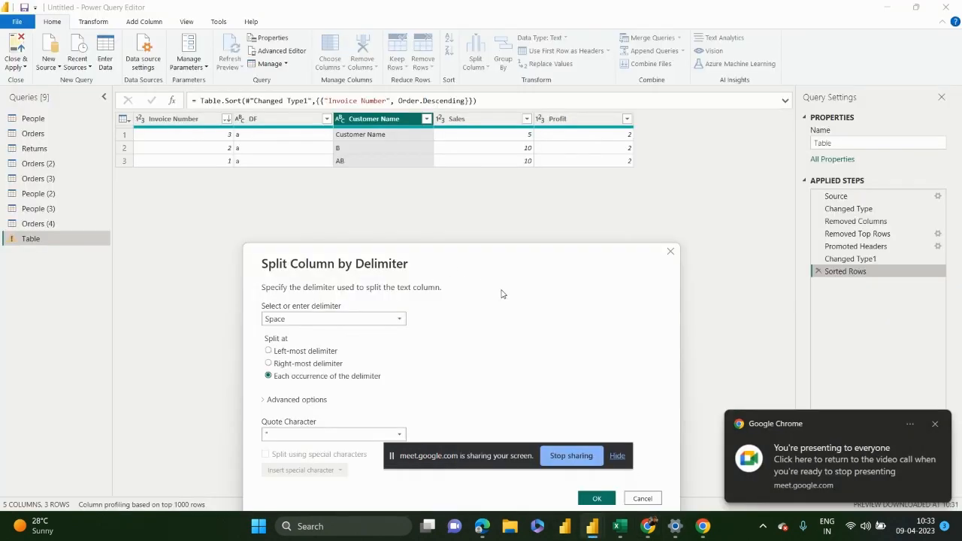
pyautogui.moveTo(459, 255); pyautogui.dragTo(401, 99)
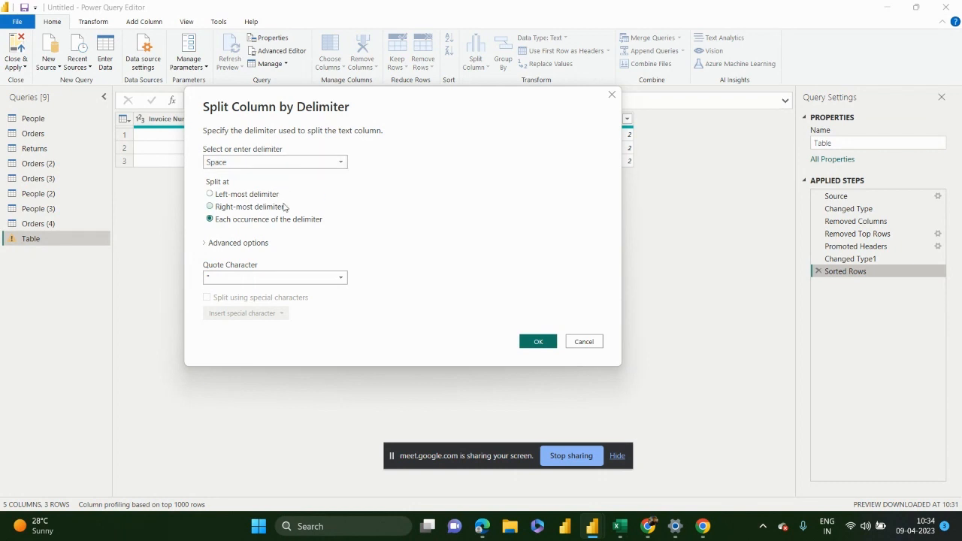
pyautogui.click(612, 96)
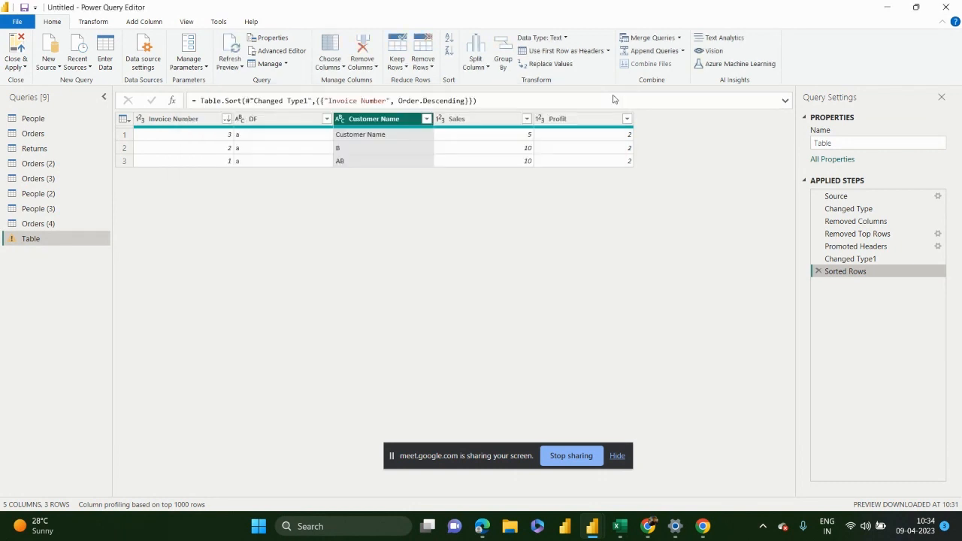
# Step: Look through the available delimiters for splitting the Customer Name column, and close the dialog without splitting
pyautogui.click(483, 67)
pyautogui.click(412, 80)
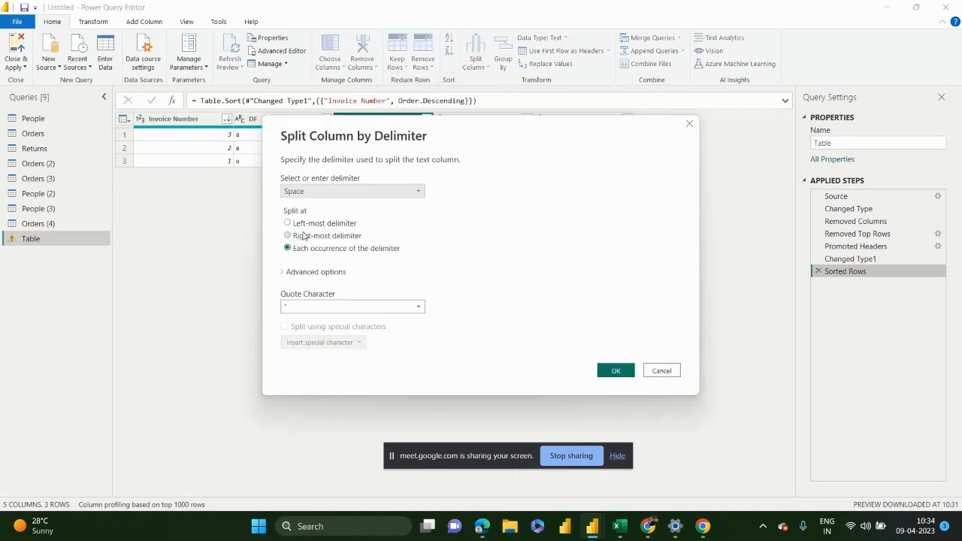
pyautogui.click(332, 194)
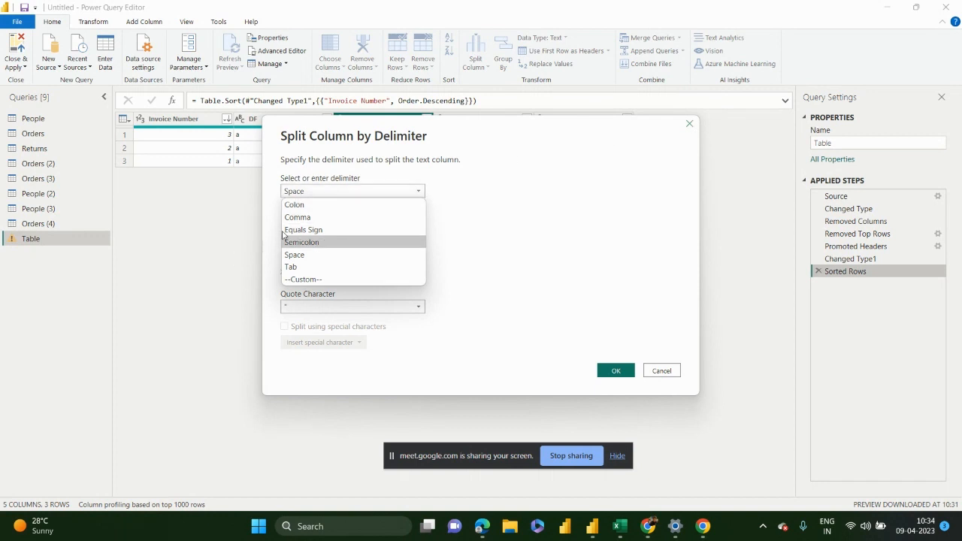
pyautogui.click(690, 126)
pyautogui.click(690, 126)
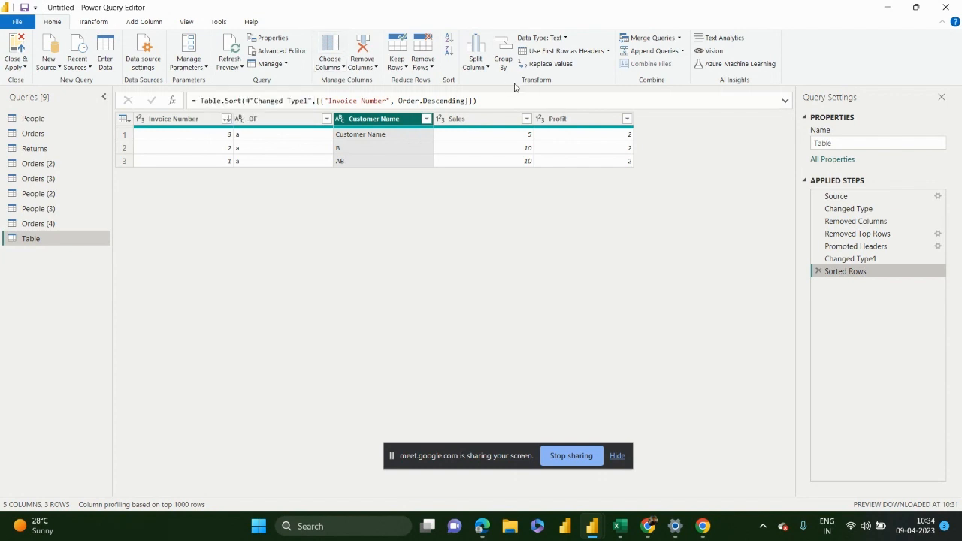
# Step: Try splitting the Customer Name column by 4 characters once, as far left as possible, and delete the resulting applied steps
pyautogui.click(473, 62)
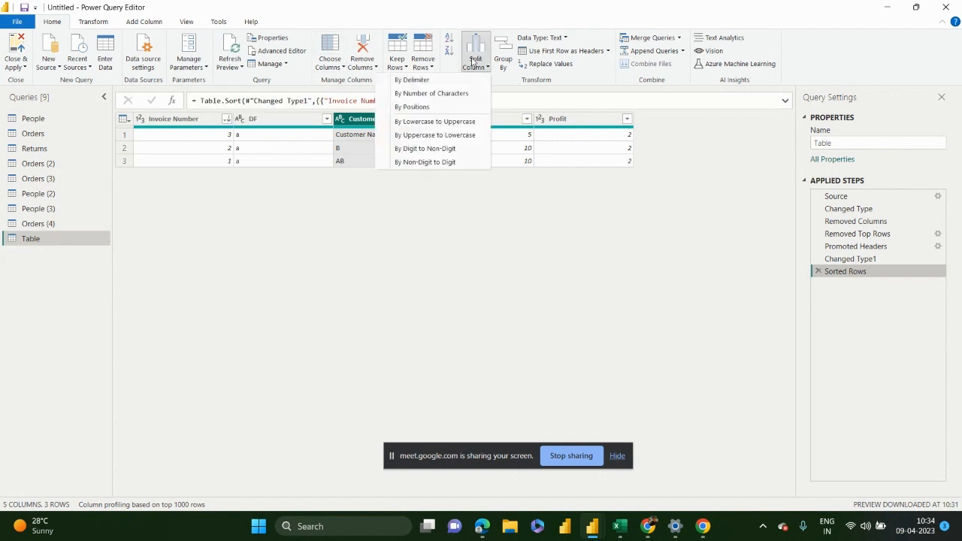
pyautogui.click(444, 93)
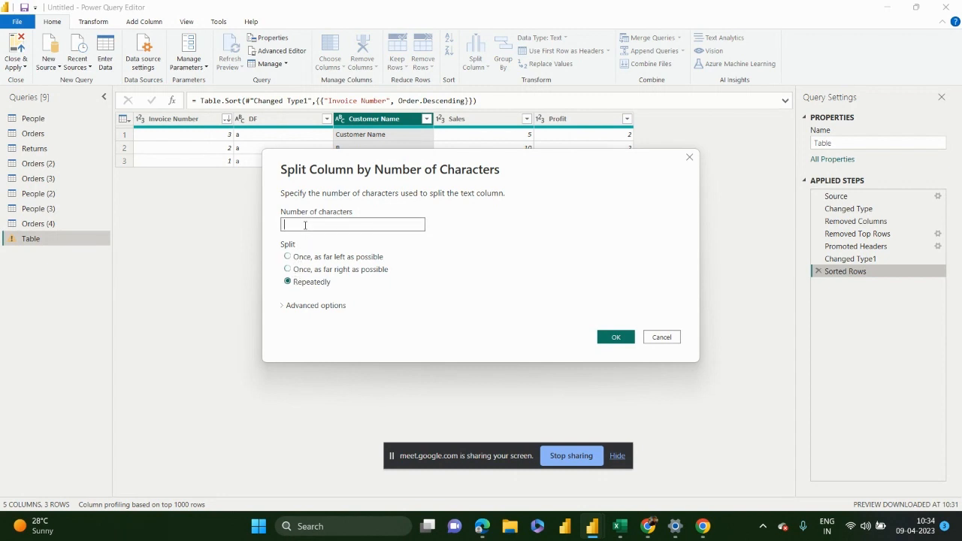
pyautogui.click(289, 257)
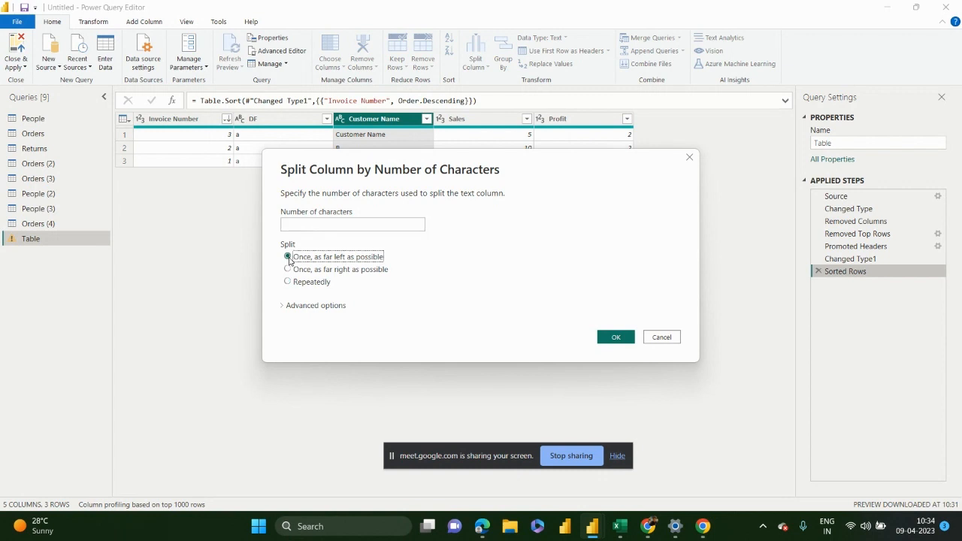
pyautogui.click(290, 223)
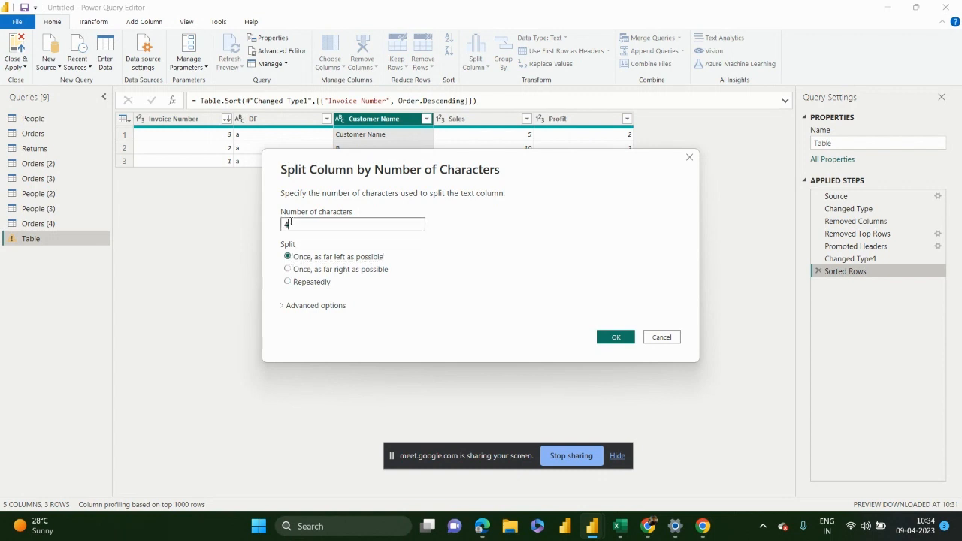
pyautogui.click(616, 337)
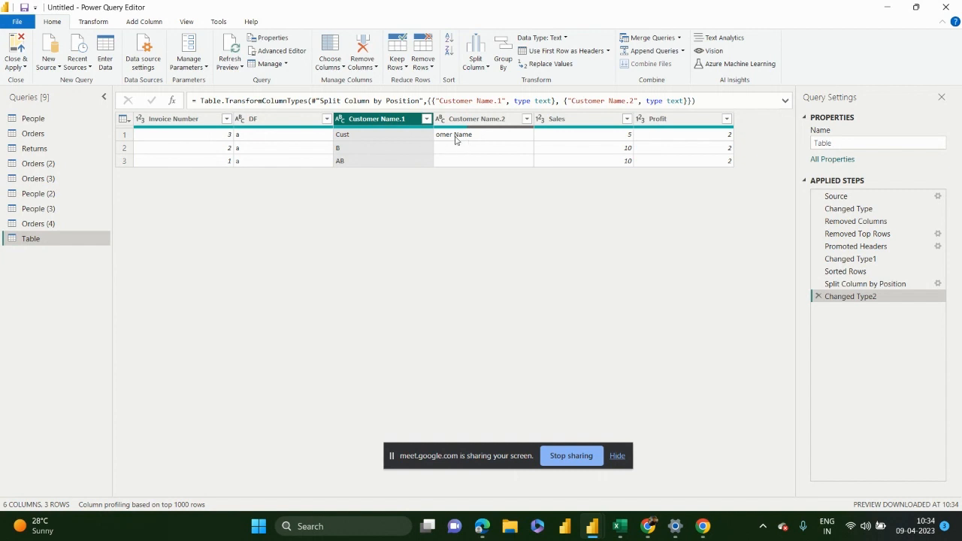
pyautogui.click(817, 296)
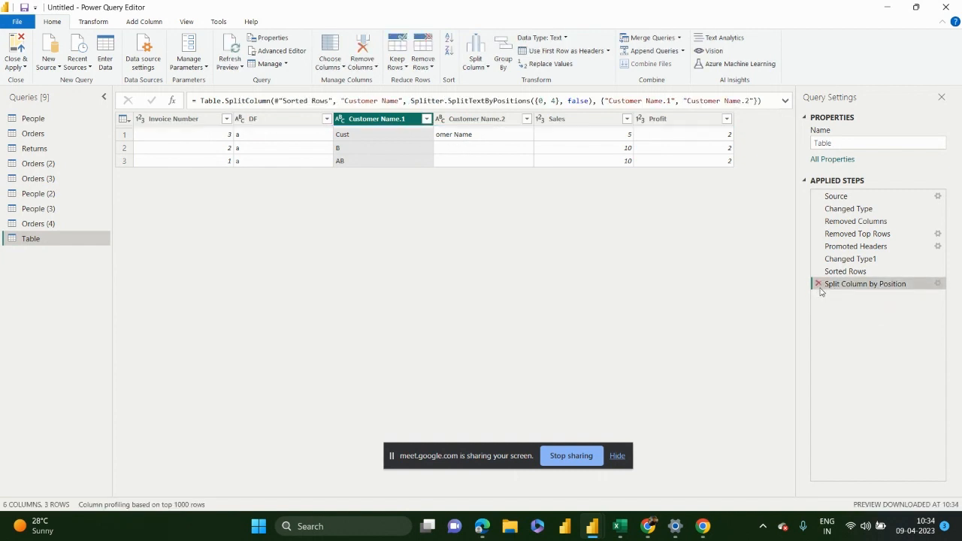
pyautogui.click(818, 283)
# Step: Try splitting the Customer Name column repeatedly every 4 characters, and delete the resulting applied steps
pyautogui.click(474, 58)
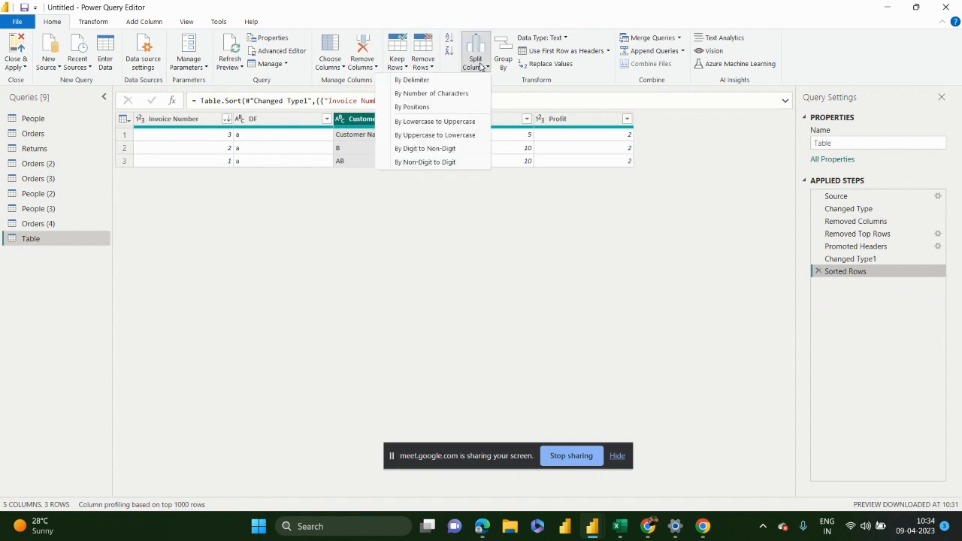
pyautogui.click(459, 94)
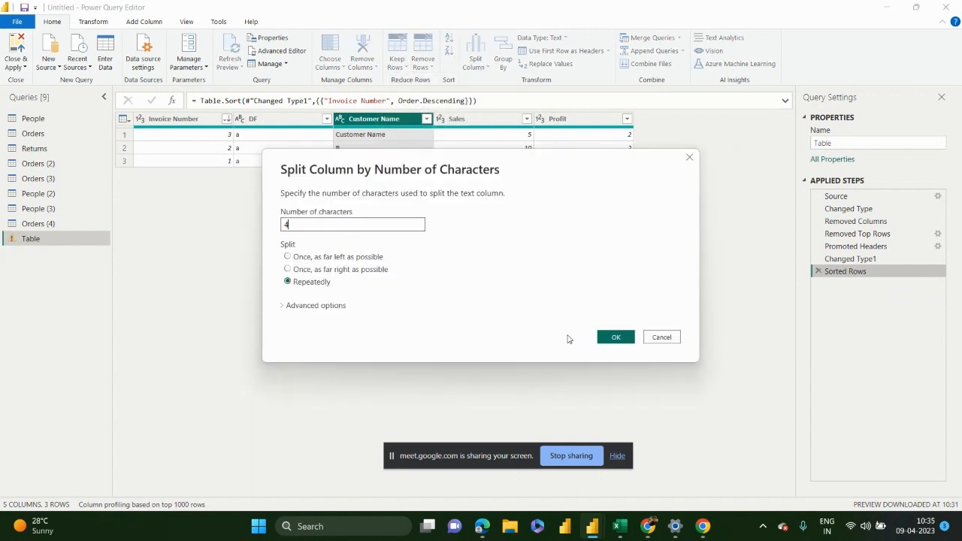
pyautogui.click(616, 337)
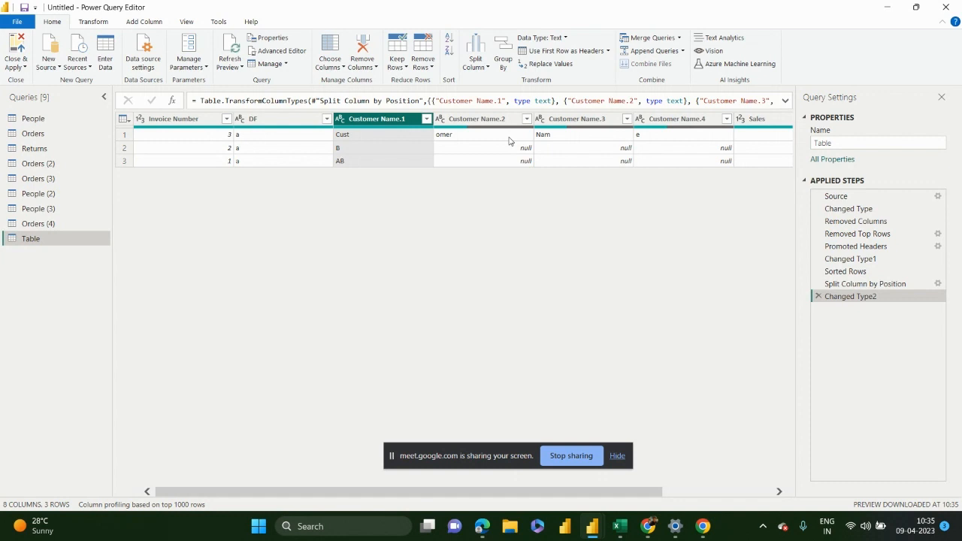
pyautogui.click(818, 297)
pyautogui.click(818, 284)
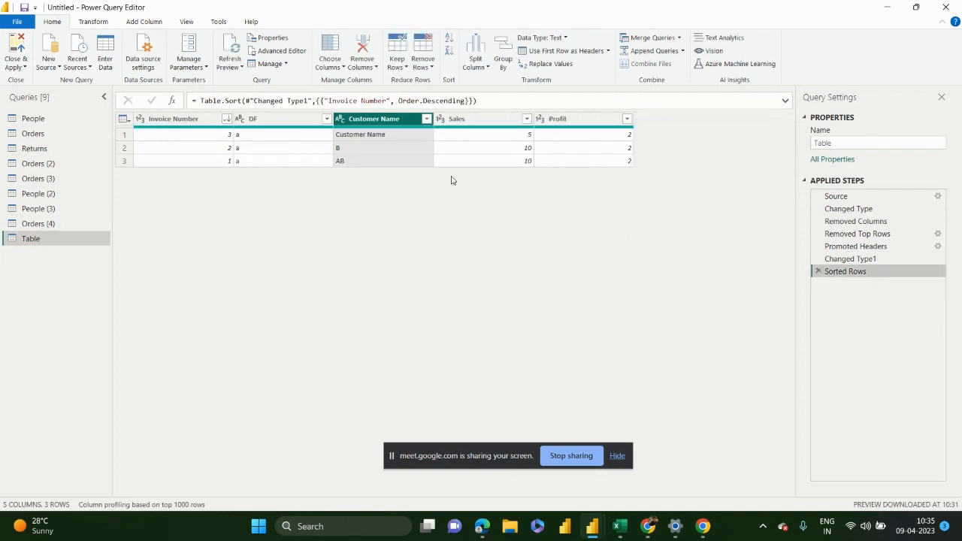
# Step: Try splitting the Customer Name column at positions 2,4, and delete the resulting applied steps
pyautogui.click(483, 68)
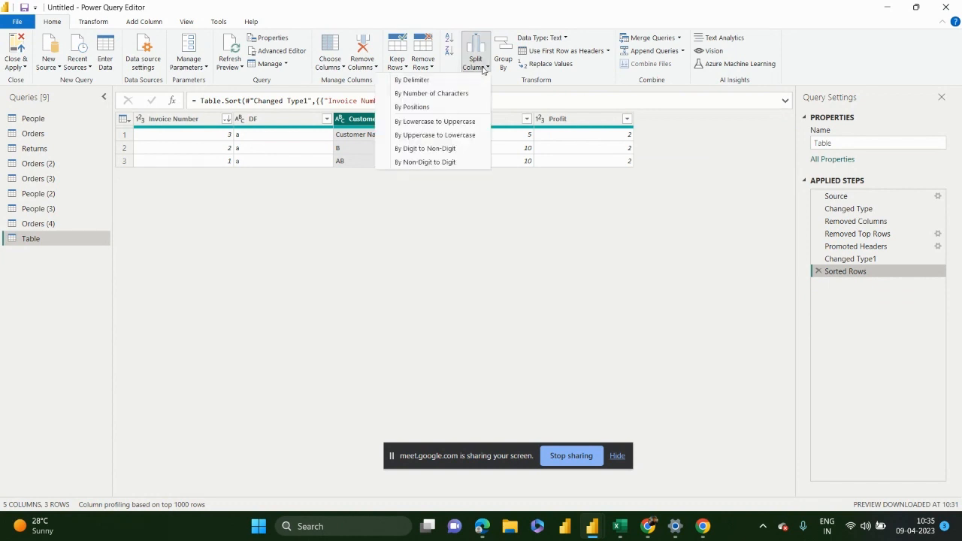
pyautogui.click(440, 107)
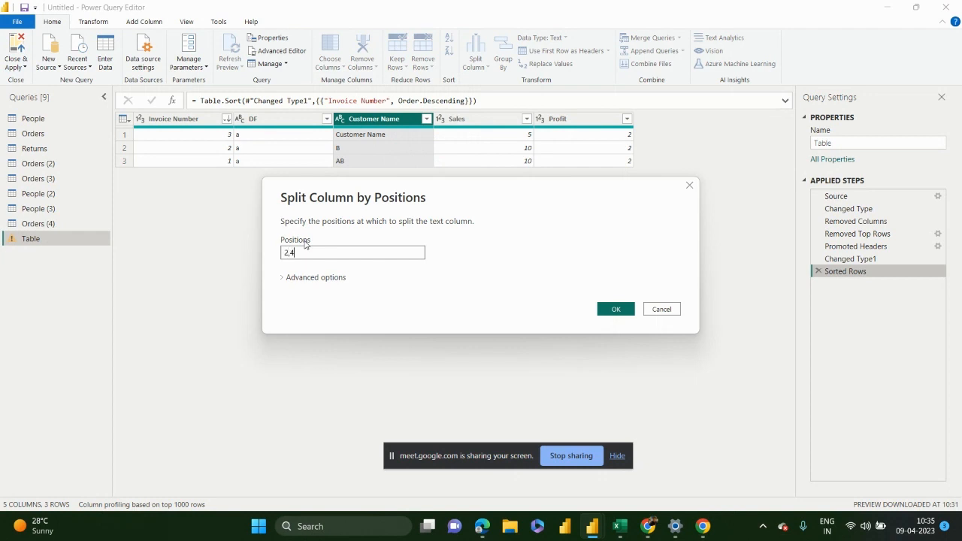
pyautogui.click(614, 309)
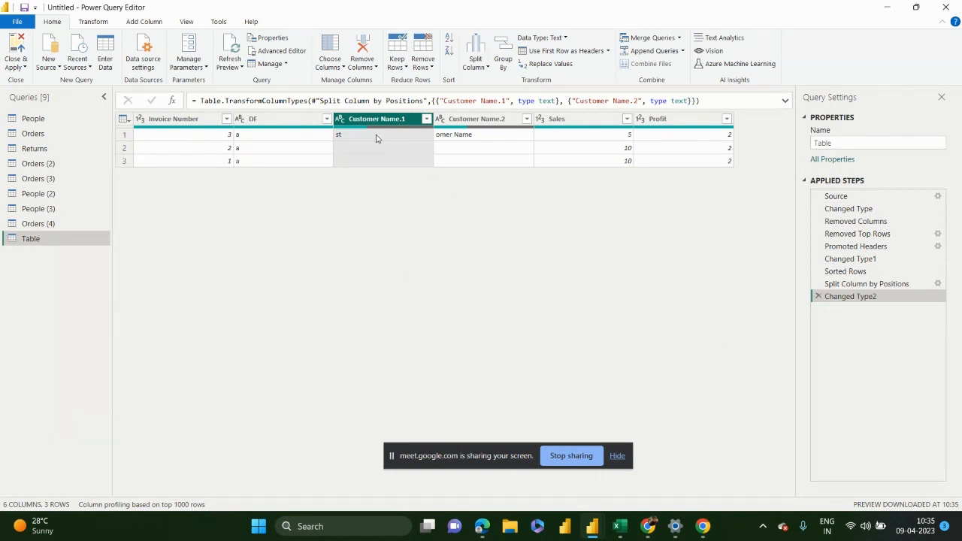
pyautogui.click(819, 296)
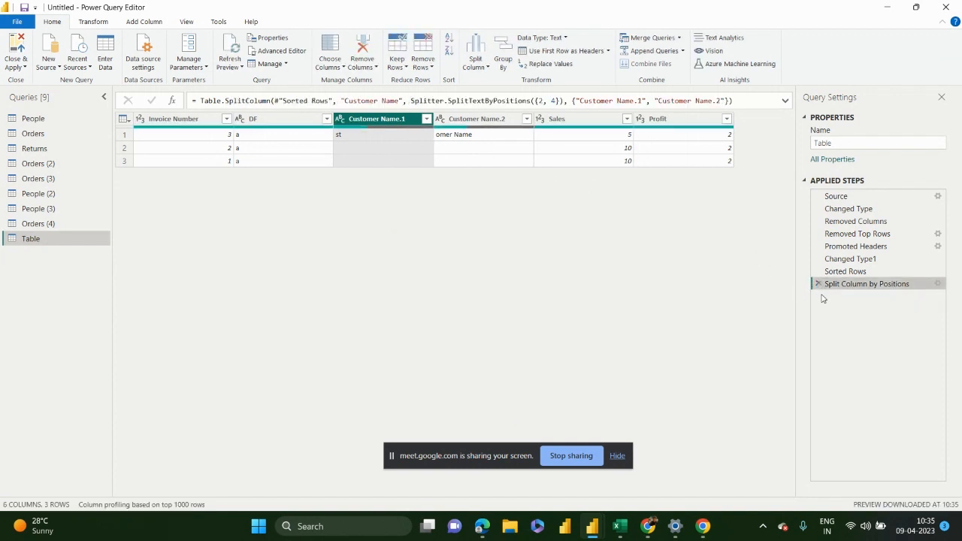
pyautogui.click(819, 282)
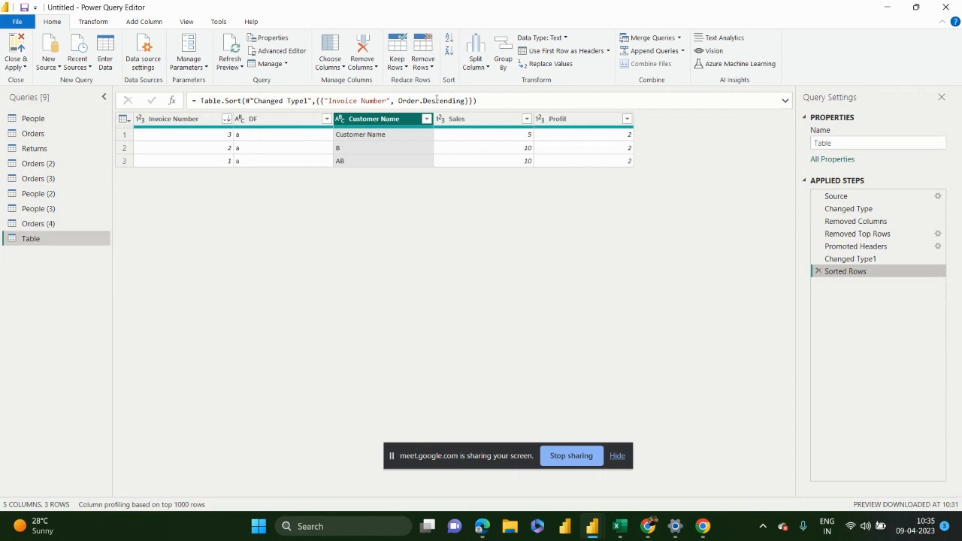
# Step: Open the Orders query and look at the split options for the Order ID column
pyautogui.click(474, 60)
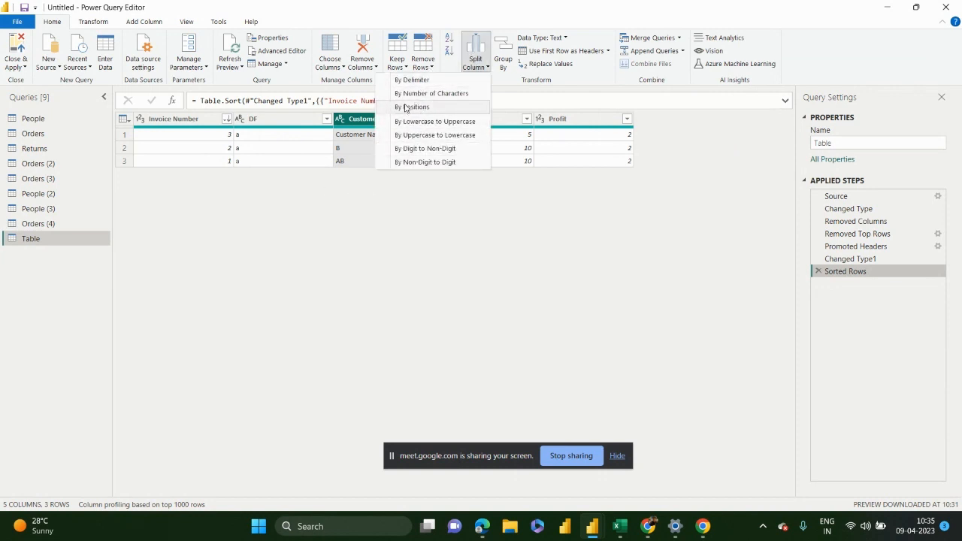
pyautogui.click(20, 133)
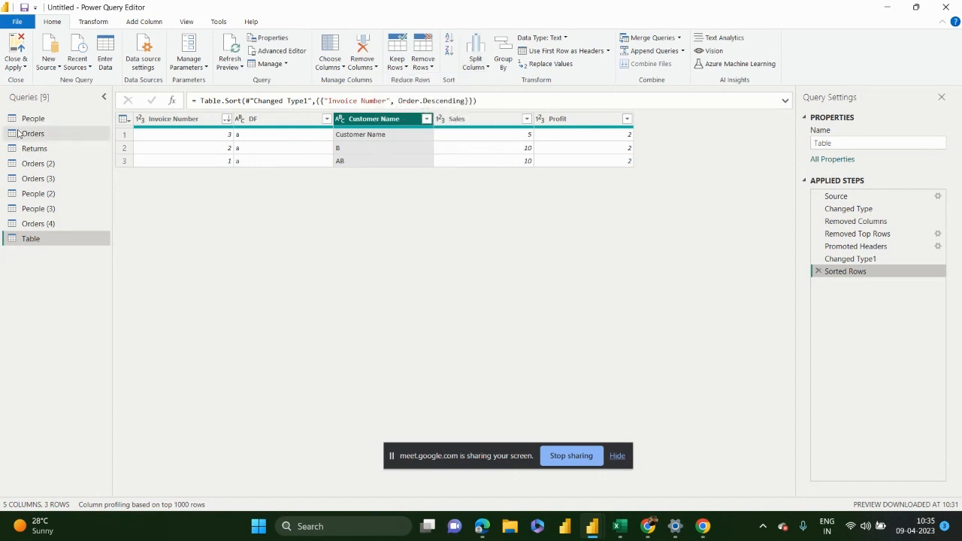
pyautogui.click(20, 133)
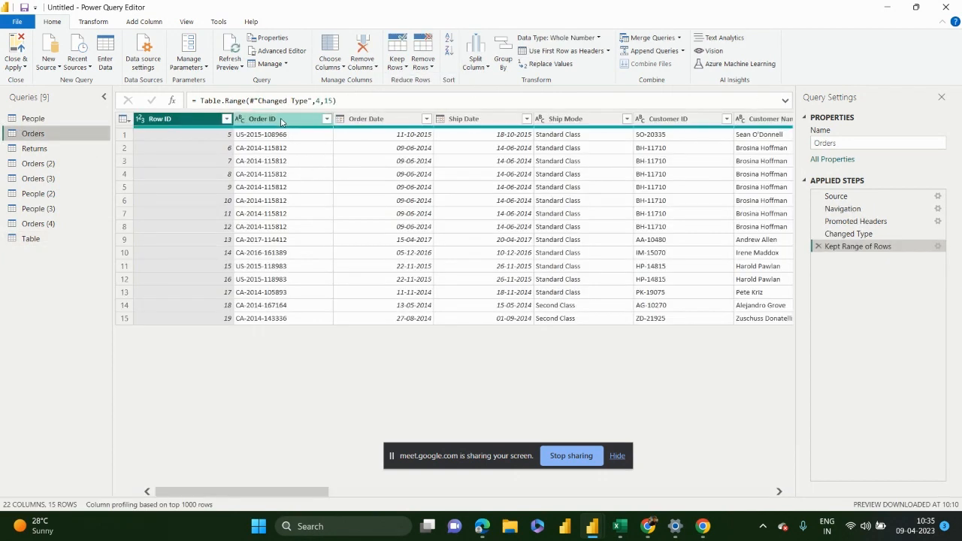
pyautogui.click(304, 118)
pyautogui.click(476, 66)
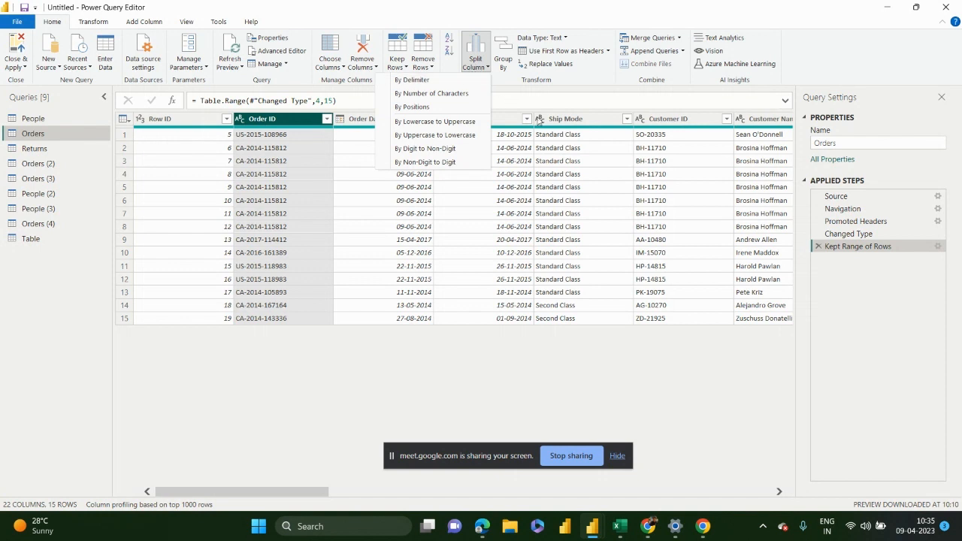
# Step: Try splitting the Ship Mode column of the Orders query by lowercase to uppercase, and delete the resulting applied step
pyautogui.click(562, 119)
pyautogui.click(562, 119)
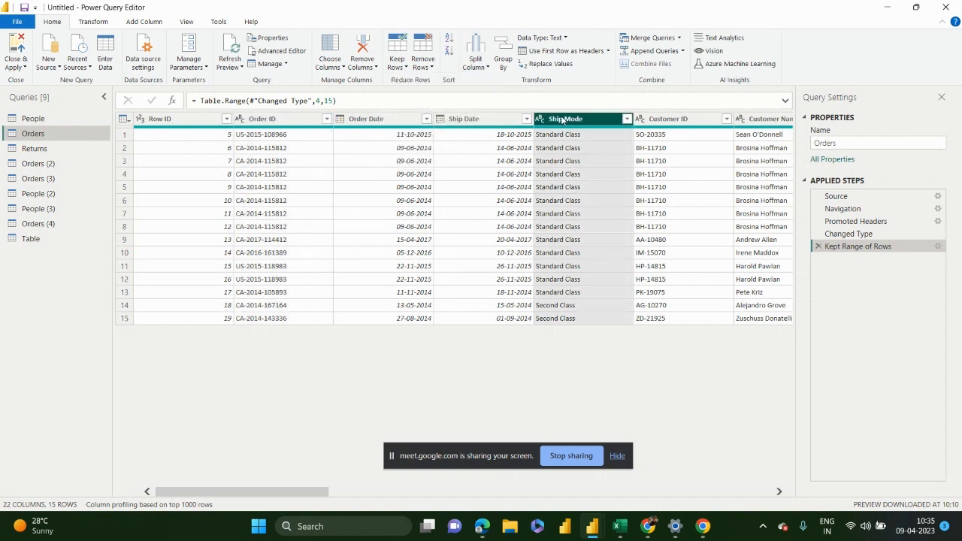
pyautogui.click(479, 65)
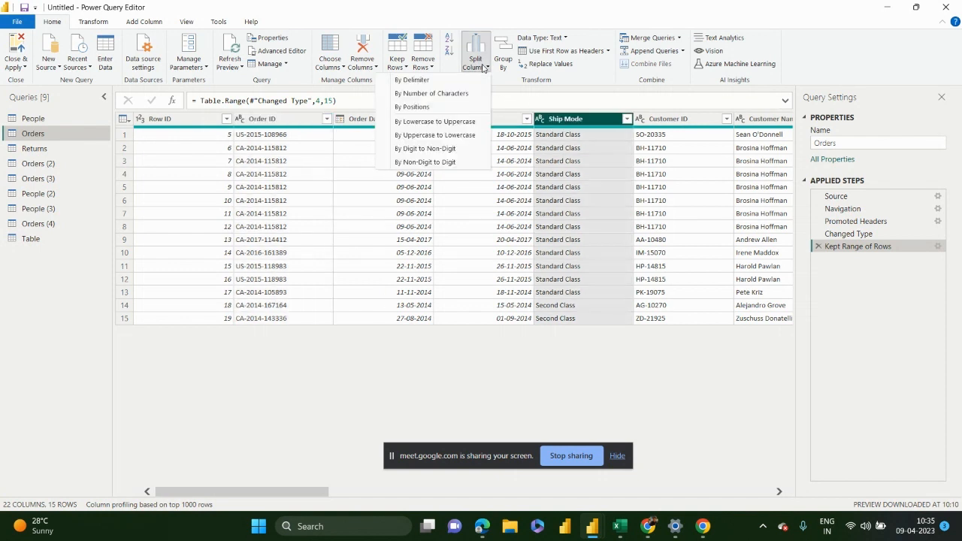
pyautogui.click(451, 123)
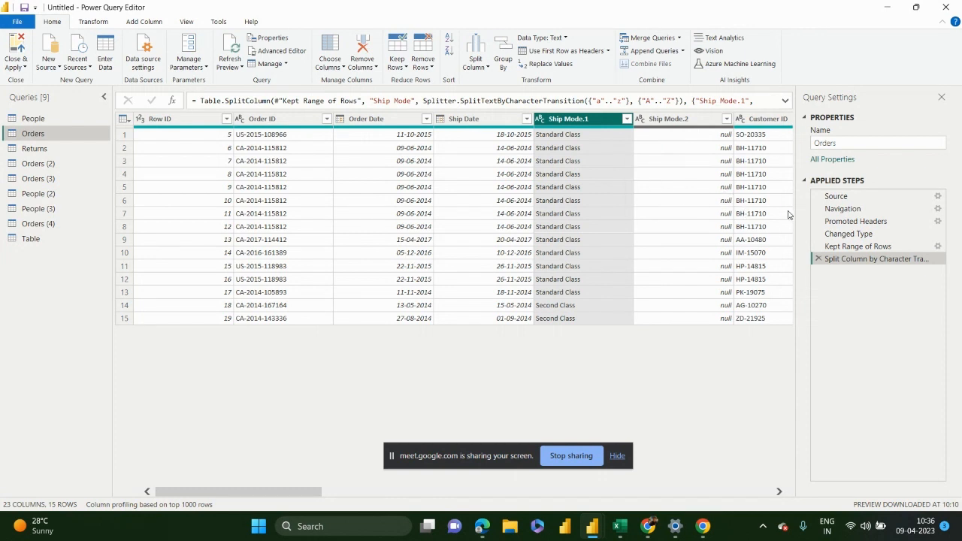
pyautogui.click(819, 259)
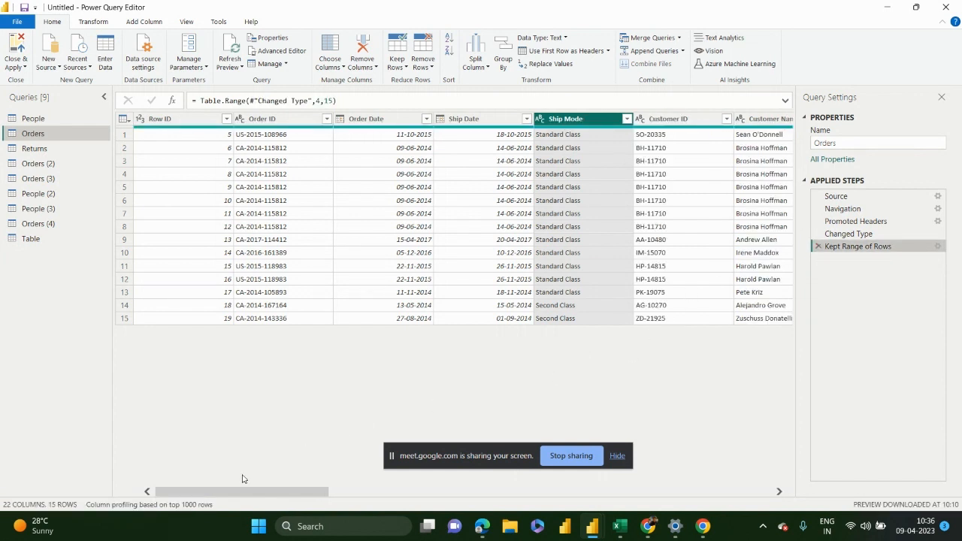
# Step: Try splitting the Product Name column by lowercase to uppercase, and delete the resulting applied step
pyautogui.moveTo(236, 493); pyautogui.dragTo(574, 507)
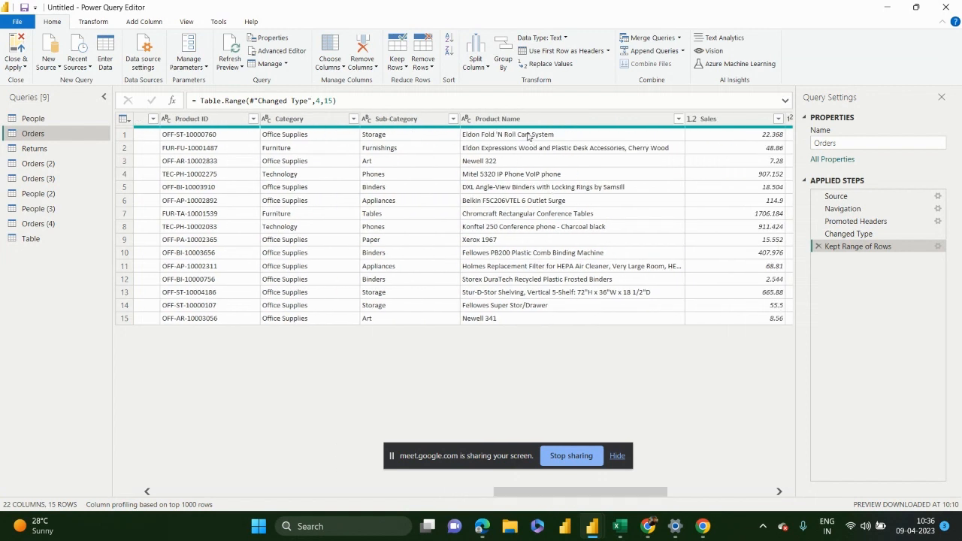
pyautogui.click(522, 120)
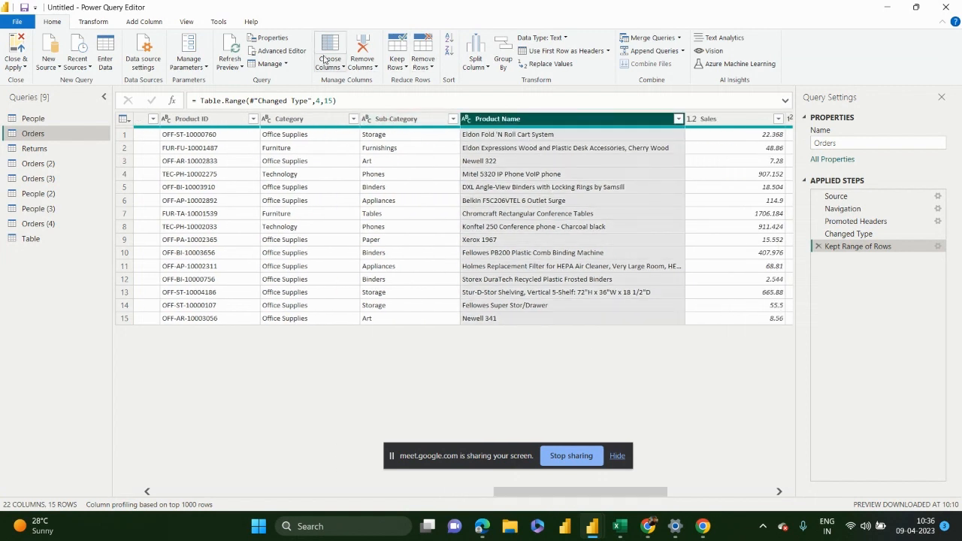
pyautogui.click(481, 67)
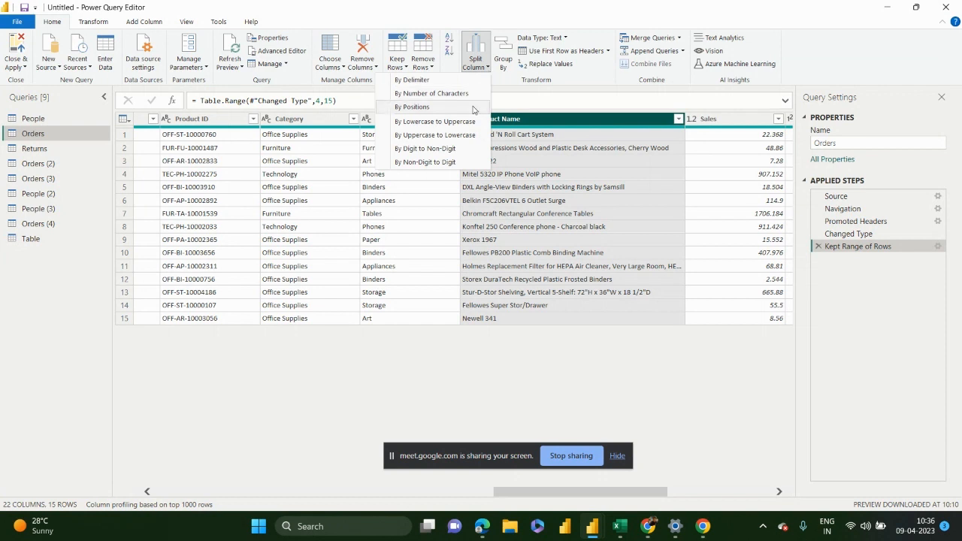
pyautogui.click(466, 123)
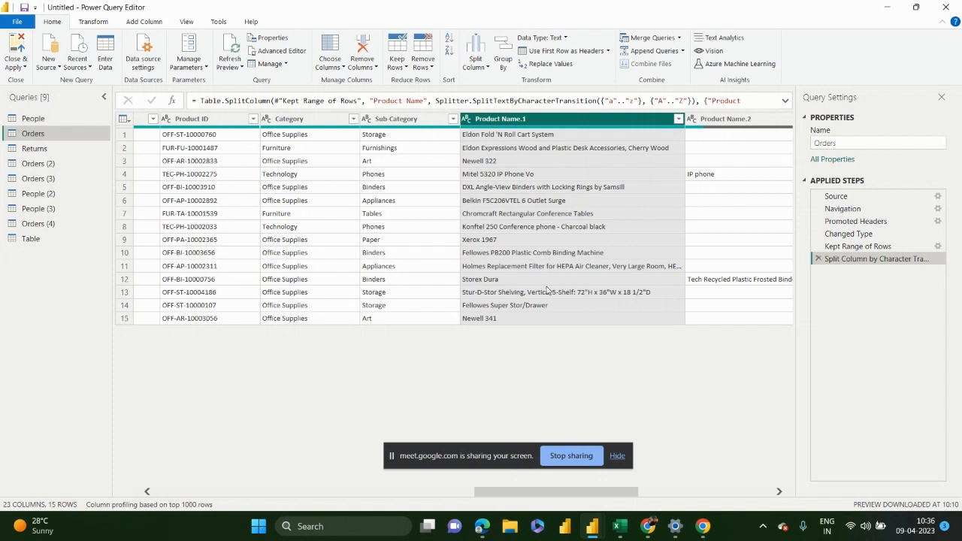
pyautogui.click(818, 260)
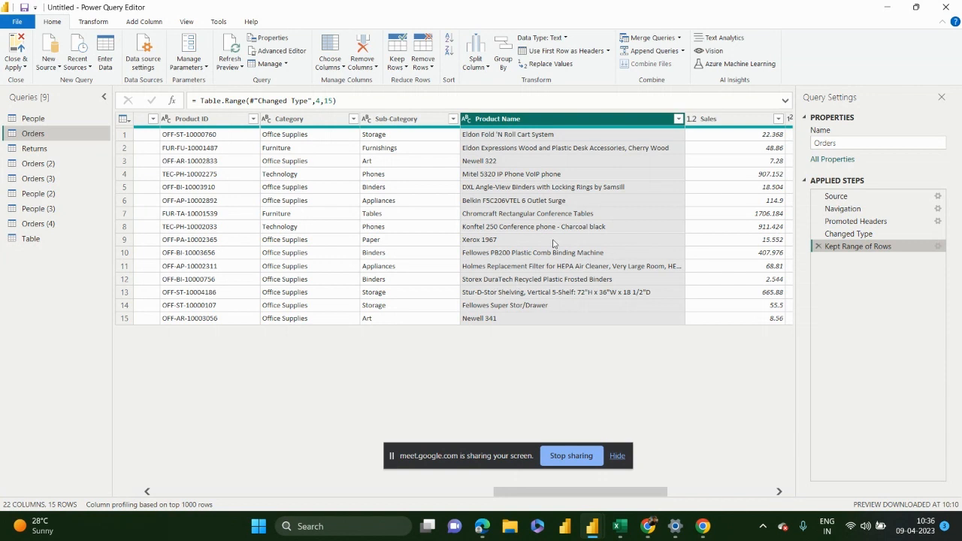
# Step: Repeat the lowercase-to-uppercase split on Product Name, delete its applied step, and look at the remaining split options
pyautogui.click(475, 61)
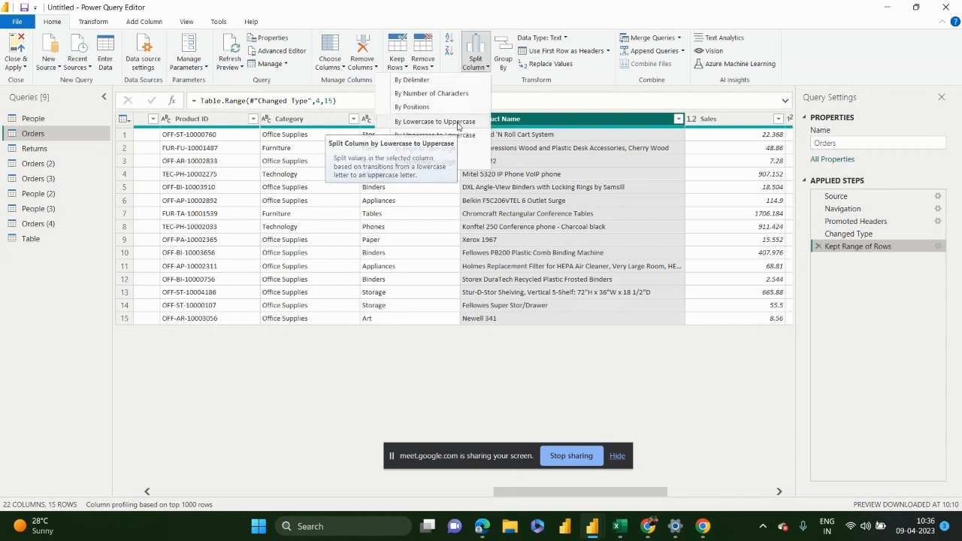
pyautogui.click(457, 123)
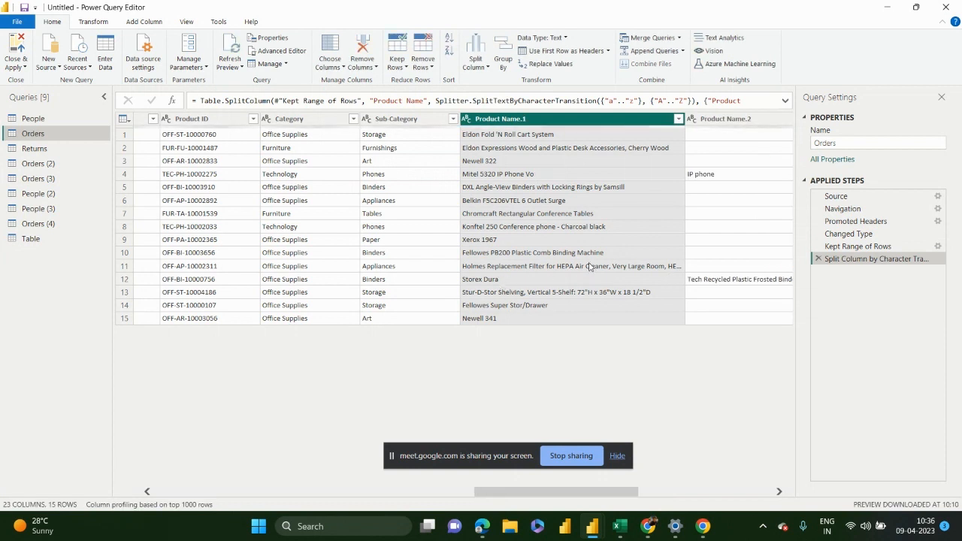
pyautogui.click(818, 259)
pyautogui.click(478, 64)
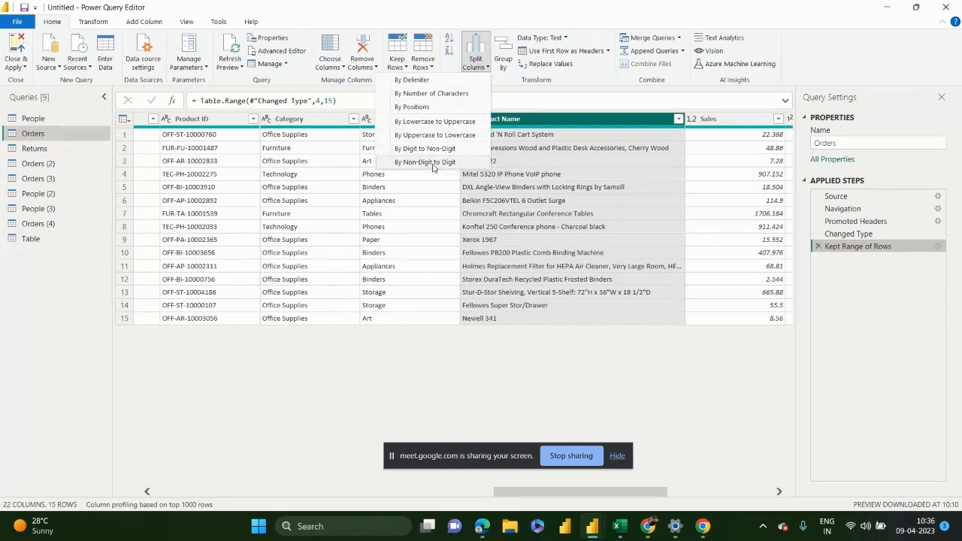
pyautogui.click(497, 203)
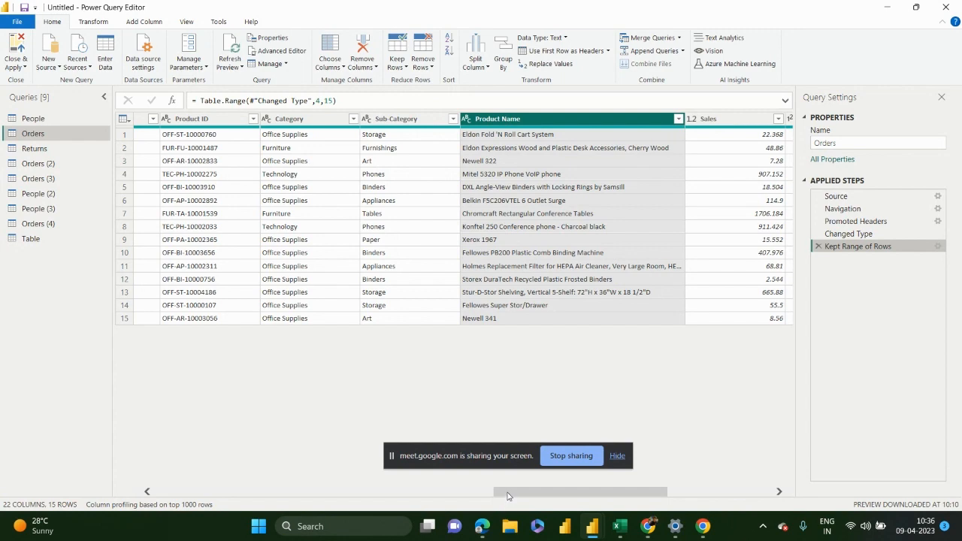
# Step: Look at the data type choices for the Order ID column
pyautogui.moveTo(507, 496); pyautogui.dragTo(169, 496)
pyautogui.click(329, 255)
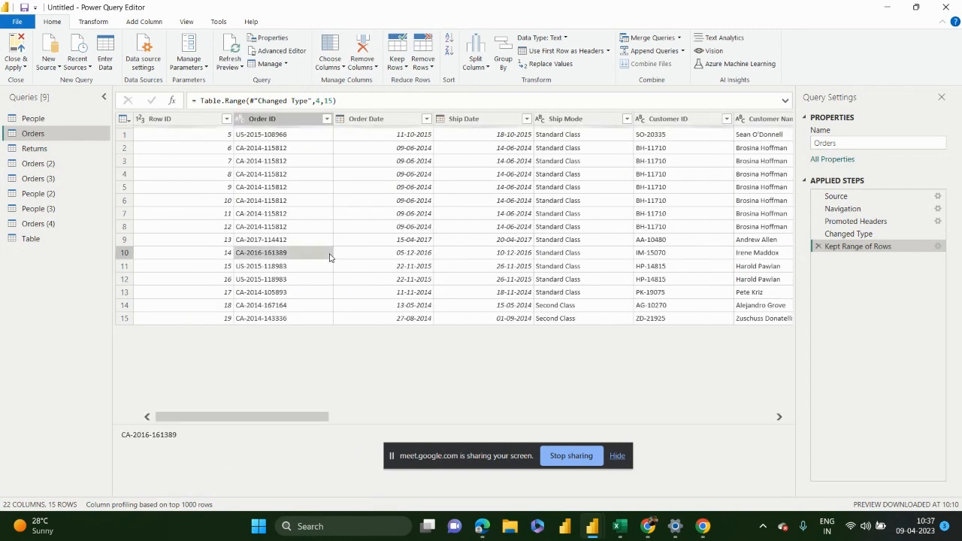
pyautogui.click(565, 37)
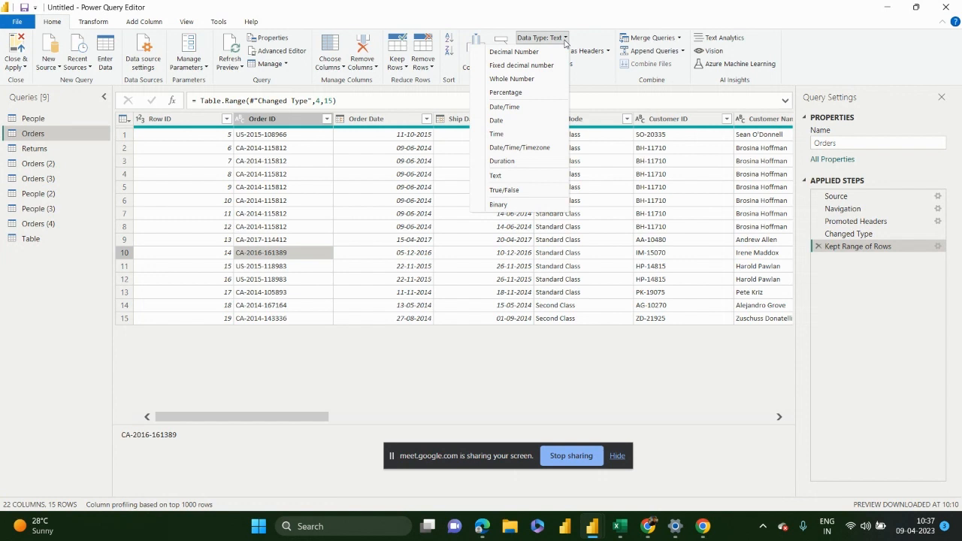
pyautogui.click(199, 124)
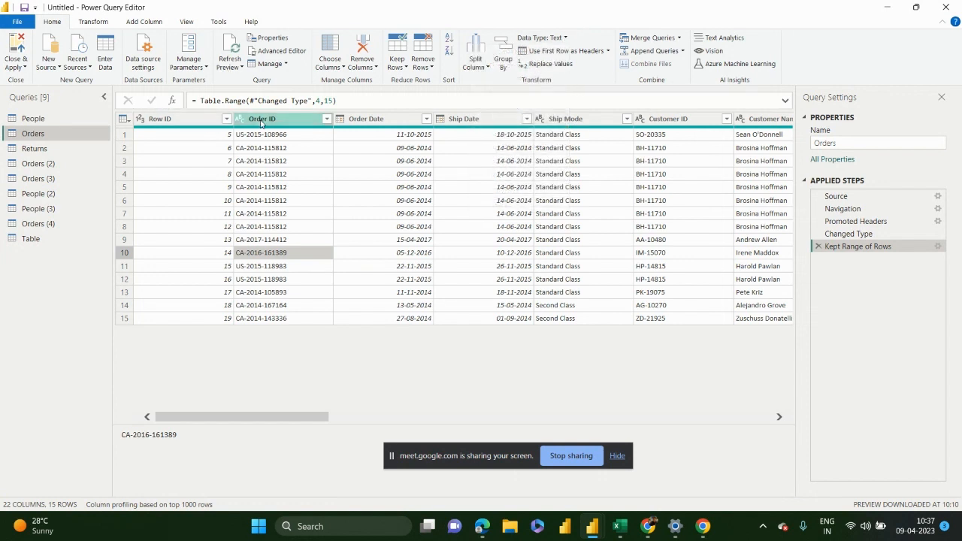
# Step: Try the Text data type on the Row ID column, and delete that applied step and the Kept Range of Rows step
pyautogui.click(191, 121)
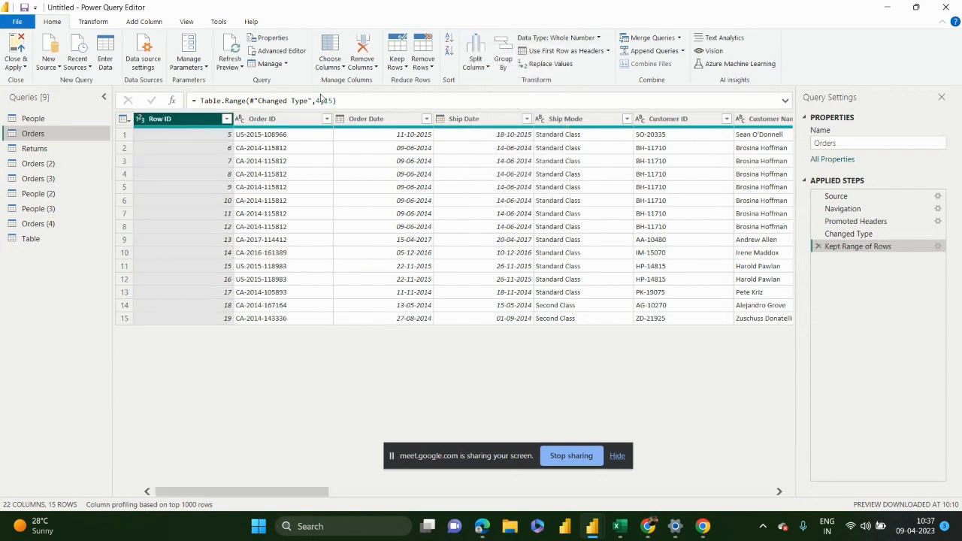
pyautogui.click(576, 39)
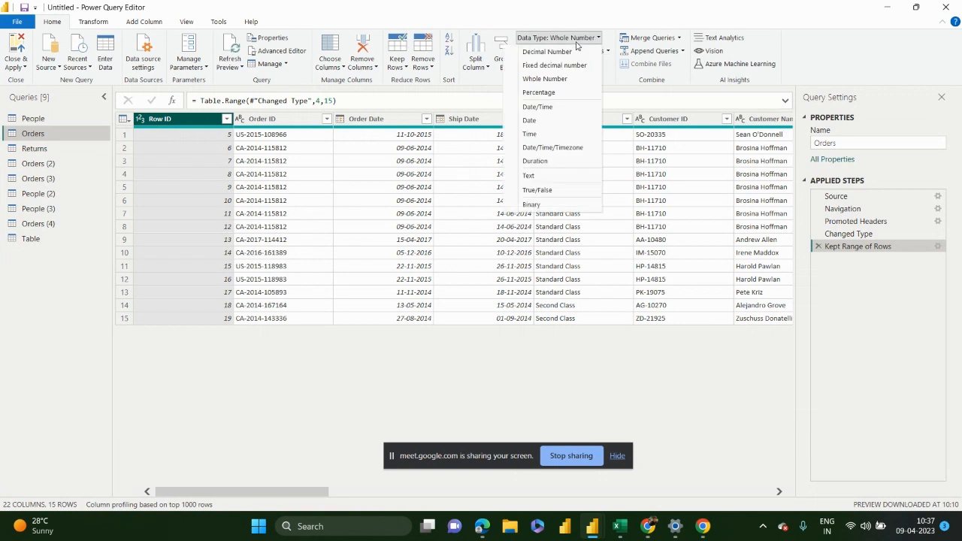
pyautogui.click(554, 173)
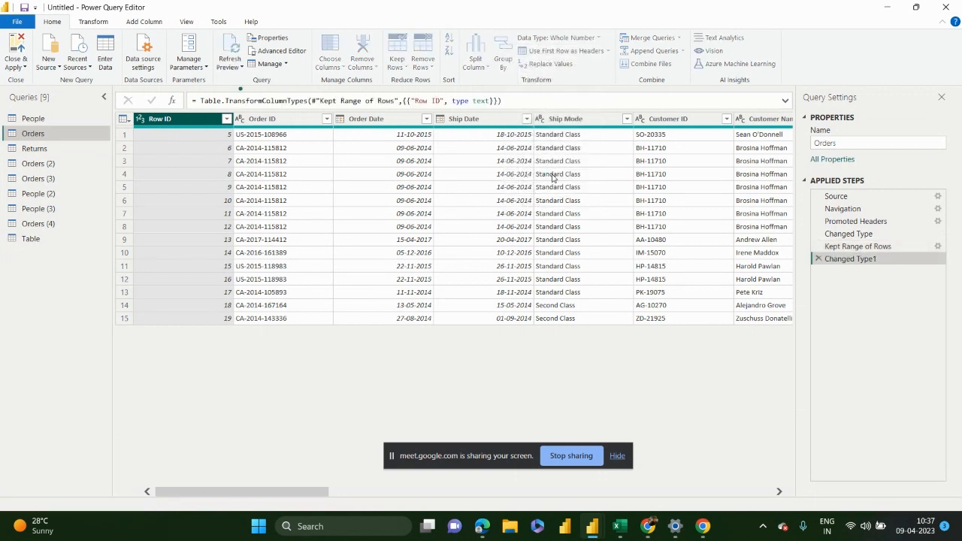
pyautogui.click(815, 259)
pyautogui.click(816, 246)
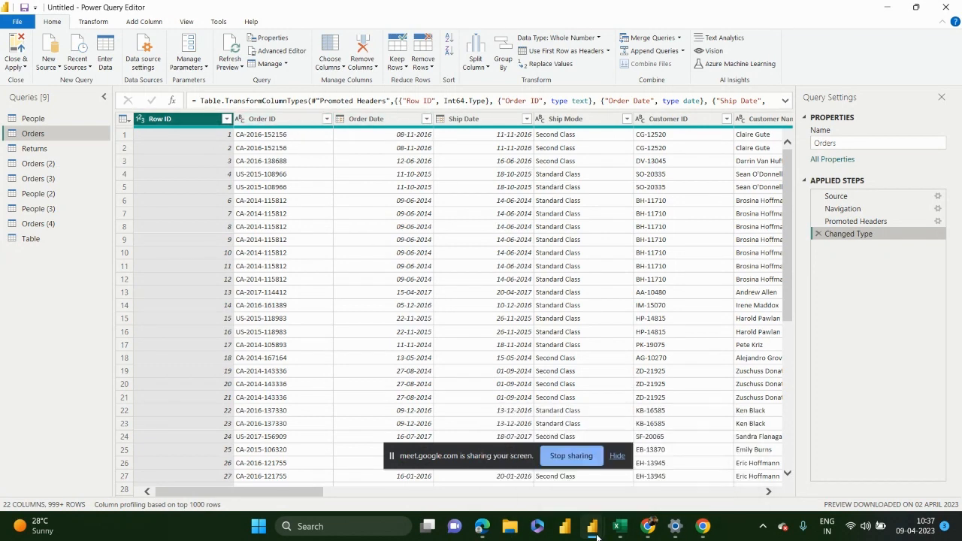
# Step: Switch to Power BI Desktop, look at the column properties of Column1 in the People table, and return to Power Query Editor
pyautogui.click(556, 462)
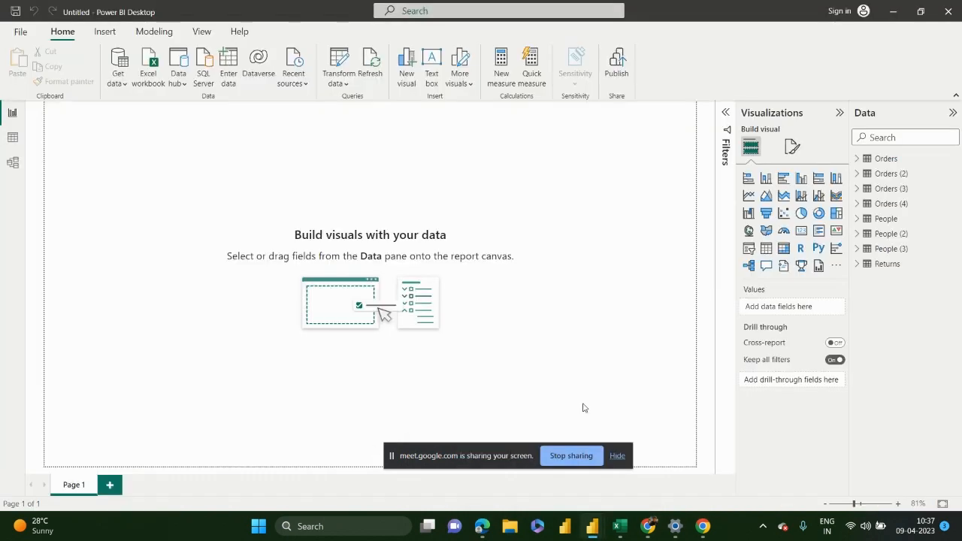
pyautogui.click(857, 219)
pyautogui.click(907, 235)
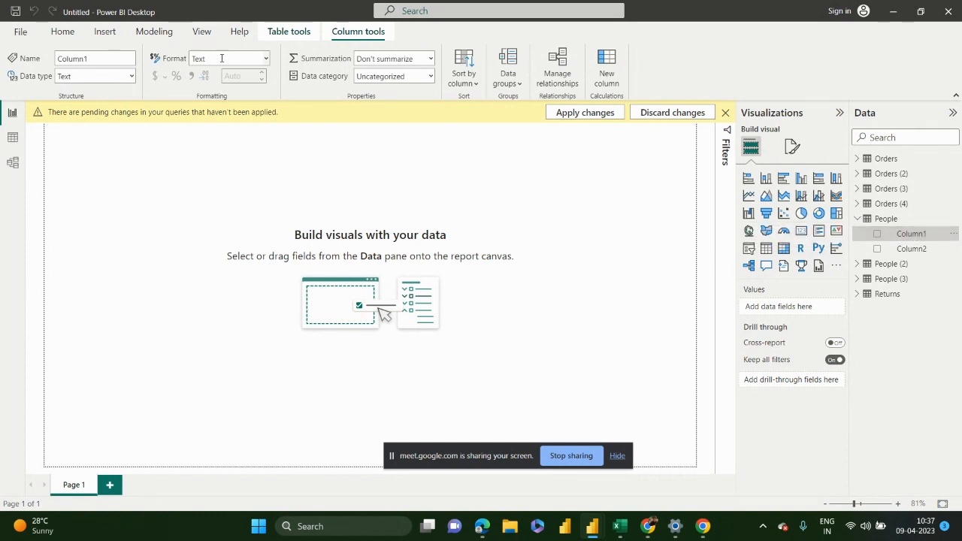
pyautogui.moveTo(592, 526)
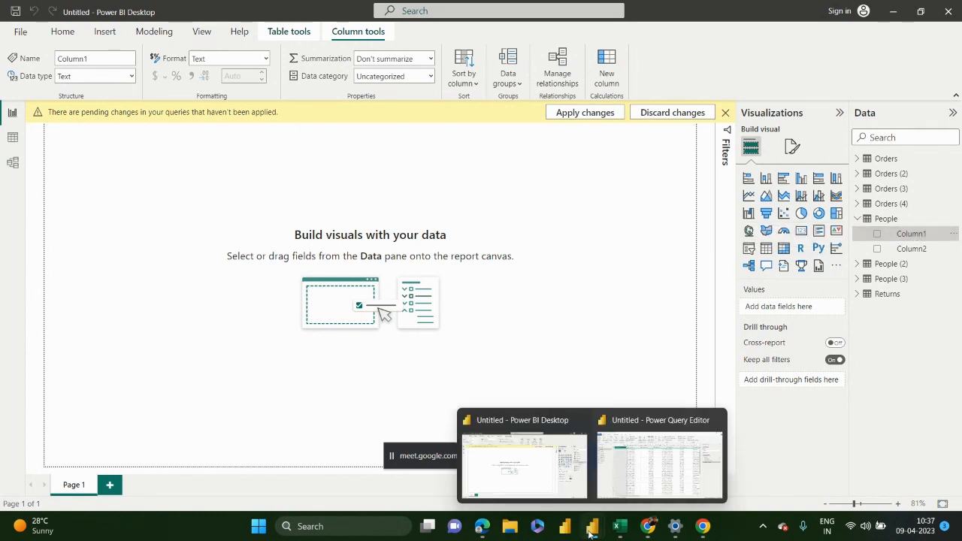
pyautogui.click(627, 467)
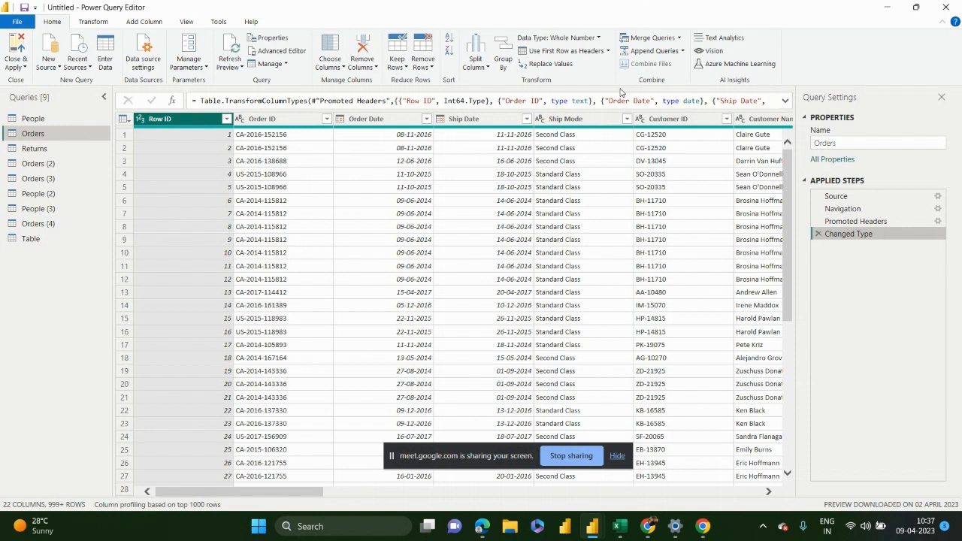
# Step: Examine the data type choices for the Row ID and Ship Mode columns of the Orders query
pyautogui.click(598, 38)
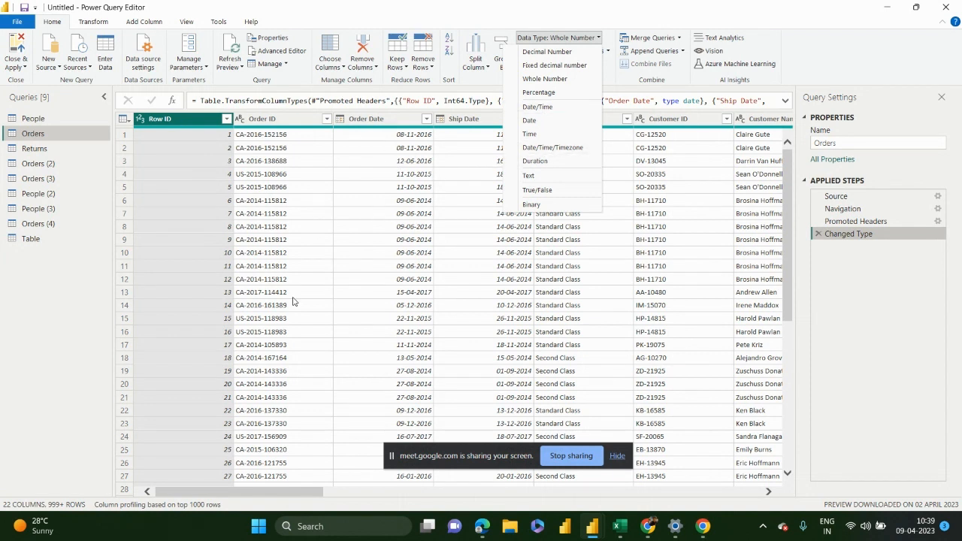
pyautogui.click(371, 285)
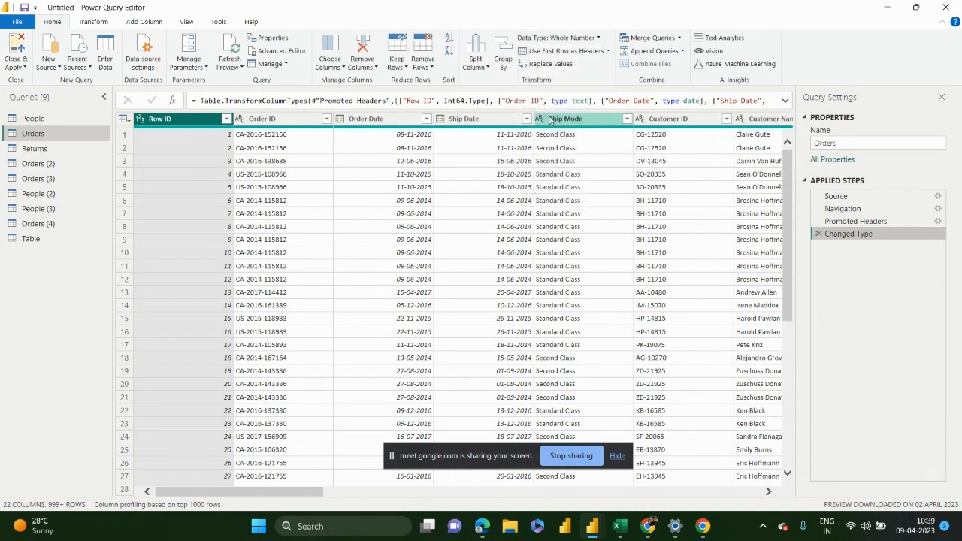
pyautogui.click(580, 43)
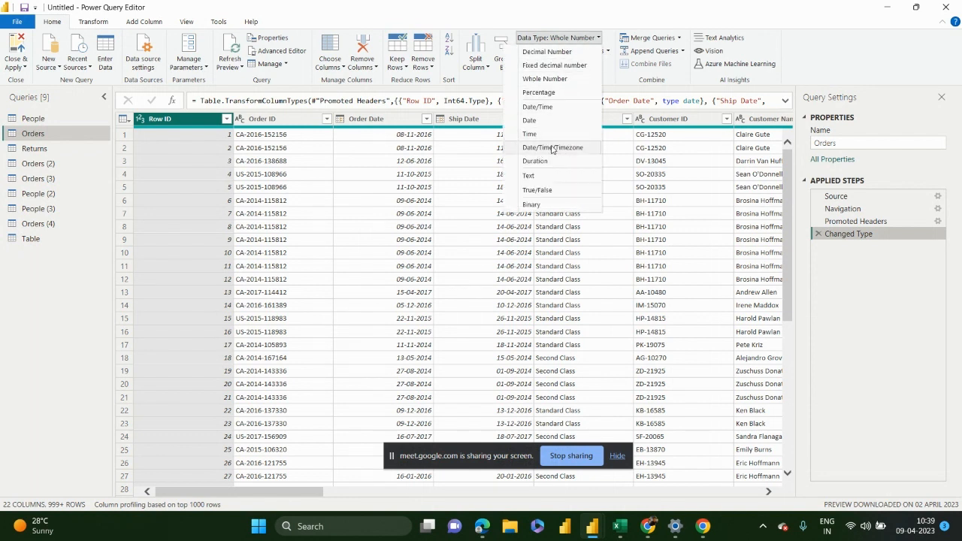
pyautogui.click(423, 159)
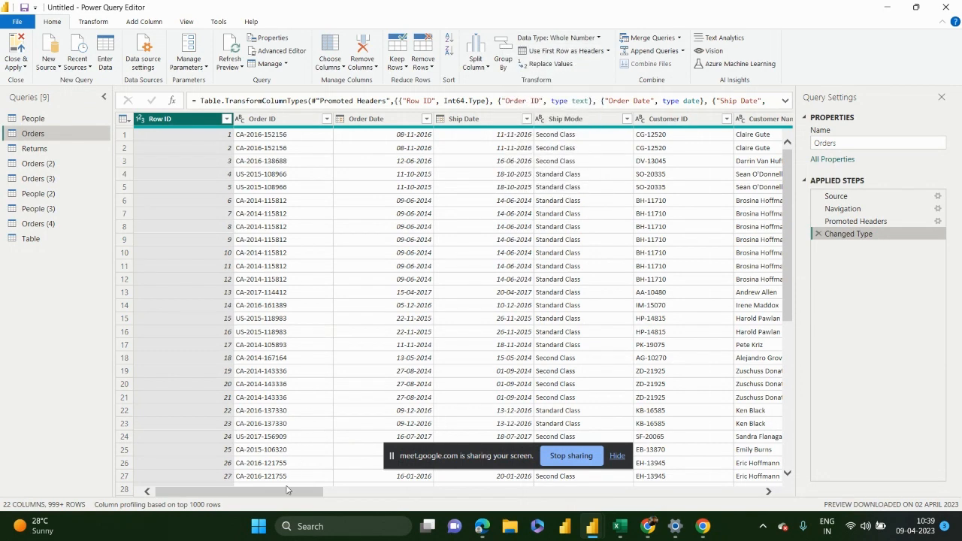
pyautogui.moveTo(287, 491); pyautogui.dragTo(342, 493)
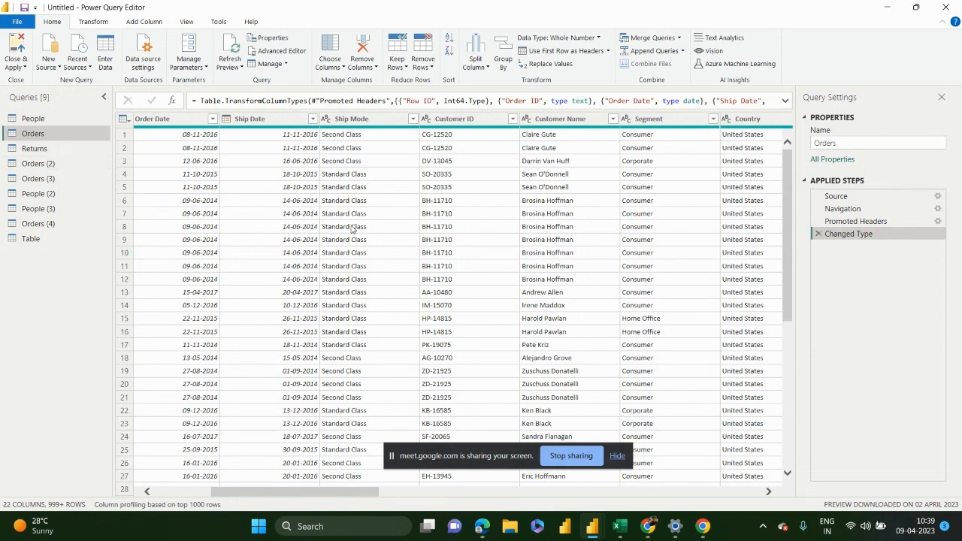
pyautogui.click(378, 118)
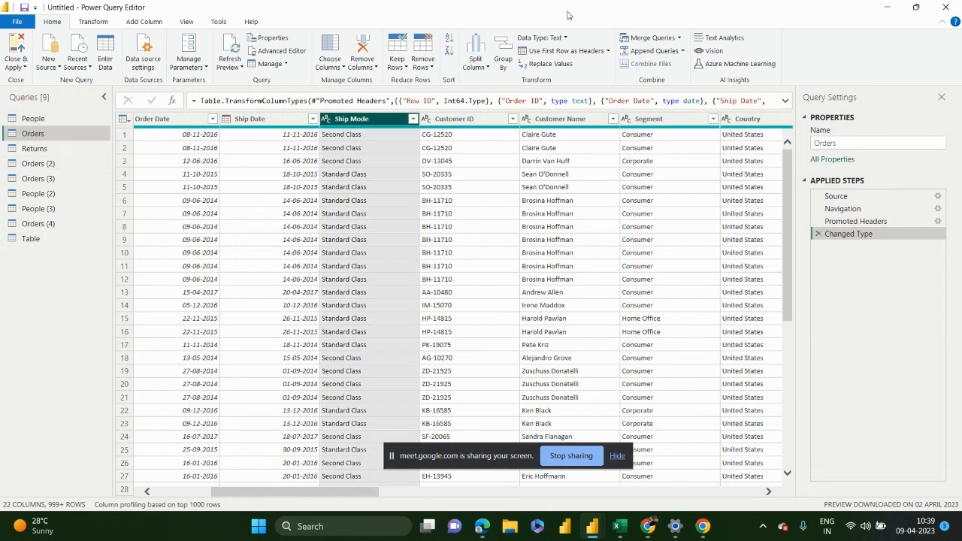
pyautogui.click(562, 38)
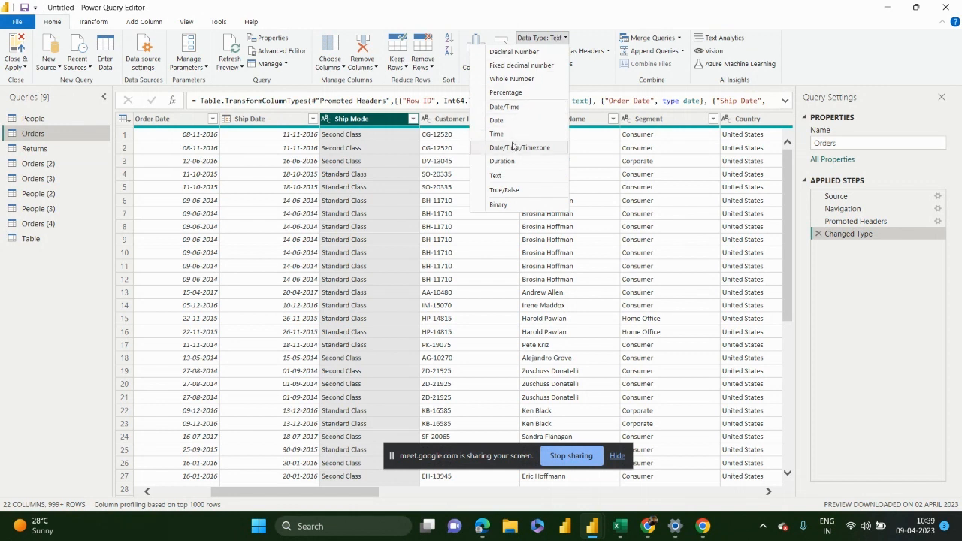
pyautogui.click(457, 172)
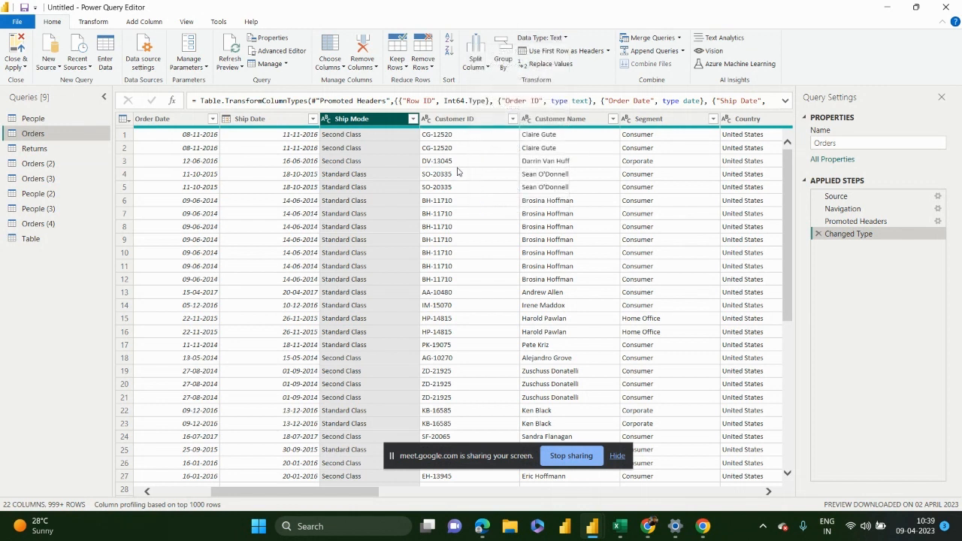
pyautogui.moveTo(301, 494); pyautogui.dragTo(210, 495)
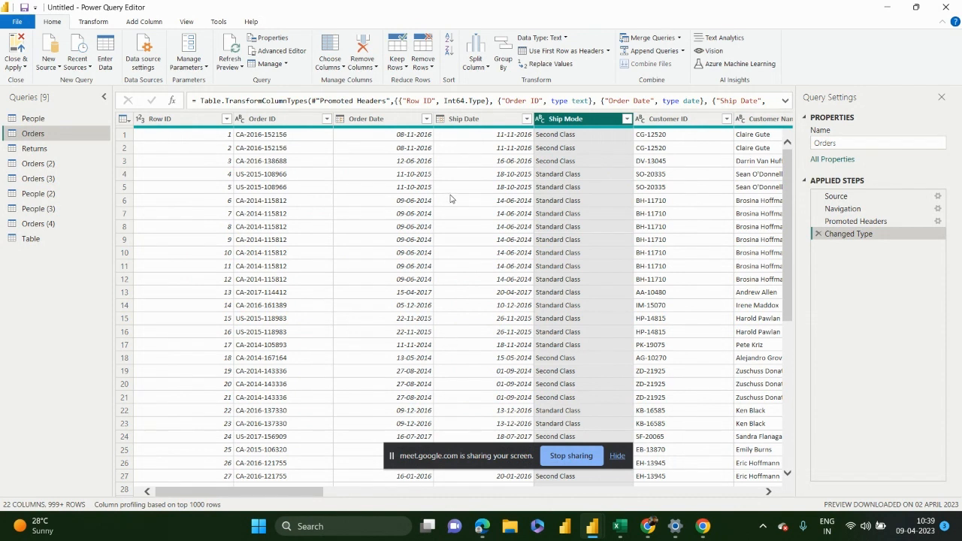
# Step: View the Returns query, and open the Table query
pyautogui.click(51, 150)
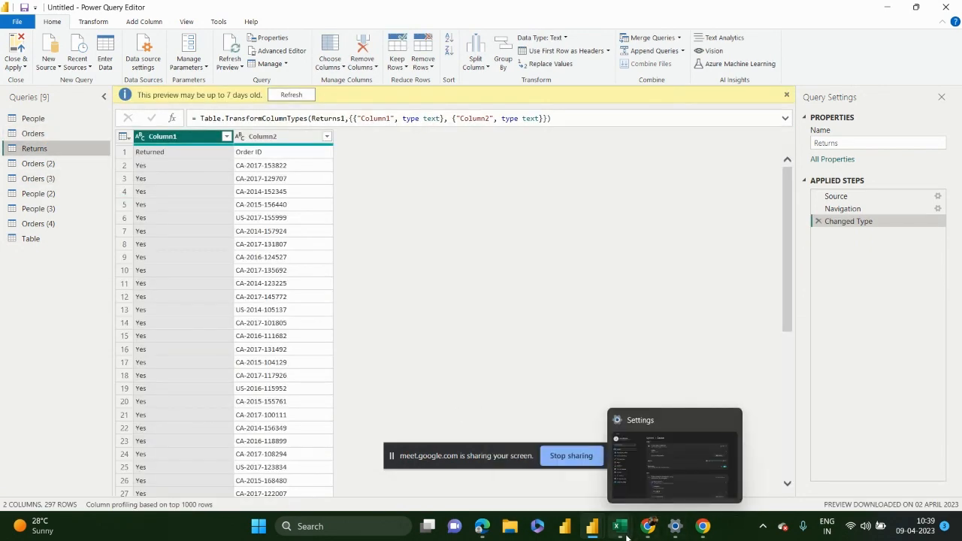
pyautogui.moveTo(626, 536)
pyautogui.click(75, 240)
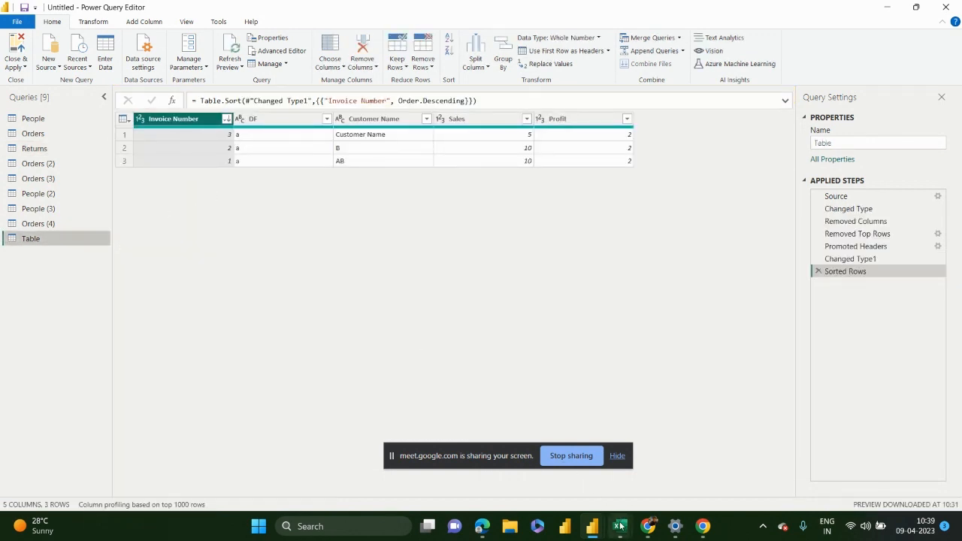
# Step: Switch to the Book2 workbook in Excel and set the customer name of invoice 3, cell E10, to D
pyautogui.moveTo(620, 528)
pyautogui.click(654, 481)
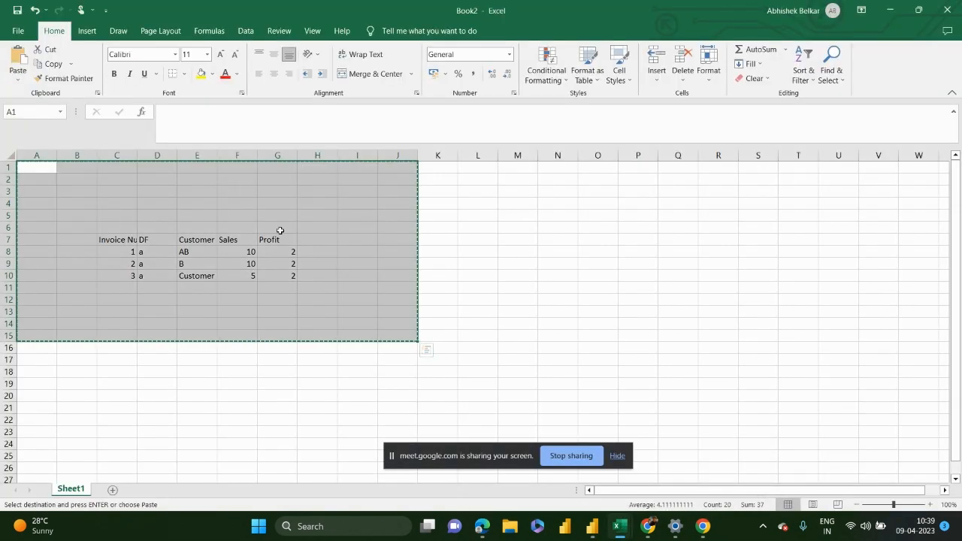
pyautogui.click(230, 256)
pyautogui.press('Left')
pyautogui.press('Down')
pyautogui.press('Down')
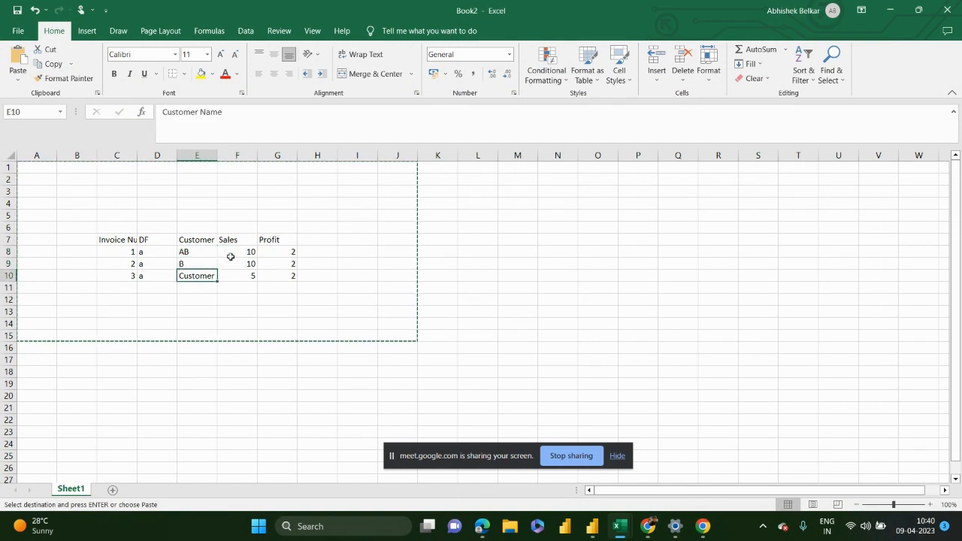
pyautogui.write('D')
pyautogui.press('Return')
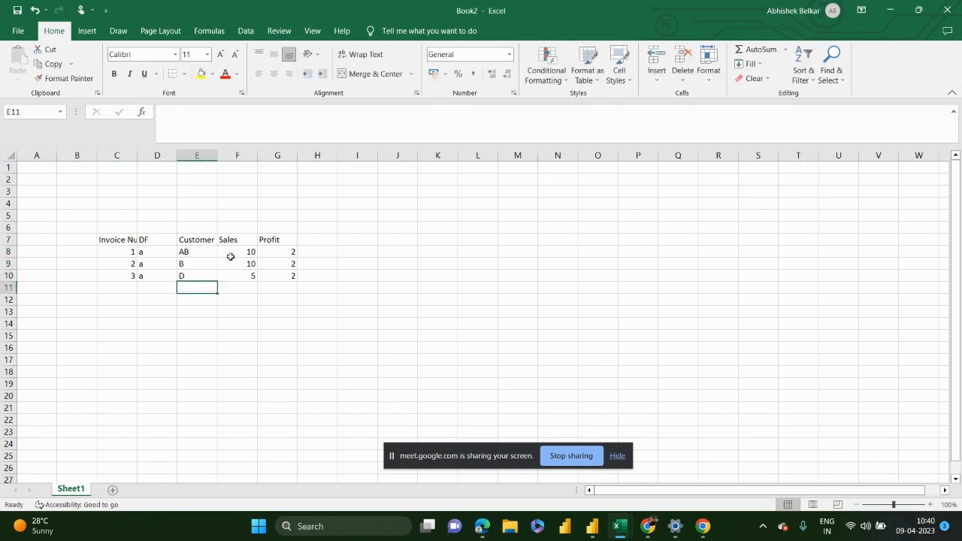
# Step: Return to Power Query Editor and delete the Table query's Sorted Rows, Changed Type1, Promoted Headers, Removed Top Rows and Removed Columns steps
pyautogui.hotkey('alt', 'Tab')
pyautogui.click(818, 271)
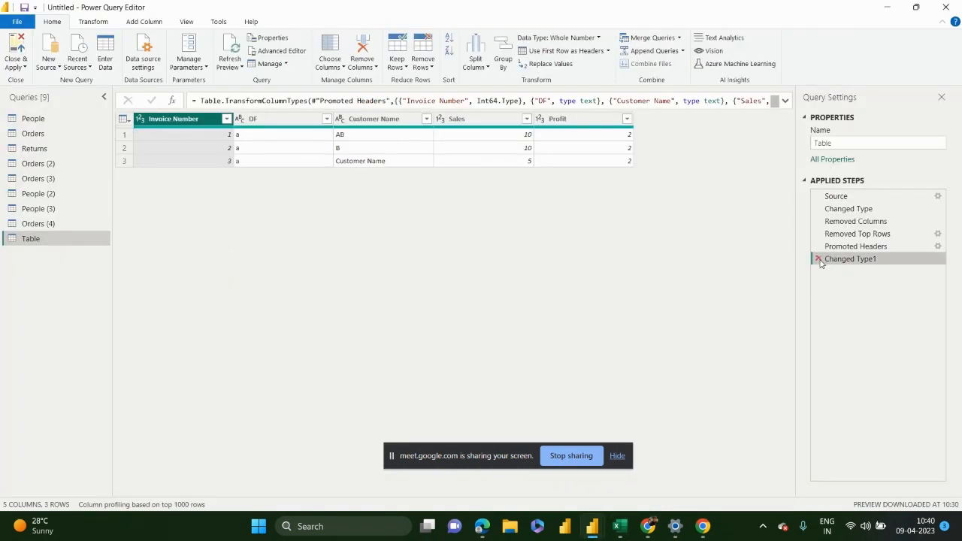
pyautogui.click(818, 258)
pyautogui.click(818, 246)
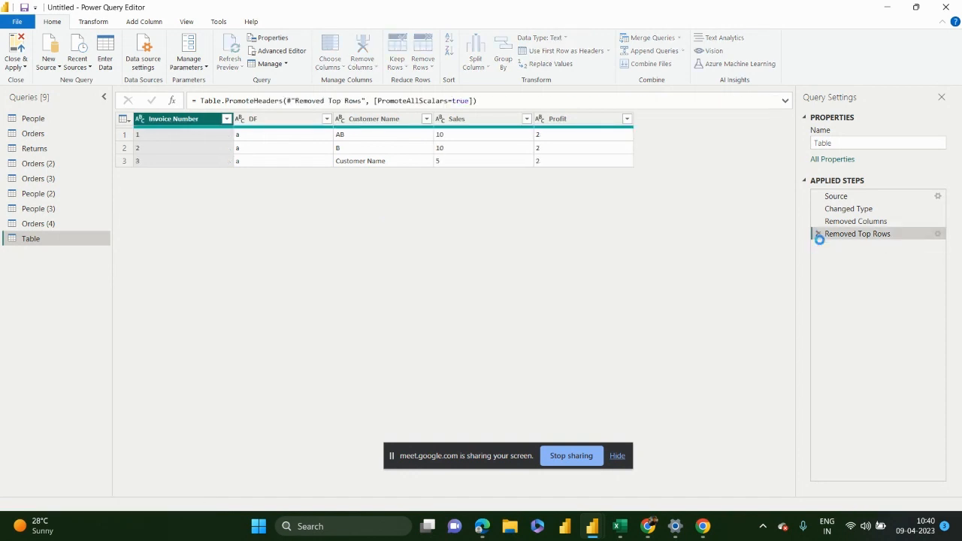
pyautogui.click(818, 233)
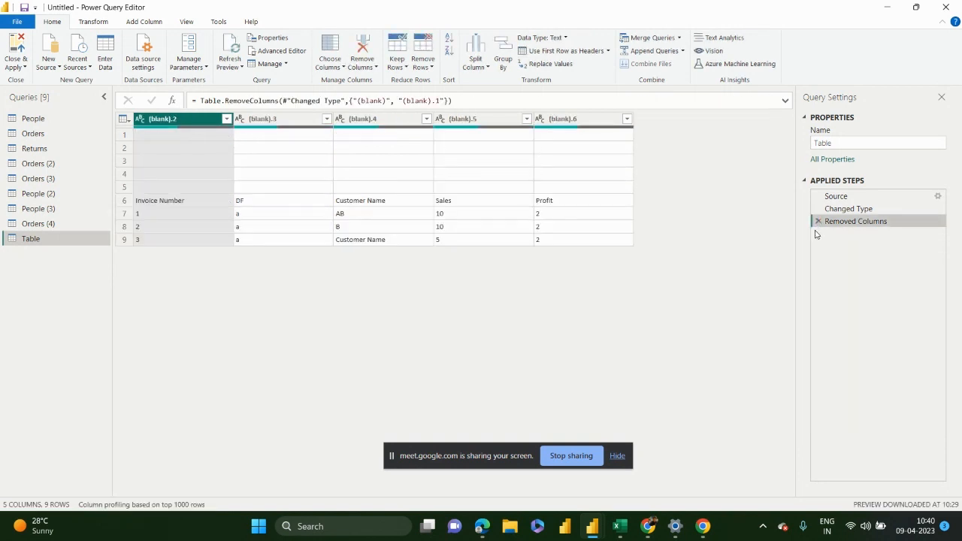
pyautogui.click(818, 221)
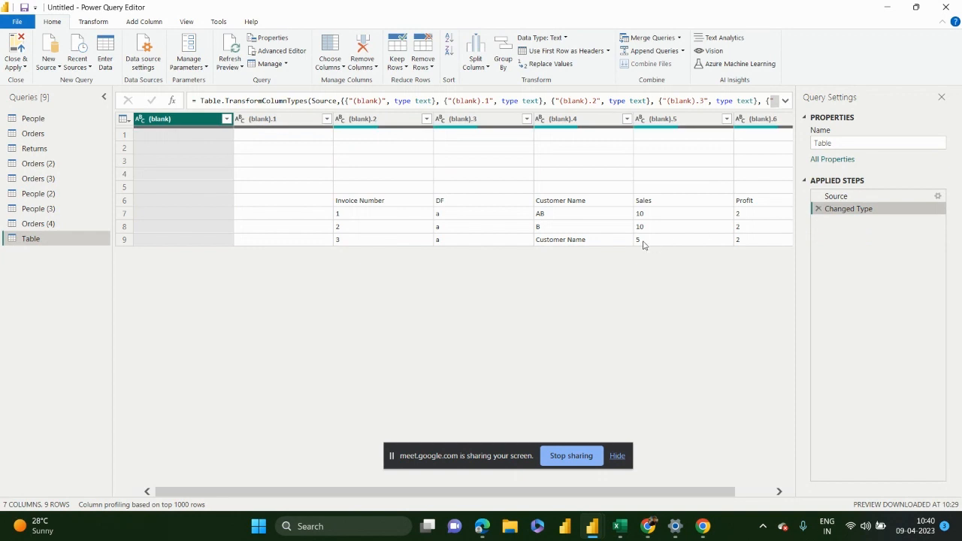
# Step: Switch to the Book2 workbook in Excel and clear the customer names of invoices 2 and 3 in cells E9 and E10
pyautogui.hotkey('alt', 'Tab')
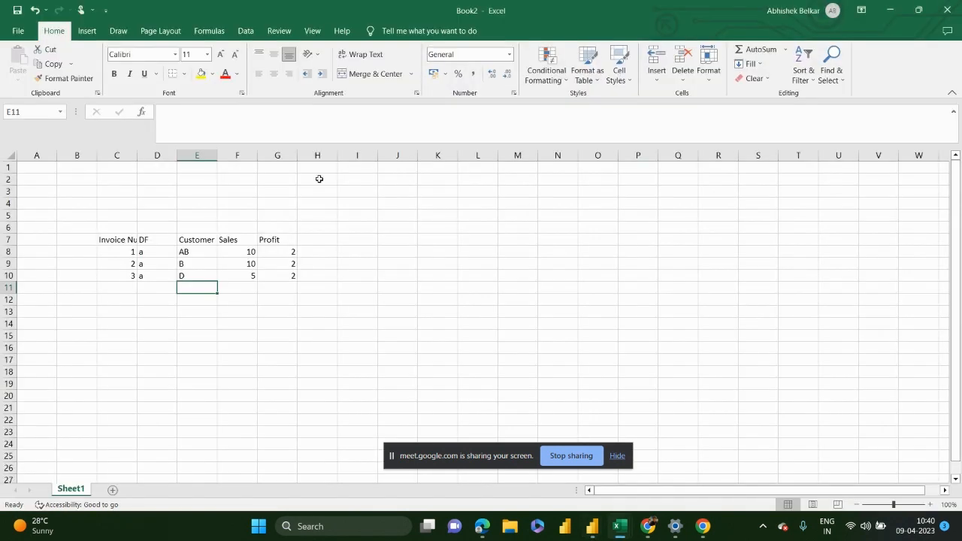
pyautogui.press('Up')
pyautogui.press('Up')
pyautogui.press('Delete')
pyautogui.press('Down')
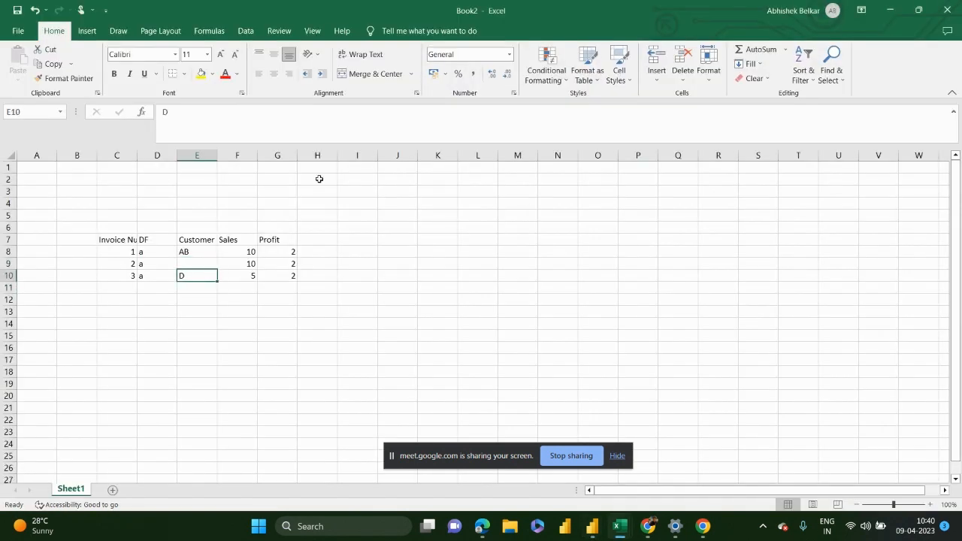
pyautogui.press('Delete')
# Step: Copy the whole invoice table, from the Invoice Number header in C7 to G10
pyautogui.press('Left')
pyautogui.press('Up')
pyautogui.press('Up')
pyautogui.press('Left')
pyautogui.hotkey('ctrl', 'a')
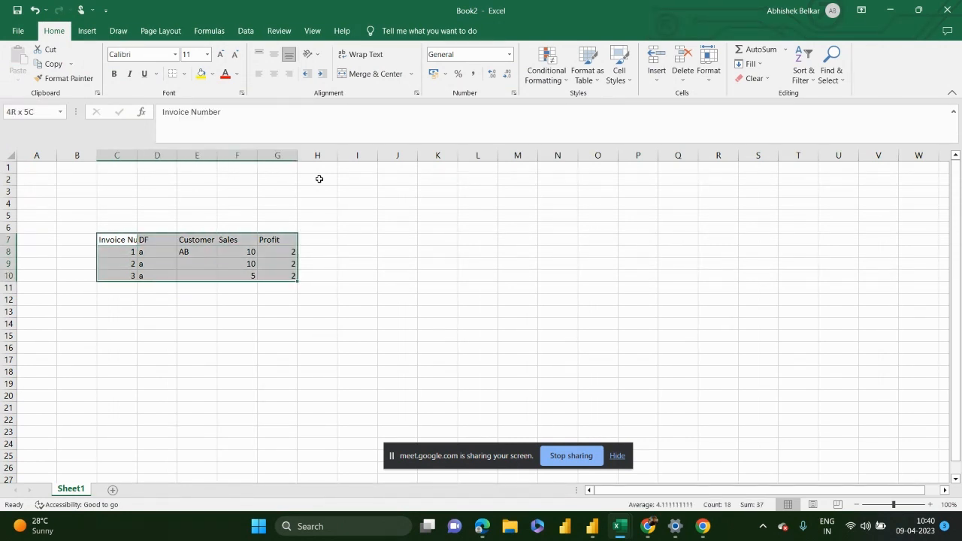
pyautogui.hotkey('ctrl', 'c')
# Step: Switch to Power Query Editor and create a new table from the copied invoice data, keeping the proposed name Table (2)
pyautogui.hotkey('alt', 'Tab')
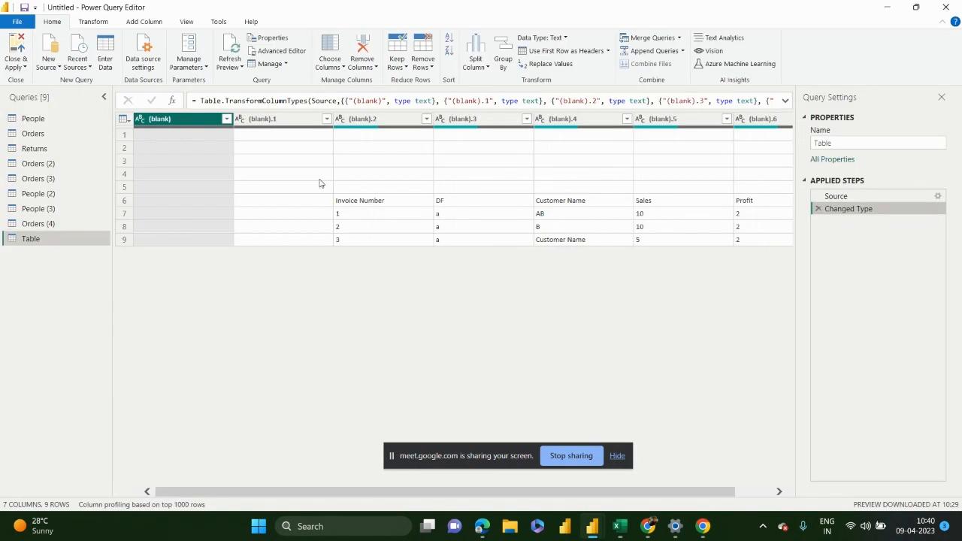
pyautogui.click(105, 54)
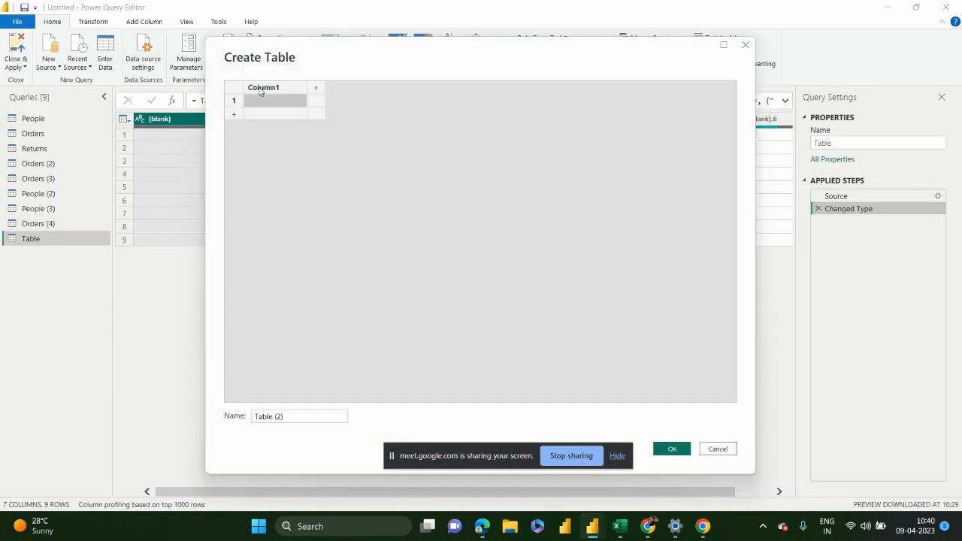
pyautogui.click(260, 95)
pyautogui.hotkey('ctrl', 'v')
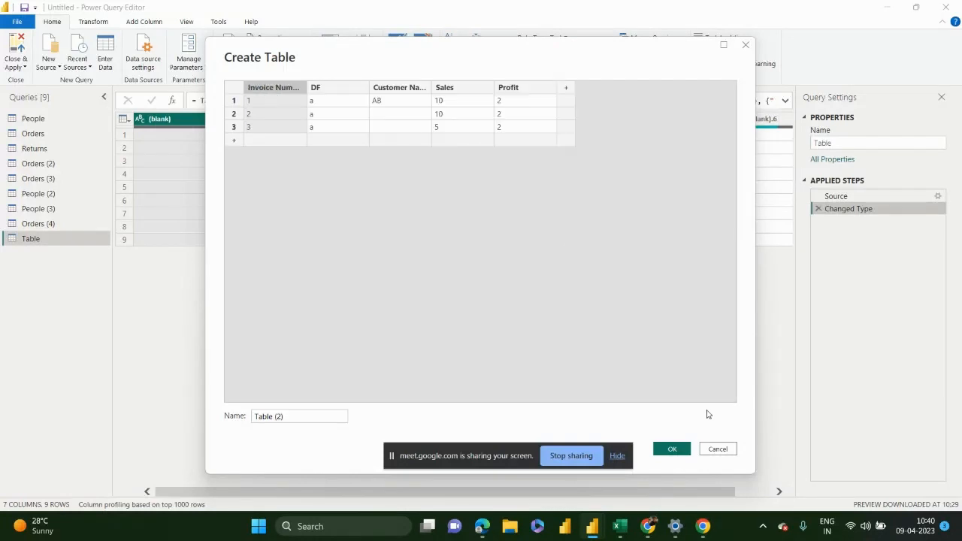
pyautogui.click(672, 448)
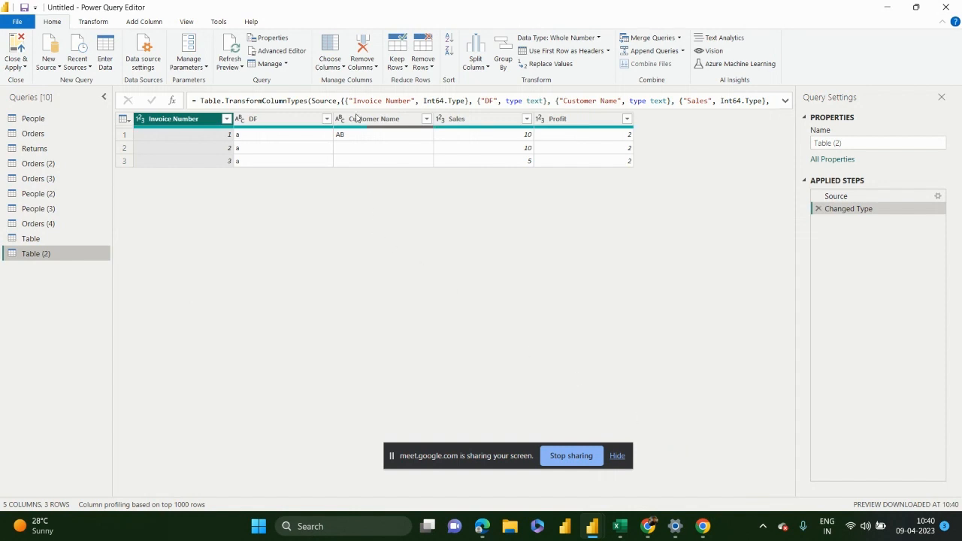
pyautogui.rightClick(339, 151)
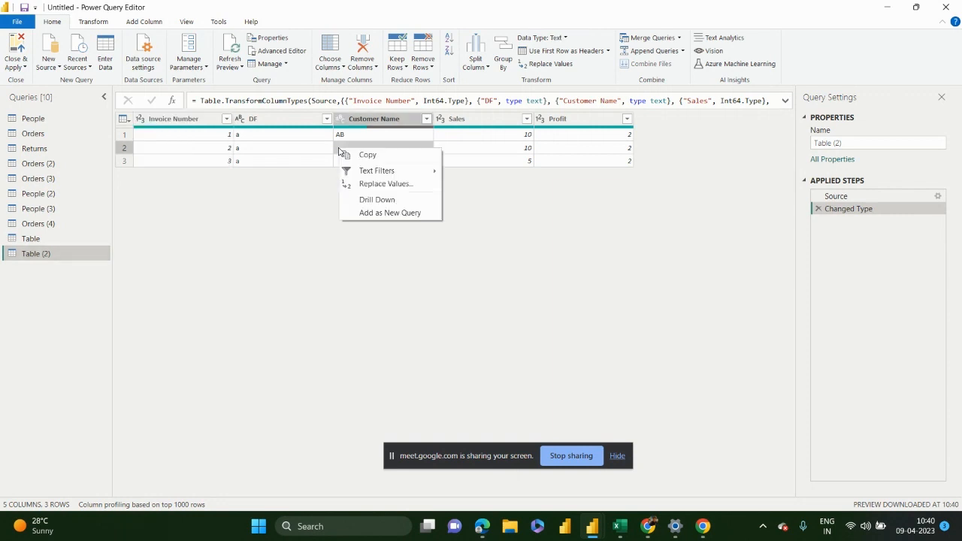
pyautogui.click(378, 185)
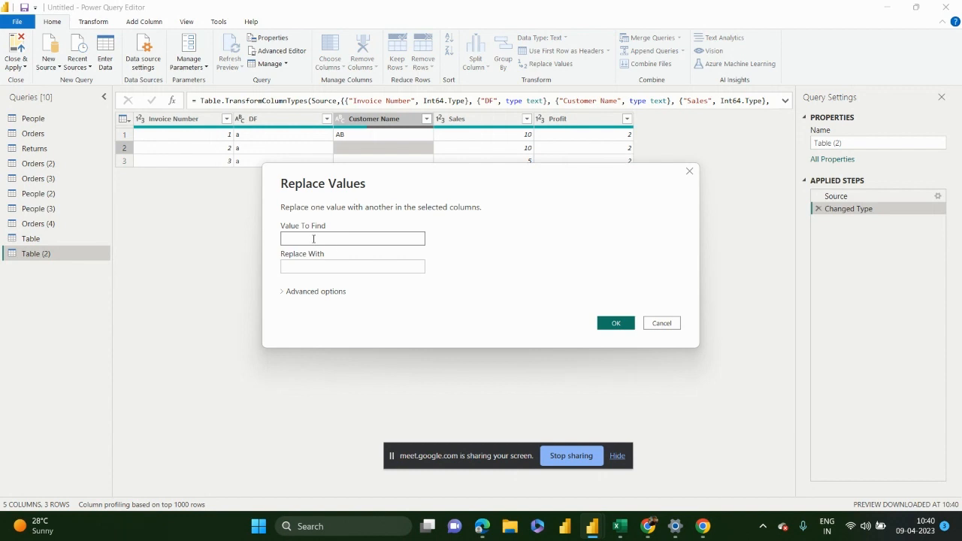
pyautogui.click(282, 265)
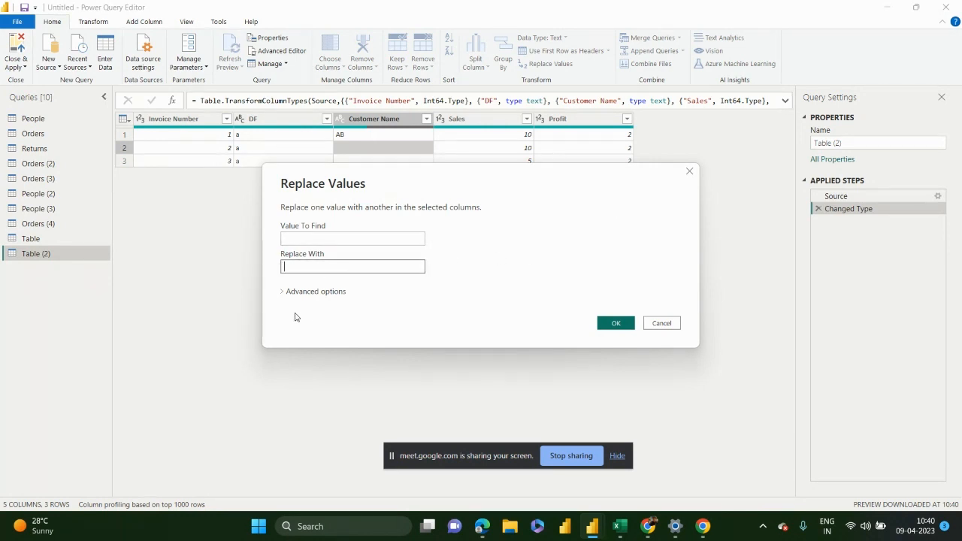
pyautogui.click(688, 174)
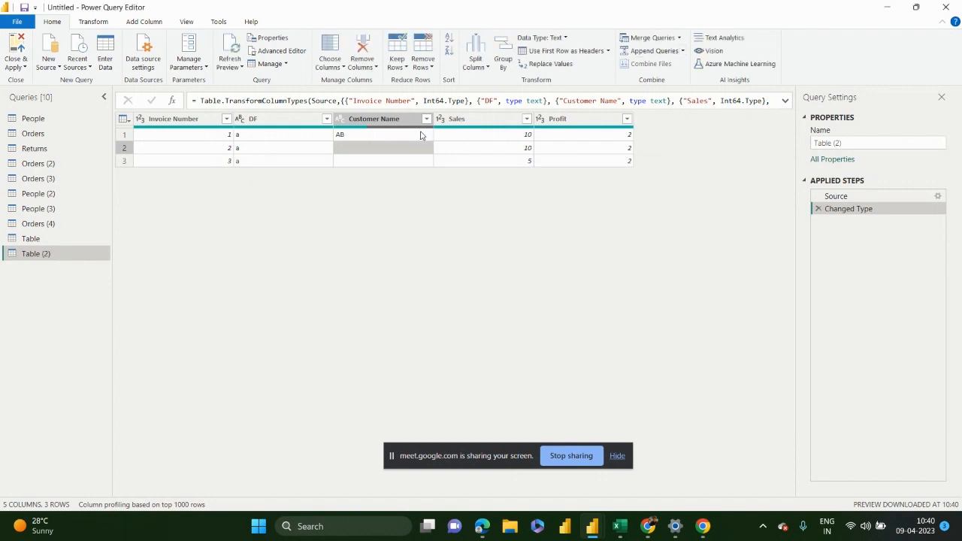
# Step: Replace the blank values in the Customer Name column of Table (2) with 0
pyautogui.rightClick(366, 152)
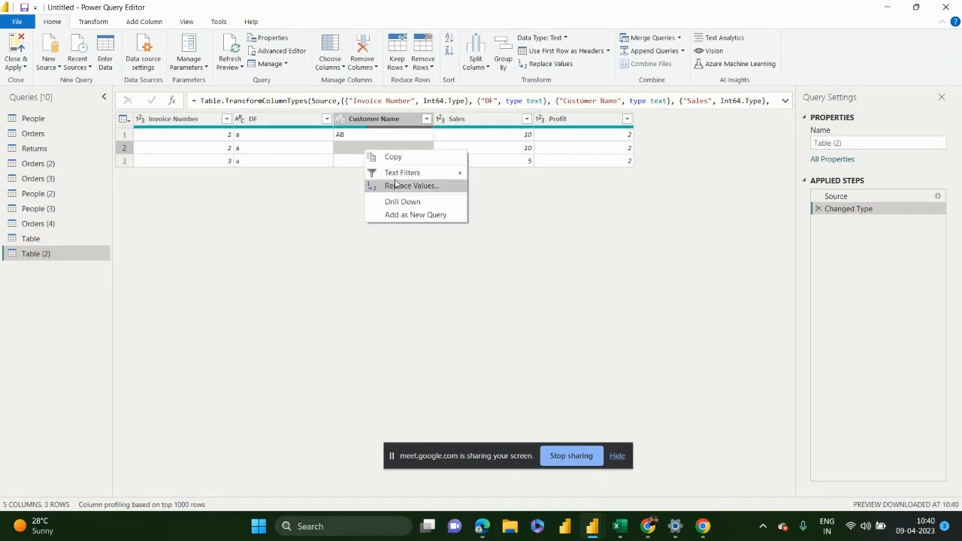
pyautogui.click(396, 185)
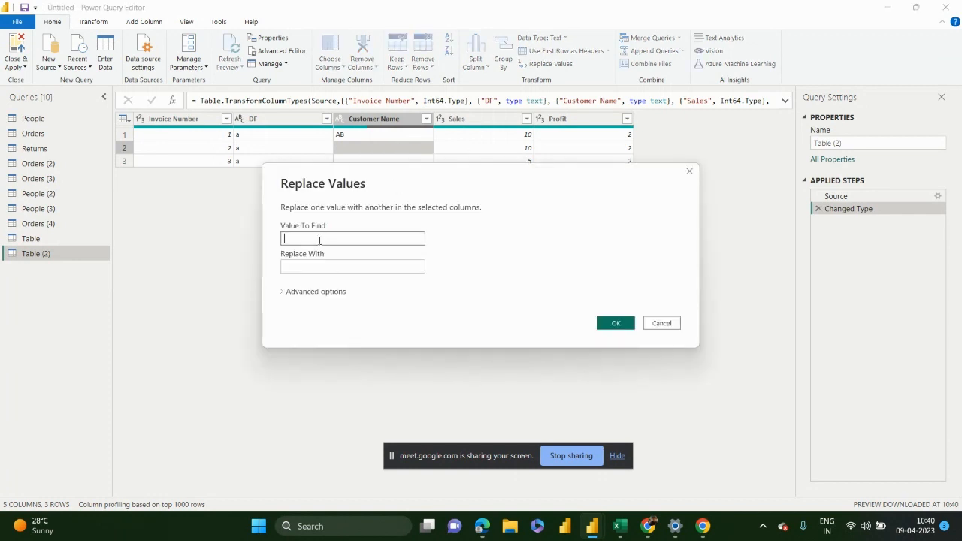
pyautogui.click(311, 264)
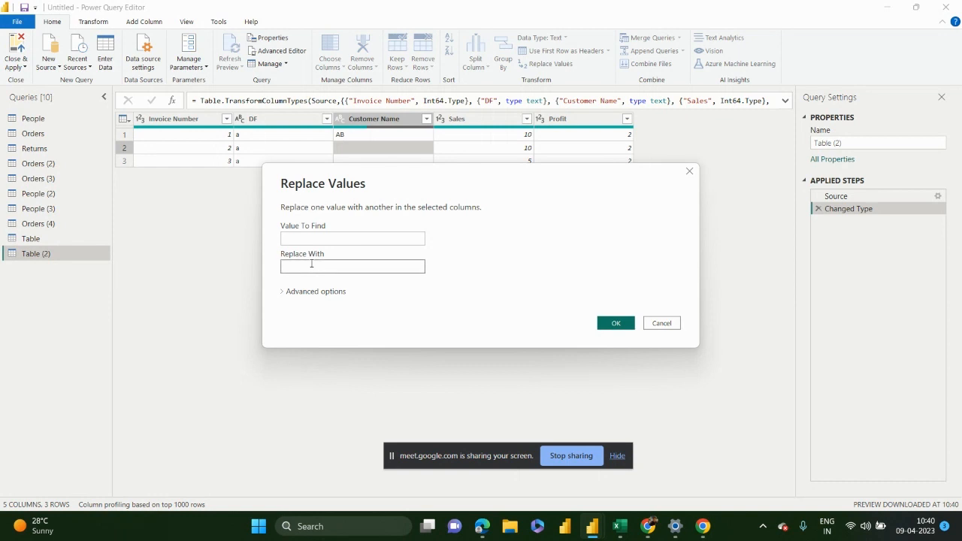
pyautogui.write('0')
pyautogui.click(615, 323)
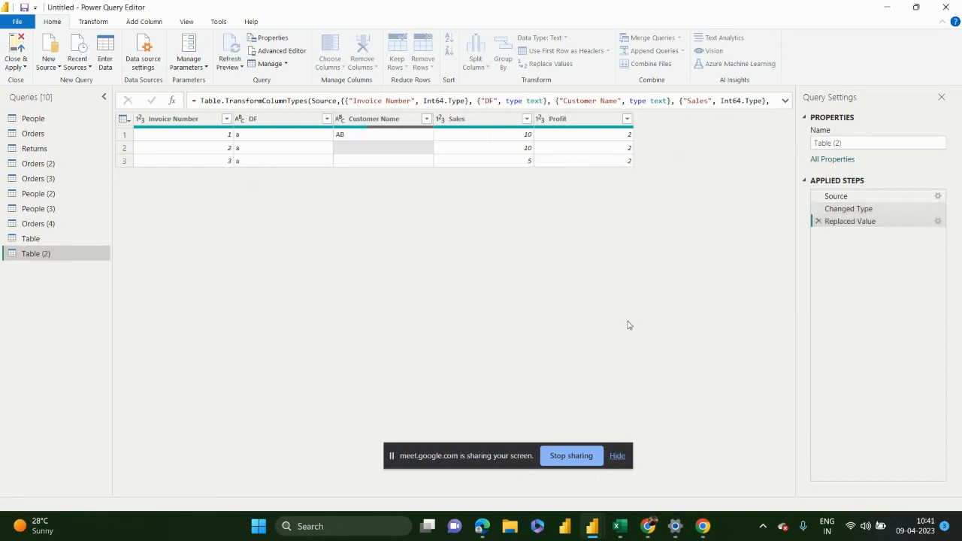
pyautogui.rightClick(342, 148)
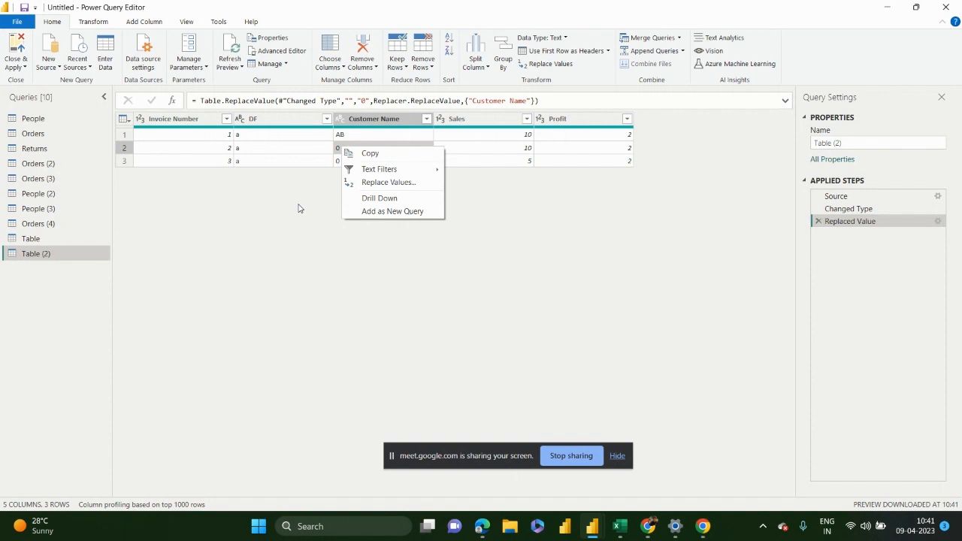
pyautogui.click(354, 241)
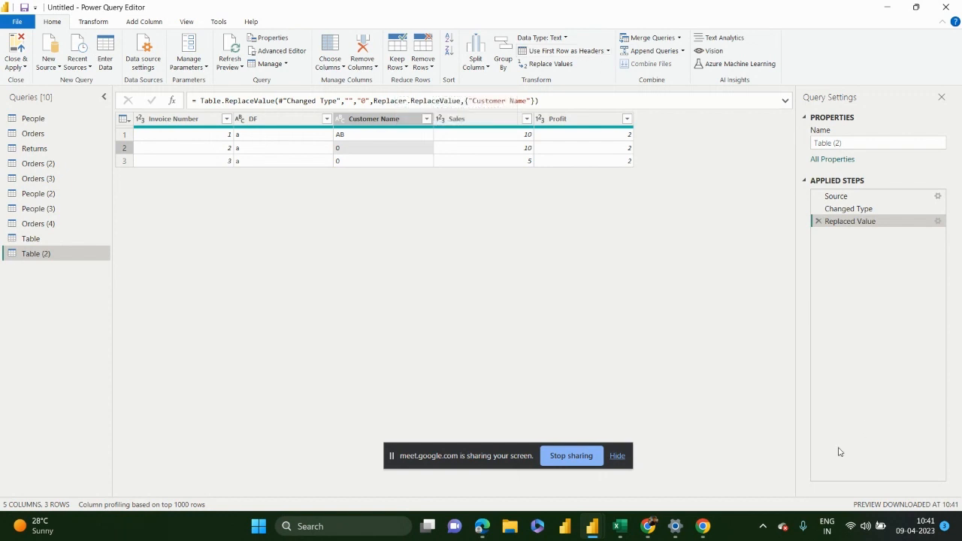
# Step: Switch to the Book2 workbook in Excel, set the Sales value of invoice 2 to null, and clear the Sales value of invoice 3
pyautogui.click(626, 535)
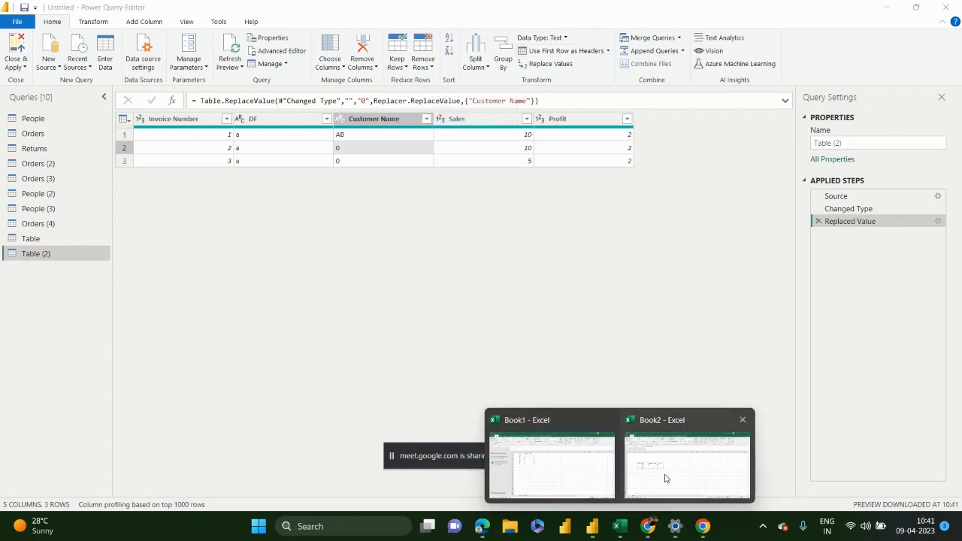
pyautogui.click(665, 476)
pyautogui.press('Down')
pyautogui.press('Right')
pyautogui.press('Right')
pyautogui.press('Right')
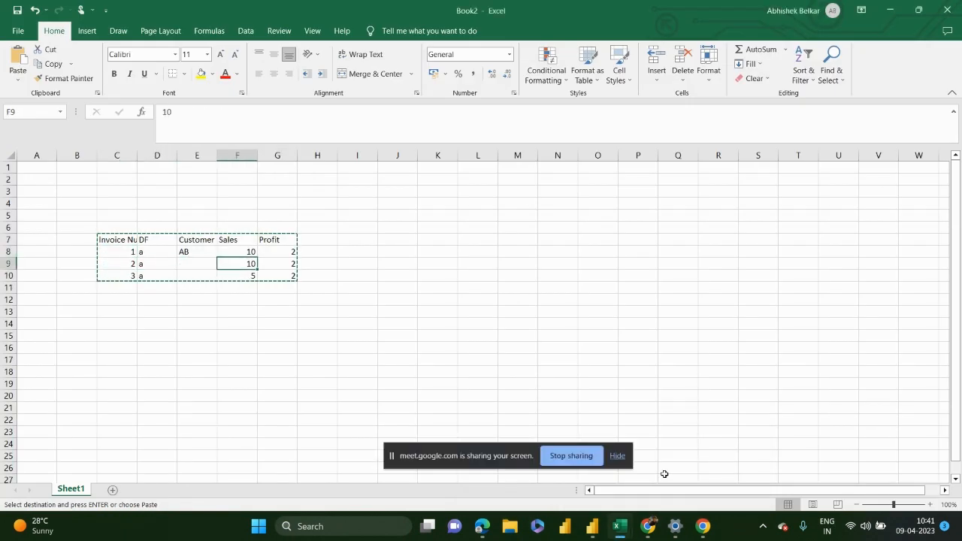
pyautogui.write('null')
pyautogui.press('Return')
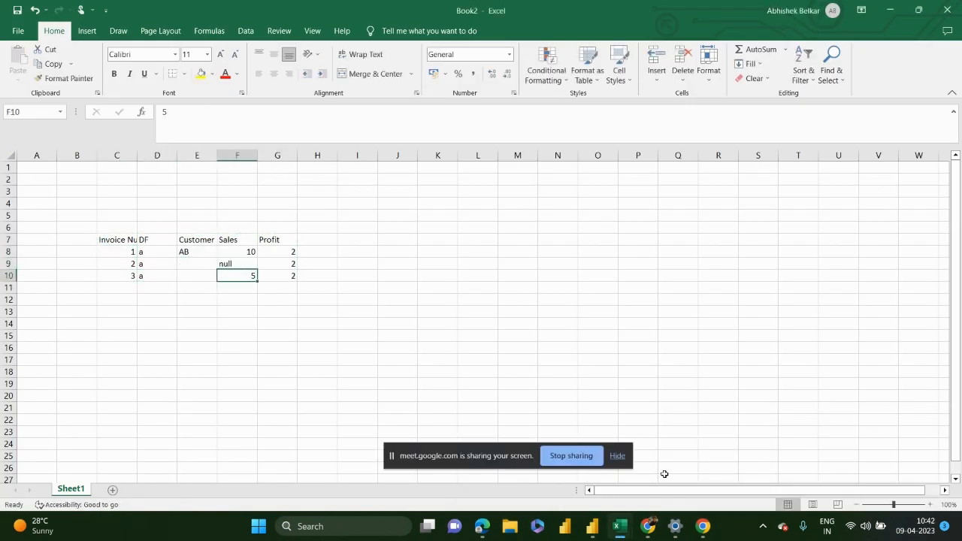
pyautogui.press('Delete')
pyautogui.press('Down')
# Step: Start a new table row in row 11 with invoice number 4, and fill the DF value down from the row above
pyautogui.press('Left')
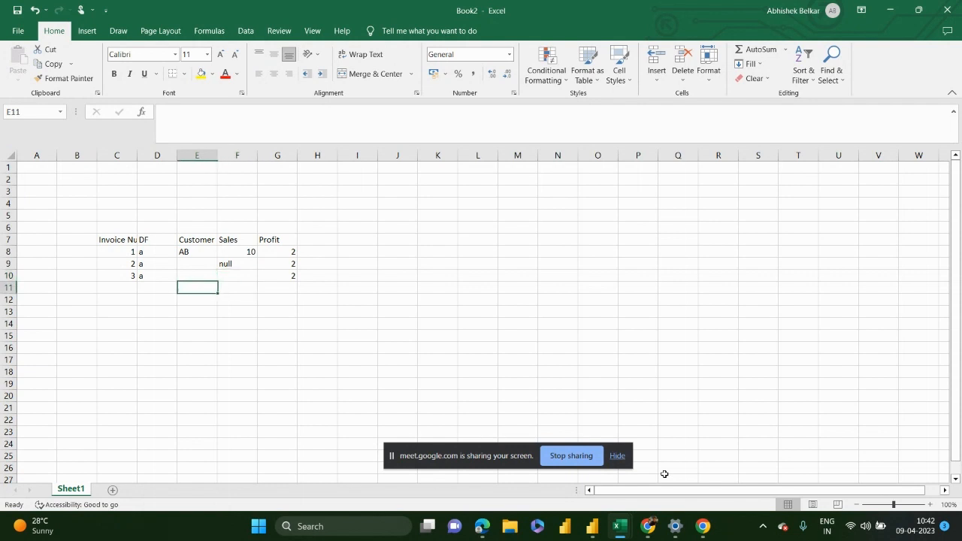
pyautogui.press('Left')
pyautogui.press('Left')
pyautogui.write('4')
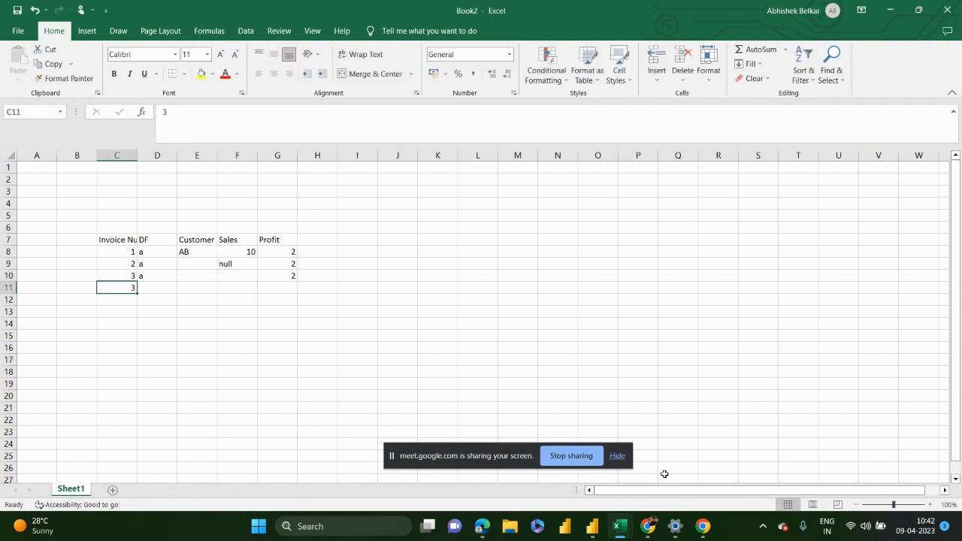
pyautogui.press('Right')
pyautogui.hotkey('shift', 'Up')
pyautogui.hotkey('ctrl', 'd')
pyautogui.press('Right')
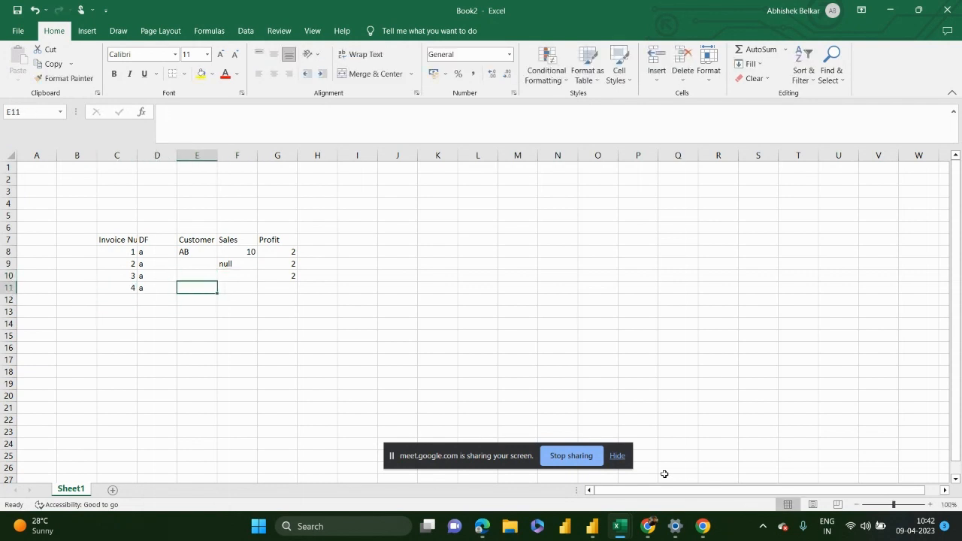
# Step: Complete the row for invoice 4 with customer name Df, Sales null and Profit 2
pyautogui.write('Df')
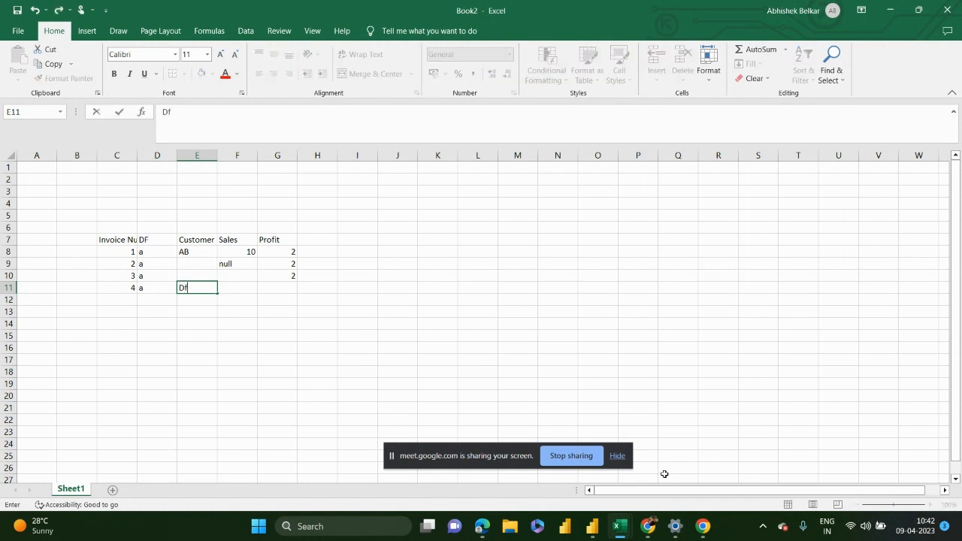
pyautogui.press('Tab')
pyautogui.write('null')
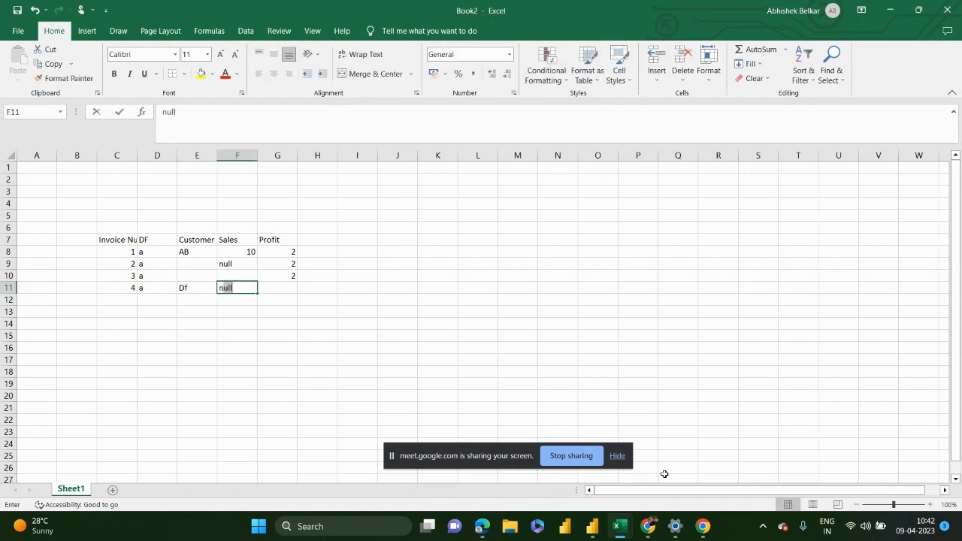
pyautogui.press('Return')
pyautogui.press('Right')
pyautogui.press('Up')
pyautogui.write('2')
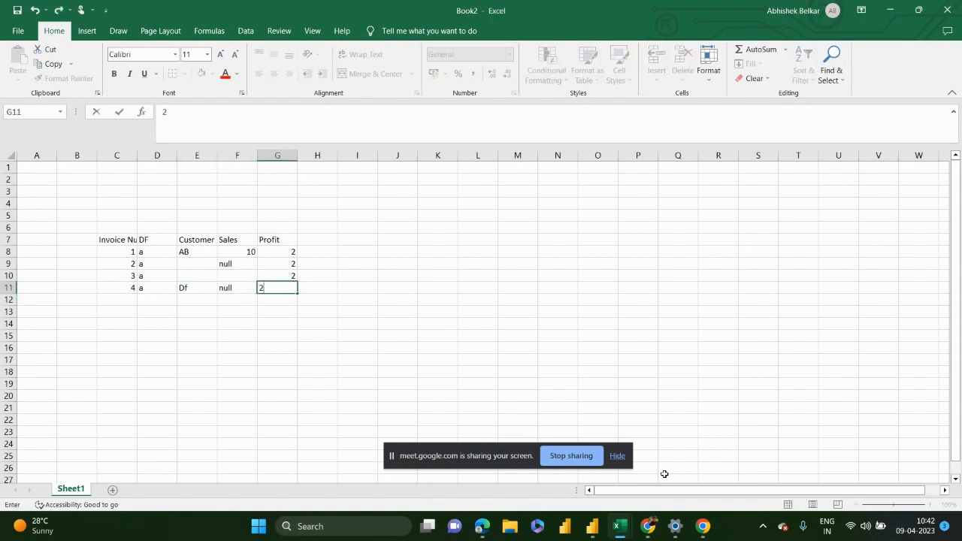
pyautogui.press('Left')
# Step: Copy the extended invoice table, C7 to G11, and switch to Power Query Editor
pyautogui.press('Left')
pyautogui.press('Left')
pyautogui.press('Left')
pyautogui.hotkey('ctrl', 'Up')
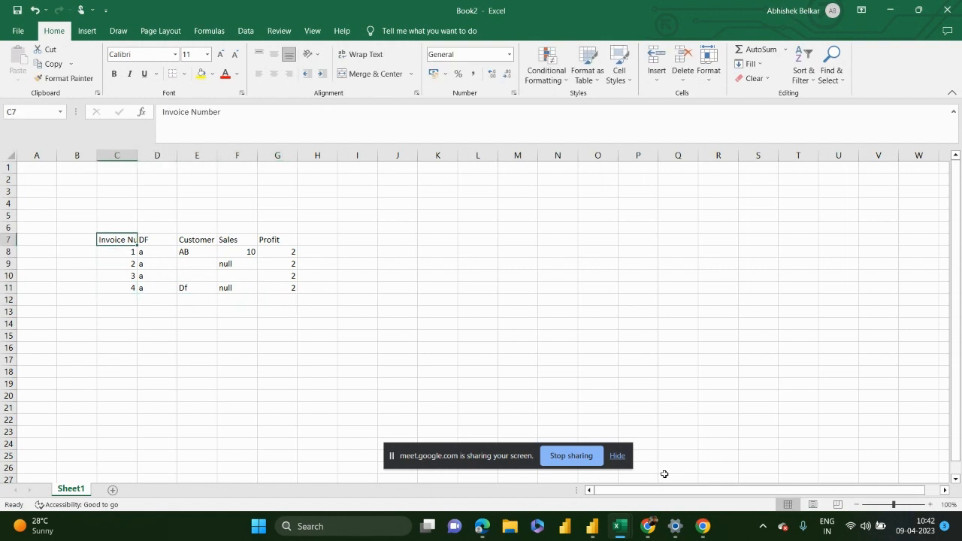
pyautogui.hotkey('ctrl', 'a')
pyautogui.hotkey('ctrl', 'c')
pyautogui.hotkey('alt', 'Tab')
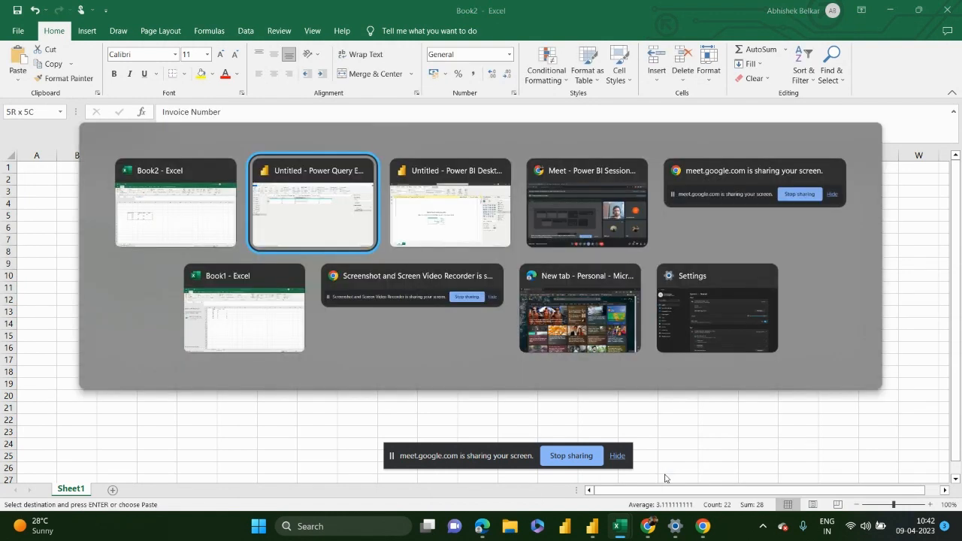
# Step: Switch to Power Query Editor and create a new table from the copied invoice data, keeping the name Table (3)
pyautogui.hotkey('alt', 'shift', 'Tab')
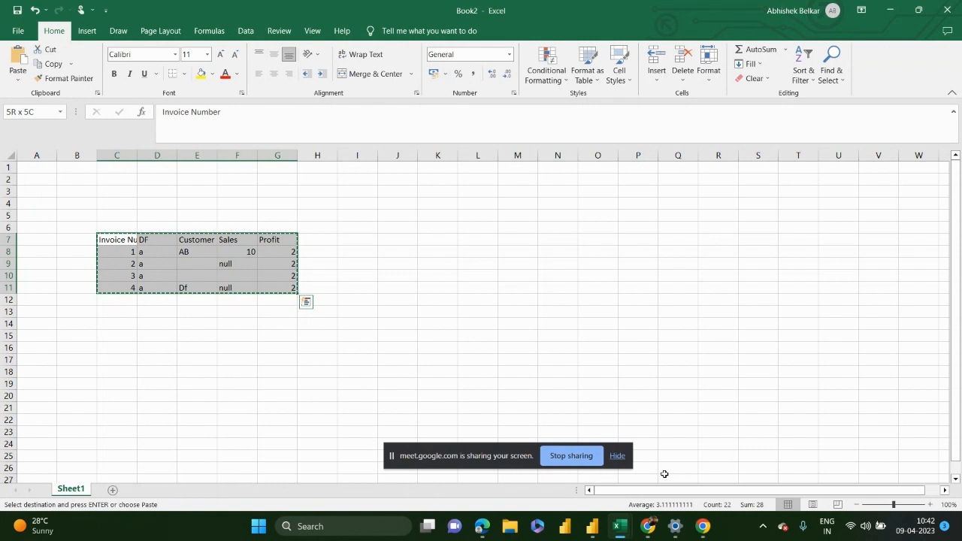
pyautogui.hotkey('alt', 'Tab')
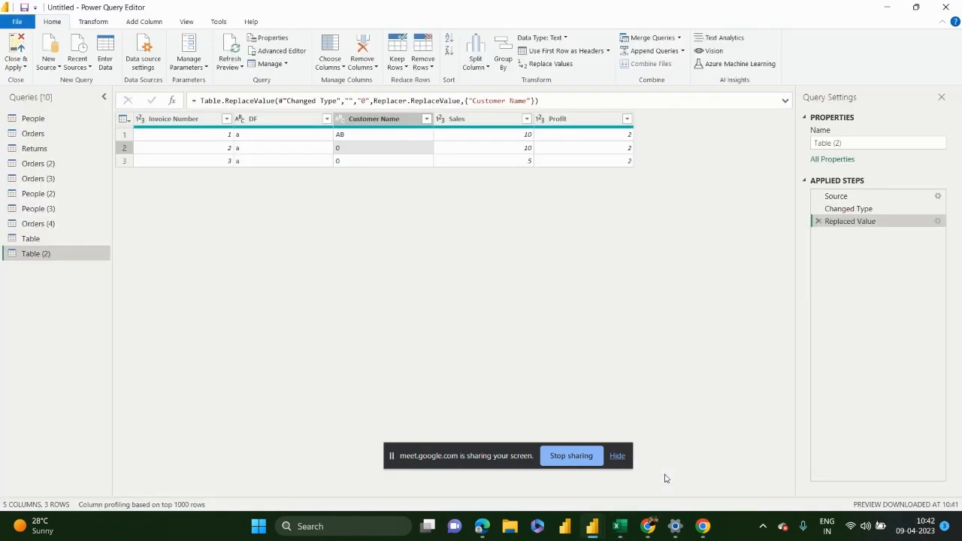
pyautogui.click(109, 49)
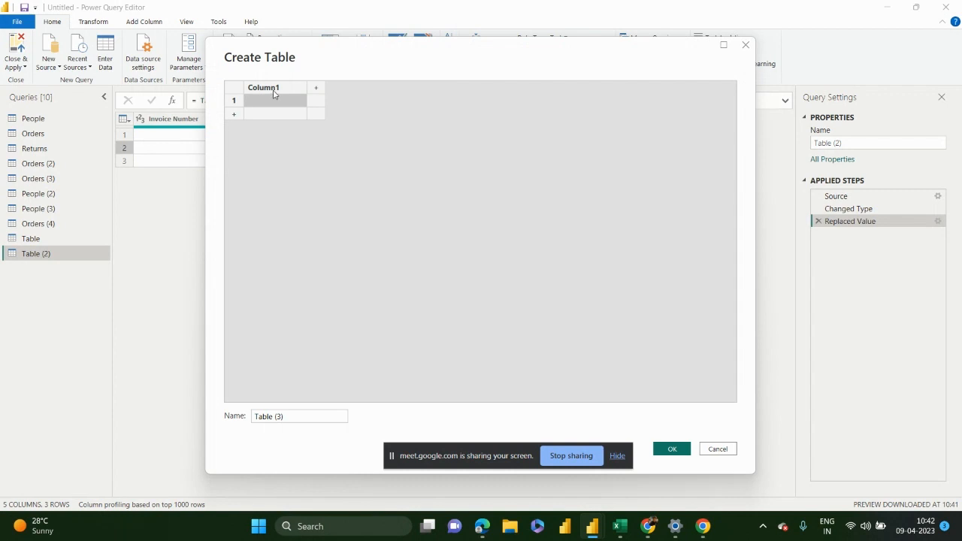
pyautogui.hotkey('ctrl', 'v')
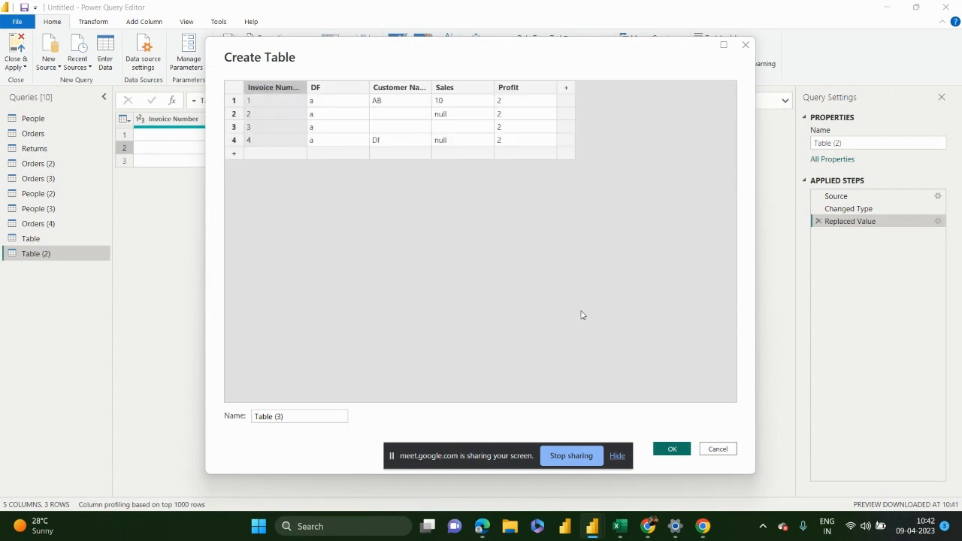
pyautogui.click(676, 448)
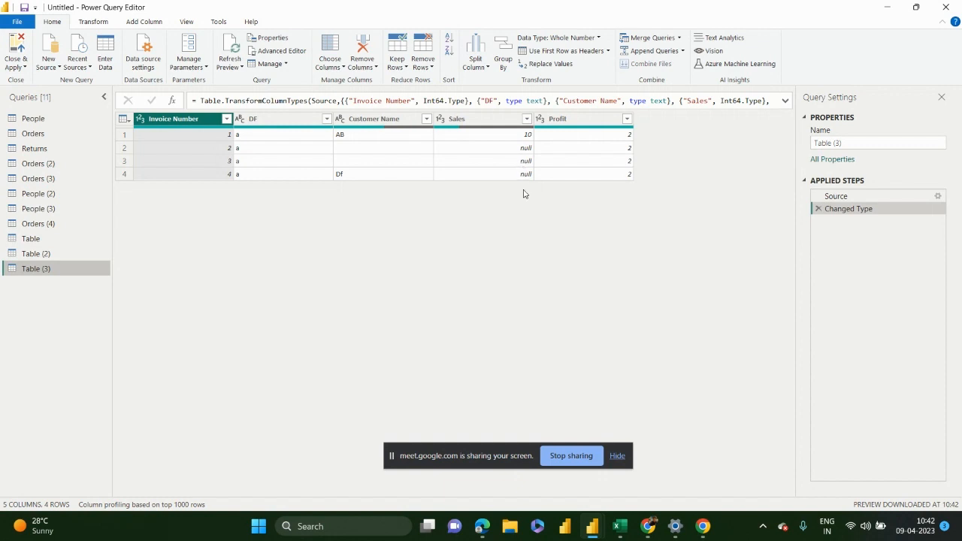
# Step: Replace the null values in the Sales column of Table (3) with 0
pyautogui.rightClick(507, 153)
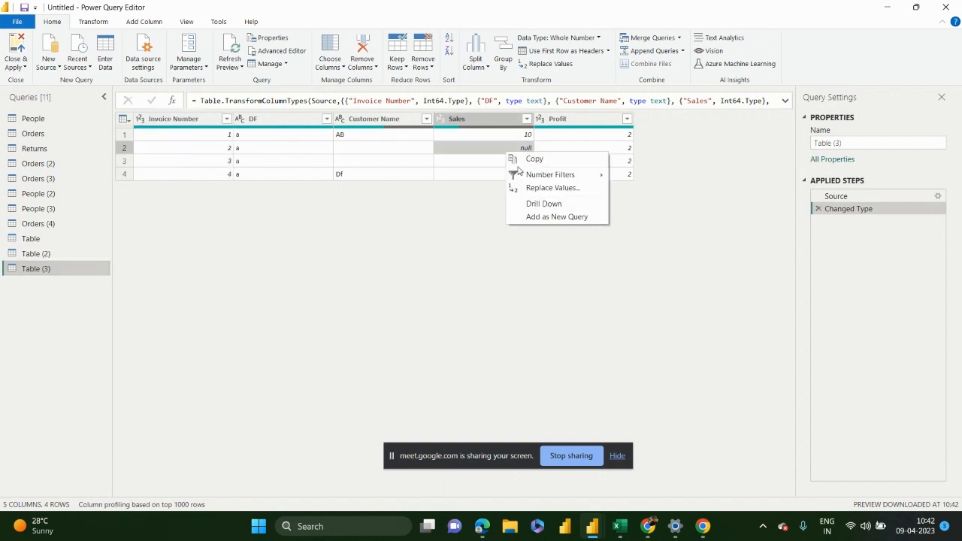
pyautogui.click(537, 188)
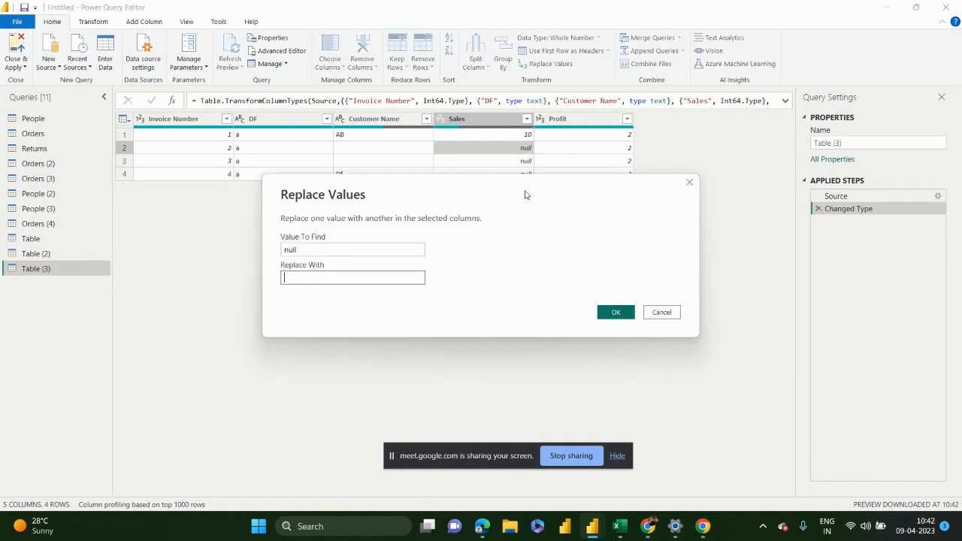
pyautogui.press('Tab')
pyautogui.moveTo(321, 249); pyautogui.dragTo(281, 250)
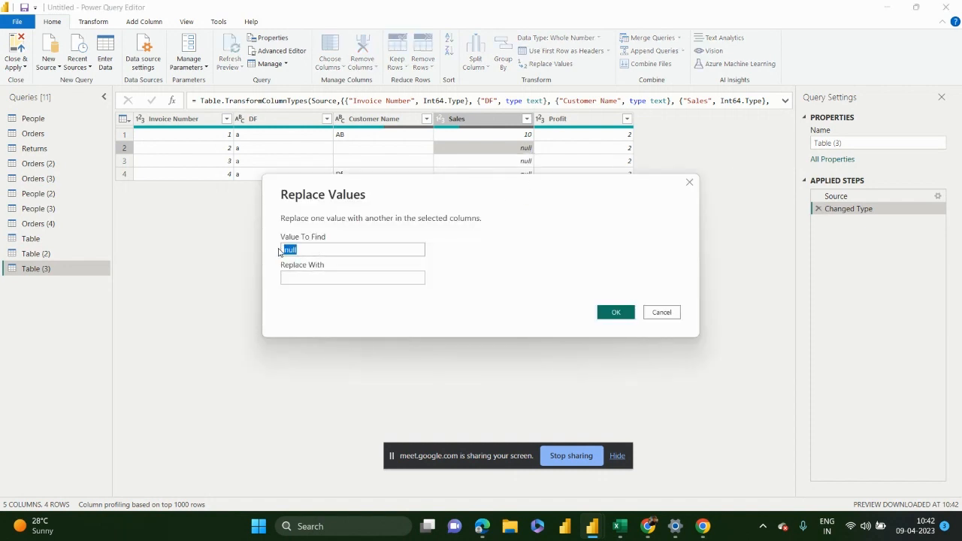
pyautogui.click(302, 276)
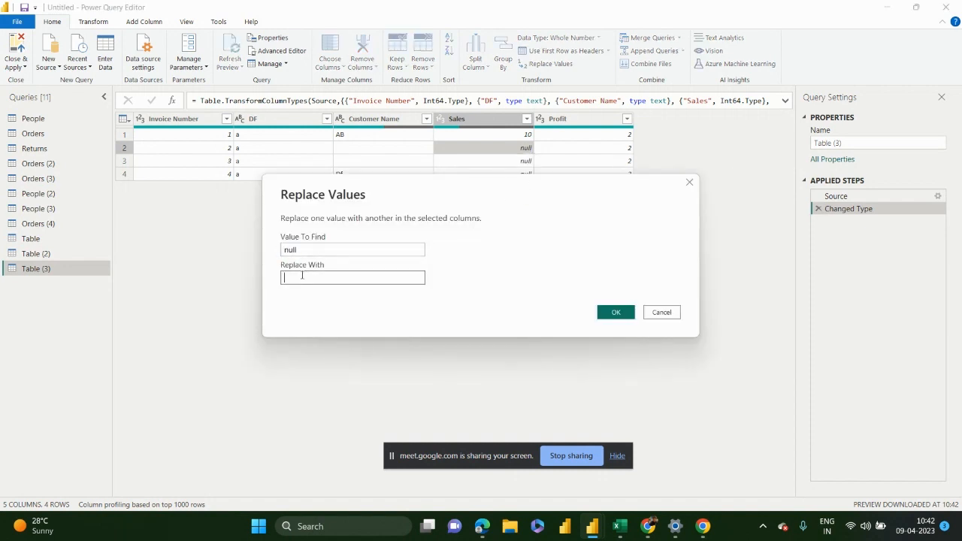
pyautogui.write('0')
pyautogui.click(615, 312)
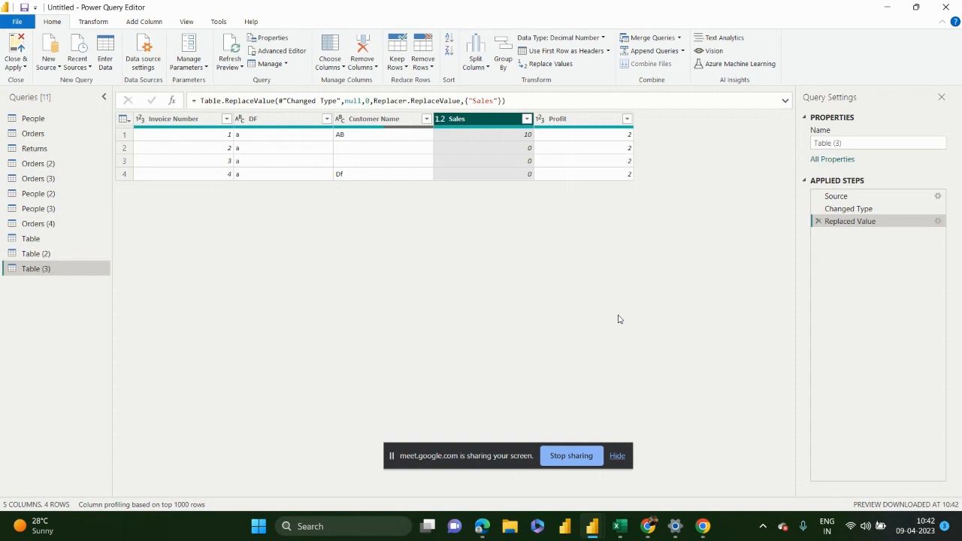
# Step: Replace the blank values in the Customer Name column of Table (3) with NA
pyautogui.rightClick(356, 153)
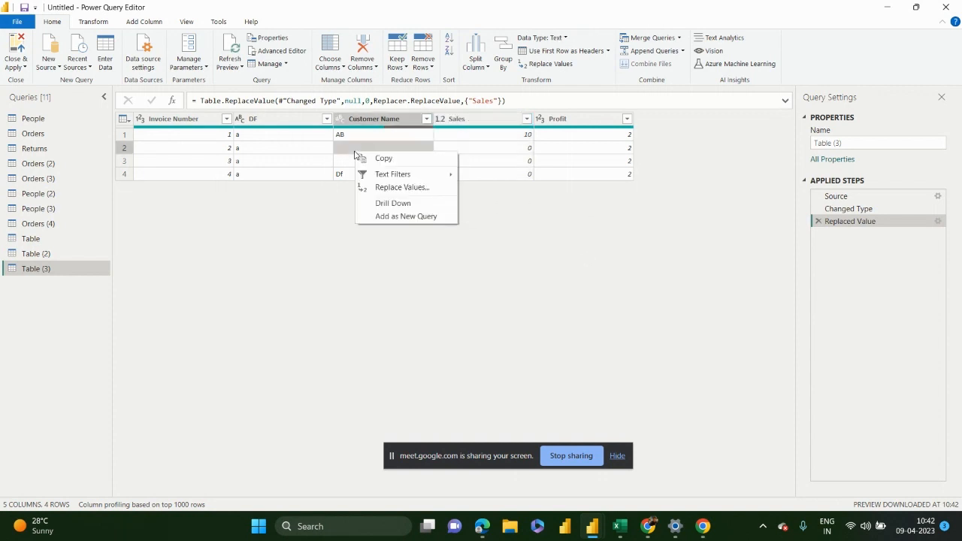
pyautogui.click(384, 190)
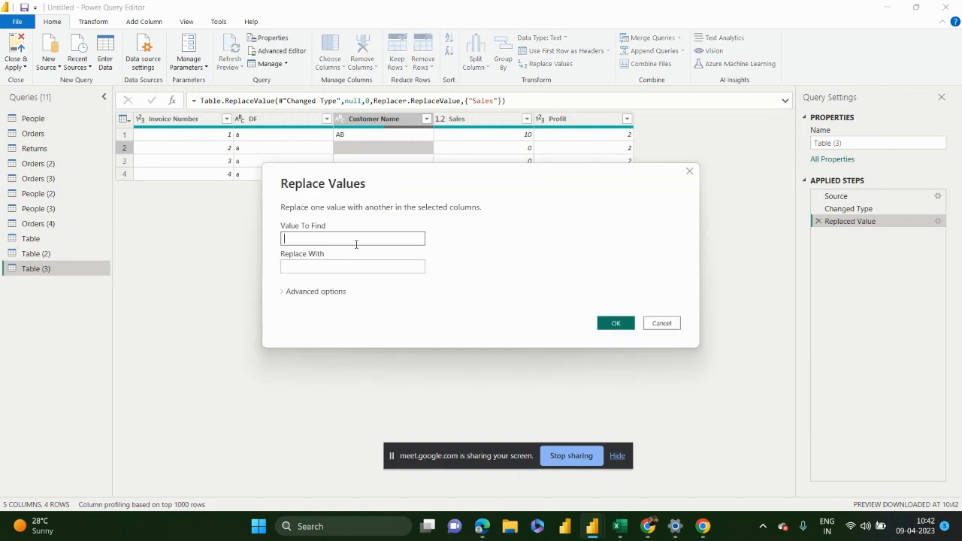
pyautogui.press('Tab')
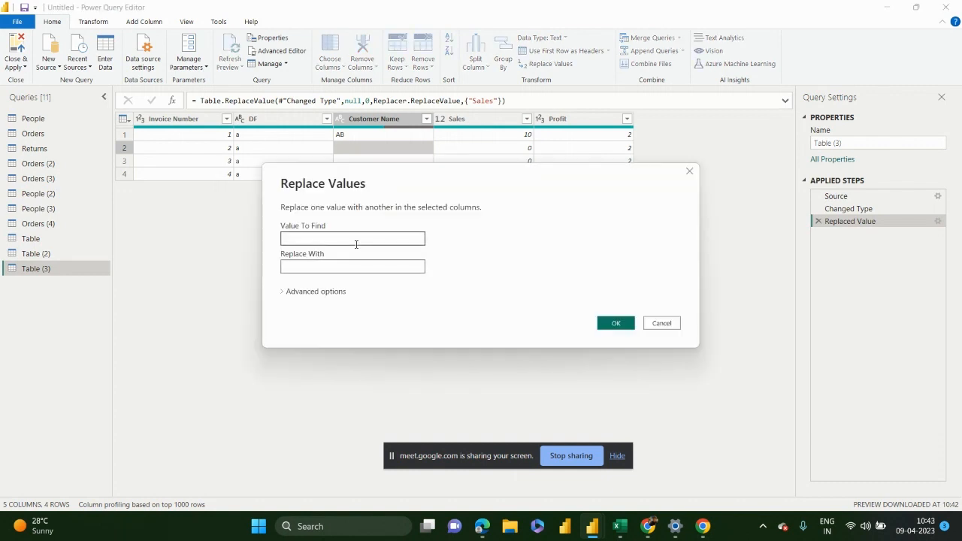
pyautogui.write('0')
pyautogui.press('BackSpace')
pyautogui.write('NA')
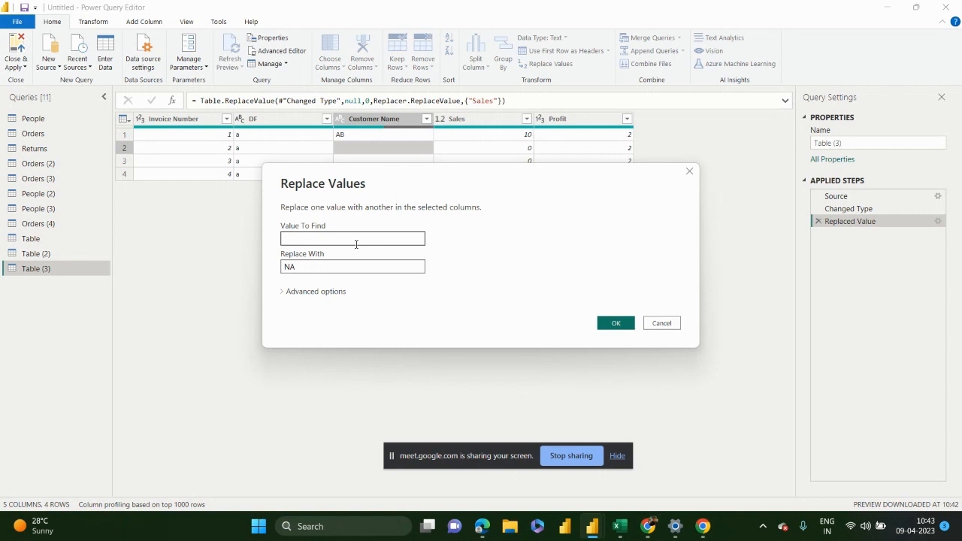
pyautogui.click(602, 324)
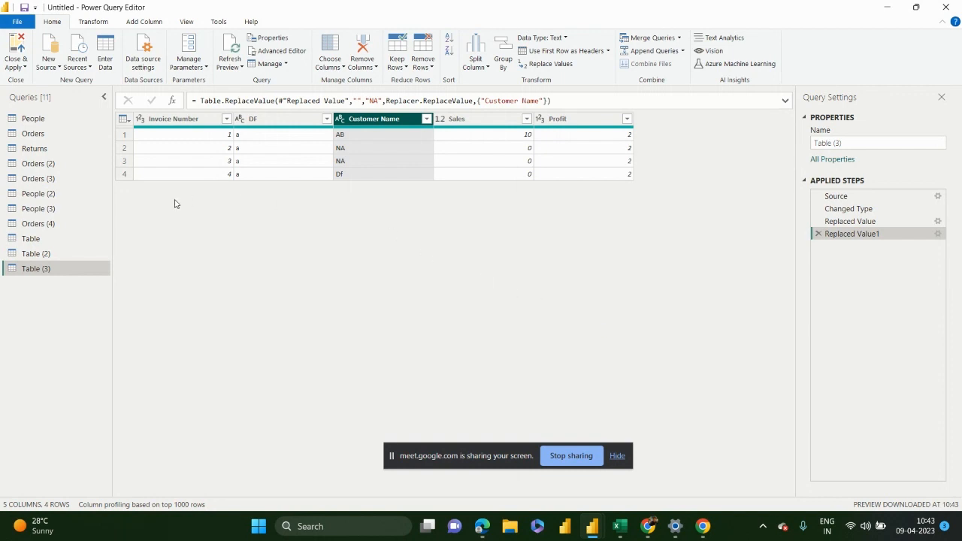
# Step: Open the Orders query and look through the data types available for the Row ID column
pyautogui.click(39, 134)
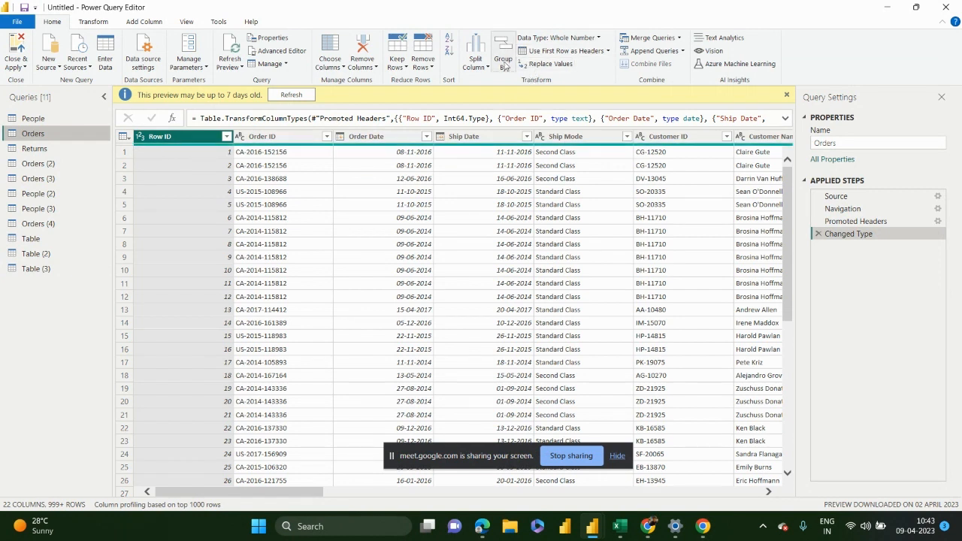
pyautogui.click(558, 42)
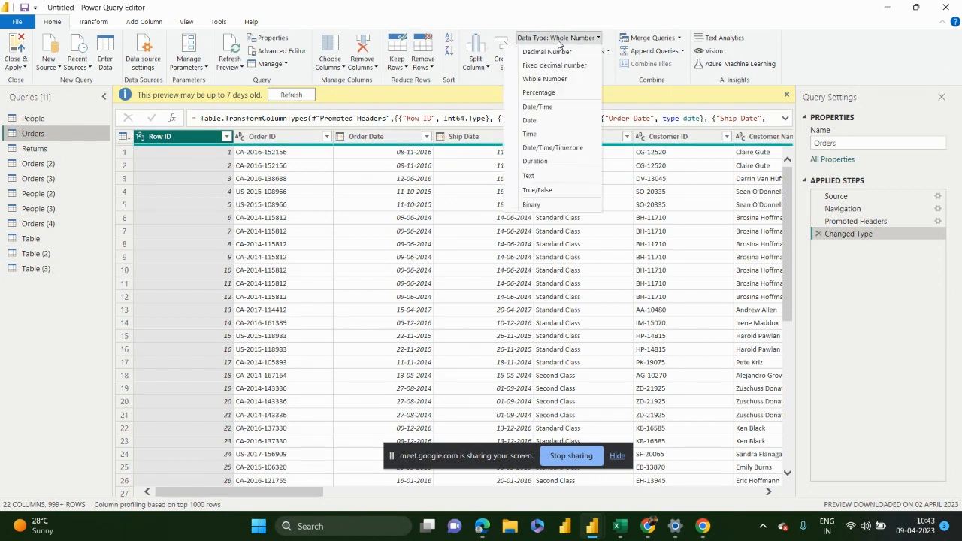
pyautogui.click(543, 26)
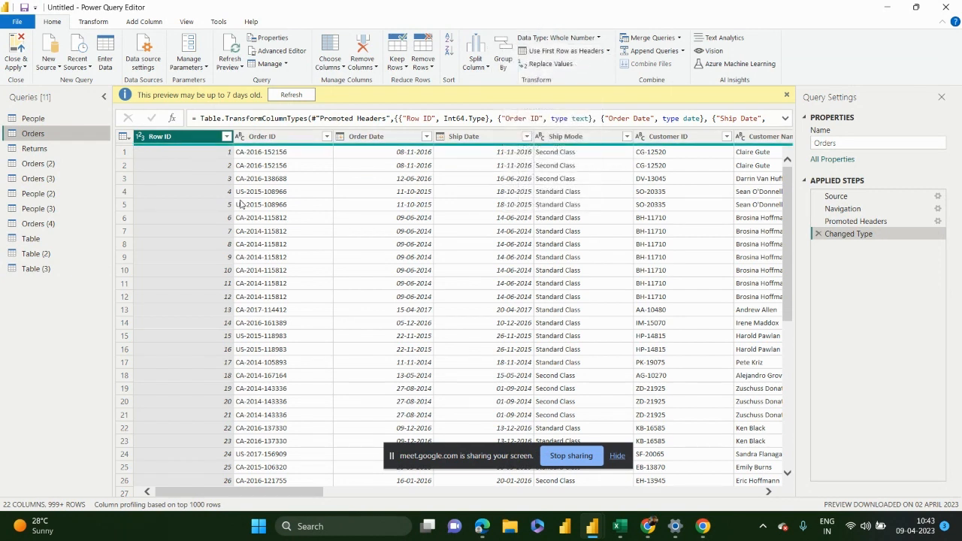
pyautogui.click(586, 39)
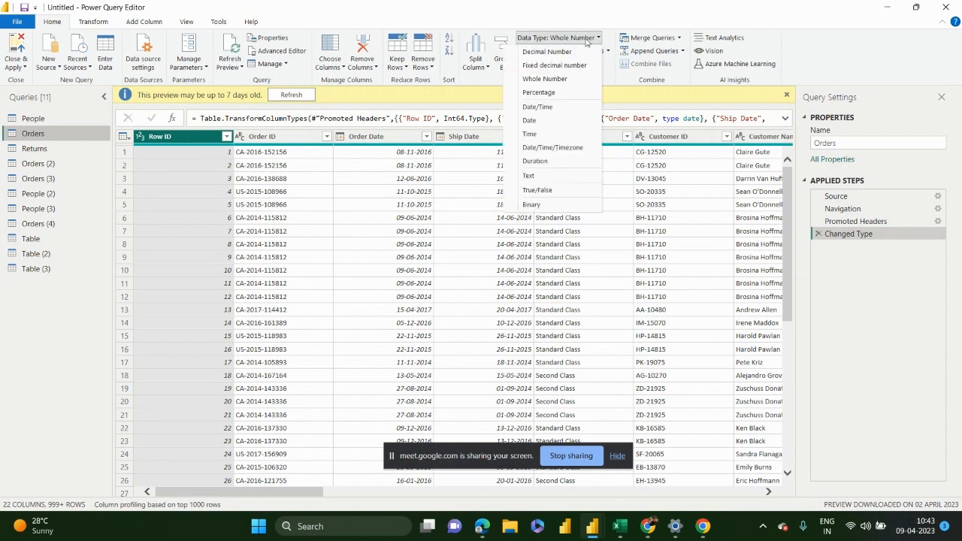
pyautogui.click(33, 157)
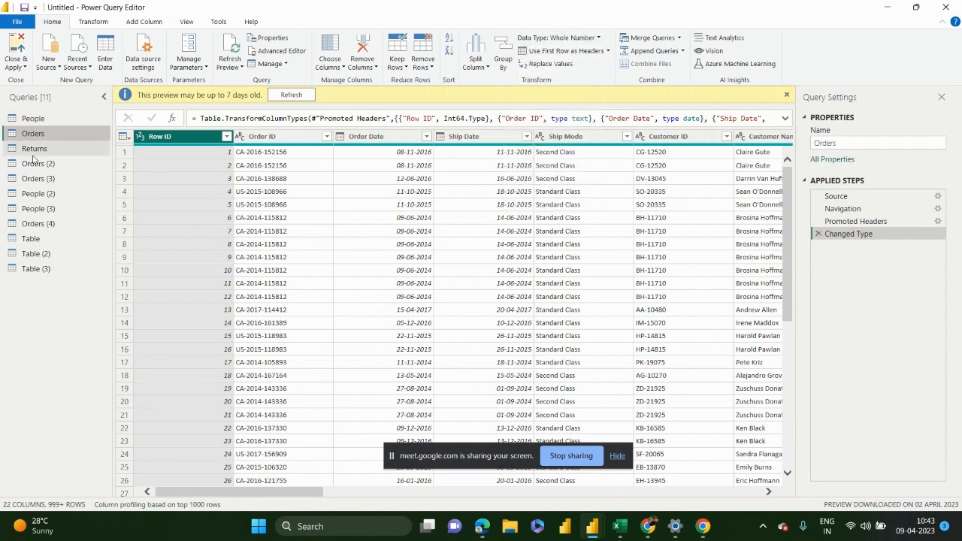
# Step: Open the Returns query and promote its first row to column headers
pyautogui.click(33, 154)
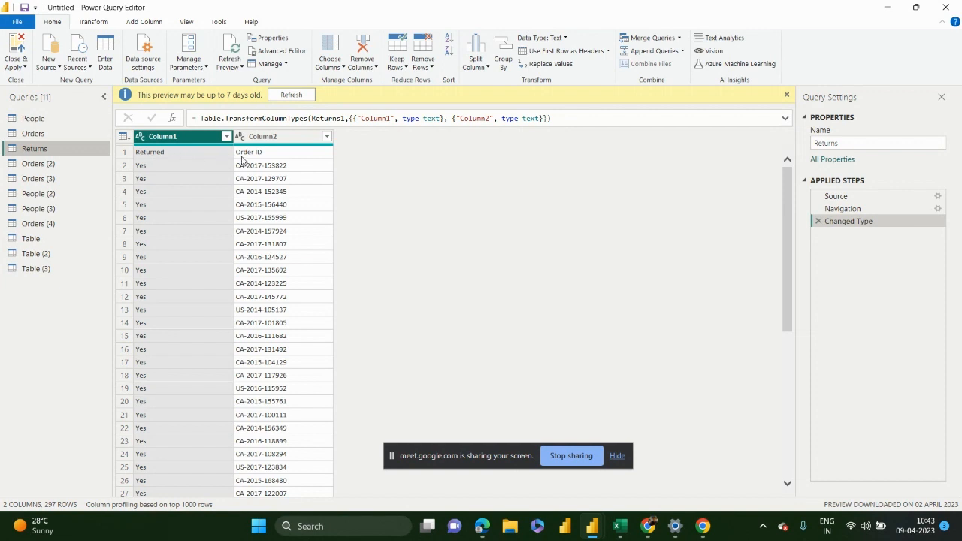
pyautogui.click(608, 51)
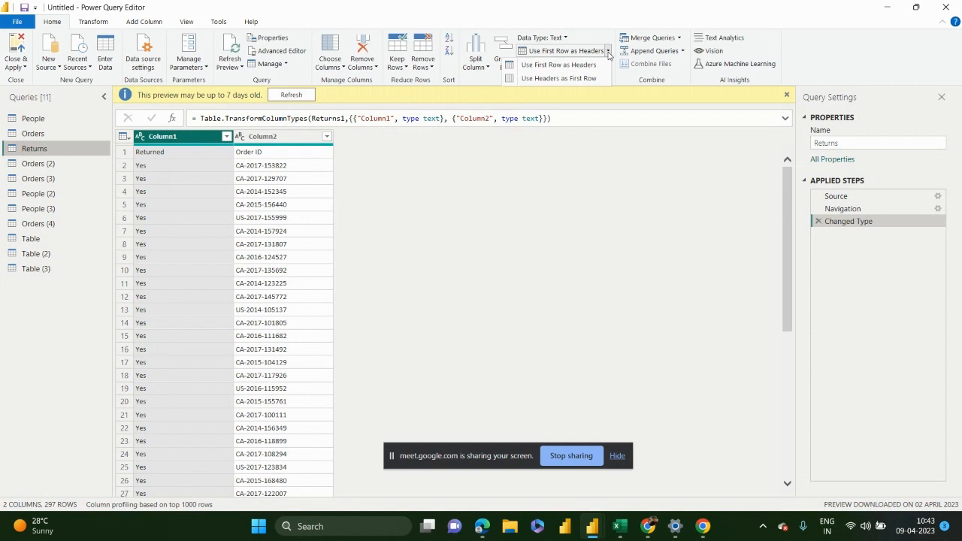
pyautogui.click(566, 68)
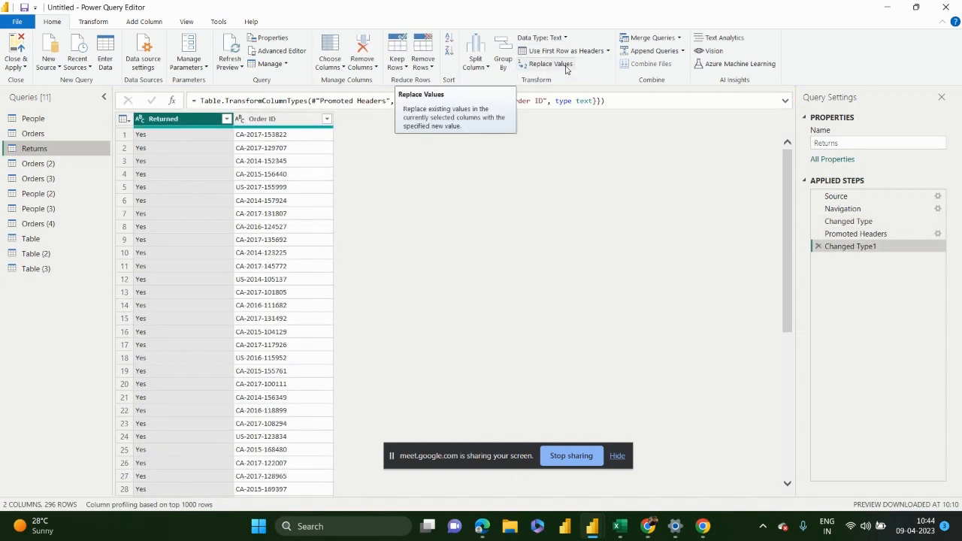
# Step: Demote the Returns headers to the first row, and delete the applied type-change and demotion steps this adds
pyautogui.click(607, 51)
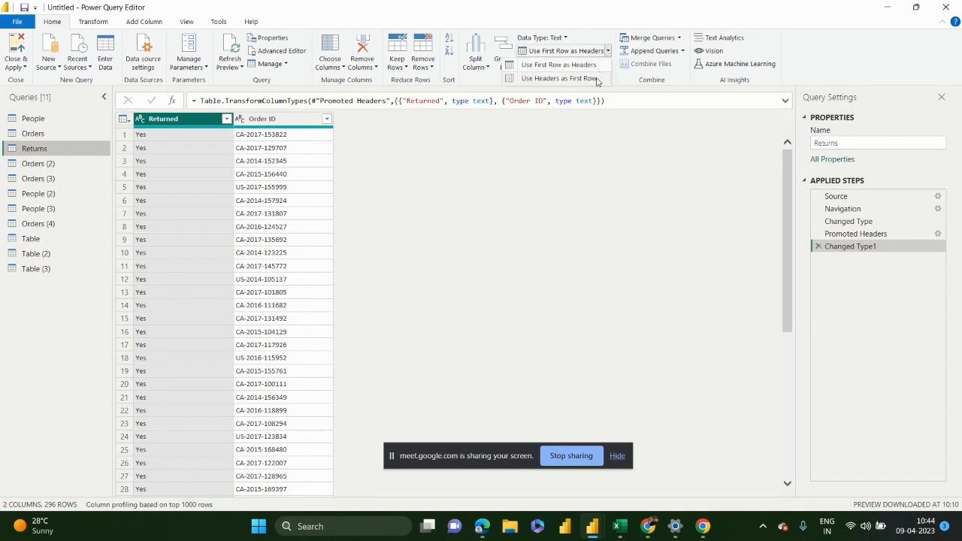
pyautogui.click(596, 78)
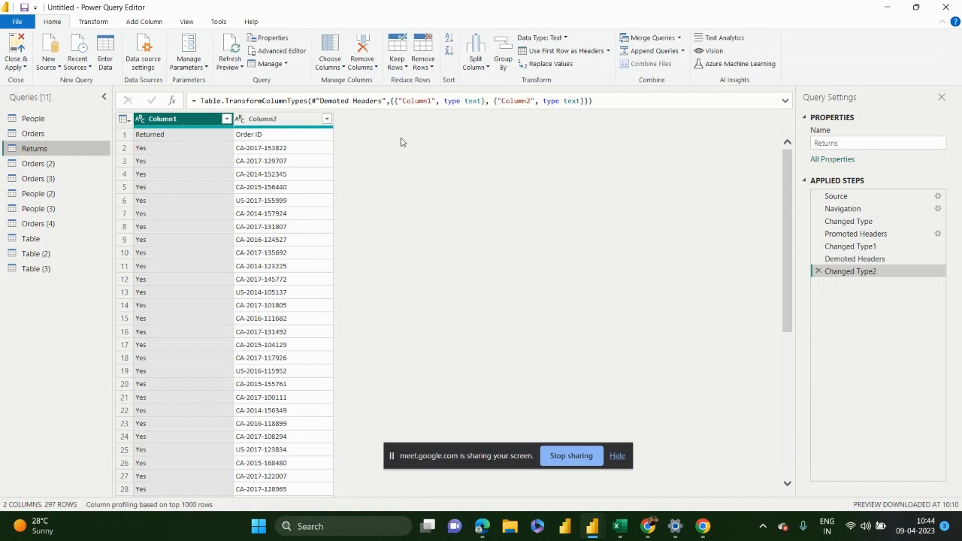
pyautogui.click(819, 270)
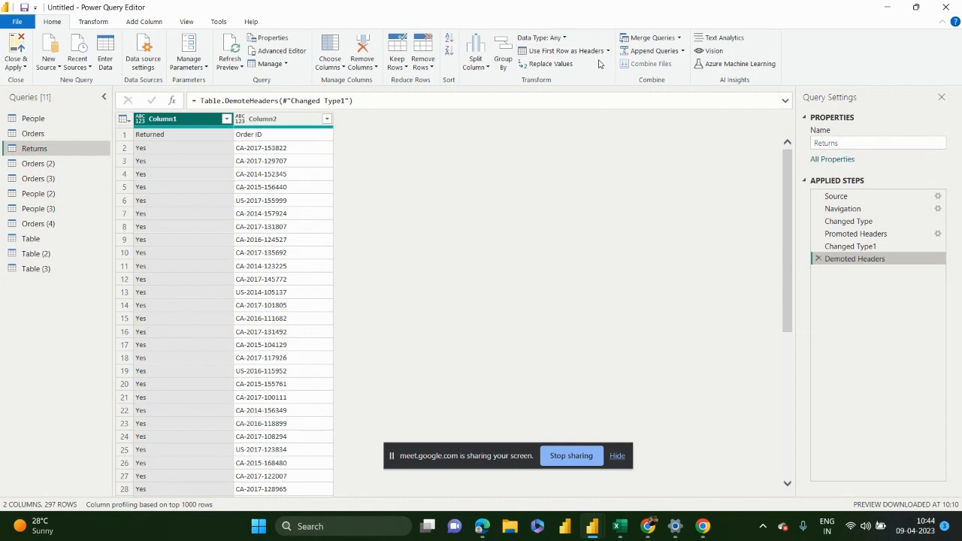
pyautogui.click(818, 259)
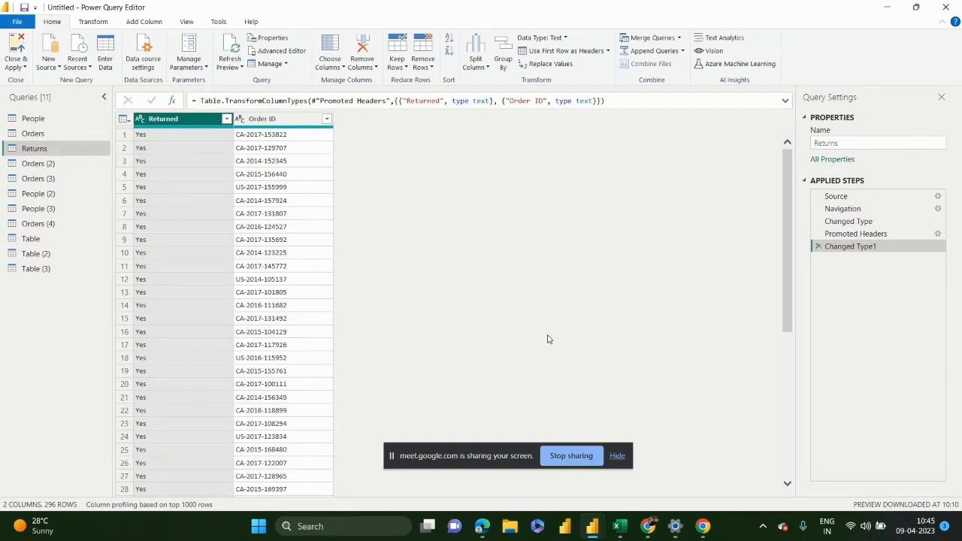
# Step: Switch to the Book2 workbook in Excel and paste the copied invoice table directly below the original, starting at C12
pyautogui.moveTo(619, 526)
pyautogui.click(633, 493)
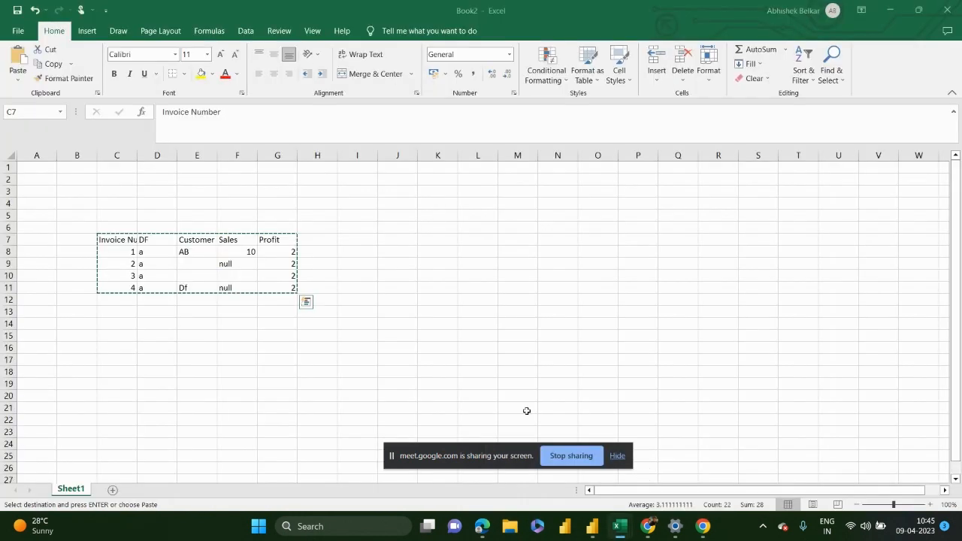
pyautogui.click(181, 285)
pyautogui.press('Left')
pyautogui.press('Left')
pyautogui.press('Left')
pyautogui.press('Up')
pyautogui.press('Up')
pyautogui.press('Up')
pyautogui.press('Up')
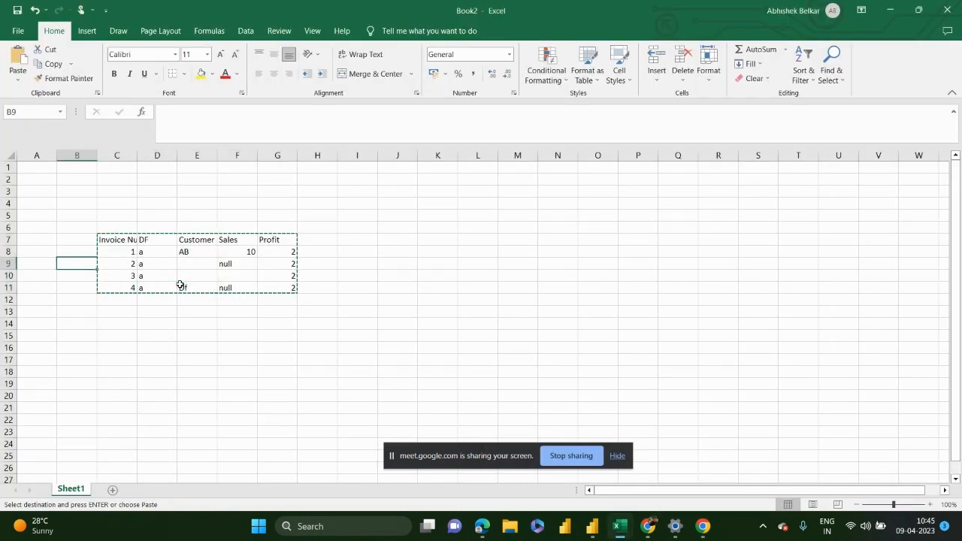
pyautogui.press('Right')
pyautogui.hotkey('ctrl', 'a')
pyautogui.press('Down')
pyautogui.press('Down')
pyautogui.press('Down')
pyautogui.press('Down')
pyautogui.press('Down')
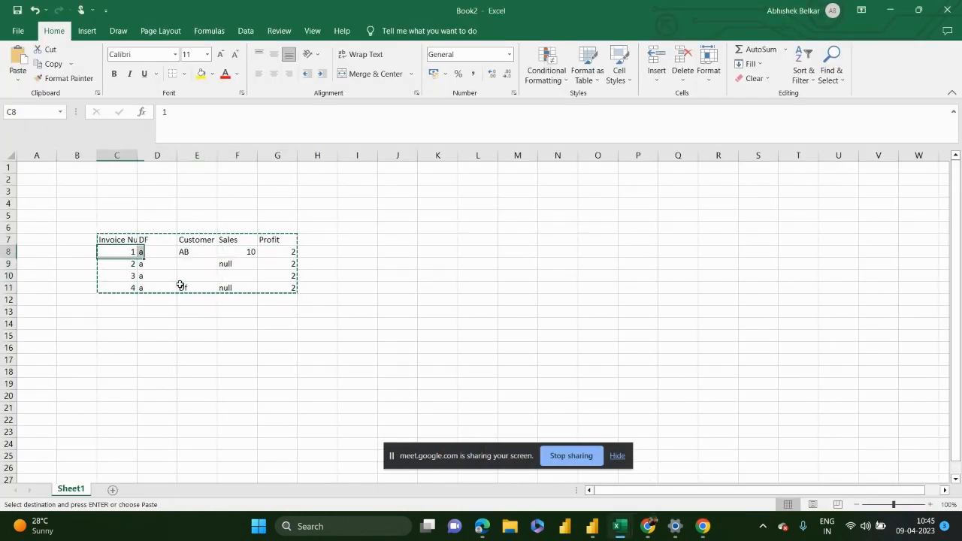
pyautogui.hotkey('ctrl', 'v')
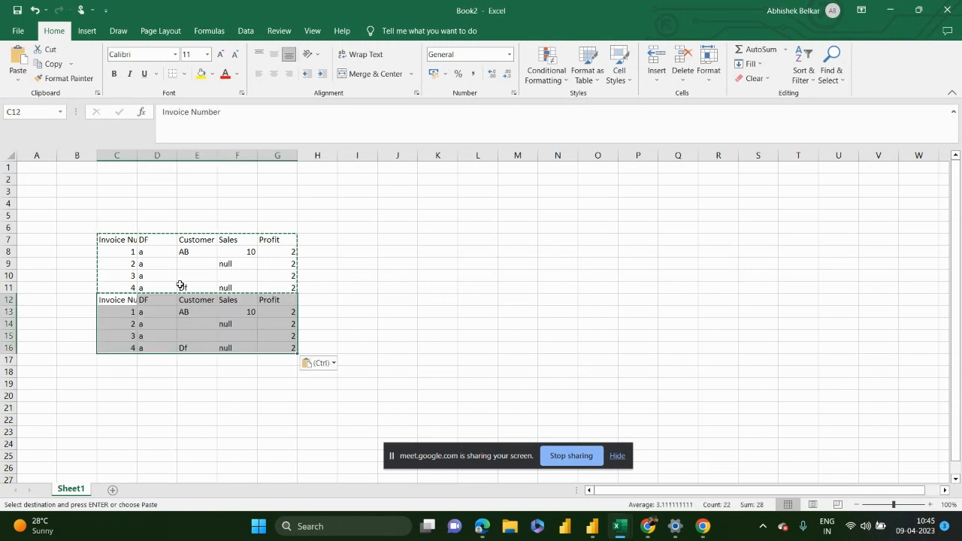
# Step: Select the entire row 12 containing the duplicated table headers
pyautogui.hotkey('shift', 'BackSpace')
pyautogui.hotkey('shift', 'space')
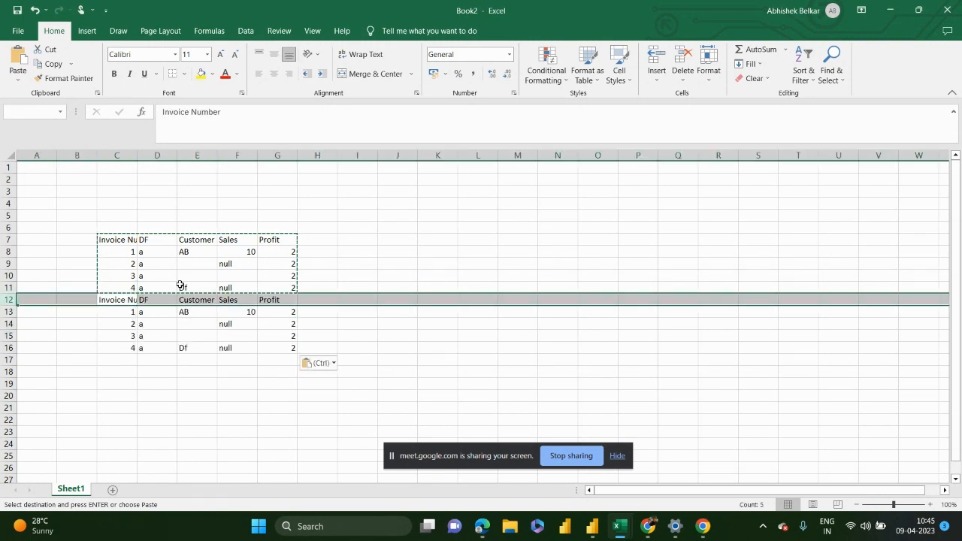
# Step: Delete the repeated header row 12 between the two stacked data blocks and return to the header cell C7
pyautogui.hotkey('ctrl', '-')
pyautogui.press('Up')
pyautogui.press('Up')
pyautogui.press('Up')
pyautogui.press('Up')
pyautogui.press('Up')
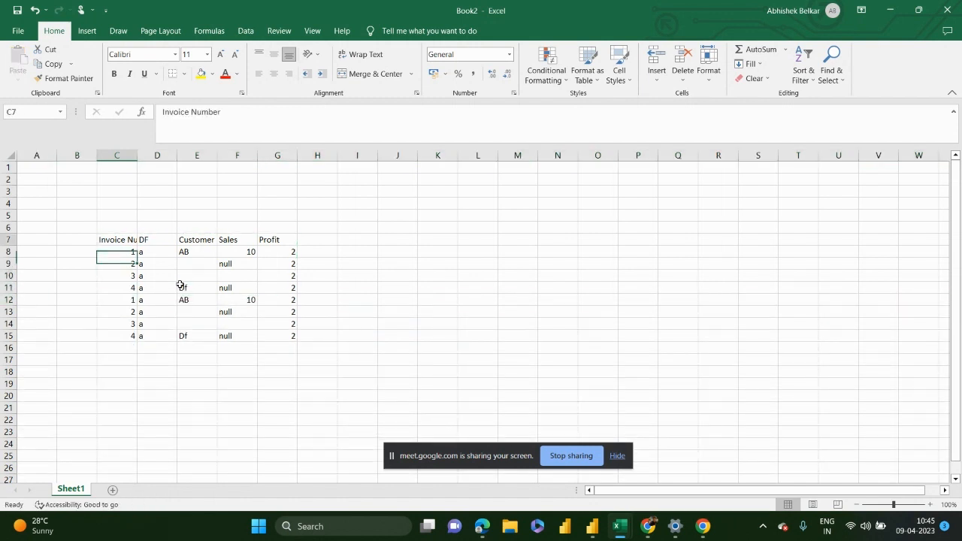
# Step: Select the whole combined table from C7 to G15, including the header row
pyautogui.hotkey('ctrl', 'shift', 'Right')
pyautogui.hotkey('shift', 'Down')
pyautogui.hotkey('shift', 'Down')
pyautogui.hotkey('shift', 'Down')
pyautogui.hotkey('shift', 'Down')
pyautogui.hotkey('shift', 'Down')
pyautogui.hotkey('shift', 'Down')
pyautogui.hotkey('shift', 'Down')
pyautogui.hotkey('shift', 'Down')
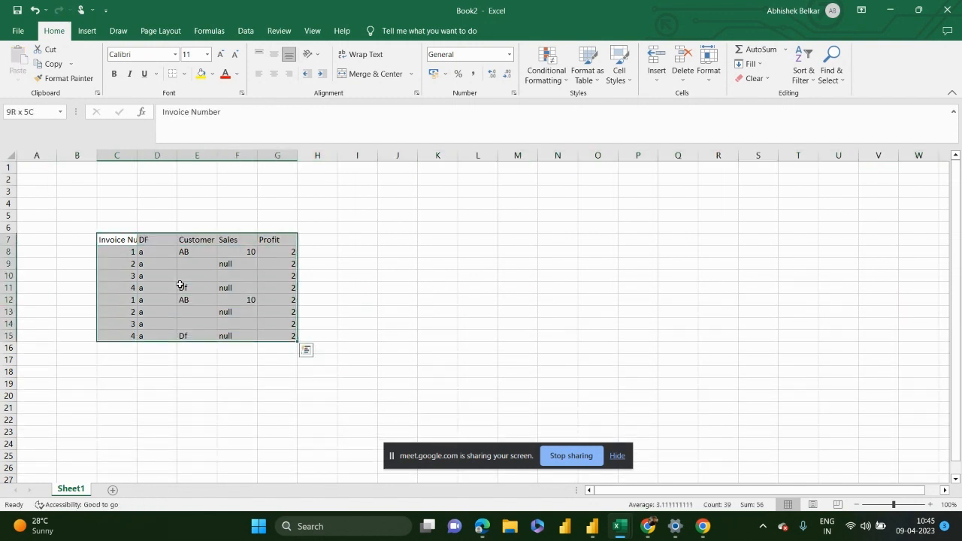
# Step: Switch to the Power Query Editor, look through the Orders (2) and People (2) queries, and open Orders (3)
pyautogui.click(593, 526)
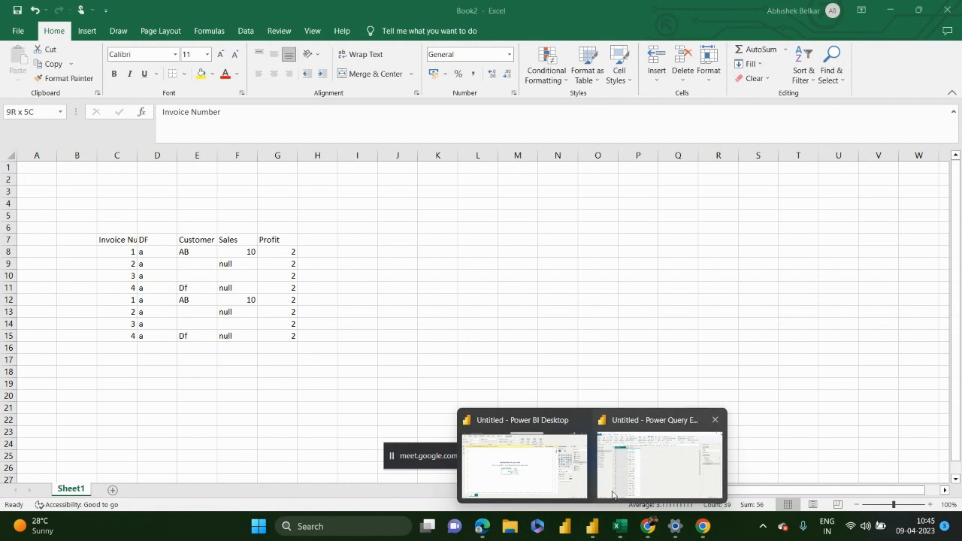
pyautogui.click(612, 494)
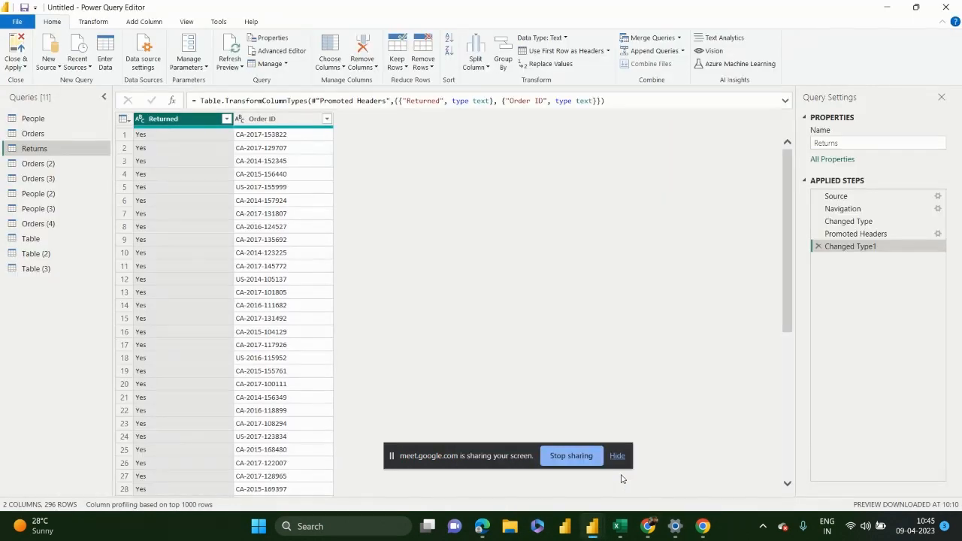
pyautogui.click(66, 165)
pyautogui.click(68, 194)
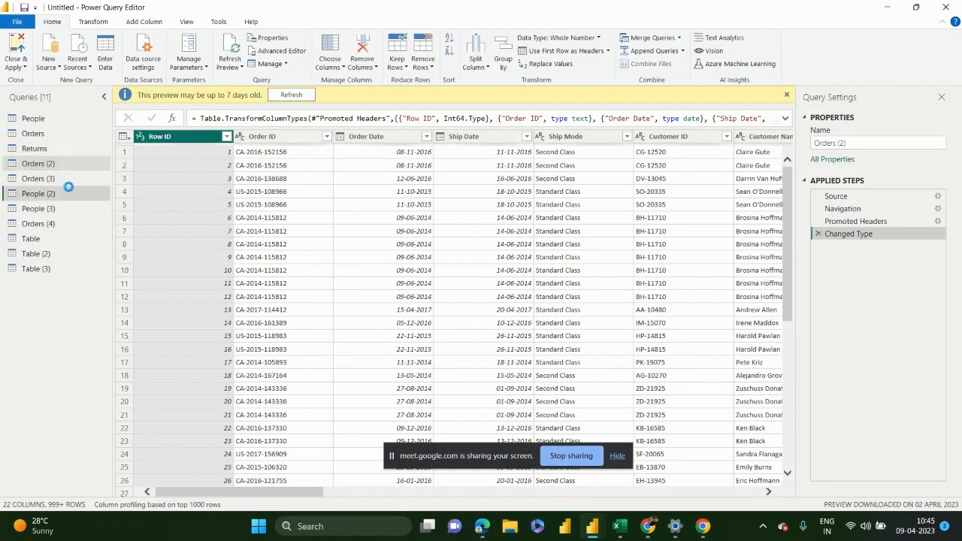
pyautogui.click(67, 178)
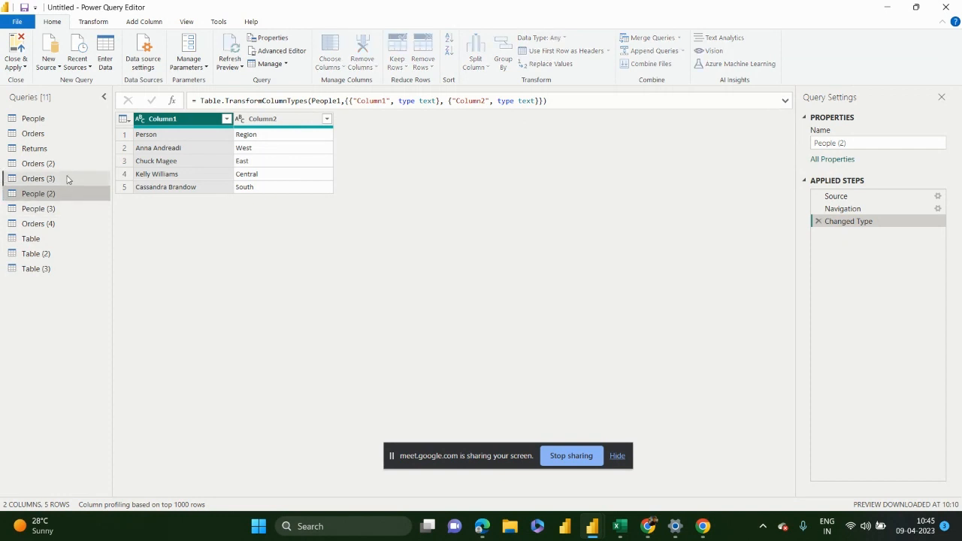
pyautogui.click(66, 167)
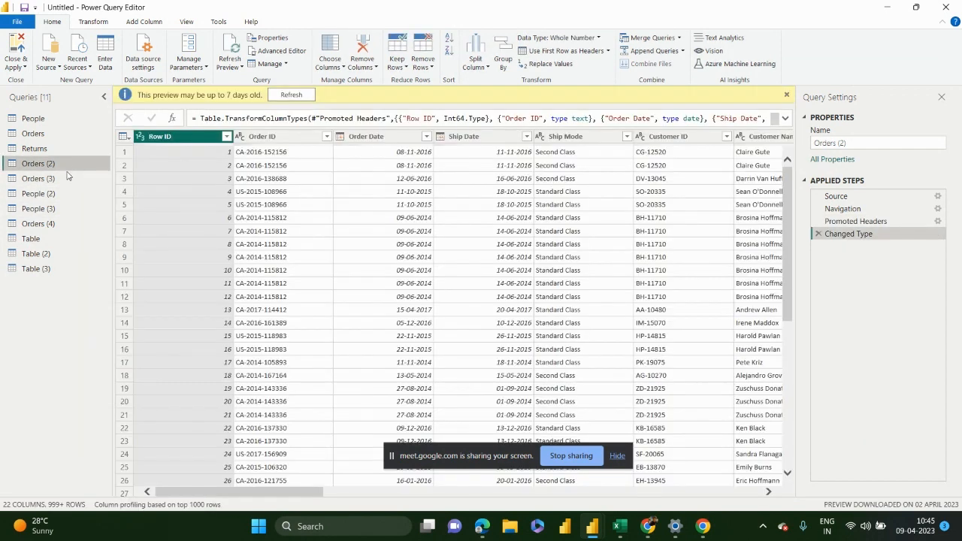
pyautogui.click(67, 185)
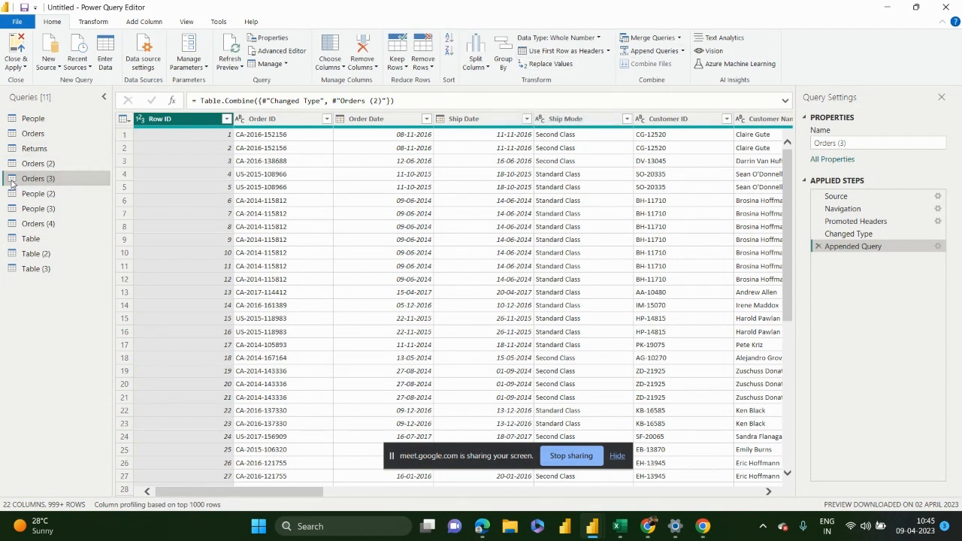
# Step: Append the Orders (4) table to the current Orders (3) query
pyautogui.click(648, 52)
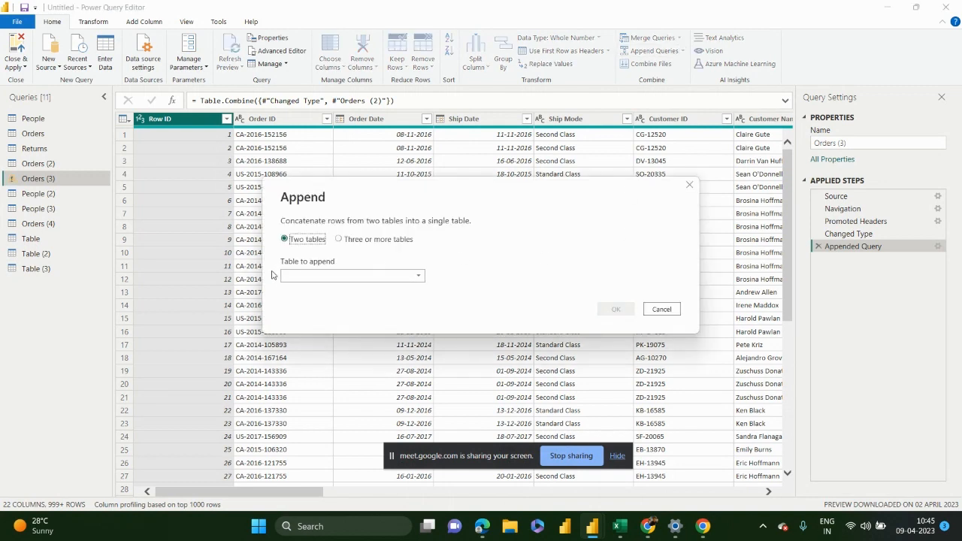
pyautogui.click(338, 278)
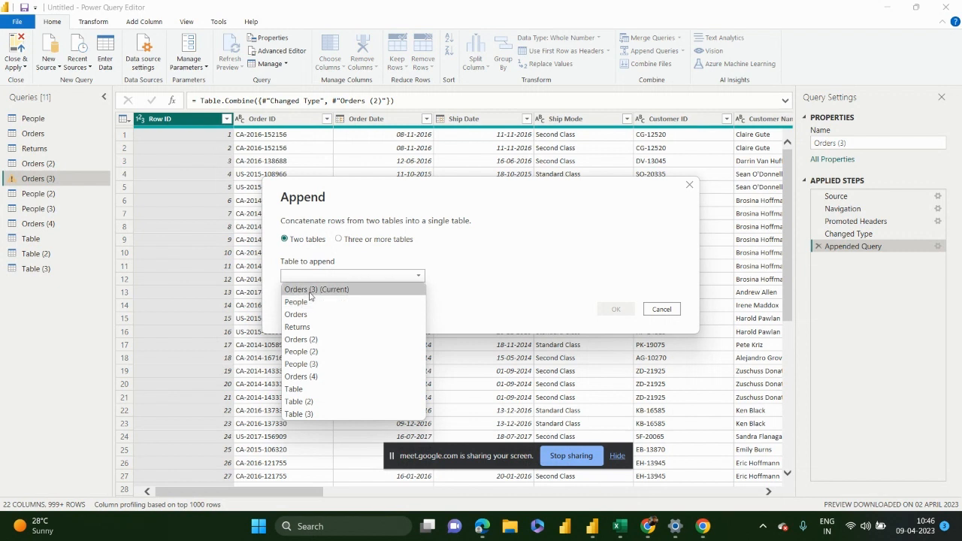
pyautogui.click(333, 375)
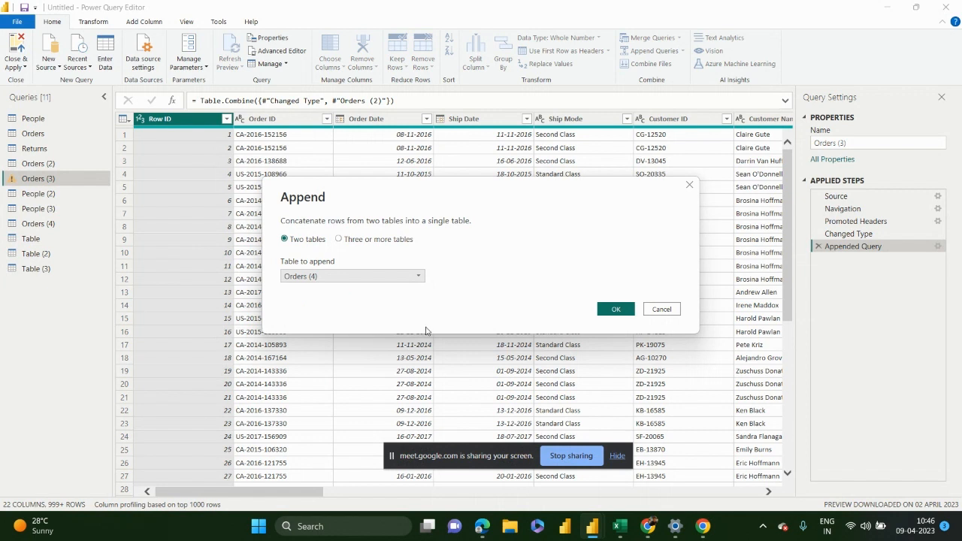
pyautogui.click(599, 309)
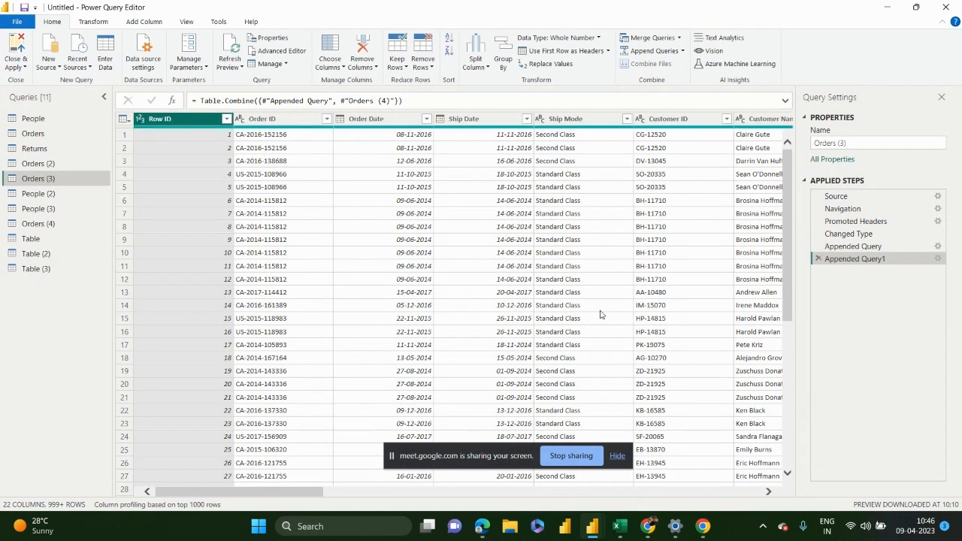
# Step: Start an append as a new query with Orders (3) first and Orders second, set to three or more tables
pyautogui.click(683, 51)
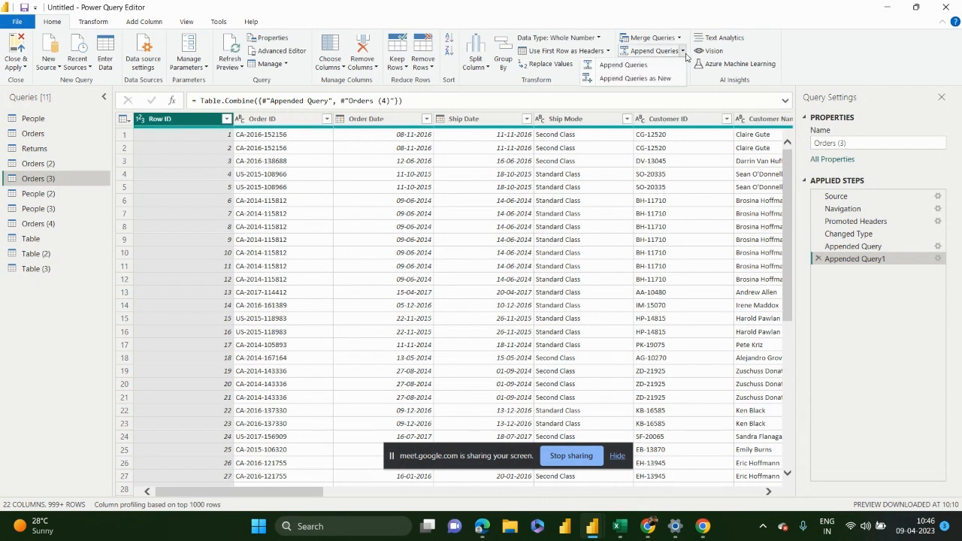
pyautogui.click(648, 80)
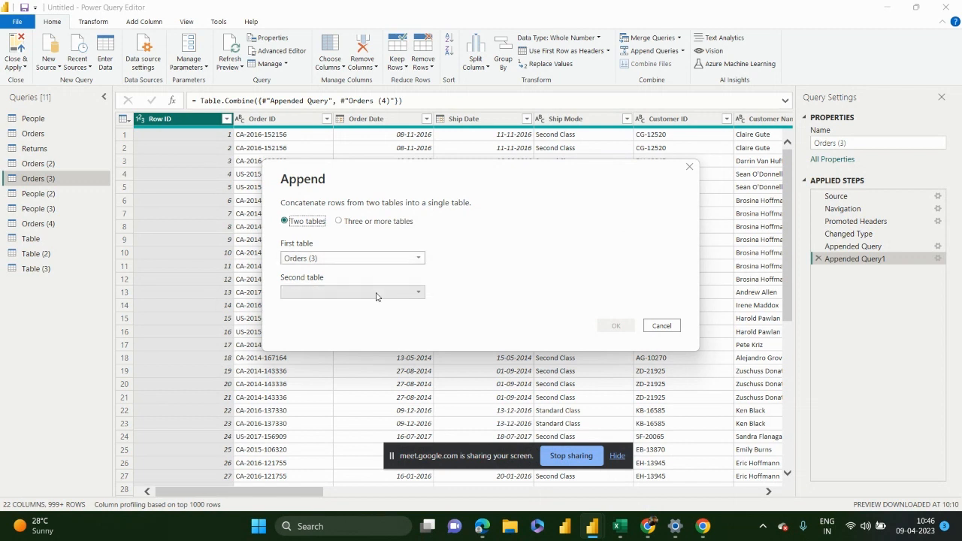
pyautogui.click(376, 293)
pyautogui.click(371, 319)
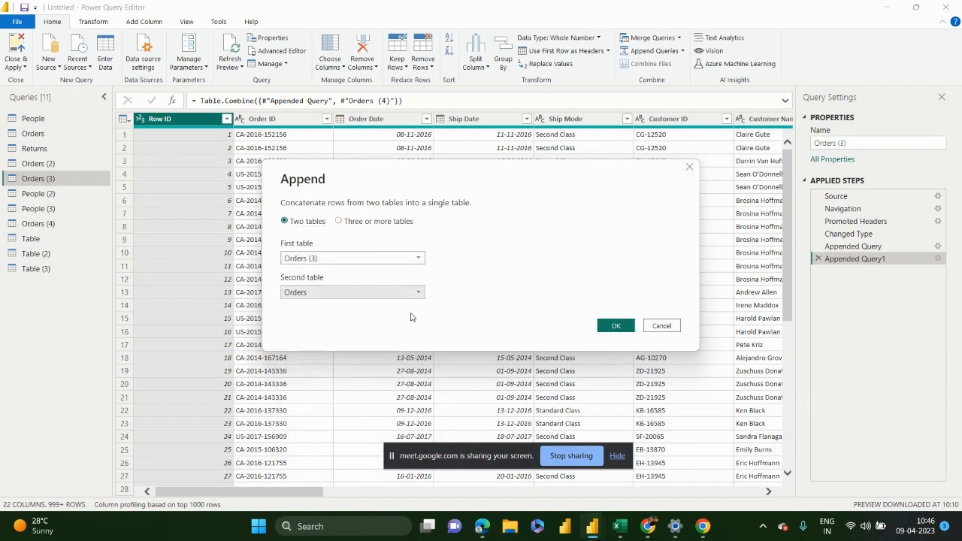
pyautogui.click(373, 225)
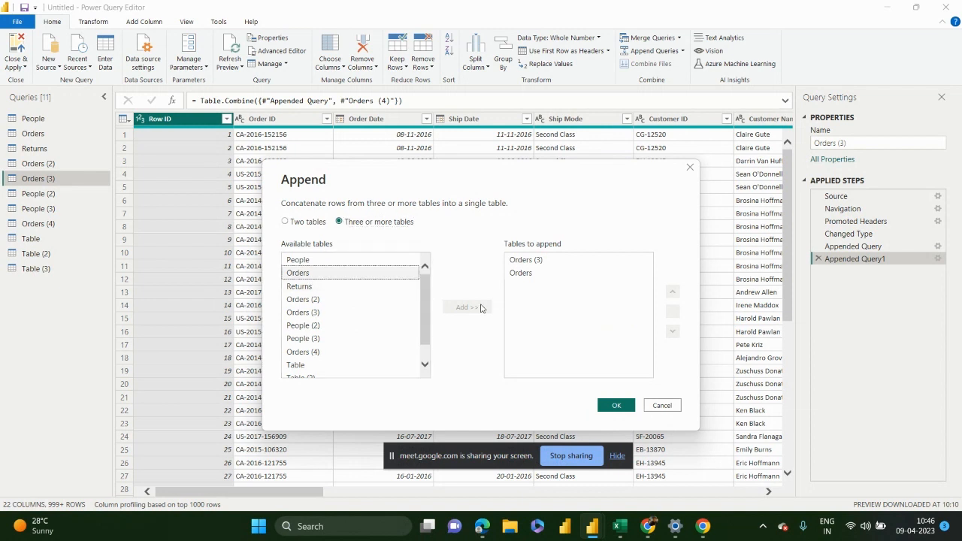
# Step: Add Orders (4) to the tables to append and remove the duplicate Orders entry
pyautogui.click(373, 274)
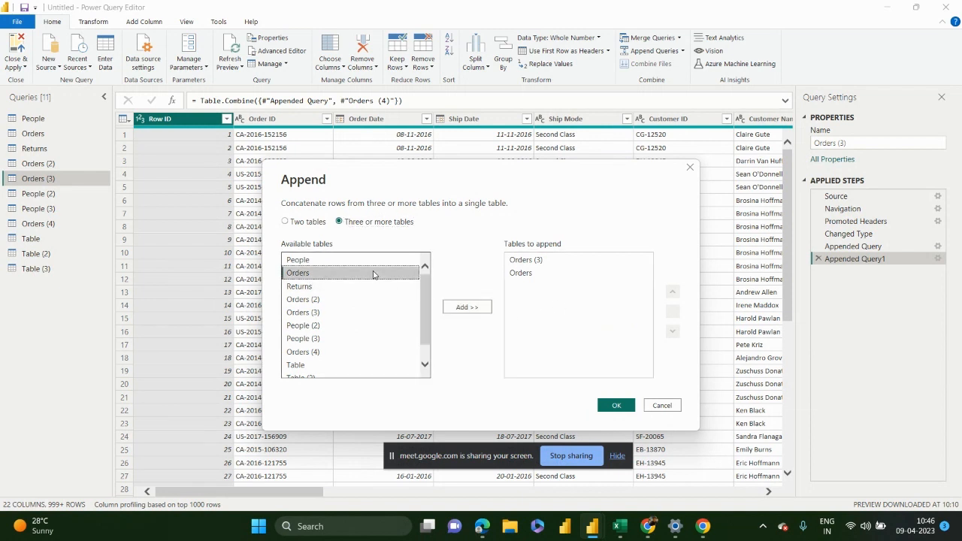
pyautogui.click(464, 307)
pyautogui.scroll(-1, 425, 300)
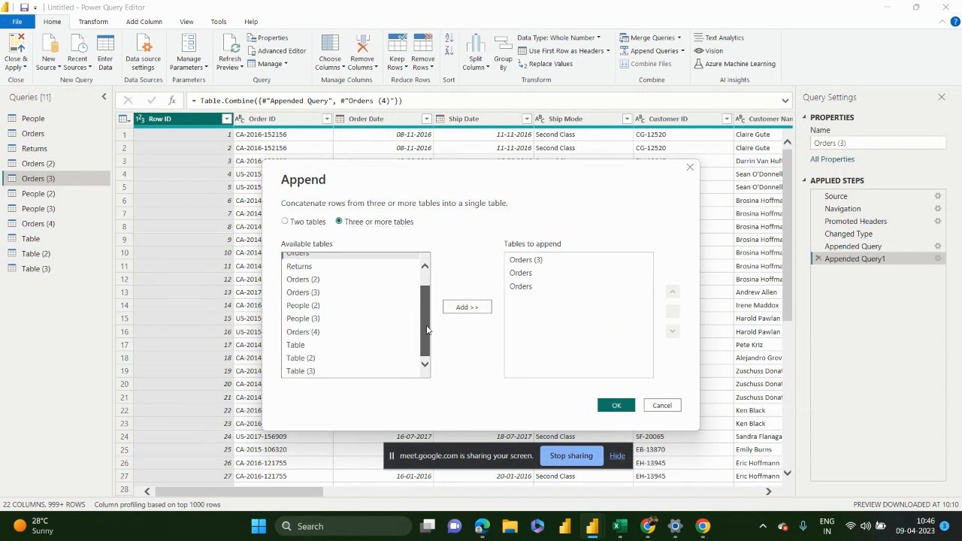
pyautogui.click(368, 332)
pyautogui.click(452, 308)
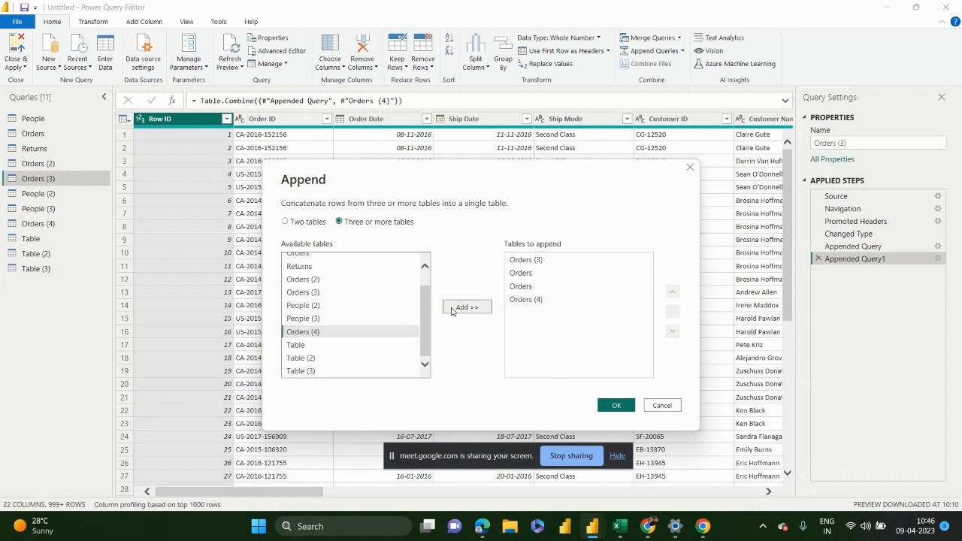
pyautogui.click(524, 289)
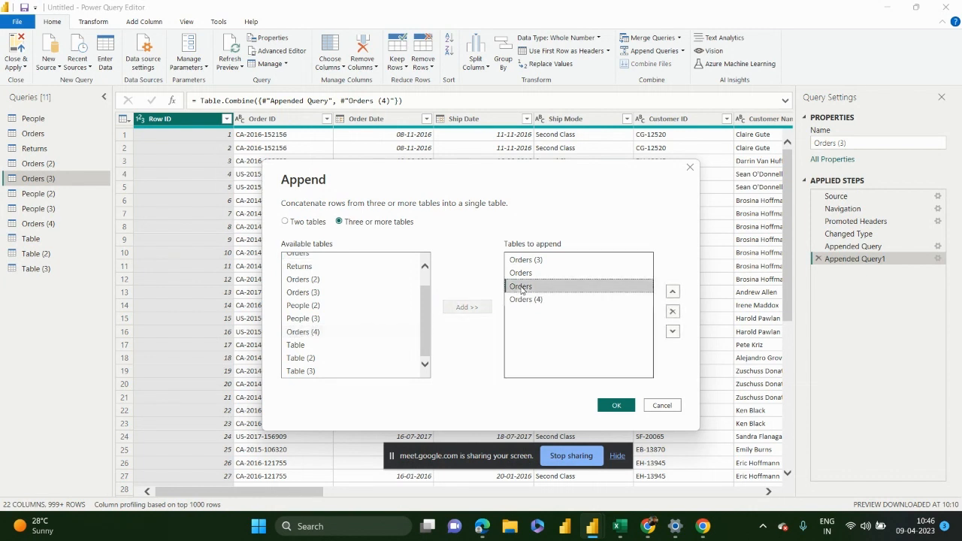
pyautogui.click(672, 311)
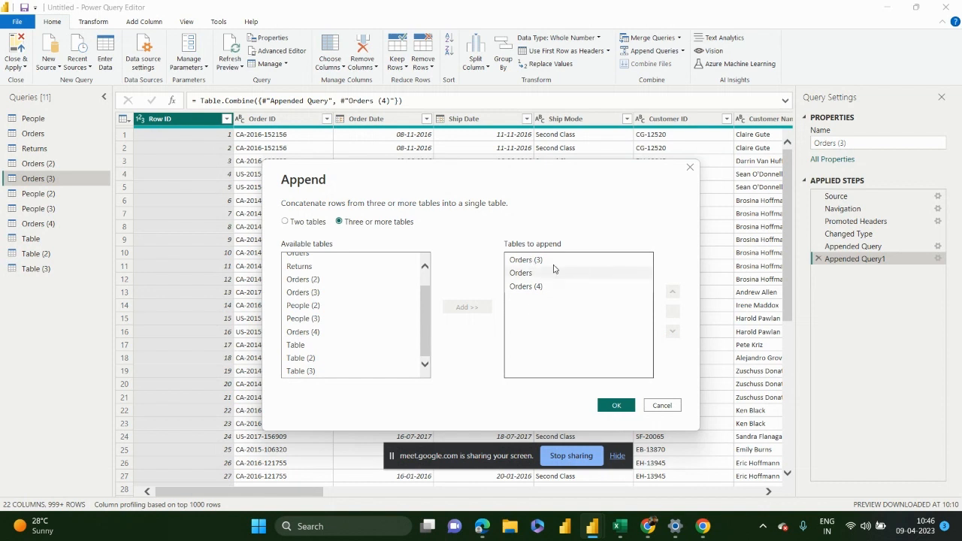
# Step: Move Orders (3) to the end of the append order and back to first place, and create the appended query
pyautogui.click(362, 320)
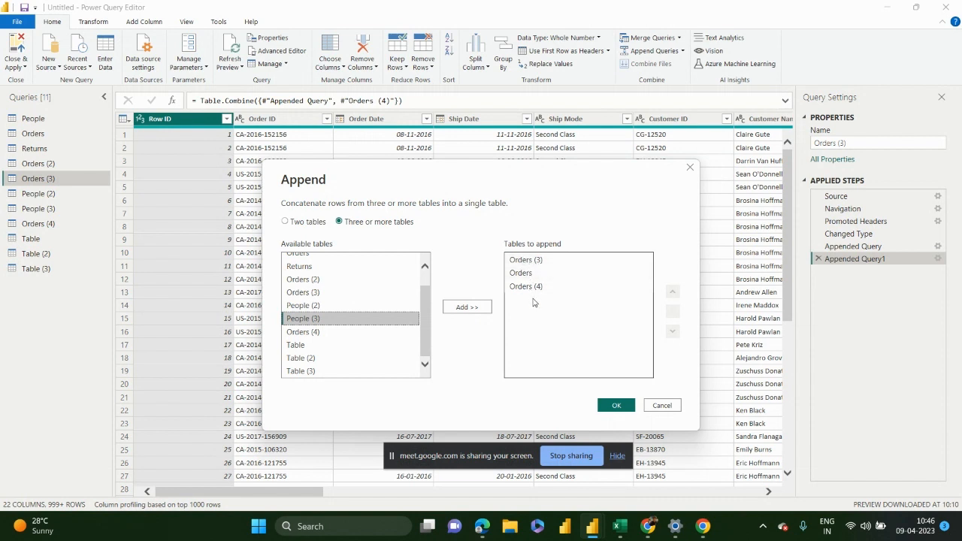
pyautogui.click(550, 263)
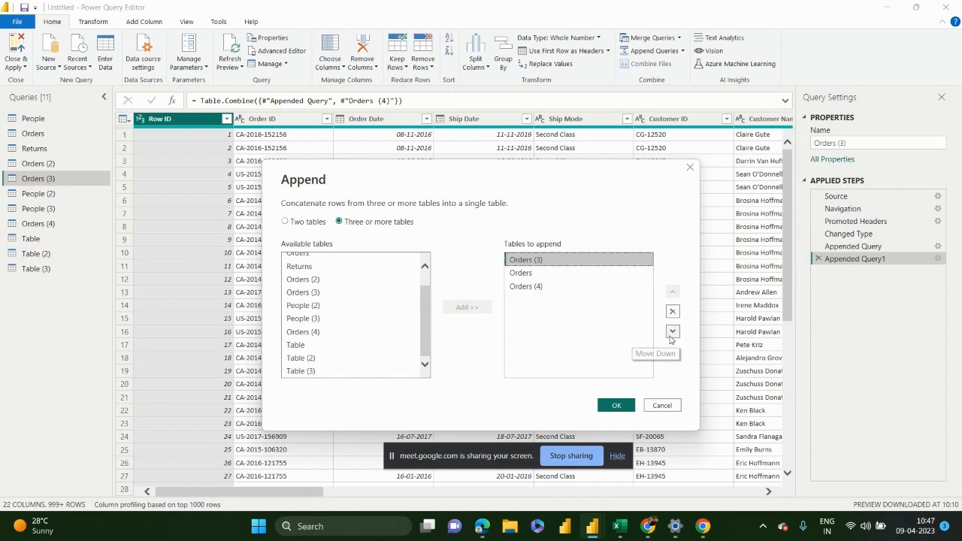
pyautogui.click(672, 331)
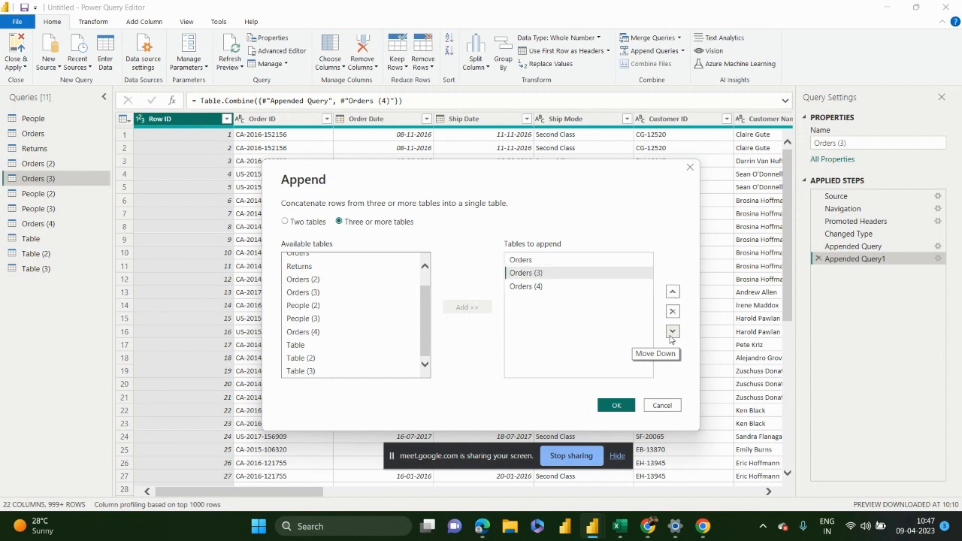
pyautogui.click(671, 337)
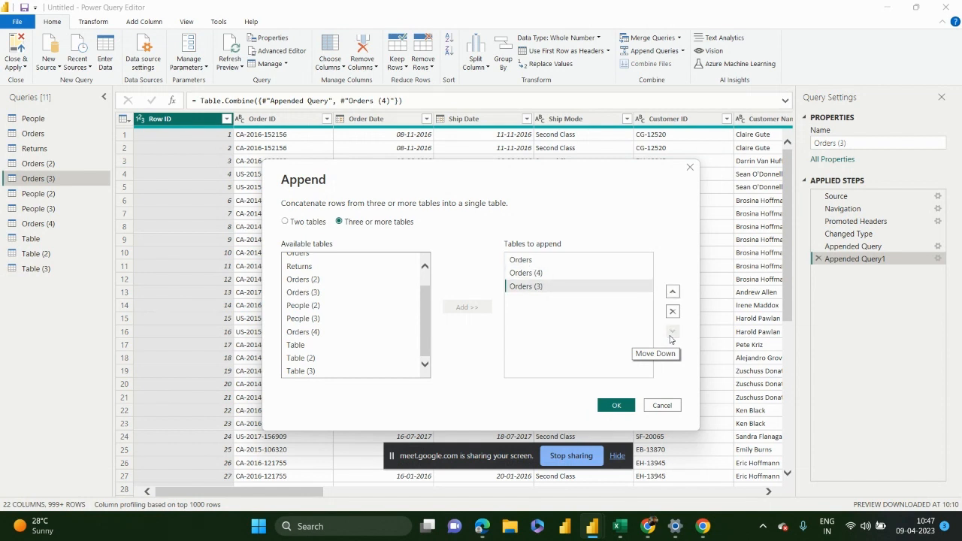
pyautogui.click(672, 293)
pyautogui.click(673, 293)
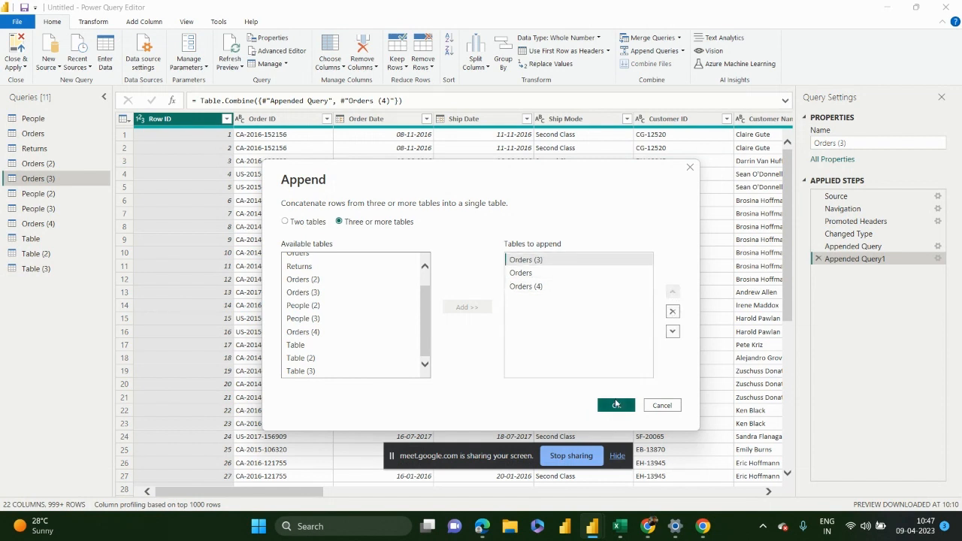
pyautogui.click(612, 406)
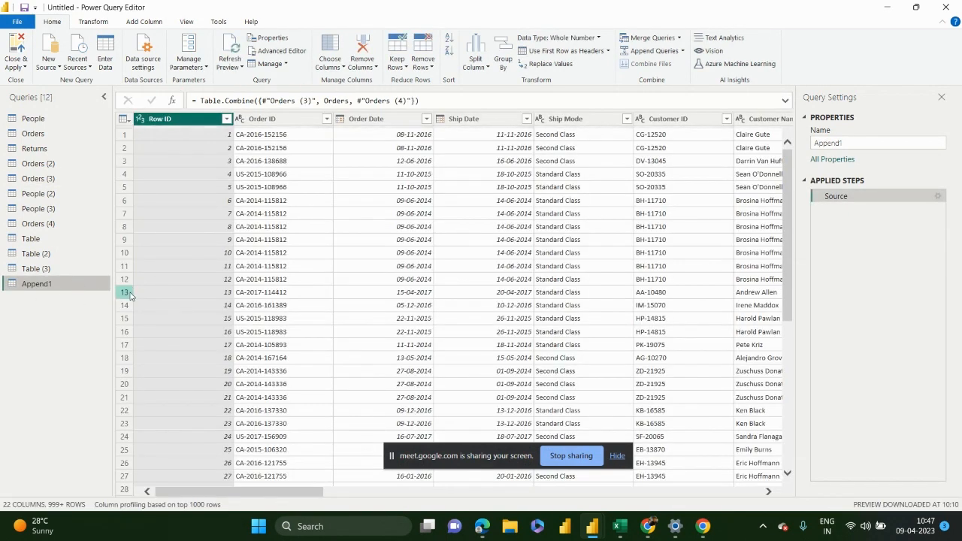
pyautogui.click(683, 53)
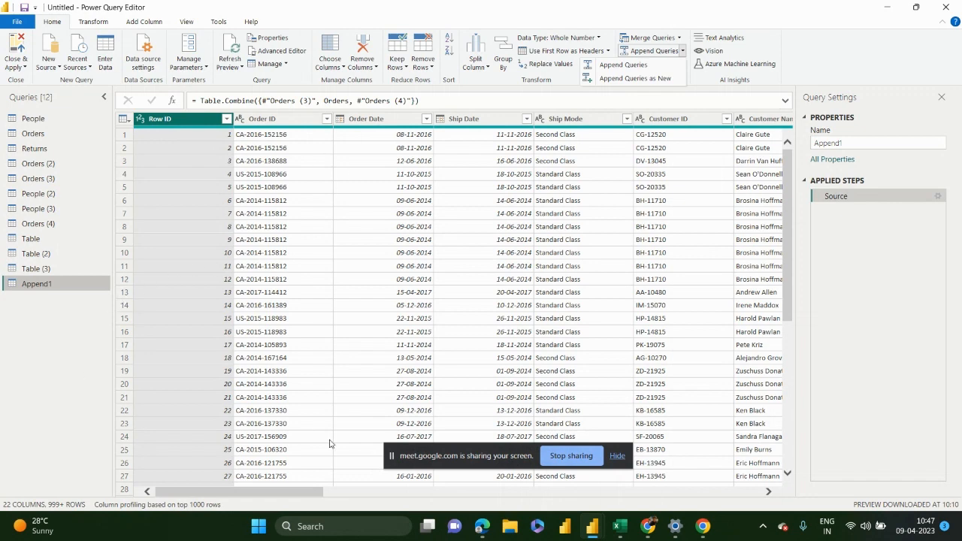
pyautogui.click(280, 494)
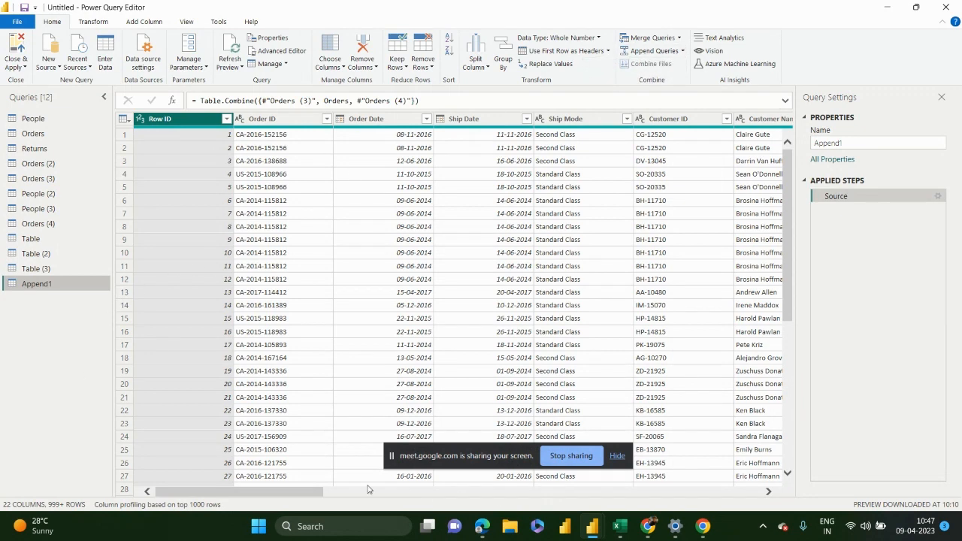
pyautogui.moveTo(299, 494); pyautogui.dragTo(214, 451)
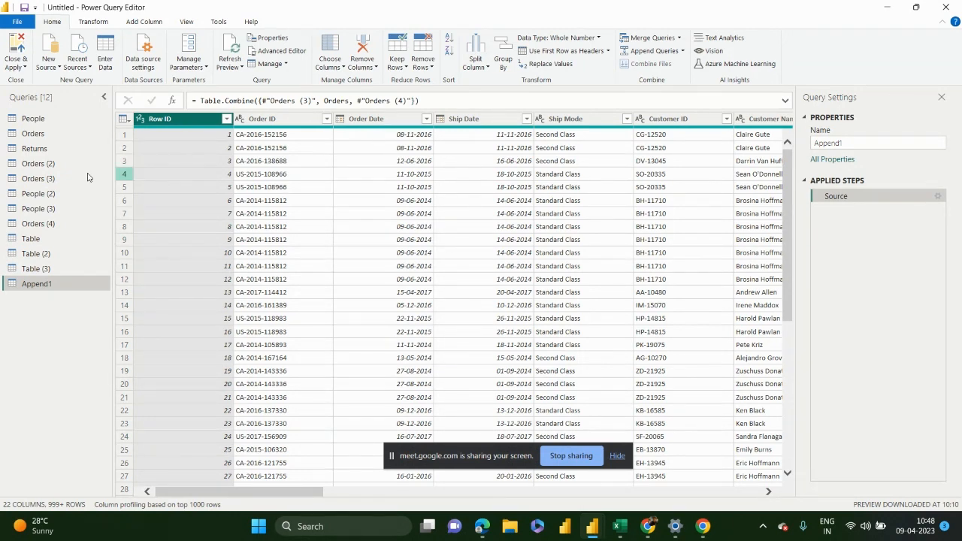
# Step: Examine how the Orders queries and the new Append1 query are linked in the Query Dependencies view
pyautogui.click(187, 23)
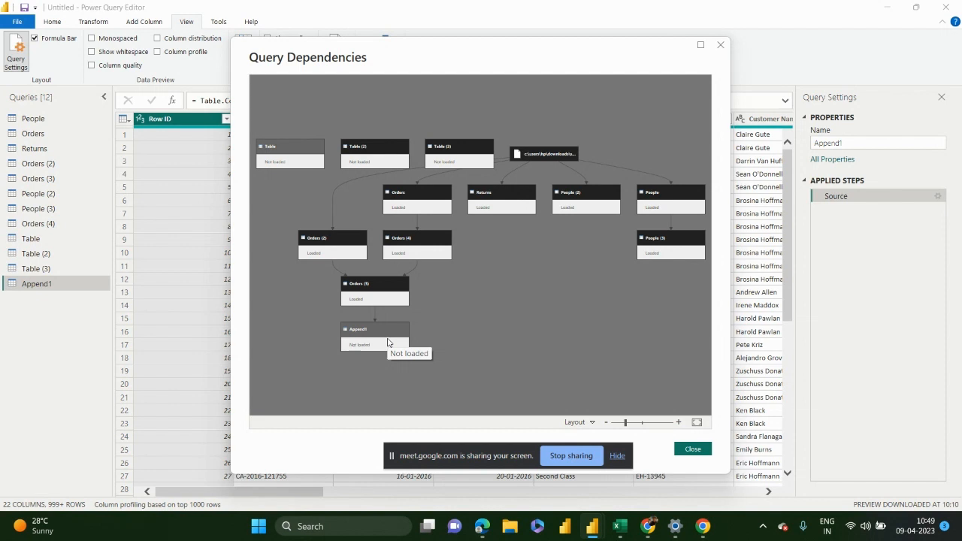
pyautogui.click(720, 47)
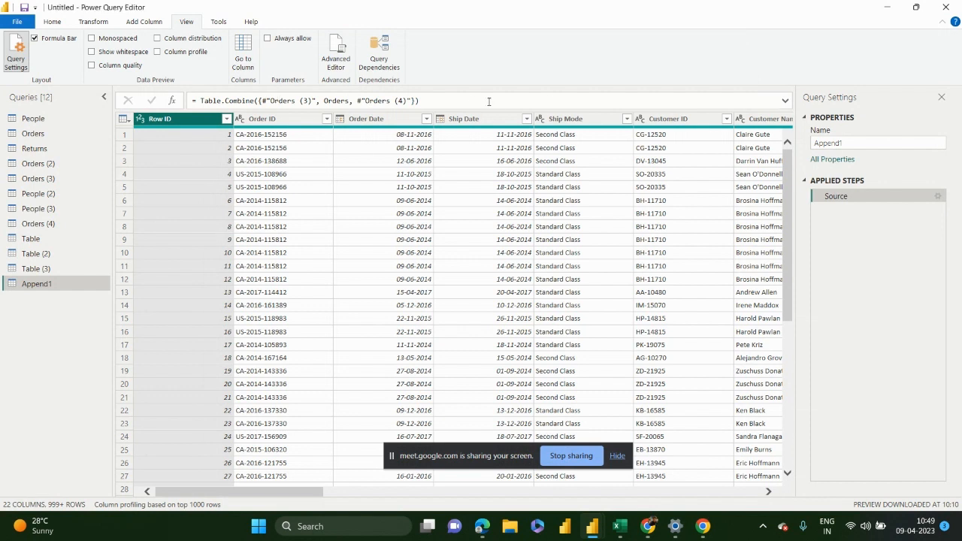
pyautogui.click(390, 56)
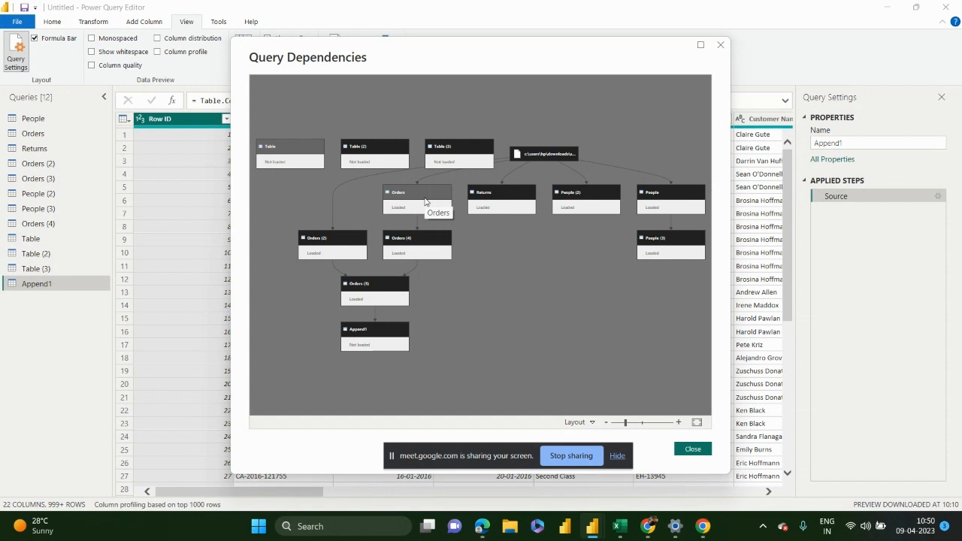
pyautogui.click(720, 45)
# Step: Open the Append1 query's code in the Advanced Editor
pyautogui.click(60, 21)
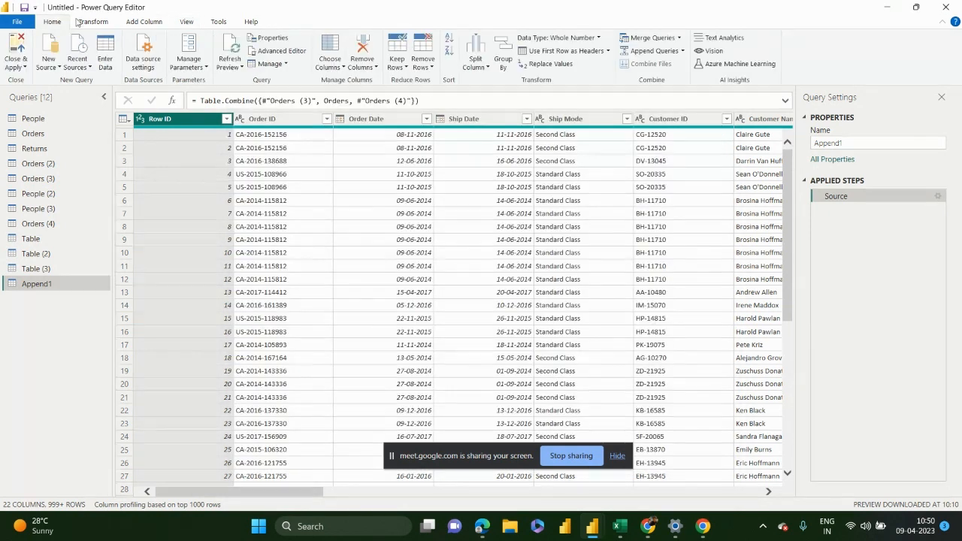
pyautogui.click(290, 53)
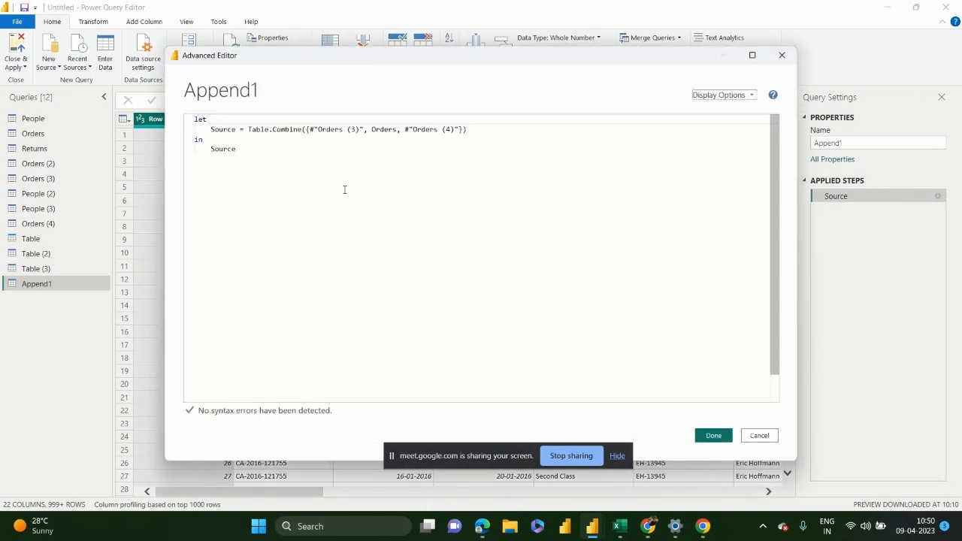
# Step: Check the table references in the Append1 code, close the Advanced Editor and open the Query Dependencies view
pyautogui.click(322, 130)
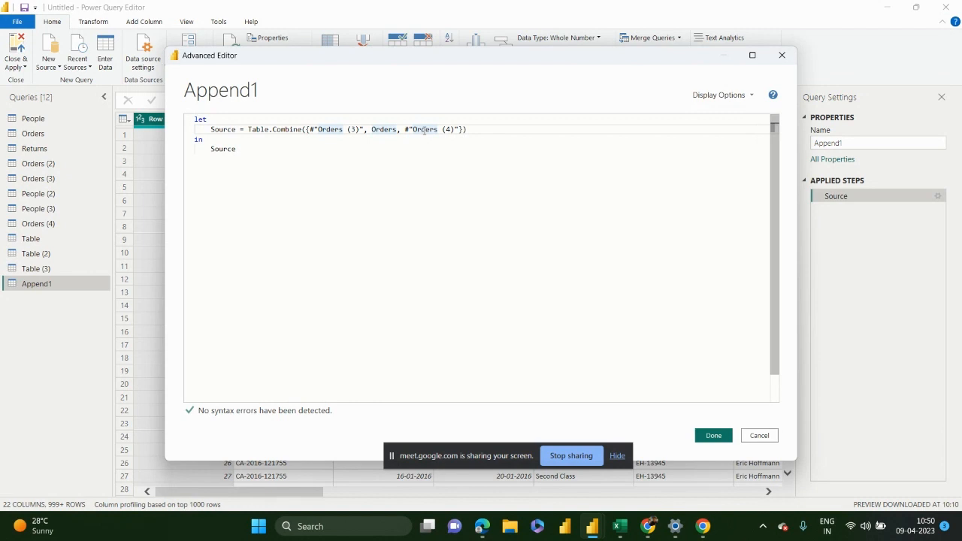
pyautogui.click(782, 55)
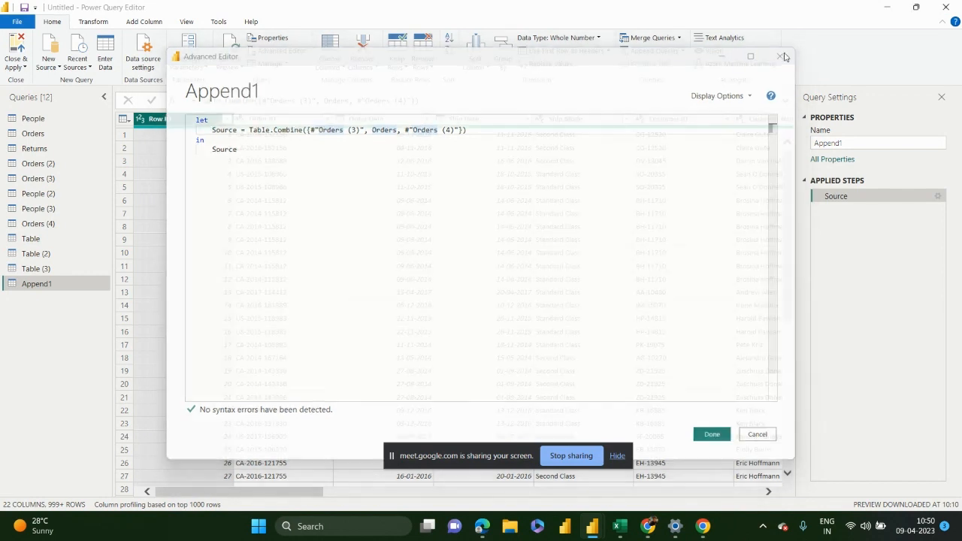
pyautogui.click(189, 21)
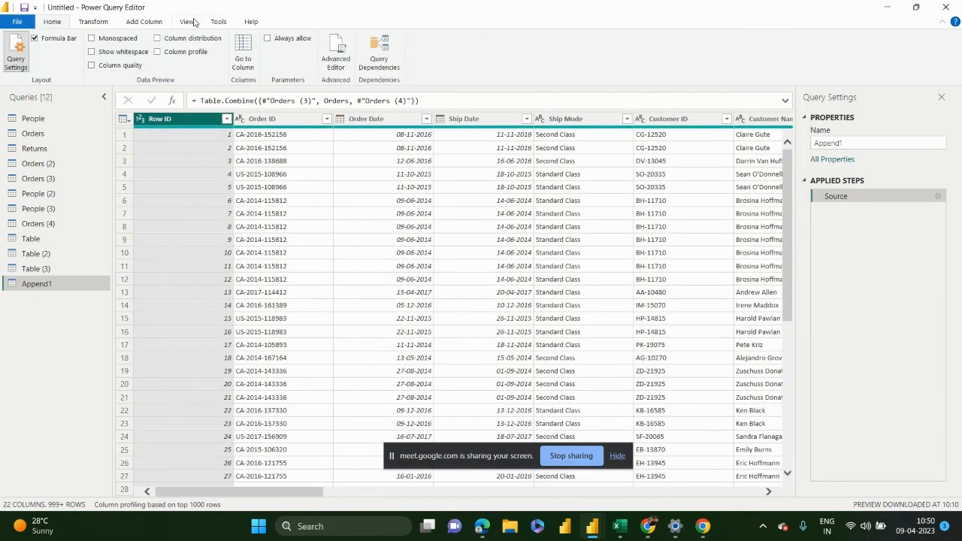
pyautogui.click(380, 51)
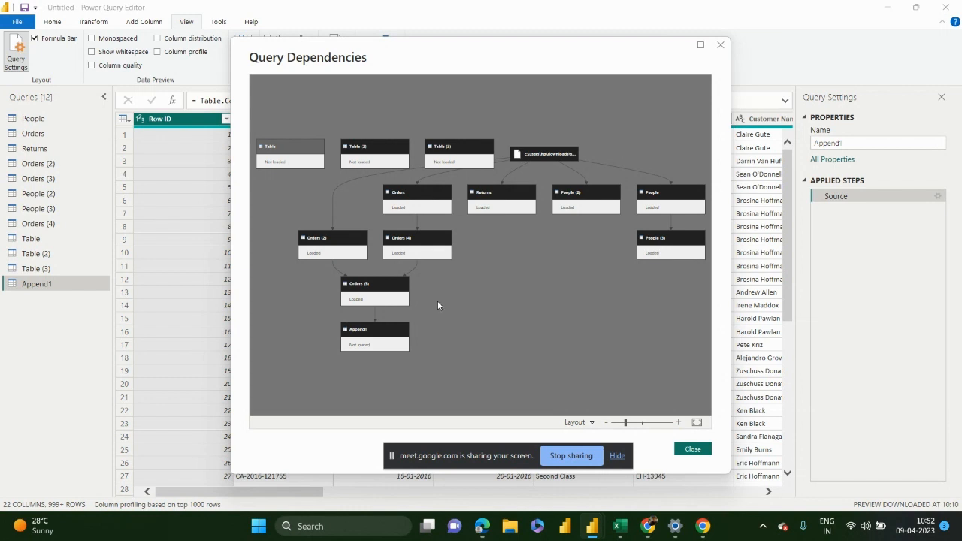
# Step: View the dependency diagram in the Bottom to Top, Left to Right and Right to Left layouts, and close it
pyautogui.click(586, 421)
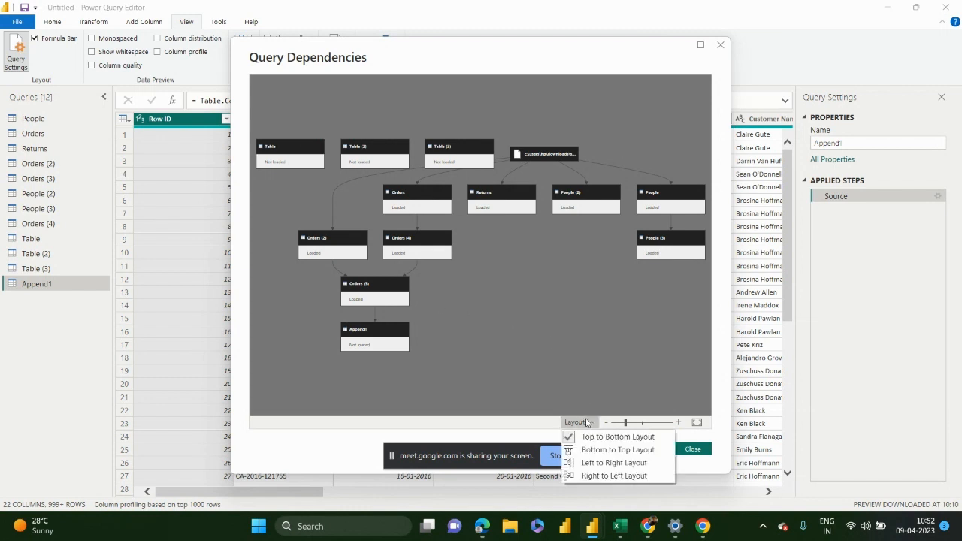
pyautogui.click(608, 454)
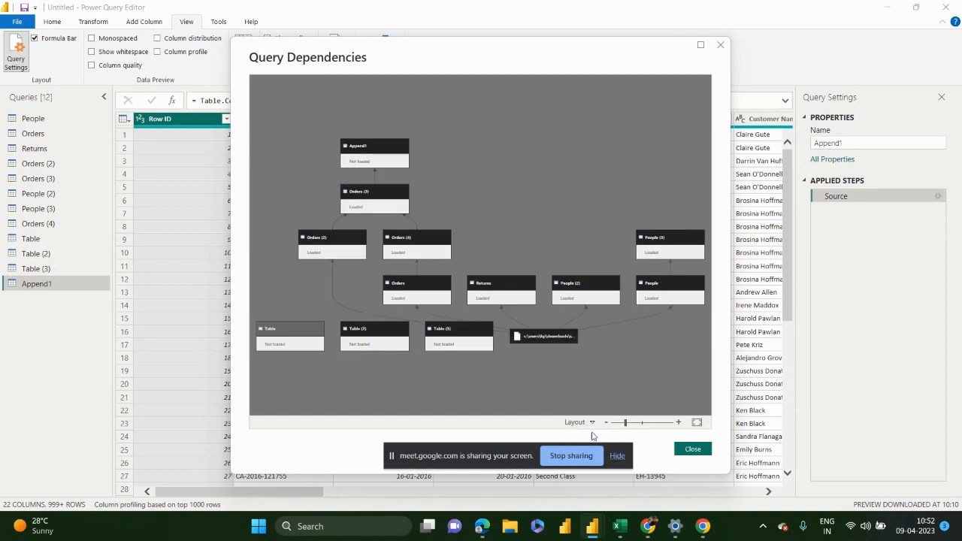
pyautogui.click(578, 421)
pyautogui.click(599, 464)
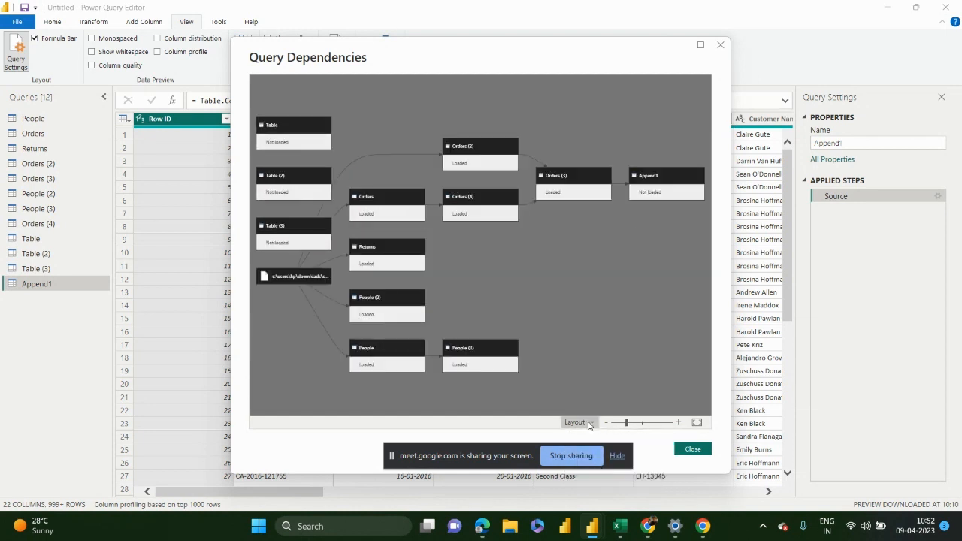
pyautogui.click(591, 423)
pyautogui.click(590, 475)
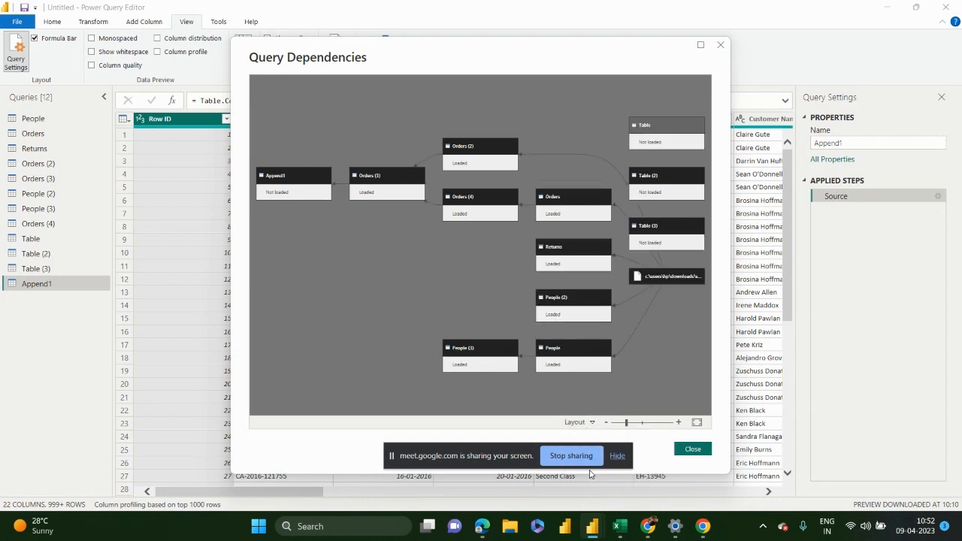
pyautogui.click(716, 47)
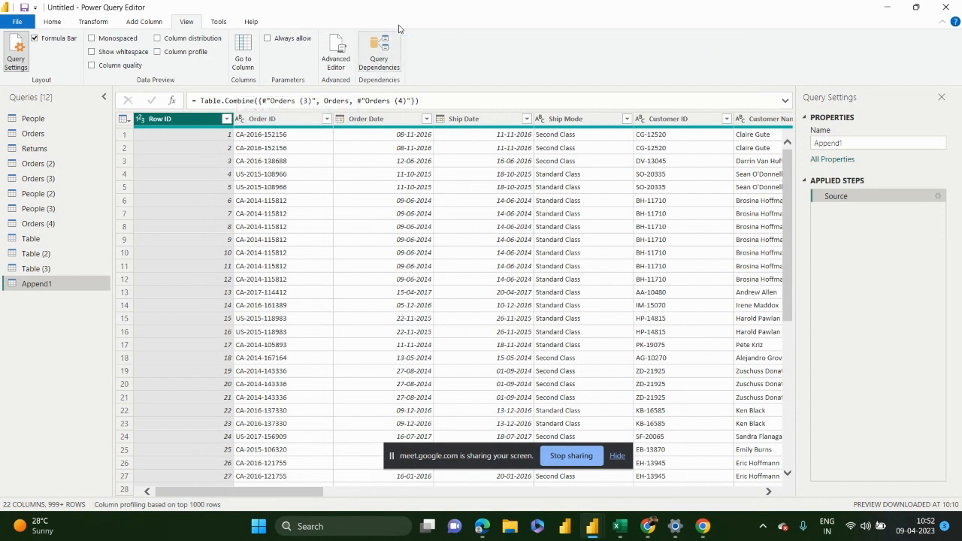
# Step: Look through the People queries and append People (2) to People (3) as a new query
pyautogui.click(53, 21)
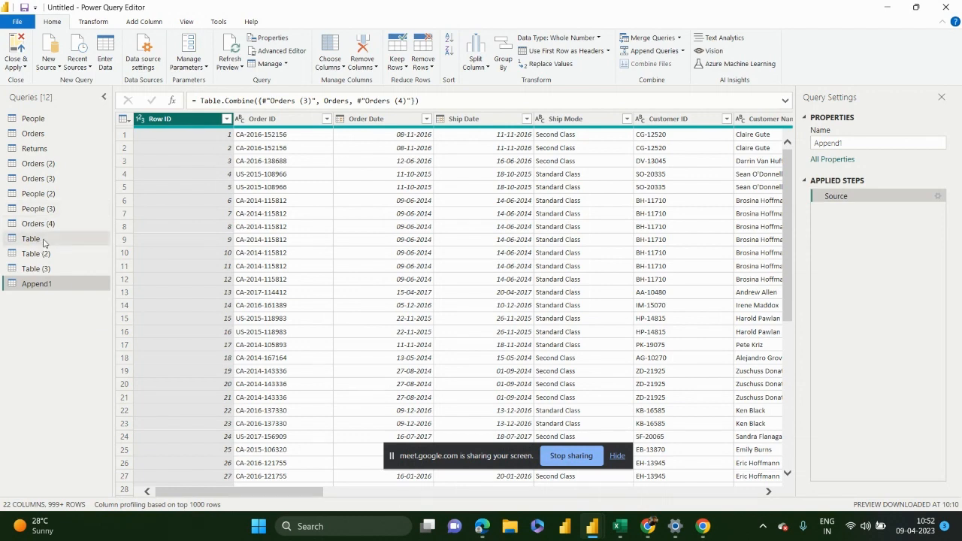
pyautogui.click(53, 122)
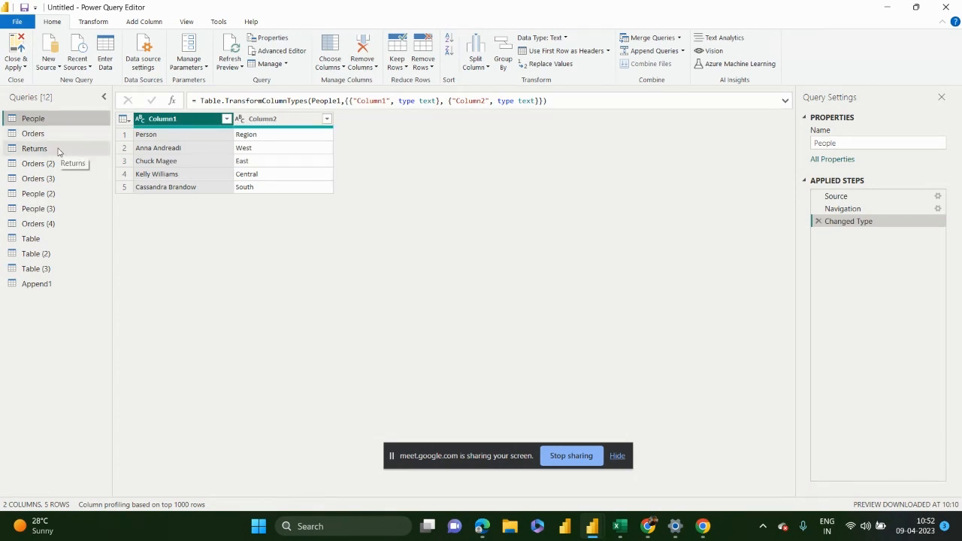
pyautogui.click(50, 196)
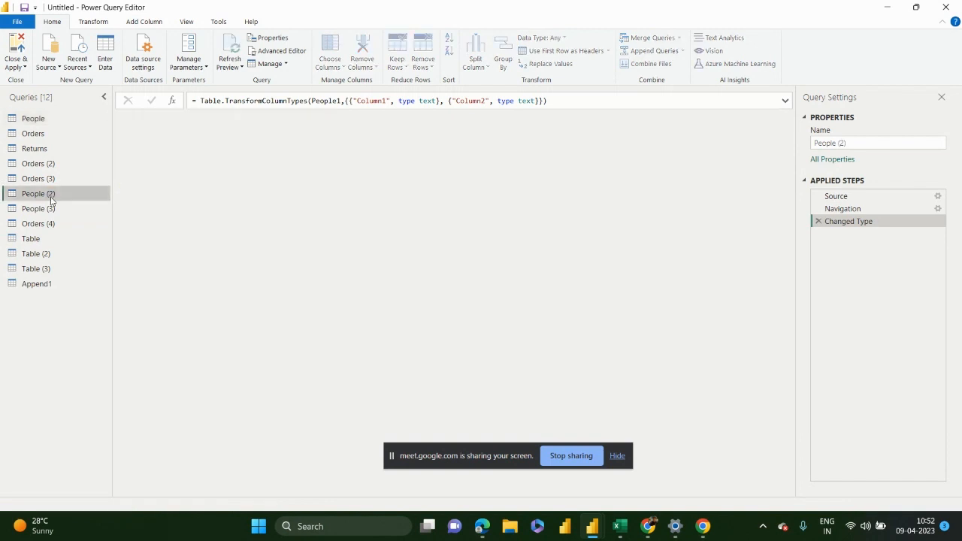
pyautogui.click(50, 209)
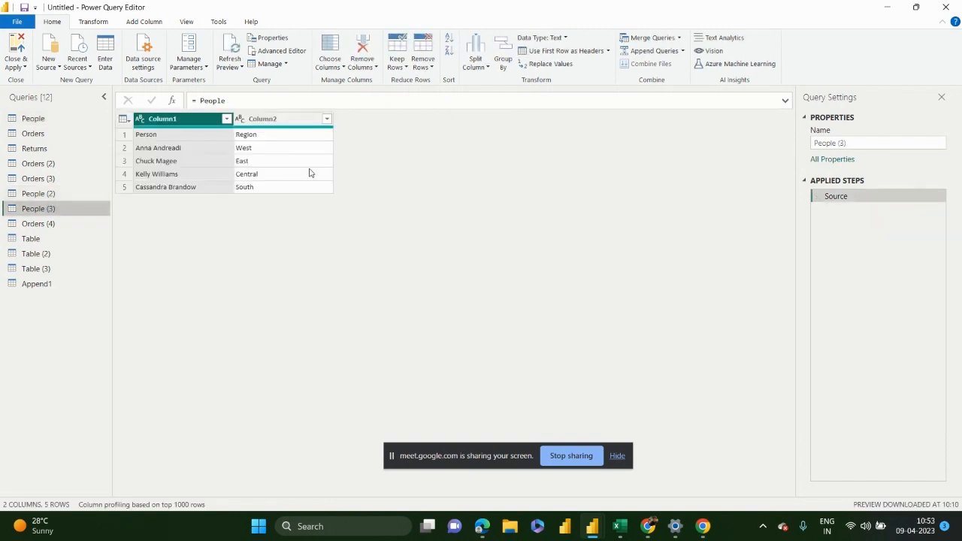
pyautogui.click(683, 50)
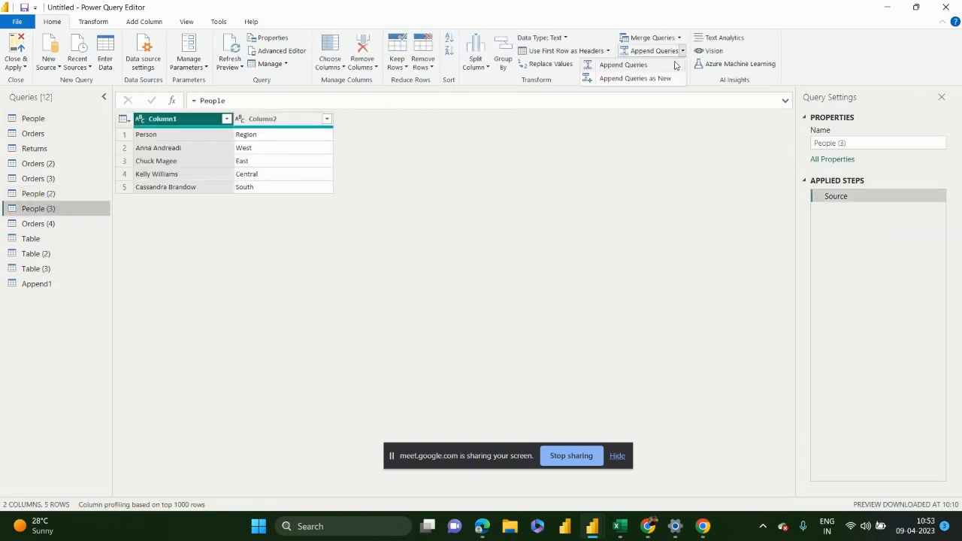
pyautogui.click(654, 80)
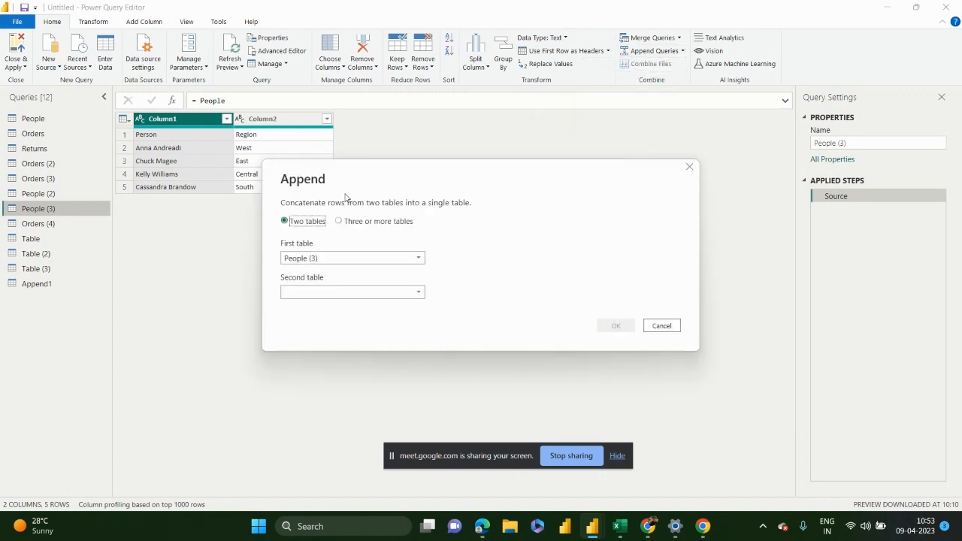
pyautogui.click(354, 295)
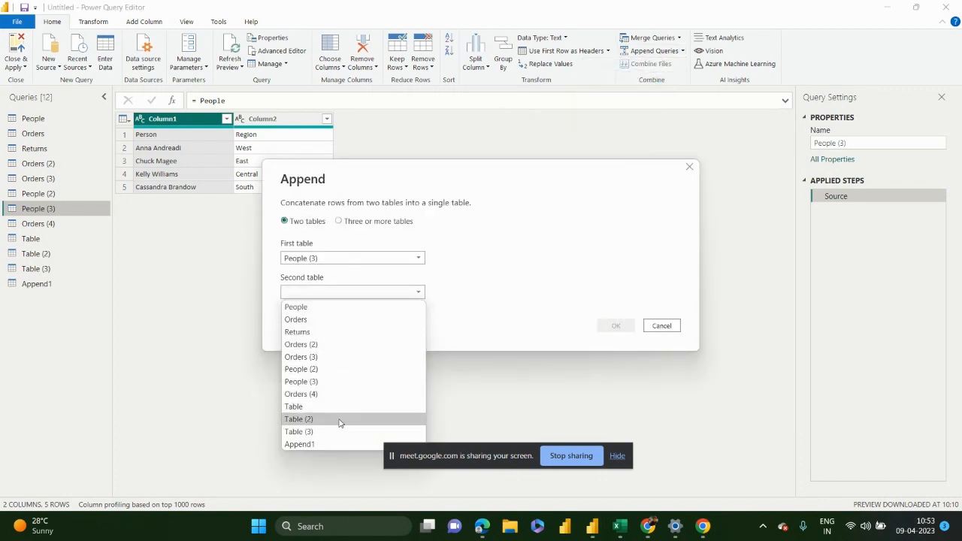
pyautogui.click(392, 373)
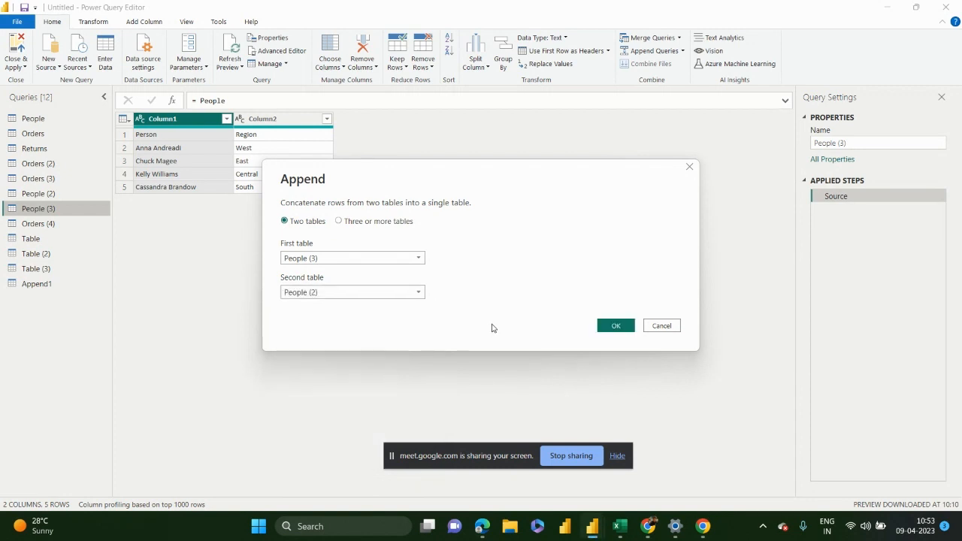
pyautogui.click(609, 326)
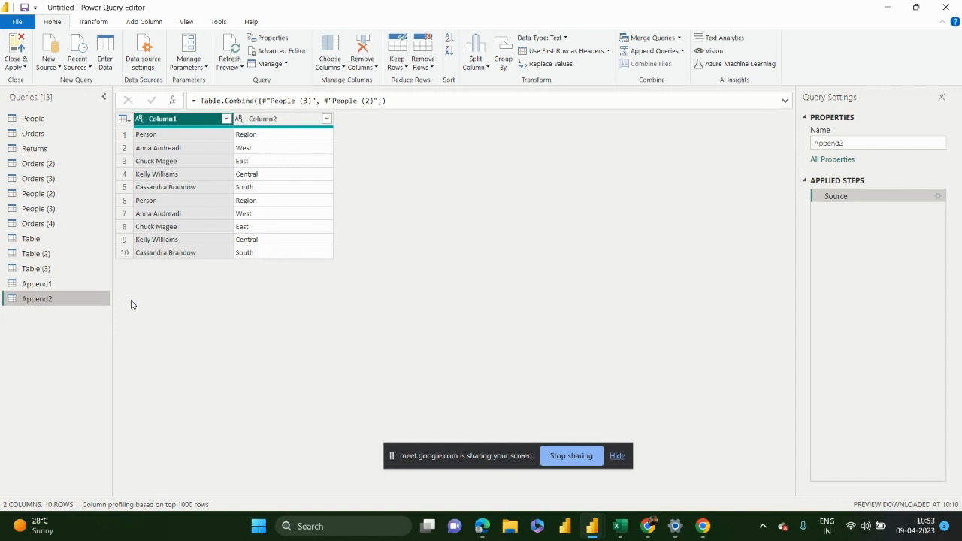
# Step: Delete the Append2 query
pyautogui.rightClick(41, 304)
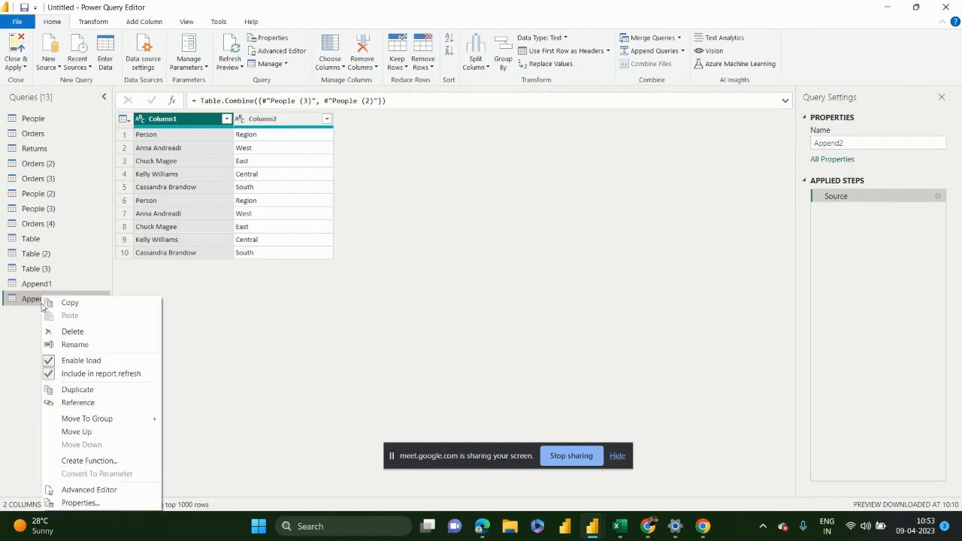
pyautogui.click(73, 332)
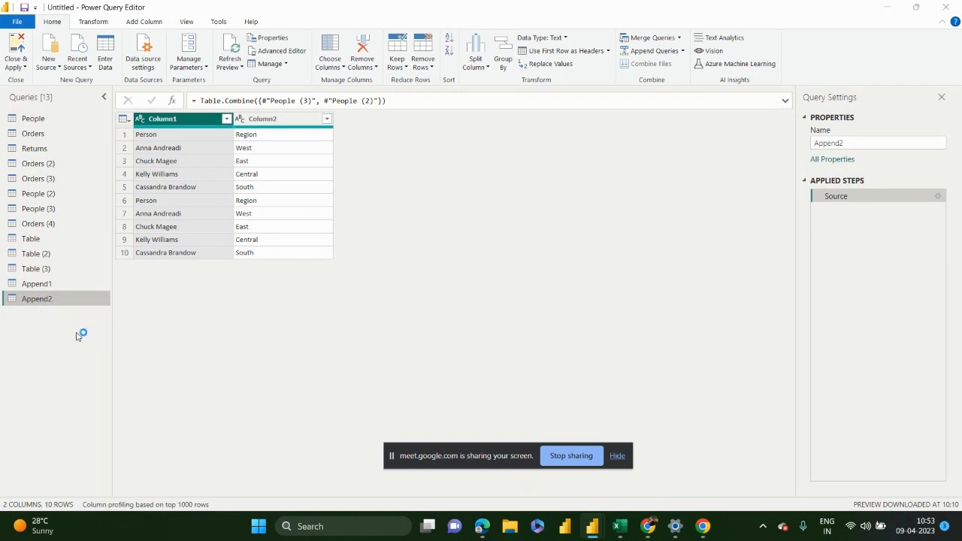
pyautogui.click(540, 279)
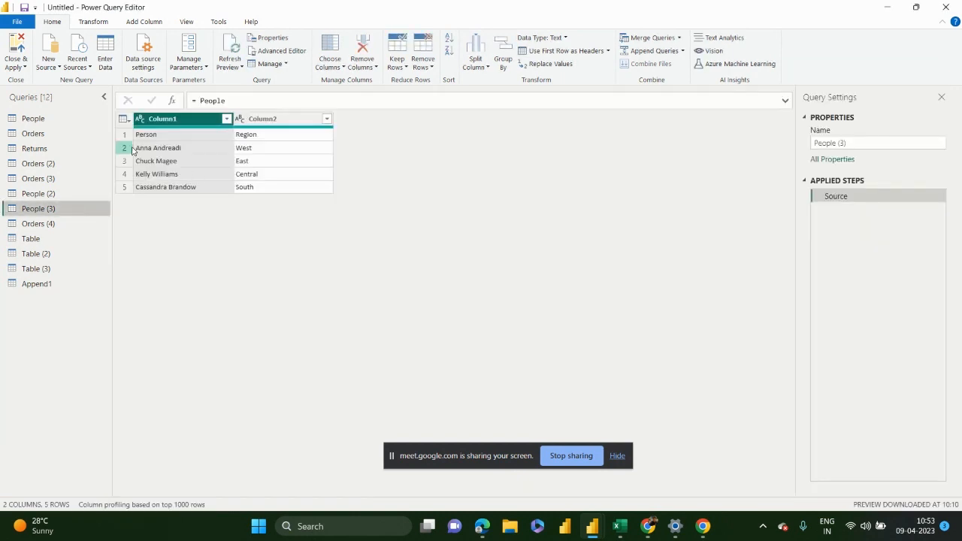
# Step: Promote the first row to headers in both the People (3) and People (2) queries
pyautogui.click(576, 54)
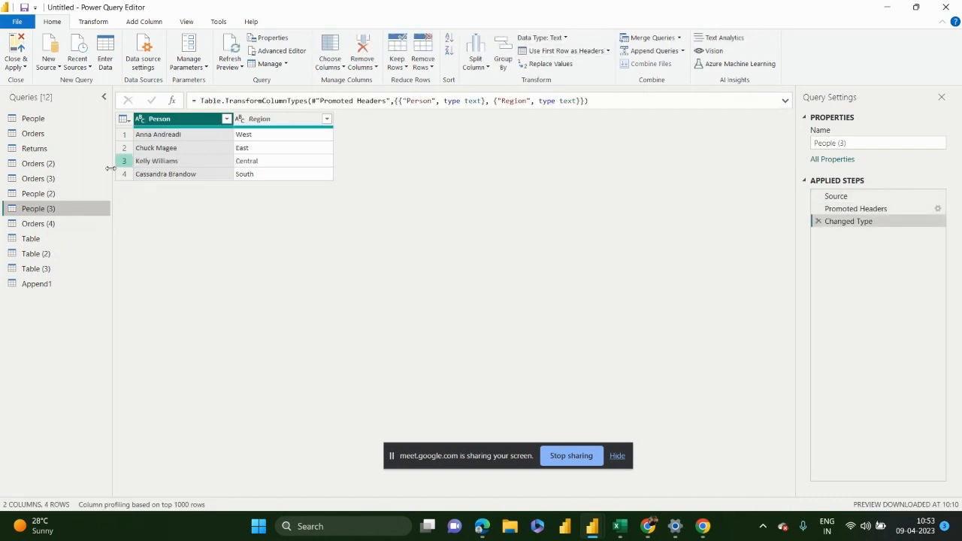
pyautogui.click(67, 193)
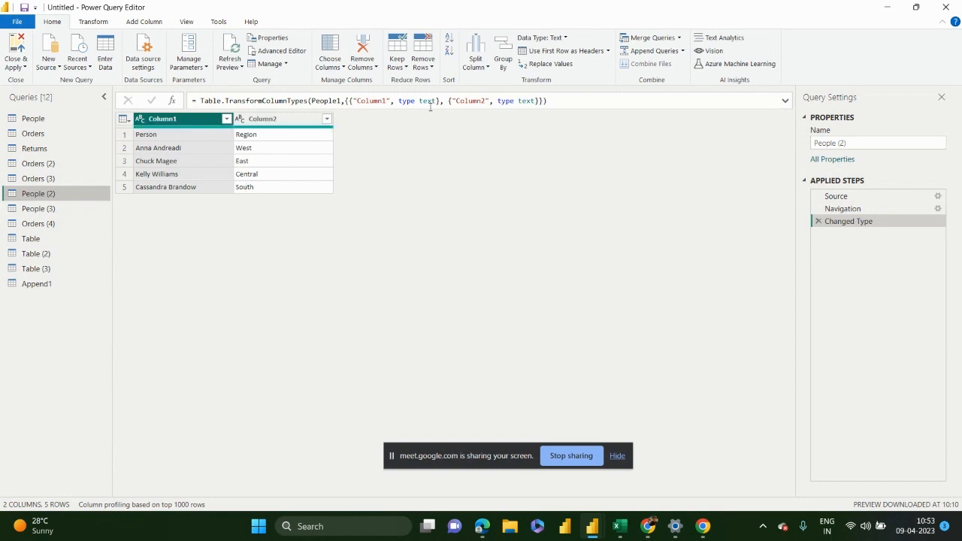
pyautogui.click(547, 51)
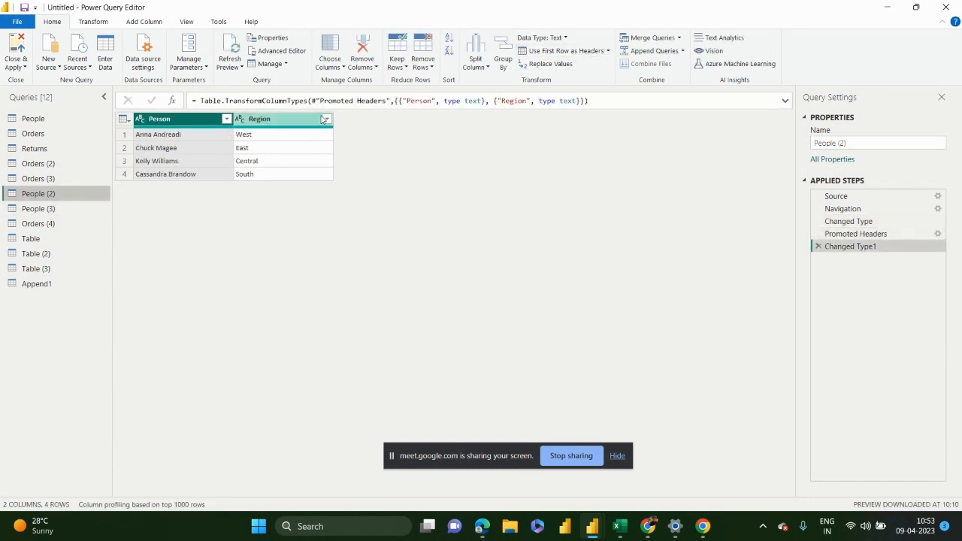
# Step: Append People (3) to People (2) as a new query
pyautogui.click(683, 53)
pyautogui.click(666, 78)
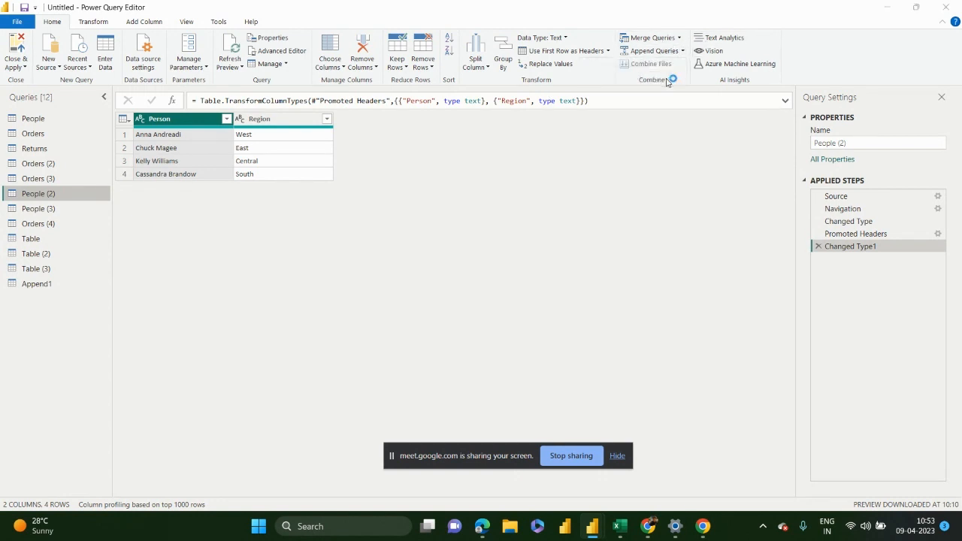
pyautogui.click(347, 292)
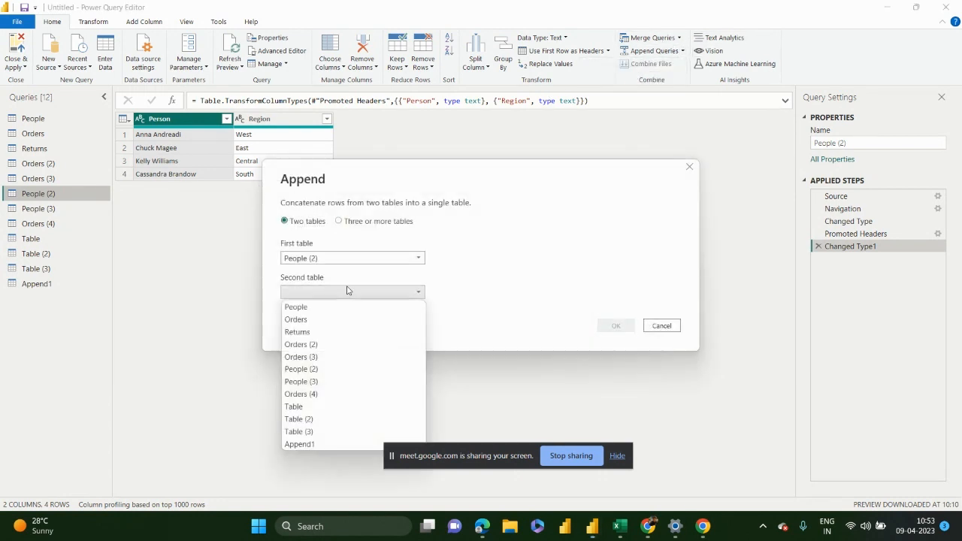
pyautogui.click(345, 381)
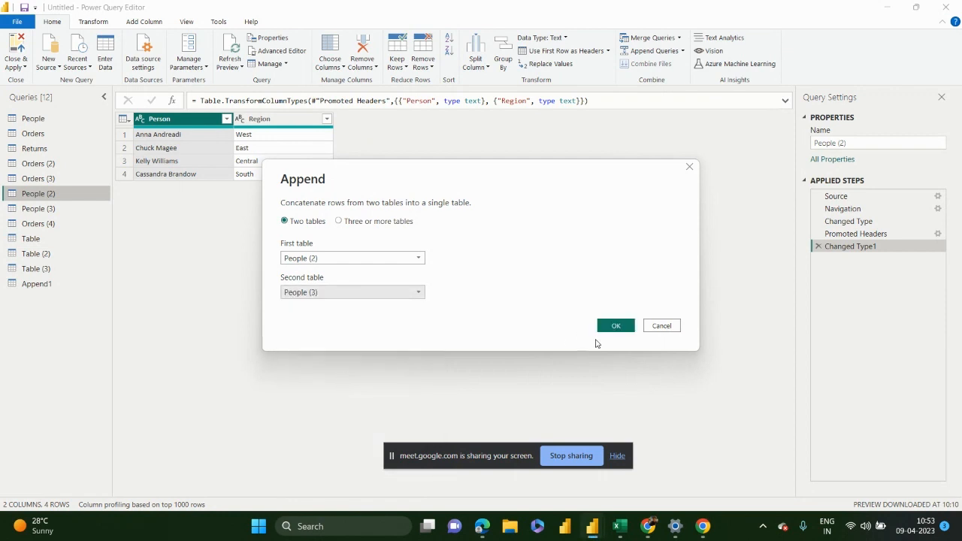
pyautogui.click(616, 325)
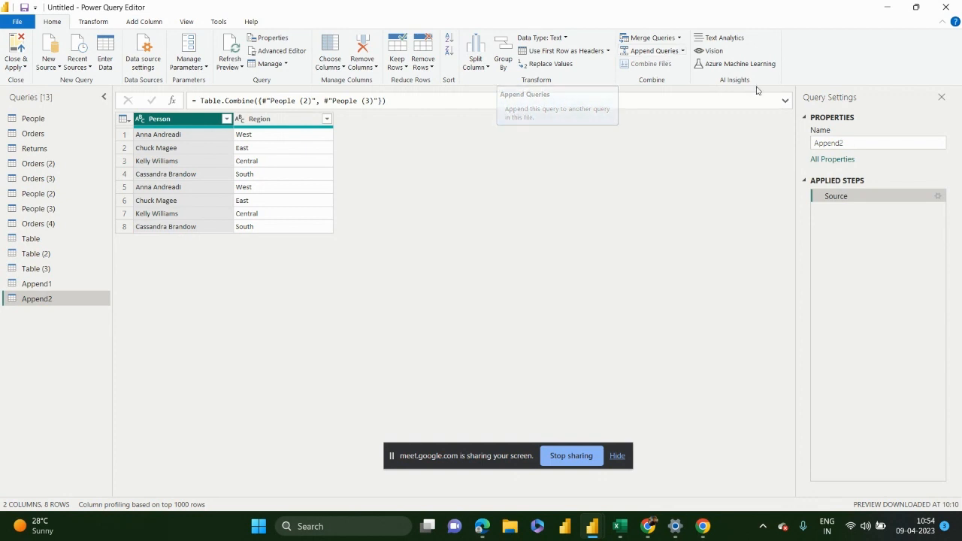
pyautogui.click(683, 51)
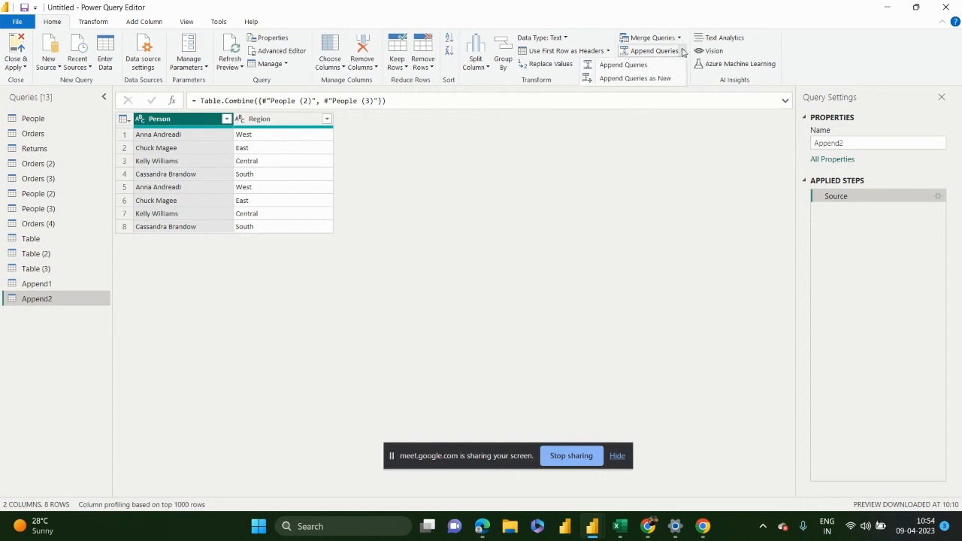
pyautogui.click(339, 262)
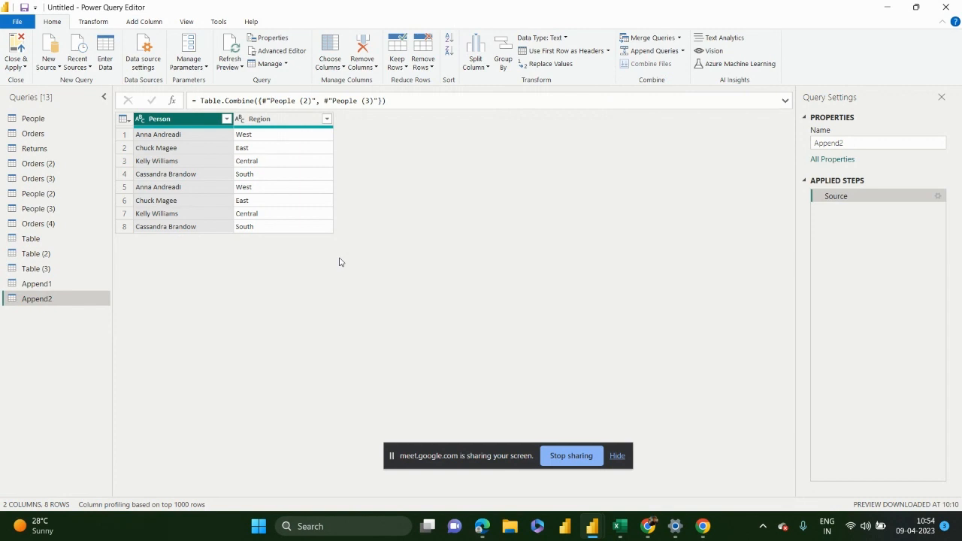
# Step: Append the People query to Returns as a new query and review the last rows of the combined table
pyautogui.click(44, 149)
pyautogui.click(57, 122)
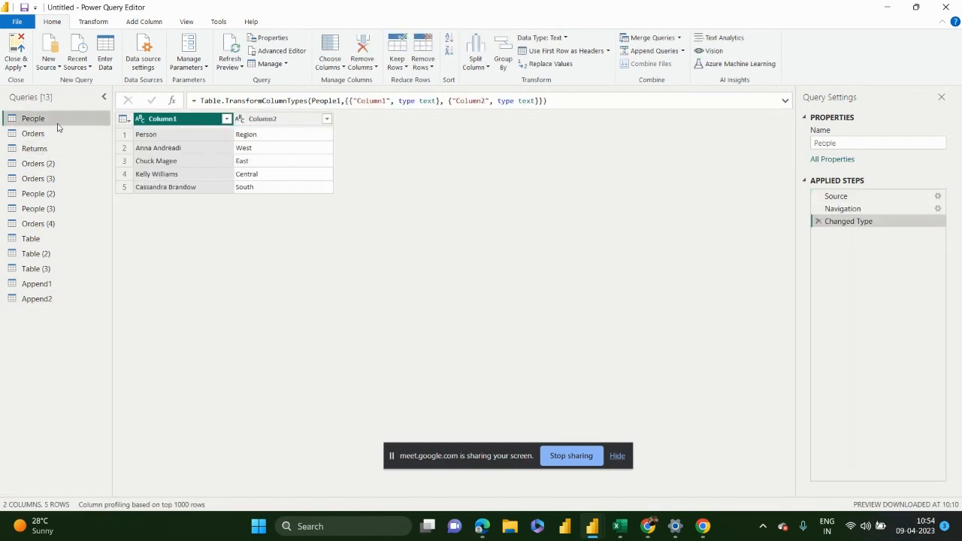
pyautogui.click(51, 149)
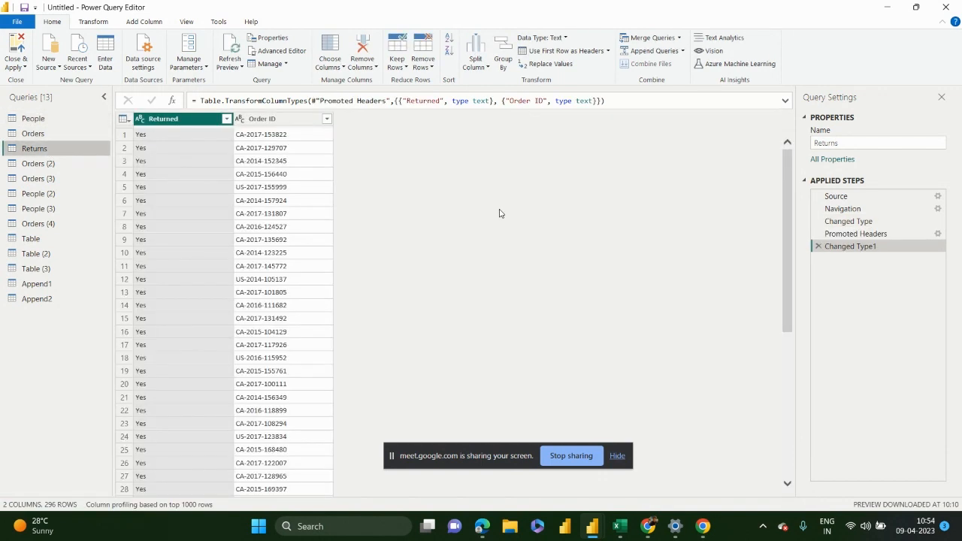
pyautogui.click(682, 50)
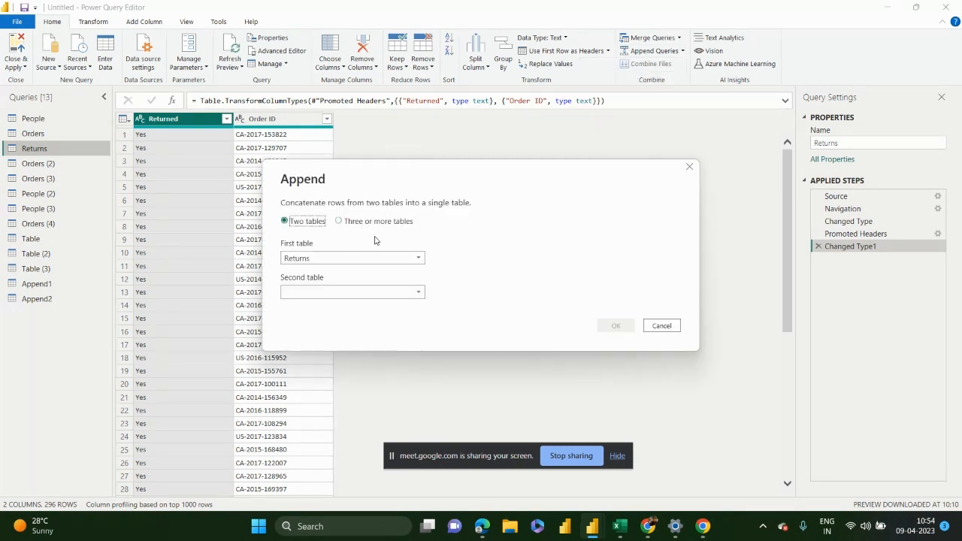
pyautogui.click(363, 259)
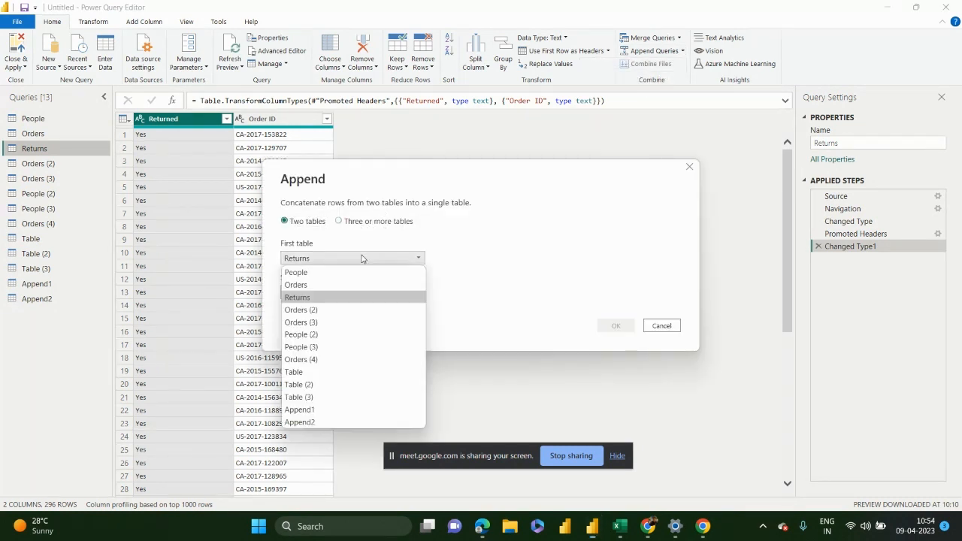
pyautogui.click(444, 260)
pyautogui.click(381, 293)
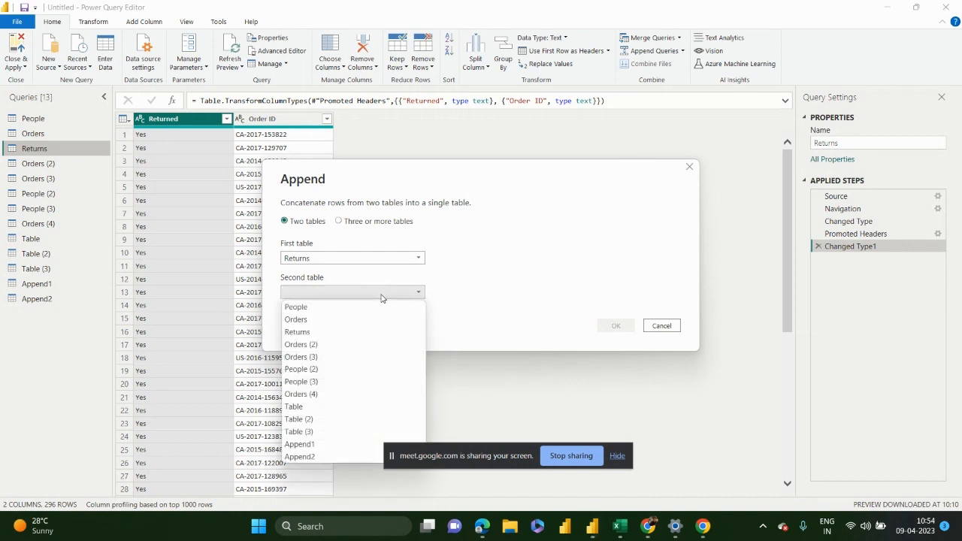
pyautogui.click(373, 305)
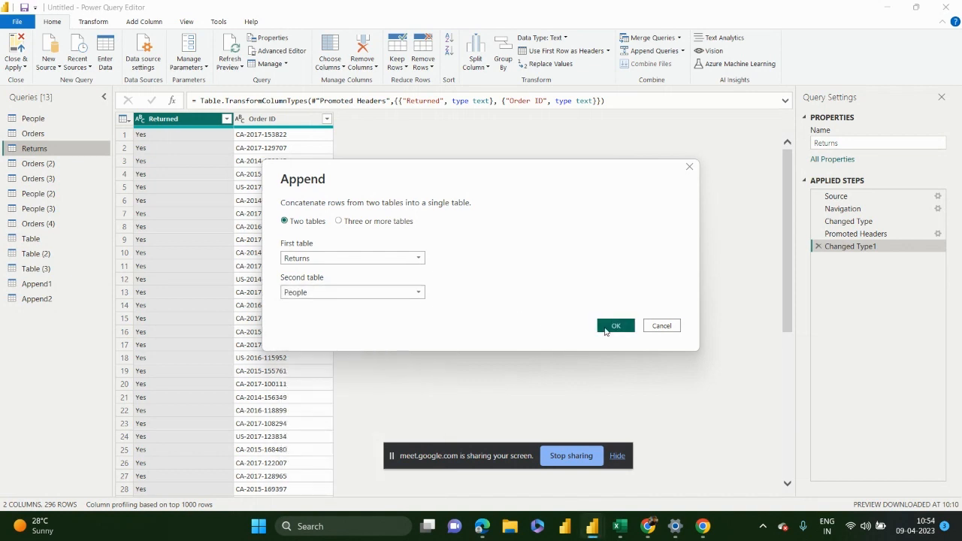
pyautogui.click(606, 330)
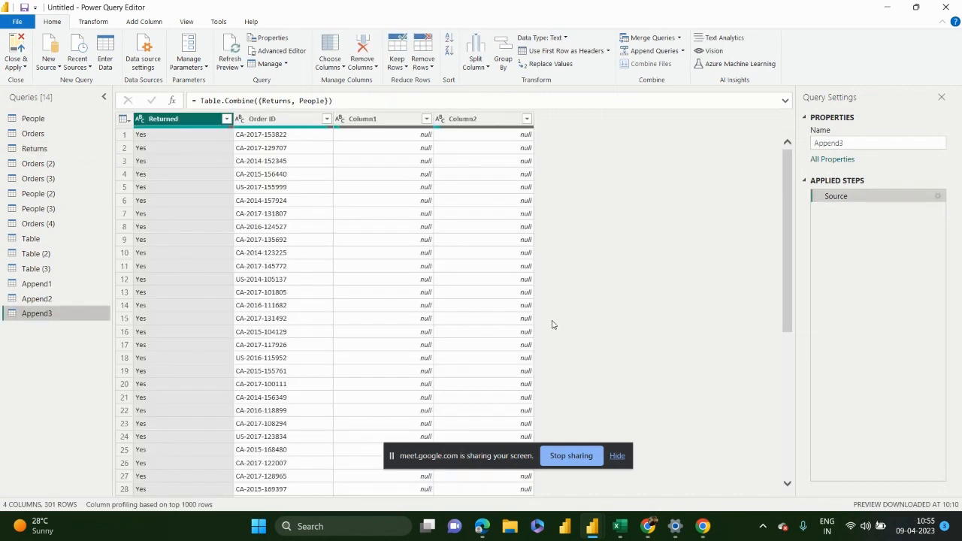
pyautogui.moveTo(449, 460); pyautogui.dragTo(598, 154)
pyautogui.moveTo(787, 194); pyautogui.dragTo(768, 489)
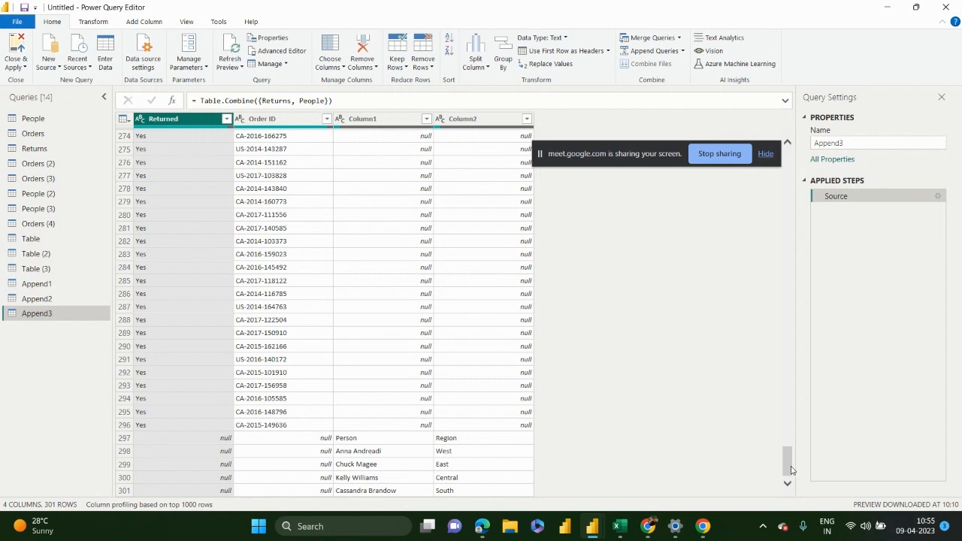
pyautogui.moveTo(790, 470); pyautogui.dragTo(807, 485)
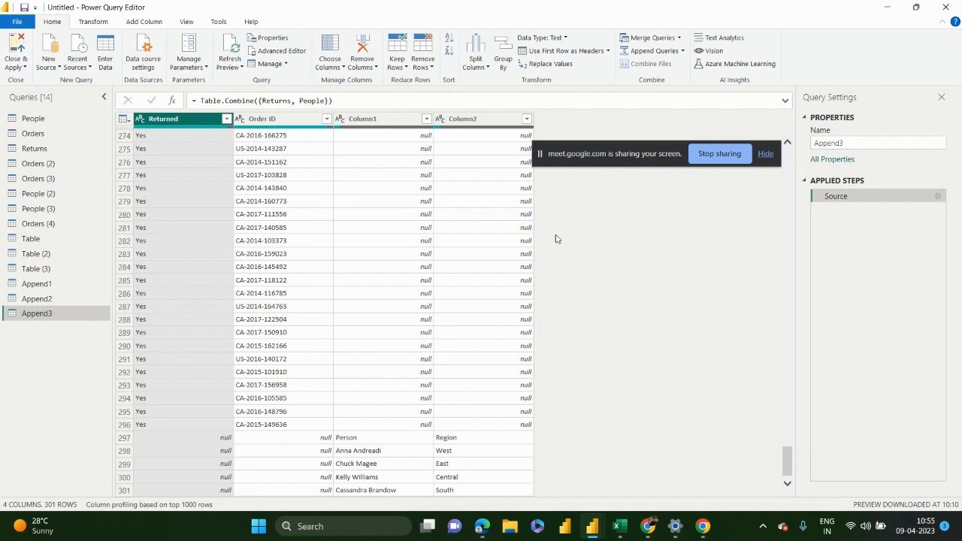
# Step: Start a Group By on the Orders query with Segment as the grouping column
pyautogui.click(60, 152)
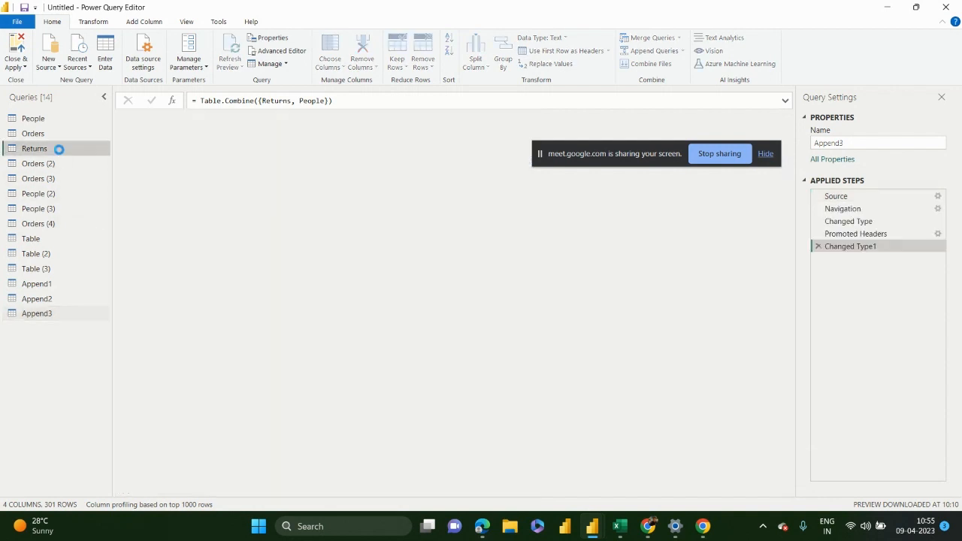
pyautogui.click(49, 137)
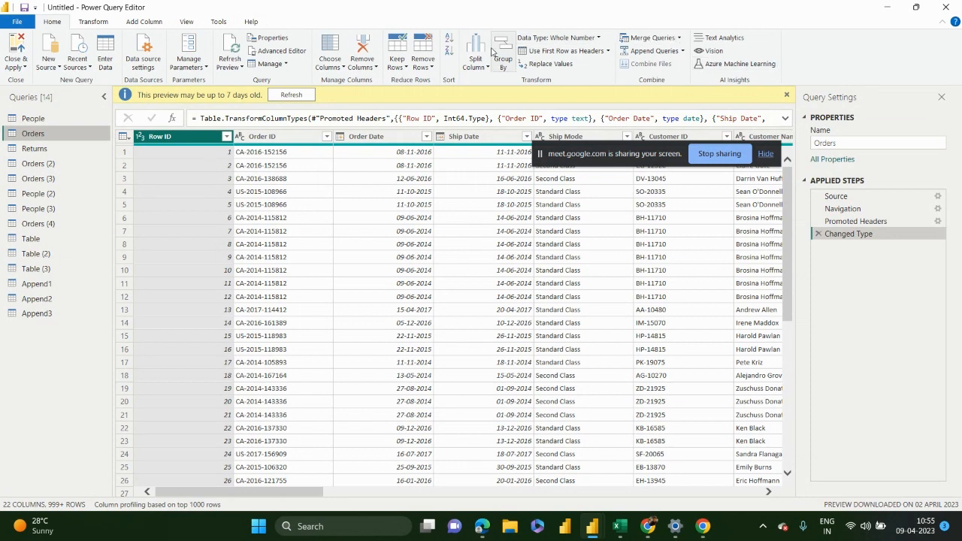
pyautogui.click(93, 22)
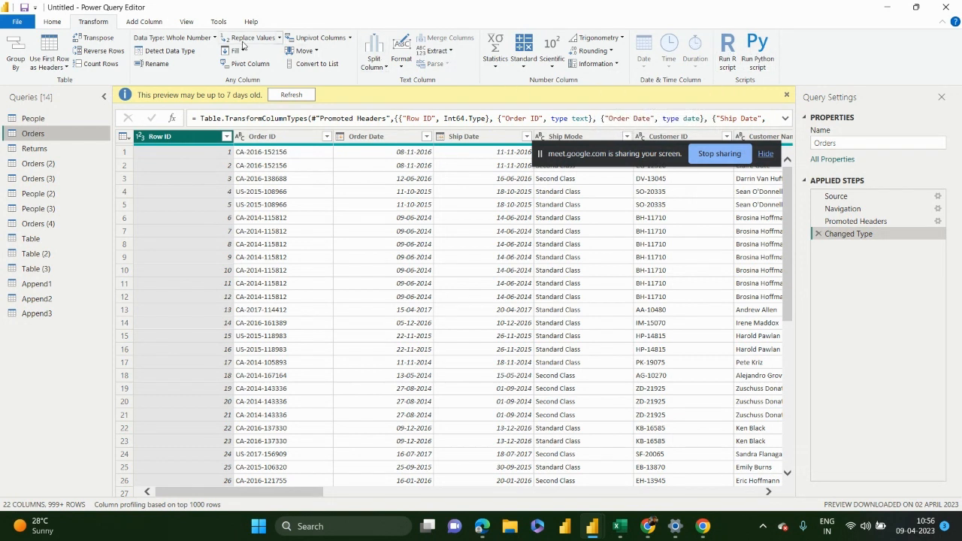
pyautogui.click(23, 66)
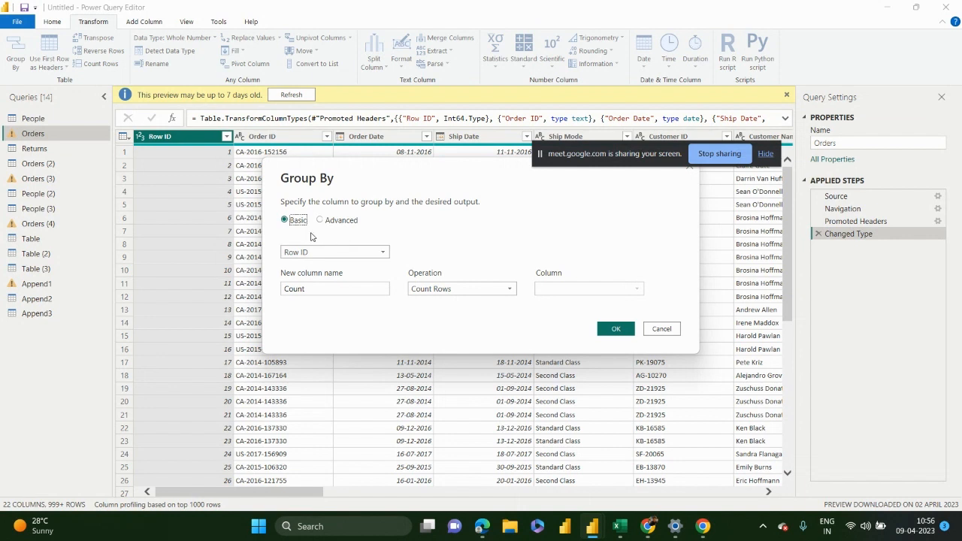
pyautogui.click(325, 252)
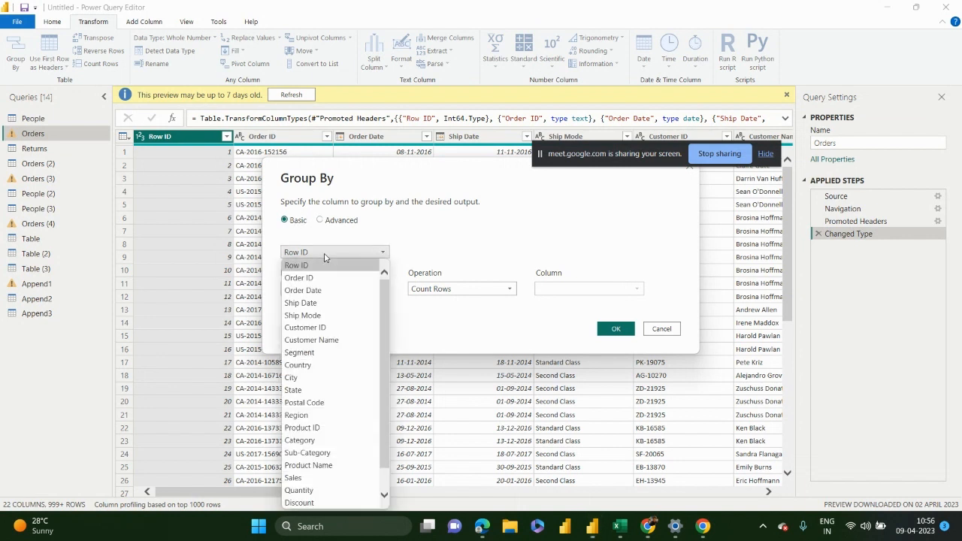
pyautogui.click(327, 353)
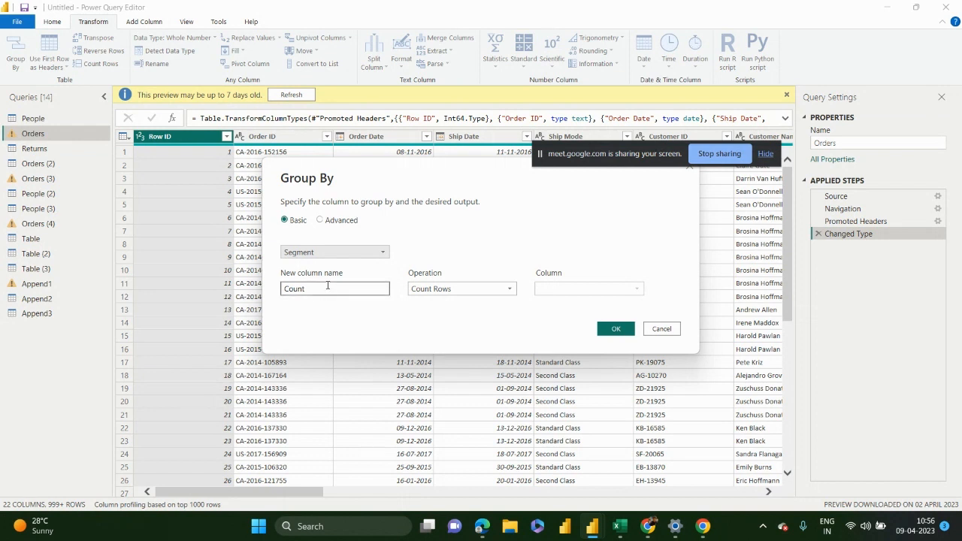
# Step: Name the aggregated column Sum, have it sum the Quantity column, and apply the grouping
pyautogui.moveTo(320, 289); pyautogui.dragTo(263, 291)
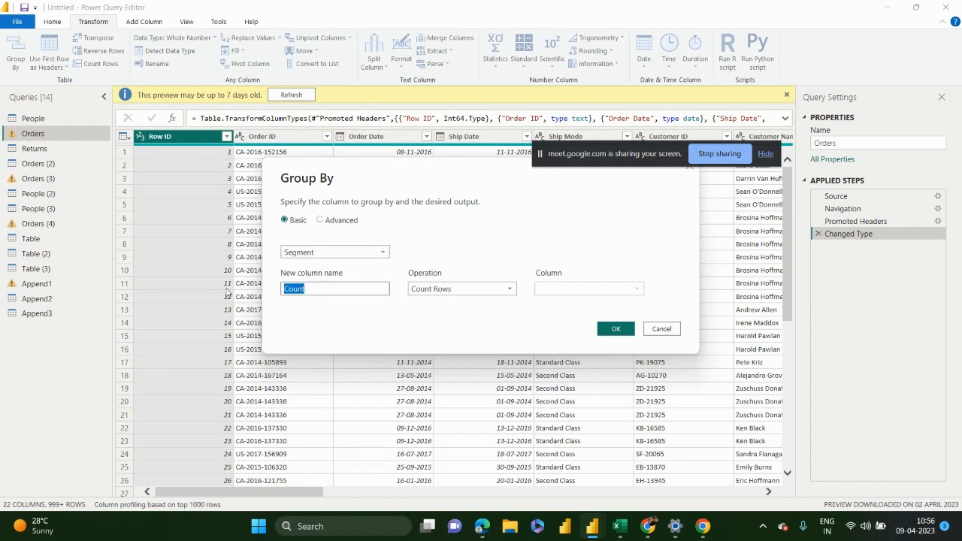
pyautogui.write('Sum')
pyautogui.click(460, 292)
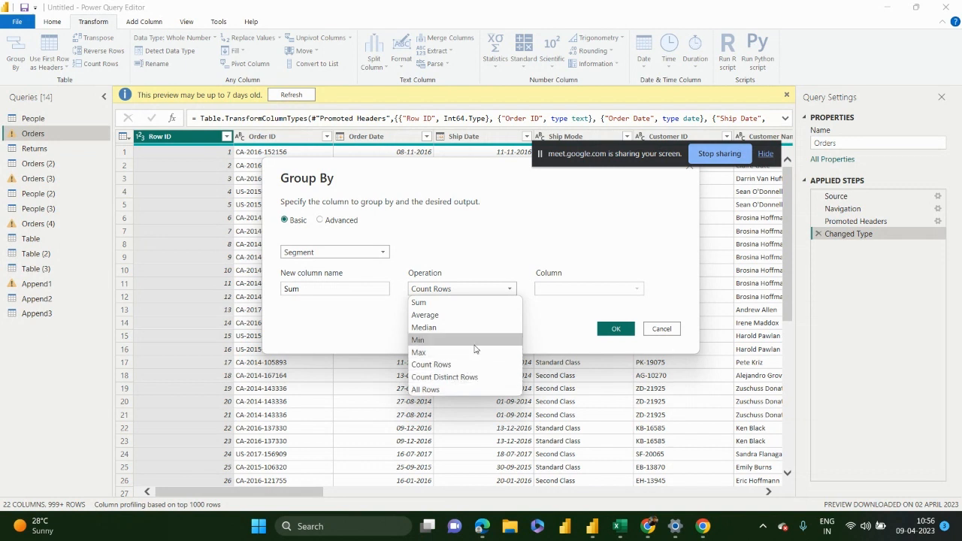
pyautogui.click(471, 304)
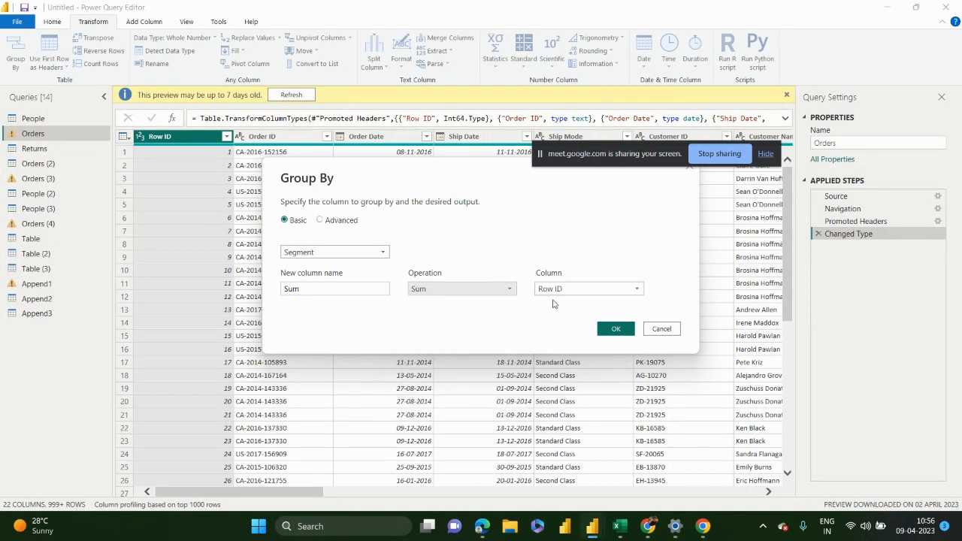
pyautogui.click(571, 298)
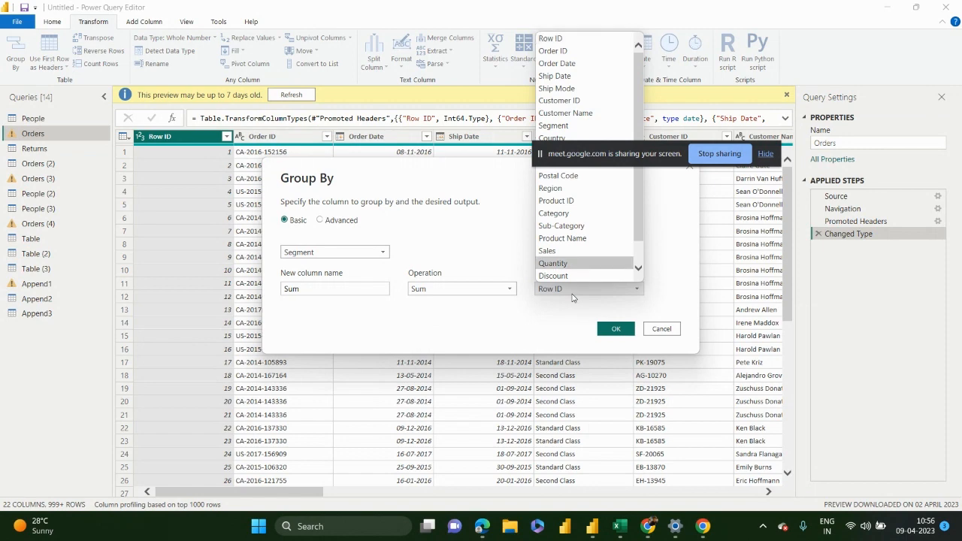
pyautogui.click(560, 265)
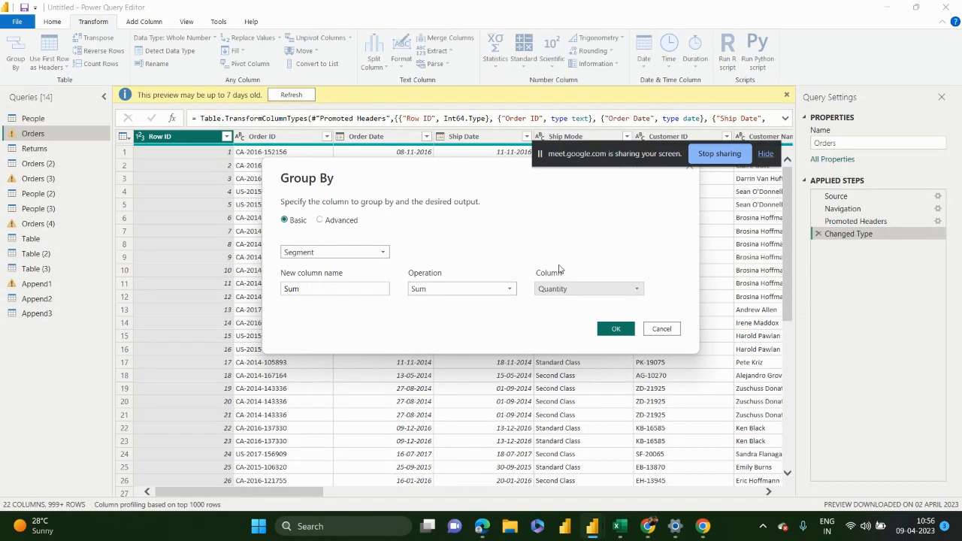
pyautogui.click(613, 332)
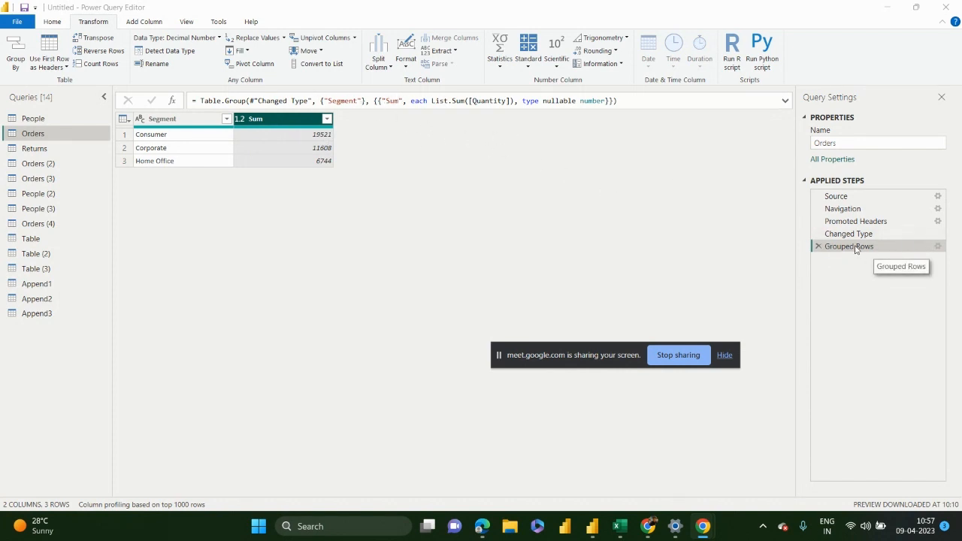
# Step: Reopen the Grouped Rows step's settings in Advanced mode and add Region as a second grouping column
pyautogui.moveTo(563, 355); pyautogui.dragTo(580, 443)
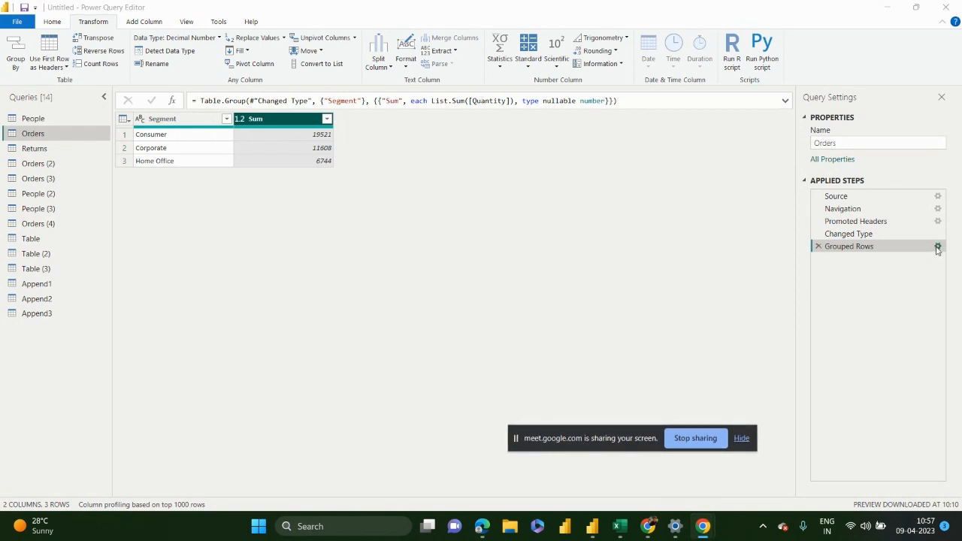
pyautogui.click(938, 248)
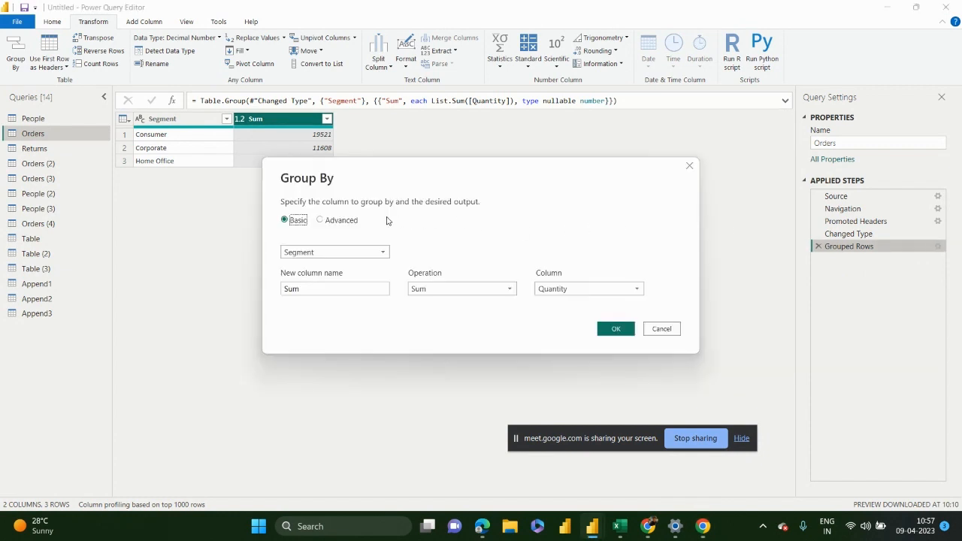
pyautogui.click(344, 221)
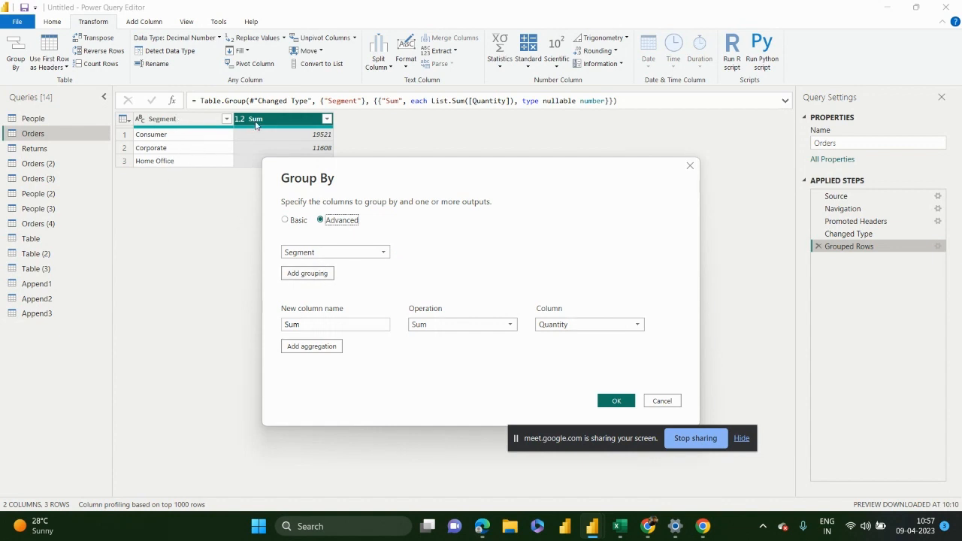
pyautogui.click(307, 273)
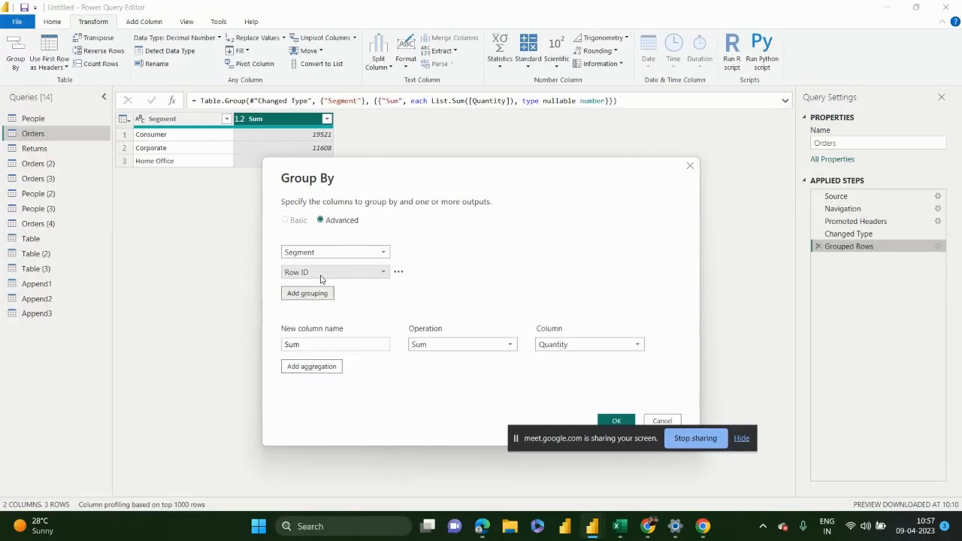
pyautogui.click(345, 279)
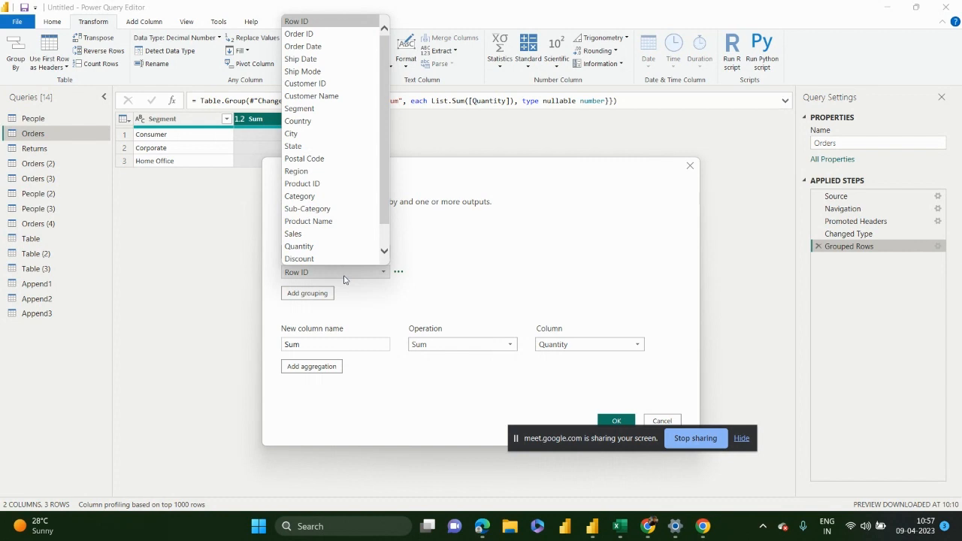
pyautogui.click(311, 172)
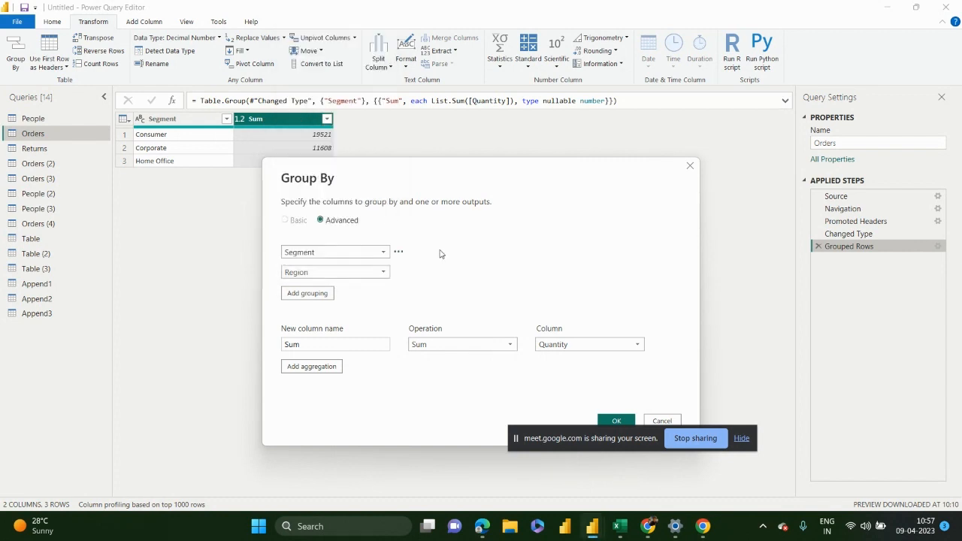
# Step: Add an aggregation named Avg that averages the Profit column and apply the updated grouping
pyautogui.click(325, 367)
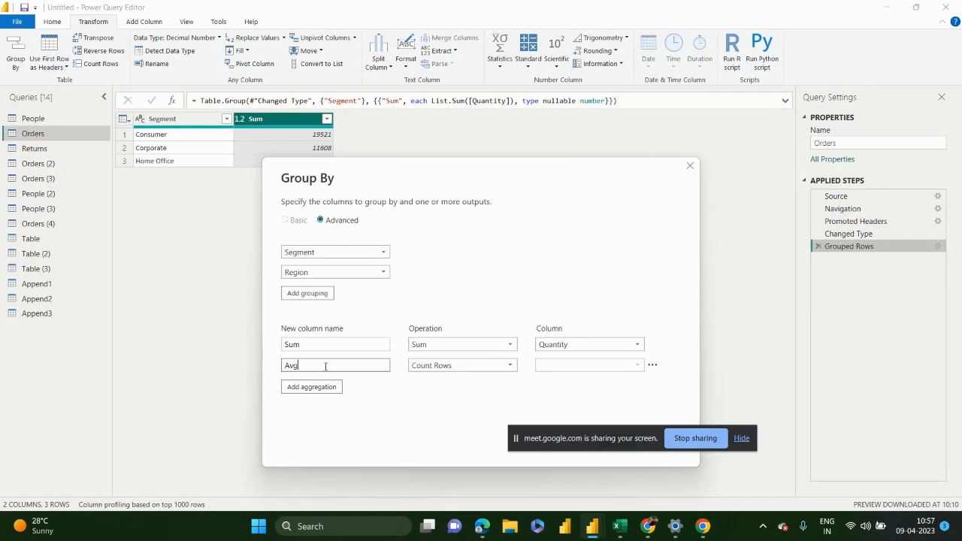
pyautogui.click(459, 368)
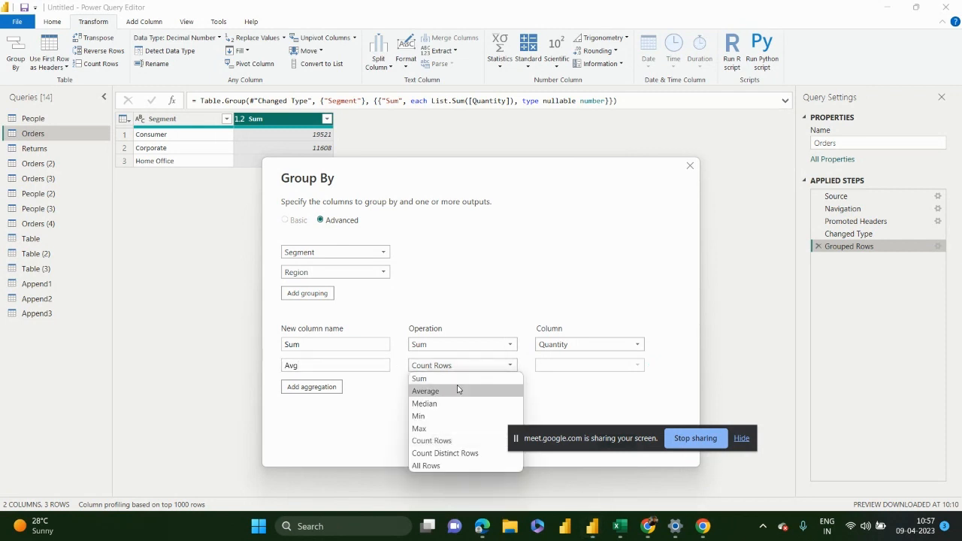
pyautogui.click(457, 385)
pyautogui.click(556, 369)
pyautogui.write('prof')
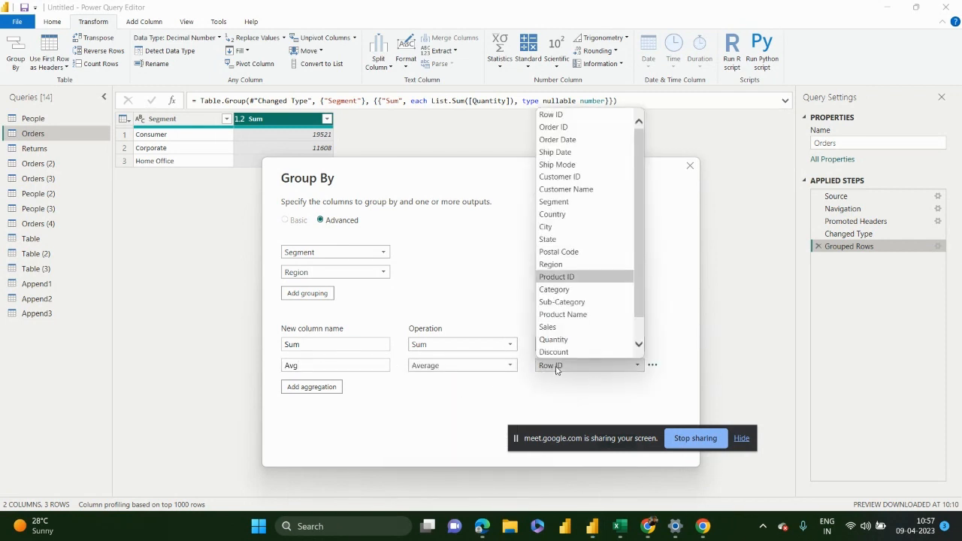
pyautogui.write('p')
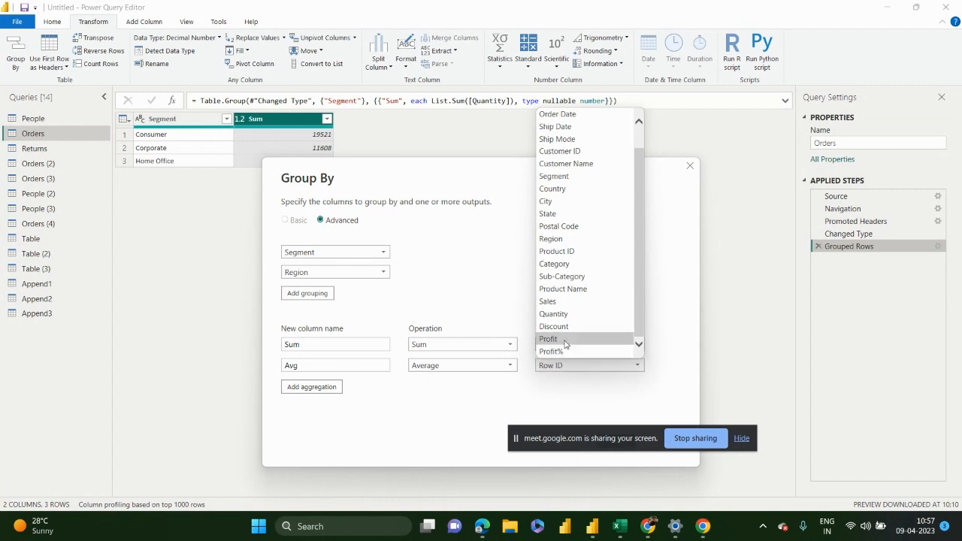
pyautogui.click(566, 341)
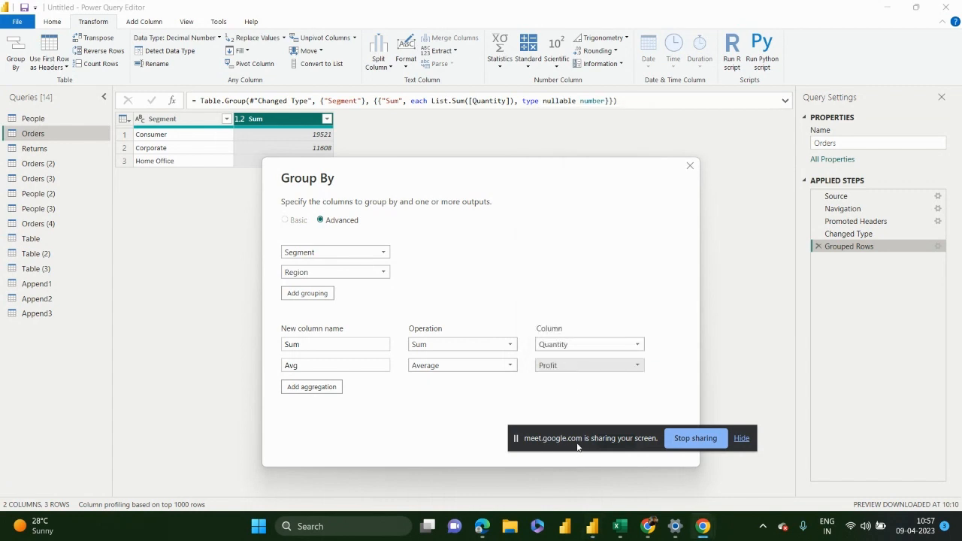
pyautogui.moveTo(577, 447); pyautogui.dragTo(675, 230)
pyautogui.click(617, 440)
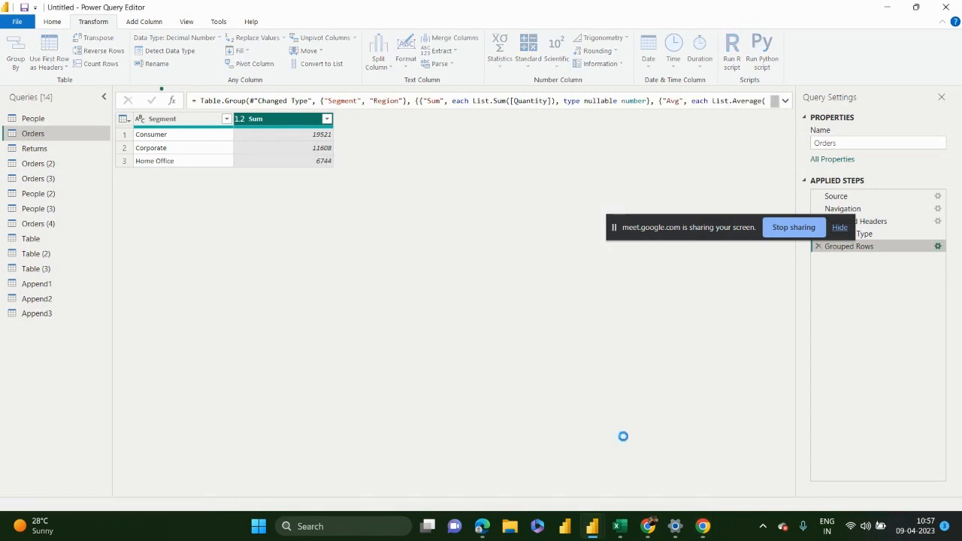
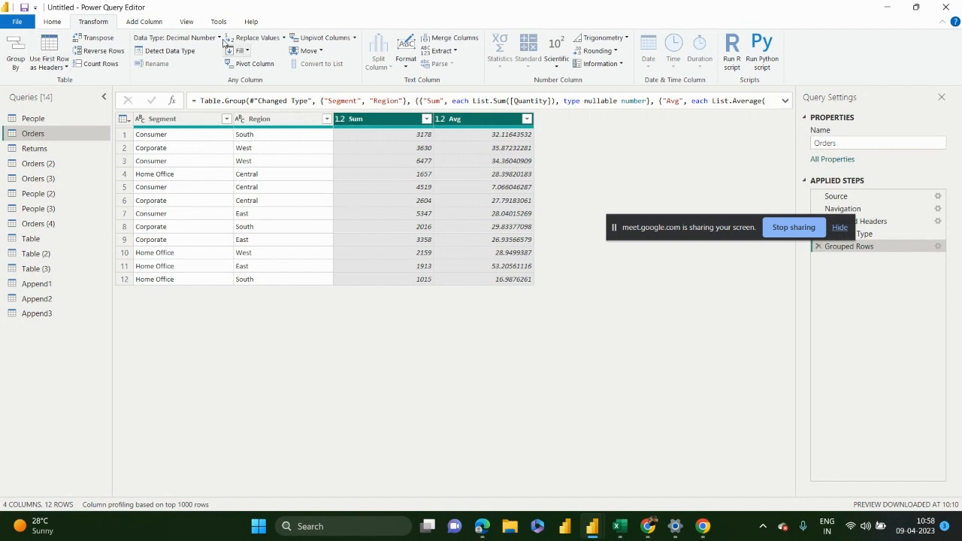
pyautogui.click(64, 23)
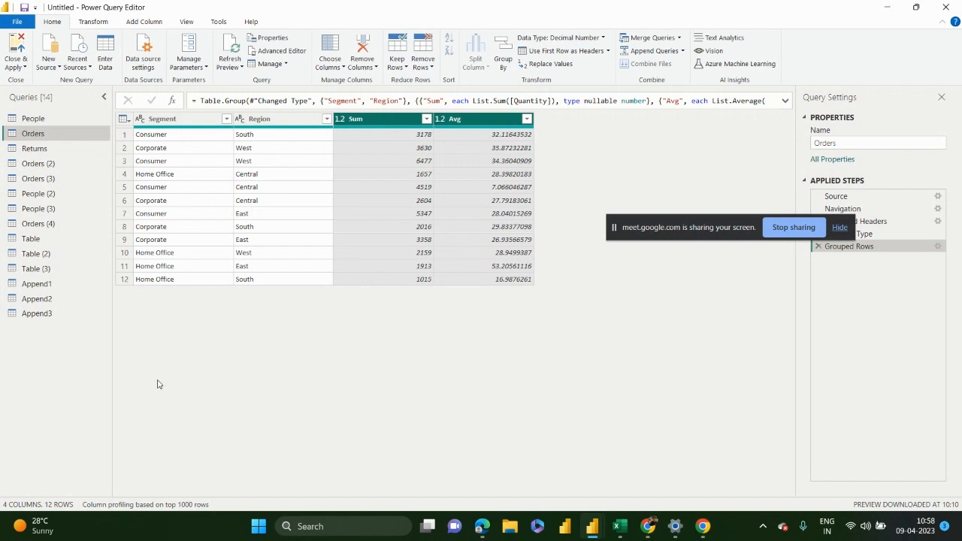
# Step: Try transposing the grouped Orders table, and remove the Transposed Table step again
pyautogui.click(100, 24)
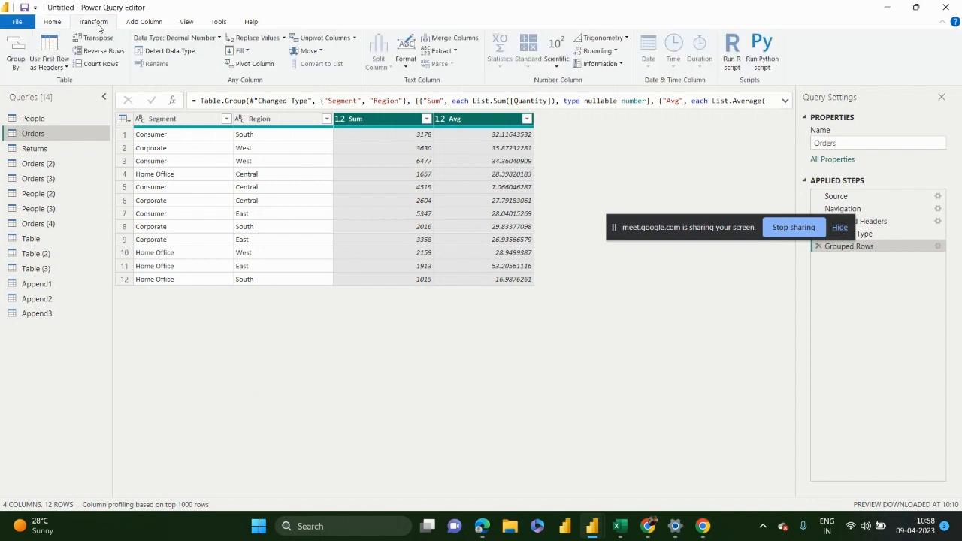
pyautogui.click(52, 67)
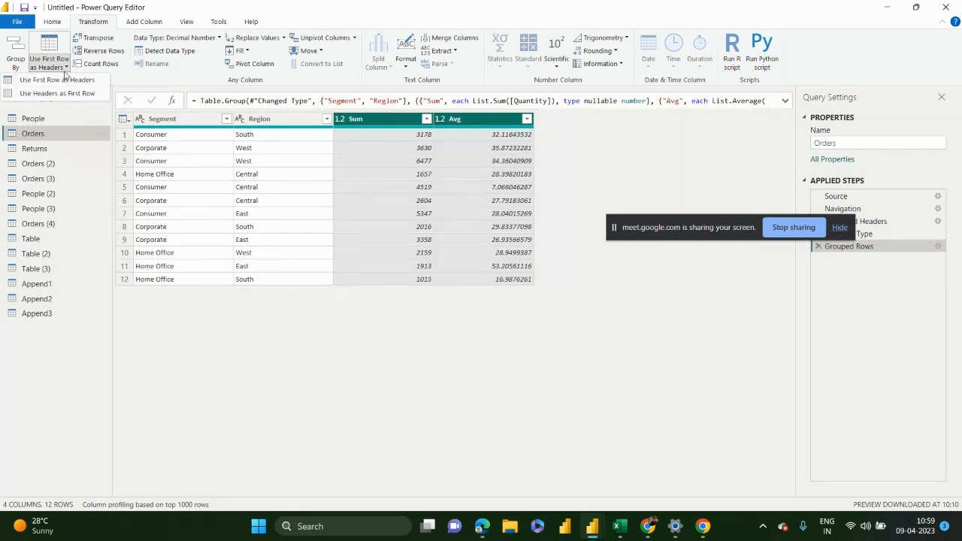
pyautogui.click(195, 293)
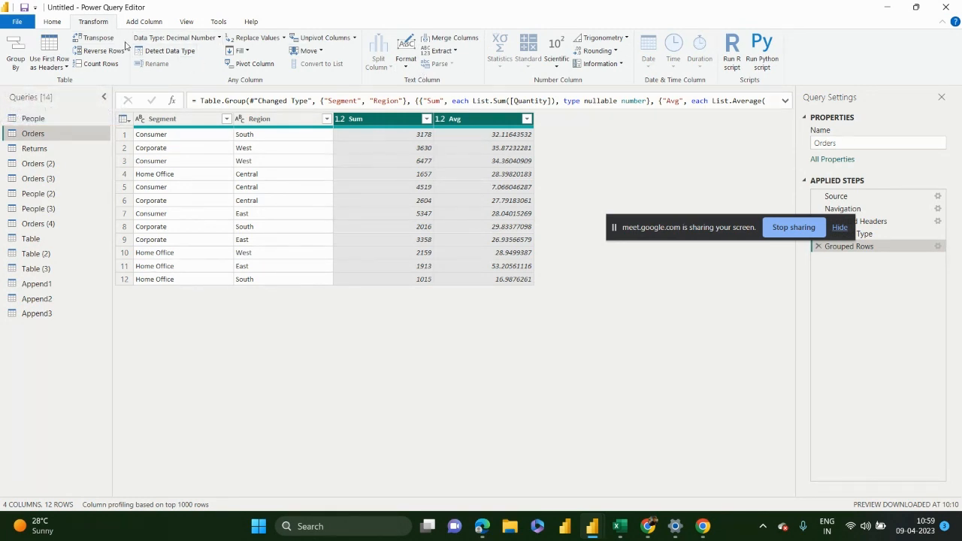
pyautogui.click(97, 38)
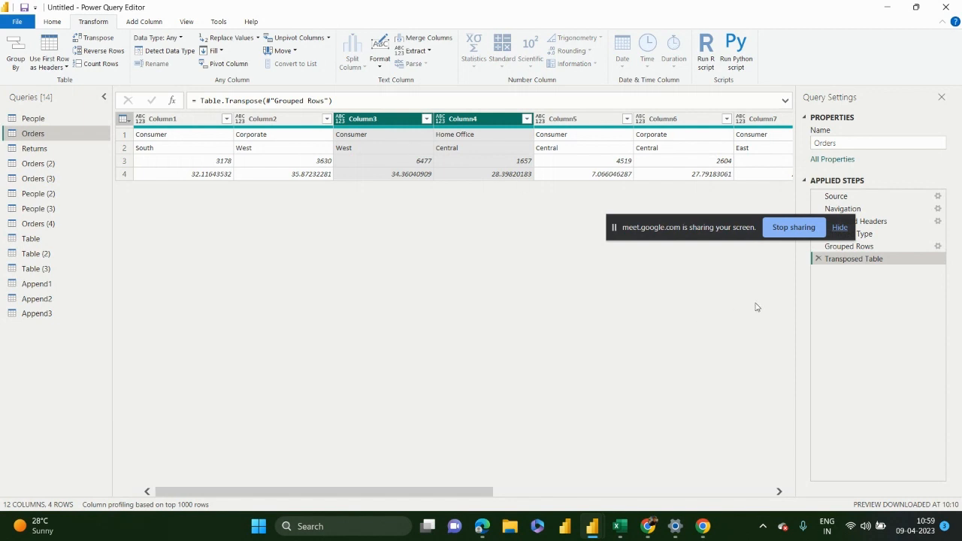
pyautogui.click(818, 259)
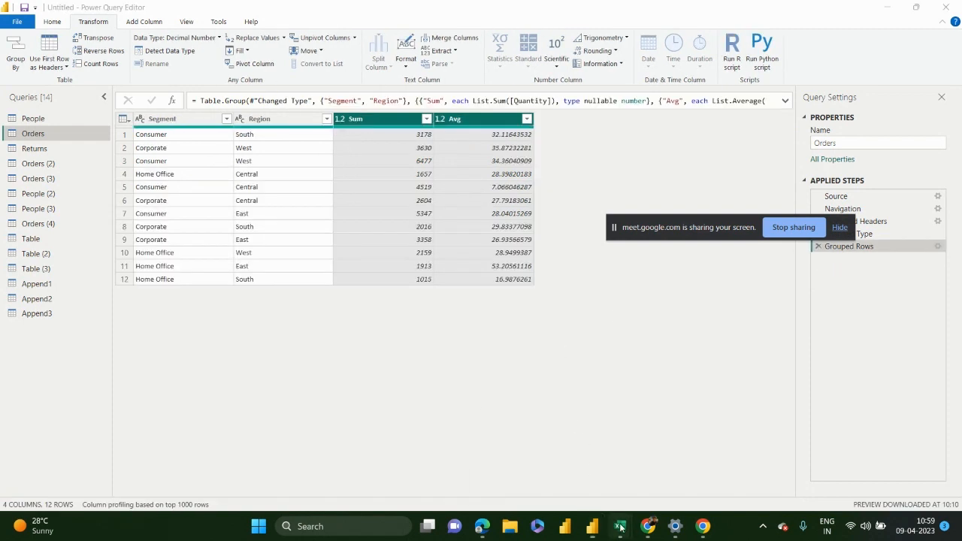
# Step: Switch to the Book2 workbook in Excel, add a new sheet and enter the header Customer in D5
pyautogui.moveTo(618, 526)
pyautogui.click(634, 479)
pyautogui.click(438, 371)
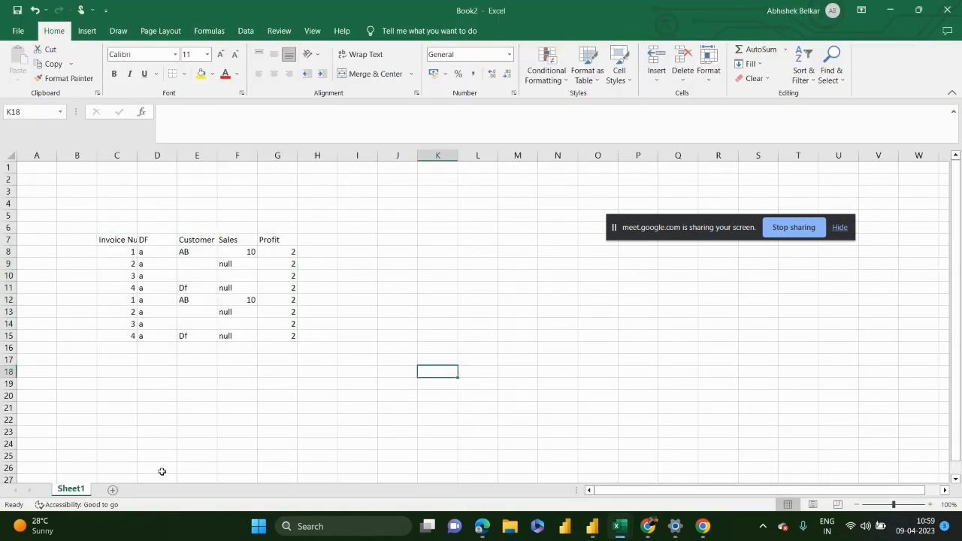
pyautogui.click(113, 489)
pyautogui.click(129, 274)
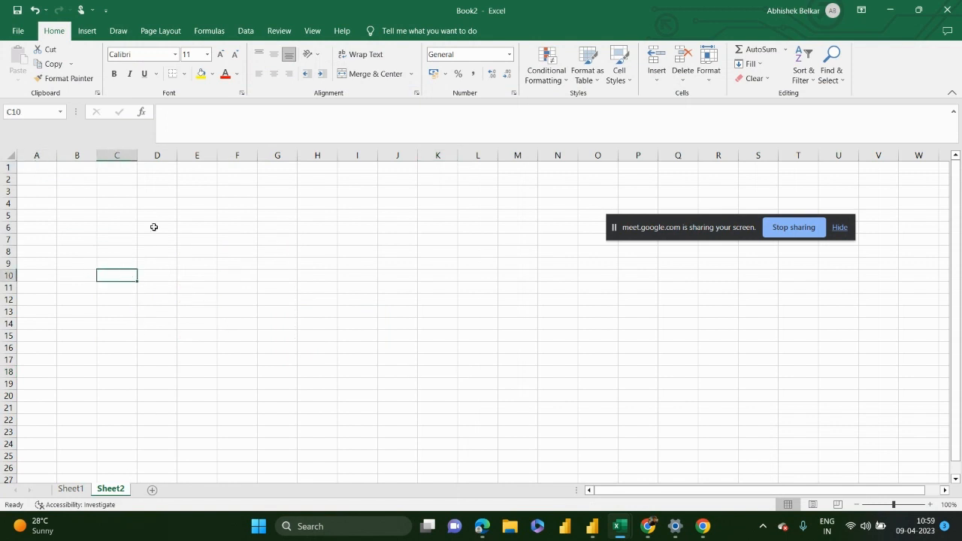
pyautogui.click(158, 227)
pyautogui.click(161, 218)
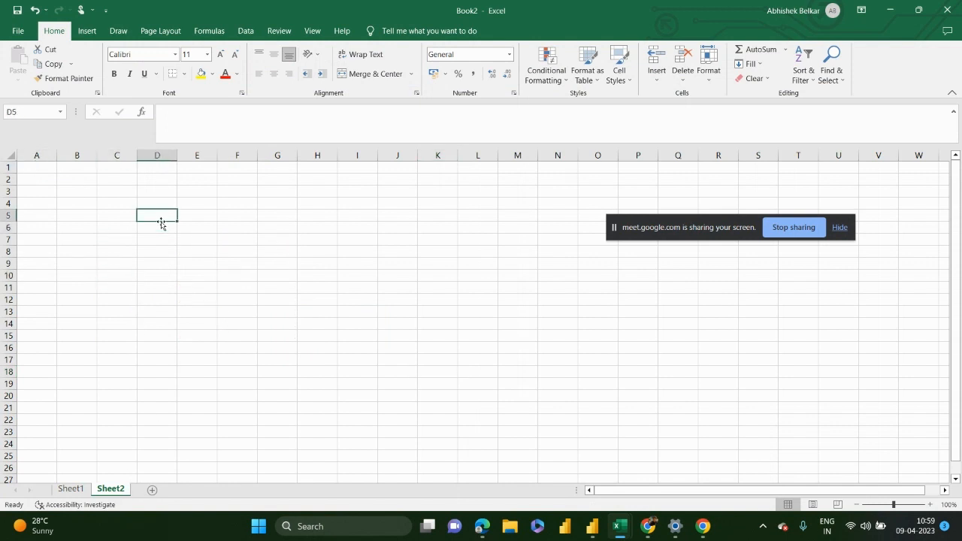
pyautogui.write('Customer')
pyautogui.press('Return')
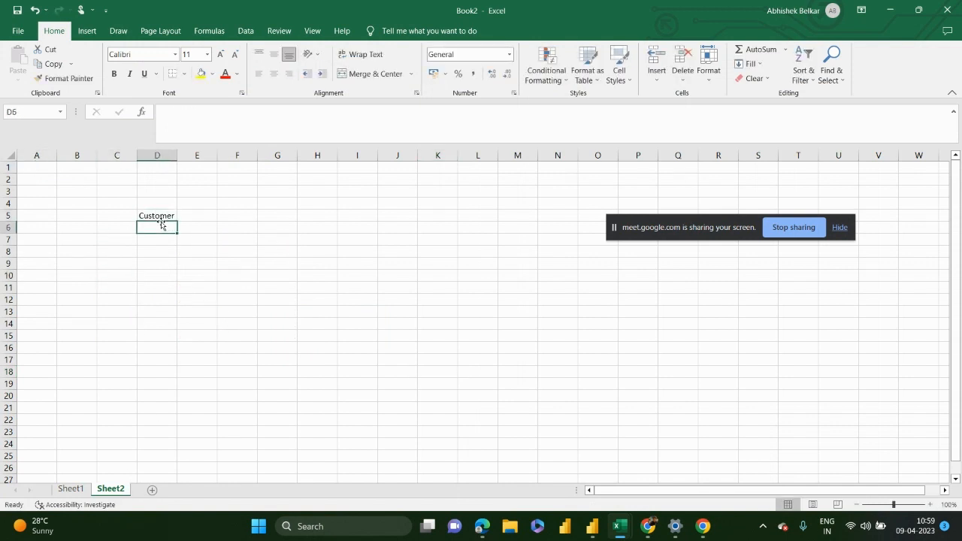
# Step: Fill the Customer column with A, B and C in cells D6 to D8
pyautogui.write('A')
pyautogui.press('Return')
pyautogui.write('B')
pyautogui.press('Return')
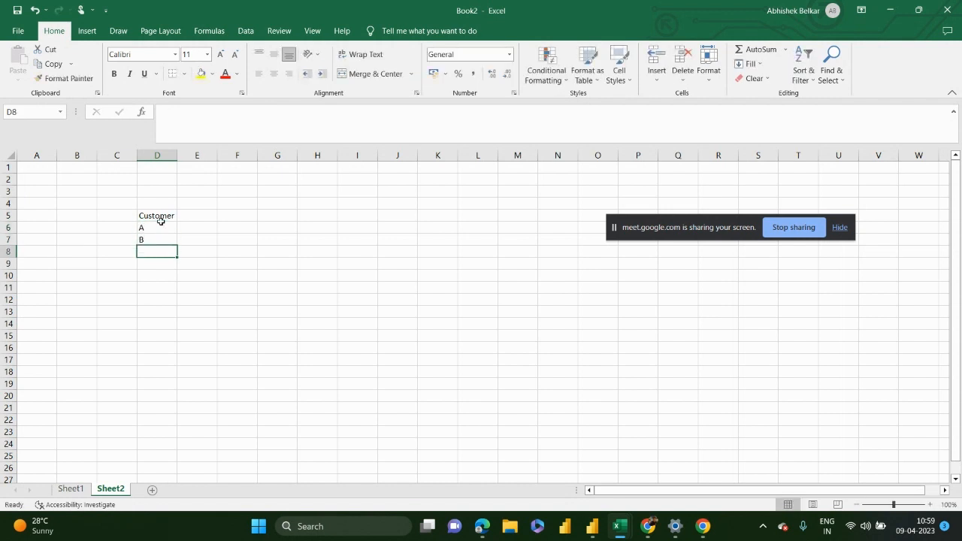
pyautogui.write('Customer')
pyautogui.press('Return')
pyautogui.press('Up')
pyautogui.write('C')
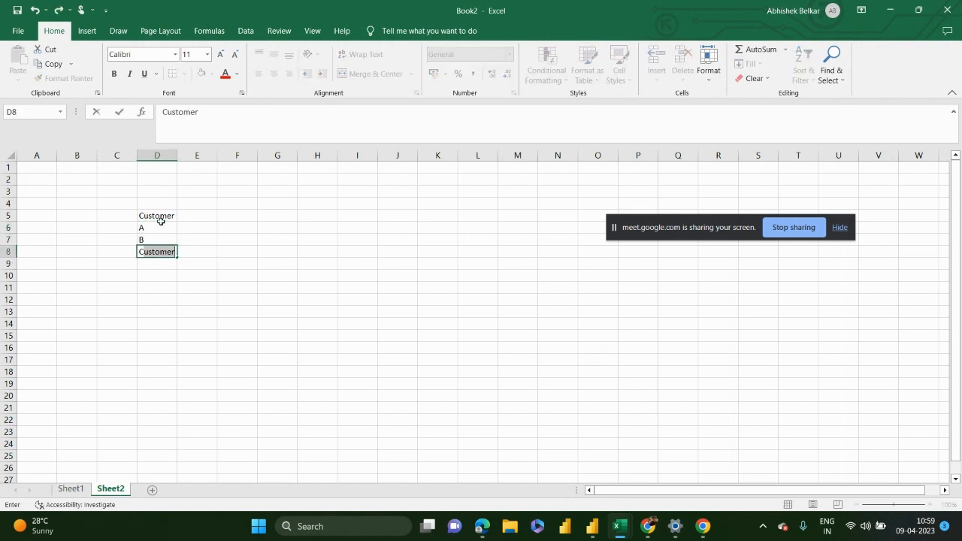
pyautogui.press('Delete')
pyautogui.press('Return')
# Step: Add a Sales column with its header in E5 and the values 1, 2 and 3 below it
pyautogui.press('Right')
pyautogui.press('Up')
pyautogui.press('Up')
pyautogui.press('Up')
pyautogui.press('Up')
pyautogui.write('Sa')
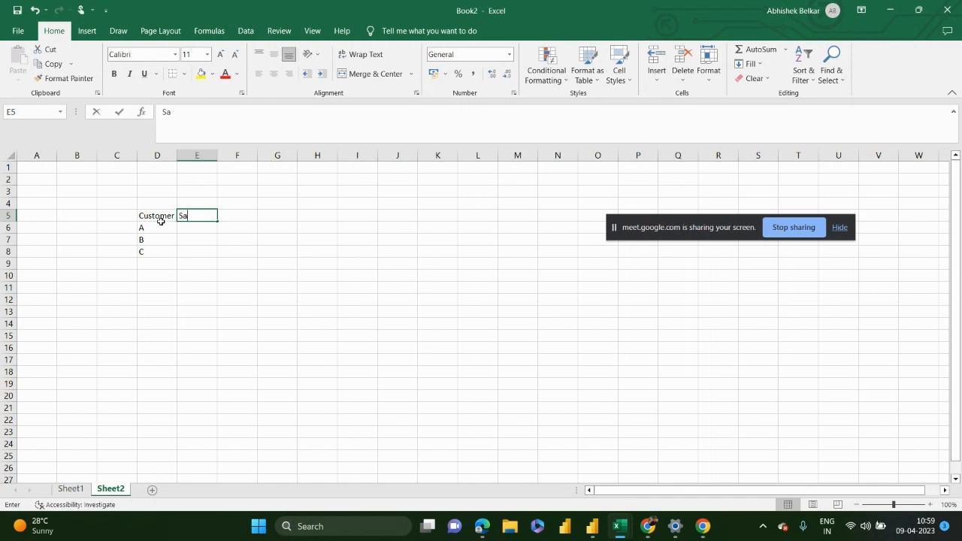
pyautogui.write('les')
pyautogui.press('Return')
pyautogui.write('1')
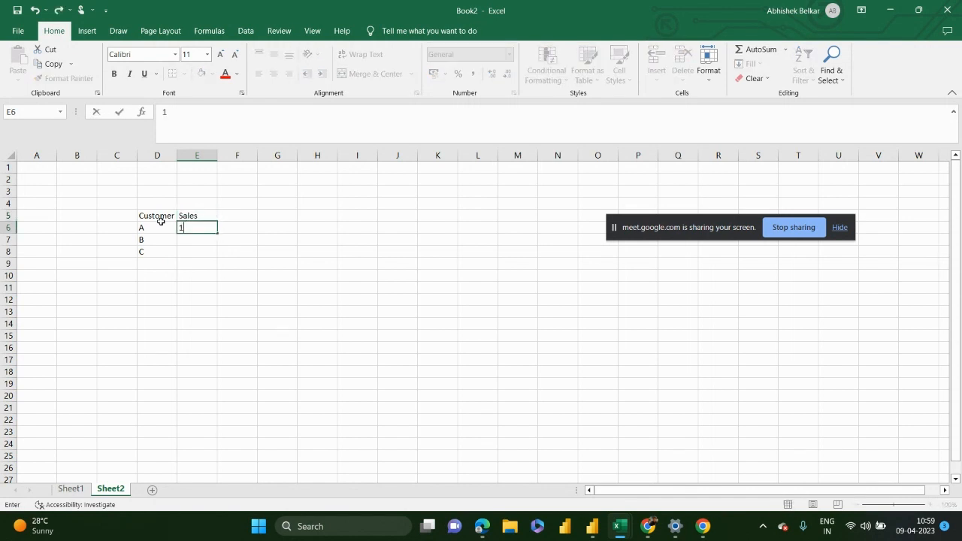
pyautogui.press('Return')
pyautogui.write('2')
pyautogui.press('Return')
pyautogui.write('3')
pyautogui.press('Return')
# Step: Copy the Customer and Sales table including its headers, range D5:E8
pyautogui.press('Left')
pyautogui.press('Up')
pyautogui.press('Up')
pyautogui.press('Up')
pyautogui.press('Up')
pyautogui.press('Up')
pyautogui.press('Up')
pyautogui.press('Up')
pyautogui.press('Up')
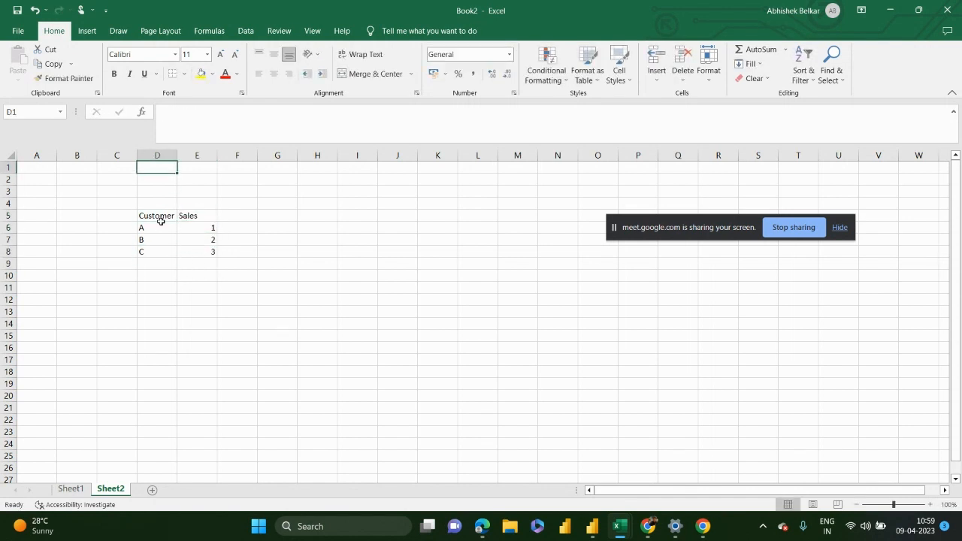
pyautogui.press('Down')
pyautogui.press('Down')
pyautogui.press('Down')
pyautogui.press('Down')
pyautogui.hotkey('ctrl', 'shift', 'Right')
pyautogui.hotkey('ctrl', 'shift', 'Down')
pyautogui.hotkey('ctrl', 'c')
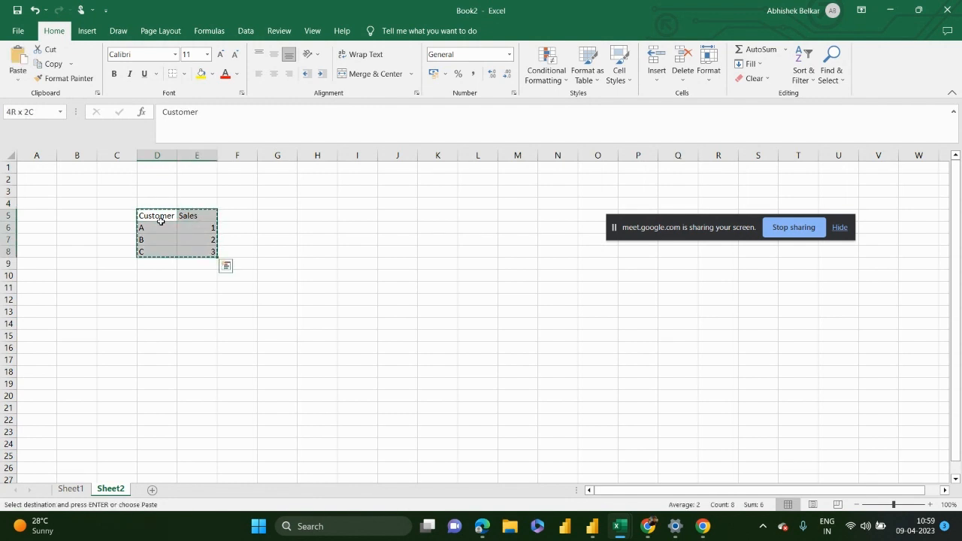
pyautogui.press('Right')
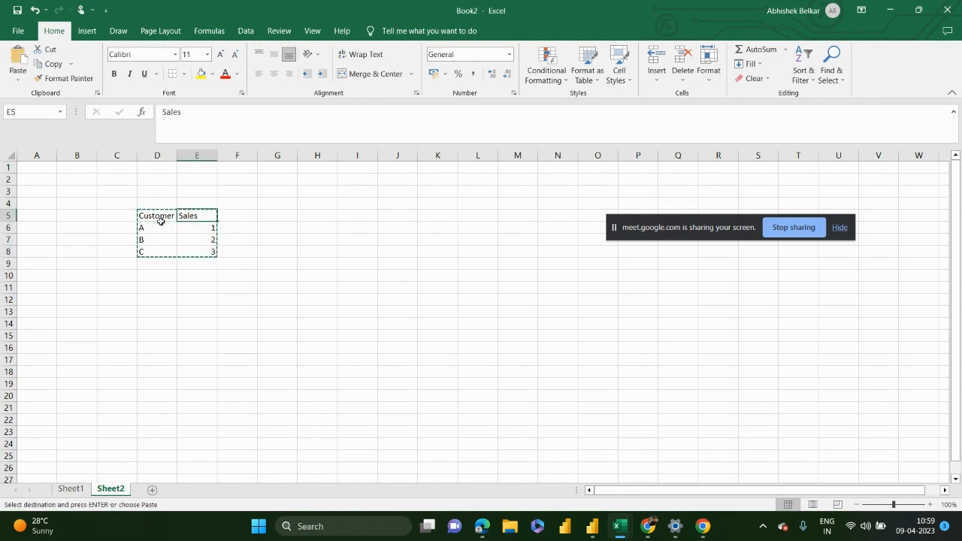
# Step: Switch to Power Query Editor, start a manually entered table and paste the copied cells into it
pyautogui.hotkey('alt', 'Tab')
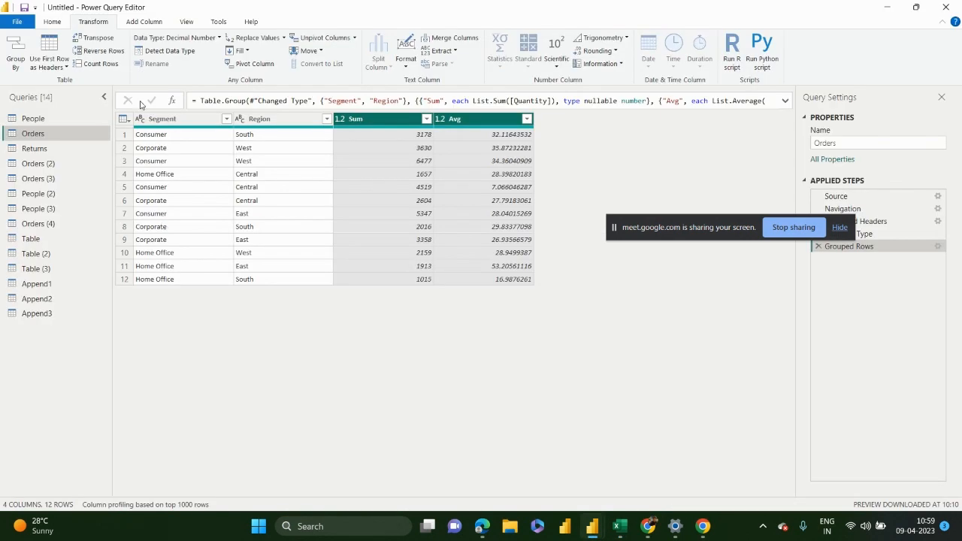
pyautogui.click(54, 23)
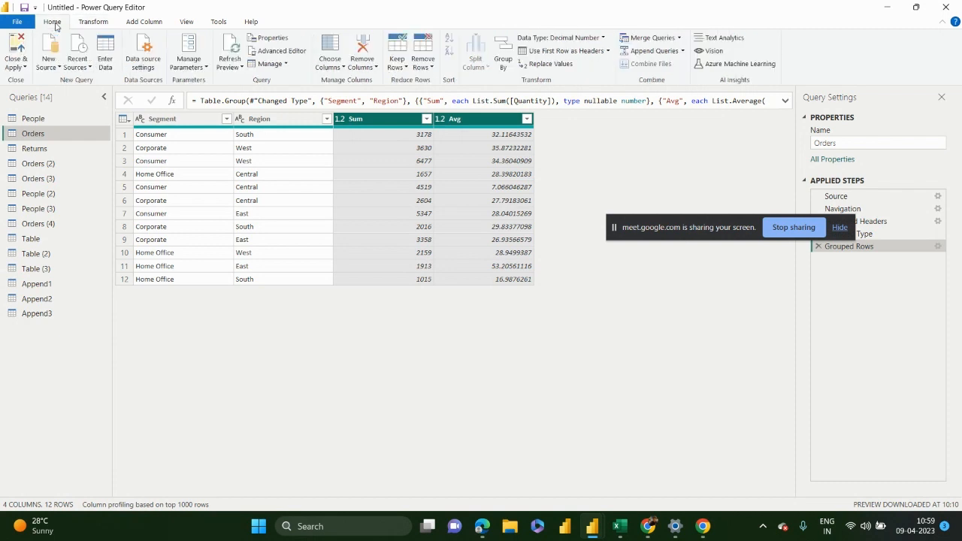
pyautogui.click(104, 60)
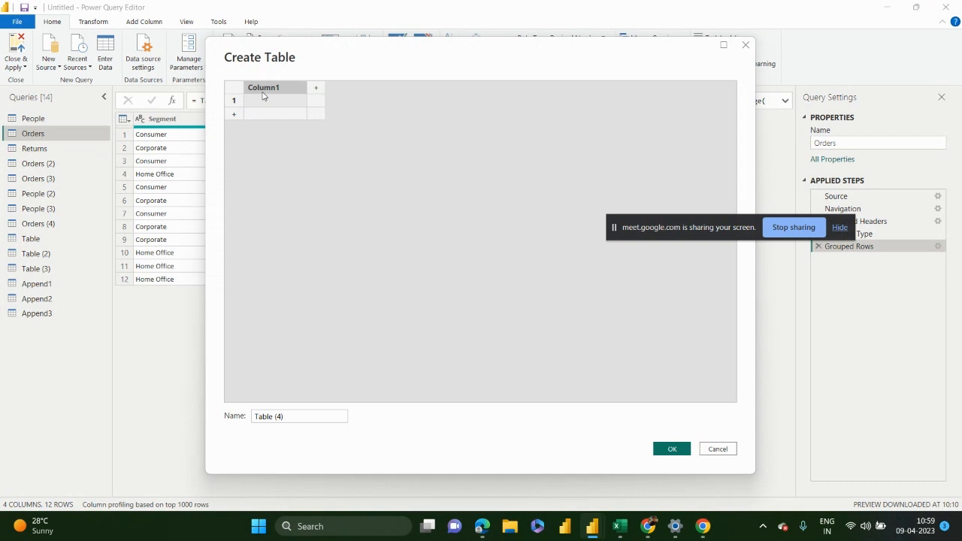
pyautogui.hotkey('ctrl', 'v')
# Step: Return to the Book2 workbook in Excel and copy the full range D5:E8 again
pyautogui.moveTo(673, 527)
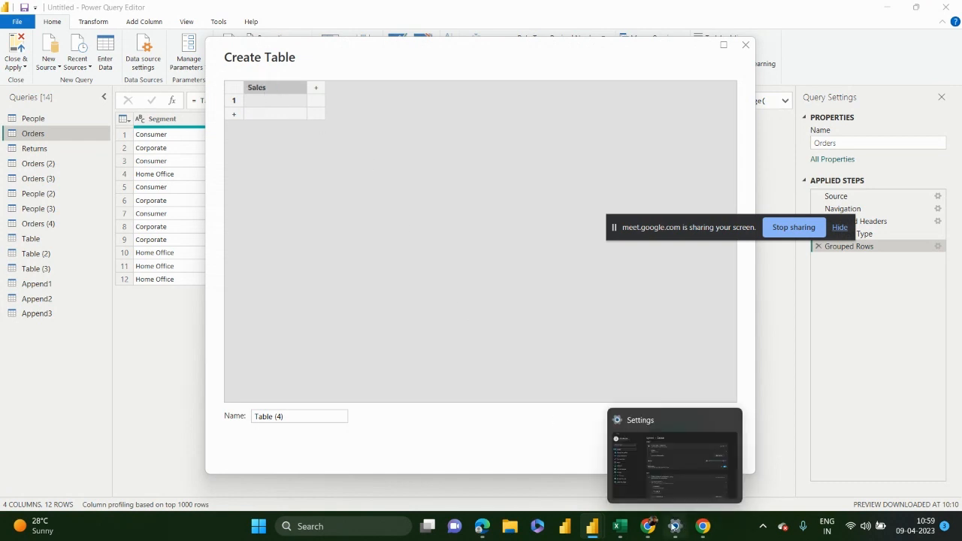
pyautogui.moveTo(619, 526)
pyautogui.click(663, 467)
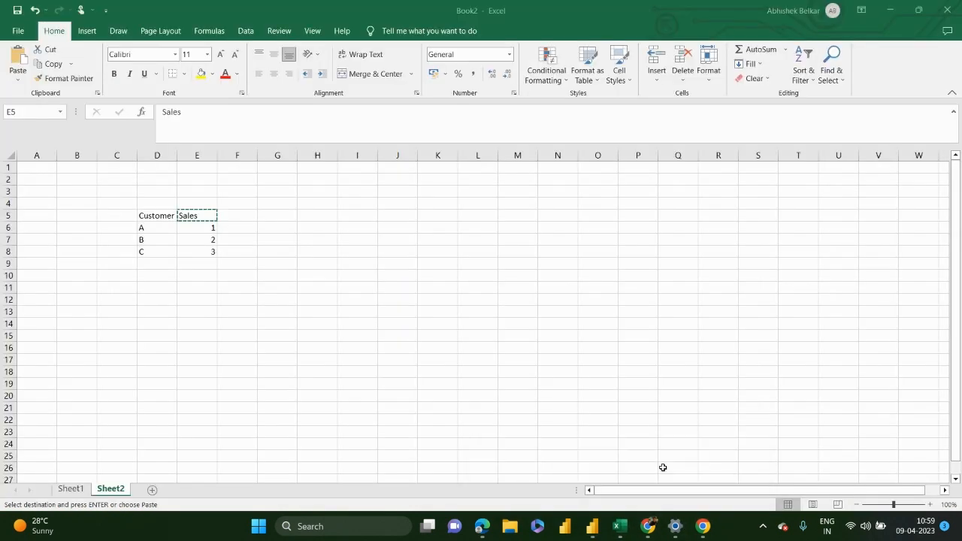
pyautogui.press('Left')
pyautogui.hotkey('ctrl', 'shift', 'Down')
pyautogui.hotkey('shift', 'Right')
pyautogui.hotkey('ctrl', 'c')
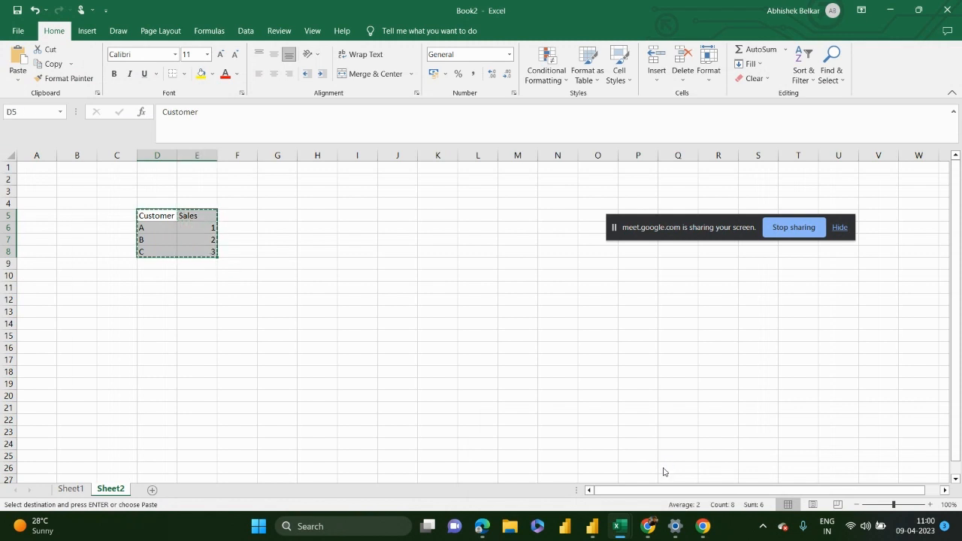
# Step: Switch back to Power Query Editor, paste the Customer and Sales data into the new table and create it as Table (4)
pyautogui.hotkey('alt', 'Tab')
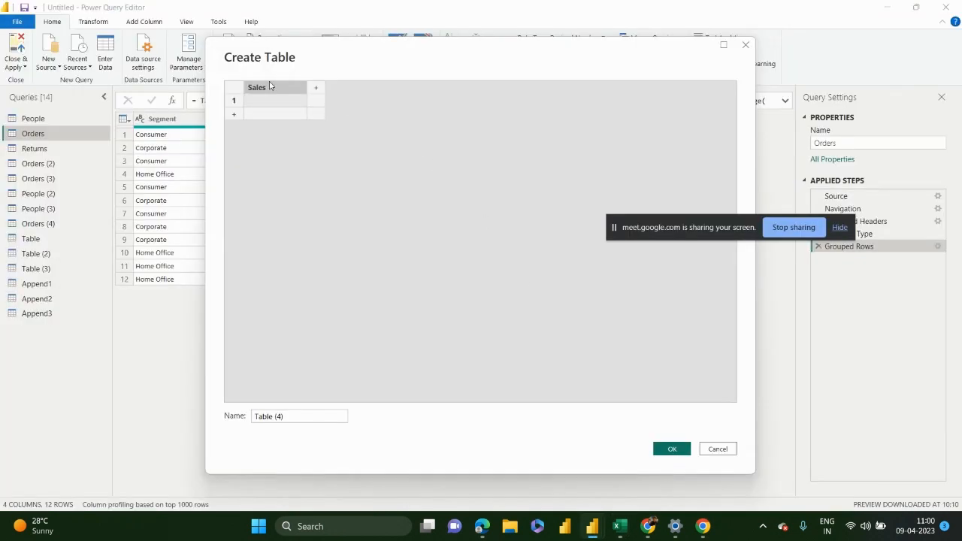
pyautogui.hotkey('ctrl', 'v')
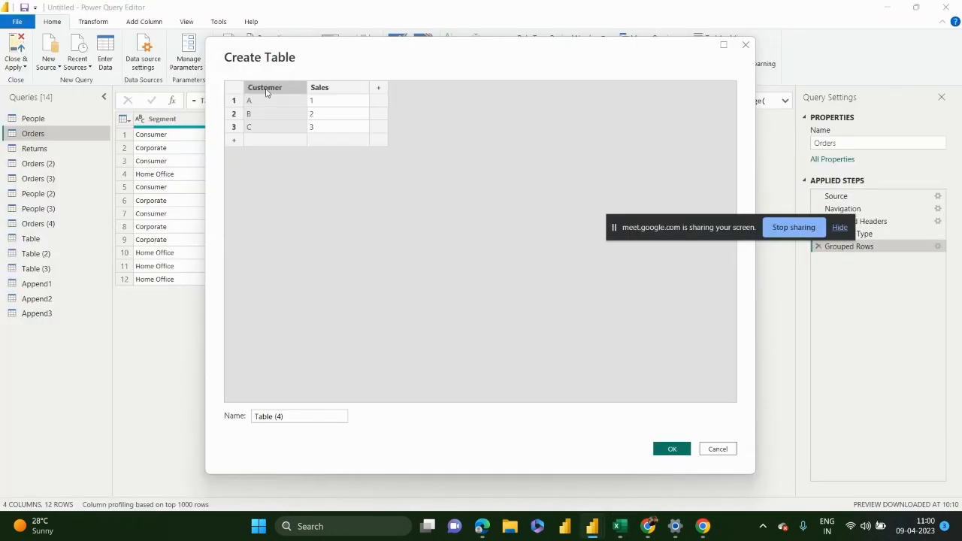
pyautogui.click(672, 450)
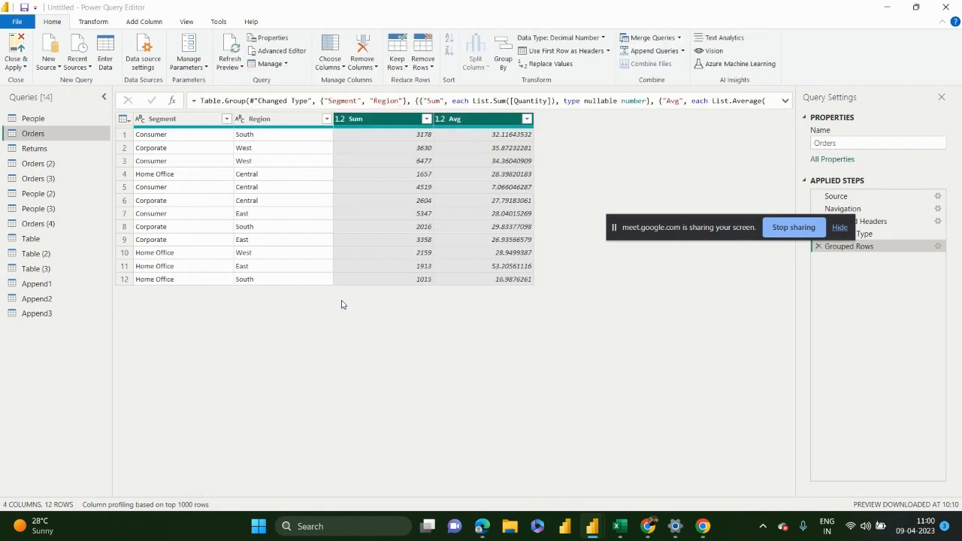
# Step: Transpose Table (4) and promote its first row to headers
pyautogui.click(102, 24)
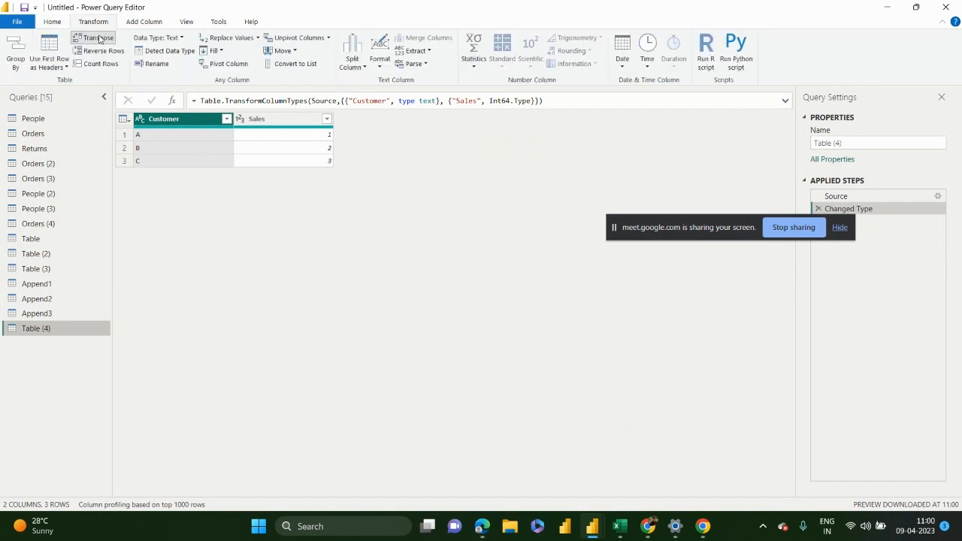
pyautogui.click(97, 39)
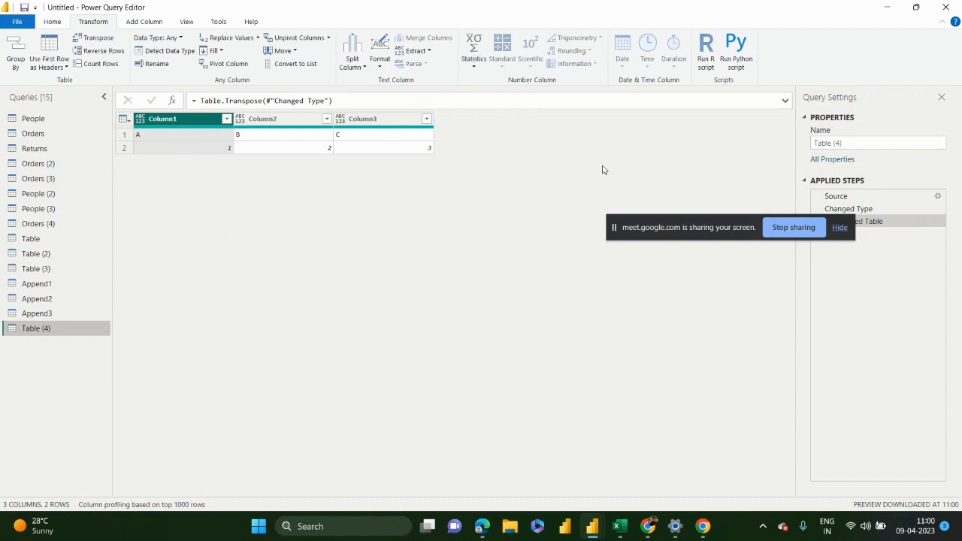
pyautogui.click(52, 21)
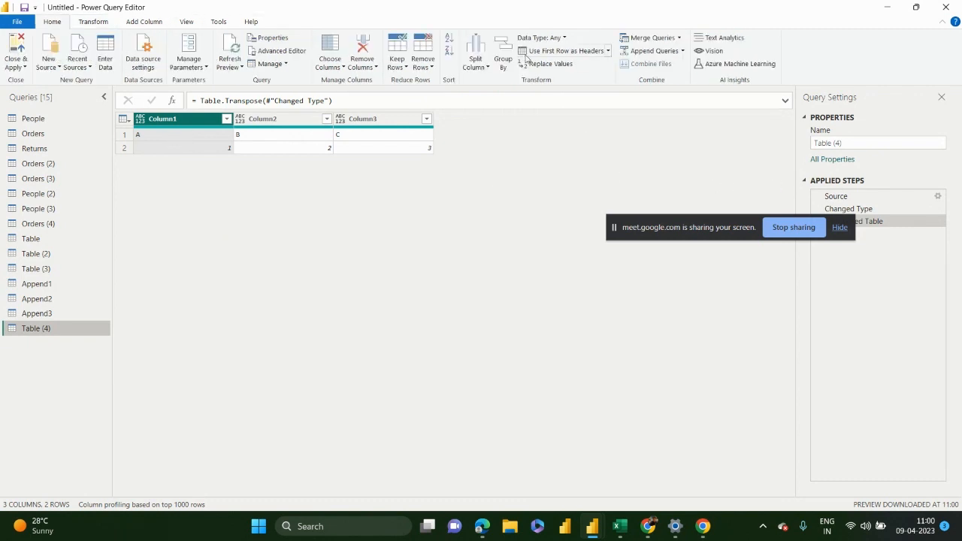
pyautogui.click(565, 50)
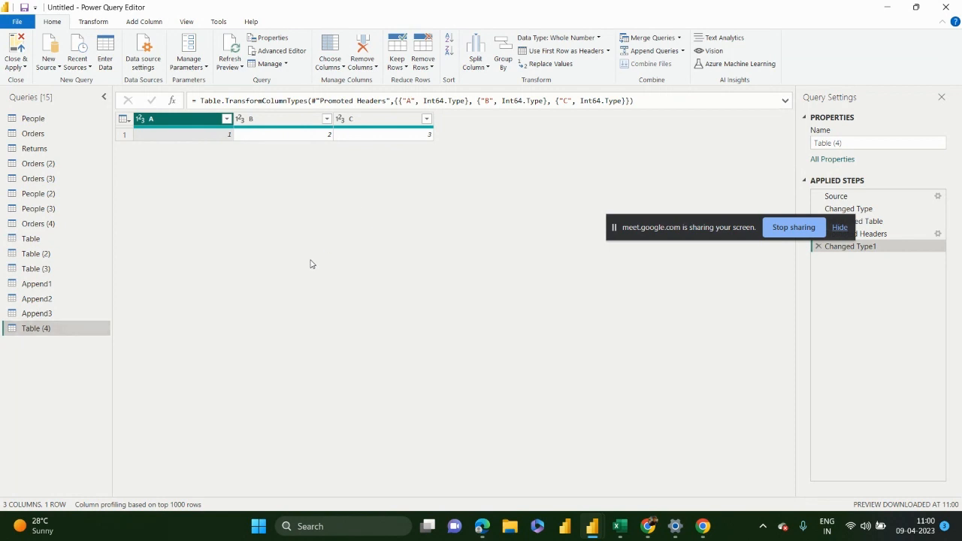
# Step: Open the Orders query and remove its Grouped Rows step
pyautogui.click(104, 23)
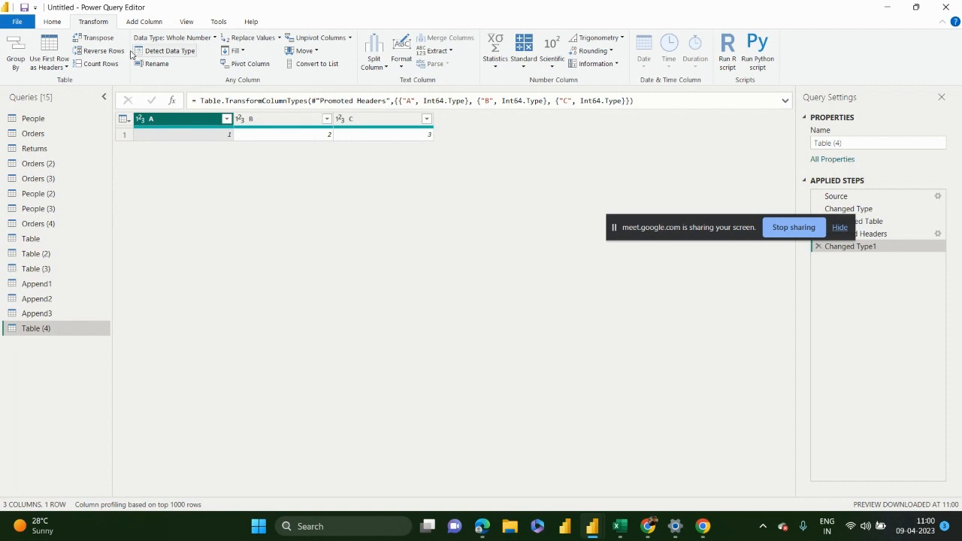
pyautogui.click(51, 138)
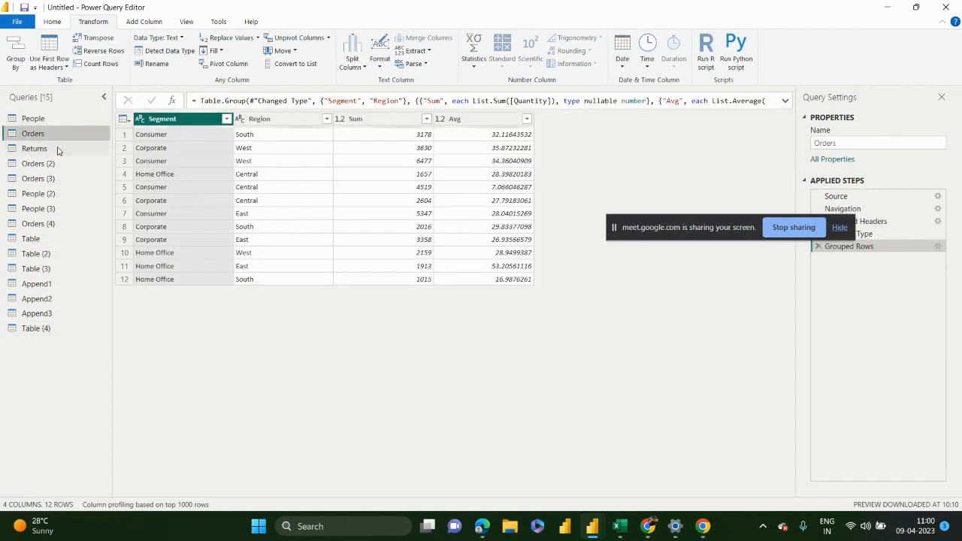
pyautogui.moveTo(688, 227); pyautogui.dragTo(706, 445)
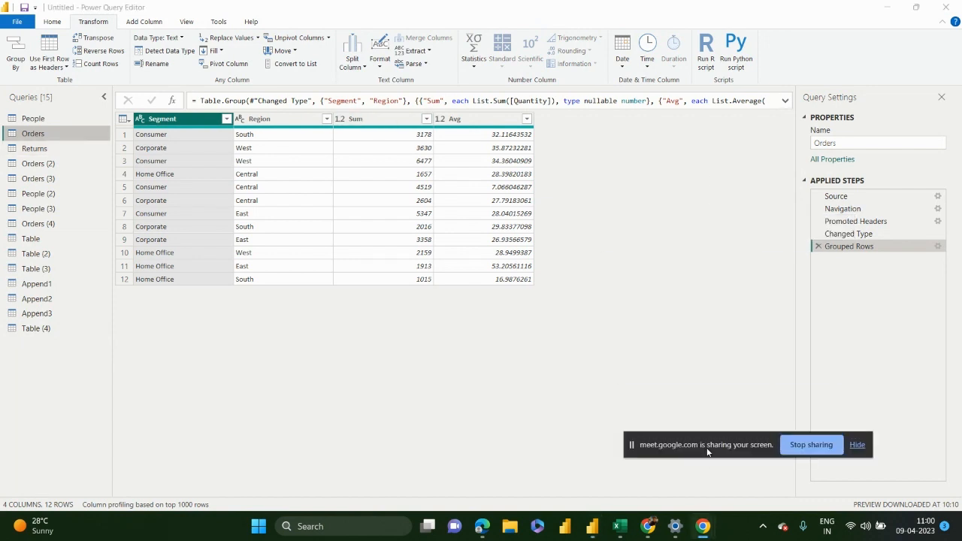
pyautogui.click(819, 246)
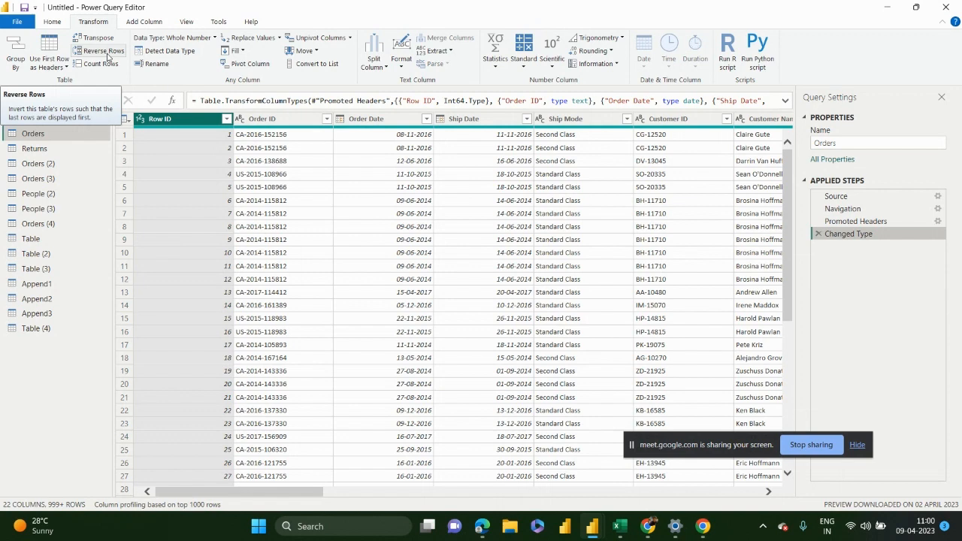
# Step: Reverse the row order of the Orders query and count its rows
pyautogui.click(104, 51)
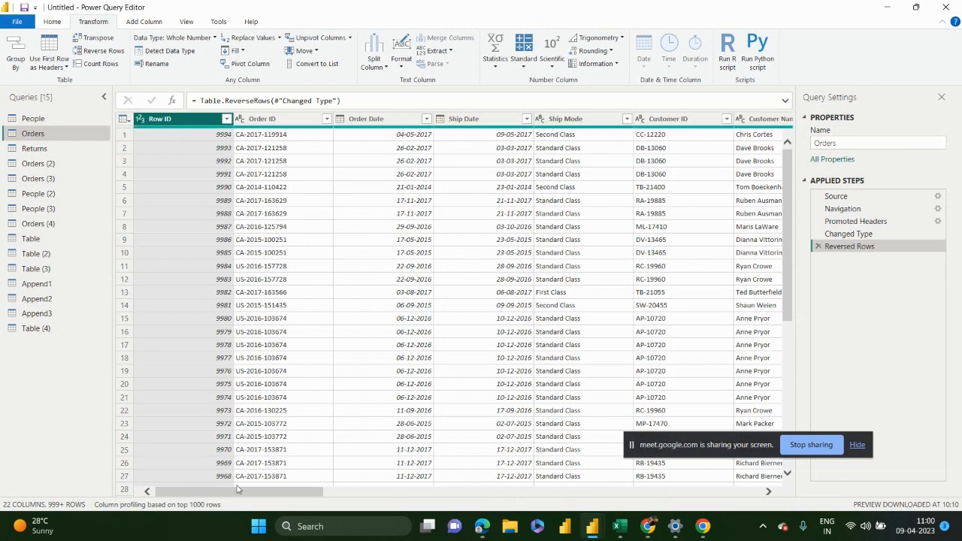
pyautogui.moveTo(218, 495); pyautogui.dragTo(193, 494)
pyautogui.click(101, 64)
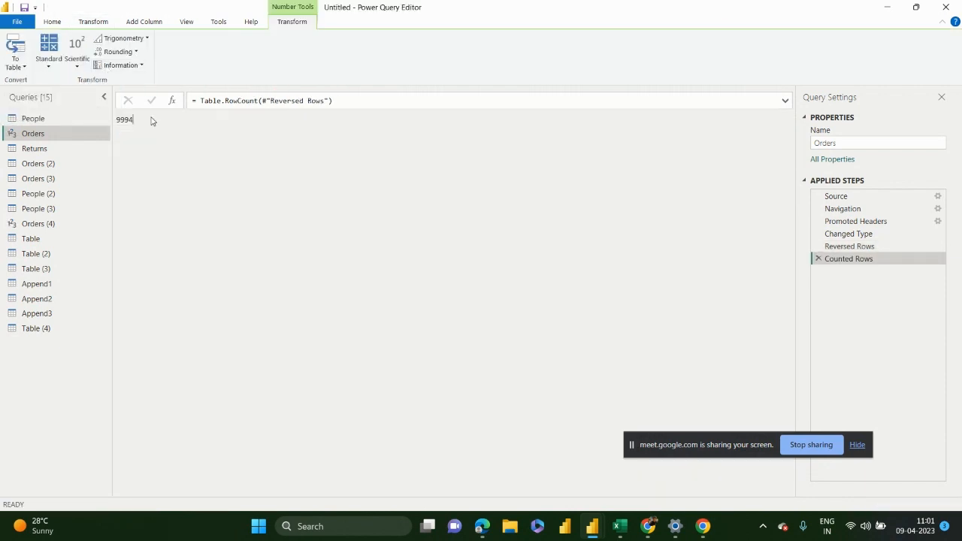
# Step: Remove the Counted Rows step from the Orders query and detect the data type of the Row ID column
pyautogui.moveTo(151, 121); pyautogui.dragTo(116, 120)
pyautogui.click(817, 258)
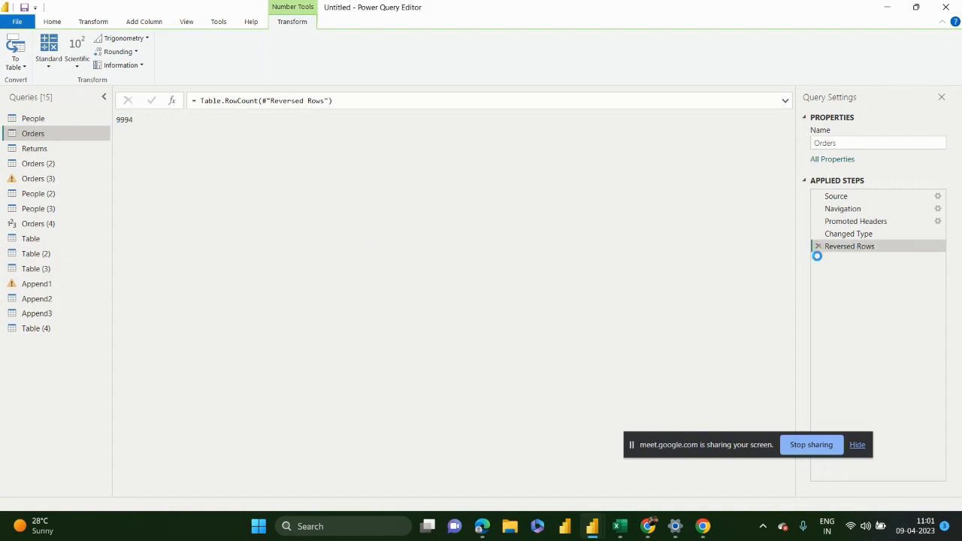
pyautogui.click(93, 21)
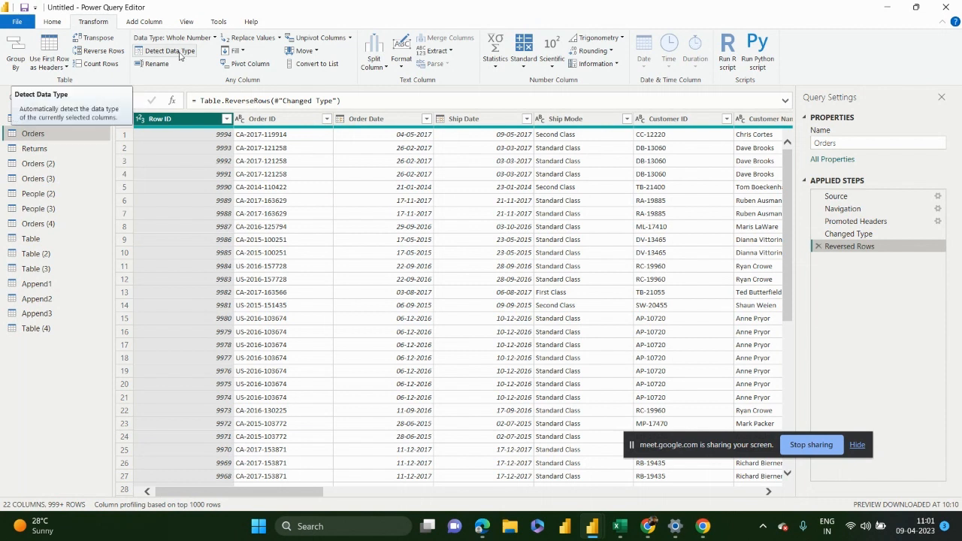
pyautogui.click(168, 52)
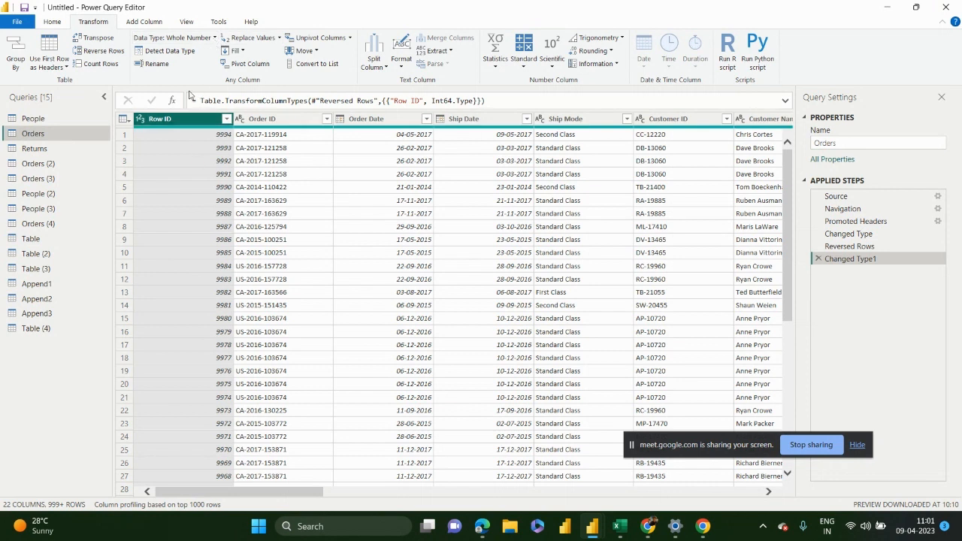
# Step: Rename the Row ID column of the Orders query to DF
pyautogui.click(150, 66)
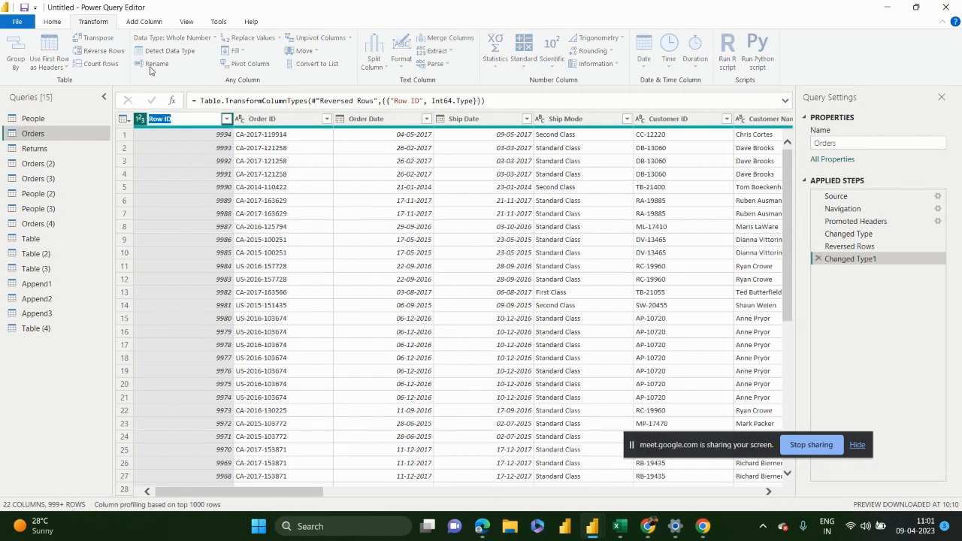
pyautogui.write('DF')
pyautogui.press('Return')
pyautogui.rightClick(154, 122)
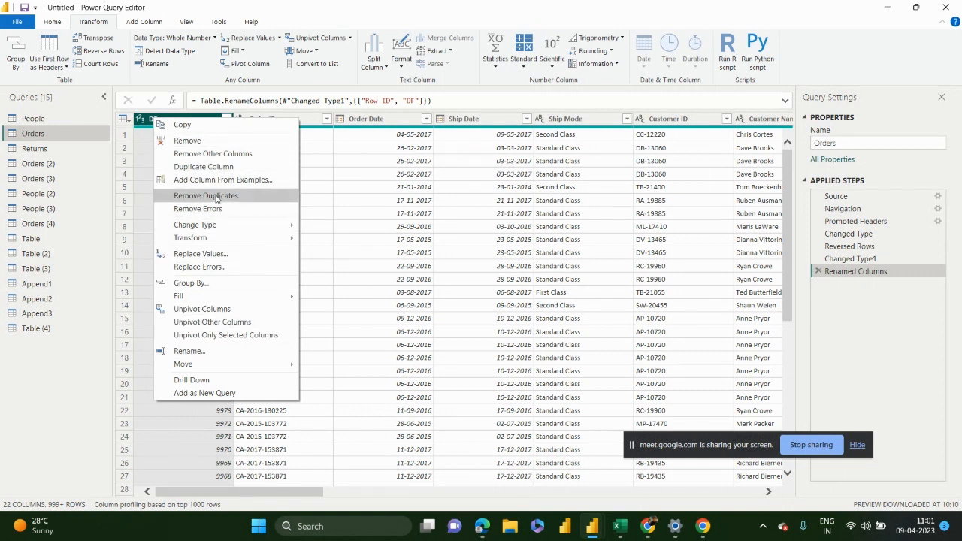
pyautogui.click(305, 126)
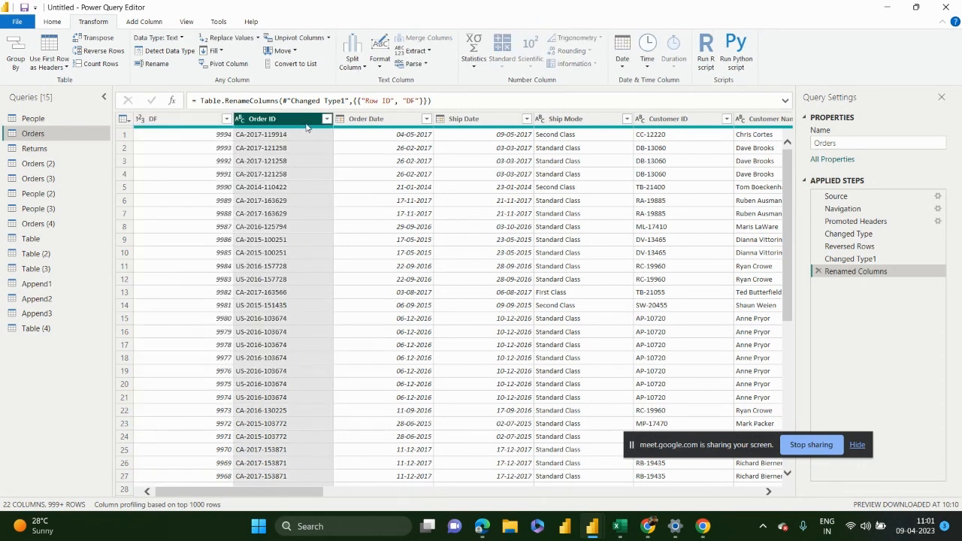
pyautogui.rightClick(273, 126)
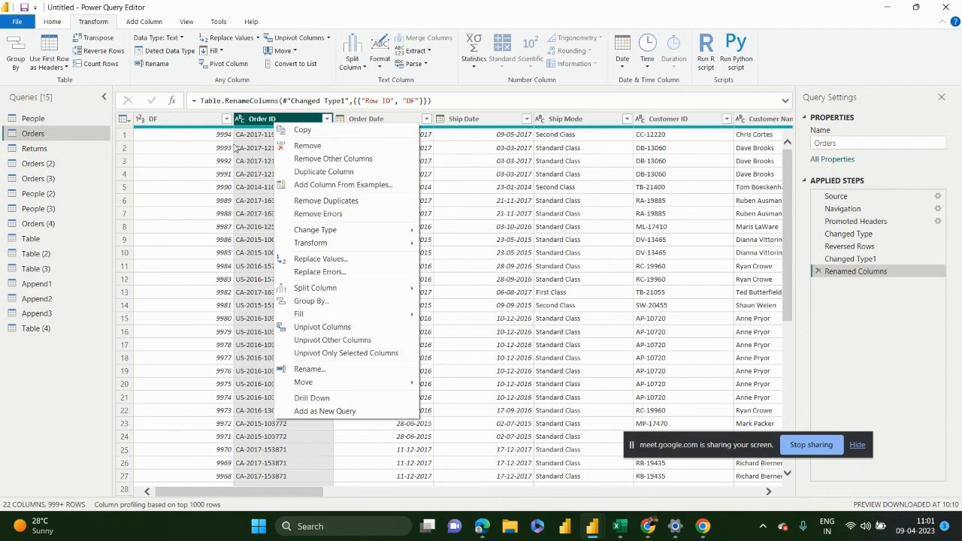
pyautogui.click(51, 22)
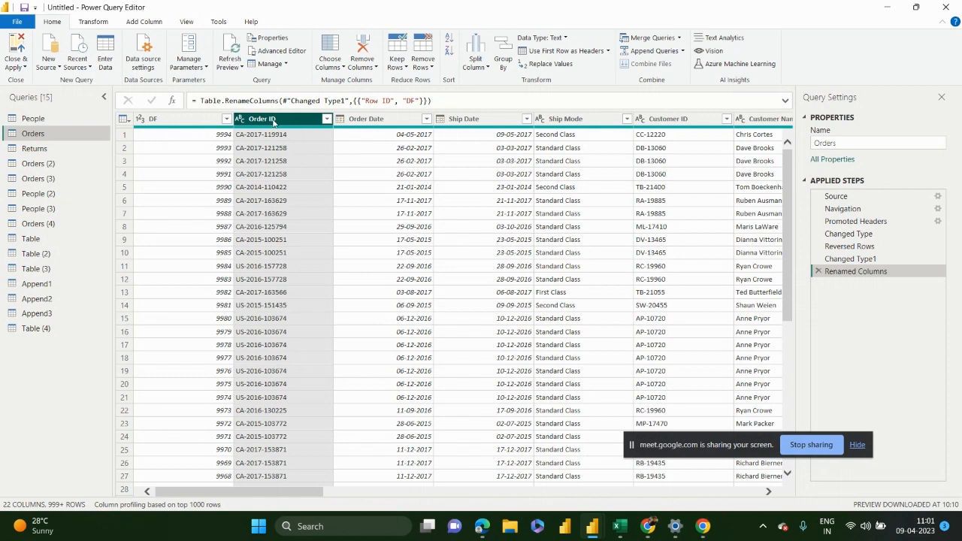
pyautogui.click(93, 23)
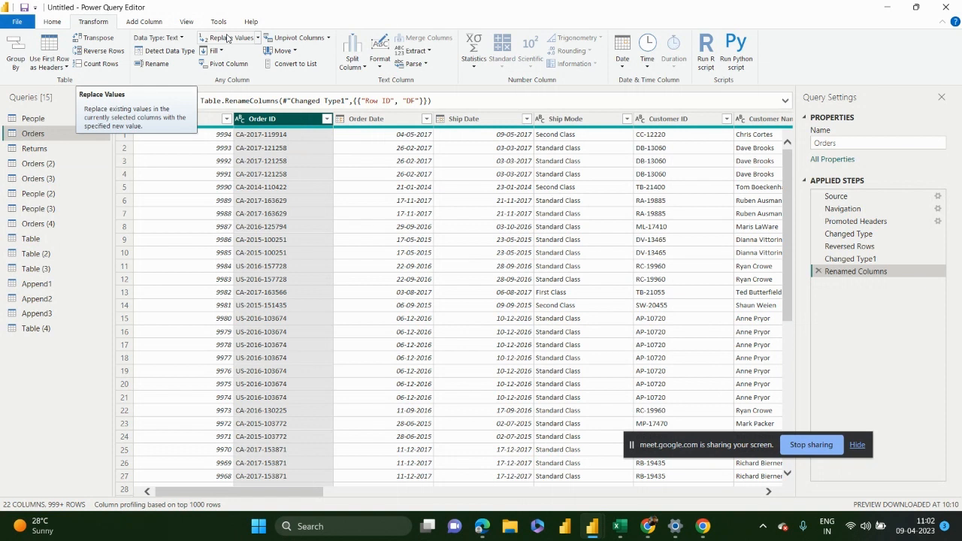
pyautogui.click(213, 50)
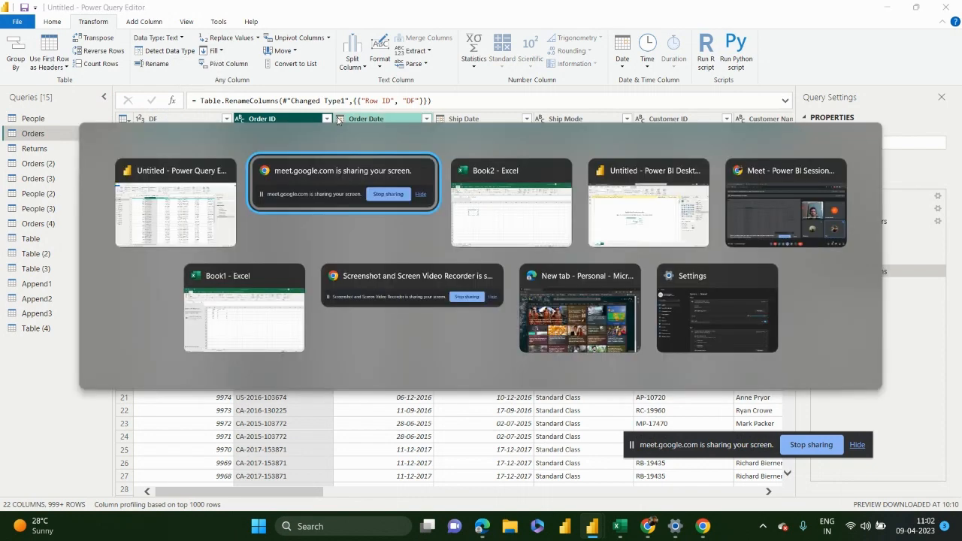
# Step: Switch to the Book2 workbook in Excel and add a new sheet
pyautogui.hotkey('alt', 'Tab')
pyautogui.hotkey('alt', 'Tab')
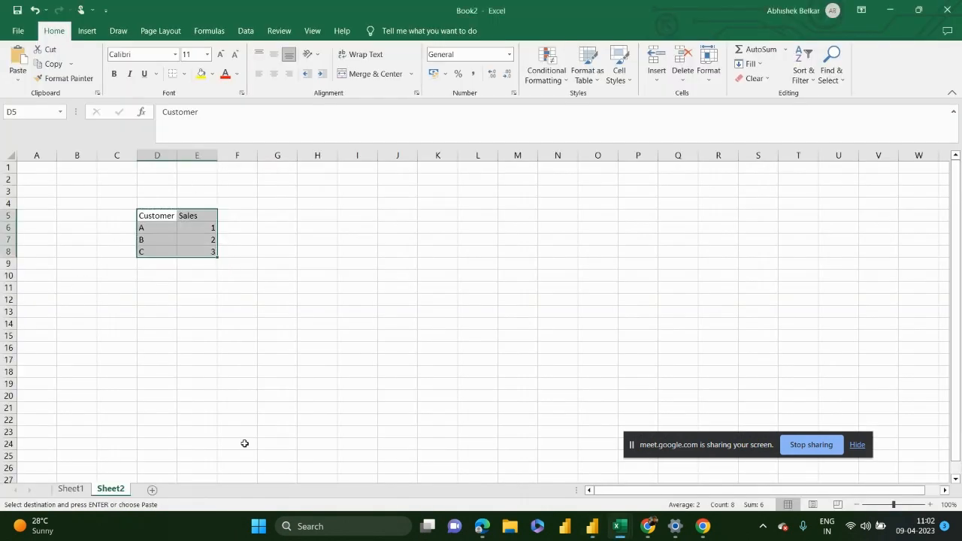
pyautogui.click(152, 490)
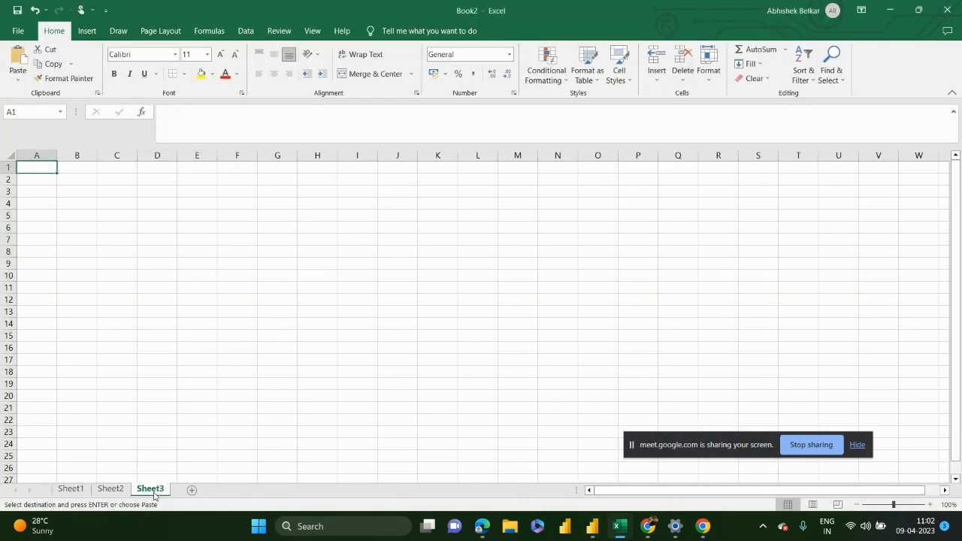
# Step: Enter the headers Country in C2 and Population in D2 of Sheet3
pyautogui.press('Right')
pyautogui.press('Right')
pyautogui.press('Down')
pyautogui.press('Down')
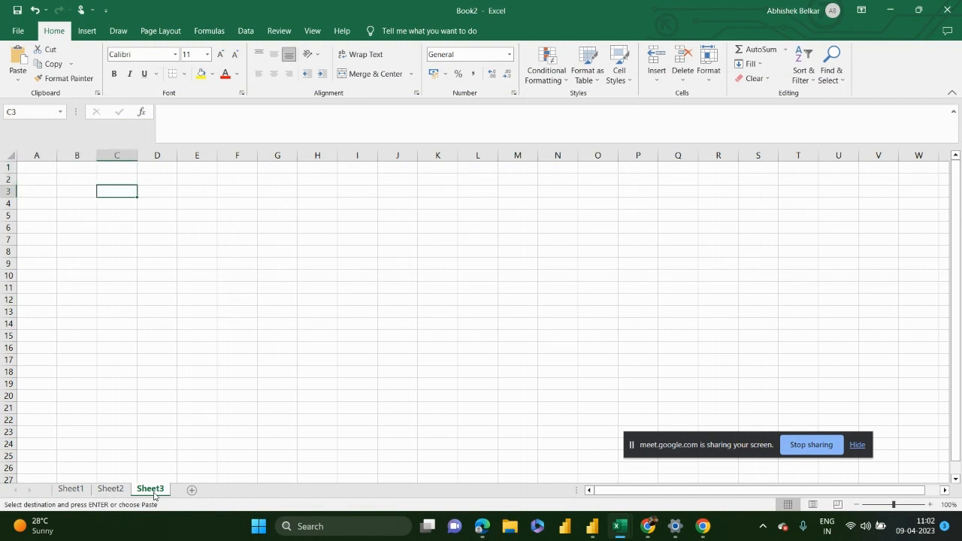
pyautogui.press('Up')
pyautogui.write('Country')
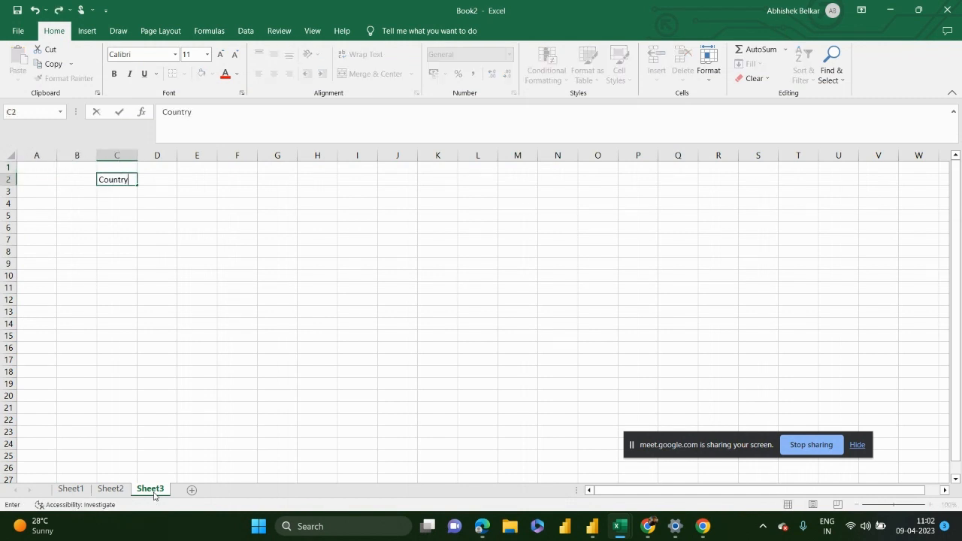
pyautogui.press('Return')
pyautogui.press('Right')
pyautogui.press('Up')
pyautogui.write('P')
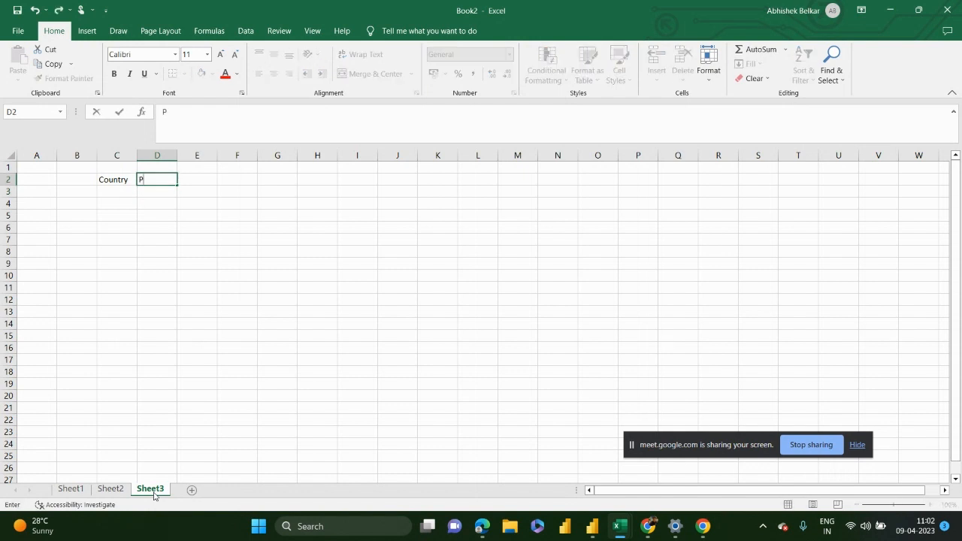
pyautogui.write('opulation')
pyautogui.press('Return')
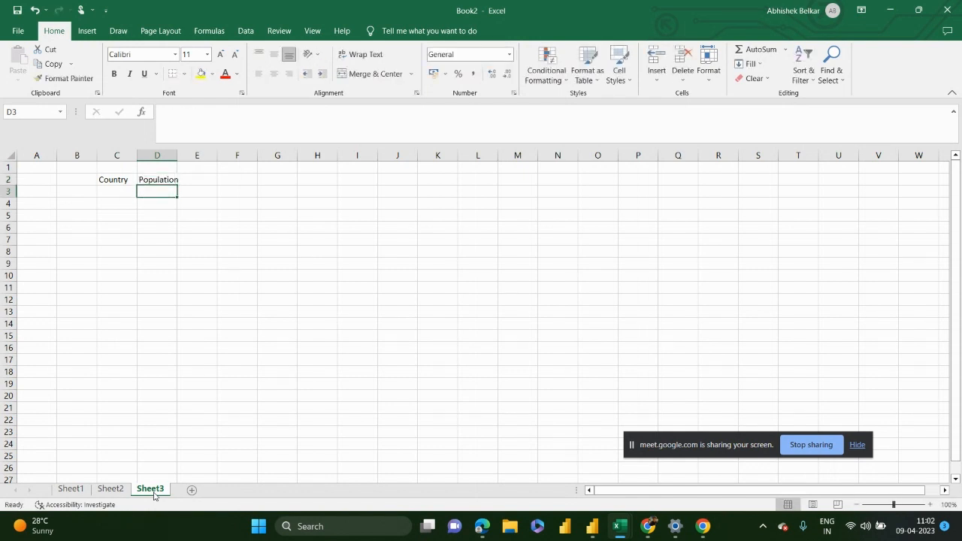
# Step: Enter A, B, C and D under Country in C3:C6, correcting the autocompleted entry in C5 to C
pyautogui.press('Left')
pyautogui.write('A')
pyautogui.press('Return')
pyautogui.write('B')
pyautogui.press('Return')
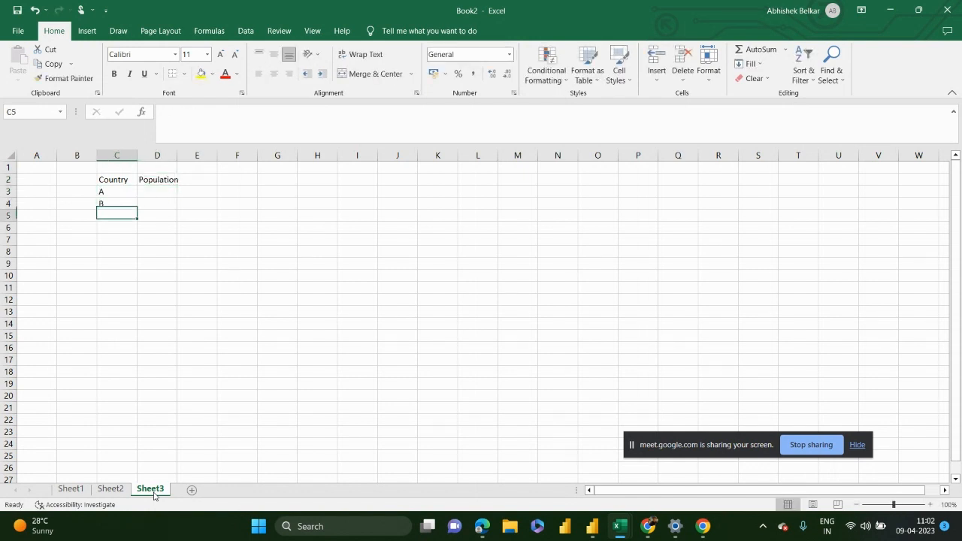
pyautogui.write('C')
pyautogui.press('Return')
pyautogui.write('D')
pyautogui.press('Return')
pyautogui.press('Up')
pyautogui.press('Up')
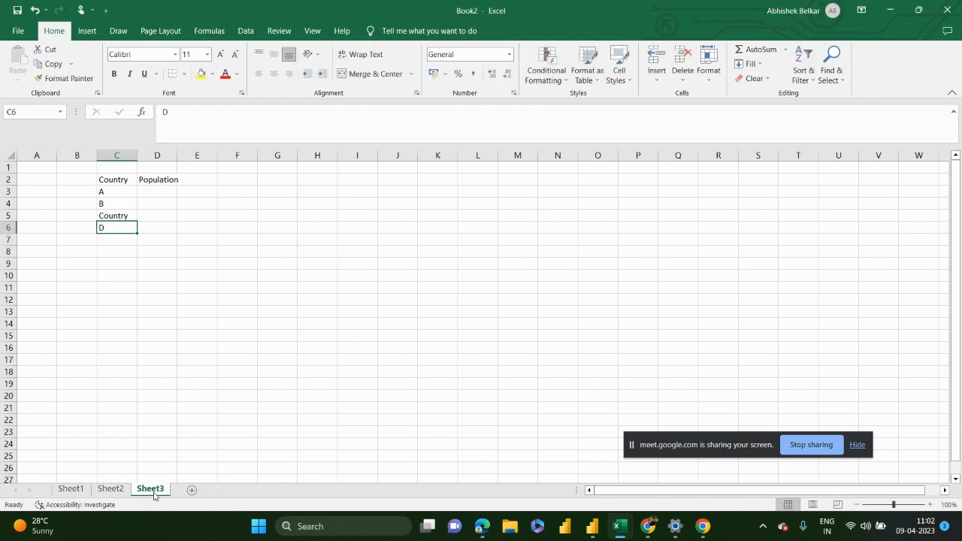
pyautogui.moveTo(192, 111); pyautogui.dragTo(169, 111)
pyautogui.press('BackSpace')
pyautogui.hotkey('ctrl', 'Return')
pyautogui.press('Down')
pyautogui.press('Down')
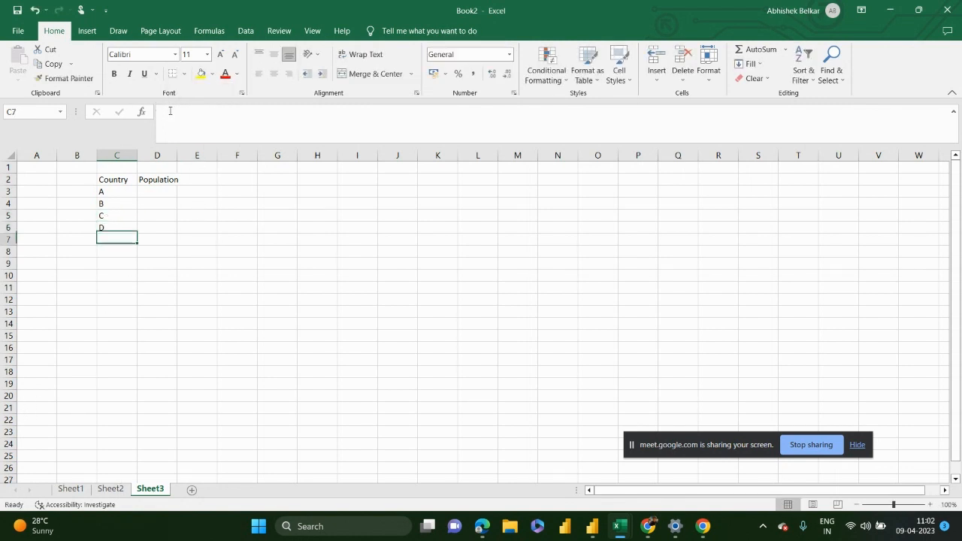
# Step: Add X, Y and Z to the Country column in C7:C9
pyautogui.write('X')
pyautogui.press('Return')
pyautogui.write('Y')
pyautogui.press('Return')
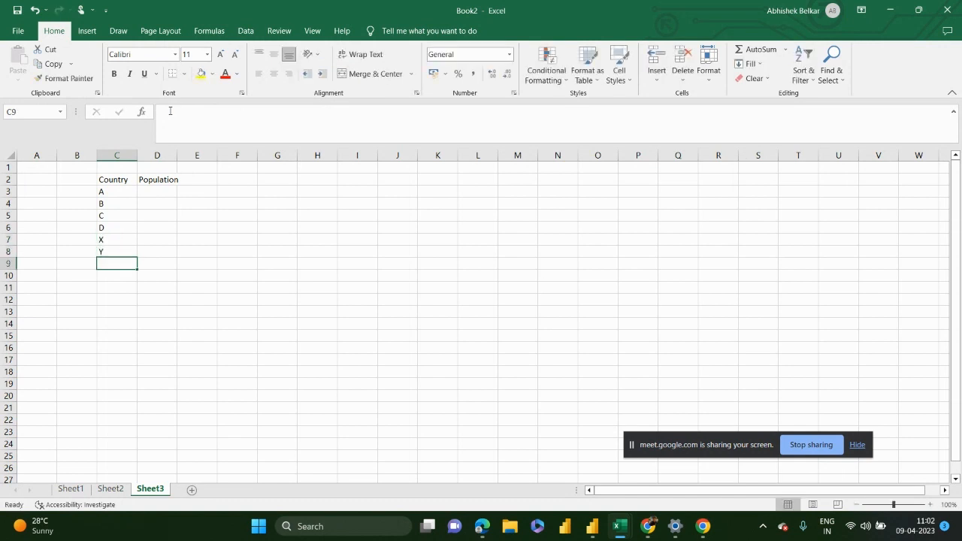
pyautogui.write('Z')
pyautogui.press('Return')
# Step: Enter a Population of 4 for countries A to D in D3:D6, leaving X, Y and Z blank
pyautogui.press('Right')
pyautogui.press('Up')
pyautogui.press('Up')
pyautogui.press('Up')
pyautogui.press('Up')
pyautogui.press('Up')
pyautogui.press('Up')
pyautogui.press('Up')
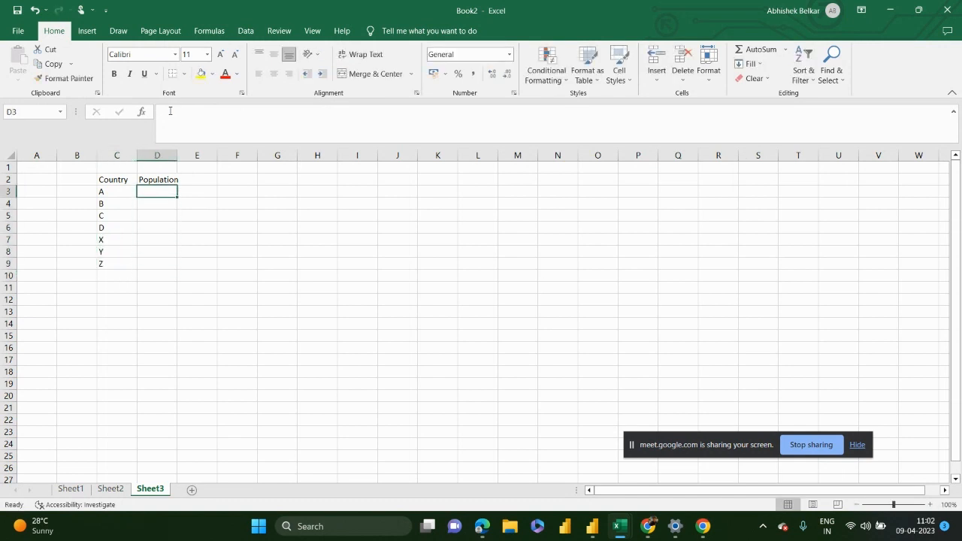
pyautogui.write('4')
pyautogui.press('Return')
pyautogui.write('4')
pyautogui.press('Return')
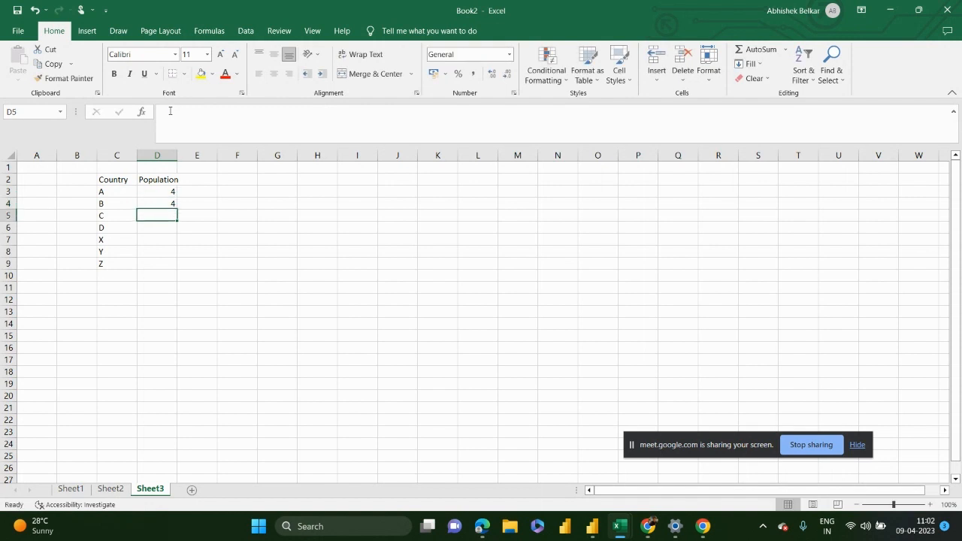
pyautogui.write('4')
pyautogui.press('Return')
pyautogui.write('4')
pyautogui.press('Return')
# Step: Copy the whole Country and Population table, C2:D9
pyautogui.press('Left')
pyautogui.press('Up')
pyautogui.press('Up')
pyautogui.press('Up')
pyautogui.press('Up')
pyautogui.press('Up')
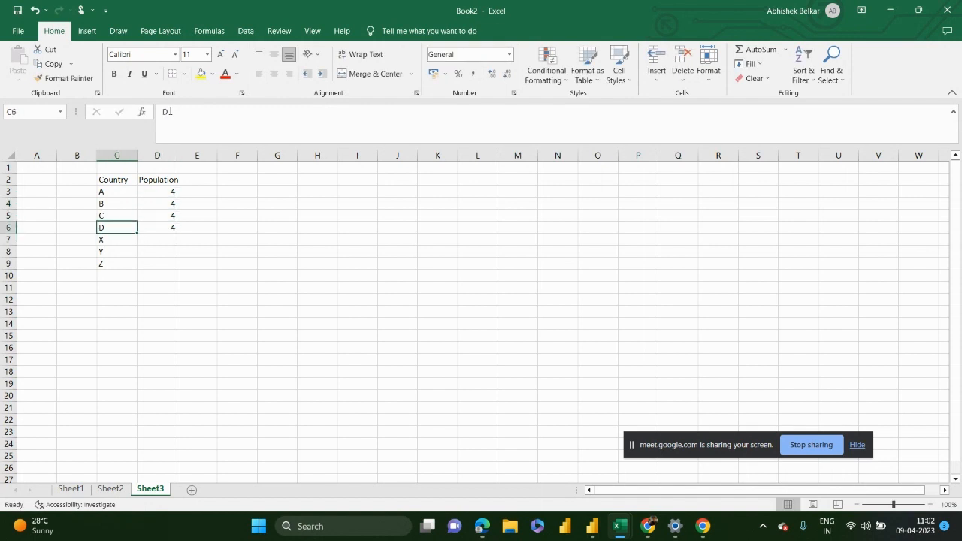
pyautogui.hotkey('ctrl', 'a')
pyautogui.hotkey('ctrl', 'c')
# Step: Switch to Power Query Editor, paste the Country and Population data into a new table and create it as Table (5)
pyautogui.hotkey('alt', 'Tab')
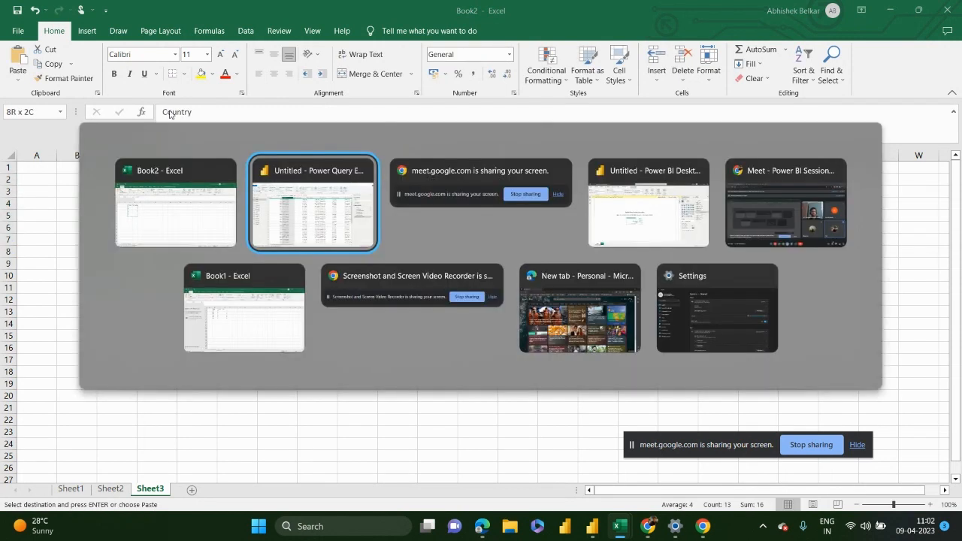
pyautogui.click(62, 23)
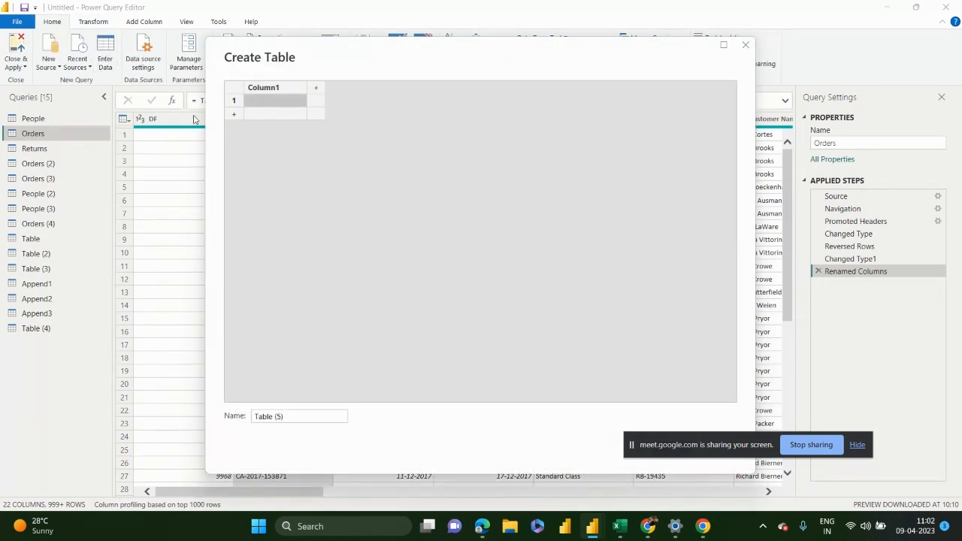
pyautogui.click(256, 88)
pyautogui.hotkey('ctrl', 'v')
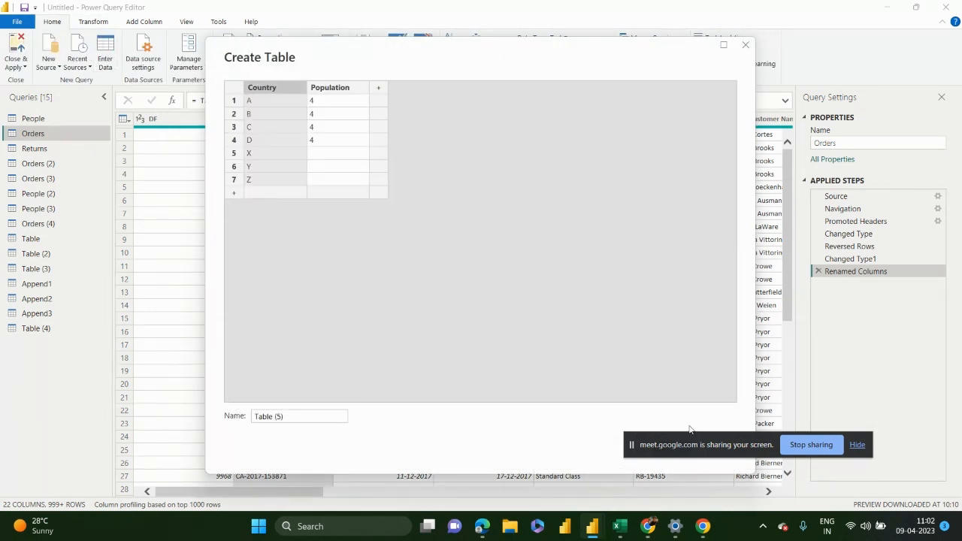
pyautogui.moveTo(689, 442); pyautogui.dragTo(722, 390)
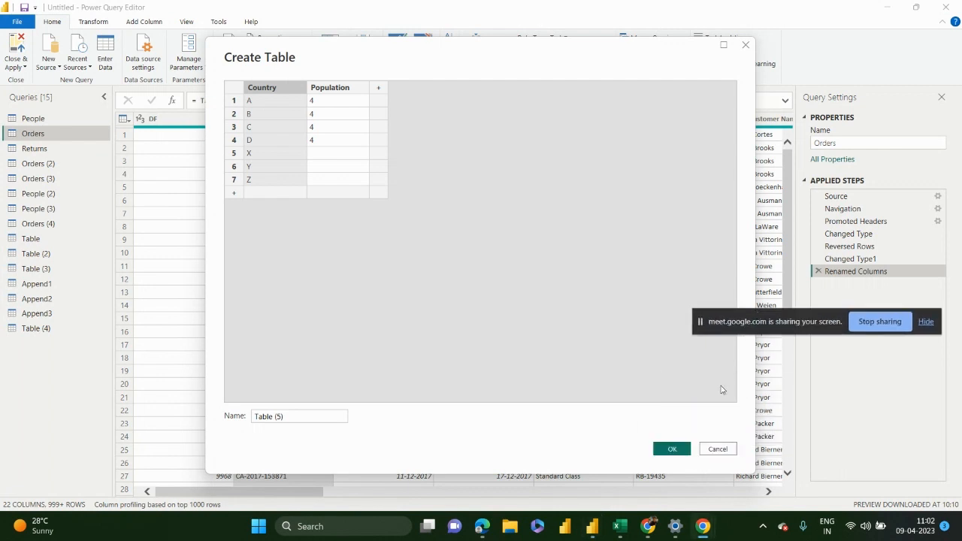
pyautogui.click(672, 449)
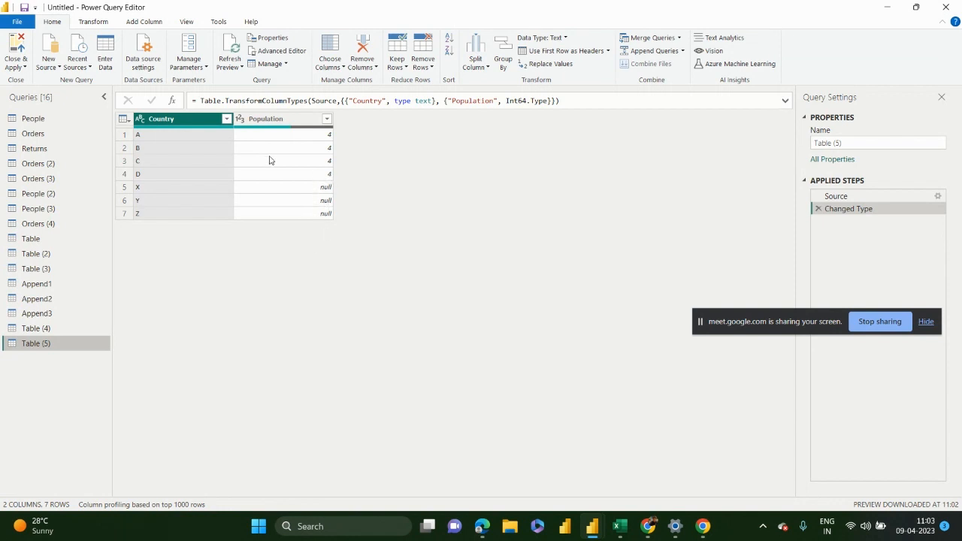
# Step: Fill the empty cells of Table (5)'s Population column downward
pyautogui.click(93, 21)
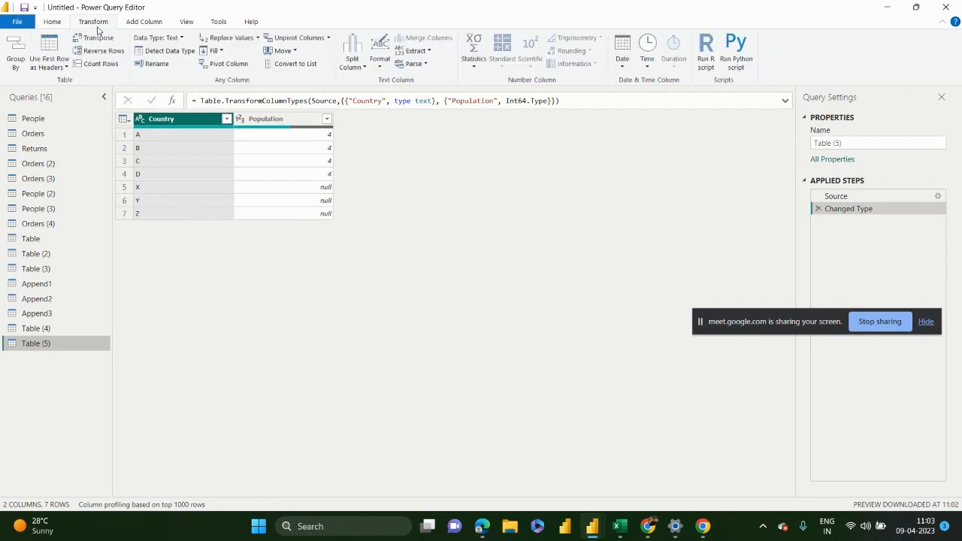
pyautogui.click(275, 119)
pyautogui.click(240, 51)
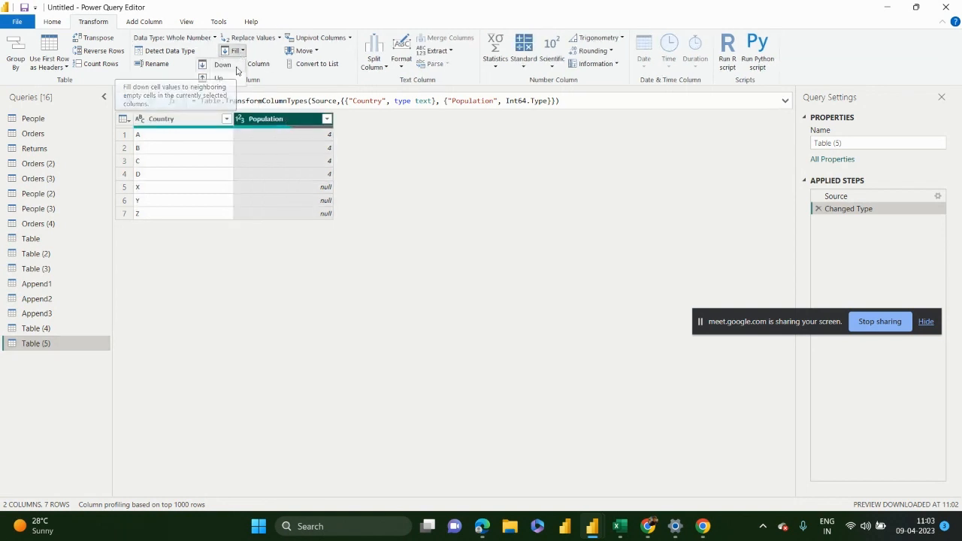
pyautogui.click(236, 67)
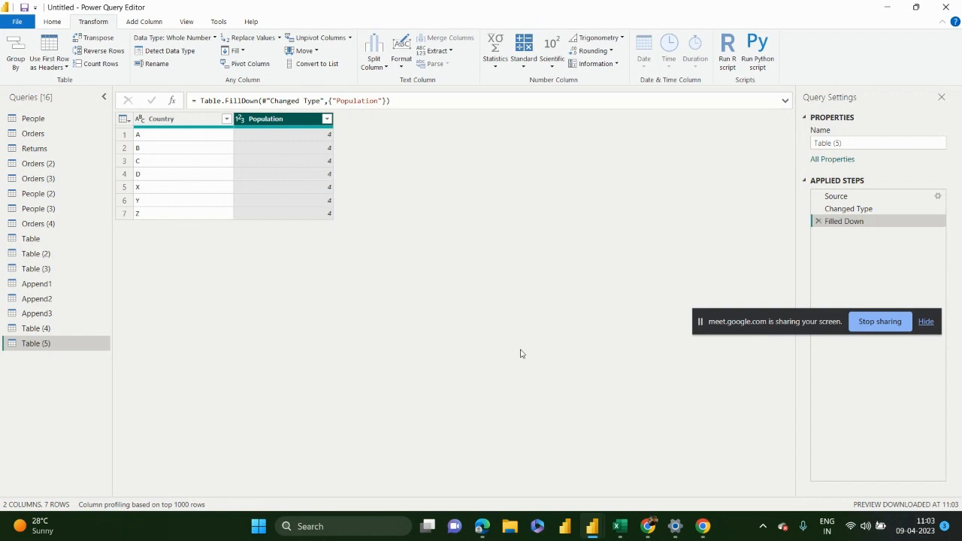
# Step: Switch back to Book2 in Excel and enter a Population of 5 for Y and 6 for Z in D8:D9
pyautogui.moveTo(625, 522)
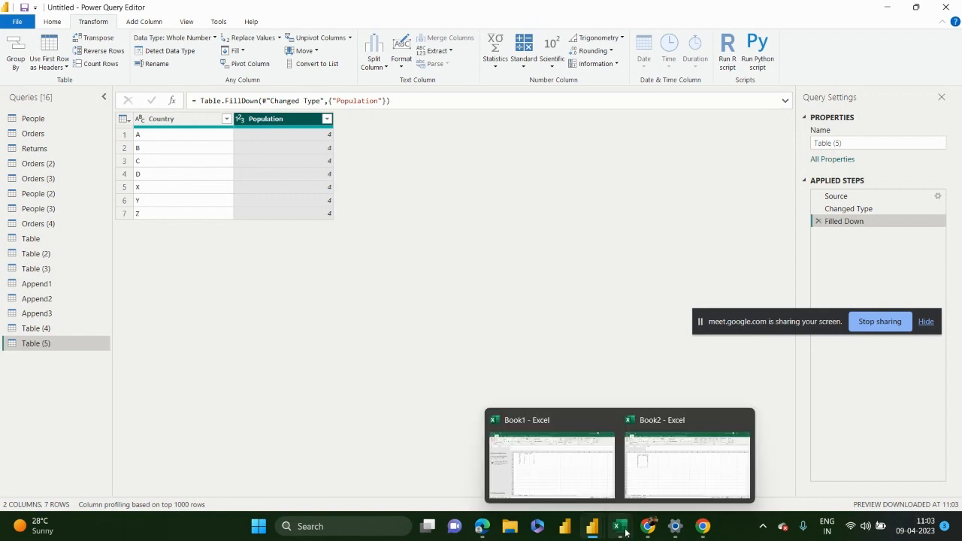
pyautogui.click(639, 478)
pyautogui.press('Down')
pyautogui.press('Down')
pyautogui.press('Down')
pyautogui.press('Down')
pyautogui.press('Down')
pyautogui.press('Down')
pyautogui.press('Down')
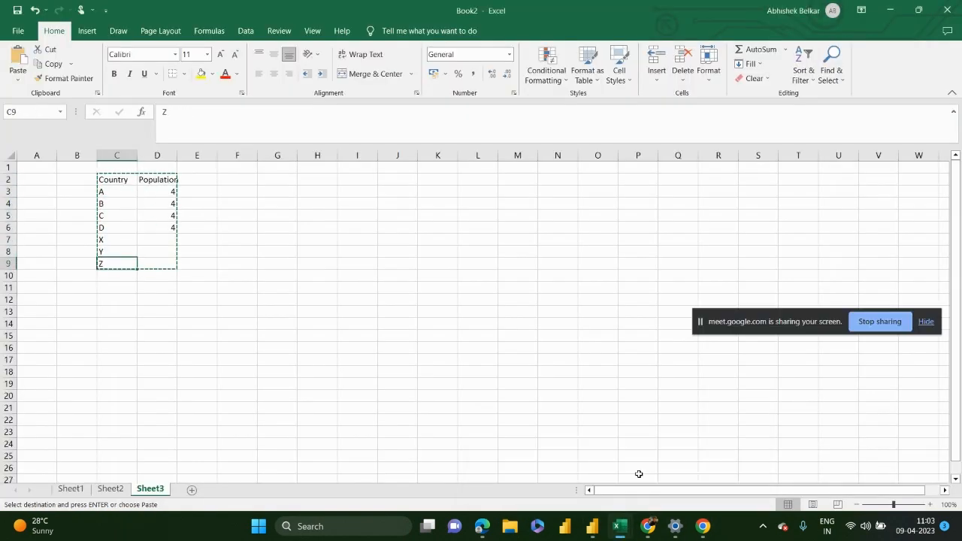
pyautogui.press('Up')
pyautogui.press('Right')
pyautogui.write('5')
pyautogui.press('Return')
pyautogui.write('6')
pyautogui.press('Return')
# Step: Copy the updated Country and Population table, C2:D9
pyautogui.press('Left')
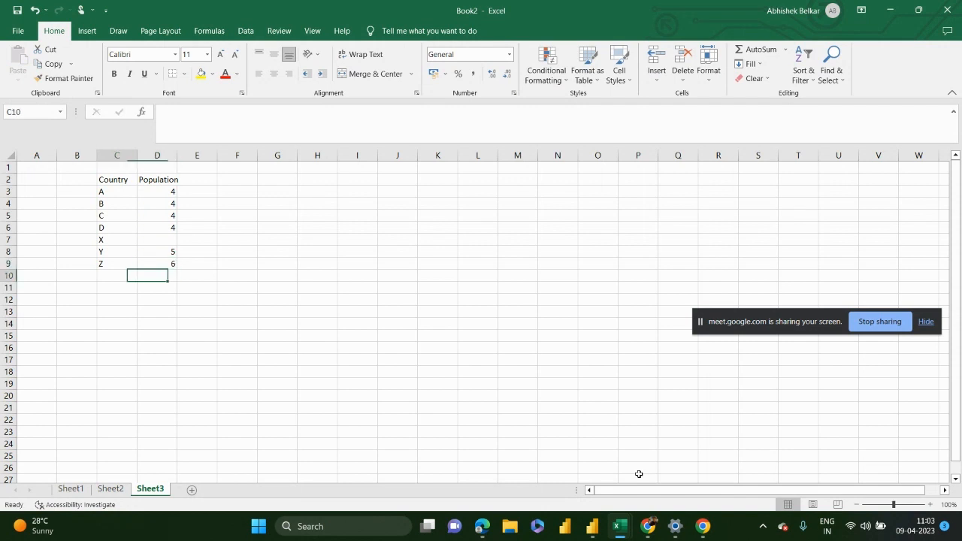
pyautogui.press('Left')
pyautogui.press('Up')
pyautogui.press('Right')
pyautogui.hotkey('ctrl', 'Up')
pyautogui.hotkey('shift', 'Right')
pyautogui.hotkey('ctrl', 'shift', 'Down')
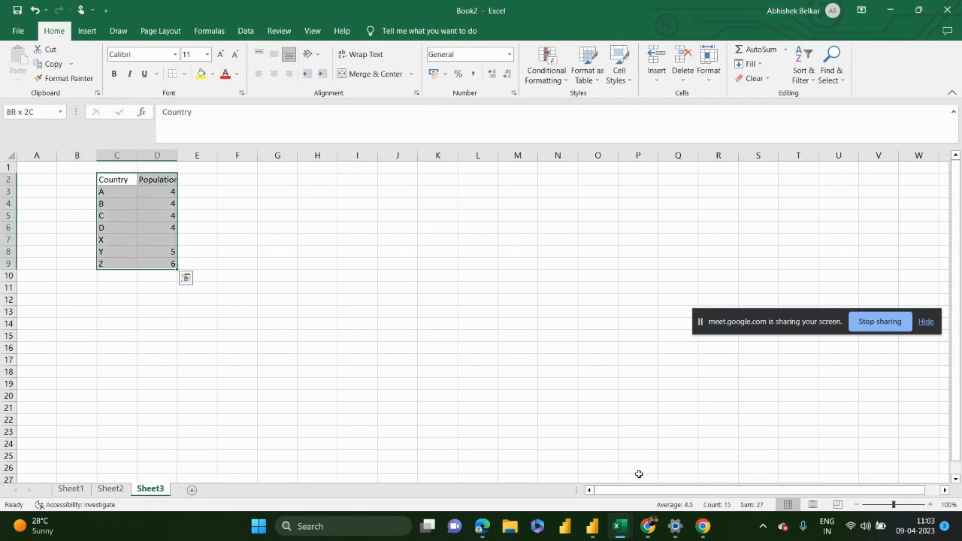
pyautogui.hotkey('ctrl', 'c')
# Step: Switch to Power Query Editor and delete the Table (5) query
pyautogui.hotkey('alt', 'Tab')
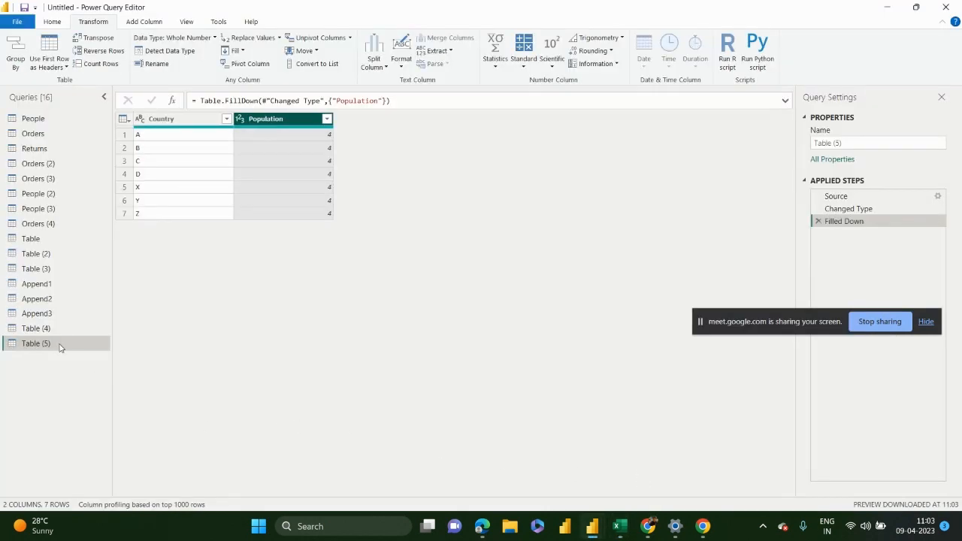
pyautogui.rightClick(60, 346)
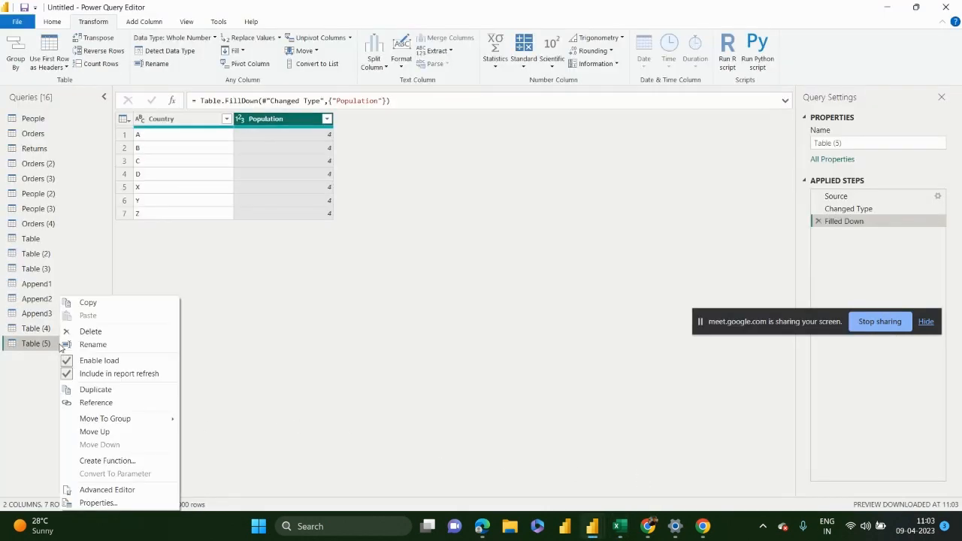
pyautogui.click(109, 333)
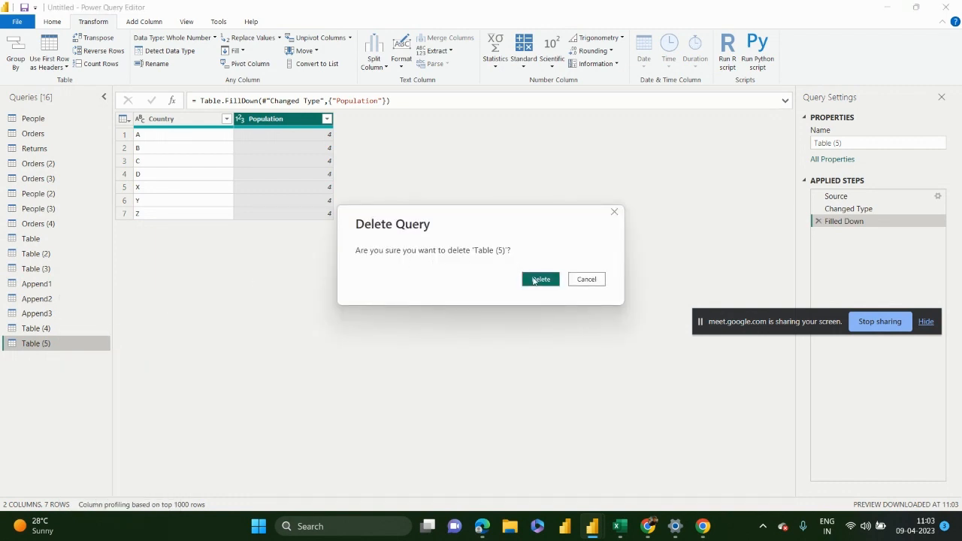
pyautogui.click(540, 279)
# Step: Paste the copied Country and Population data into a new entered table and create it as Table (5)
pyautogui.click(52, 22)
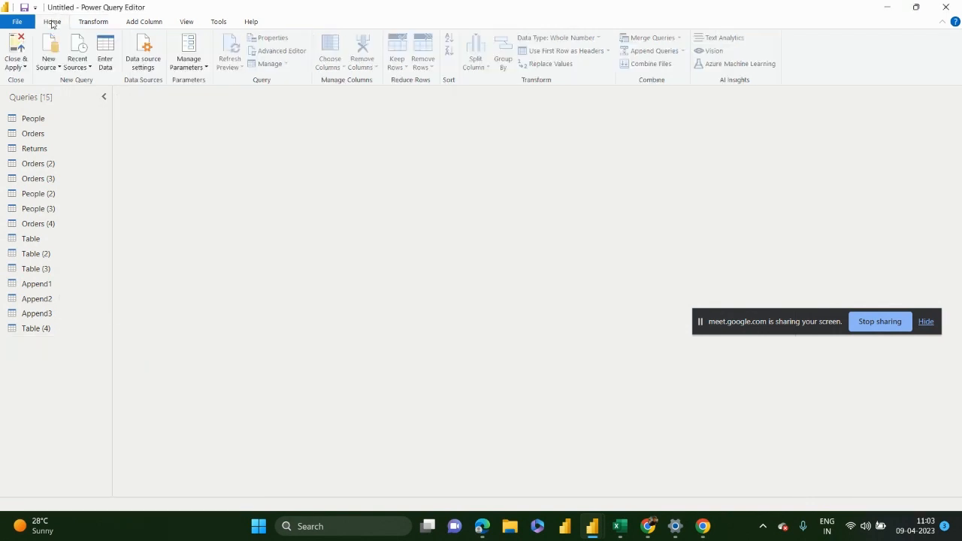
pyautogui.click(105, 53)
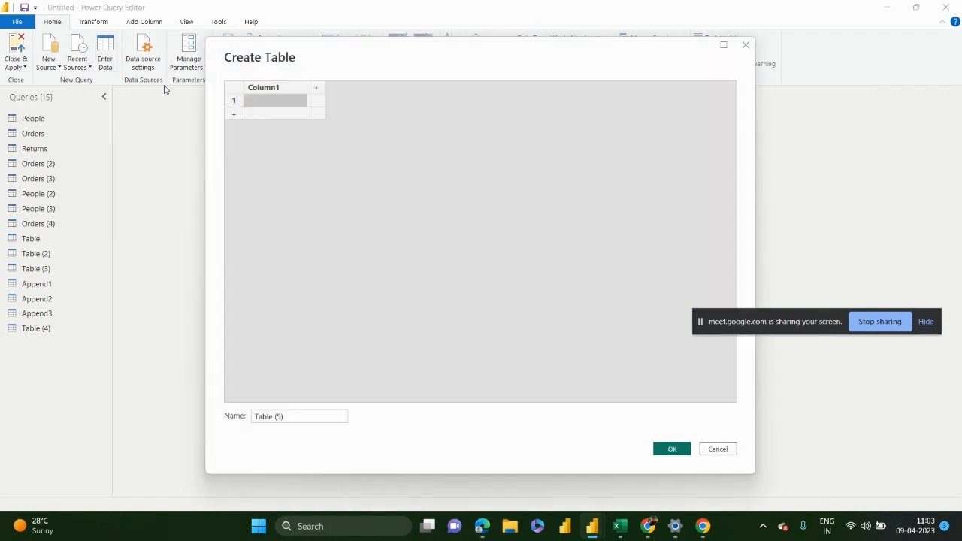
pyautogui.click(265, 92)
pyautogui.hotkey('ctrl', 'v')
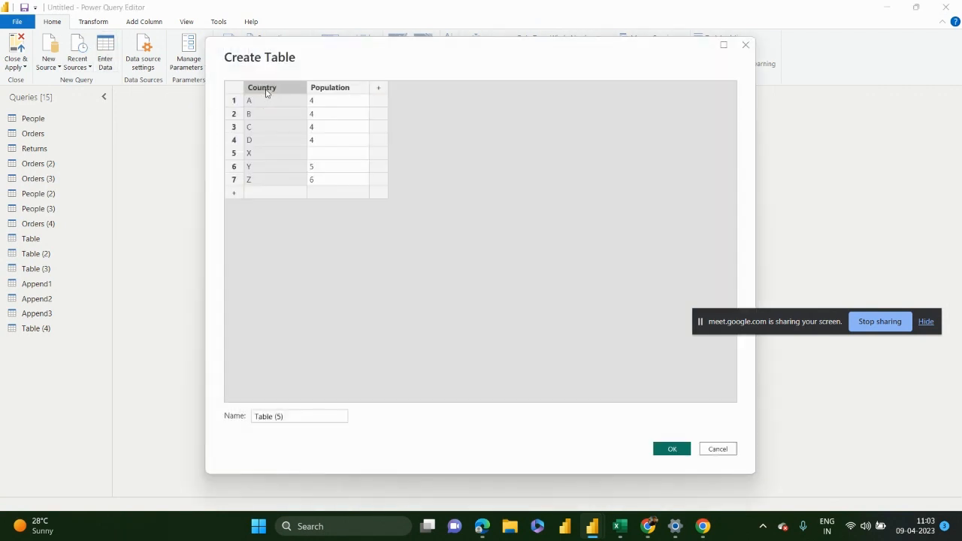
pyautogui.click(667, 448)
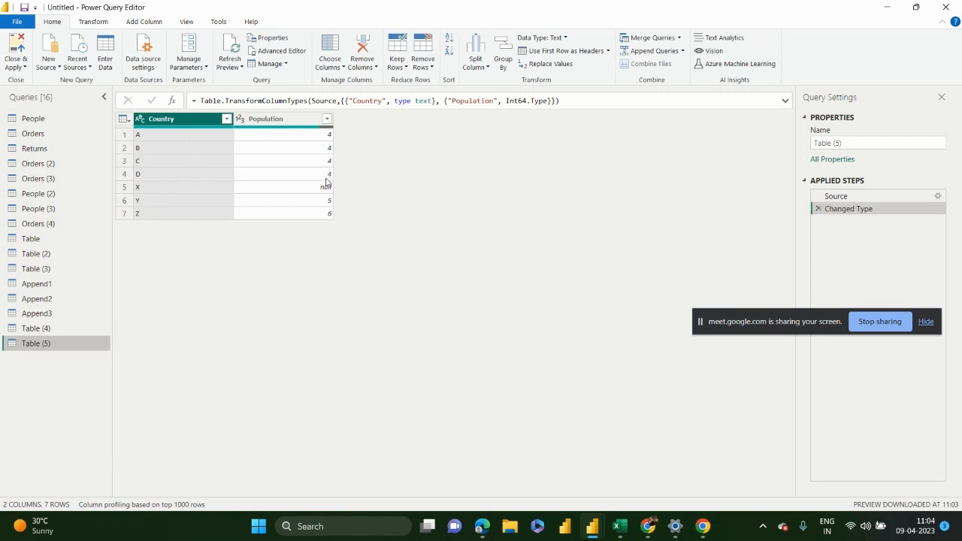
# Step: Try filling Table (5)'s Country and Population columns downward, and remove the Filled Down step
pyautogui.click(94, 23)
pyautogui.click(223, 52)
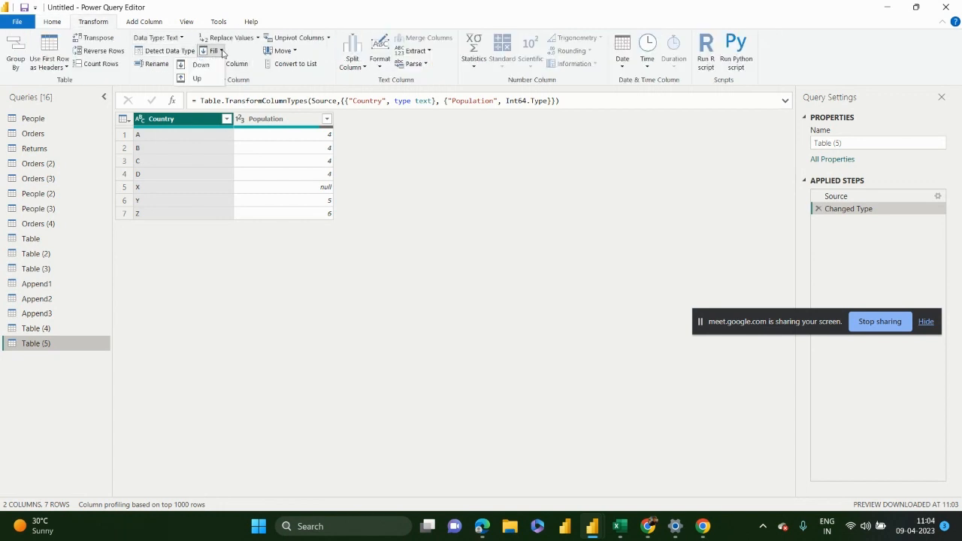
pyautogui.click(201, 65)
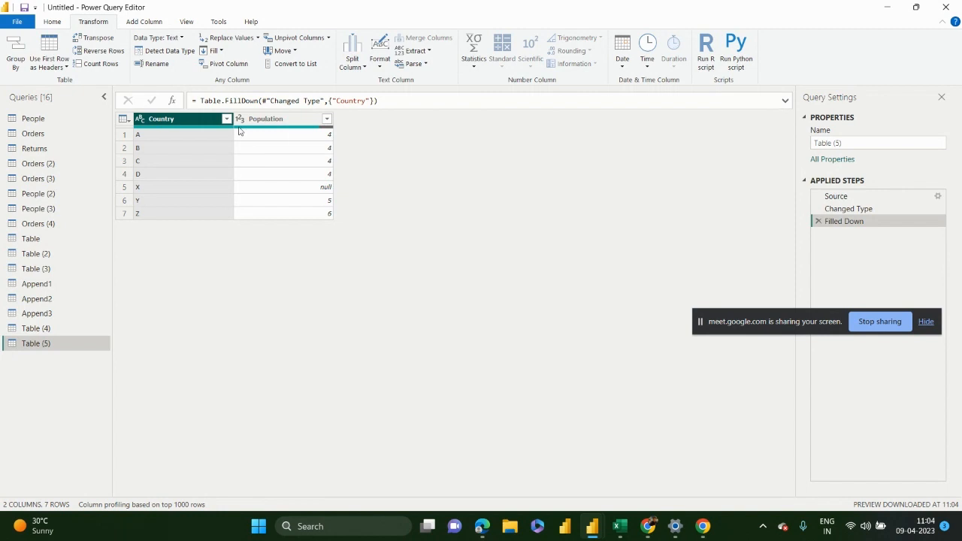
pyautogui.click(288, 121)
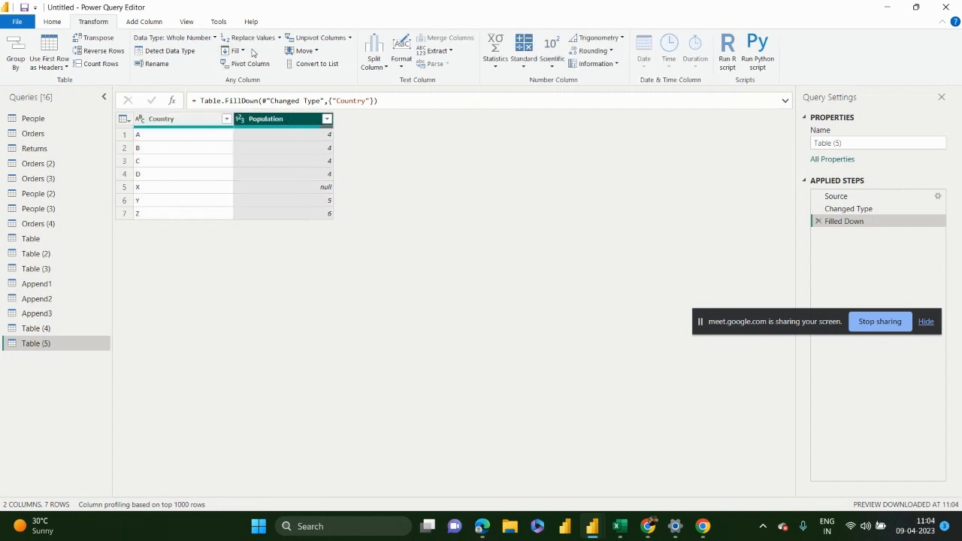
pyautogui.click(239, 51)
pyautogui.click(221, 64)
pyautogui.click(818, 222)
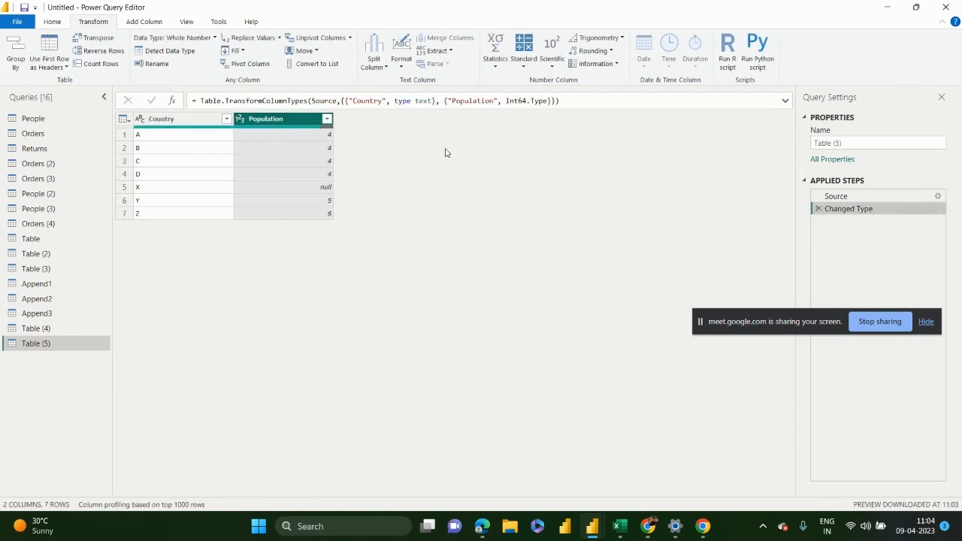
# Step: Fill the empty cell of Table (5)'s Population column upward
pyautogui.click(242, 51)
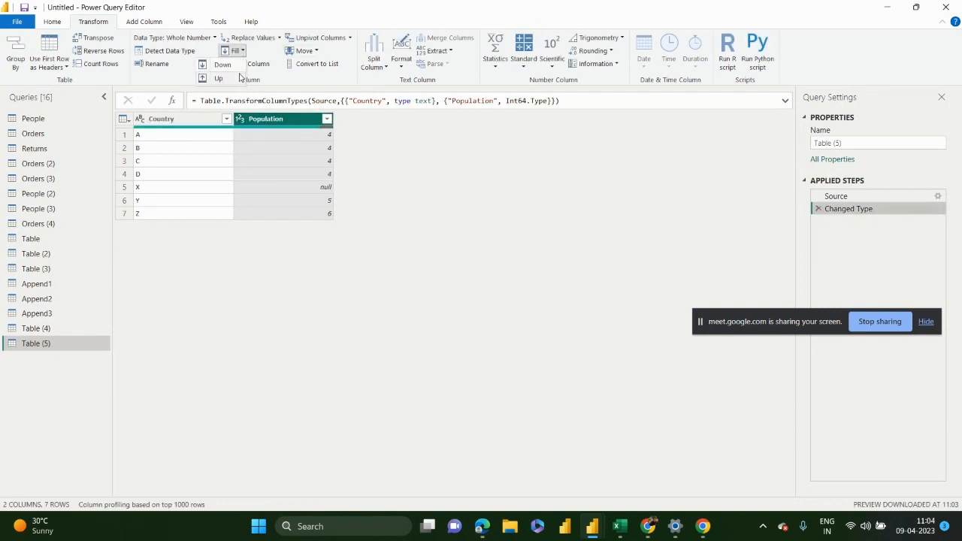
pyautogui.click(237, 78)
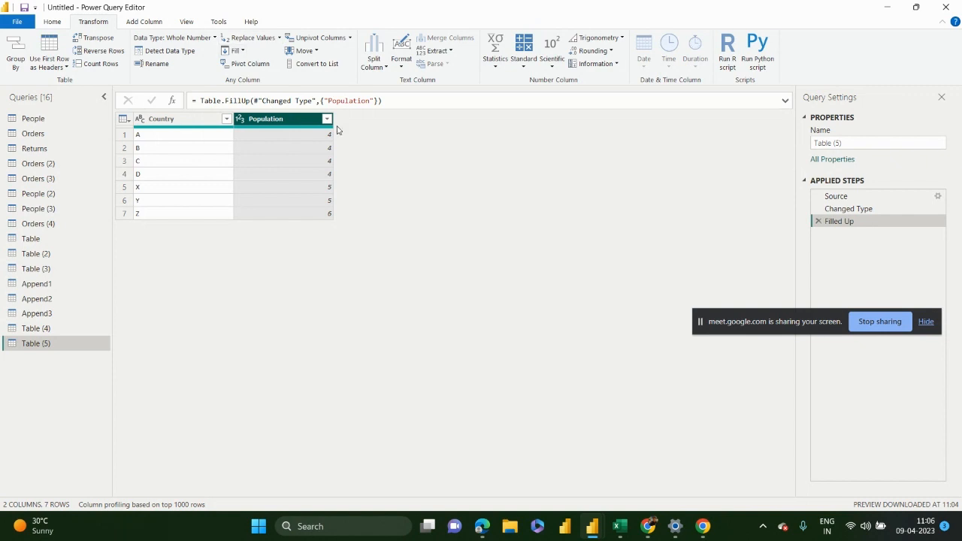
# Step: Switch to Power BI Desktop and create a line chart of Profit by Order Date from the Orders table
pyautogui.moveTo(592, 525)
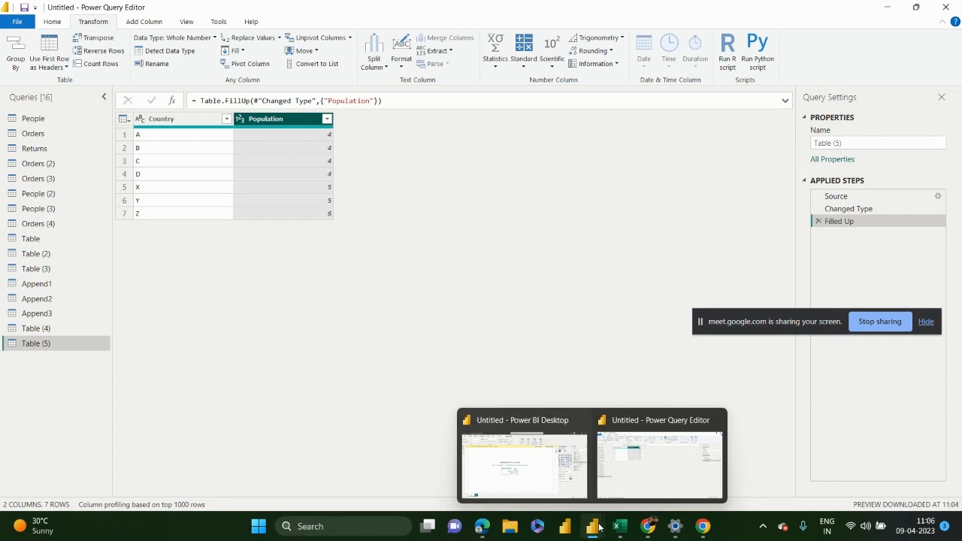
pyautogui.click(560, 486)
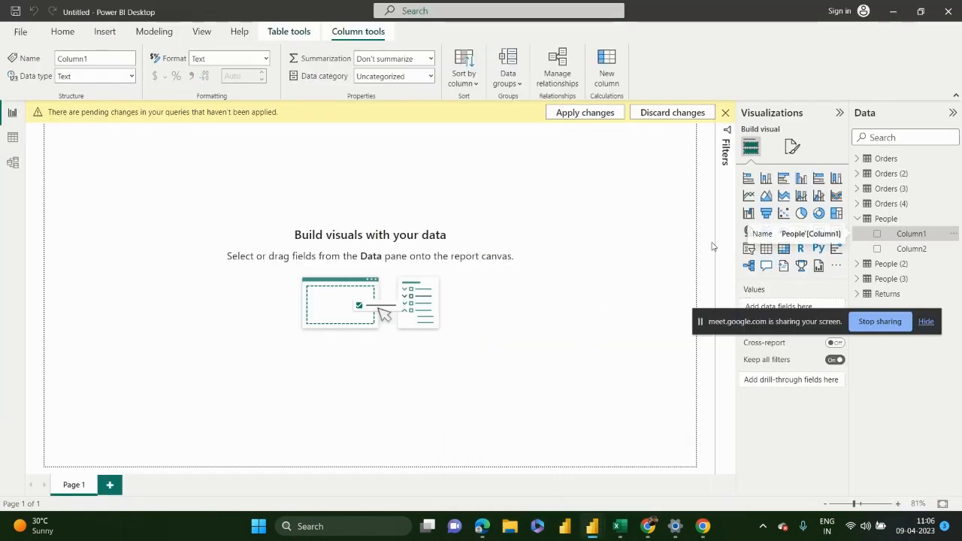
pyautogui.click(754, 200)
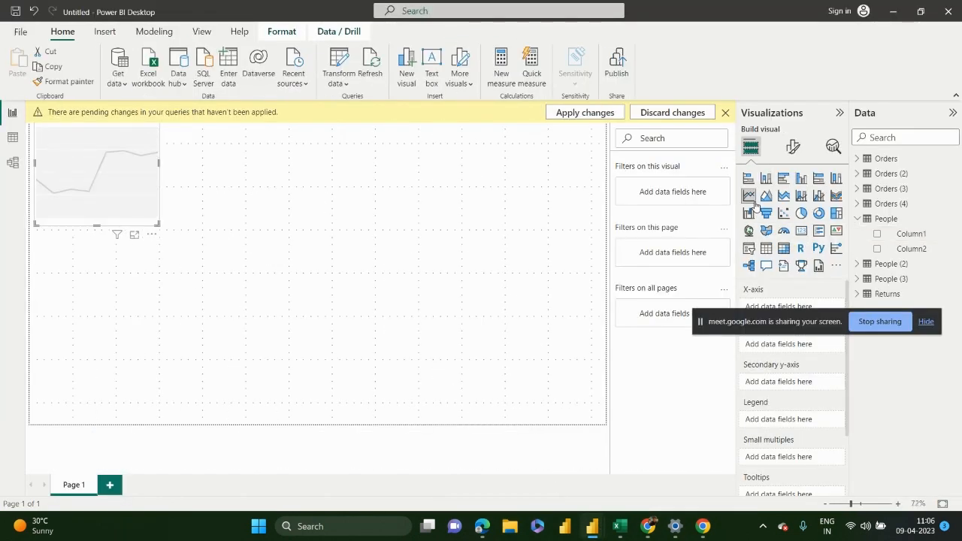
pyautogui.click(858, 158)
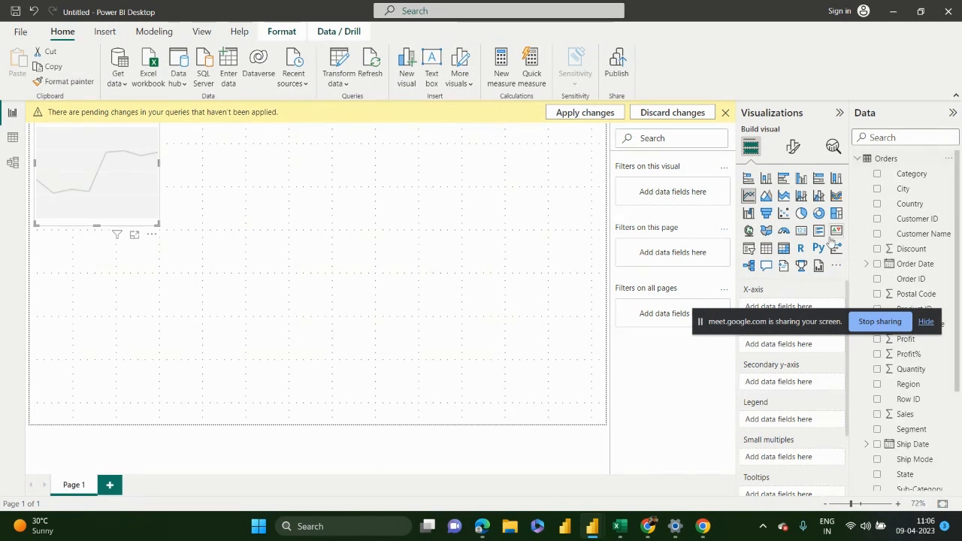
pyautogui.moveTo(798, 324); pyautogui.dragTo(498, 359)
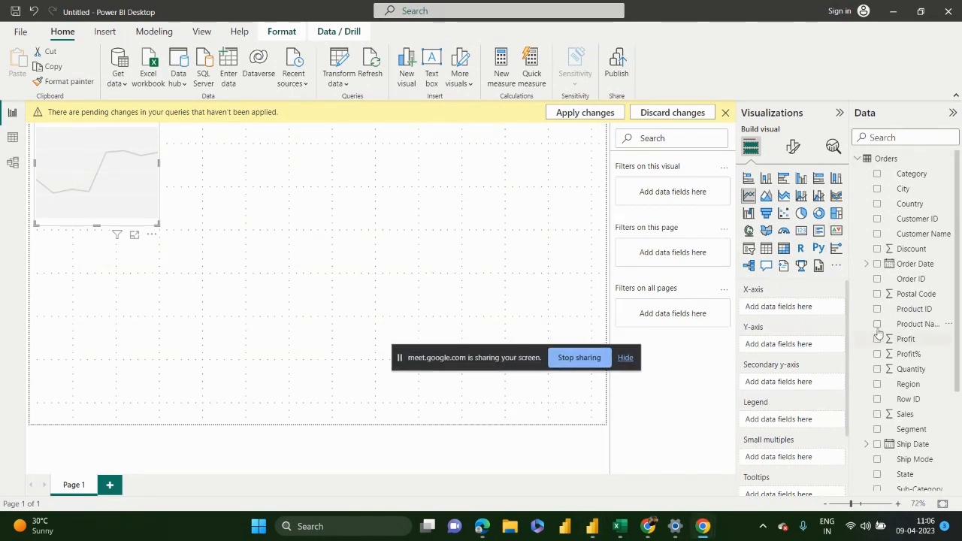
pyautogui.click(876, 263)
pyautogui.click(876, 339)
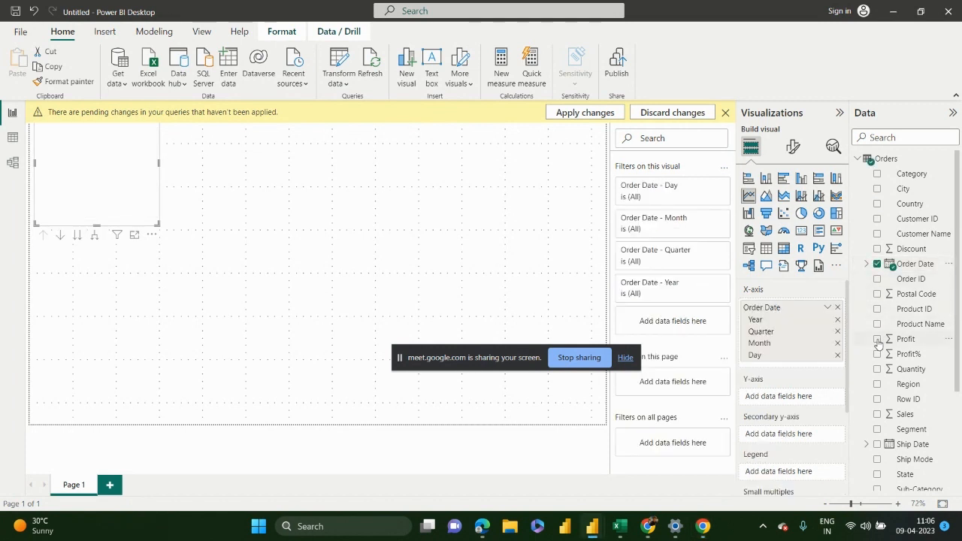
# Step: Remove Quarter and Day from the chart's Order Date hierarchy and expand the chart down to month level
pyautogui.click(837, 332)
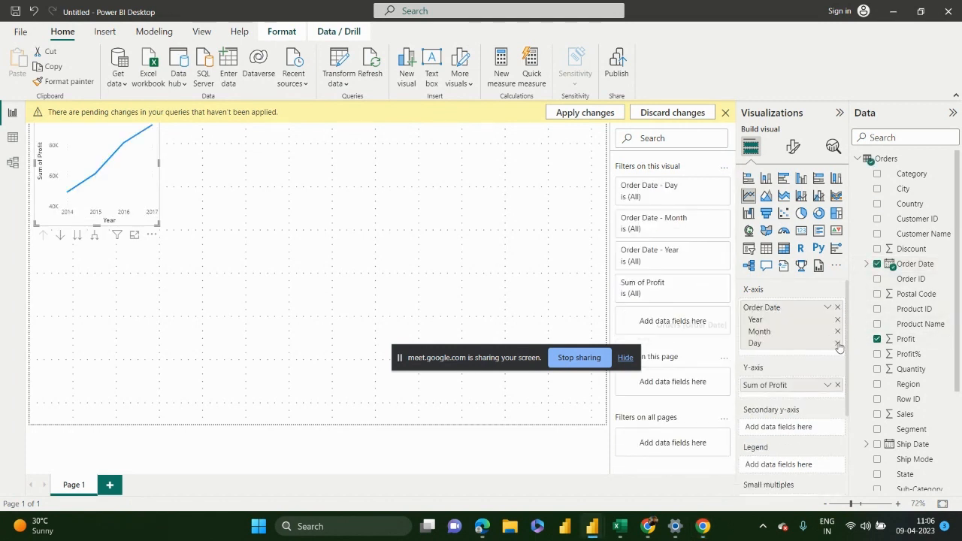
pyautogui.click(837, 344)
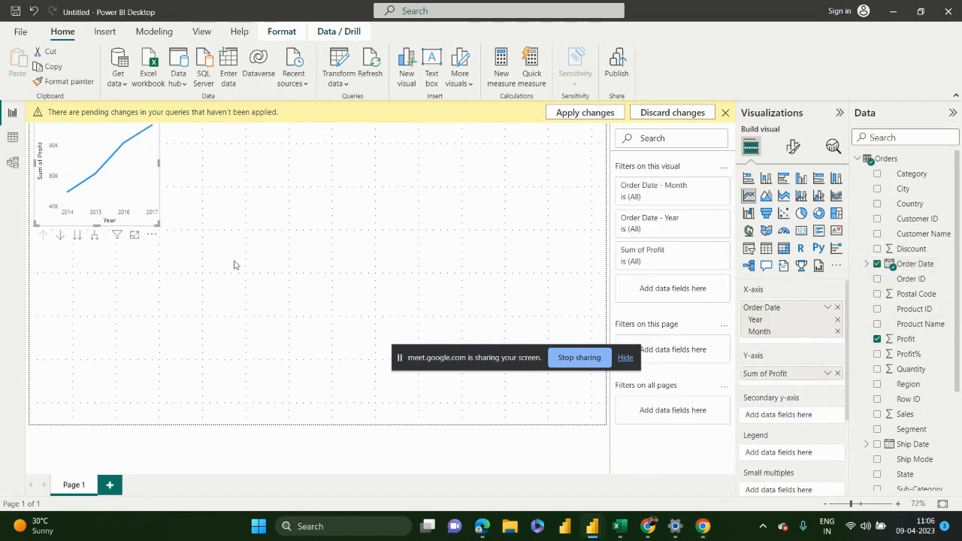
pyautogui.click(95, 237)
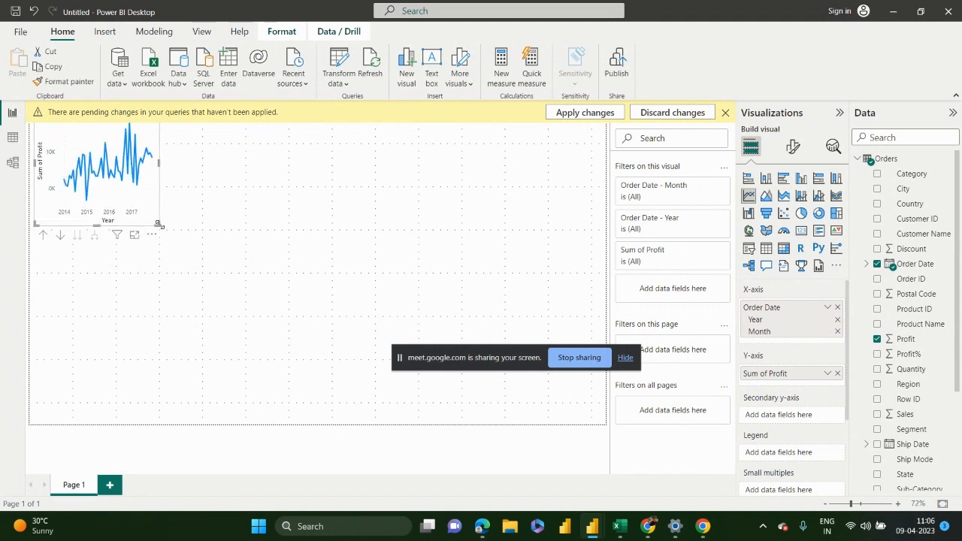
# Step: Enlarge the line chart across most of the report page and turn on its Forecast
pyautogui.moveTo(158, 227); pyautogui.dragTo(426, 366)
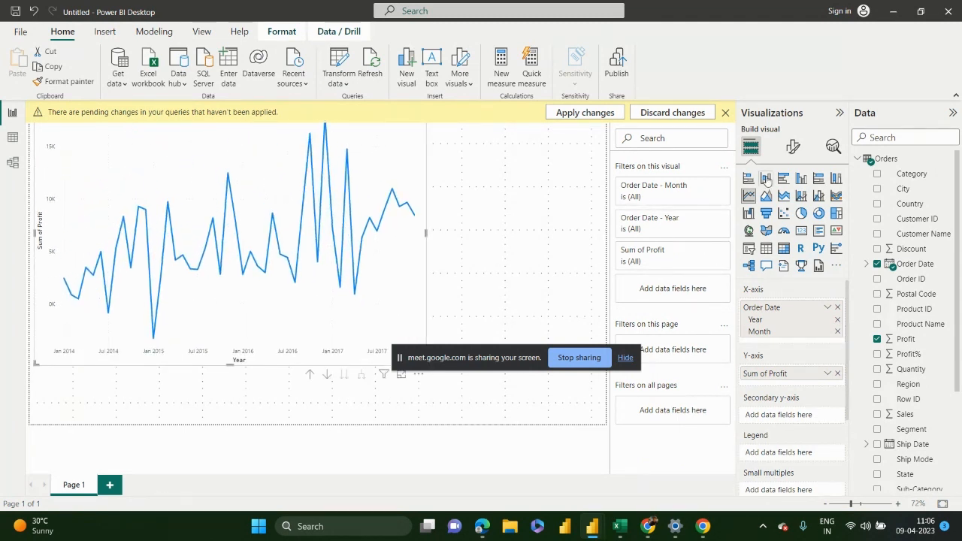
pyautogui.click(832, 147)
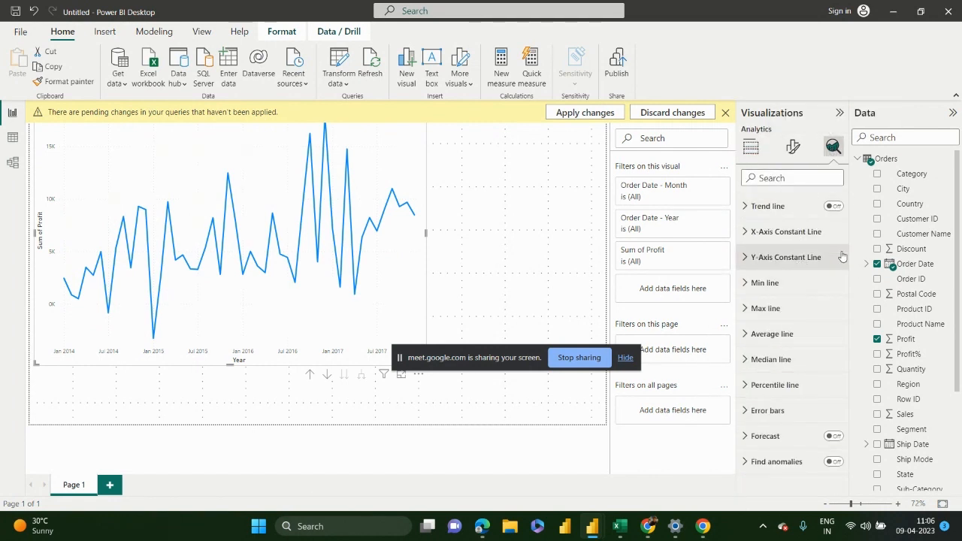
pyautogui.click(833, 438)
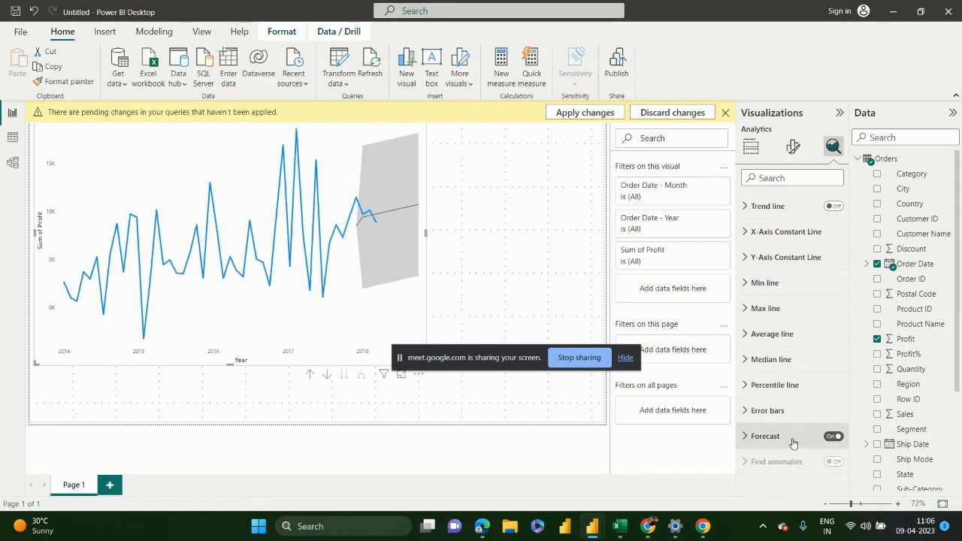
# Step: Examine the line chart's forecast options, keeping Points as the units, and inspect the forecast line on the chart
pyautogui.click(793, 443)
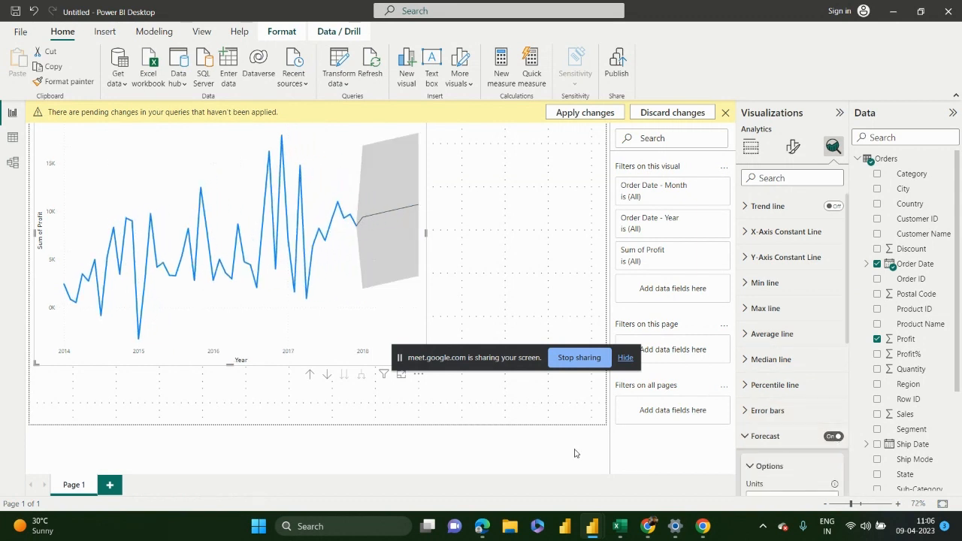
pyautogui.click(577, 453)
pyautogui.click(329, 161)
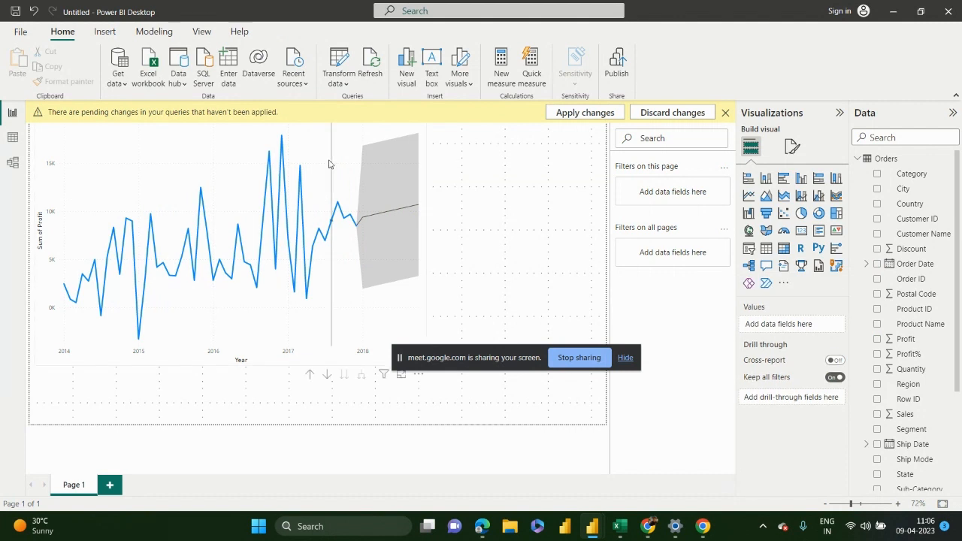
pyautogui.click(833, 146)
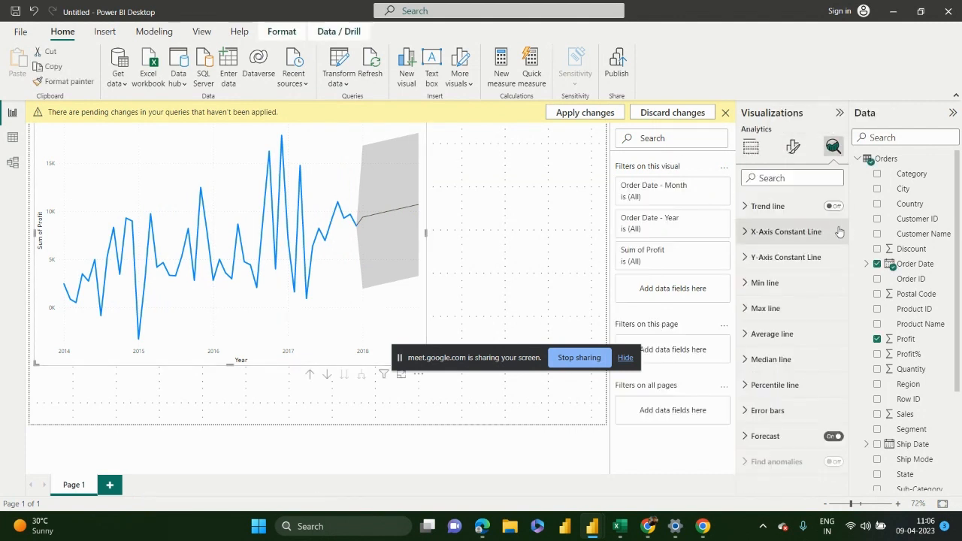
pyautogui.click(758, 437)
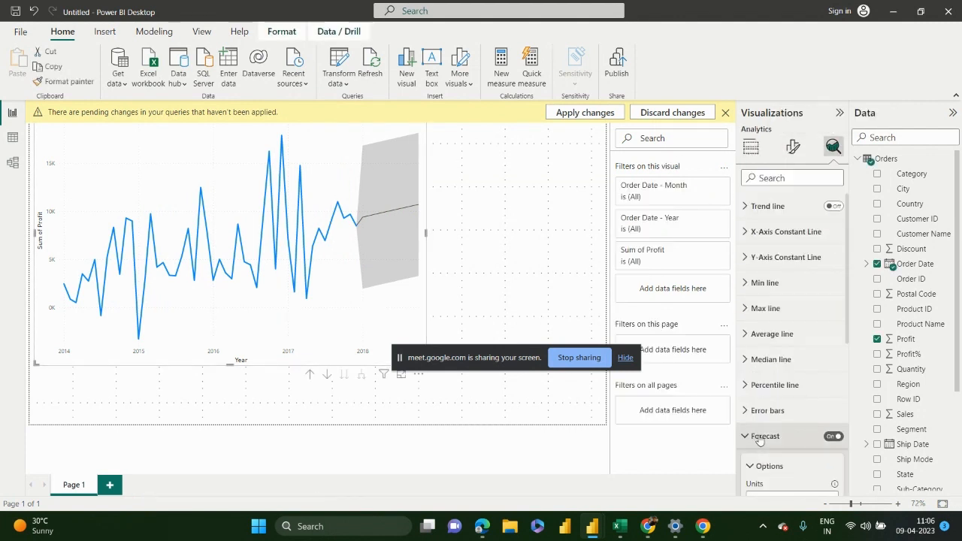
pyautogui.scroll(-5, 759, 439)
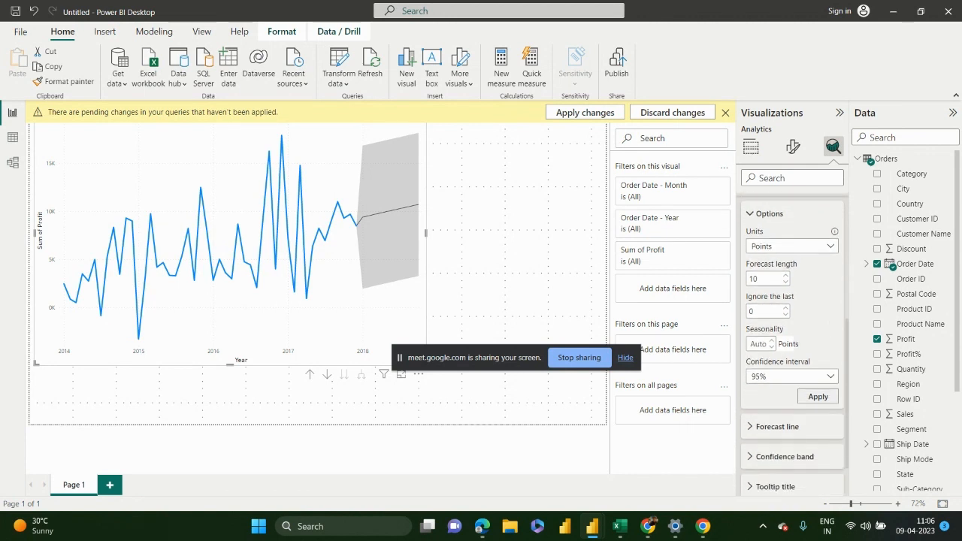
pyautogui.click(821, 255)
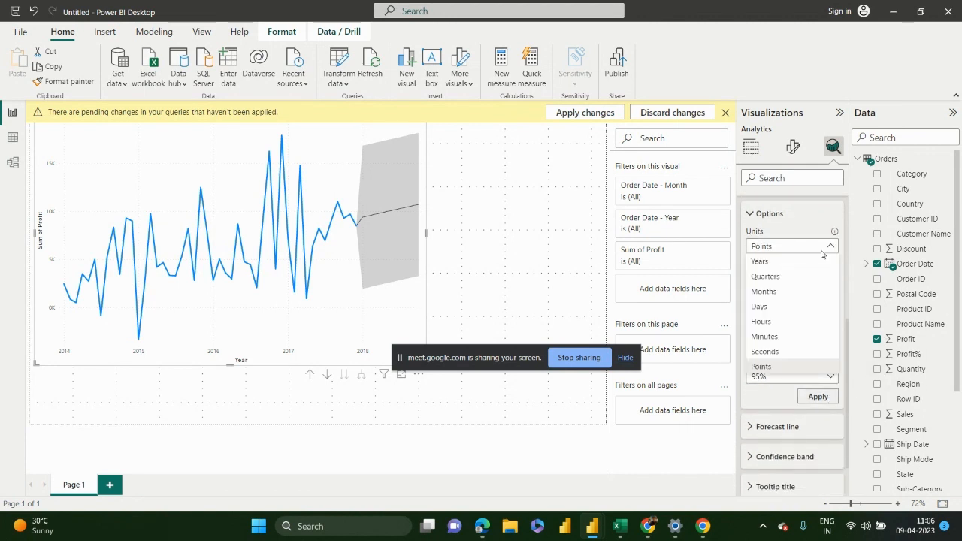
pyautogui.click(809, 367)
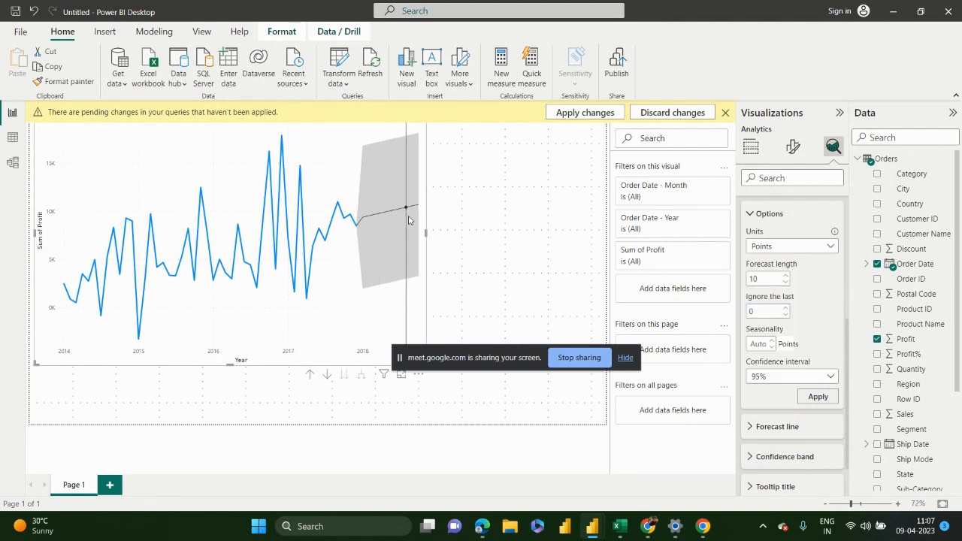
pyautogui.moveTo(420, 219)
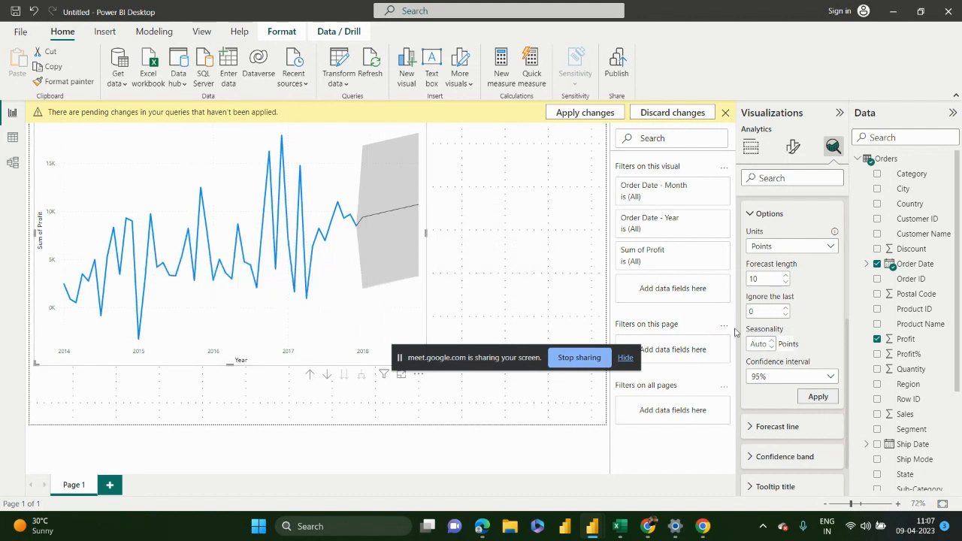
# Step: Inspect the forecast values on the line chart and review its forecast length and confidence interval options
pyautogui.click(521, 240)
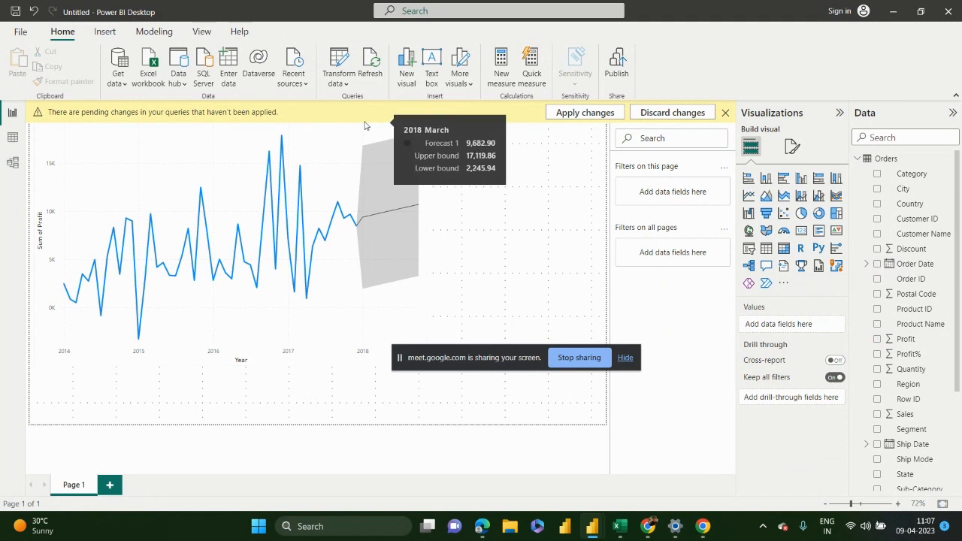
pyautogui.click(352, 146)
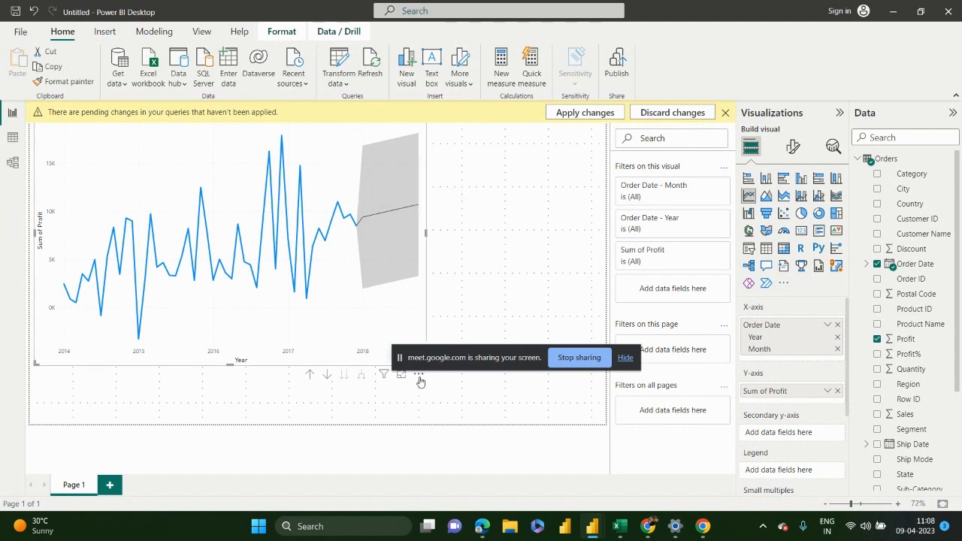
pyautogui.click(838, 148)
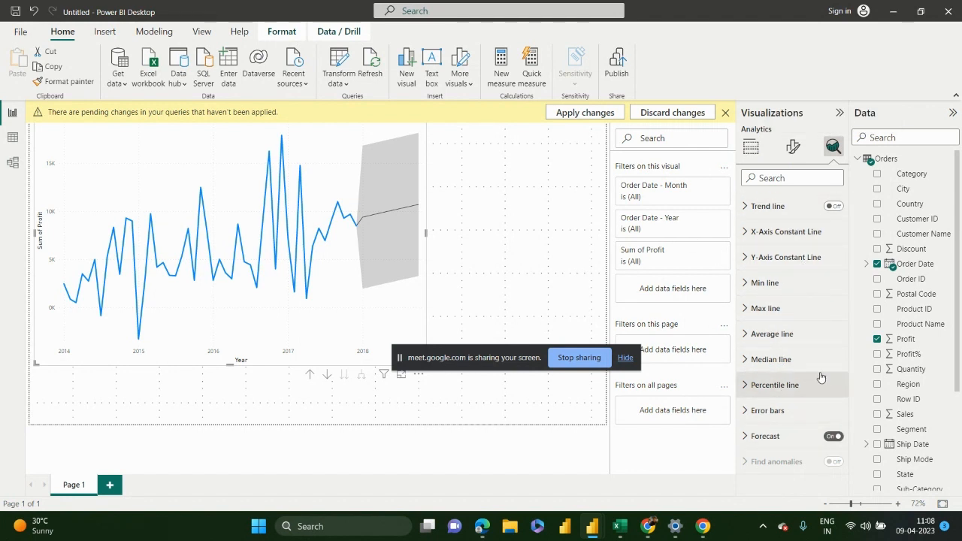
pyautogui.click(789, 447)
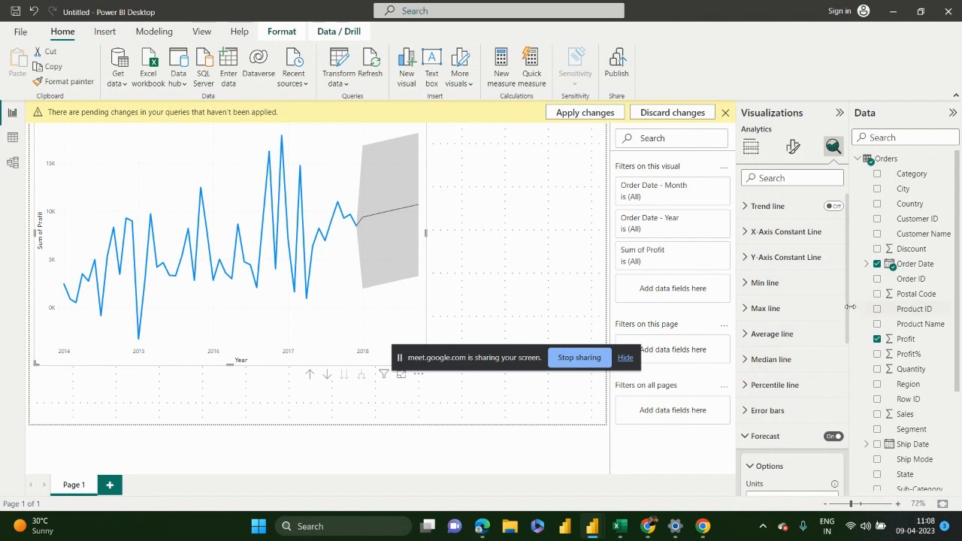
pyautogui.scroll(-5, 847, 324)
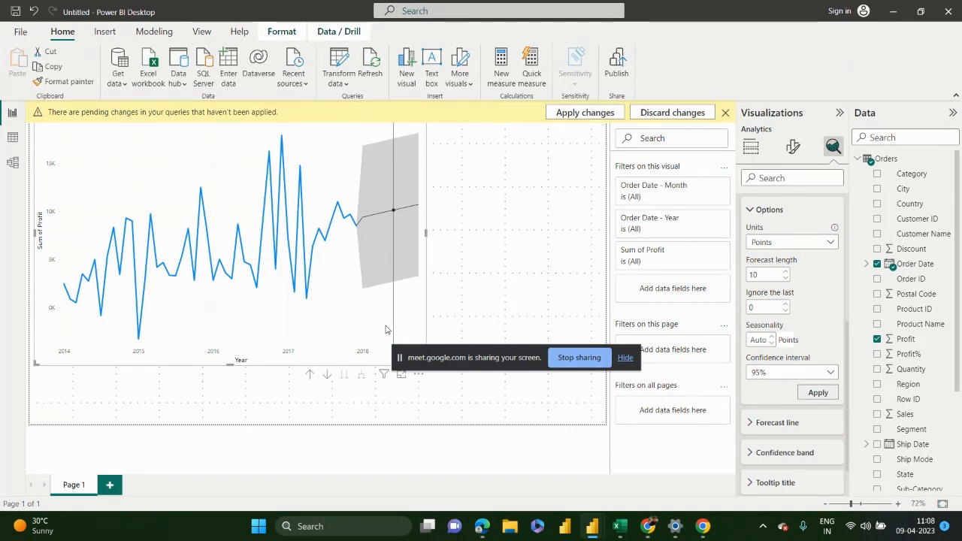
# Step: Remove the line chart from the report page and switch to the Power Query Editor window
pyautogui.click(419, 375)
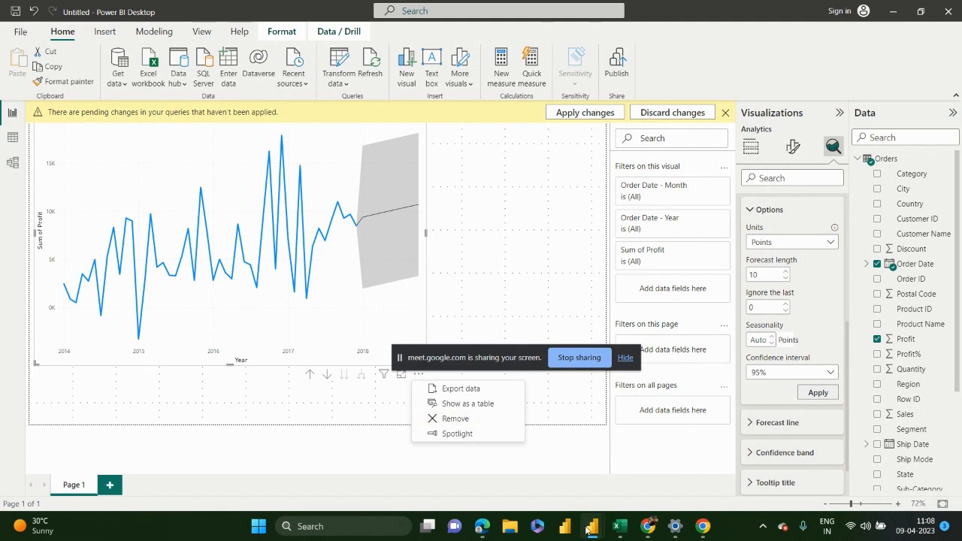
pyautogui.click(441, 421)
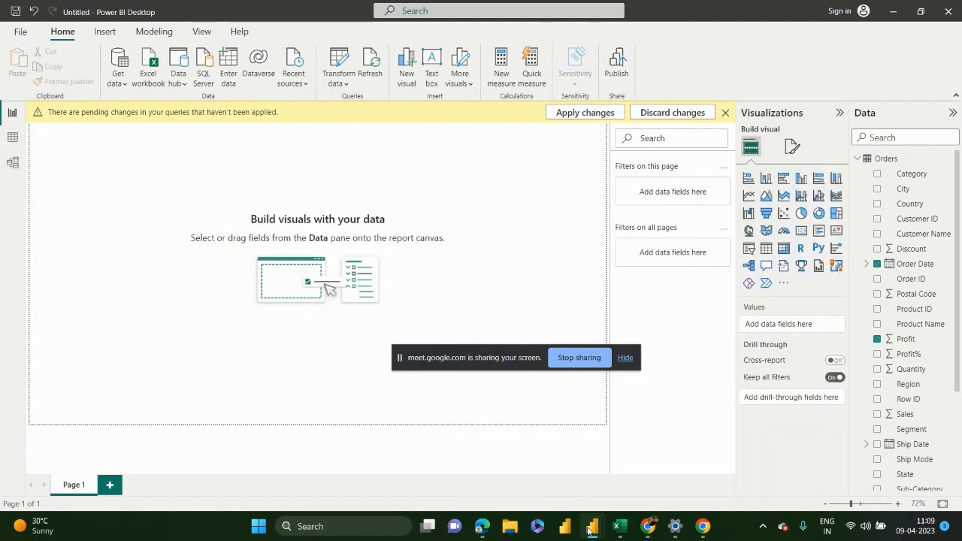
pyautogui.moveTo(593, 526)
pyautogui.click(651, 464)
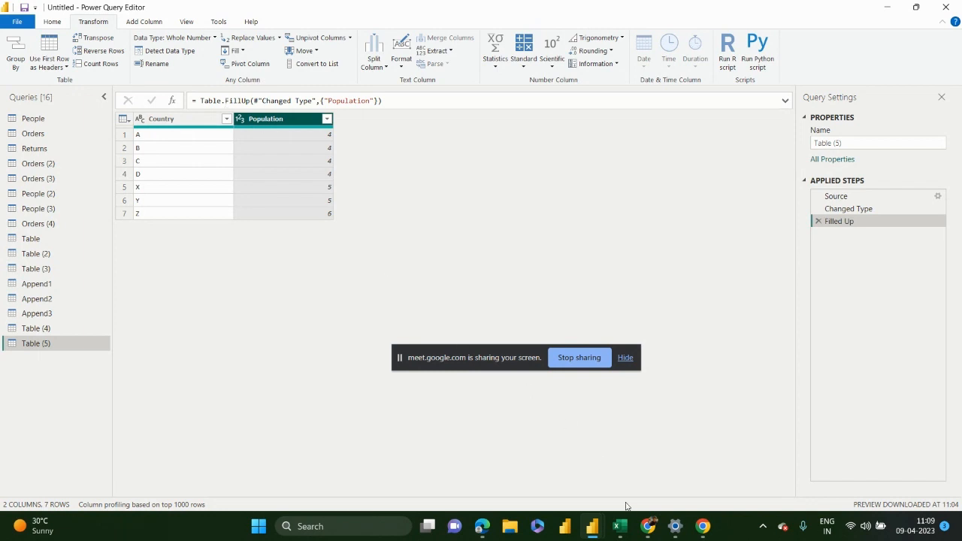
# Step: Check the Country and Population source table in the Book2 Excel workbook and return to Power Query Editor
pyautogui.click(620, 531)
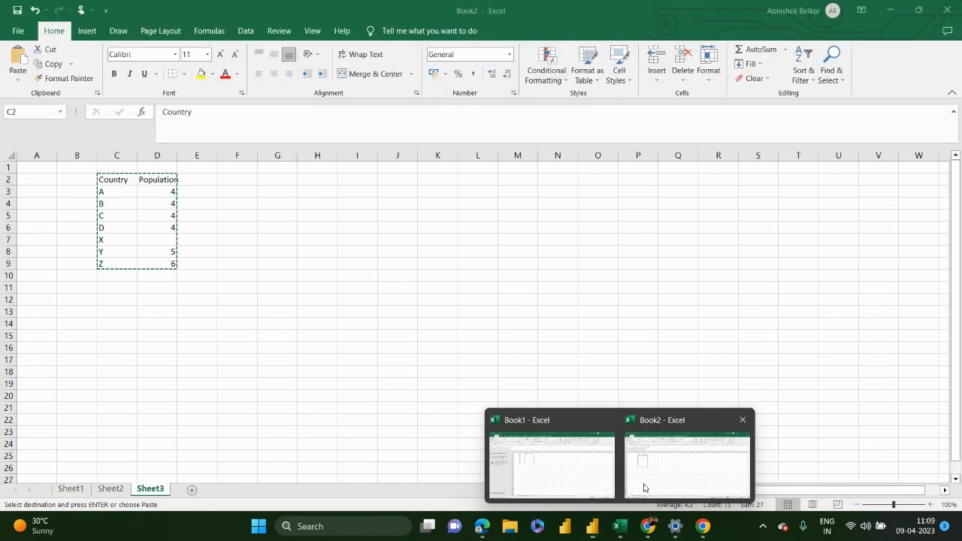
pyautogui.click(638, 492)
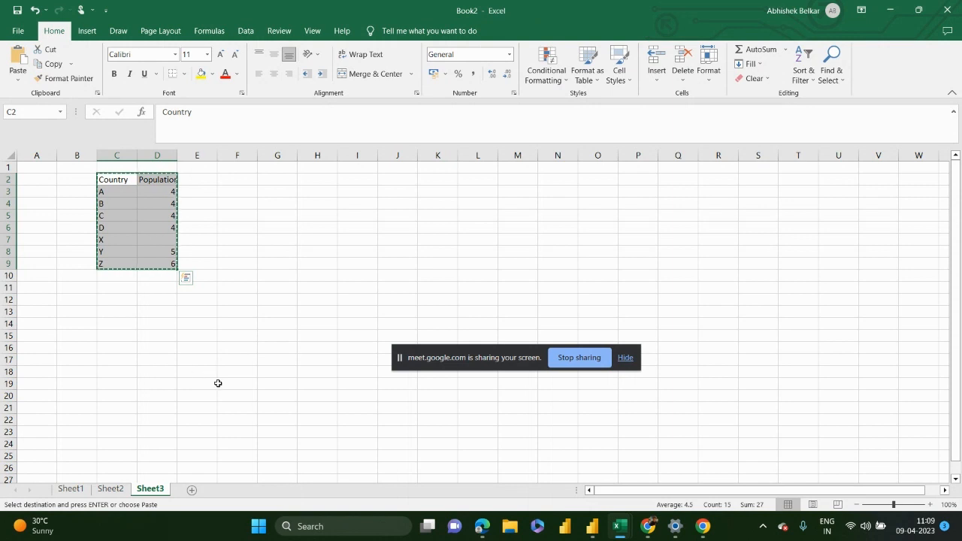
pyautogui.hotkey('alt', 'Tab')
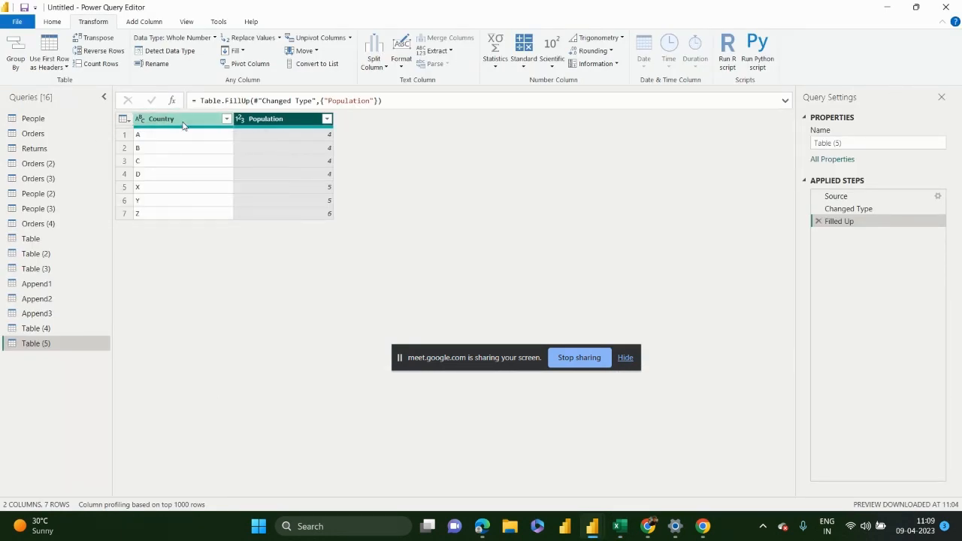
# Step: Pivot the Country column of Table (5), using Population as the values column
pyautogui.click(183, 126)
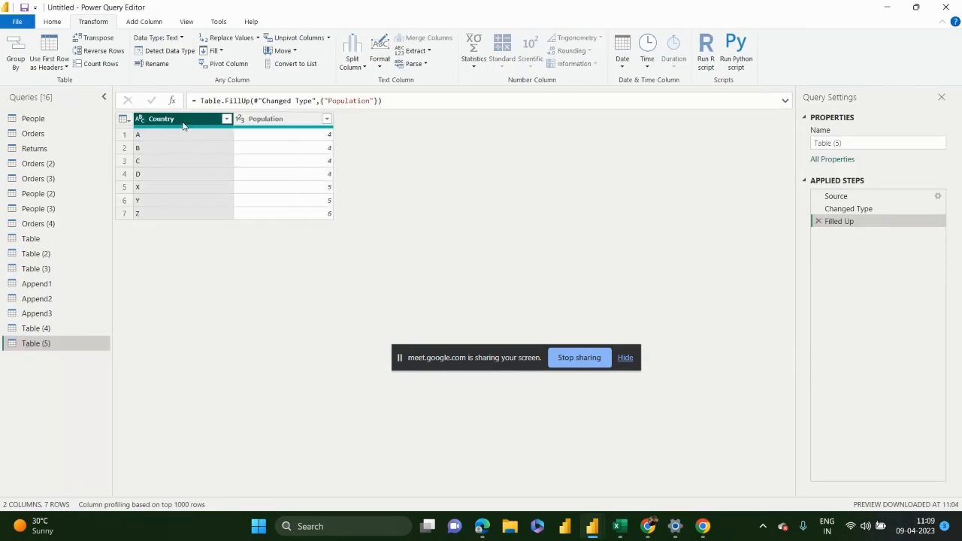
pyautogui.click(225, 66)
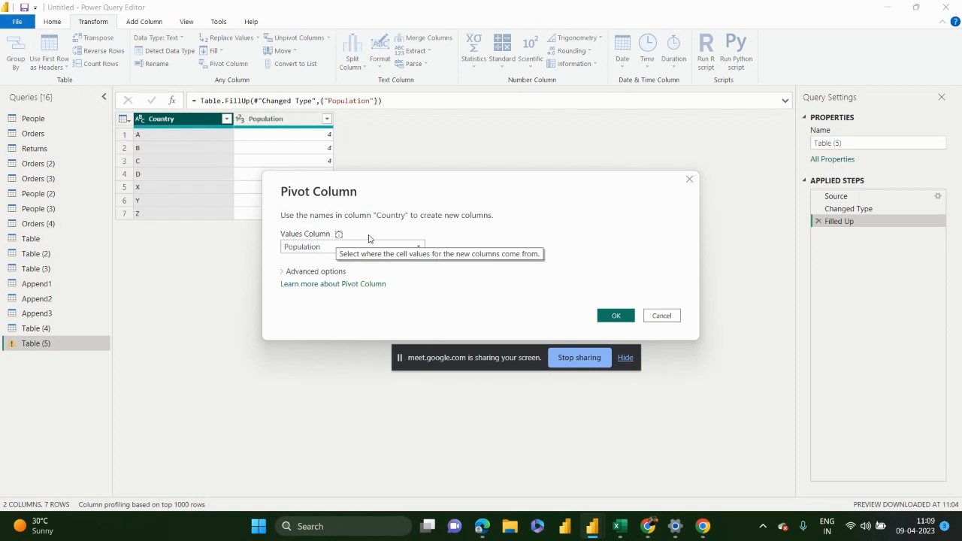
pyautogui.click(615, 316)
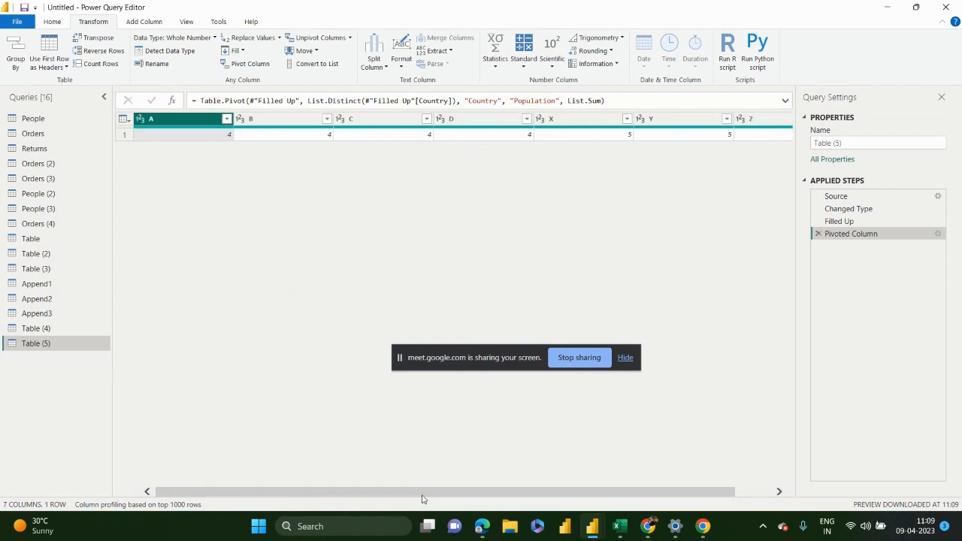
# Step: Switch to the Book2 Excel workbook and enter the header State in cell B2, beside the Country header
pyautogui.click(619, 526)
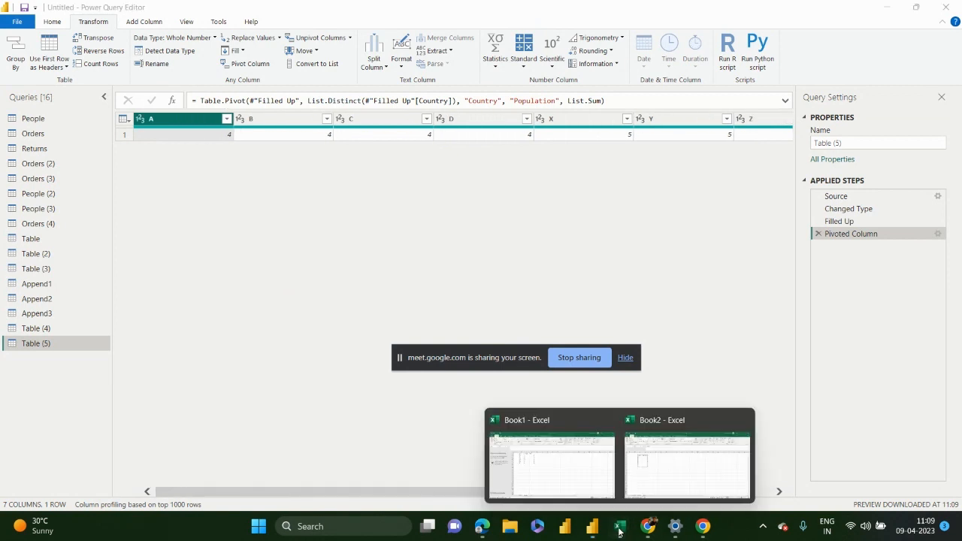
pyautogui.click(649, 496)
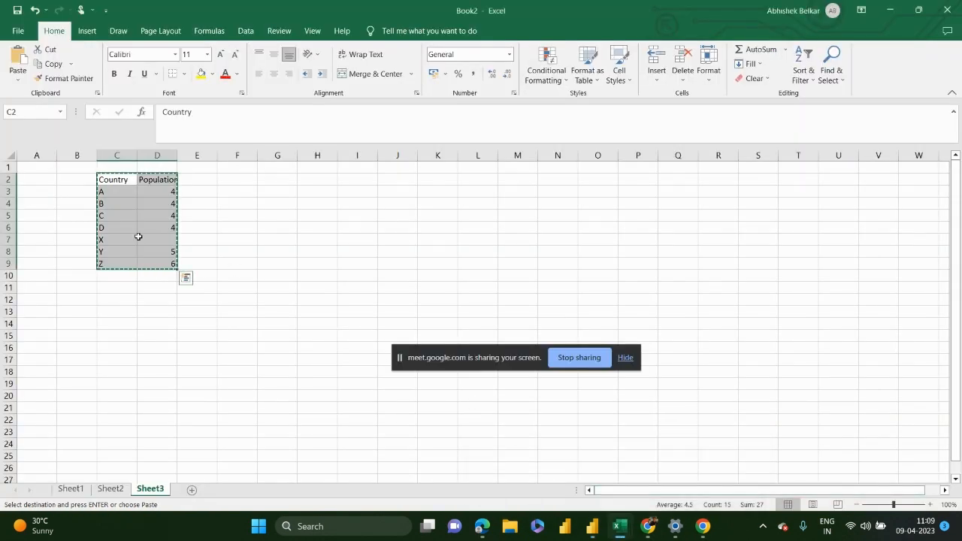
pyautogui.click(60, 210)
pyautogui.press('Up')
pyautogui.press('Up')
pyautogui.press('Up')
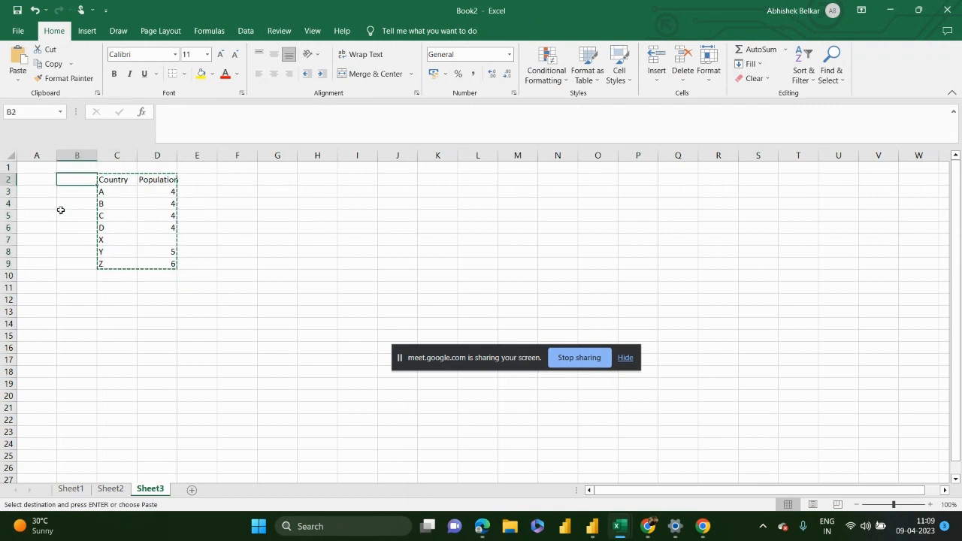
pyautogui.write('State')
pyautogui.press('Return')
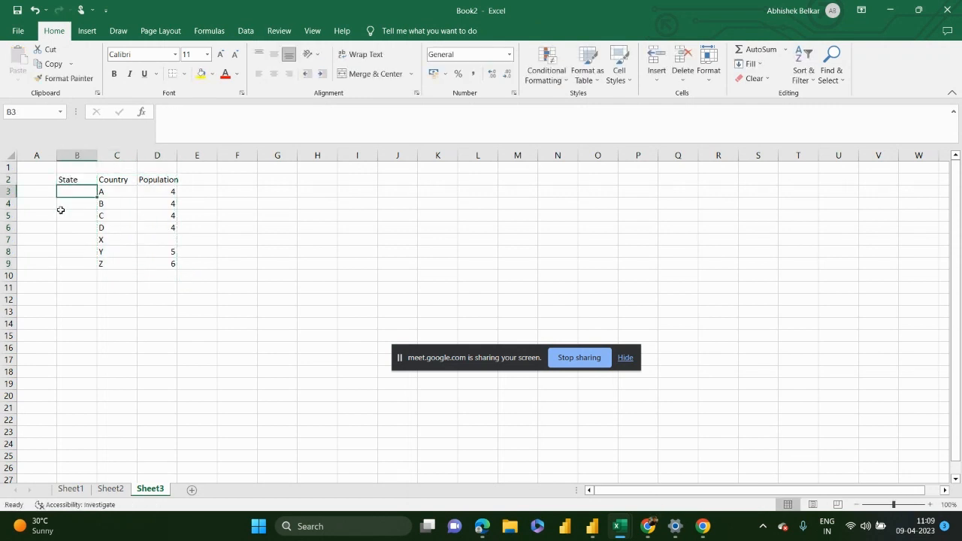
# Step: Enter the states CA, NY and TX in cells B3 to B5 under the State header
pyautogui.write('CA')
pyautogui.press('Return')
pyautogui.write('N')
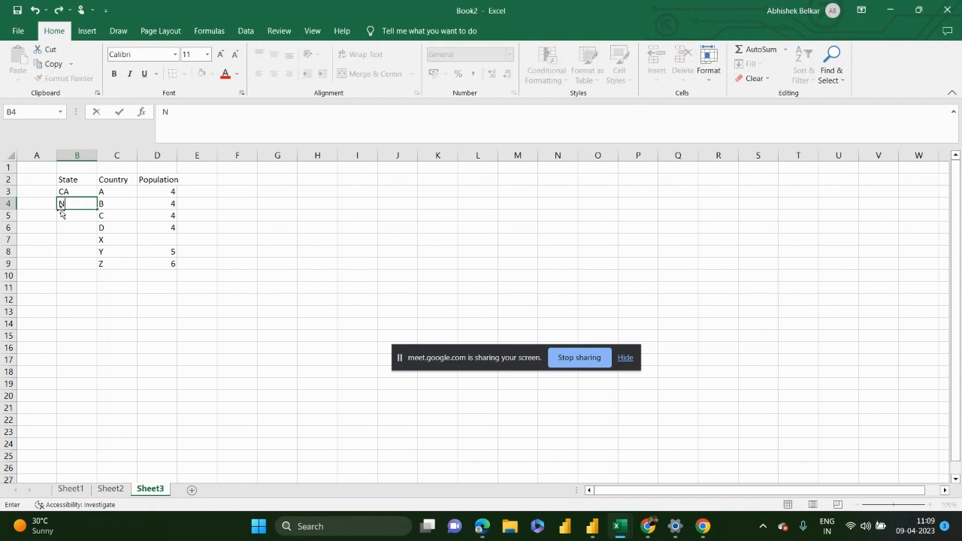
pyautogui.write('Y')
pyautogui.press('Return')
pyautogui.write('TX')
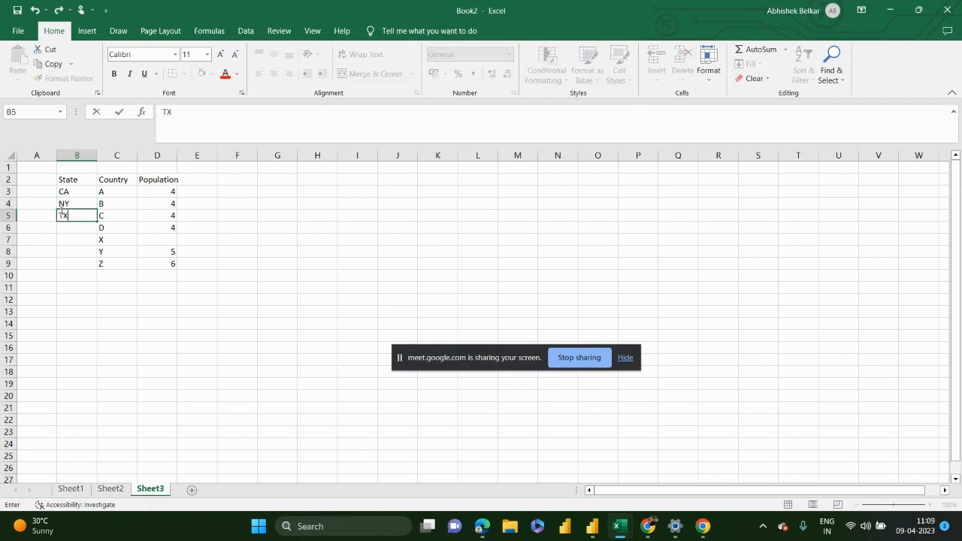
pyautogui.press('Return')
# Step: Copy the three states CA, NY and TX into cells B6 to B8 and enter CA in B9
pyautogui.moveTo(63, 192); pyautogui.dragTo(62, 213)
pyautogui.hotkey('ctrl', 'c')
pyautogui.press('Down')
pyautogui.press('Down')
pyautogui.press('Down')
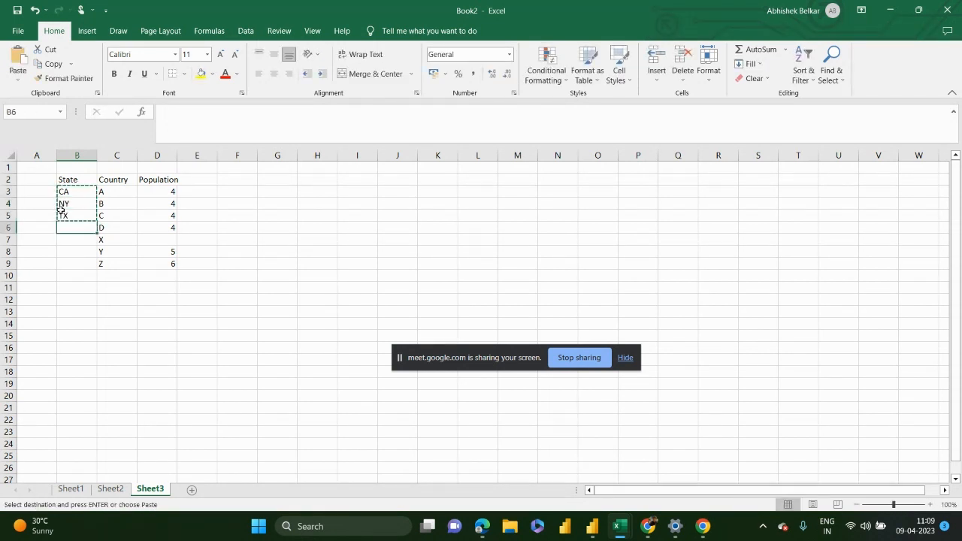
pyautogui.hotkey('ctrl', 'v')
pyautogui.press('Down')
pyautogui.press('Down')
pyautogui.press('Down')
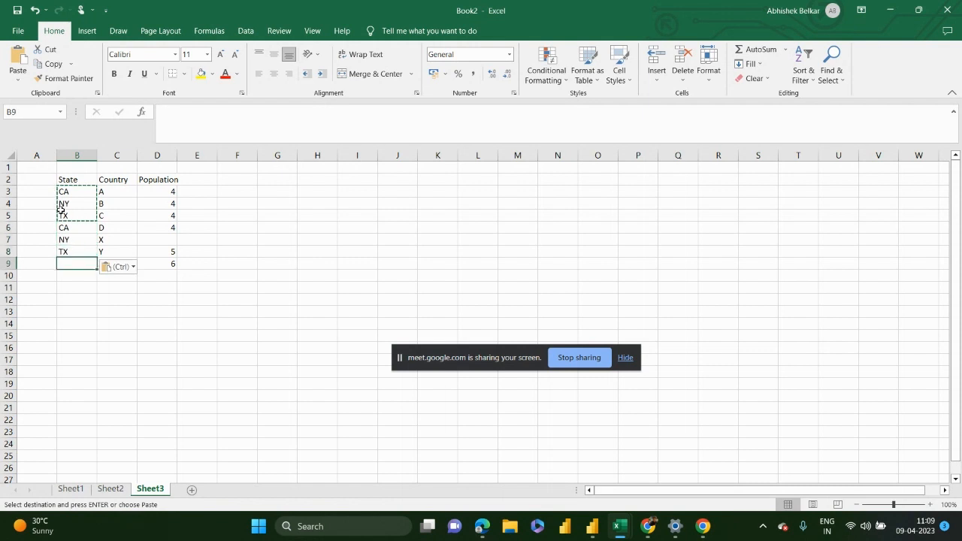
pyautogui.write('CA')
pyautogui.press('Tab')
# Step: Fill the empty Population cell D7 for country X with 5
pyautogui.press('Up')
pyautogui.press('Up')
pyautogui.press('Right')
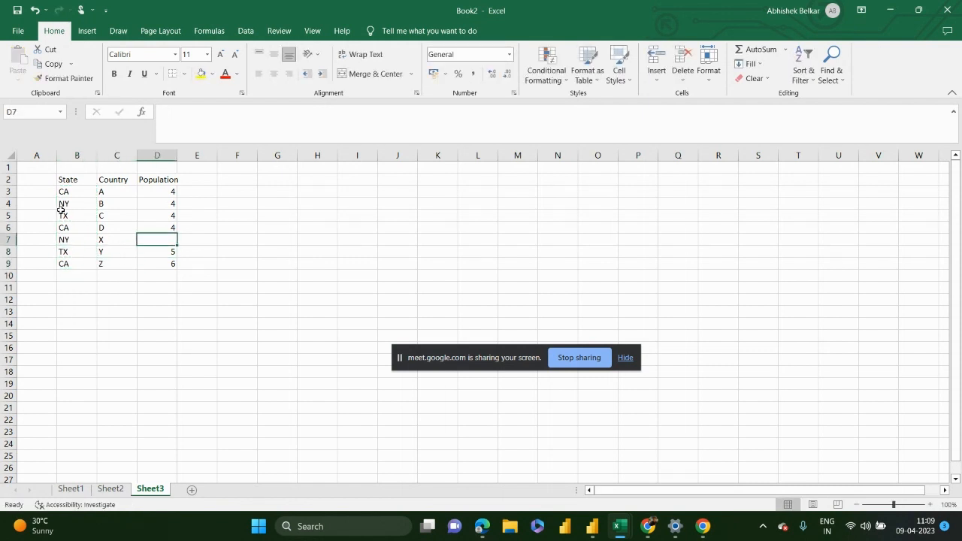
pyautogui.write('5')
pyautogui.press('Return')
# Step: Copy the whole State, Country and Population table, including its headers, from B2 to D9
pyautogui.press('Left')
pyautogui.press('Left')
pyautogui.press('Up')
pyautogui.hotkey('ctrl', 'Up')
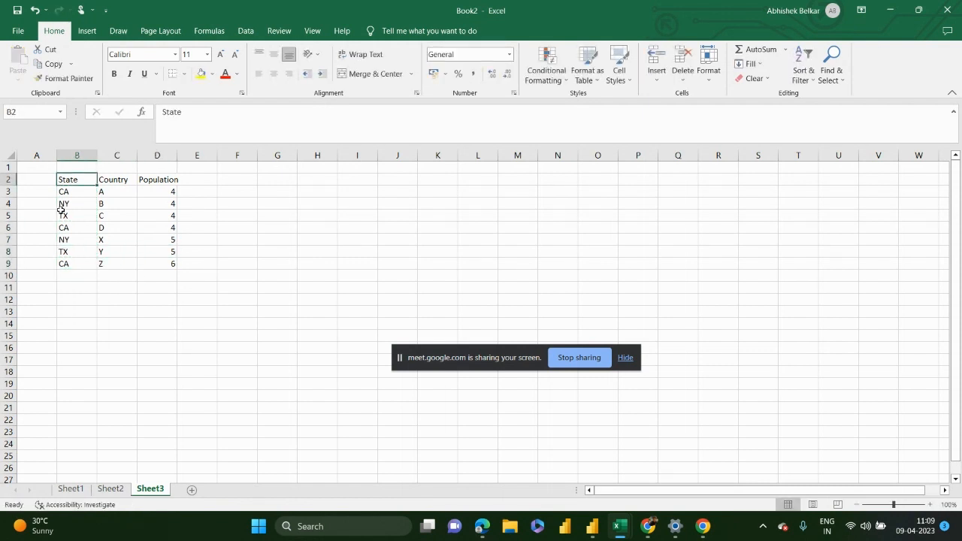
pyautogui.hotkey('ctrl', 'a')
pyautogui.hotkey('ctrl', 'c')
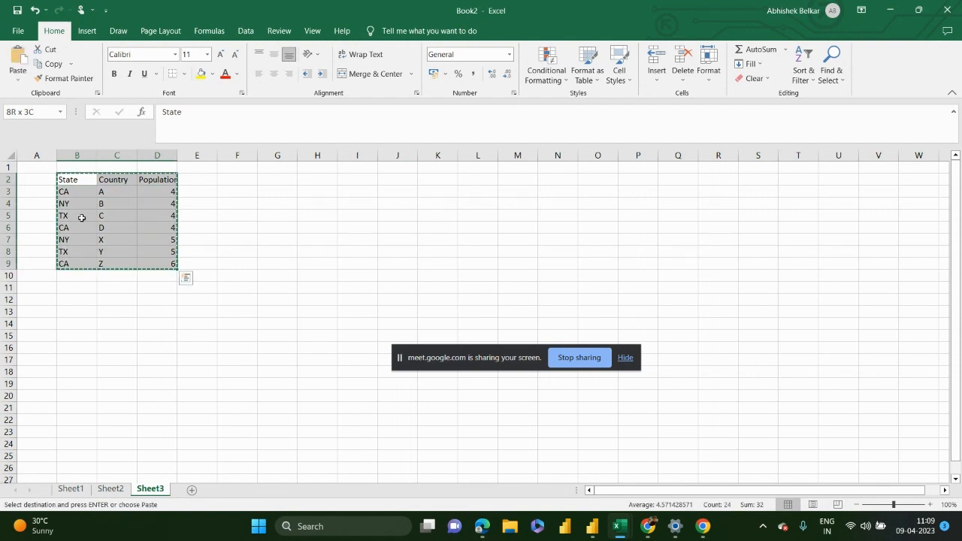
# Step: Switch to Power Query Editor and create a new table by entering the copied State, Country and Population data
pyautogui.hotkey('alt', 'Tab')
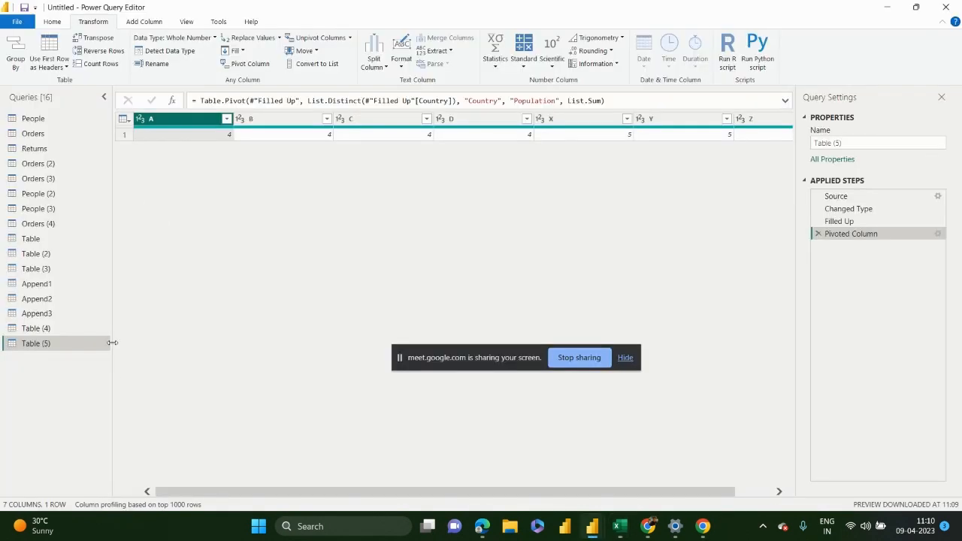
pyautogui.click(51, 21)
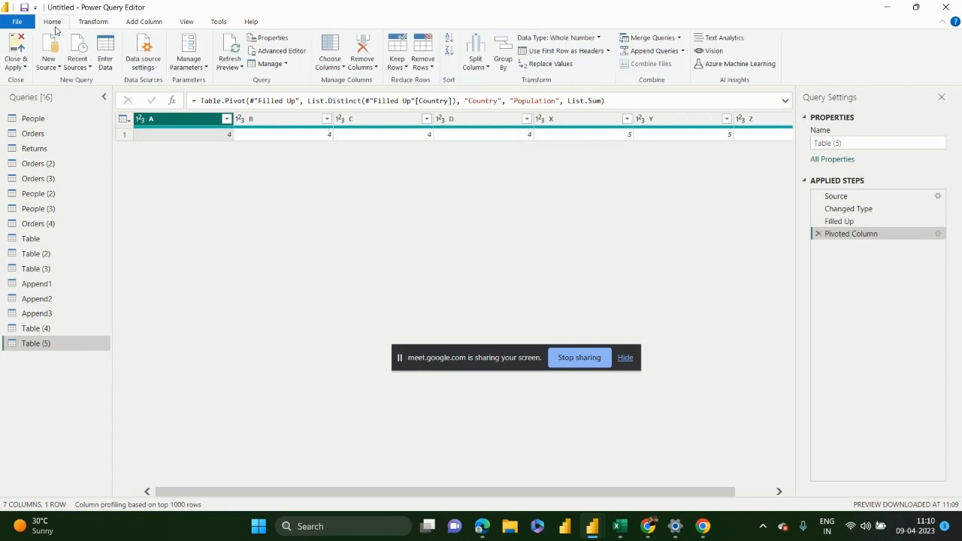
pyautogui.click(106, 54)
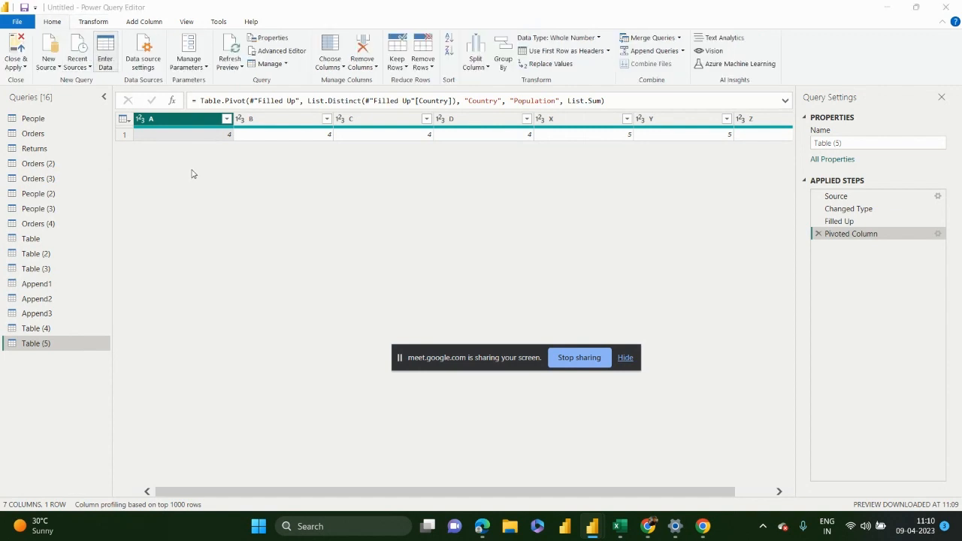
pyautogui.hotkey('ctrl', 'v')
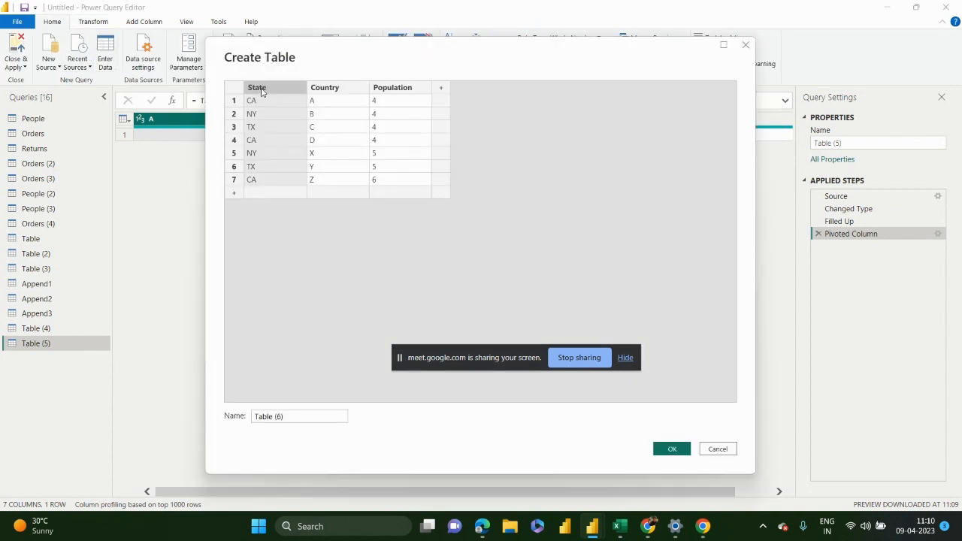
pyautogui.click(661, 450)
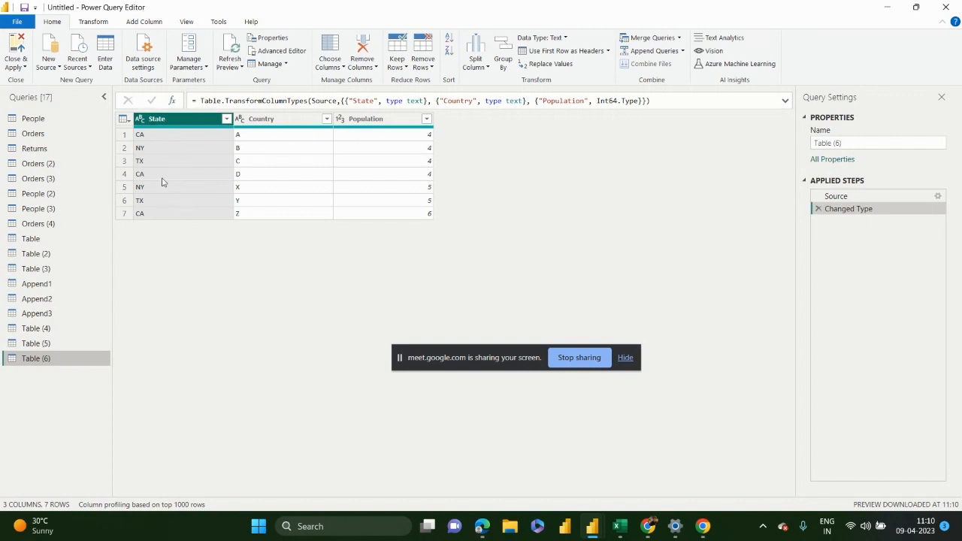
# Step: Pivot the Country column of the new table, using Population as the values column
pyautogui.click(265, 120)
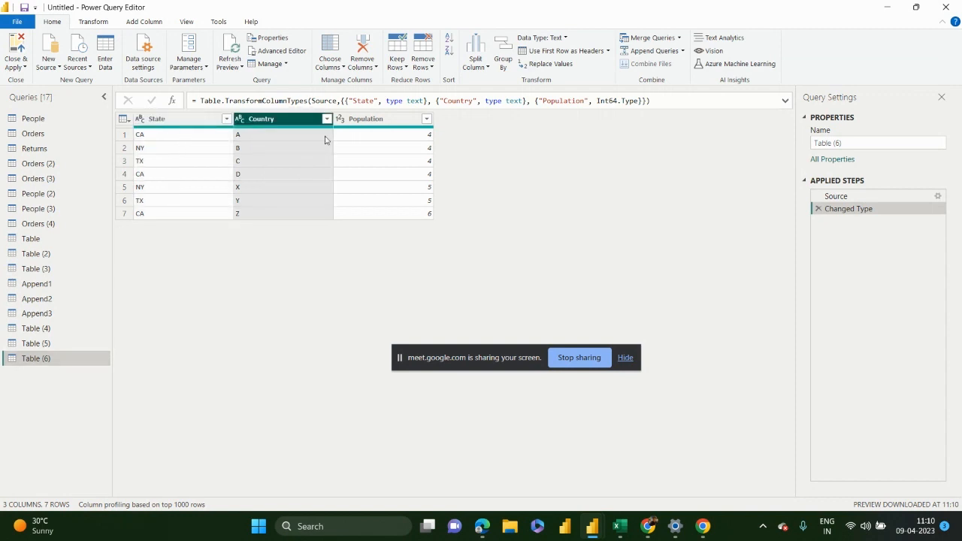
pyautogui.click(360, 123)
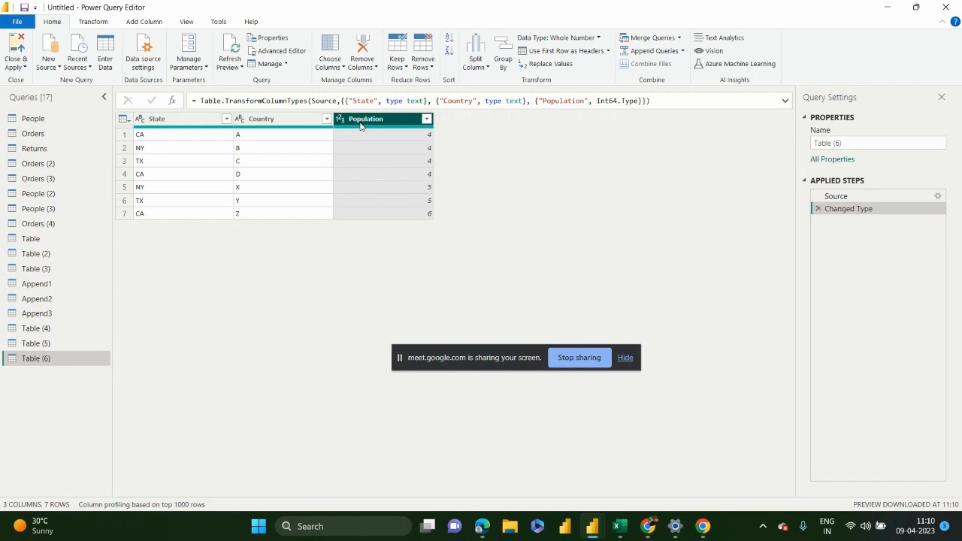
pyautogui.click(290, 125)
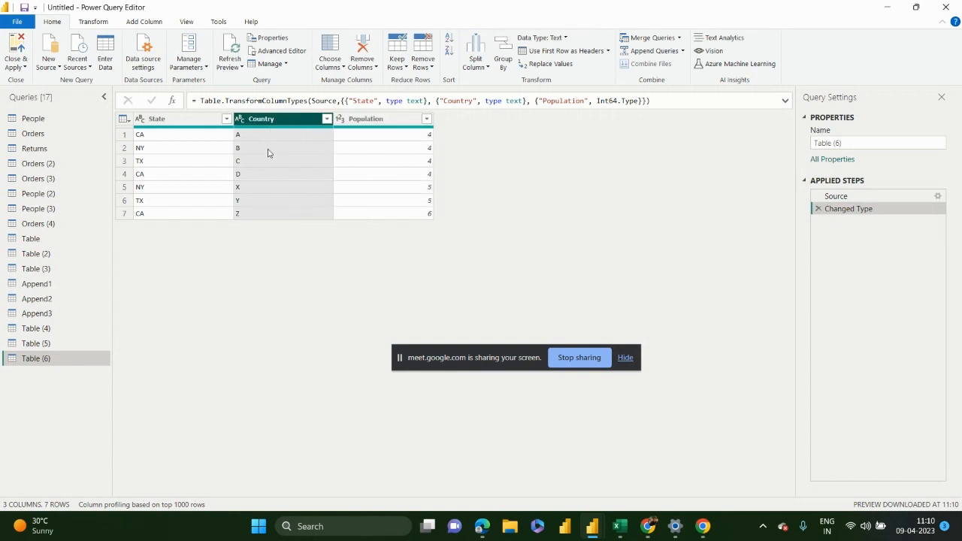
pyautogui.click(98, 24)
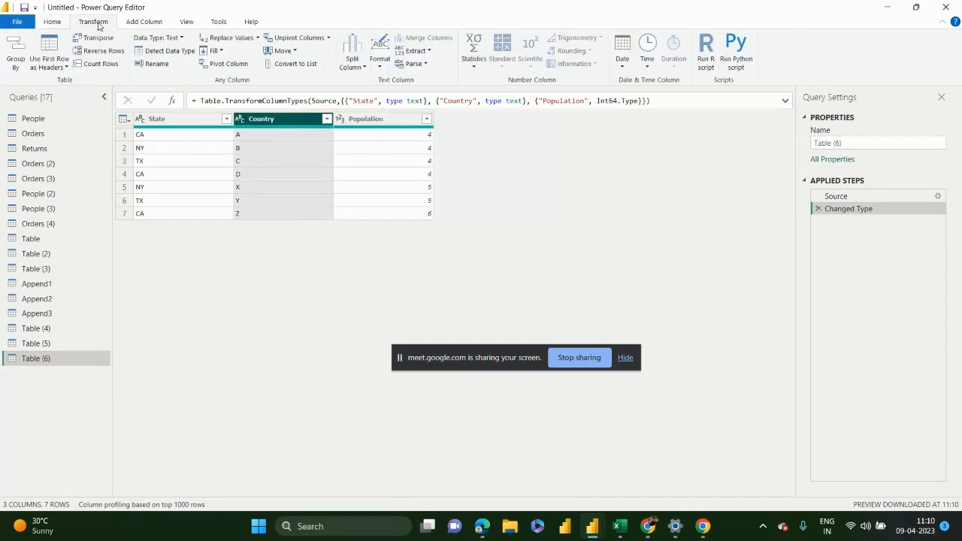
pyautogui.click(222, 66)
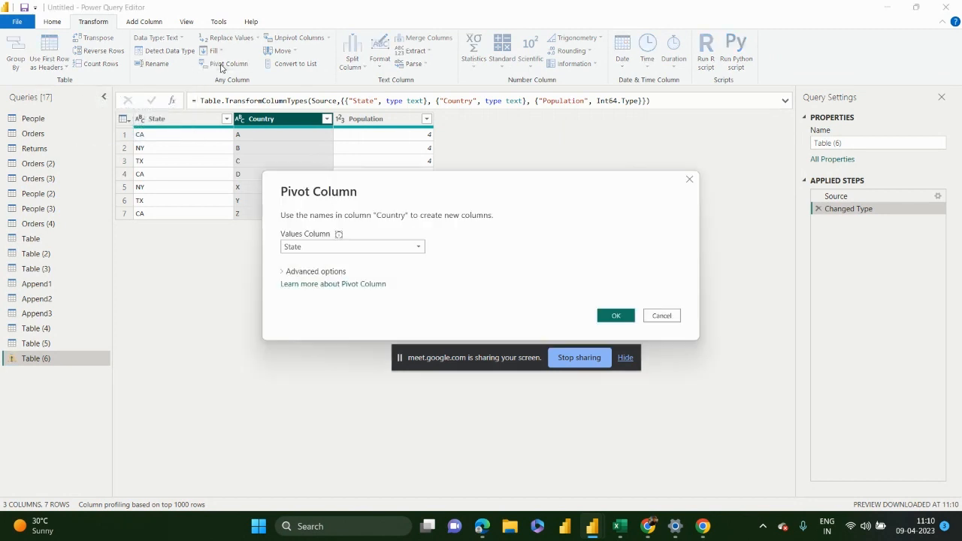
pyautogui.click(325, 248)
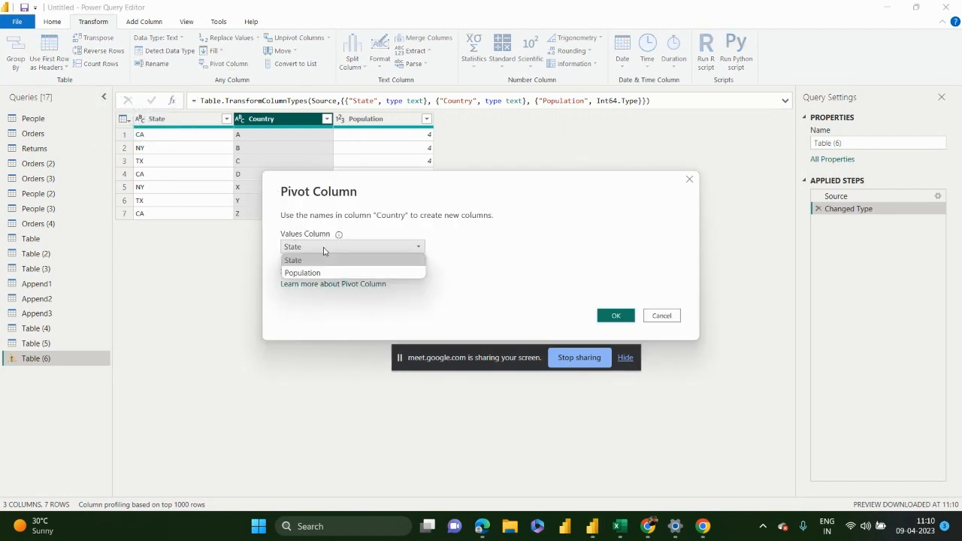
pyautogui.click(329, 269)
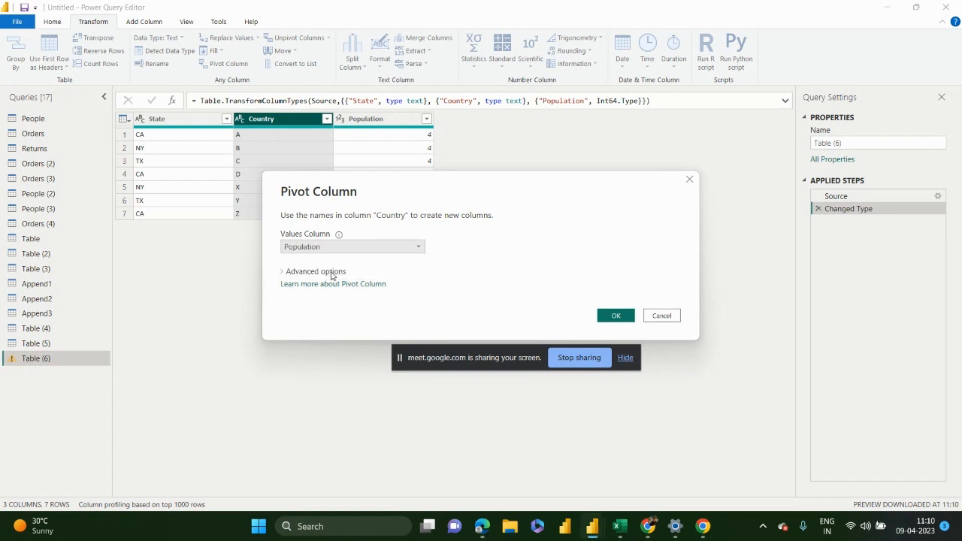
pyautogui.click(615, 316)
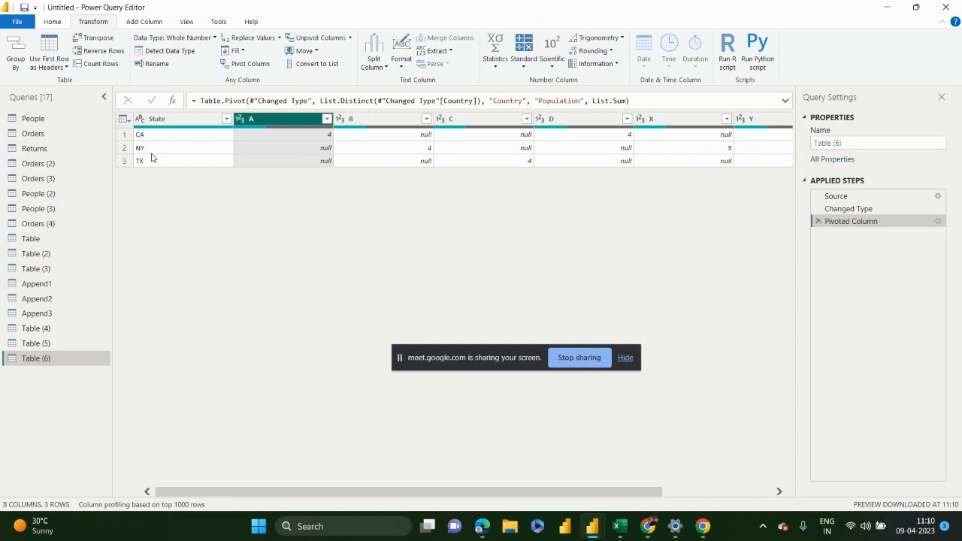
# Step: Examine the pivoted country columns from B through Y against the State rows
pyautogui.click(374, 124)
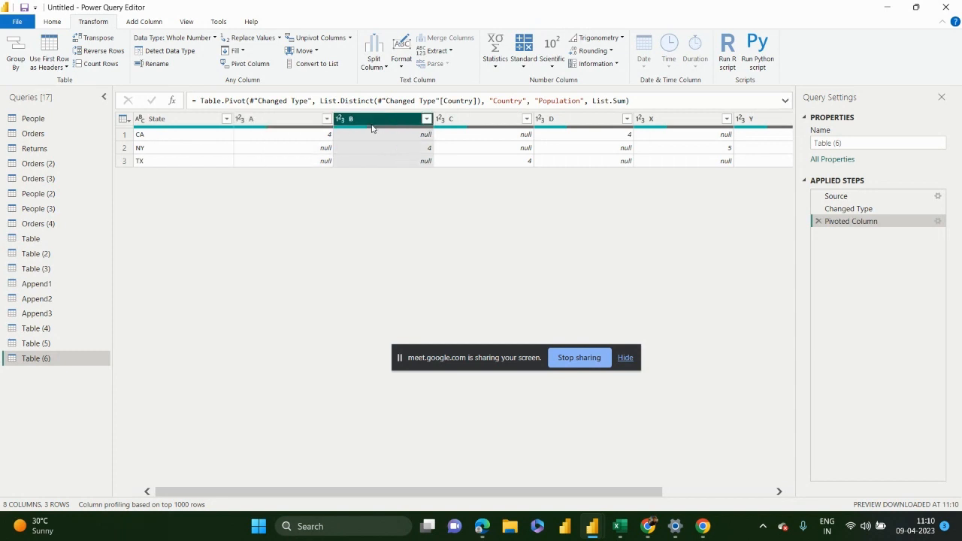
pyautogui.click(470, 124)
pyautogui.click(565, 122)
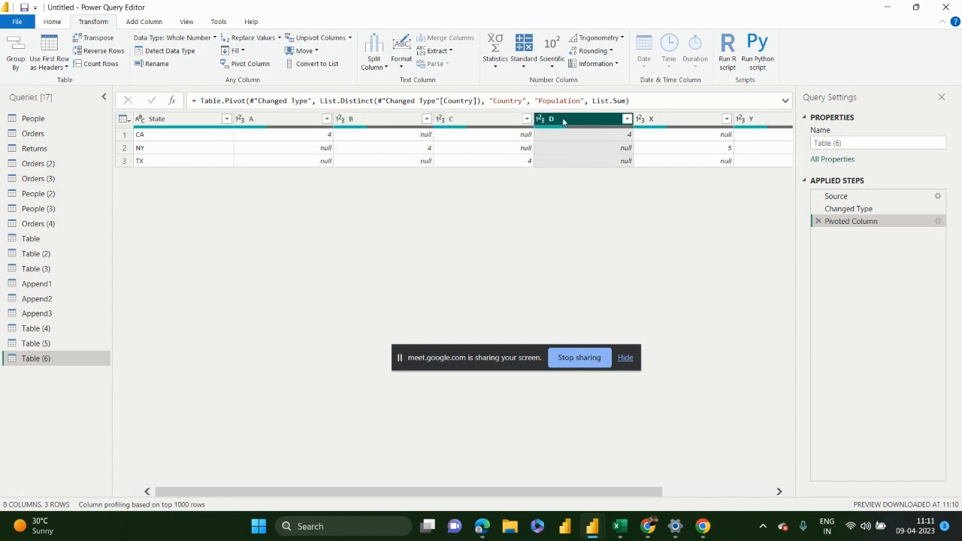
pyautogui.click(659, 121)
pyautogui.click(754, 122)
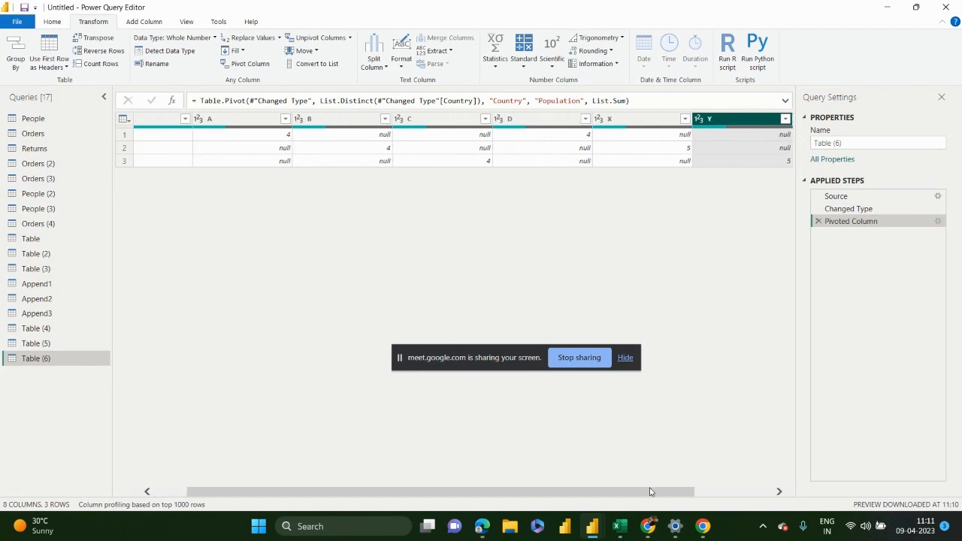
pyautogui.moveTo(654, 492); pyautogui.dragTo(395, 472)
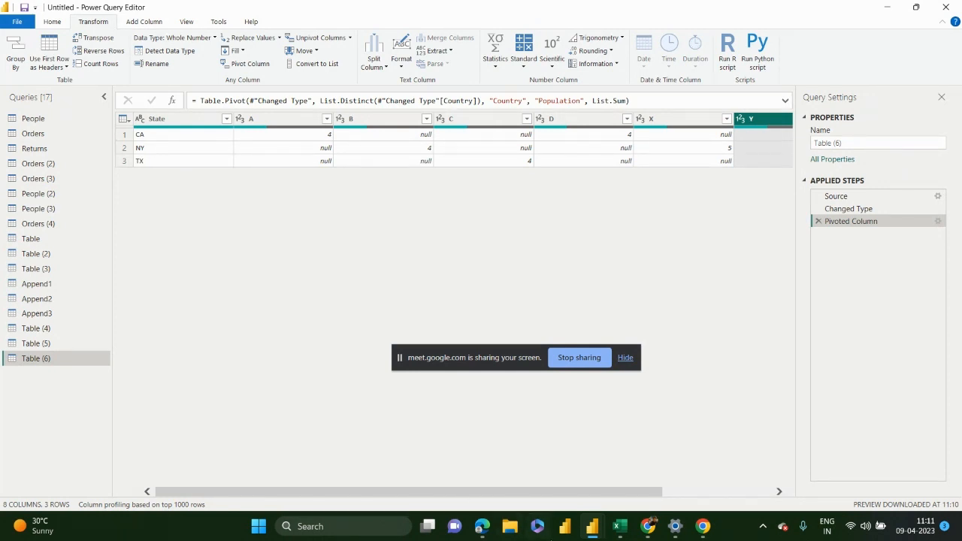
# Step: Switch to Excel and review the Country and State columns of the source table on Sheet3
pyautogui.click(619, 526)
pyautogui.click(698, 451)
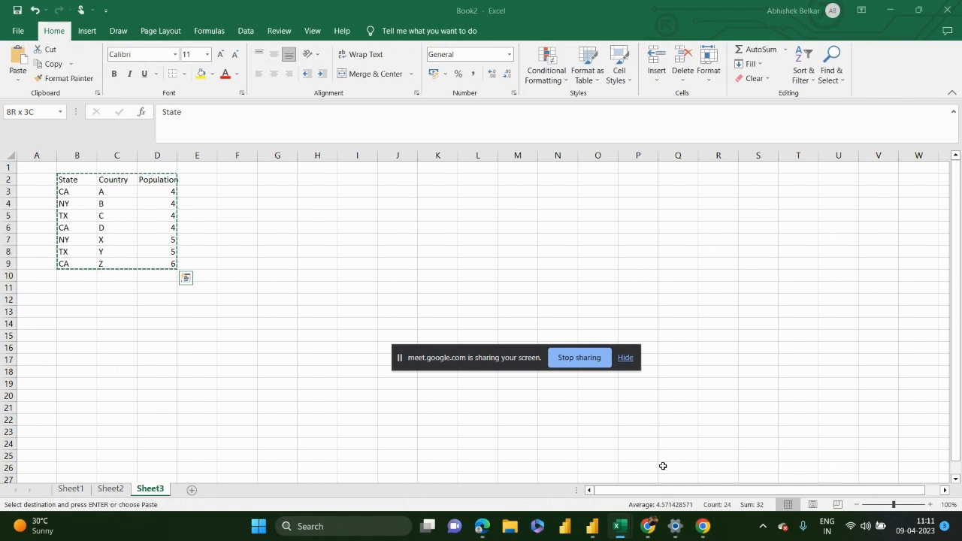
pyautogui.click(146, 219)
pyautogui.moveTo(118, 180); pyautogui.dragTo(117, 264)
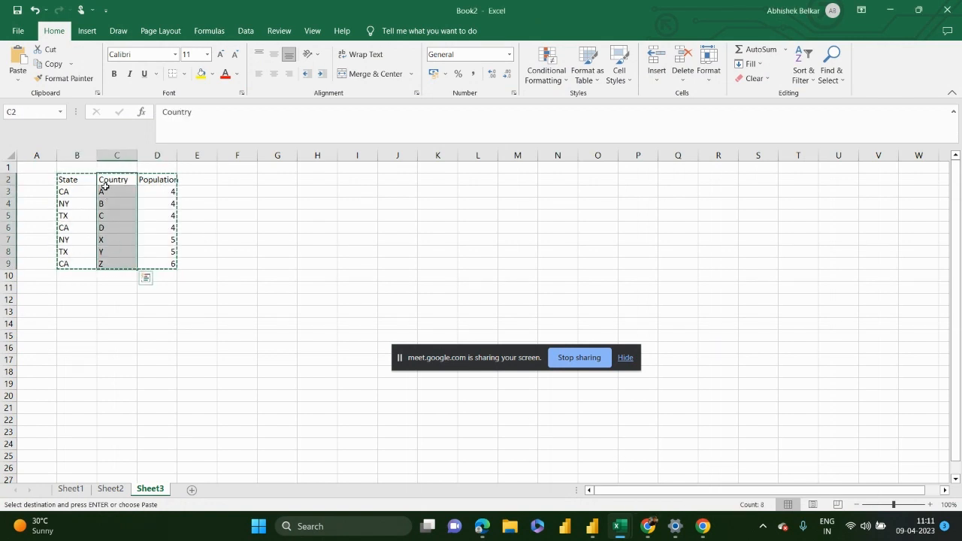
pyautogui.moveTo(78, 179); pyautogui.dragTo(85, 262)
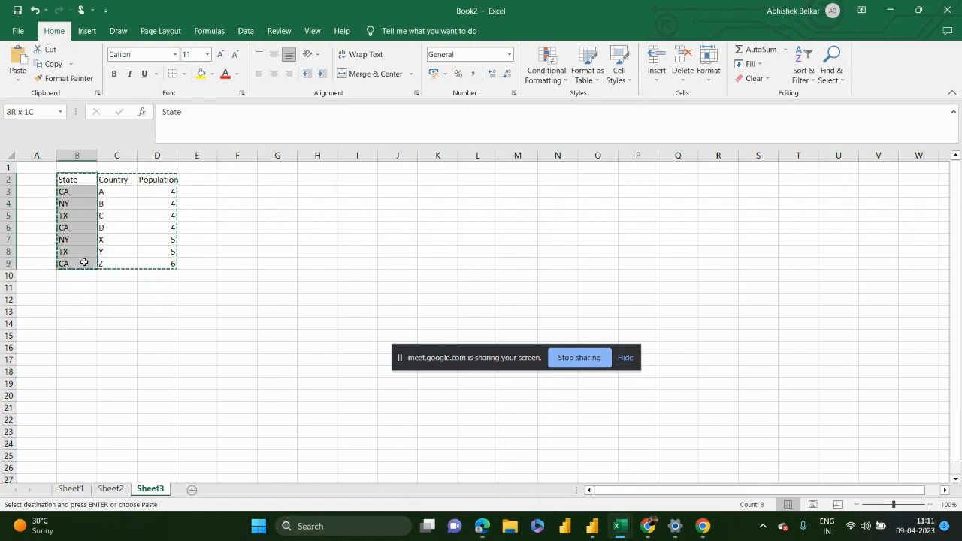
pyautogui.click(90, 216)
# Step: Switch back to Power Query Editor, unpivot country columns A through Z, and delete that unpivot step
pyautogui.hotkey('alt', 'Tab')
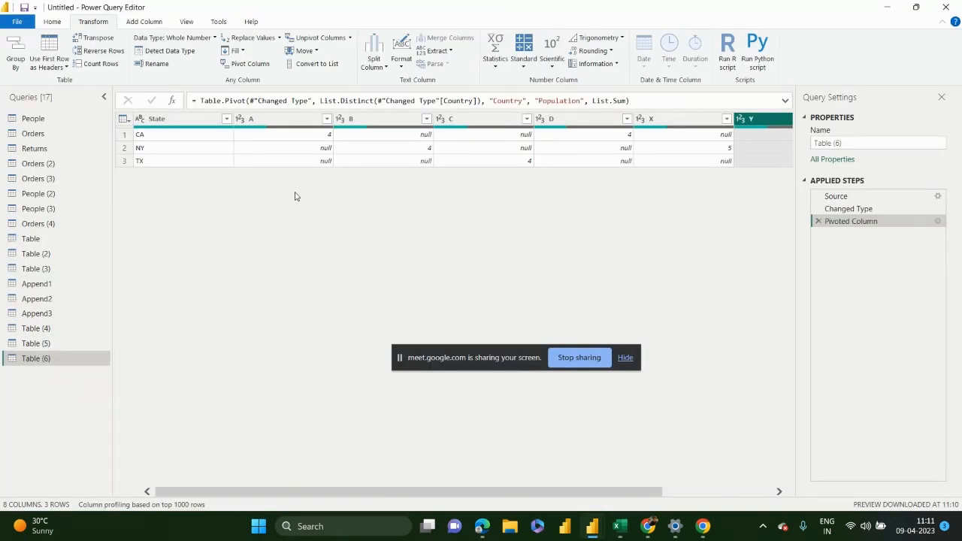
pyautogui.click(277, 124)
pyautogui.hotkey('shift', 'Right')
pyautogui.hotkey('shift', 'Right')
pyautogui.hotkey('shift', 'Right')
pyautogui.hotkey('shift', 'Right')
pyautogui.hotkey('shift', 'Right')
pyautogui.hotkey('shift', 'Right')
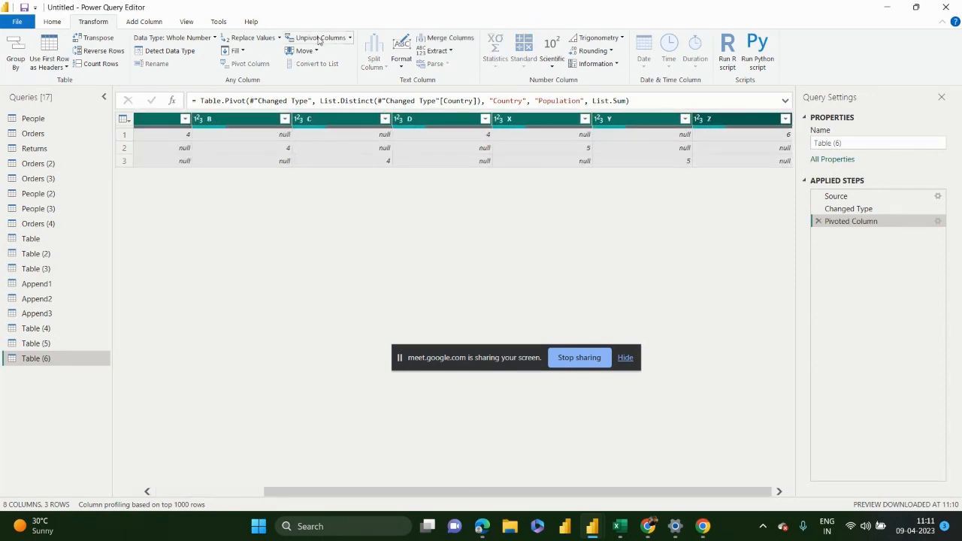
pyautogui.click(319, 39)
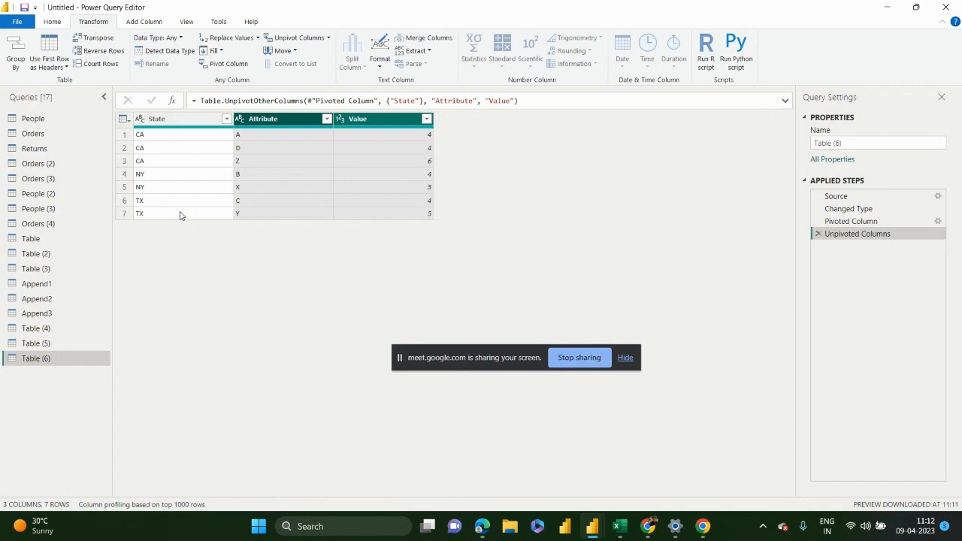
pyautogui.click(817, 234)
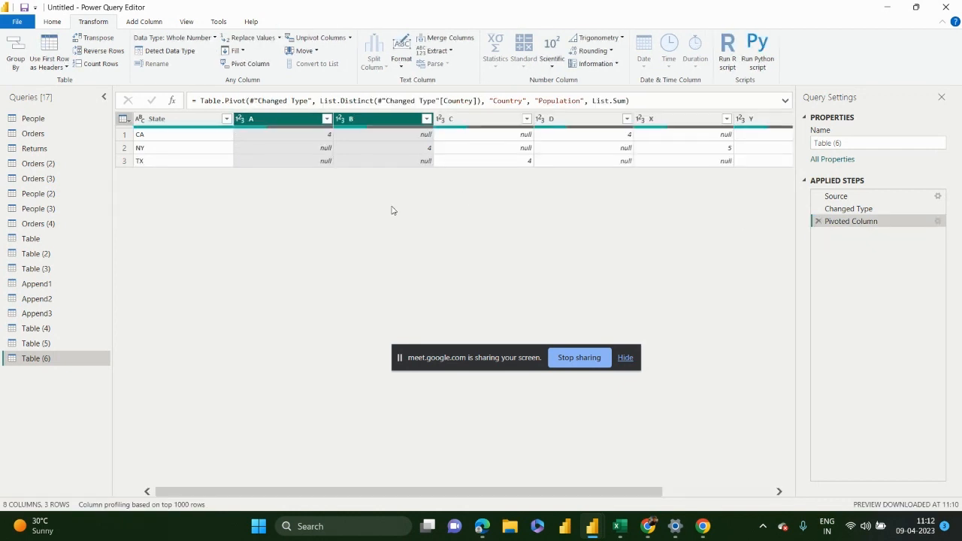
# Step: Copy all columns of the pivoted table, from State through Z
pyautogui.rightClick(195, 122)
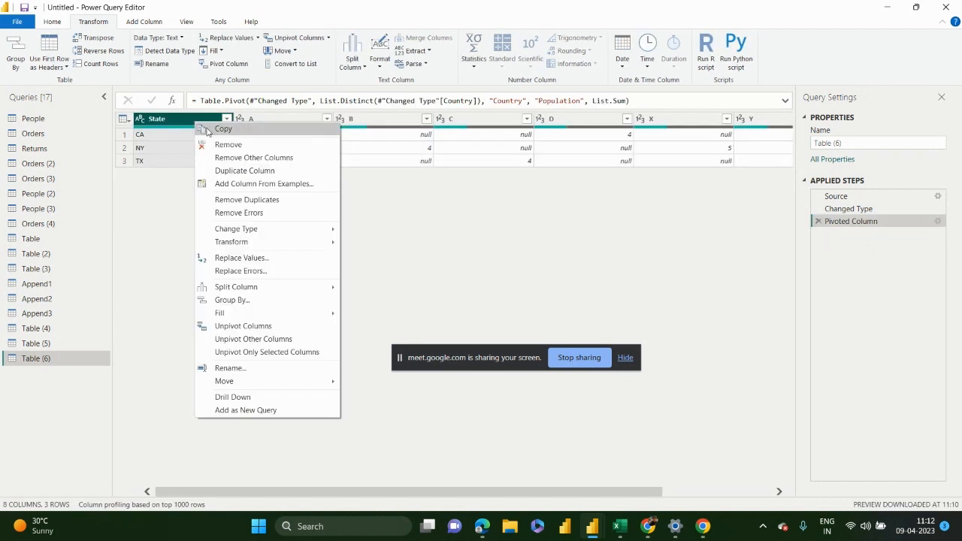
pyautogui.click(209, 130)
pyautogui.click(278, 119)
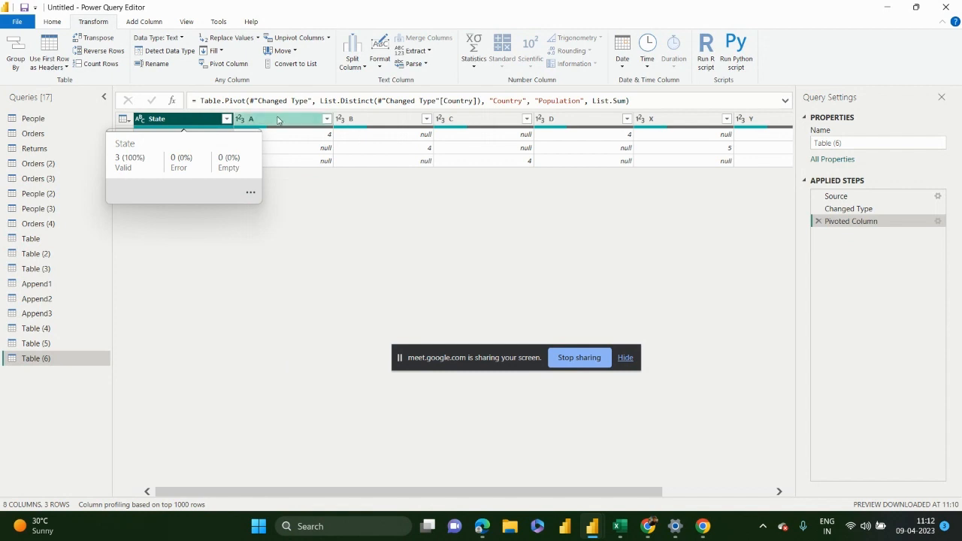
pyautogui.rightClick(278, 117)
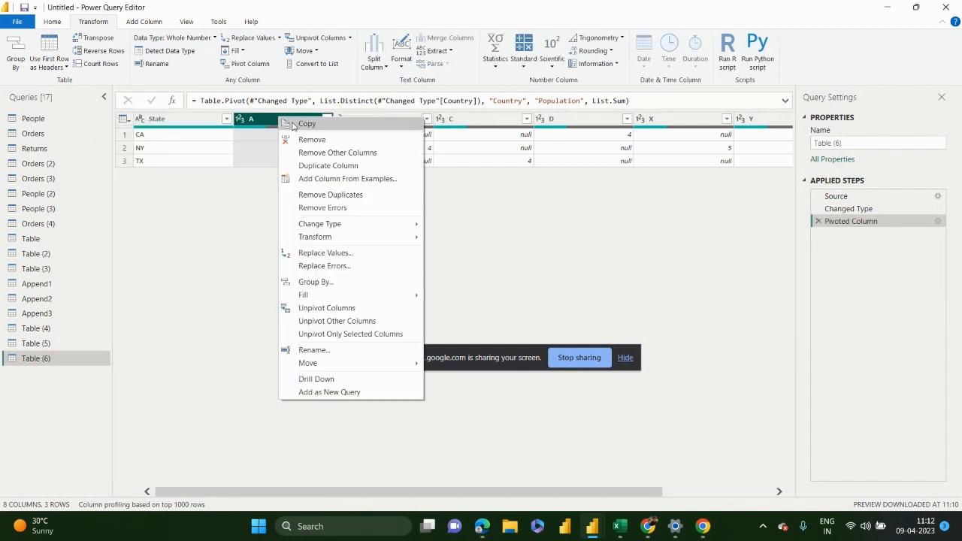
pyautogui.click(293, 126)
pyautogui.hotkey('ctrl', 'a')
pyautogui.rightClick(293, 124)
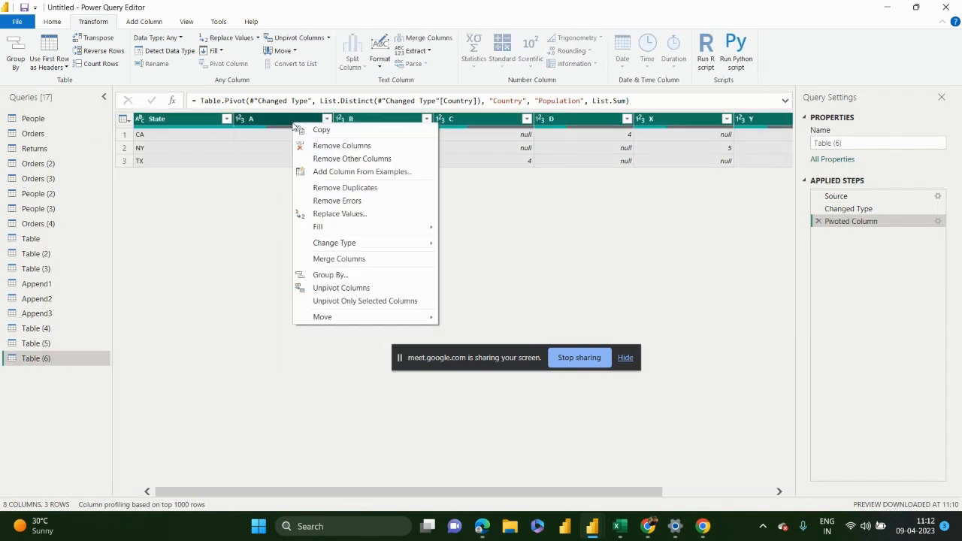
pyautogui.click(298, 129)
# Step: Switch to Excel and paste the copied pivoted table into a new sheet starting at cell B1
pyautogui.hotkey('alt', 'Tab')
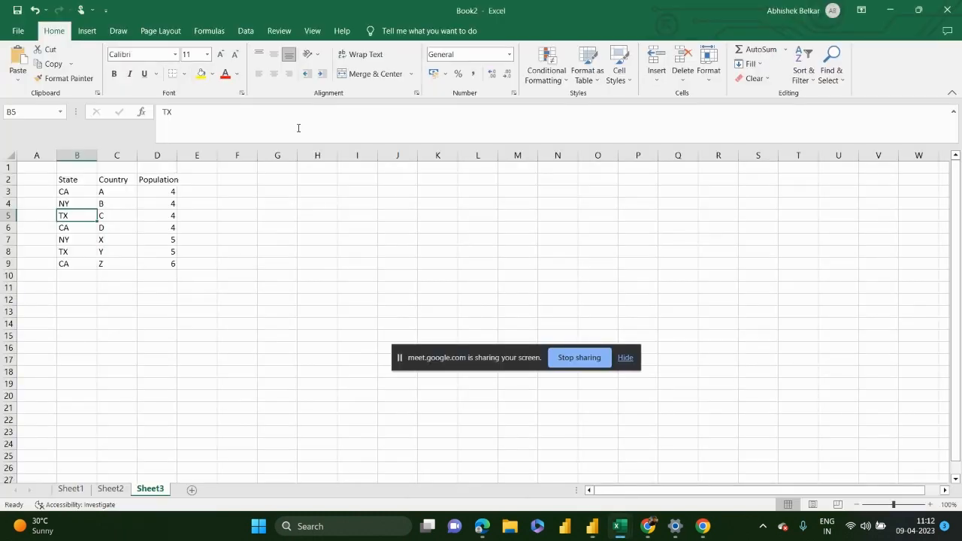
pyautogui.click(192, 490)
pyautogui.press('Right')
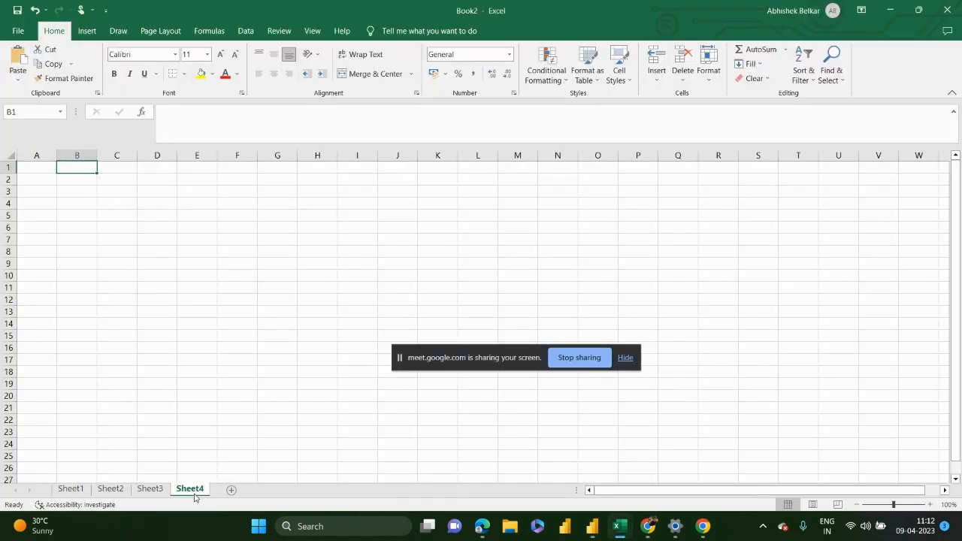
pyautogui.hotkey('ctrl', 'v')
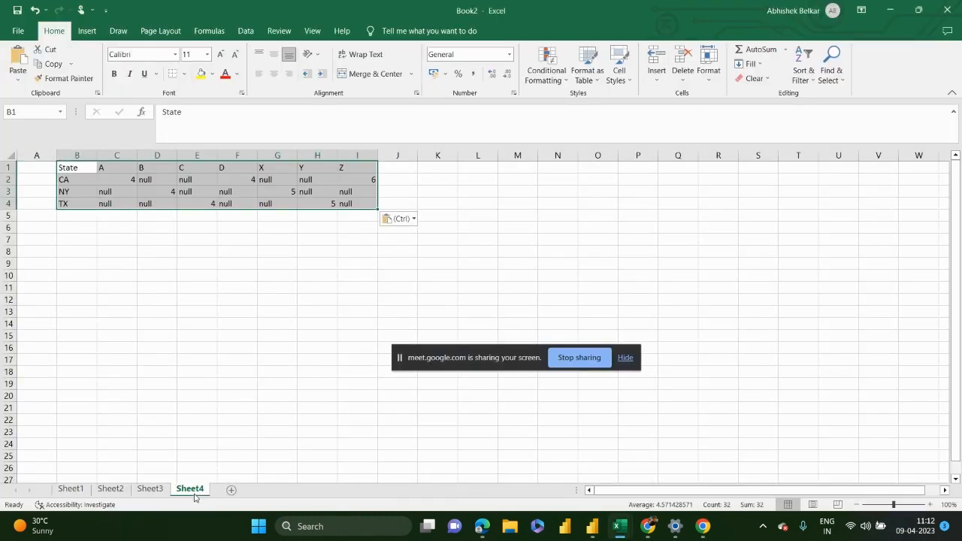
# Step: Switch to Power Query Editor and create a new table by entering the copied pivoted data
pyautogui.hotkey('alt', 'Tab')
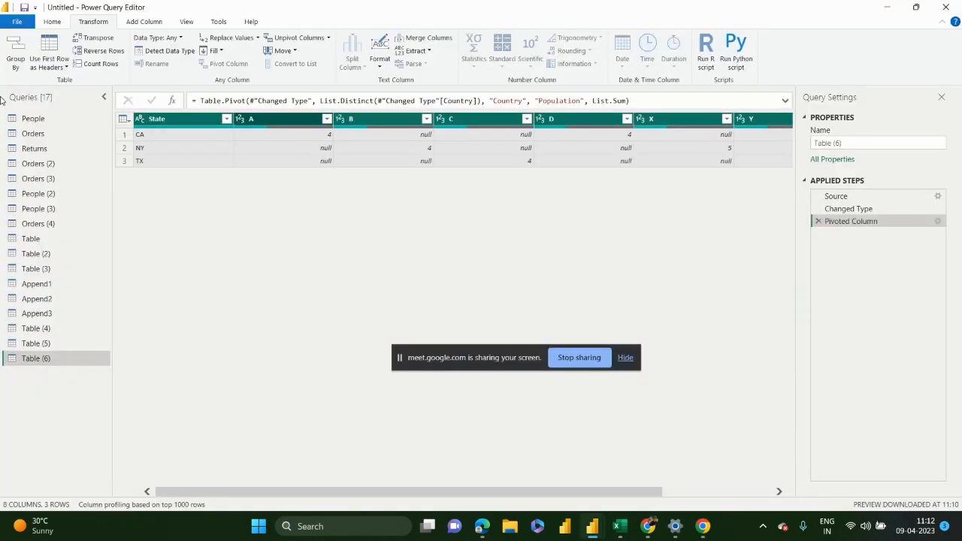
pyautogui.click(54, 21)
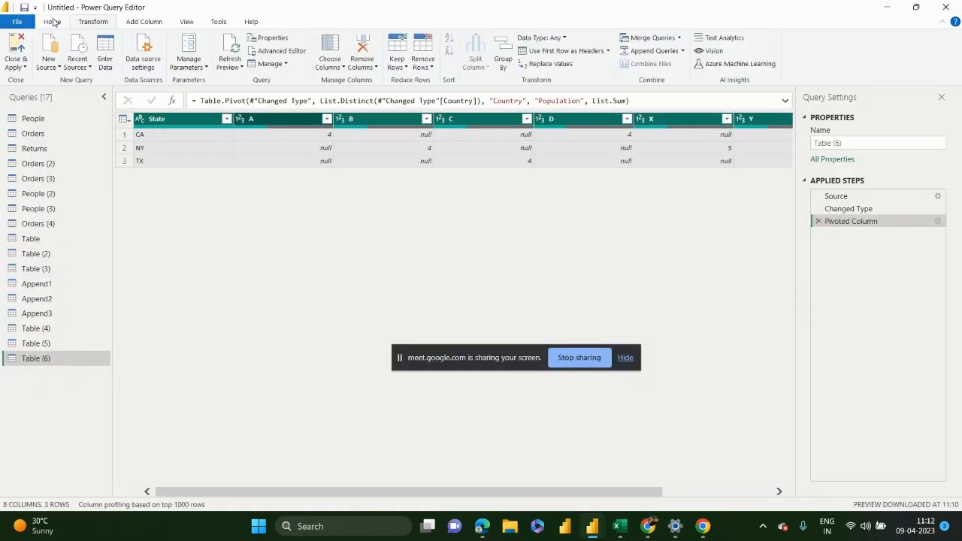
pyautogui.click(106, 63)
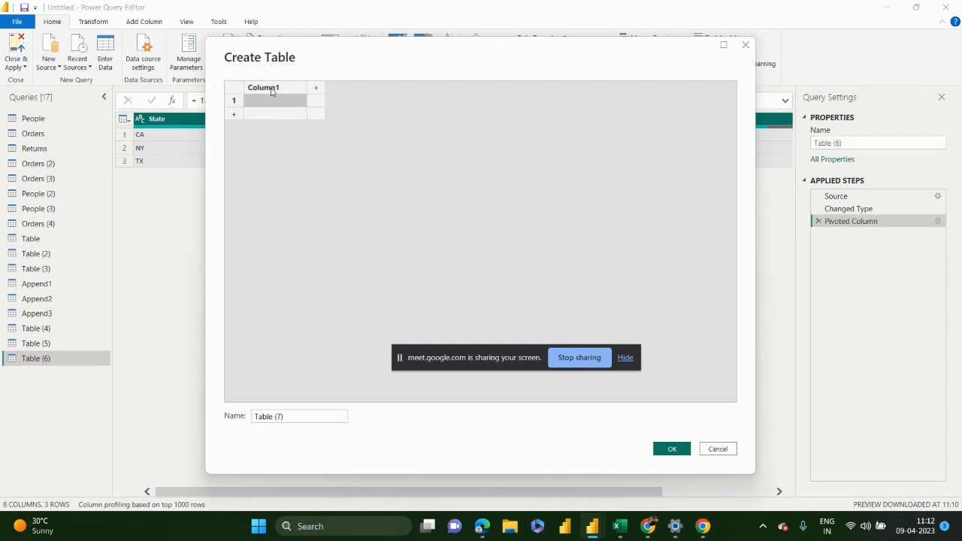
pyautogui.click(272, 91)
pyautogui.hotkey('ctrl', 'v')
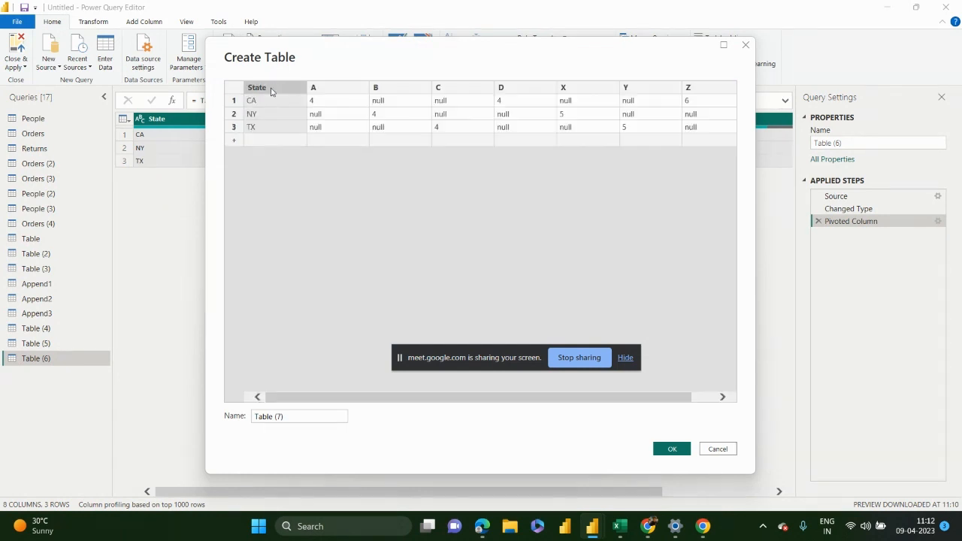
pyautogui.click(673, 449)
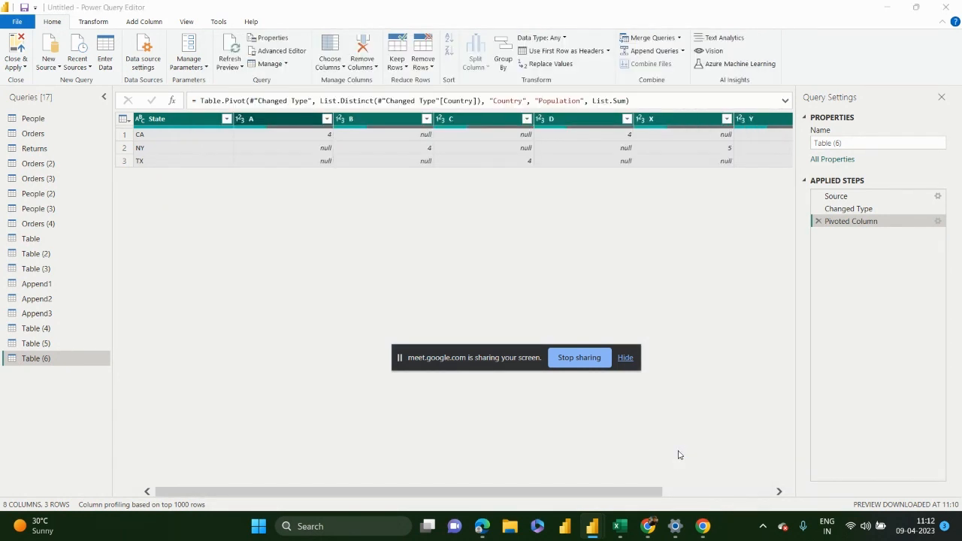
# Step: Unpivot country columns A through Z of the newly created table, keeping State as the fixed column
pyautogui.click(299, 115)
pyautogui.hotkey('shift', 'Right')
pyautogui.hotkey('shift', 'Right')
pyautogui.hotkey('shift', 'Right')
pyautogui.hotkey('shift', 'Right')
pyautogui.hotkey('shift', 'Right')
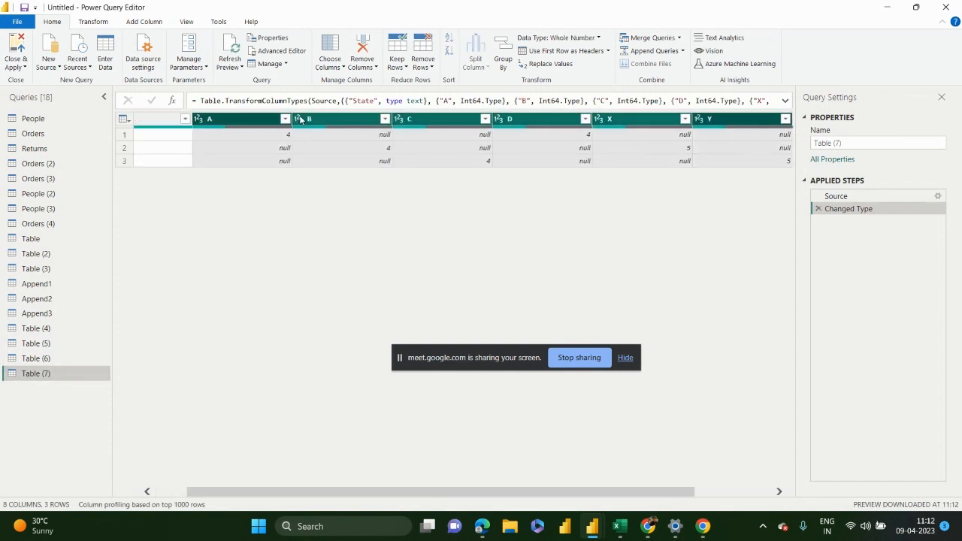
pyautogui.hotkey('shift', 'Right')
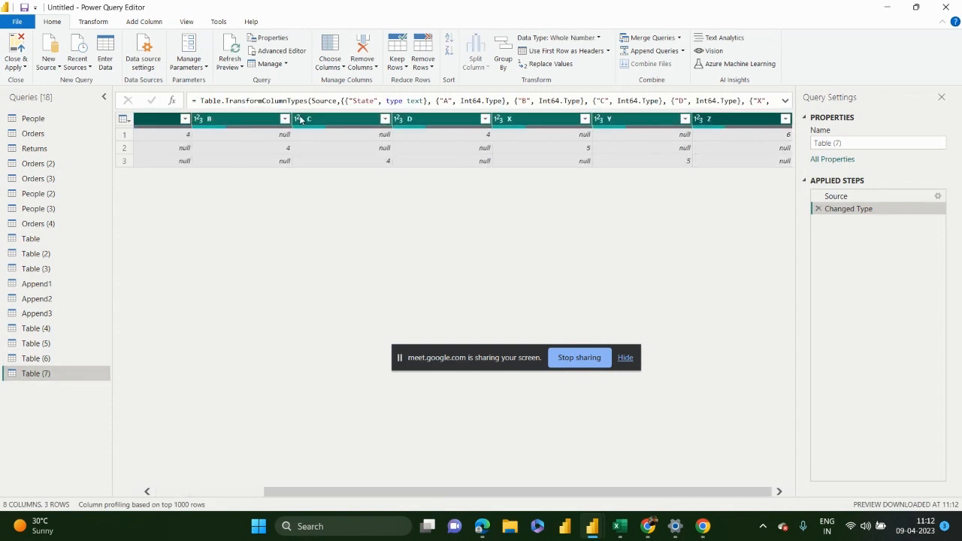
pyautogui.click(93, 21)
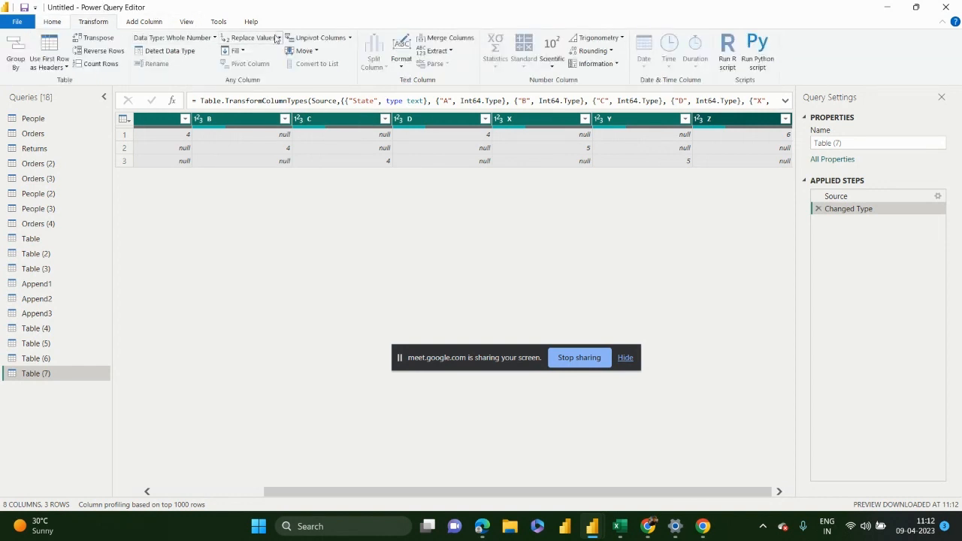
pyautogui.click(296, 38)
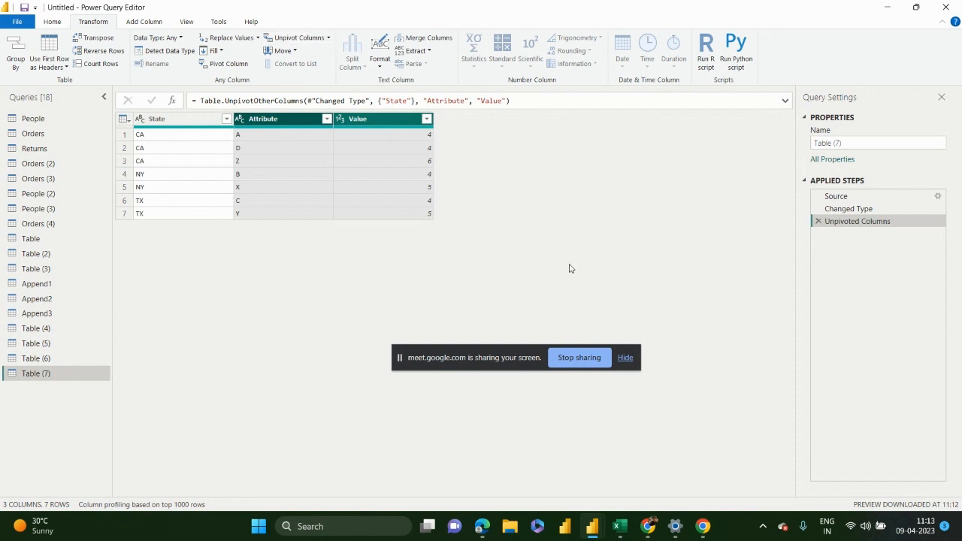
# Step: Switch to the Book2 workbook in Excel and enter the month headers Jan, Feb and Mar in K9:M9
pyautogui.moveTo(628, 529)
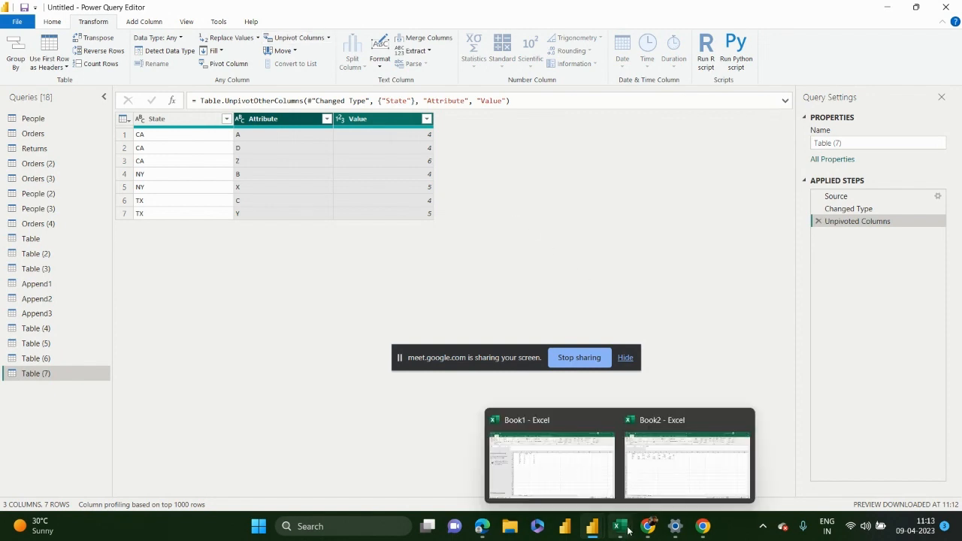
pyautogui.click(652, 470)
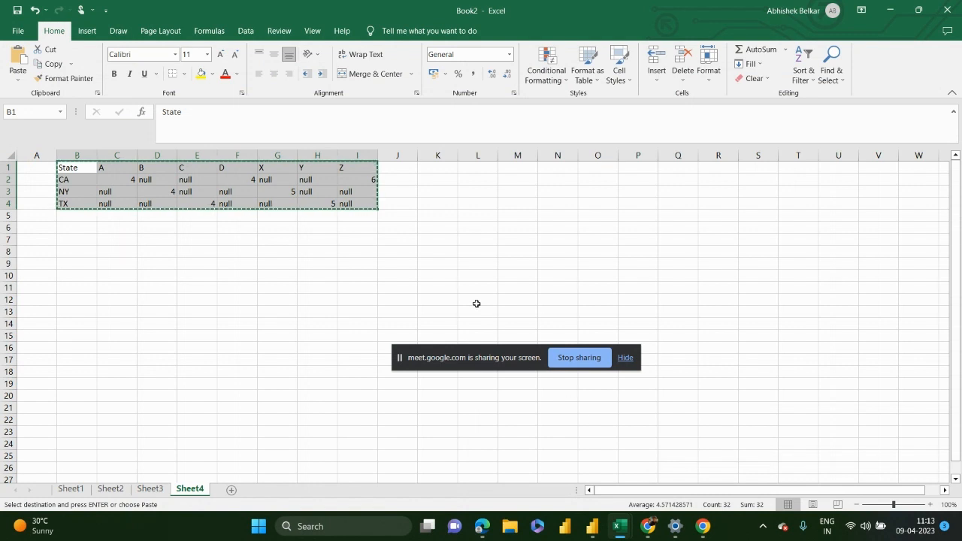
pyautogui.click(428, 261)
pyautogui.write('Jan')
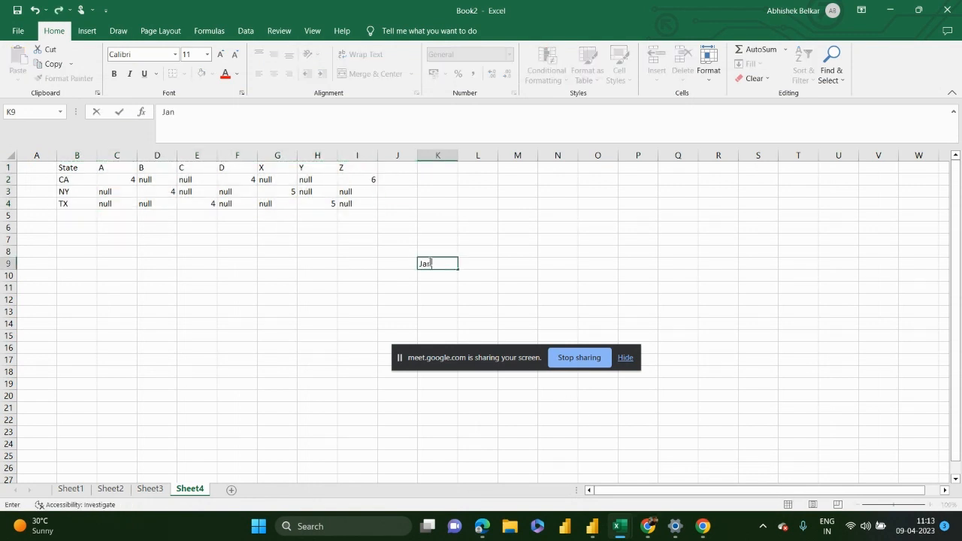
pyautogui.press('Tab')
pyautogui.write('F')
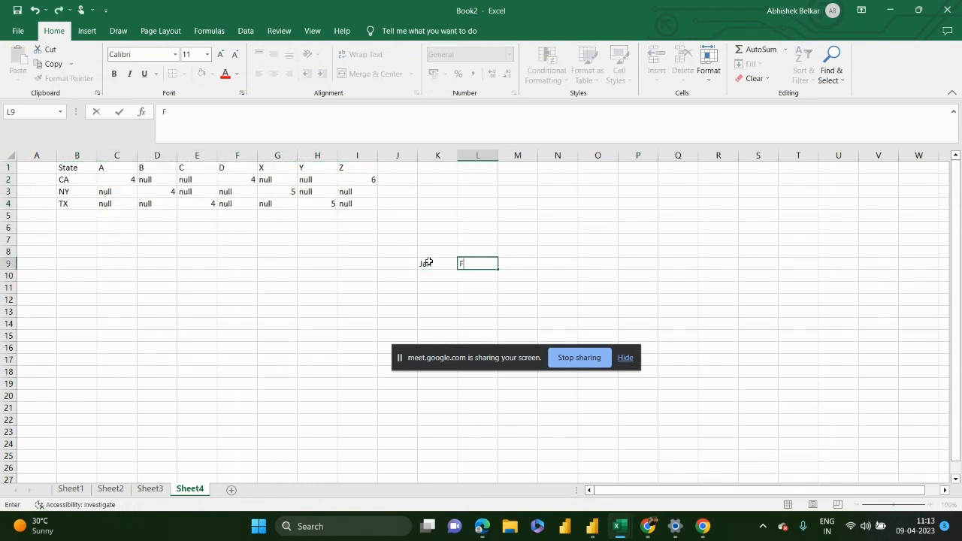
pyautogui.press('Tab')
pyautogui.press('pagedown')
pyautogui.press('pageup')
pyautogui.press('pageup')
pyautogui.press('Down')
pyautogui.press('Down')
pyautogui.press('Down')
pyautogui.press('Down')
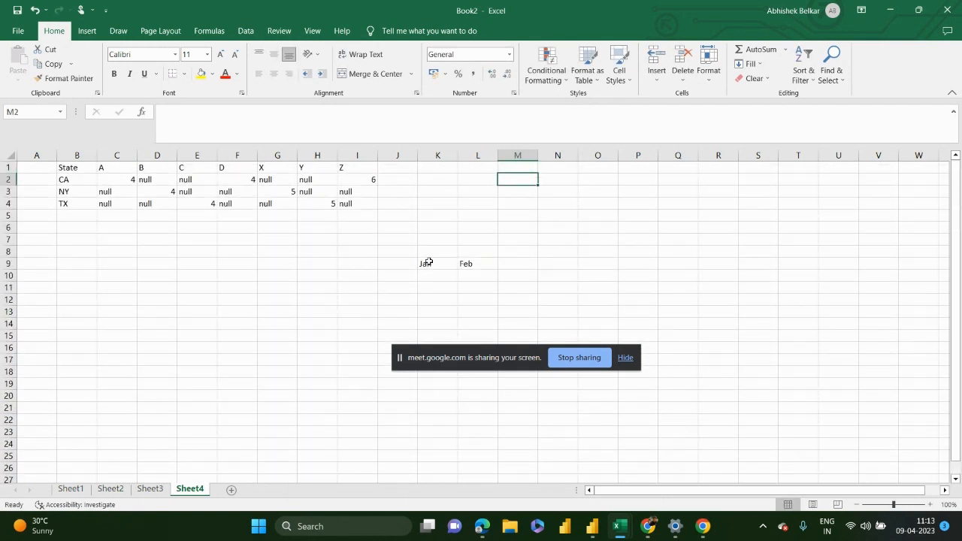
pyautogui.press('Down')
pyautogui.press('Down')
pyautogui.press('Down')
pyautogui.press('Down')
pyautogui.write('Mar')
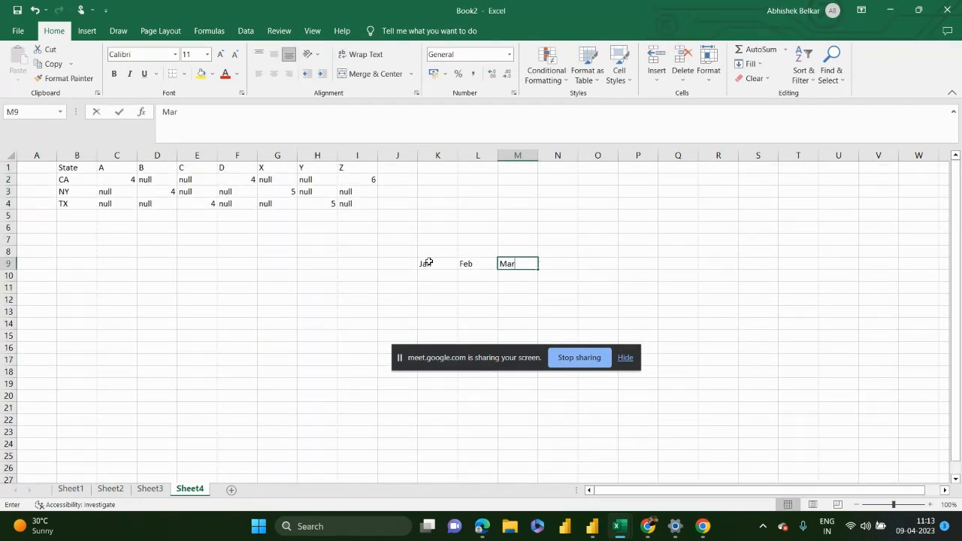
pyautogui.press('Return')
# Step: Enter the row labels QE, EST and Inflation in cells J10:J12
pyautogui.press('Left')
pyautogui.press('Left')
pyautogui.press('Left')
pyautogui.press('Left')
pyautogui.press('Right')
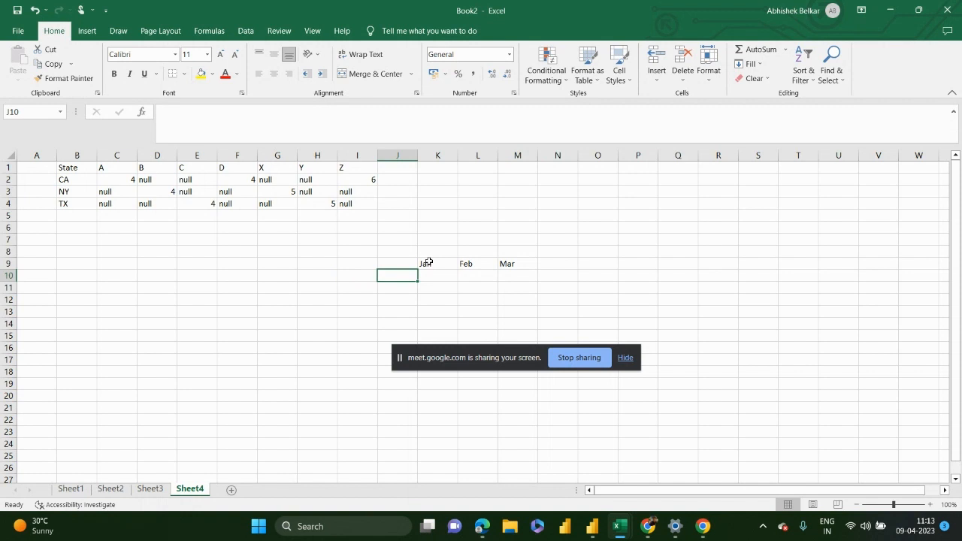
pyautogui.write('QE')
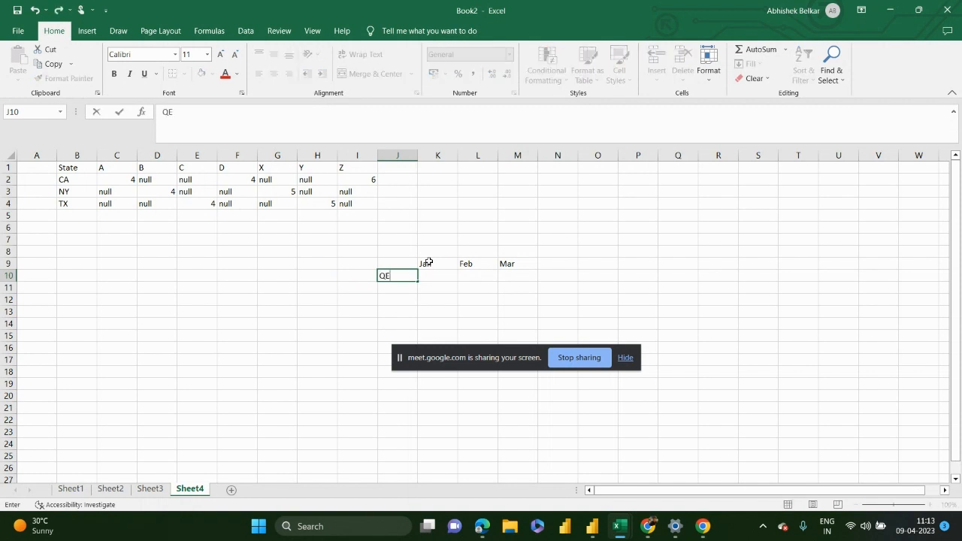
pyautogui.press('Return')
pyautogui.write('EST')
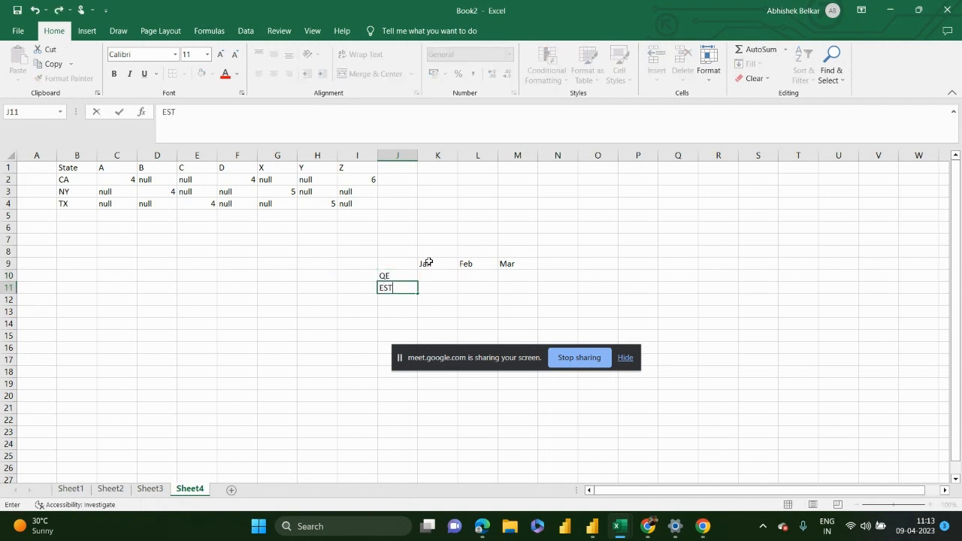
pyautogui.press('Return')
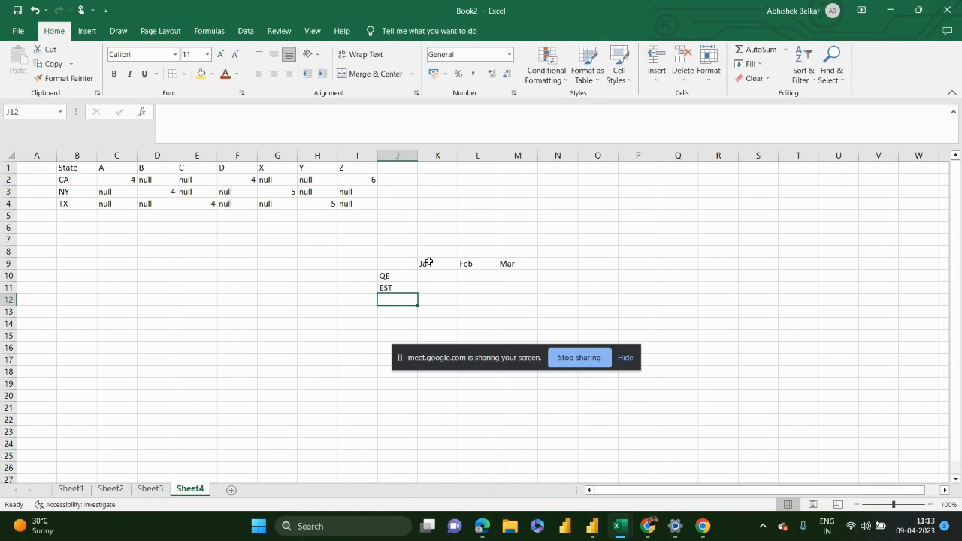
pyautogui.write('Inflation')
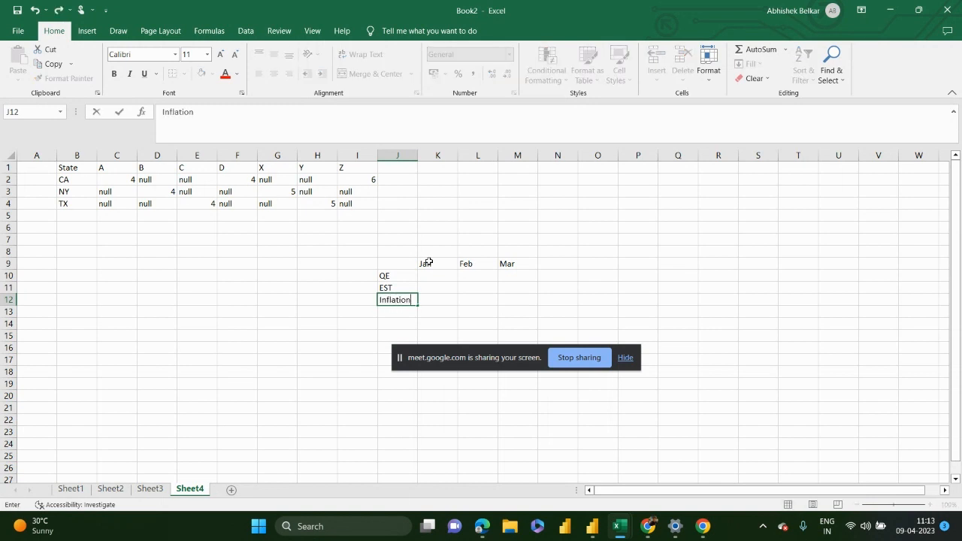
pyautogui.press('Return')
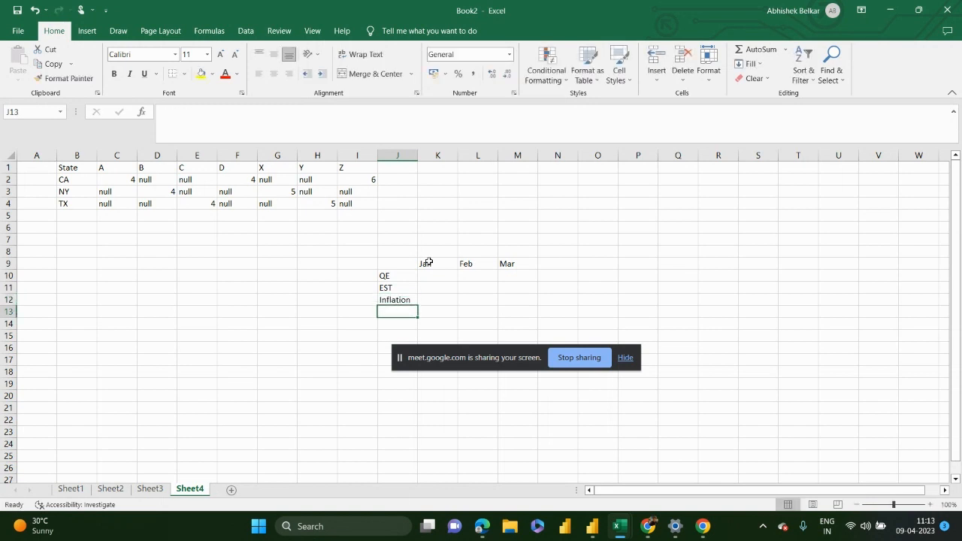
# Step: Add the month header April in N9, beside Mar
pyautogui.press('Up')
pyautogui.press('Up')
pyautogui.press('Up')
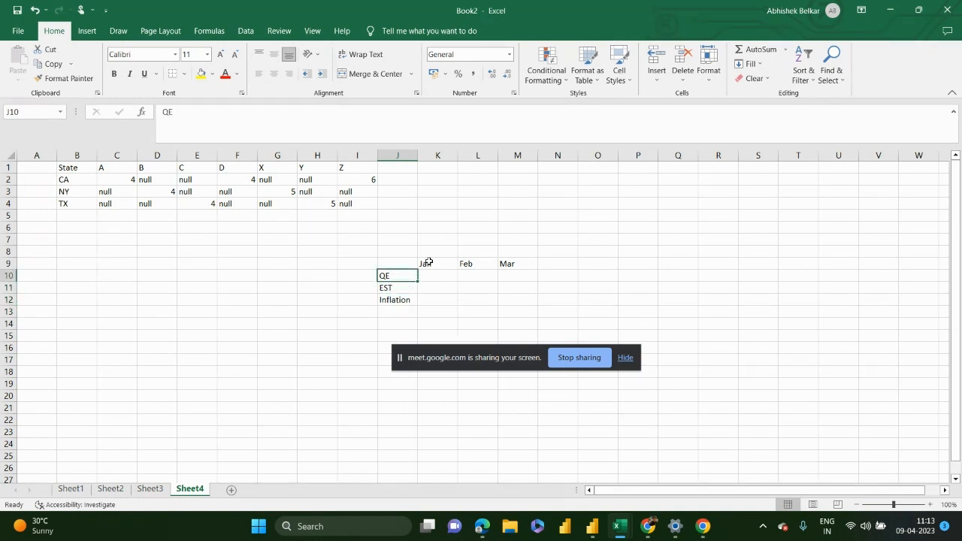
pyautogui.click(437, 277)
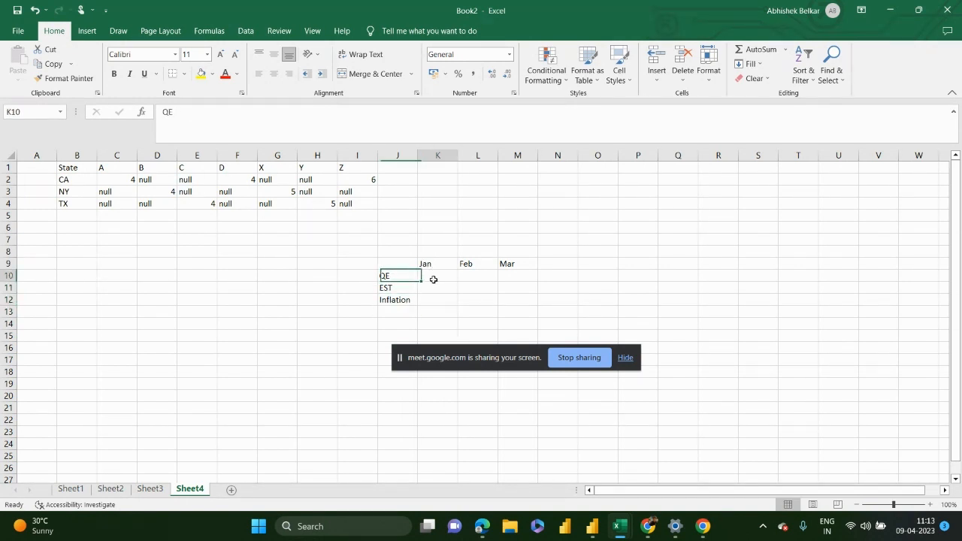
pyautogui.click(549, 272)
pyautogui.press('Up')
pyautogui.write('Apr')
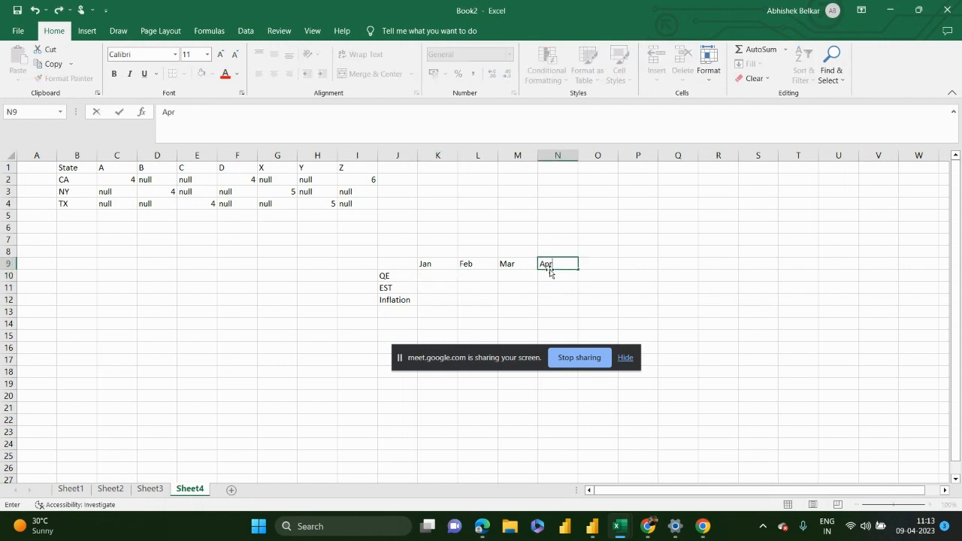
pyautogui.press('Return')
# Step: Examine the wide layout's month header row, its row labels and the columns from K through Q
pyautogui.press('Left')
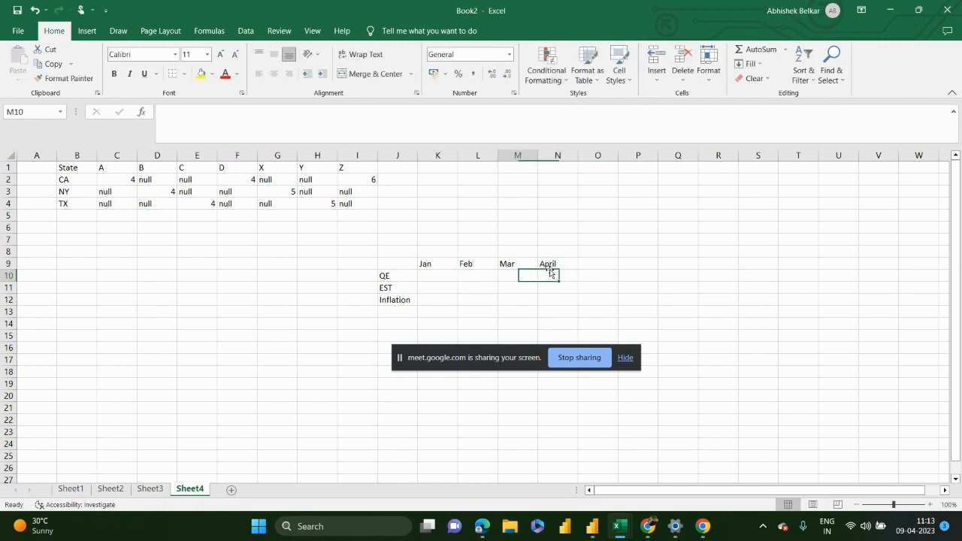
pyautogui.press('Left')
pyautogui.press('Left')
pyautogui.press('Up')
pyautogui.hotkey('shift', 'Right')
pyautogui.hotkey('shift', 'Right')
pyautogui.hotkey('shift', 'Right')
pyautogui.hotkey('shift', 'Right')
pyautogui.hotkey('shift', 'Right')
pyautogui.hotkey('shift', 'Right')
pyautogui.hotkey('shift', 'Right')
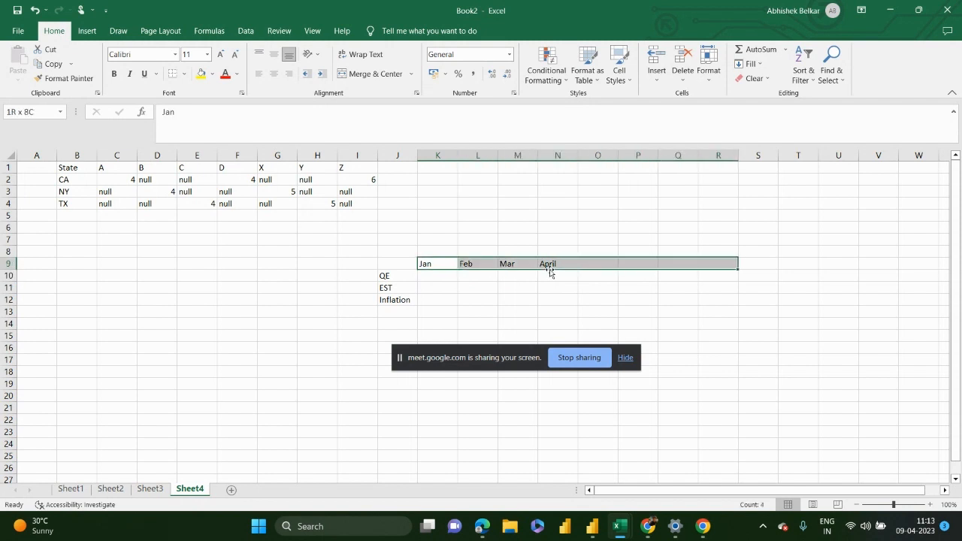
pyautogui.moveTo(386, 285); pyautogui.dragTo(389, 369)
pyautogui.click(432, 285)
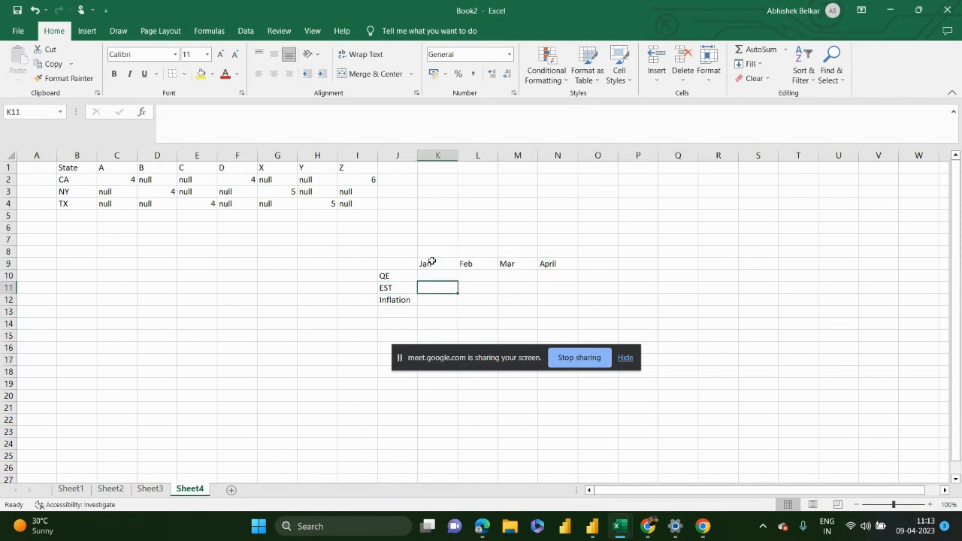
pyautogui.click(437, 155)
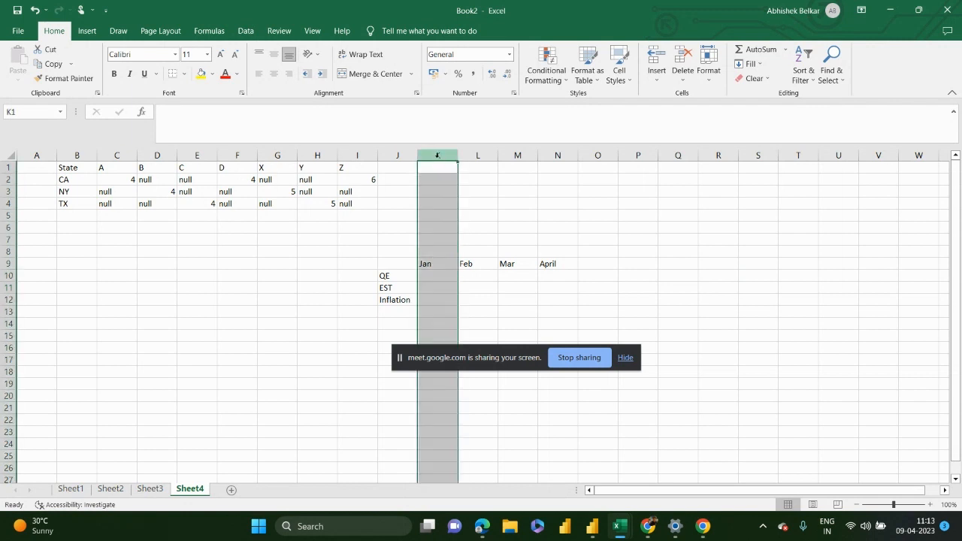
pyautogui.moveTo(436, 155); pyautogui.dragTo(703, 155)
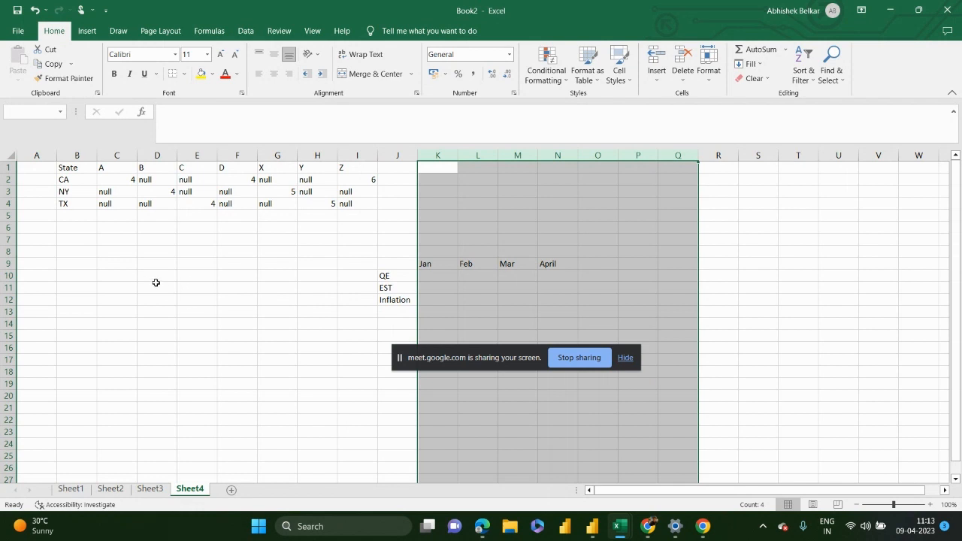
# Step: Copy the labels QE, EST and Inflation from J10:J12 and paste them into B11:B13
pyautogui.click(114, 295)
pyautogui.press('Right')
pyautogui.press('Right')
pyautogui.press('Right')
pyautogui.press('Right')
pyautogui.press('Right')
pyautogui.press('Right')
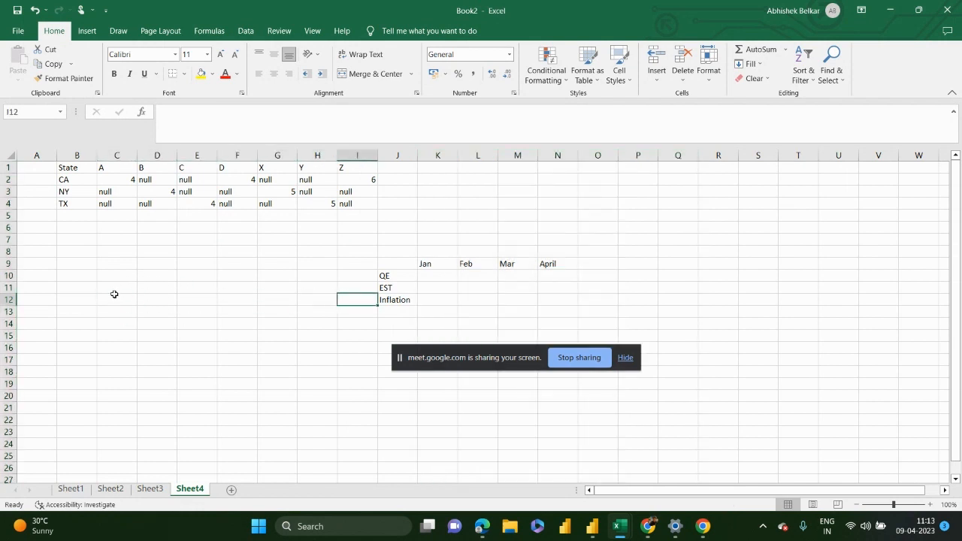
pyautogui.press('Up')
pyautogui.press('Right')
pyautogui.press('Up')
pyautogui.hotkey('shift', 'Down')
pyautogui.hotkey('shift', 'Down')
pyautogui.hotkey('ctrl', 'c')
pyautogui.press('Left')
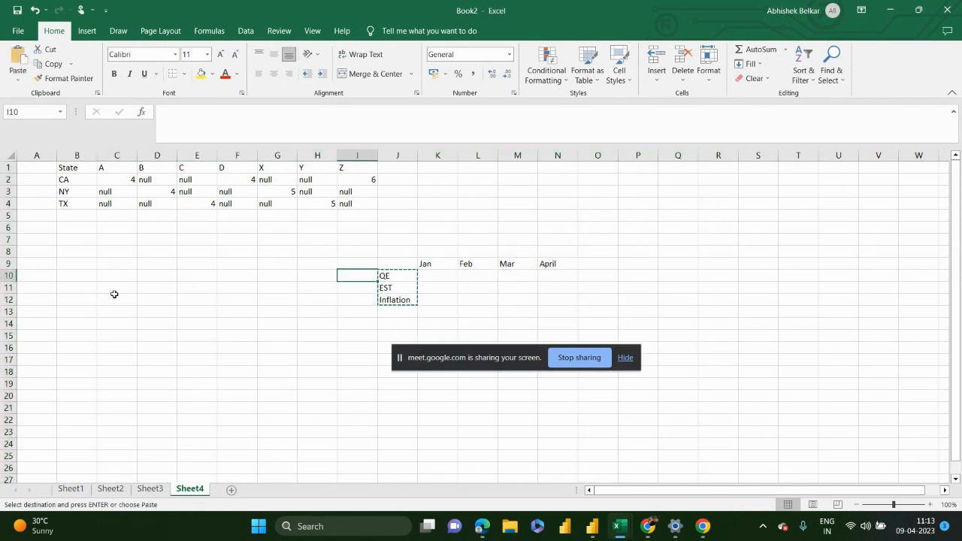
pyautogui.press('Left')
pyautogui.press('Left')
pyautogui.press('Left')
pyautogui.press('Left')
pyautogui.press('Left')
pyautogui.press('Left')
pyautogui.press('Left')
pyautogui.press('Down')
pyautogui.hotkey('ctrl', 'v')
# Step: Enter Jan in C11 beside the copied QE label
pyautogui.press('Right')
pyautogui.press('Right')
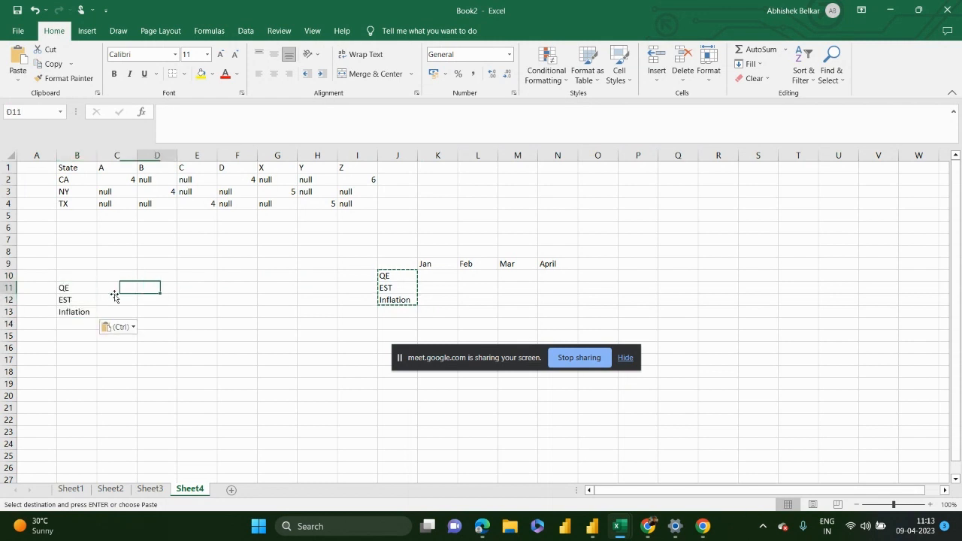
pyautogui.press('Left')
pyautogui.write('Jan')
pyautogui.press('Return')
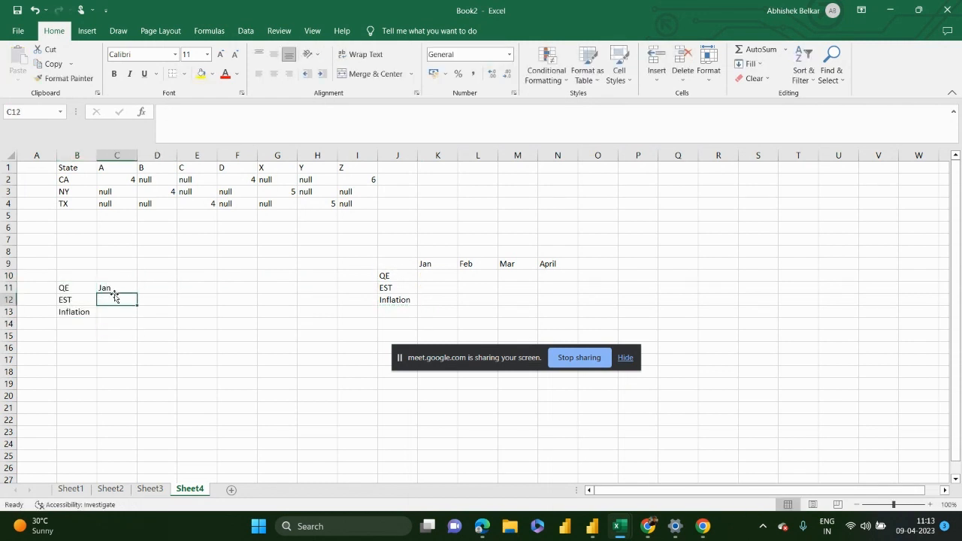
# Step: Move the copied EST and Inflation labels from B12:B13 down to B16:B17
pyautogui.press('Left')
pyautogui.hotkey('shift', 'Down')
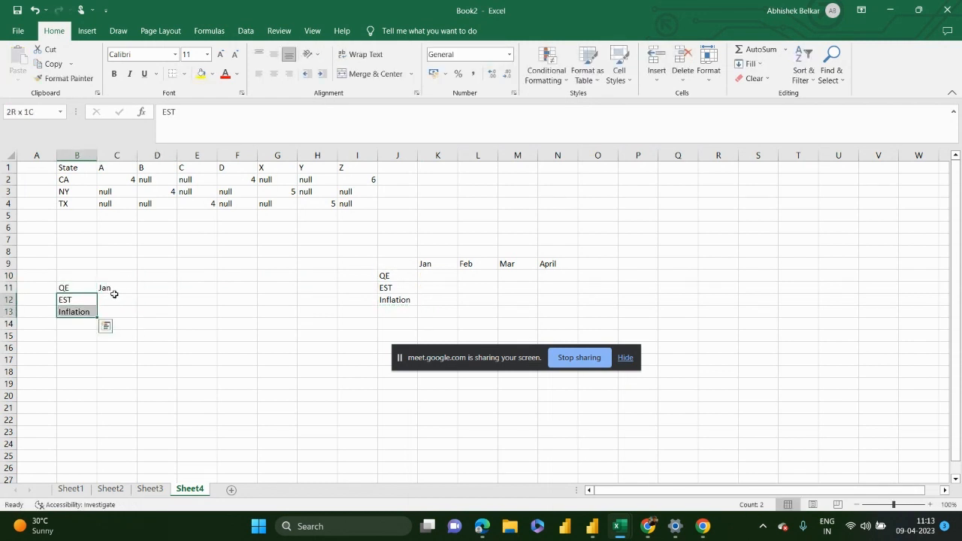
pyautogui.hotkey('ctrl', 'x')
pyautogui.press('Down')
pyautogui.press('Down')
pyautogui.press('Down')
pyautogui.press('Down')
pyautogui.hotkey('ctrl', 'v')
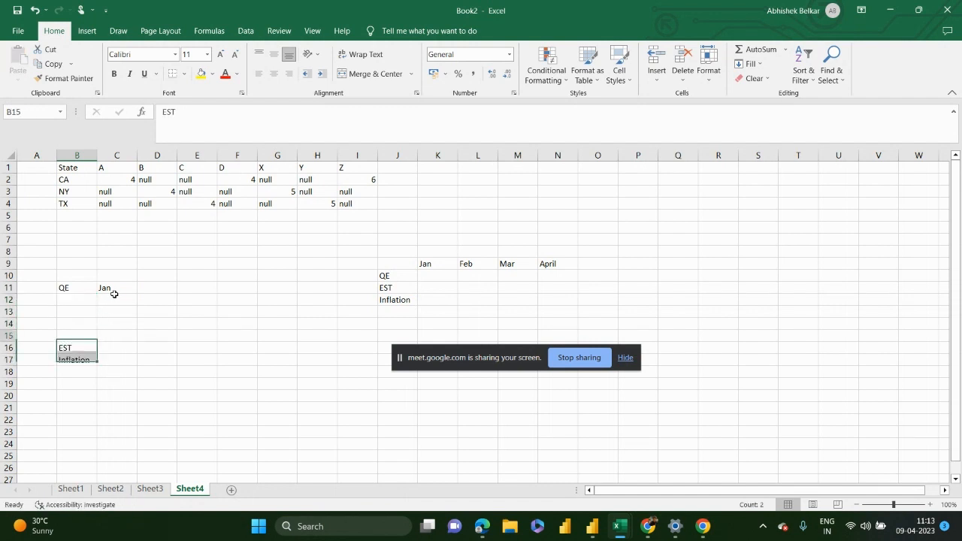
# Step: Enter FEB in C12 and Mar in C13, below Jan in the QE block
pyautogui.press('Up')
pyautogui.press('Up')
pyautogui.press('Up')
pyautogui.press('Right')
pyautogui.press('Up')
pyautogui.write('FEB')
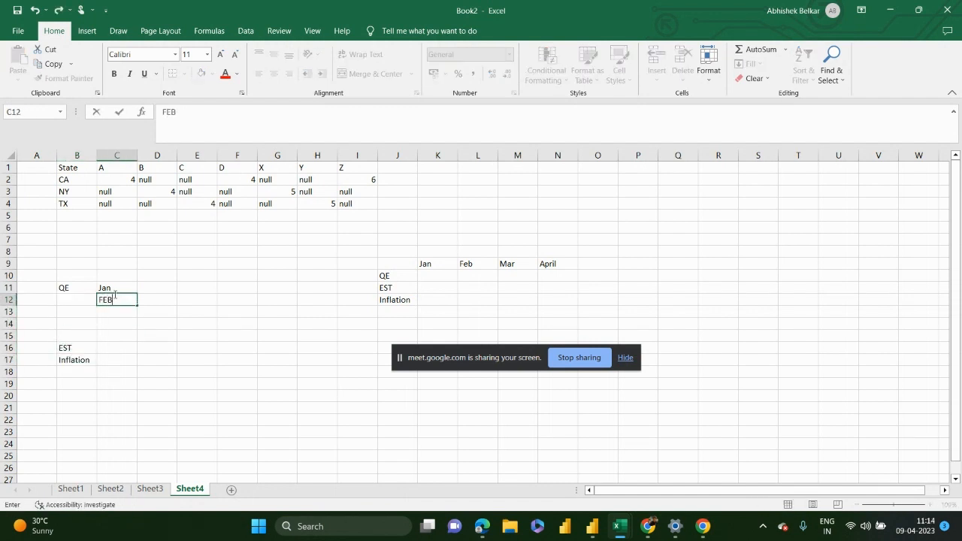
pyautogui.press('Return')
pyautogui.write('Mar')
pyautogui.press('Return')
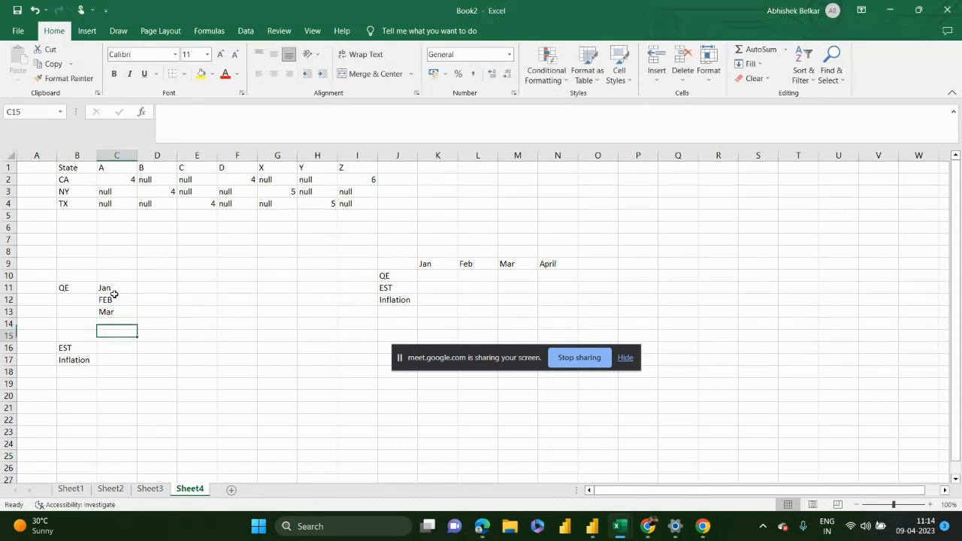
# Step: Move the Inflation label from B17 down to B21
pyautogui.press('Down')
pyautogui.press('Down')
pyautogui.press('Left')
pyautogui.press('Down')
pyautogui.hotkey('ctrl', 'x')
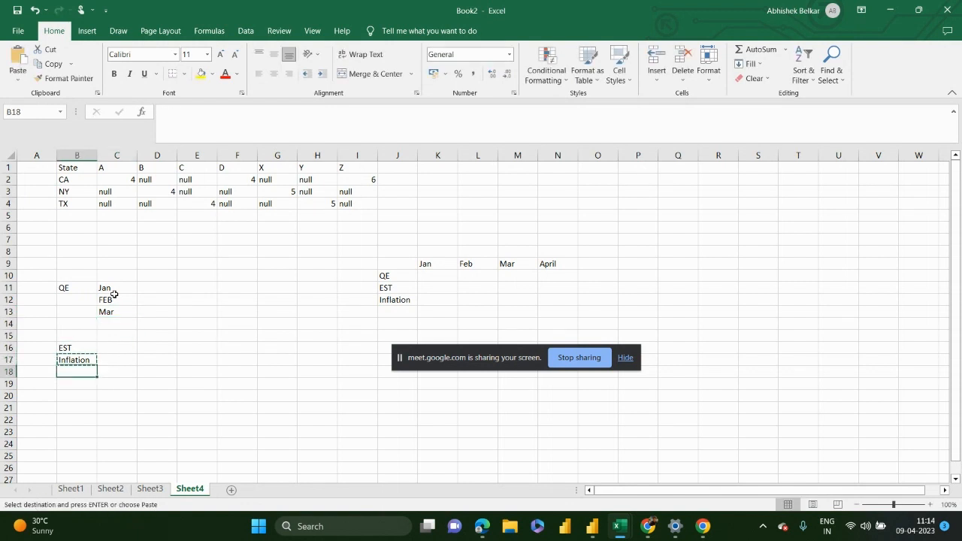
pyautogui.press('Down')
pyautogui.press('Down')
pyautogui.press('Down')
pyautogui.press('Down')
pyautogui.press('Return')
# Step: Compare the stacked months in C11:C13 with the wide layout that has month headers across row 9
pyautogui.press('Up')
pyautogui.press('Up')
pyautogui.press('Up')
pyautogui.press('Up')
pyautogui.press('Up')
pyautogui.press('Up')
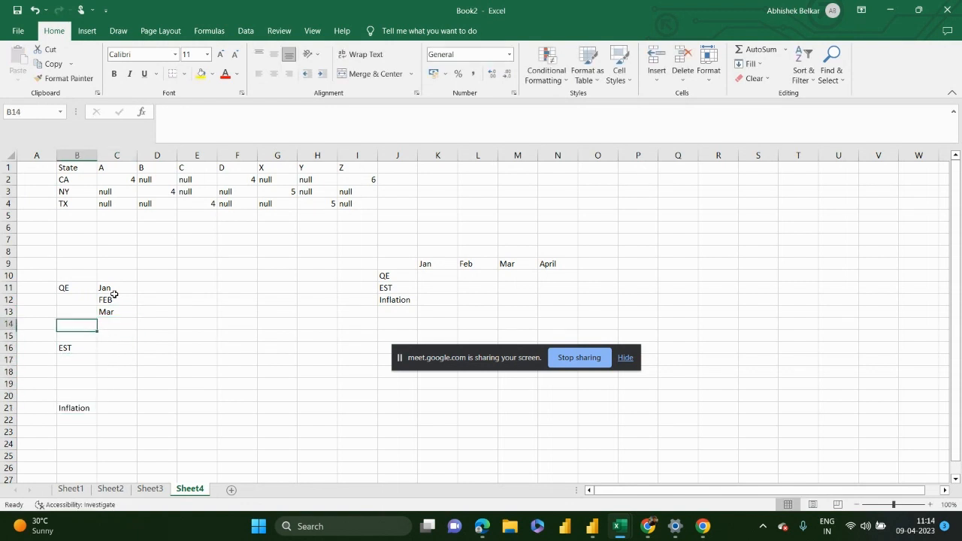
pyautogui.press('Right')
pyautogui.press('Up')
pyautogui.press('Up')
pyautogui.press('Up')
pyautogui.press('Up')
pyautogui.hotkey('shift', 'Down')
pyautogui.hotkey('shift', 'Down')
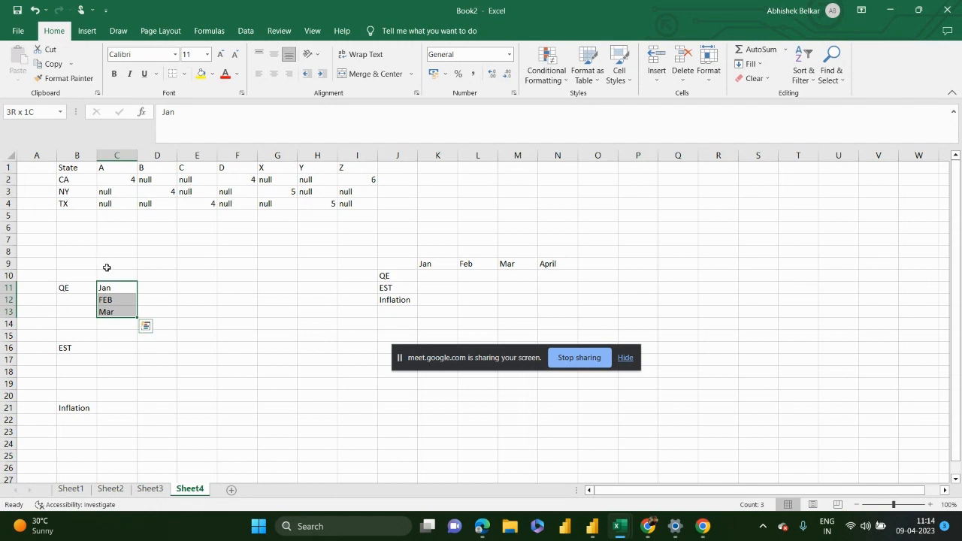
pyautogui.moveTo(367, 254); pyautogui.dragTo(588, 312)
pyautogui.click(467, 284)
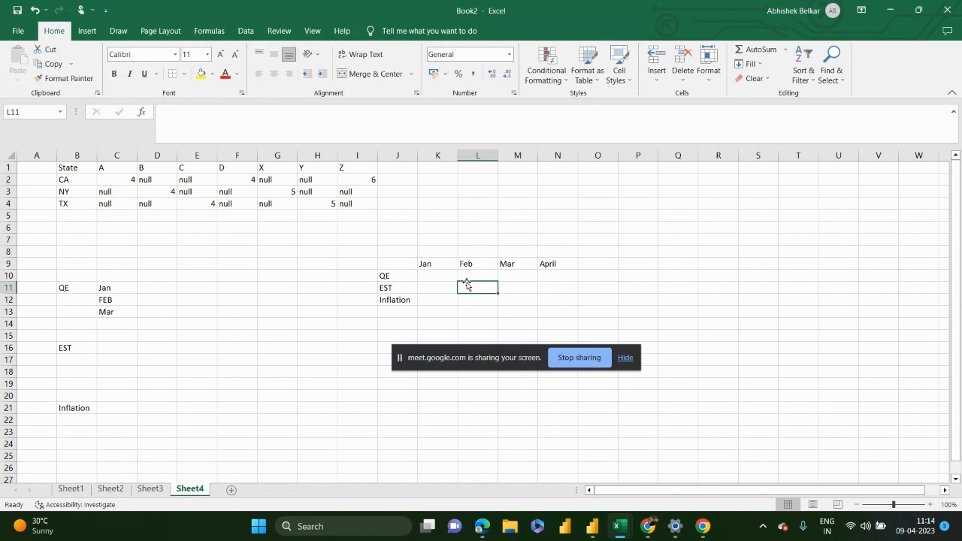
pyautogui.click(435, 263)
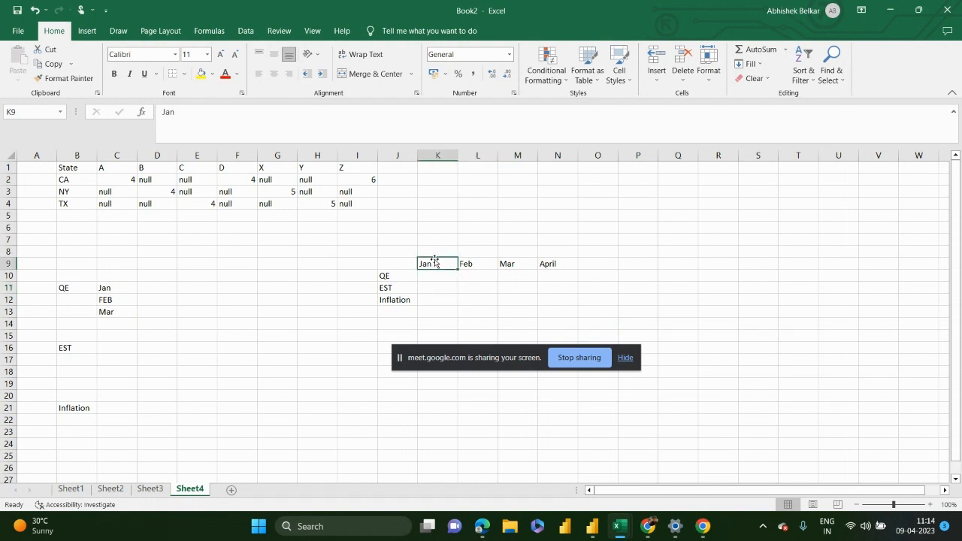
pyautogui.click(470, 264)
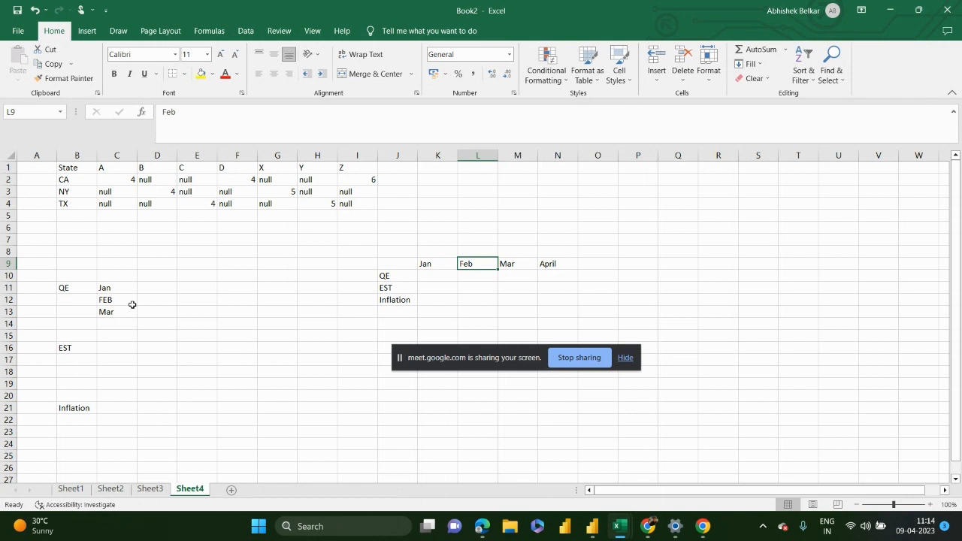
pyautogui.click(108, 285)
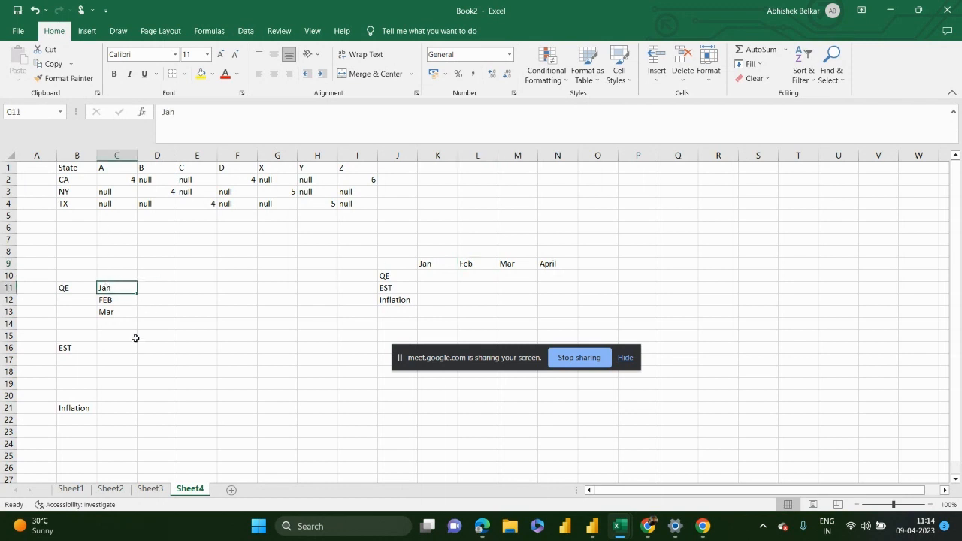
# Step: Switch to Power Query Editor, open the Orders query and move the DF column to the beginning
pyautogui.moveTo(149, 287); pyautogui.dragTo(166, 418)
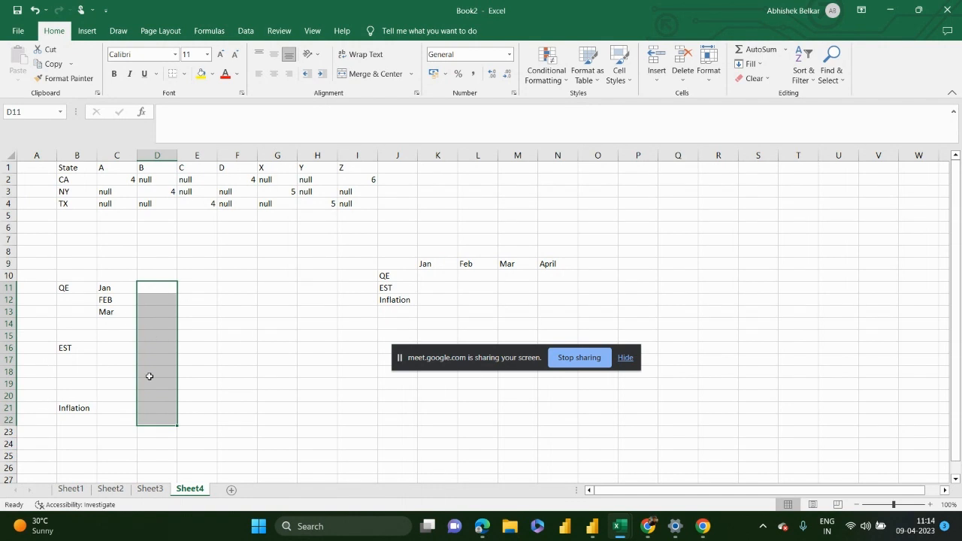
pyautogui.hotkey('alt', 'Tab')
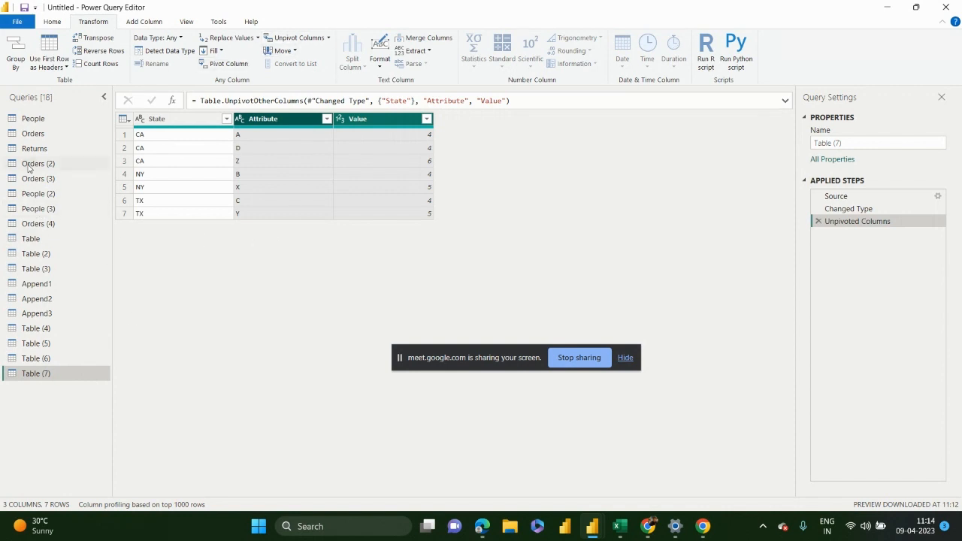
pyautogui.click(31, 133)
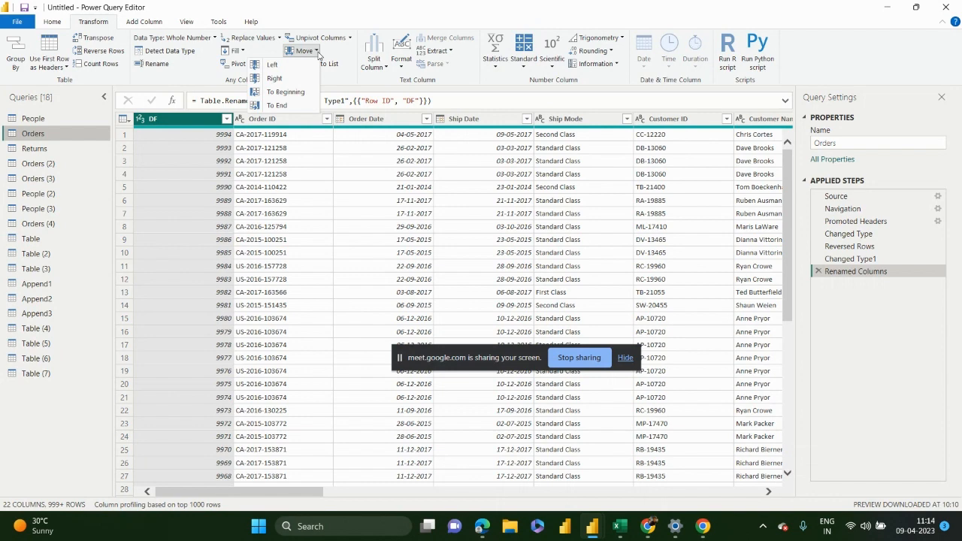
pyautogui.click(285, 92)
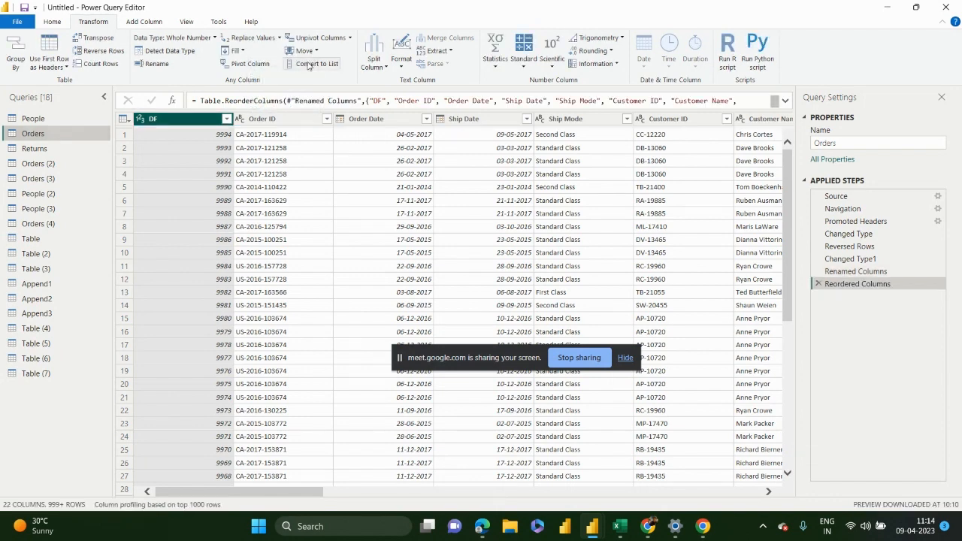
# Step: Move the DF column one place right and to the end of the Orders table, and return it to the beginning
pyautogui.click(304, 51)
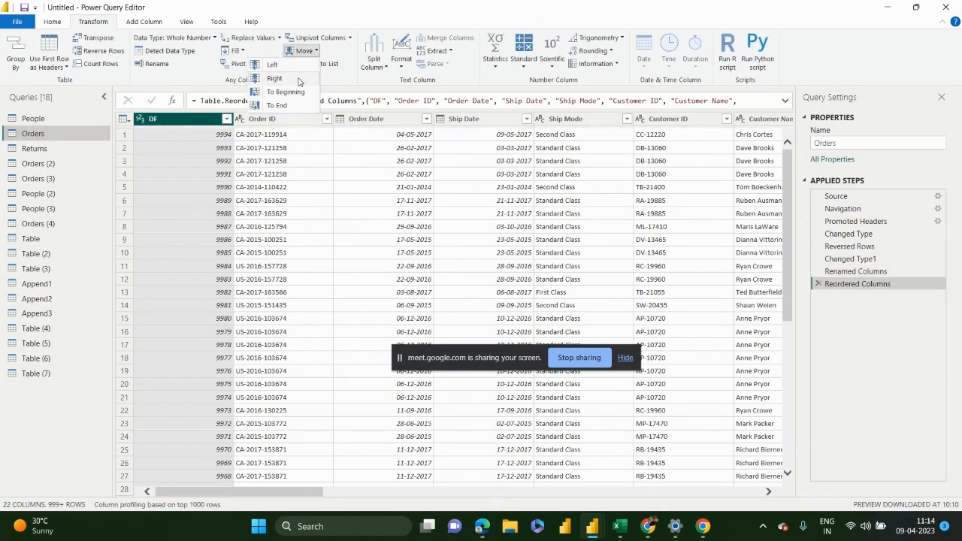
pyautogui.click(297, 81)
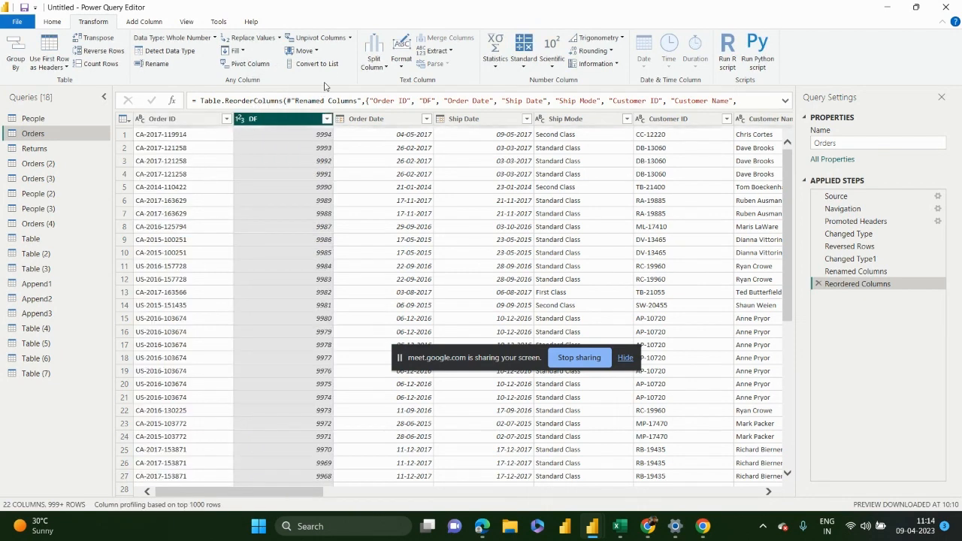
pyautogui.click(313, 53)
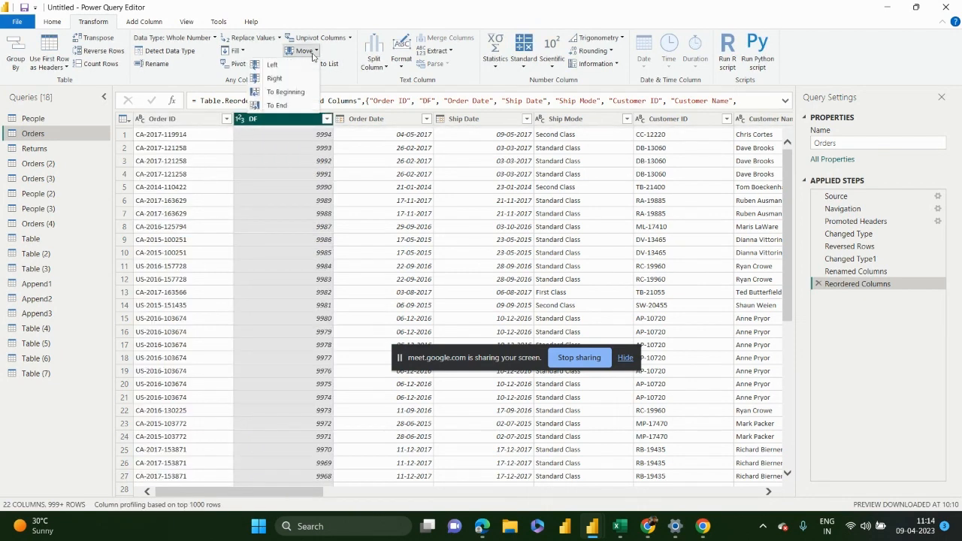
pyautogui.click(304, 105)
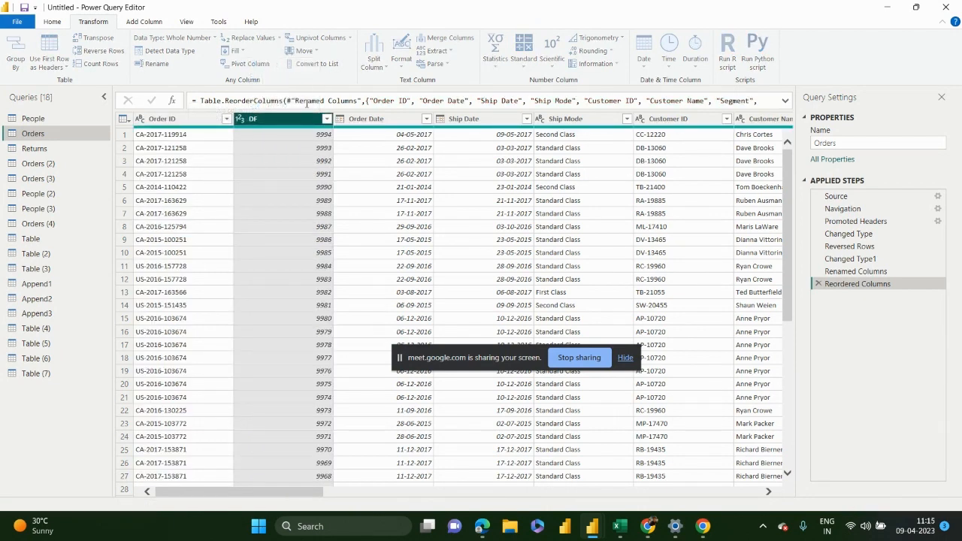
pyautogui.click(310, 51)
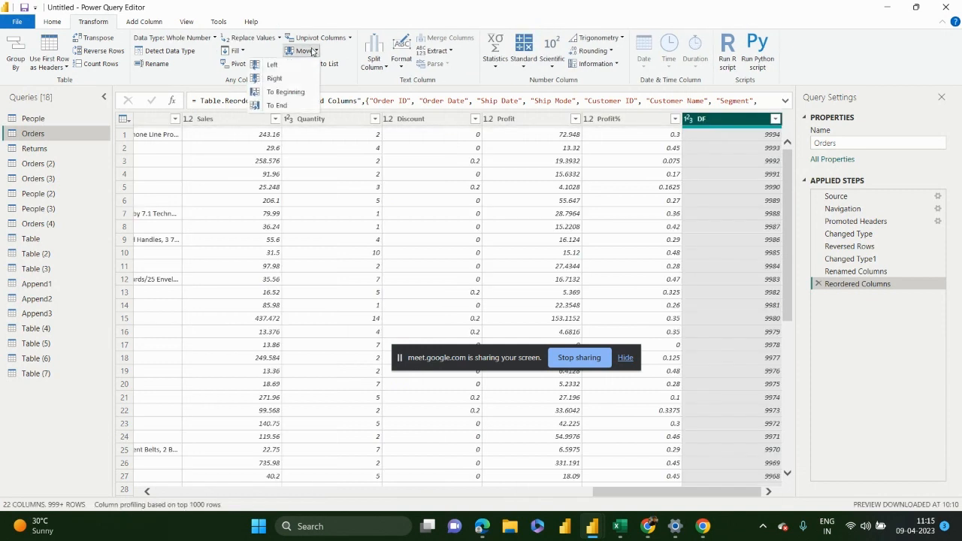
pyautogui.click(300, 92)
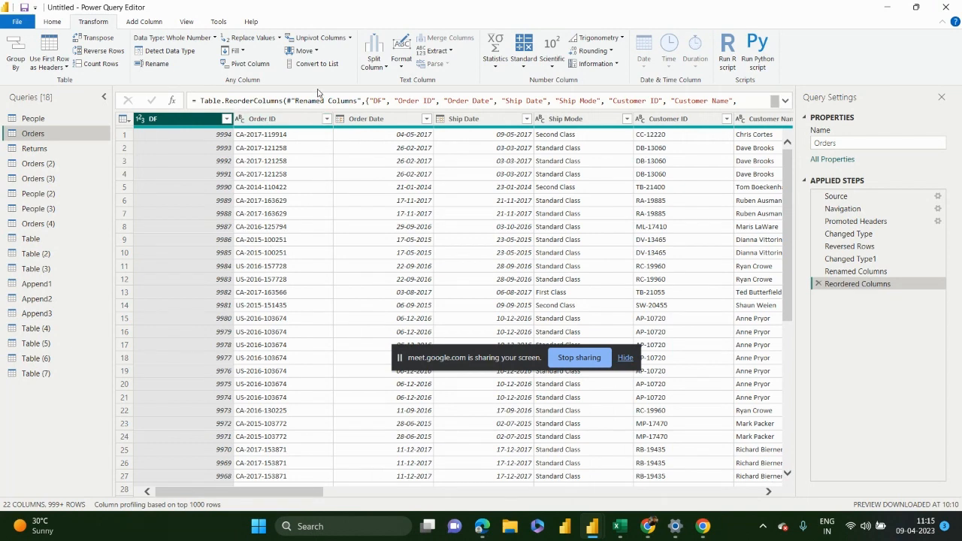
# Step: Convert the Ship Mode column to a list and remove its duplicate items
pyautogui.click(565, 119)
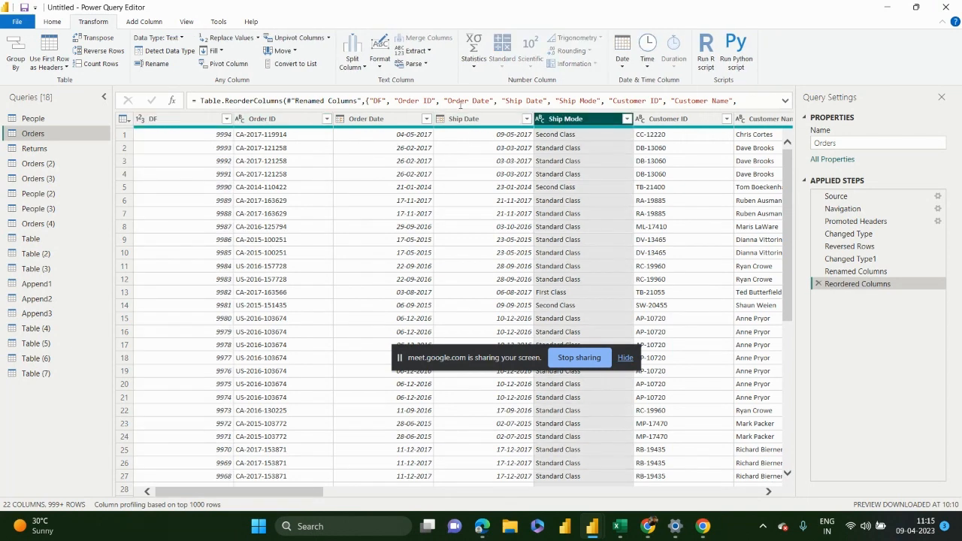
pyautogui.click(295, 64)
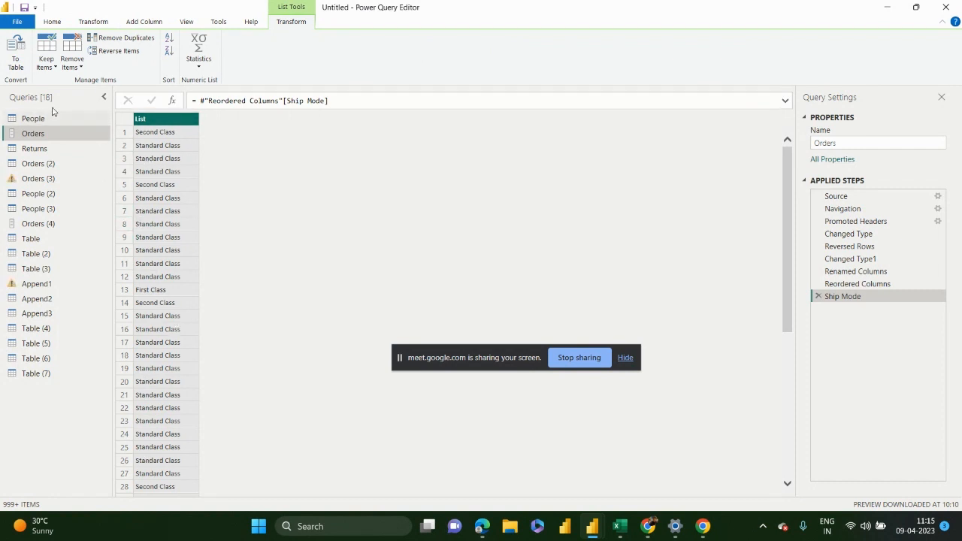
pyautogui.click(46, 65)
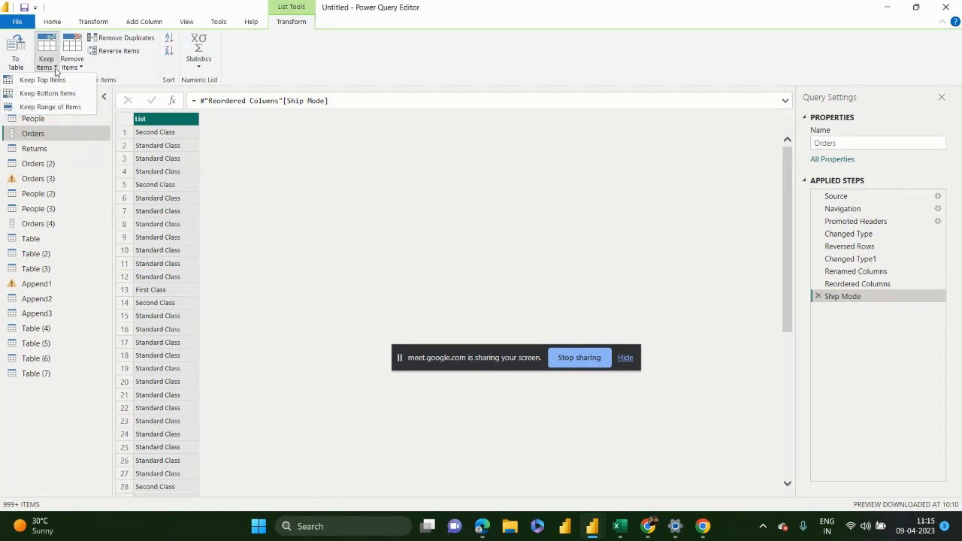
pyautogui.click(59, 67)
pyautogui.click(67, 65)
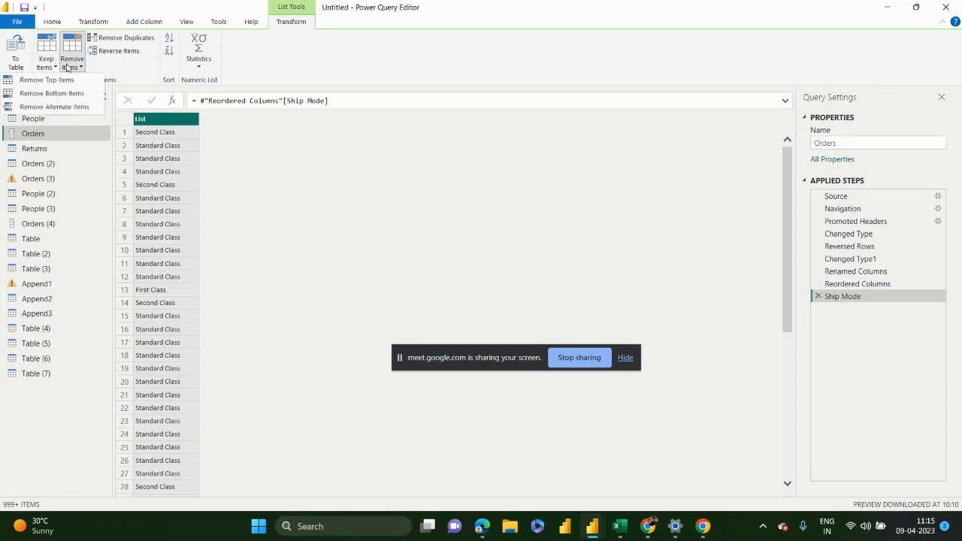
pyautogui.click(137, 75)
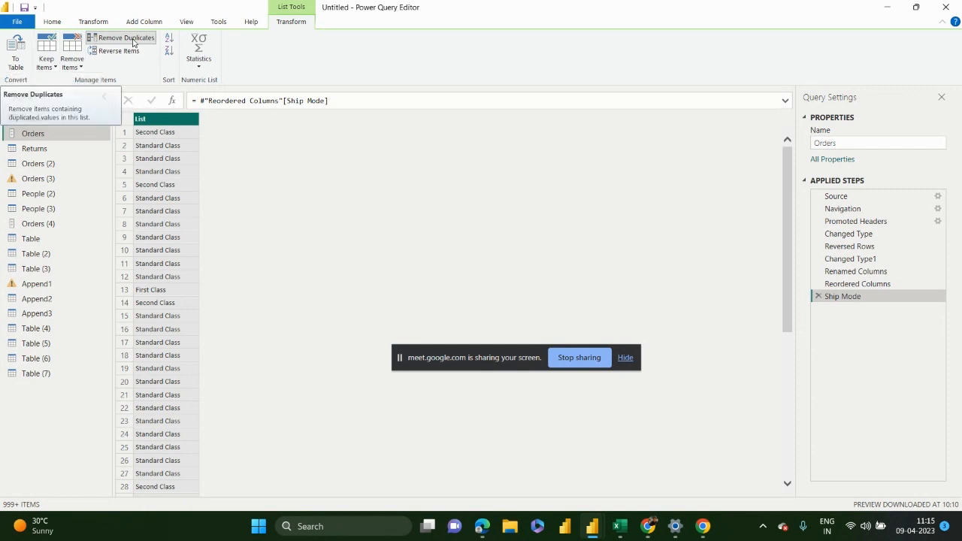
pyautogui.click(133, 42)
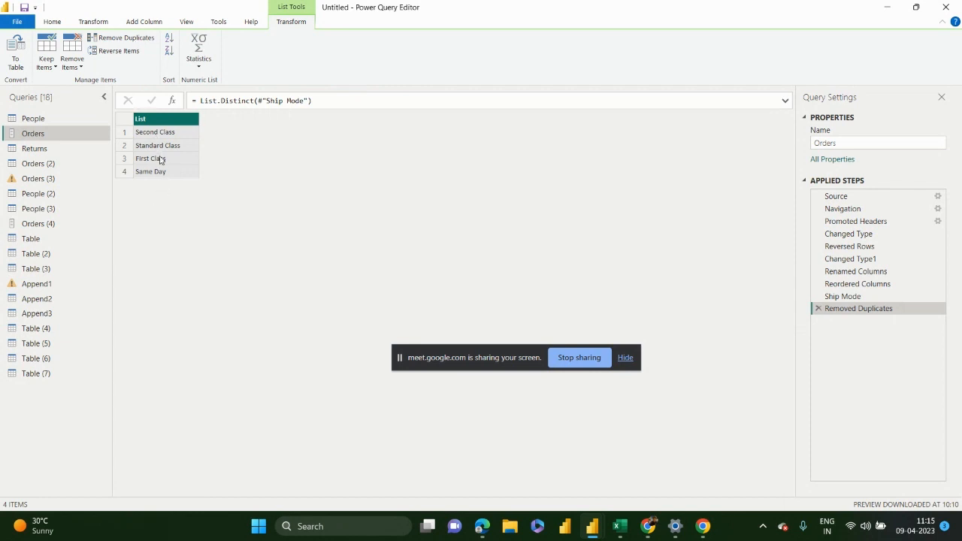
# Step: Delete the Removed Duplicates and Ship Mode applied steps from the Orders query
pyautogui.click(818, 308)
pyautogui.click(818, 297)
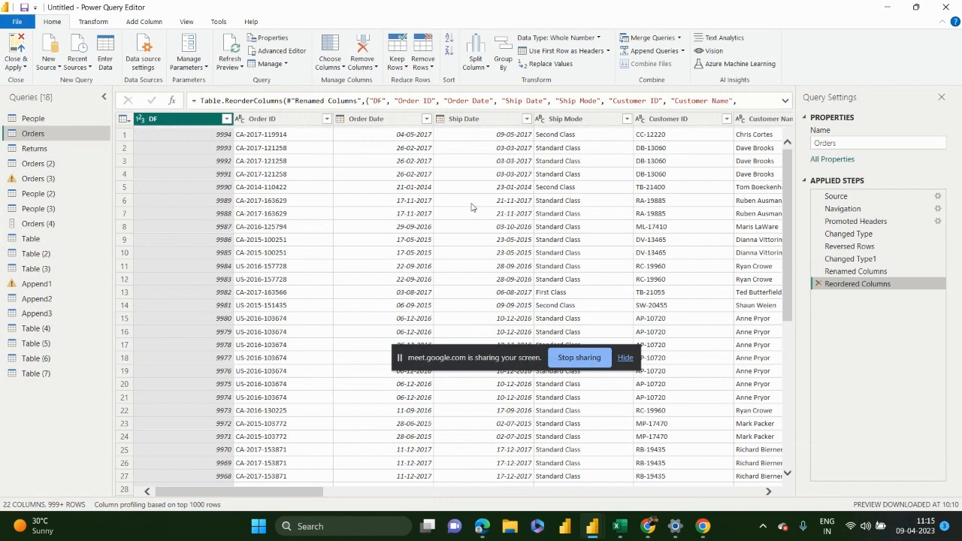
# Step: Convert the Customer Name column of the Orders query to a list
pyautogui.click(93, 22)
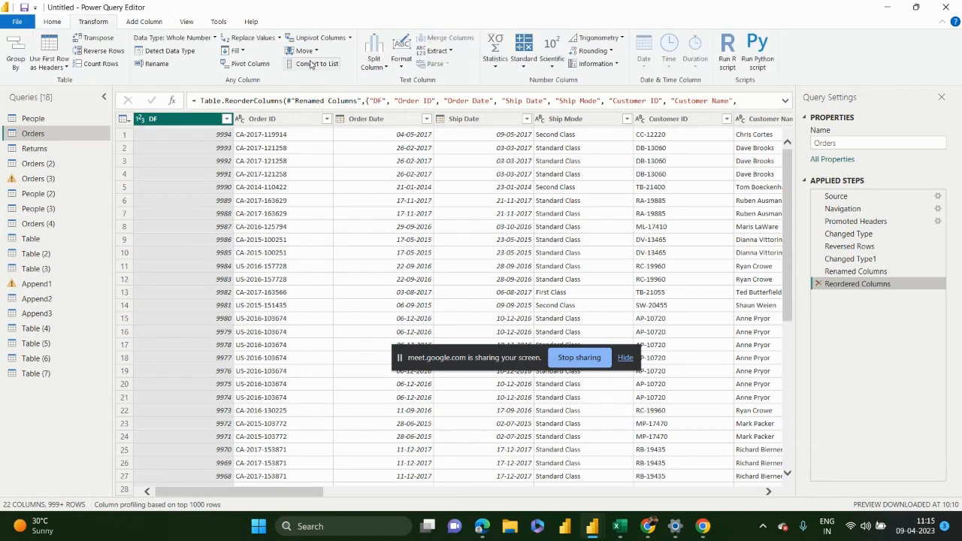
pyautogui.click(413, 120)
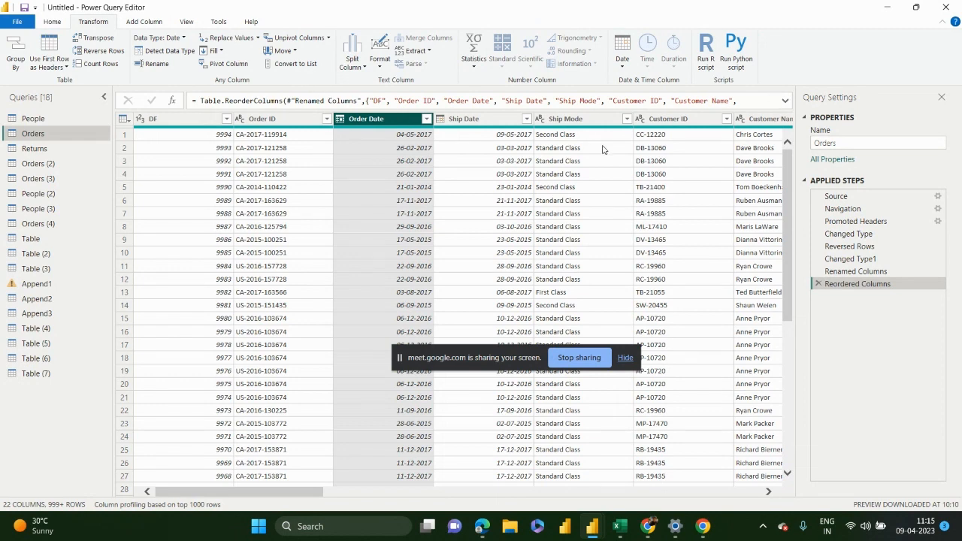
pyautogui.click(755, 119)
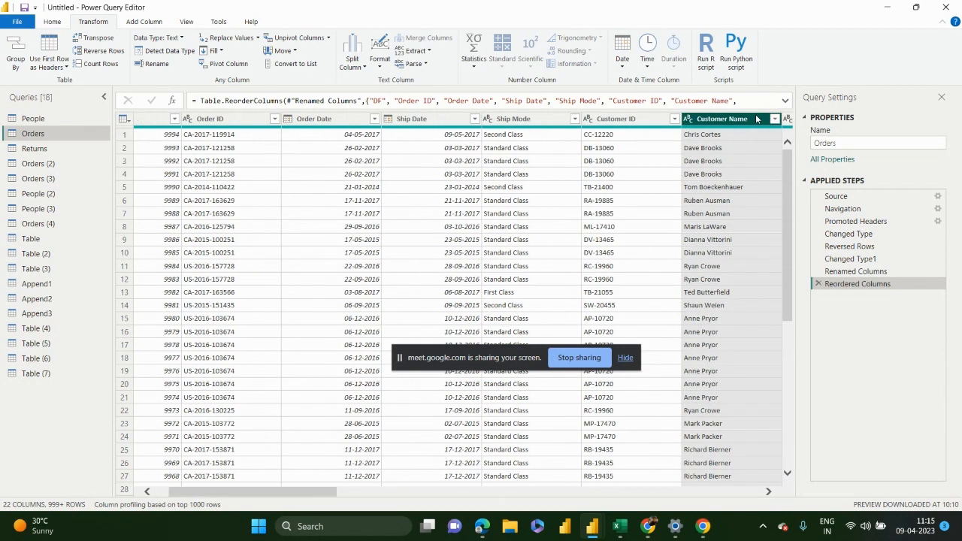
pyautogui.click(304, 66)
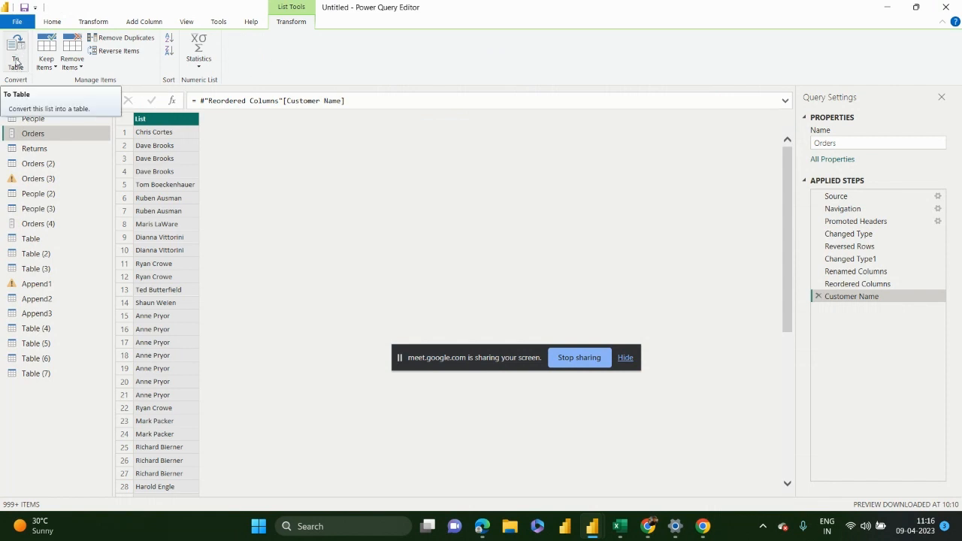
# Step: Review the item-removal and statistics options for the list, and delete the Customer Name applied step
pyautogui.click(50, 66)
pyautogui.click(73, 65)
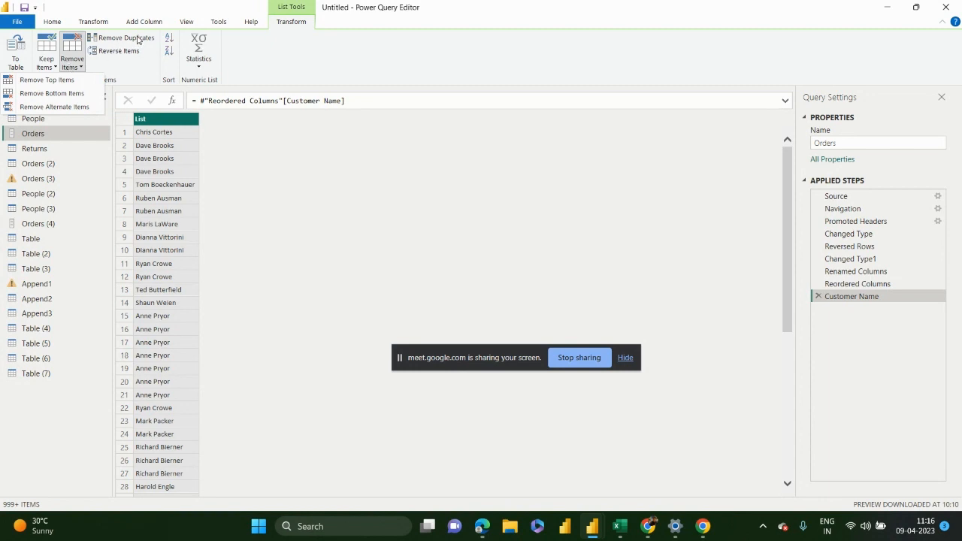
pyautogui.click(207, 65)
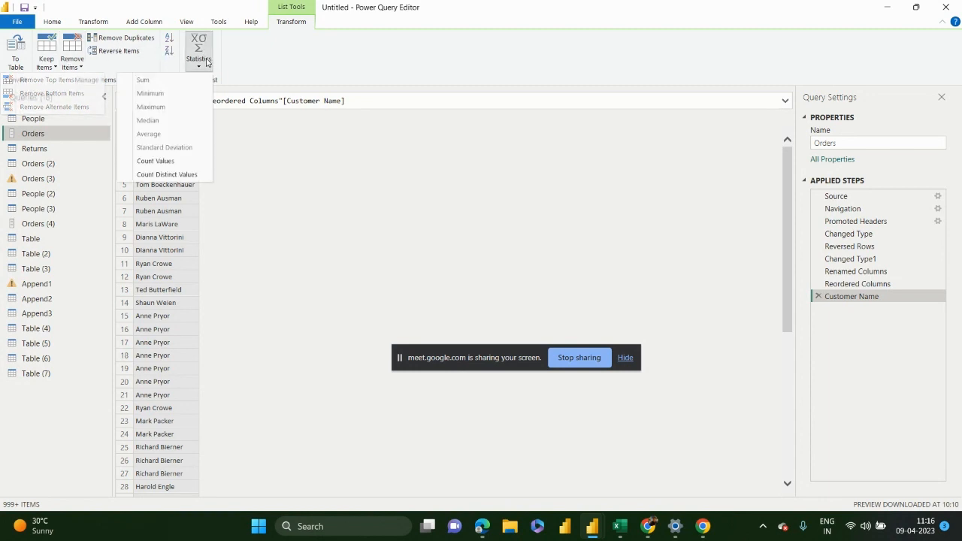
pyautogui.click(273, 215)
pyautogui.click(154, 120)
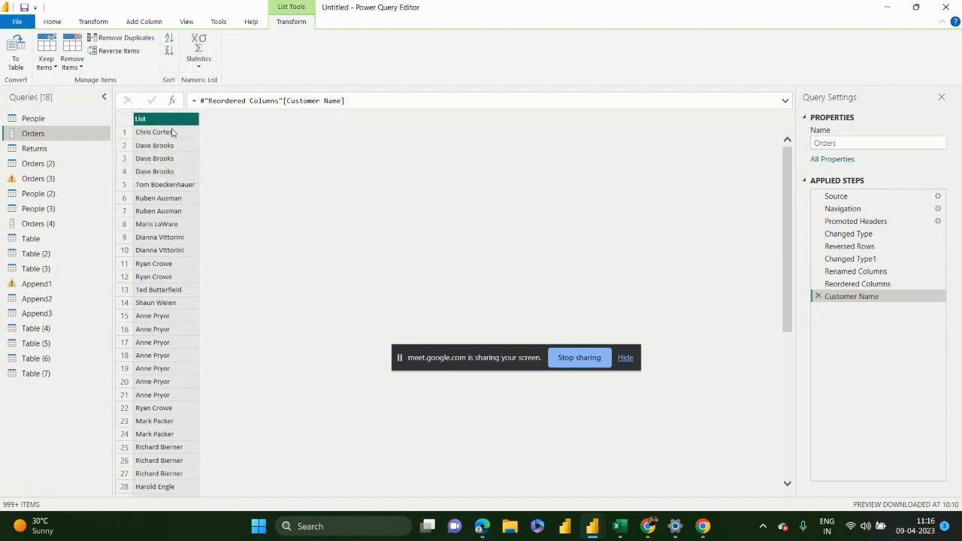
pyautogui.click(197, 66)
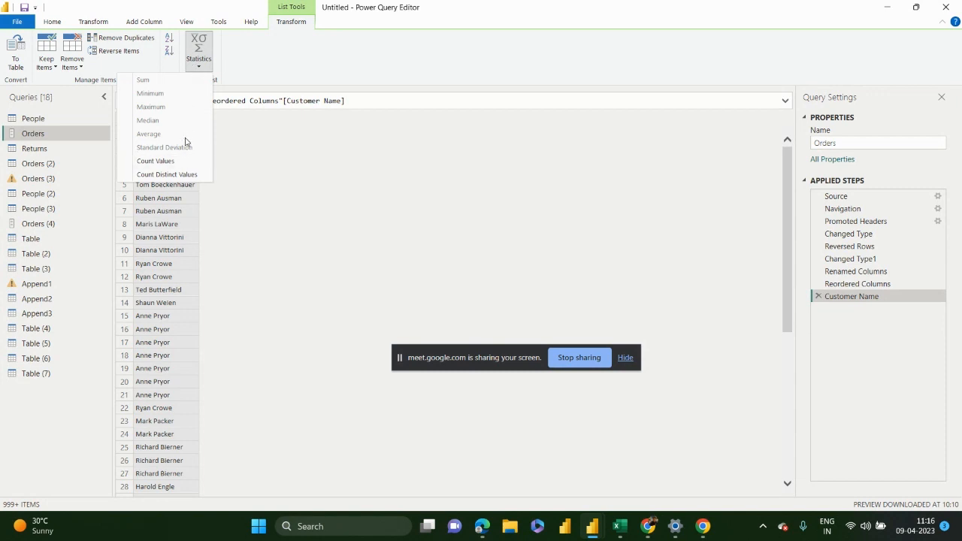
pyautogui.click(245, 171)
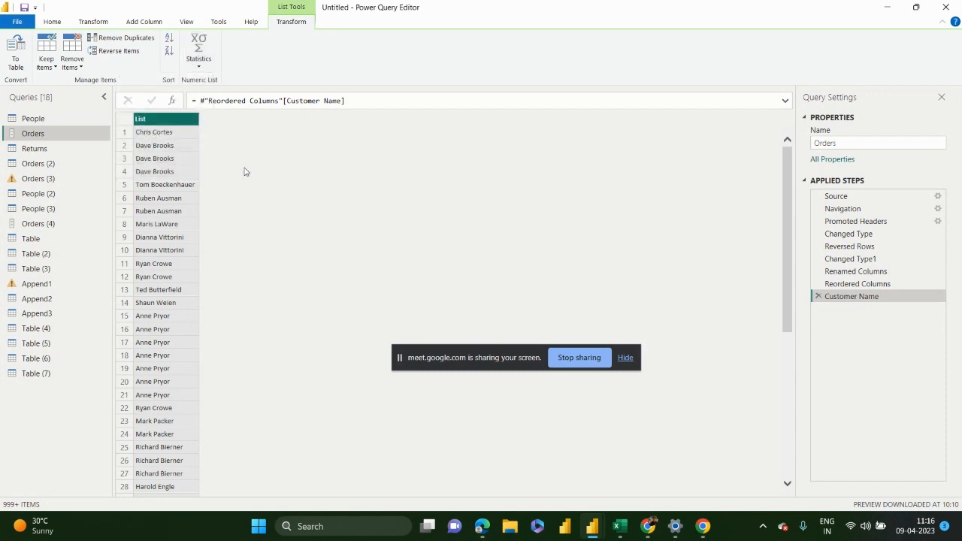
pyautogui.click(93, 22)
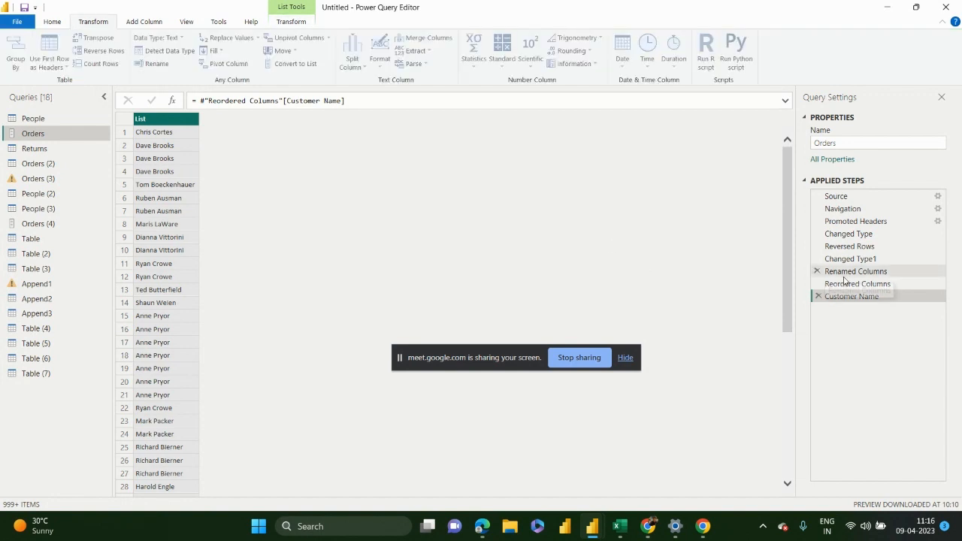
pyautogui.click(818, 297)
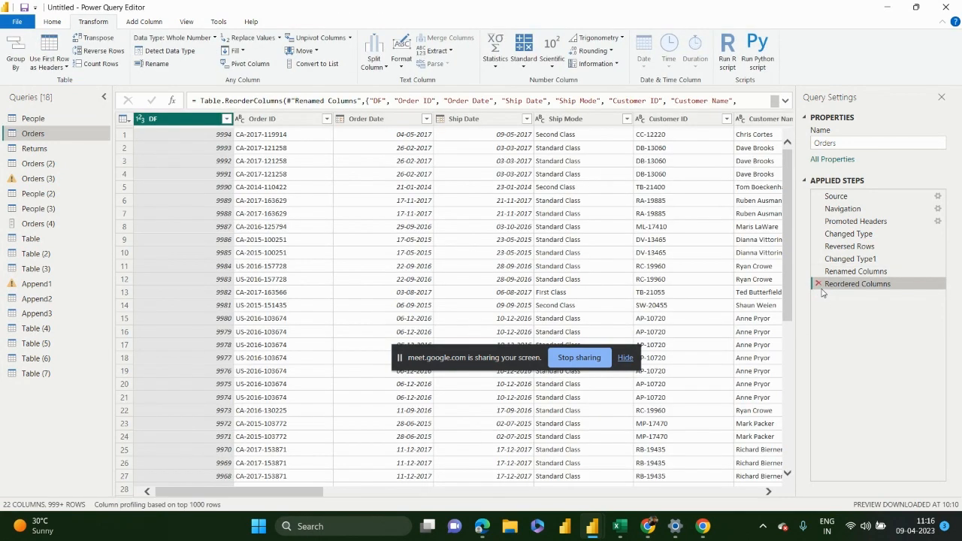
# Step: Compare the commands that transform the Ship Date column in place with those that add a new column
pyautogui.click(488, 174)
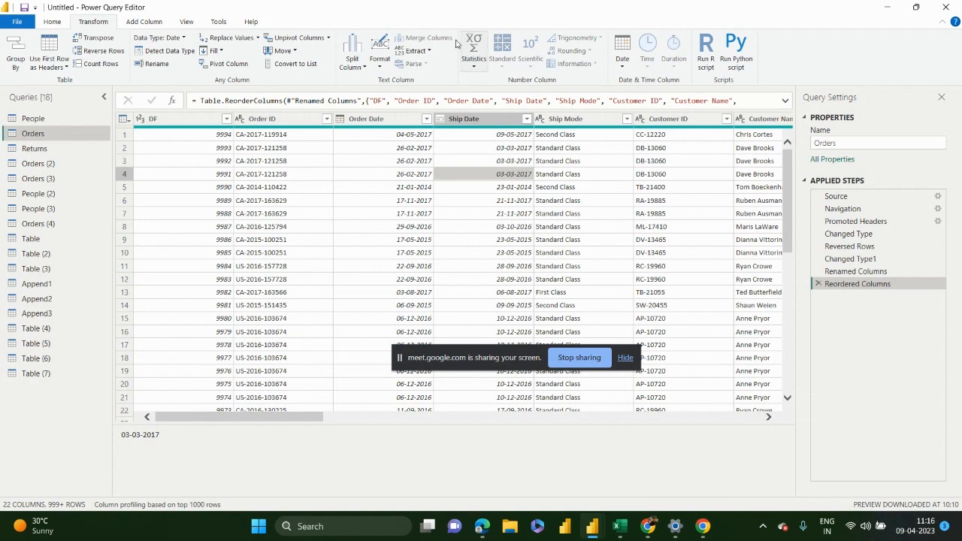
pyautogui.click(159, 24)
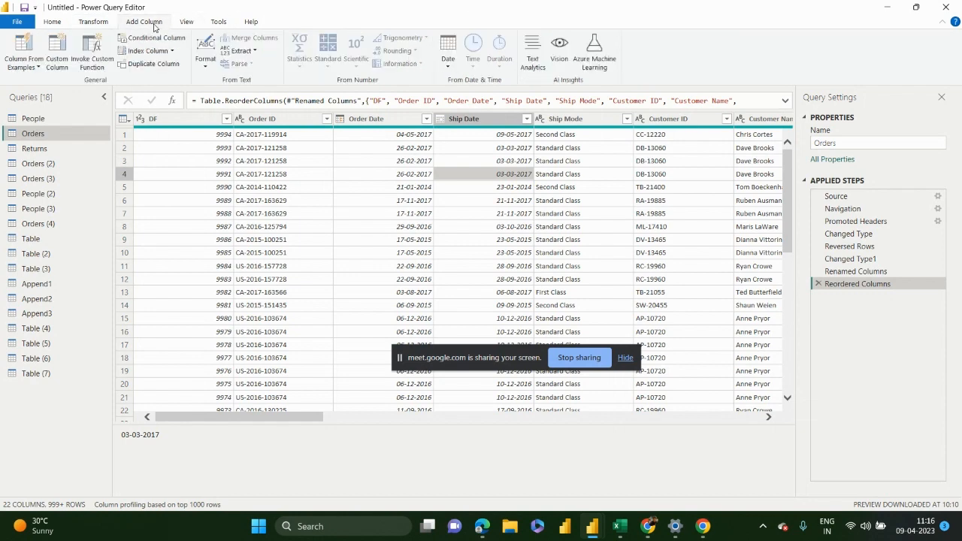
pyautogui.click(97, 26)
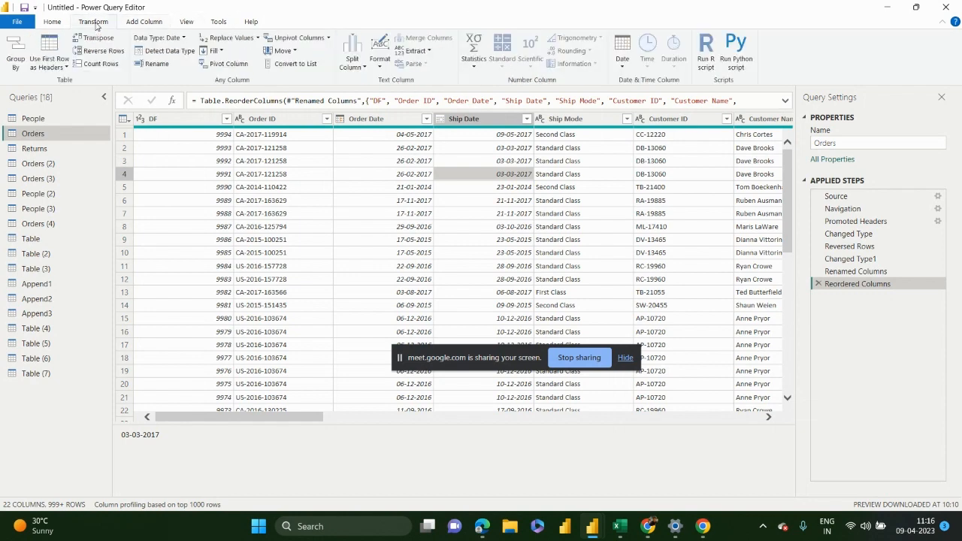
pyautogui.click(143, 27)
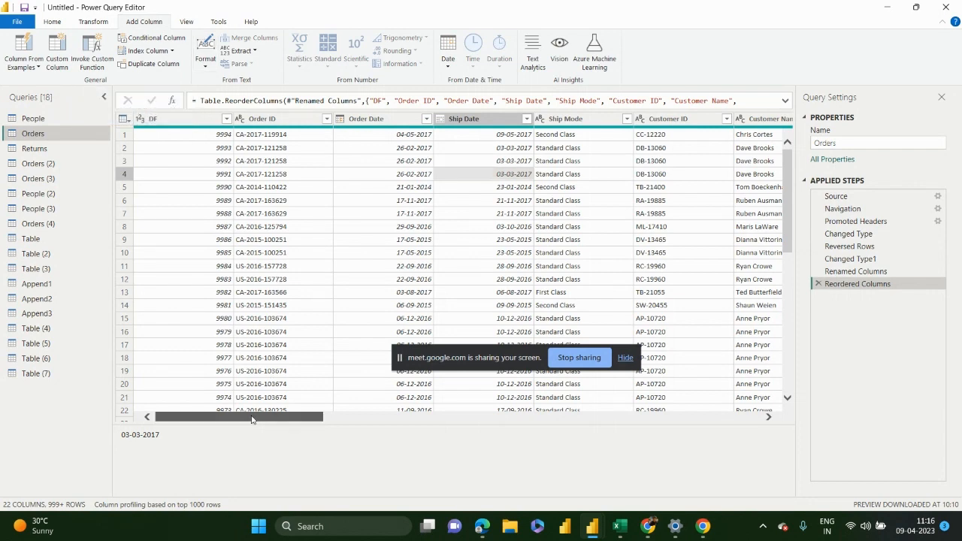
# Step: Start adding a column from examples based only on the Customer Name and Country columns of the Orders query
pyautogui.moveTo(252, 419); pyautogui.dragTo(316, 411)
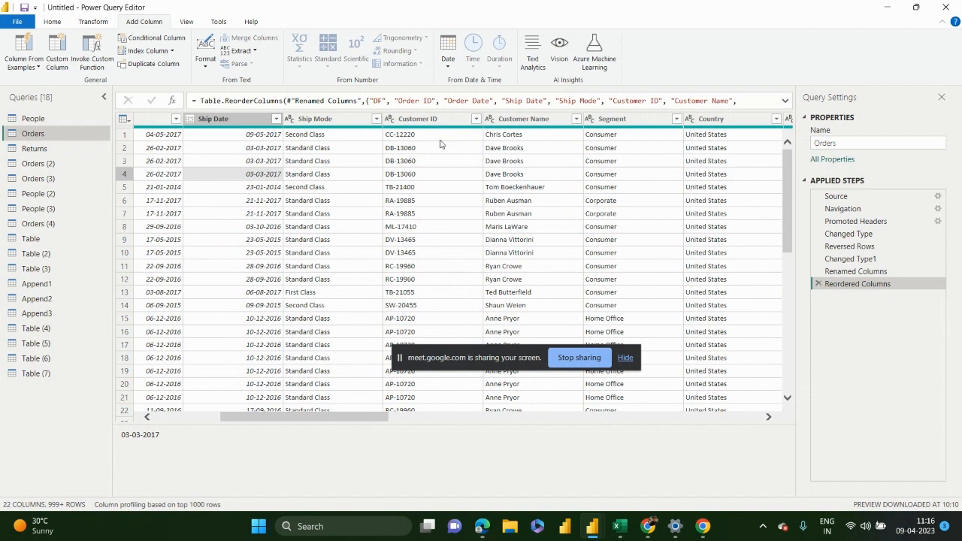
pyautogui.click(540, 119)
pyautogui.click(616, 121)
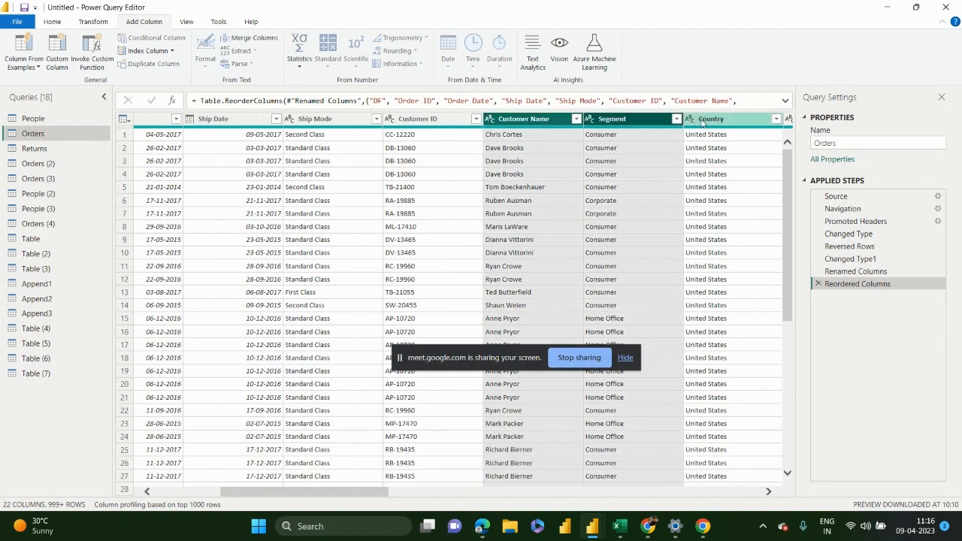
pyautogui.click(537, 118)
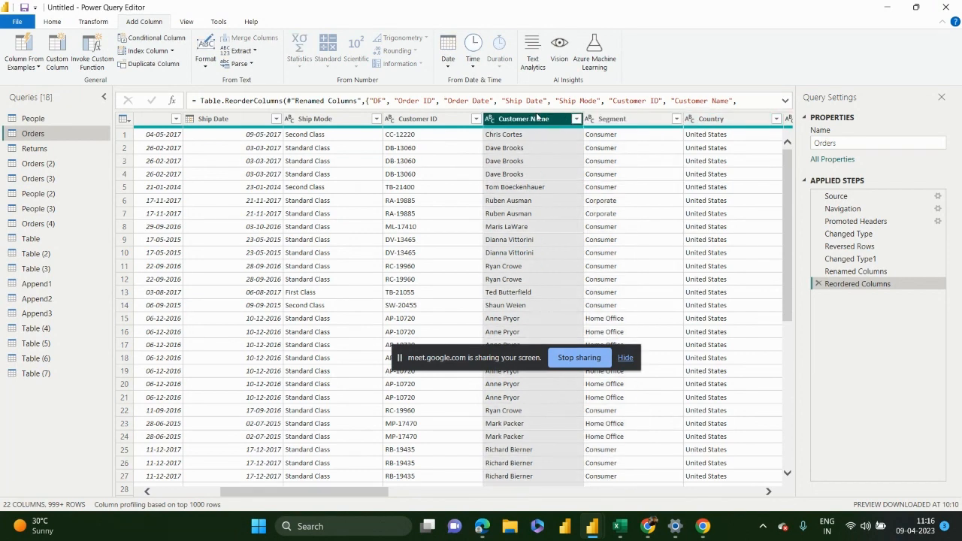
pyautogui.keyDown('ctrl'); pyautogui.click(711, 121); pyautogui.keyUp('ctrl')
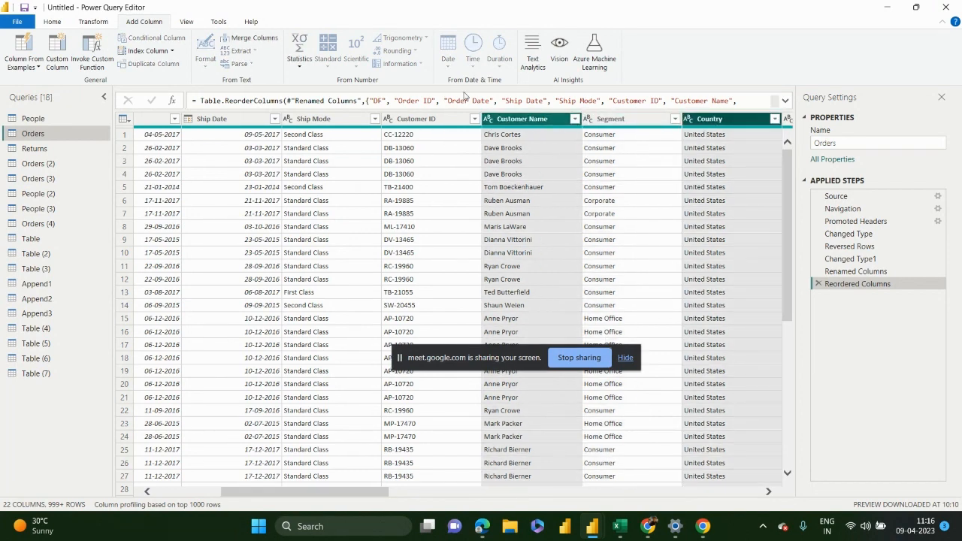
pyautogui.click(30, 68)
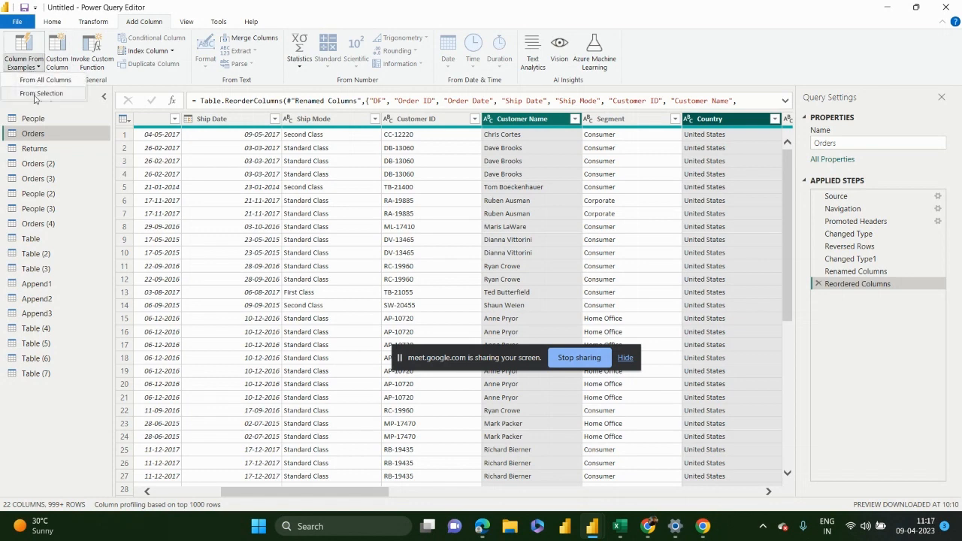
pyautogui.click(35, 96)
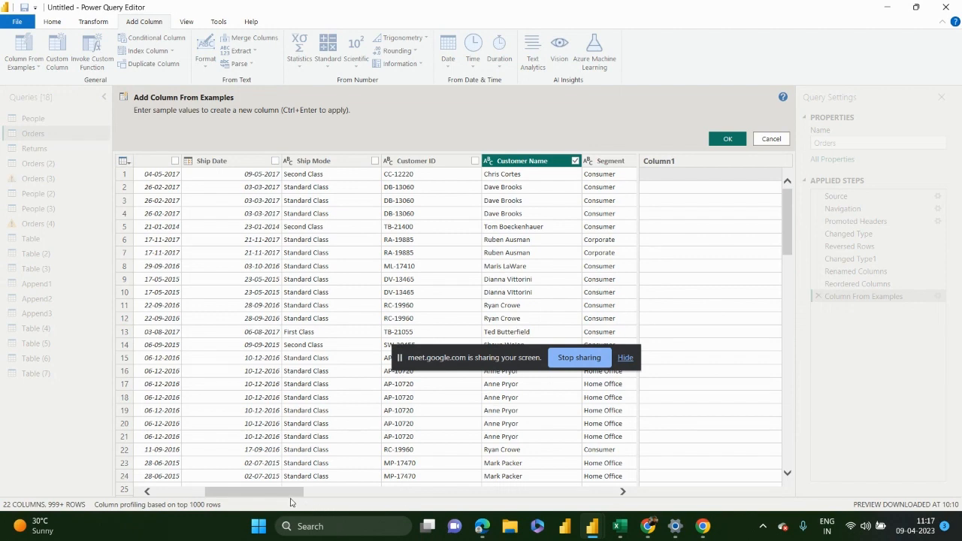
pyautogui.moveTo(290, 497); pyautogui.dragTo(330, 497)
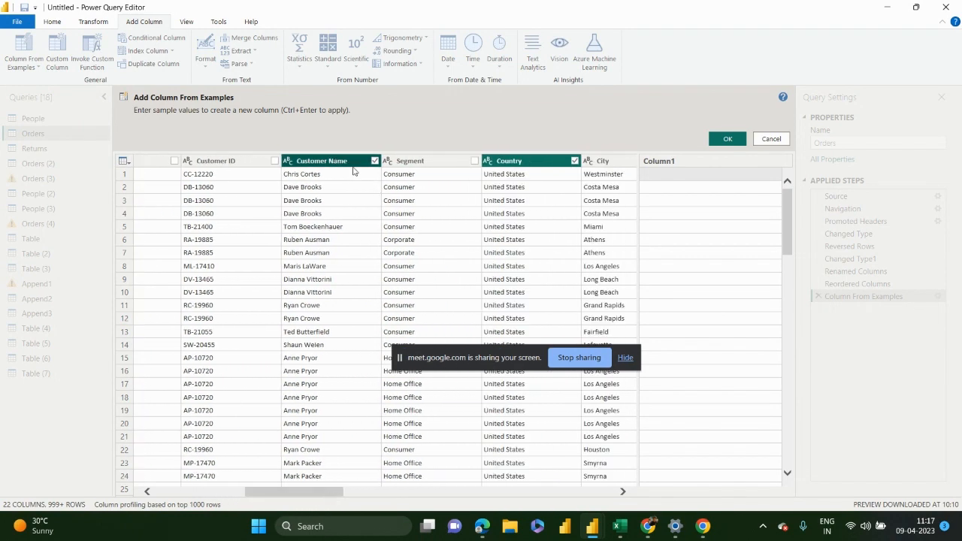
# Step: Enter the first customer's full name followed by "is from United States" as the first-row example, and add the resulting column
pyautogui.click(670, 175)
pyautogui.write('Chris')
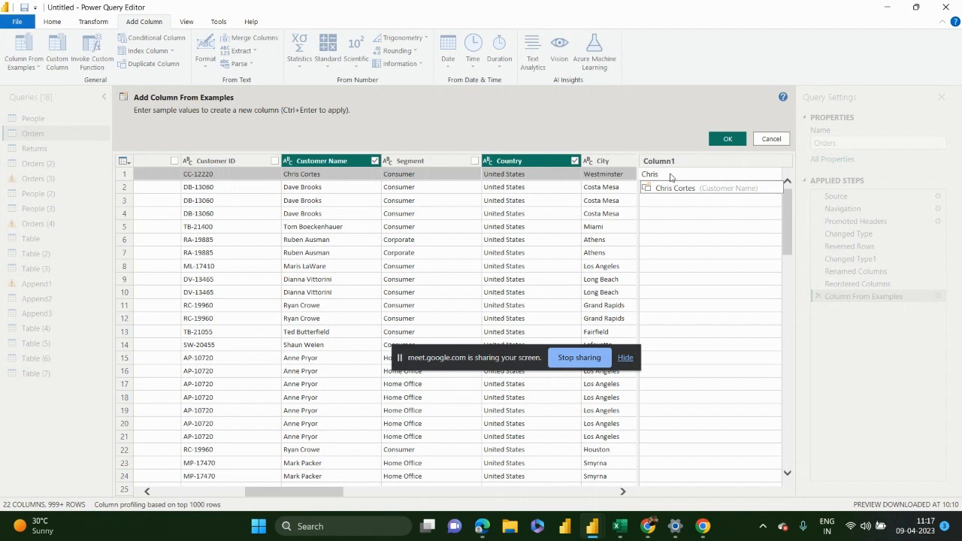
pyautogui.write(' Cortes is from United States')
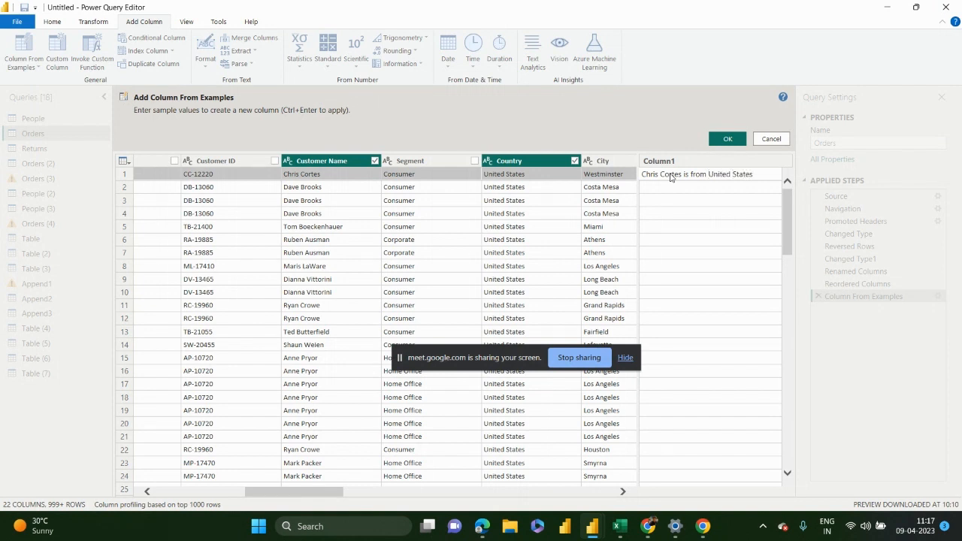
pyautogui.press('Return')
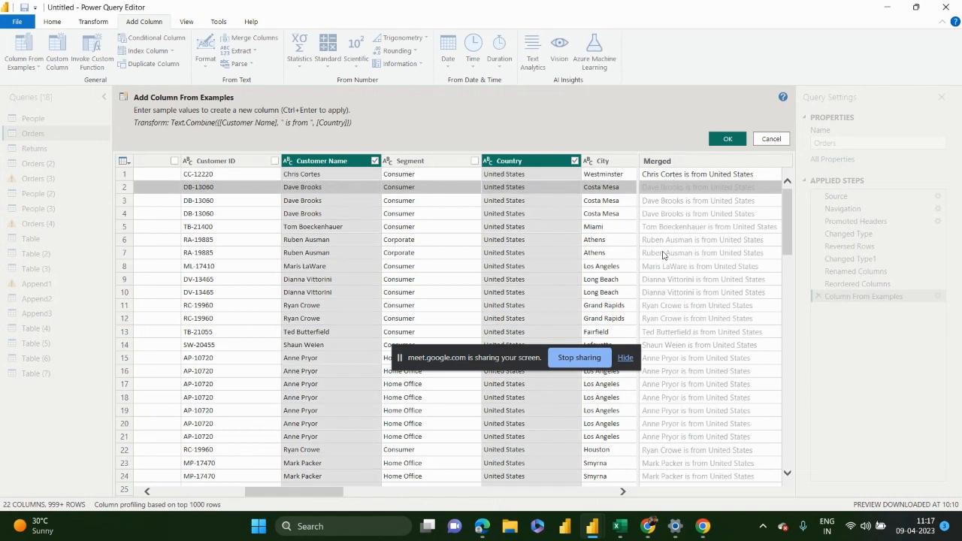
pyautogui.moveTo(790, 233); pyautogui.dragTo(790, 262)
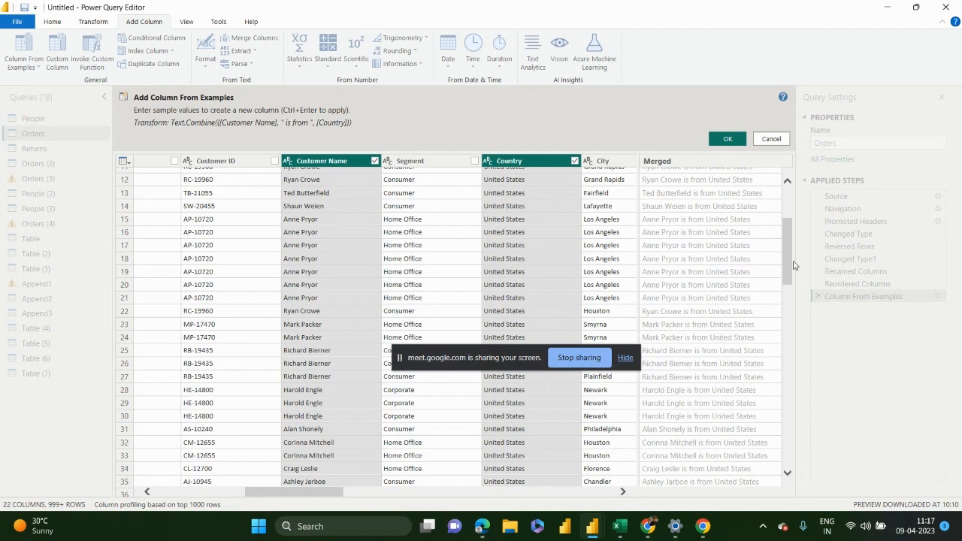
pyautogui.scroll(4, 791, 266)
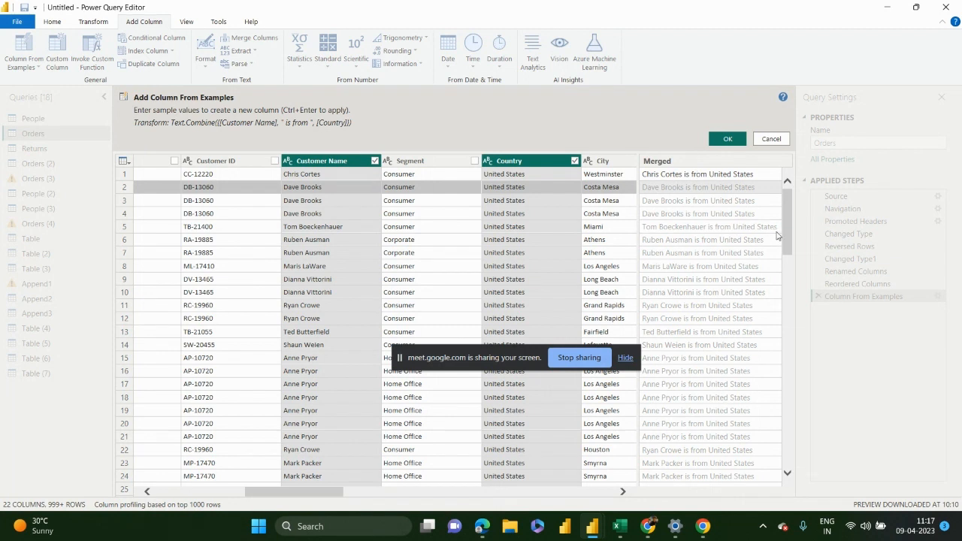
pyautogui.moveTo(784, 235); pyautogui.dragTo(784, 194)
pyautogui.click(727, 138)
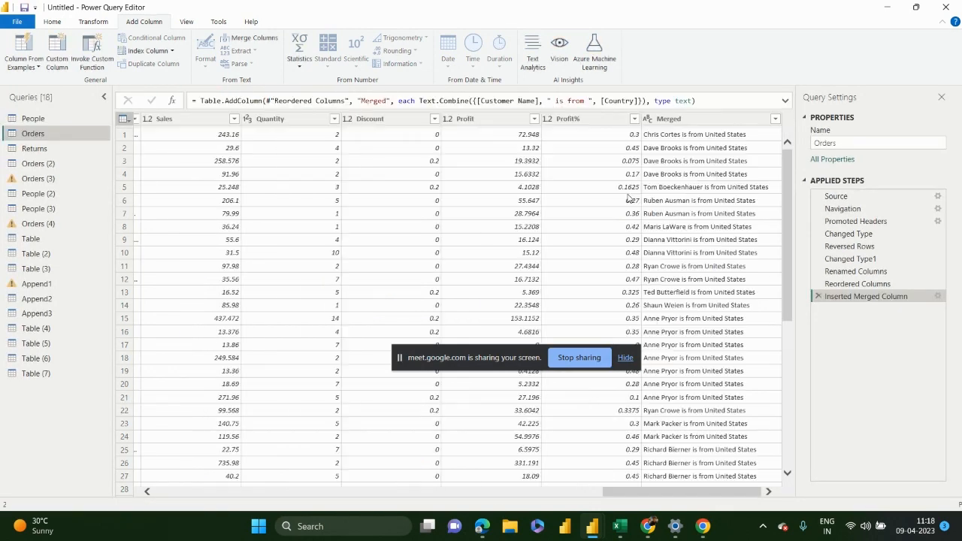
# Step: Convert the Merged column to a list, remove its duplicates and widen the list column to show the full sentences
pyautogui.click(105, 22)
pyautogui.click(278, 67)
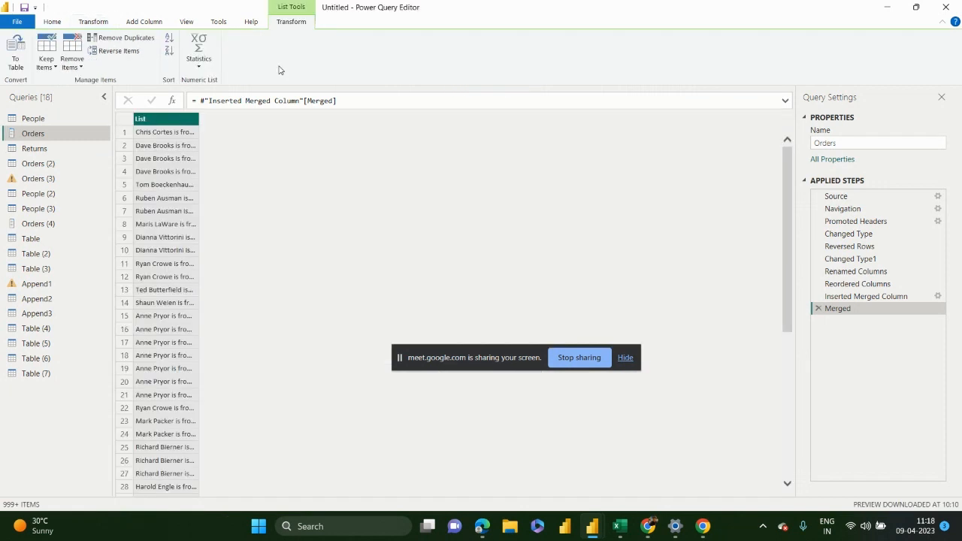
pyautogui.click(137, 42)
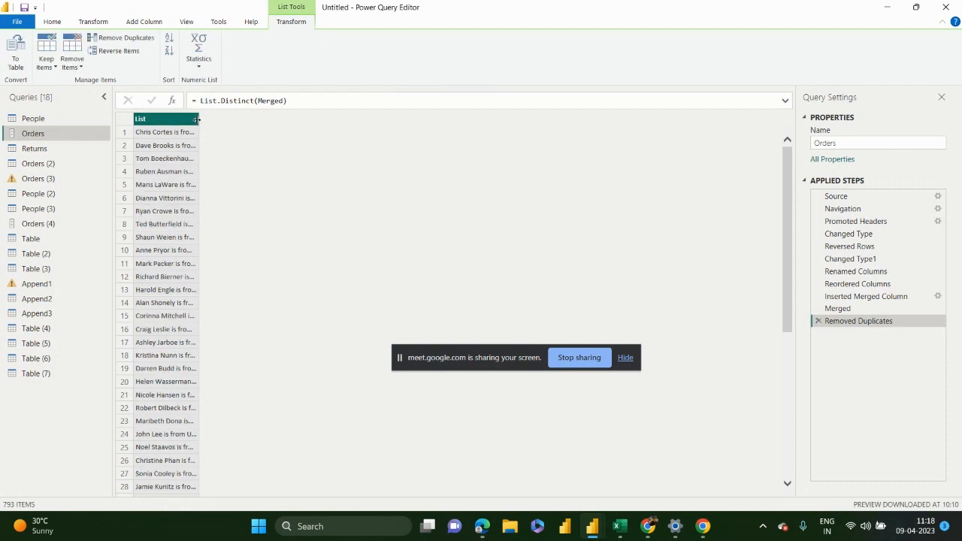
pyautogui.moveTo(198, 117); pyautogui.dragTo(294, 146)
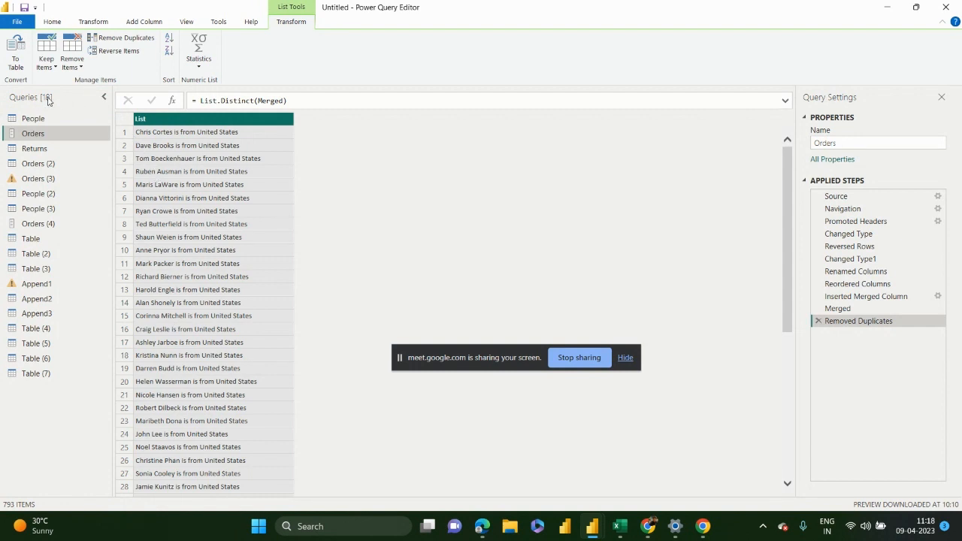
# Step: Delete the Removed Duplicates and Merged applied steps from the Orders query
pyautogui.click(818, 321)
pyautogui.click(819, 309)
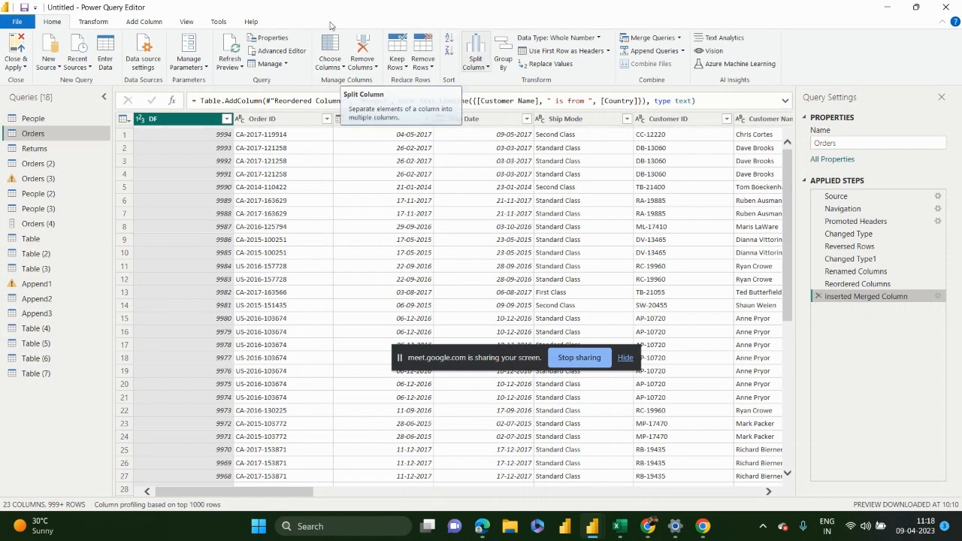
# Step: Review the available transform, column-adding and view commands, and inspect the Orders query's code in the Advanced Editor
pyautogui.click(96, 18)
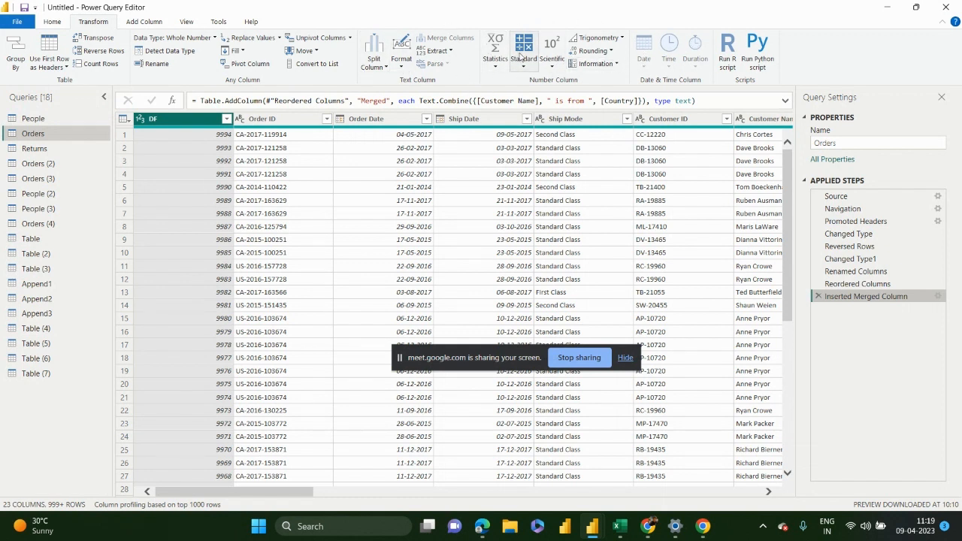
pyautogui.click(157, 21)
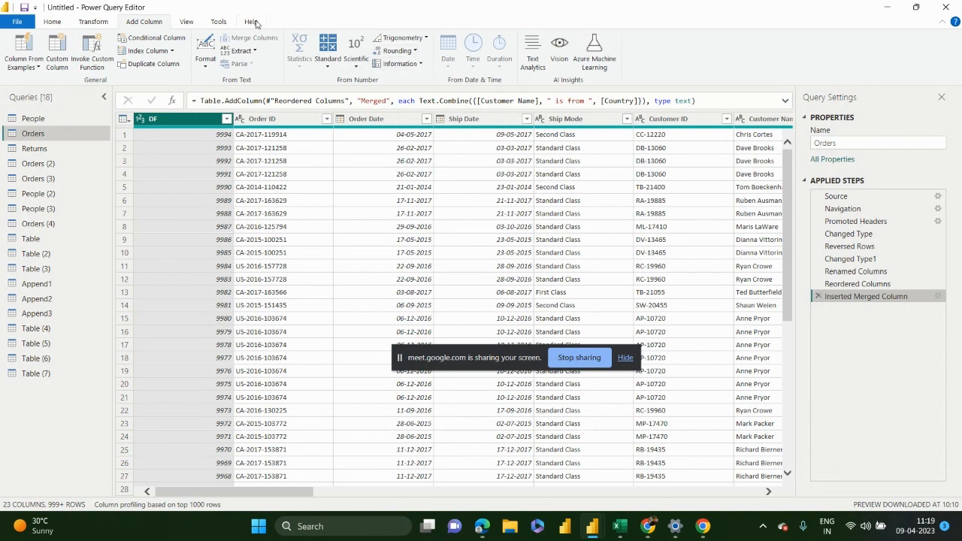
pyautogui.click(187, 22)
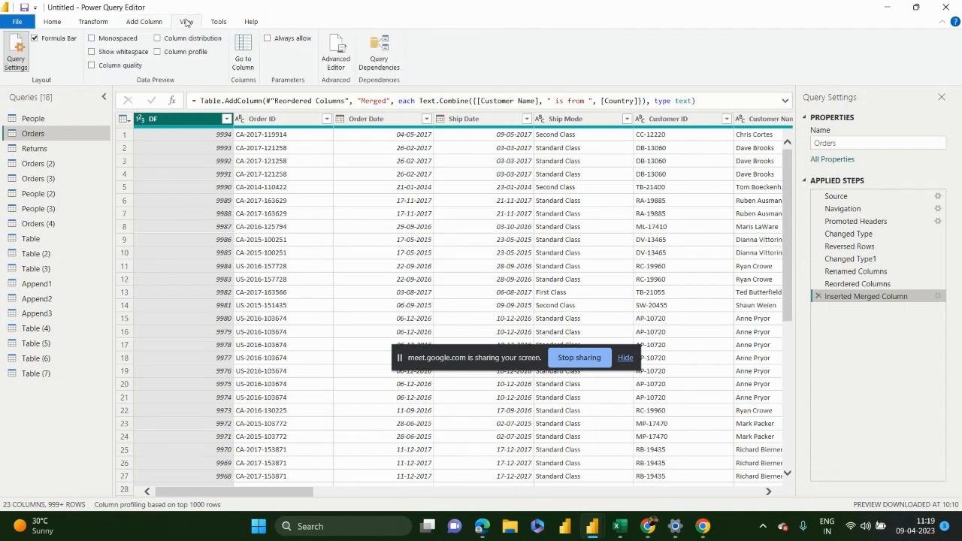
pyautogui.click(143, 24)
pyautogui.click(67, 25)
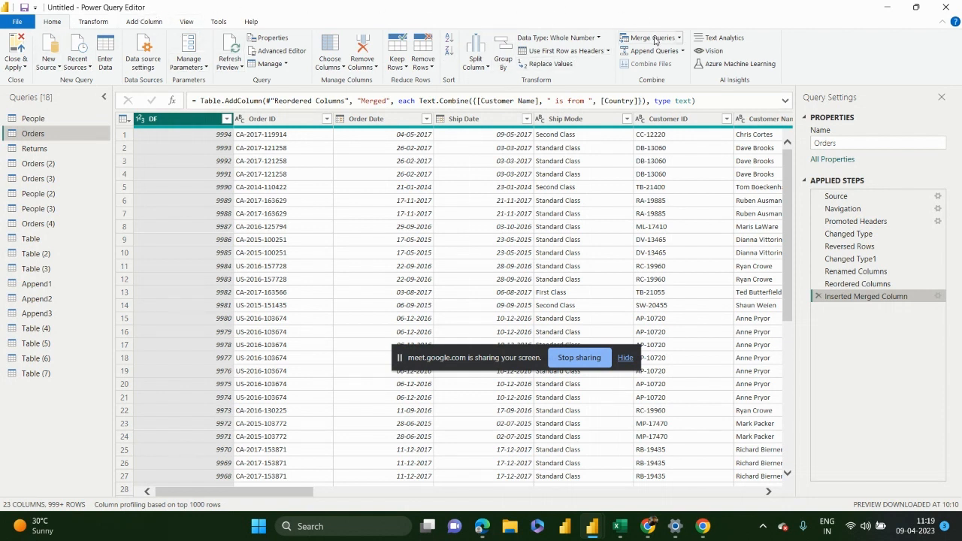
pyautogui.click(91, 24)
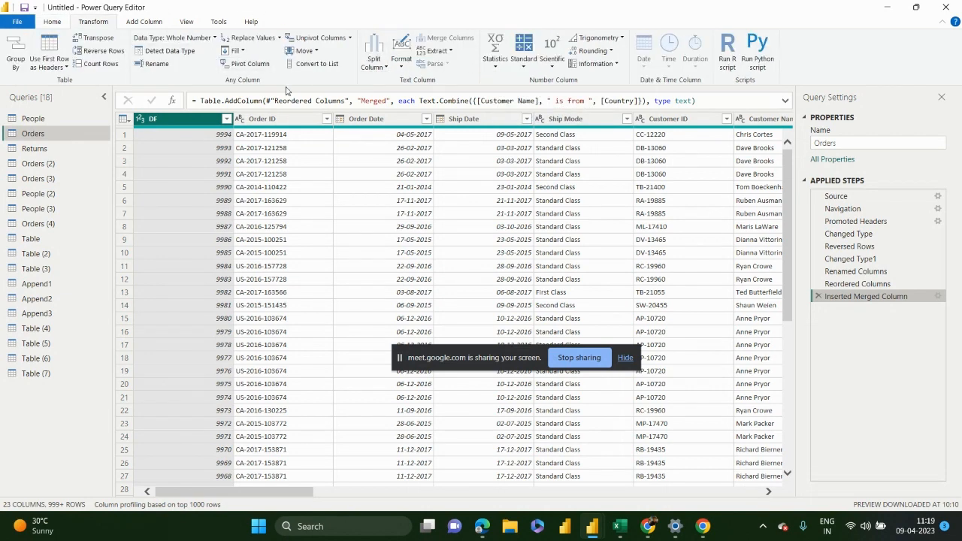
pyautogui.click(55, 23)
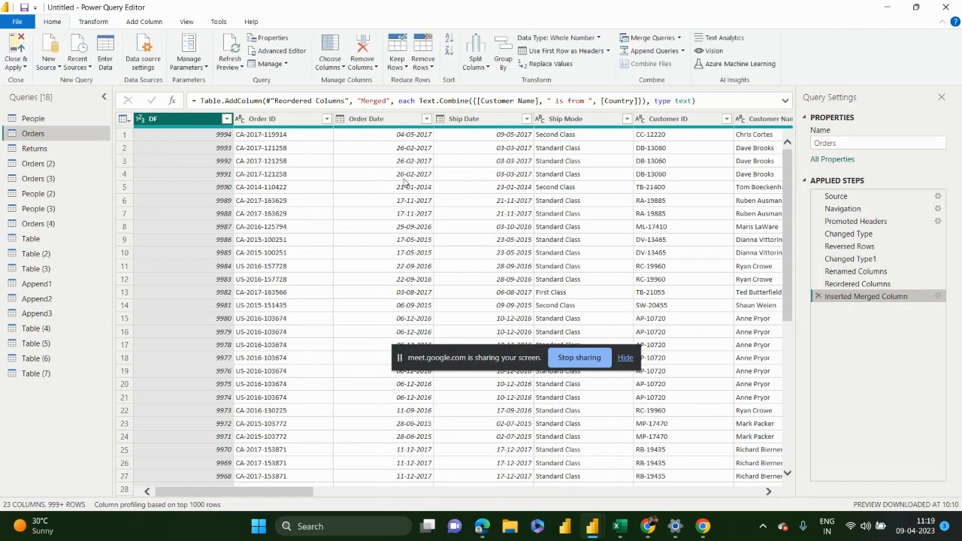
pyautogui.click(299, 51)
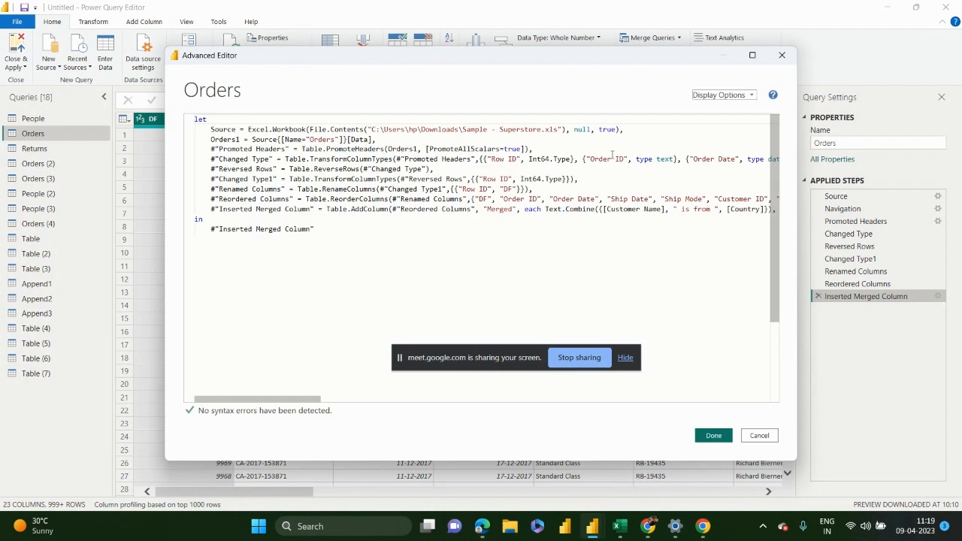
pyautogui.click(783, 56)
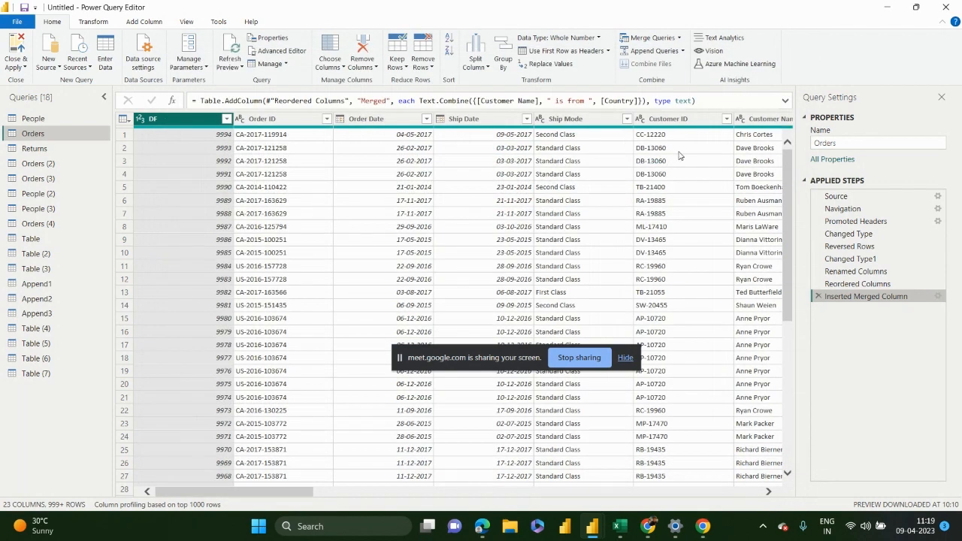
# Step: Stop the current screen share, switch to Google Meet and present the entire screen again
pyautogui.click(599, 366)
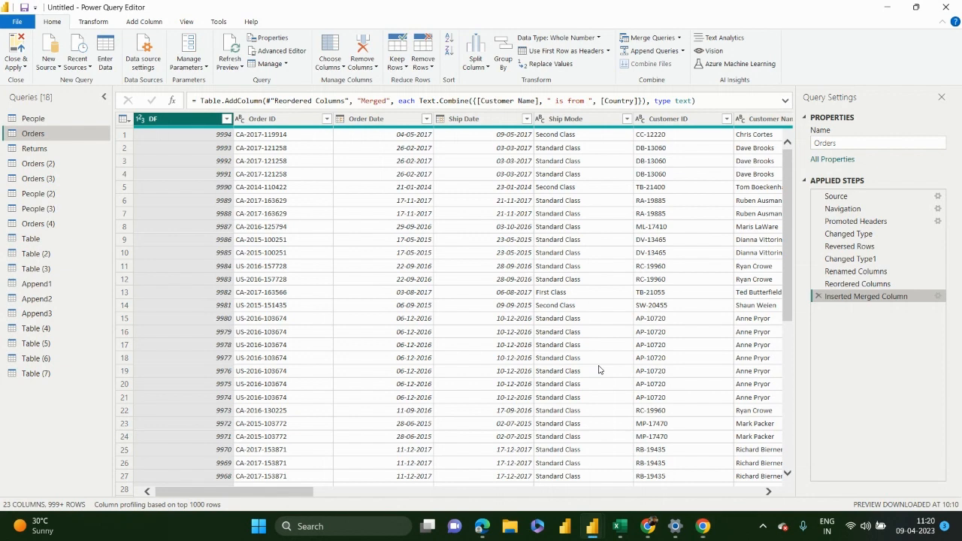
pyautogui.click(640, 529)
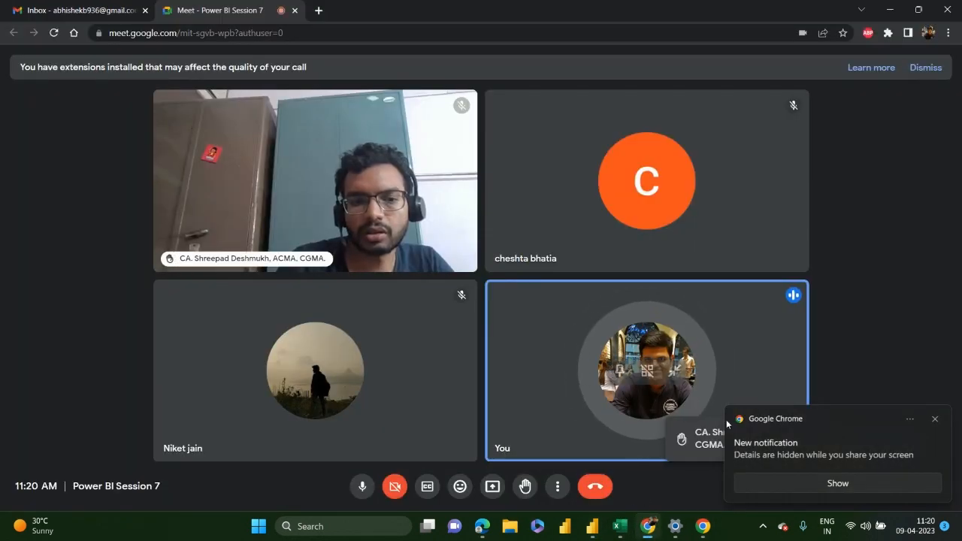
pyautogui.click(934, 419)
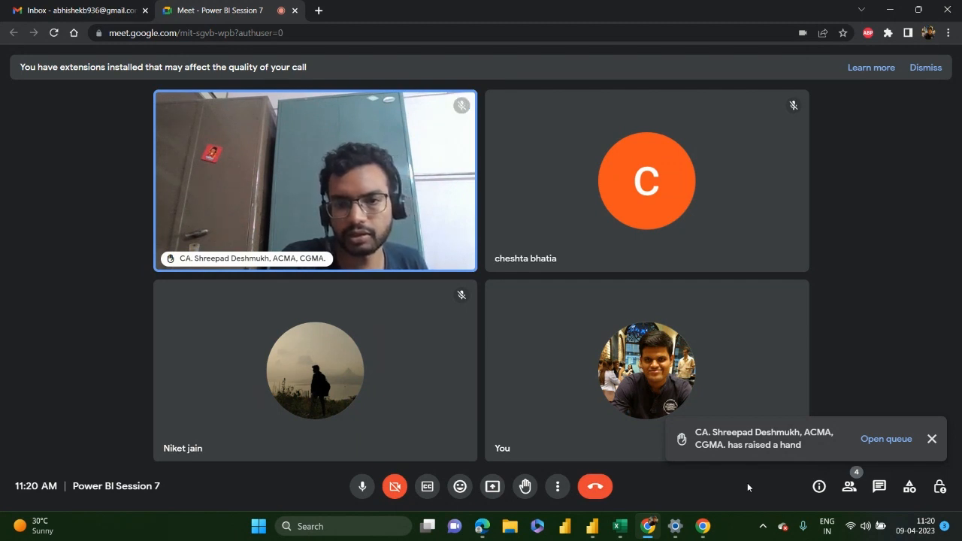
pyautogui.click(494, 487)
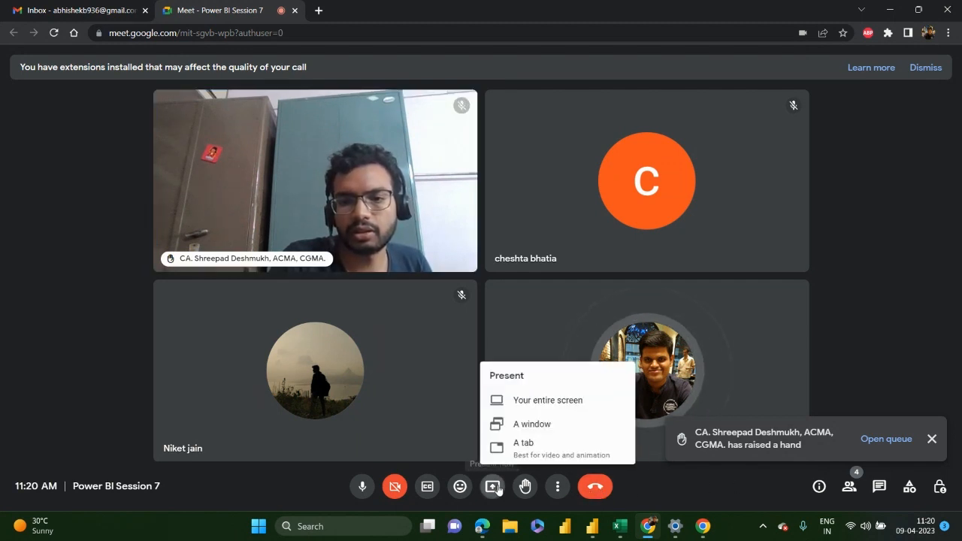
pyautogui.click(537, 397)
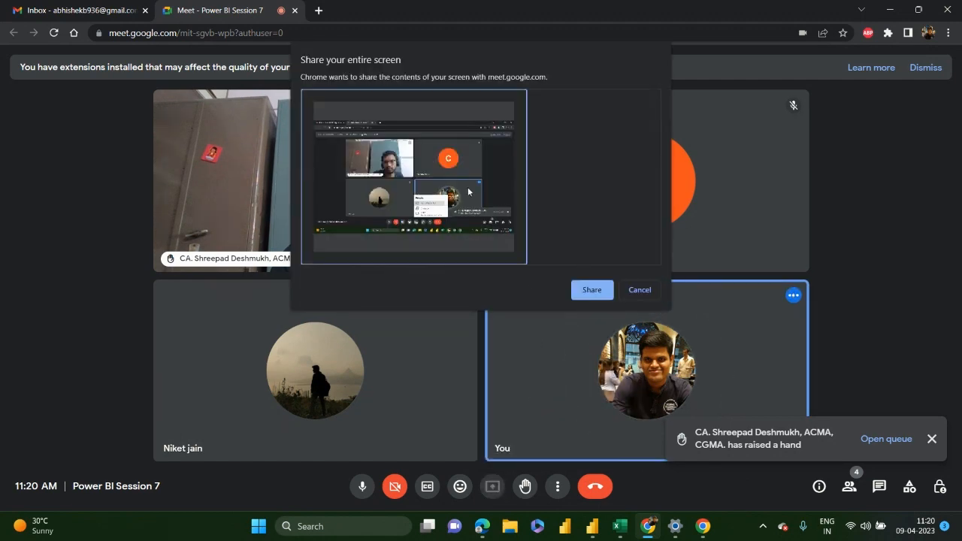
pyautogui.click(587, 290)
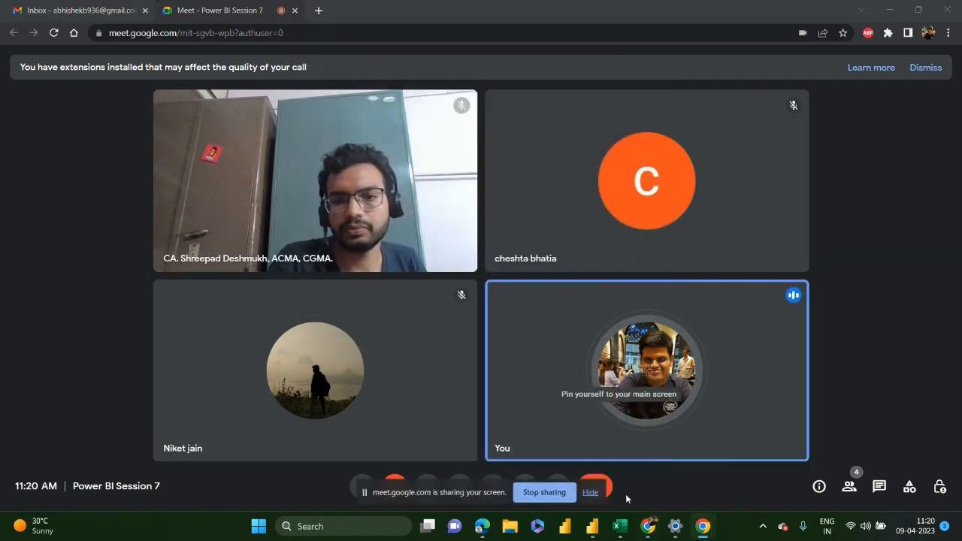
# Step: Switch back to Power Query Editor and merge the Order Date and Ship Date columns in place with no separator
pyautogui.moveTo(593, 526)
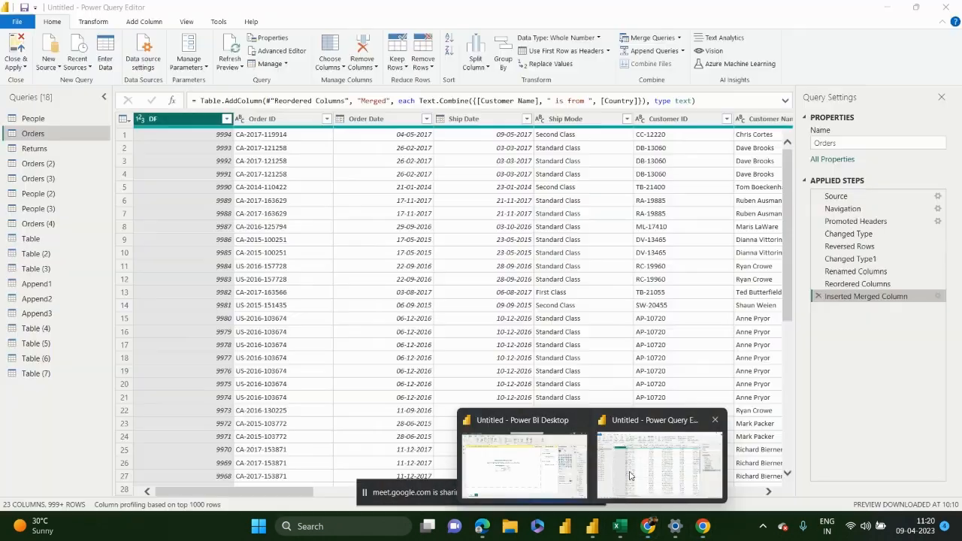
pyautogui.click(629, 475)
pyautogui.click(386, 120)
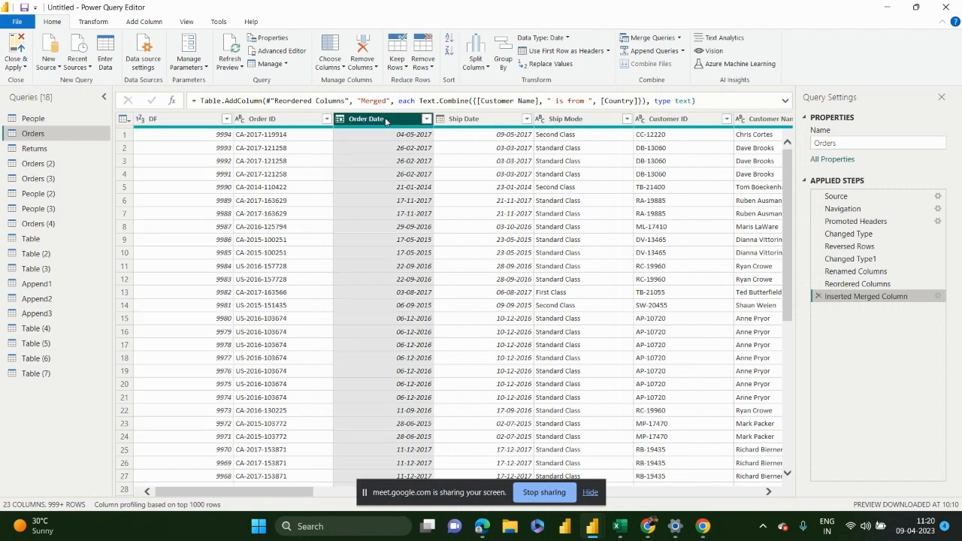
pyautogui.keyDown('ctrl'); pyautogui.click(465, 121); pyautogui.keyUp('ctrl')
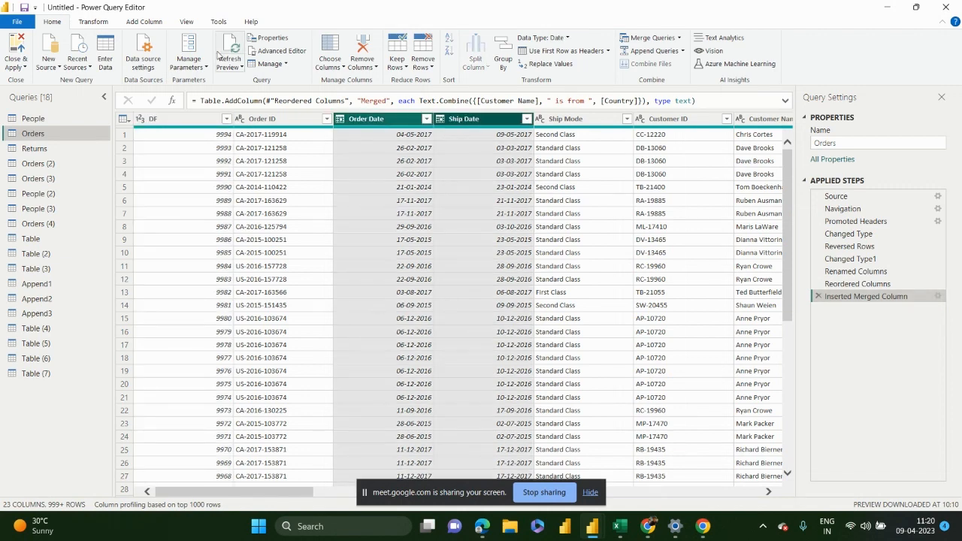
pyautogui.click(94, 22)
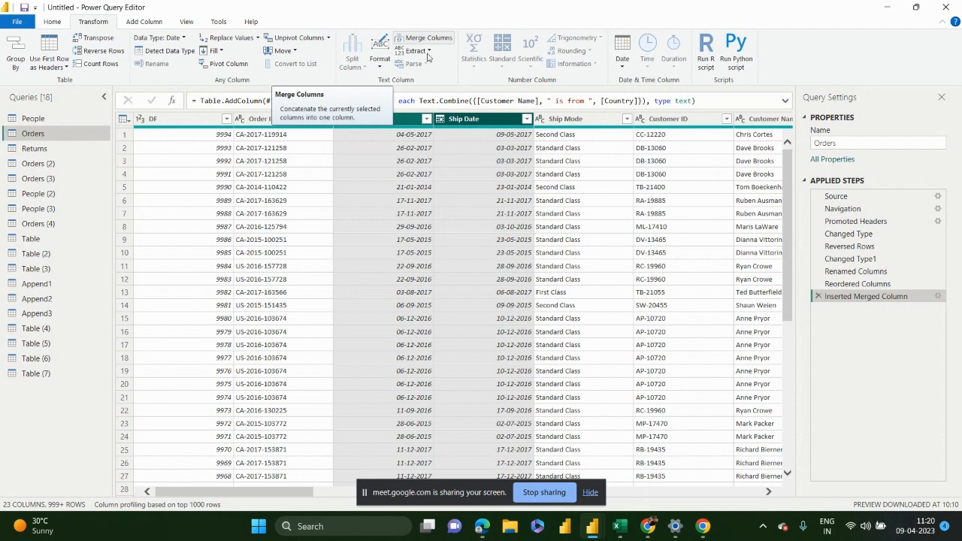
pyautogui.click(430, 39)
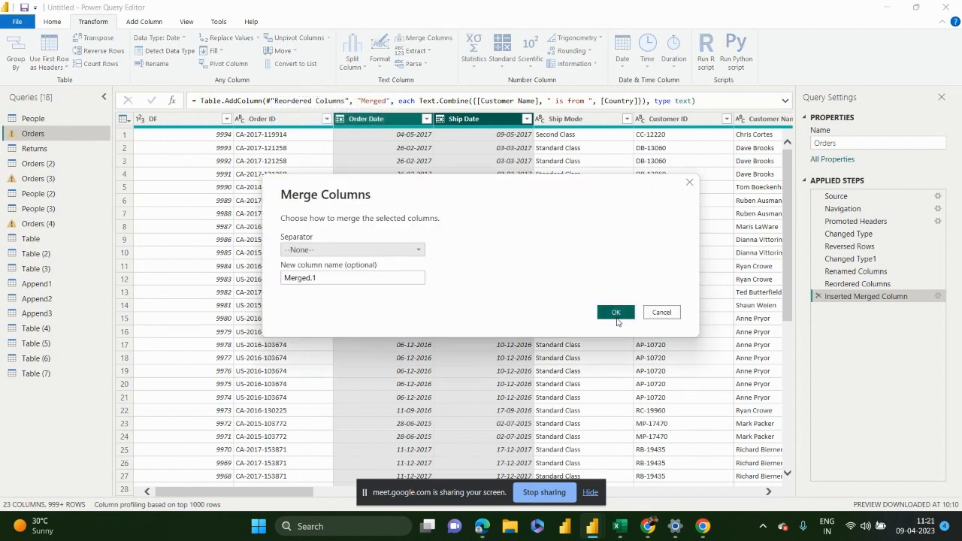
pyautogui.click(617, 312)
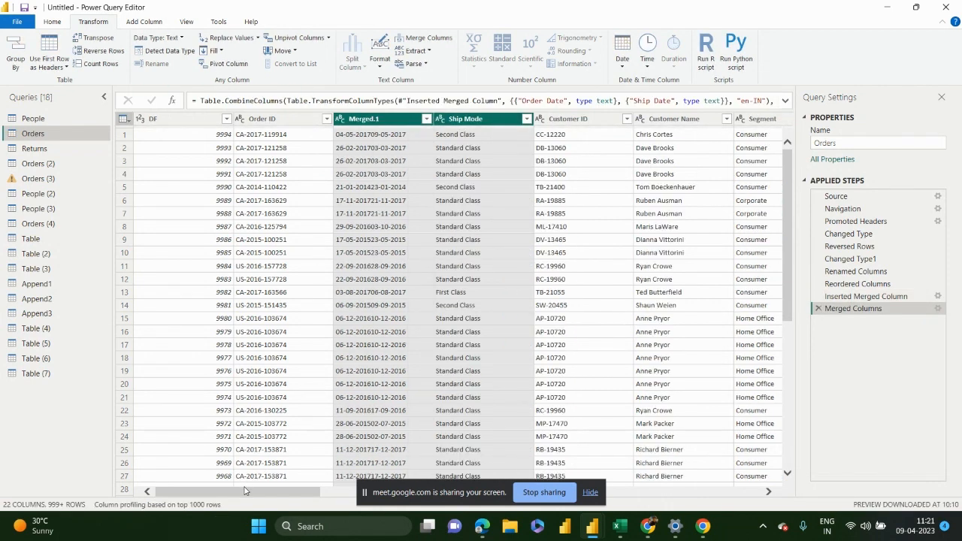
pyautogui.click(376, 119)
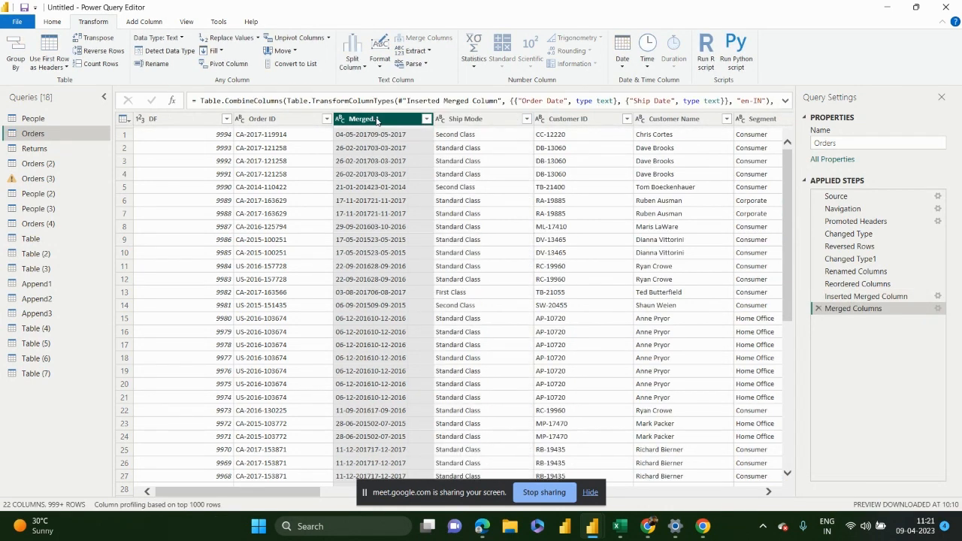